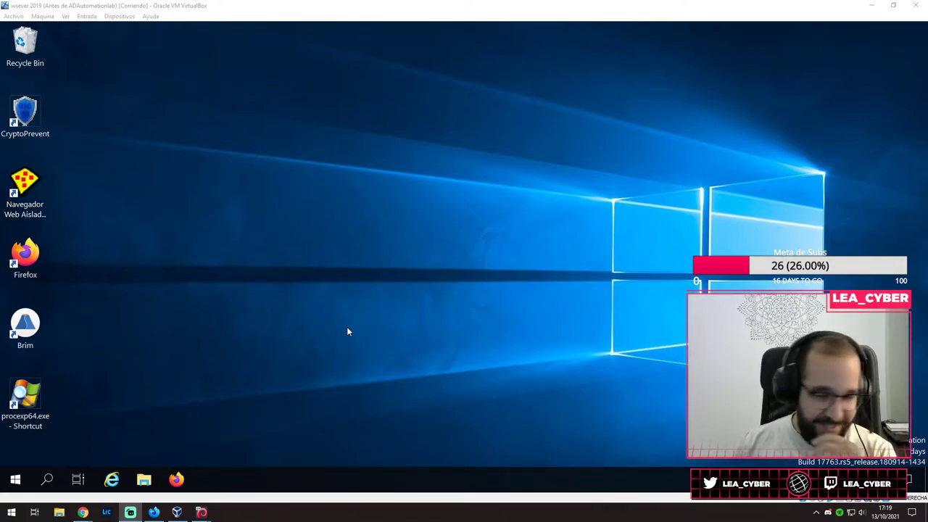
- Bring the Kali-Linux VM, with its root terminal at /home/kali, in front of Windows Server 2019
left_click(258, 405)
mouse_move(203, 513)
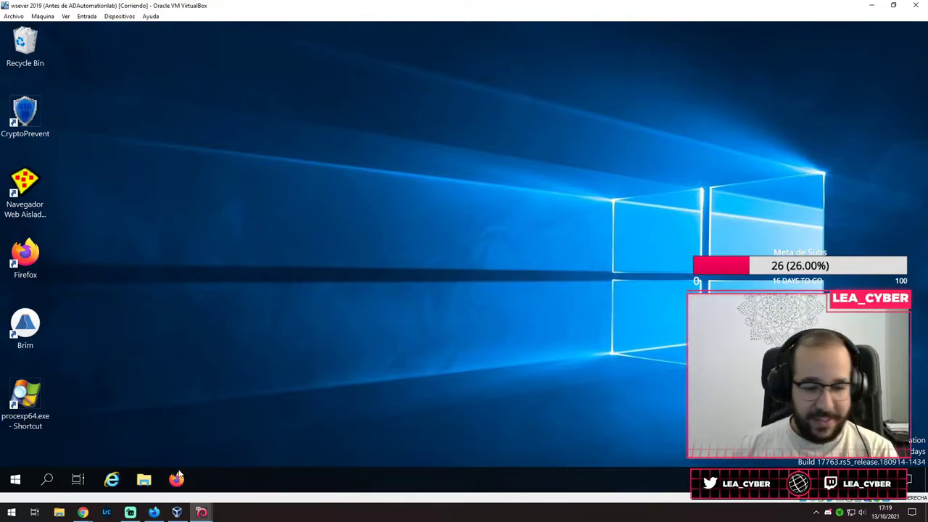
left_click(201, 511)
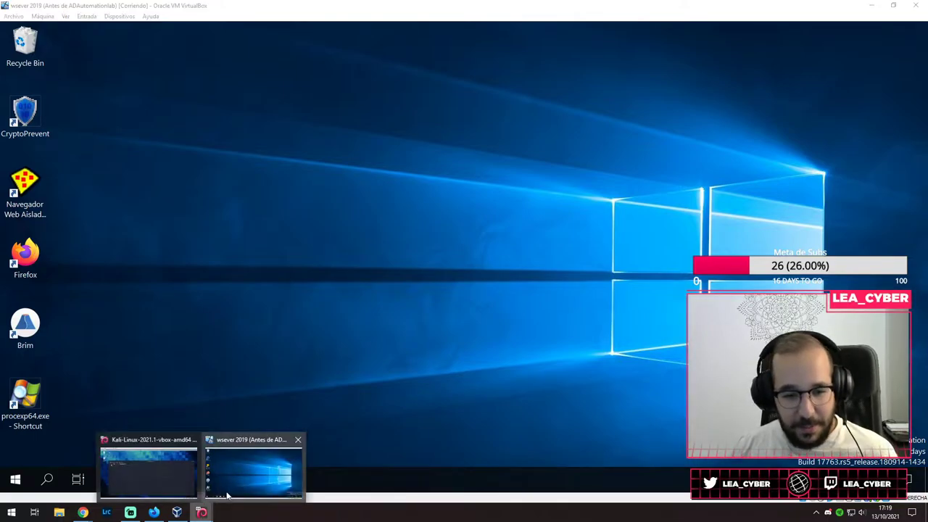
left_click(149, 475)
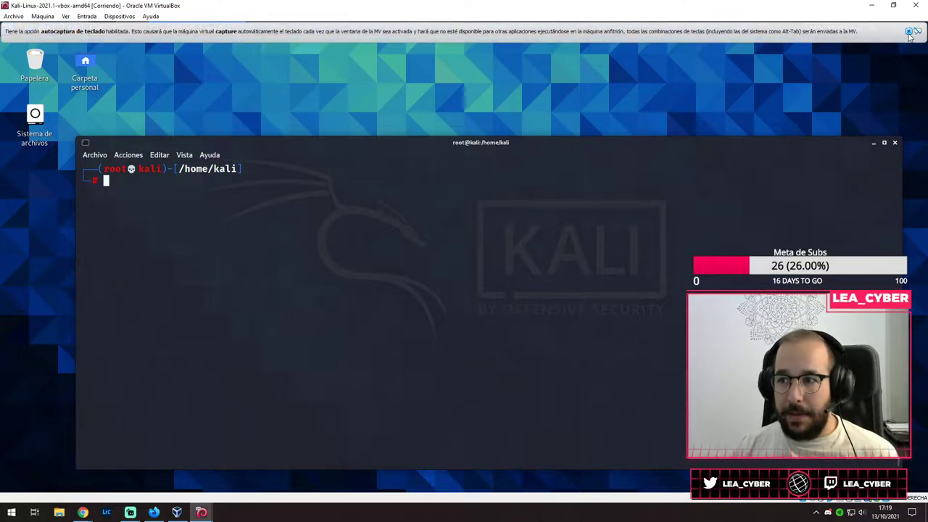
- Google 'crackmapexec pass the hash' in a new Firefox tab and accept the cookie notice
left_click(154, 513)
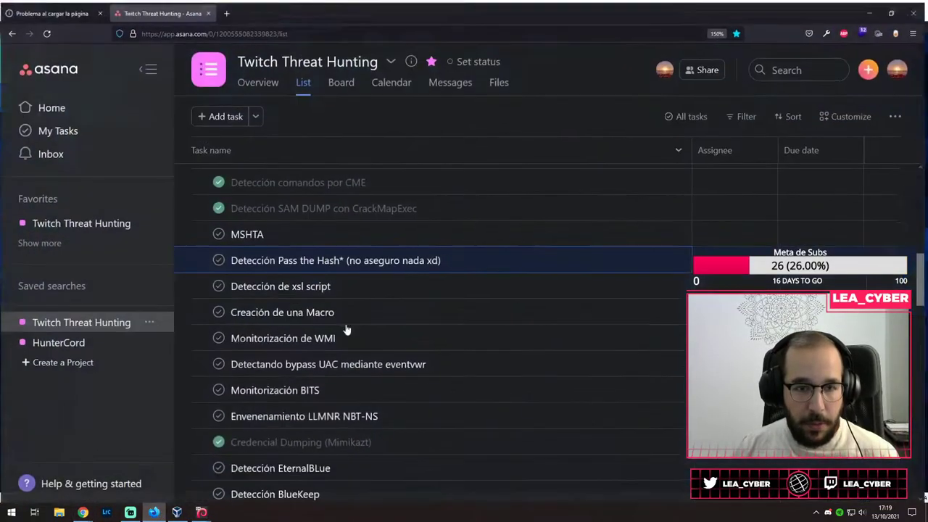
left_click(220, 10)
type("crackmap")
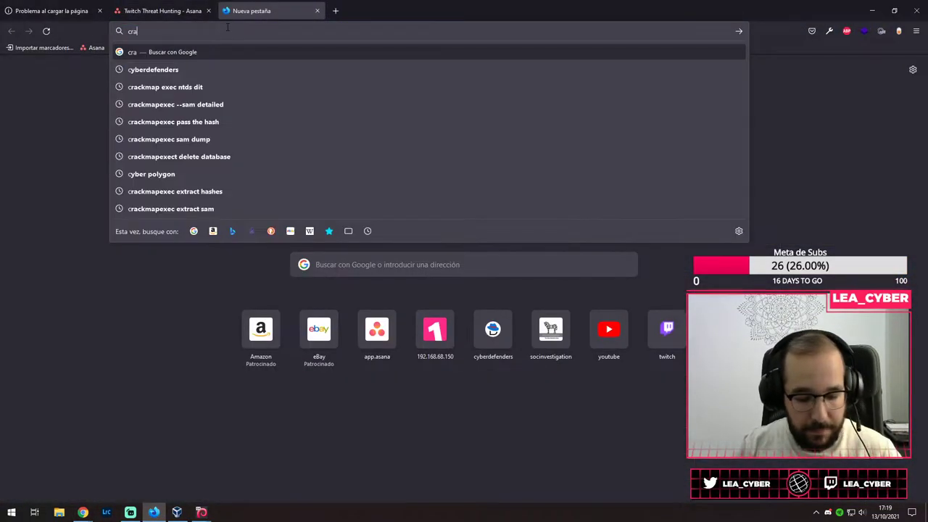
key("Down")
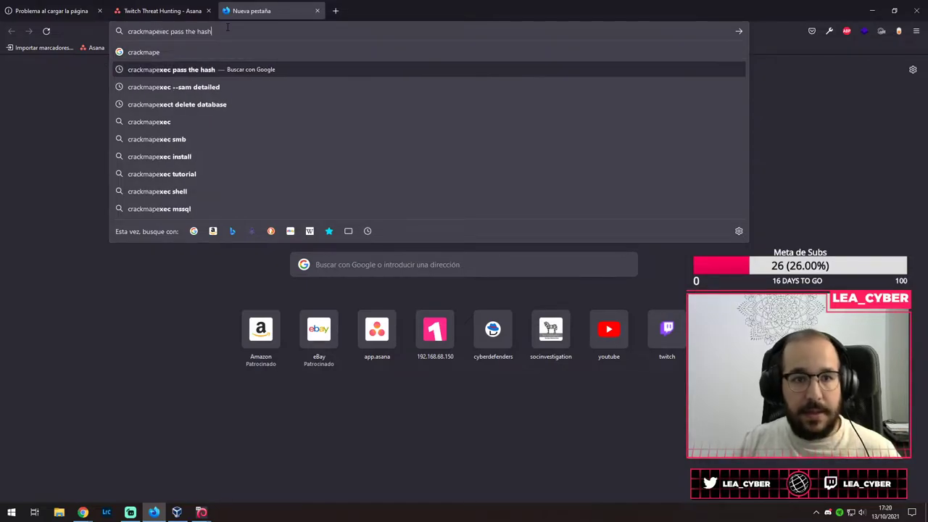
key("Return")
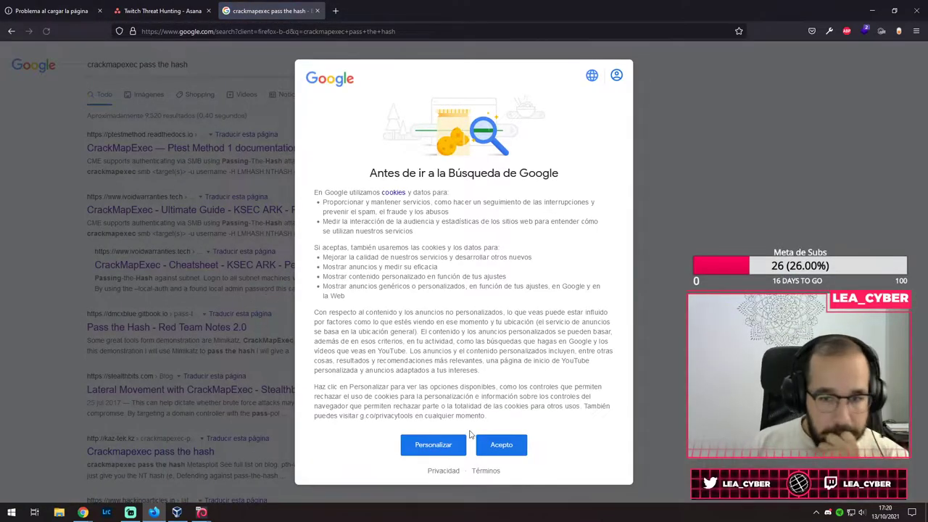
left_click(497, 442)
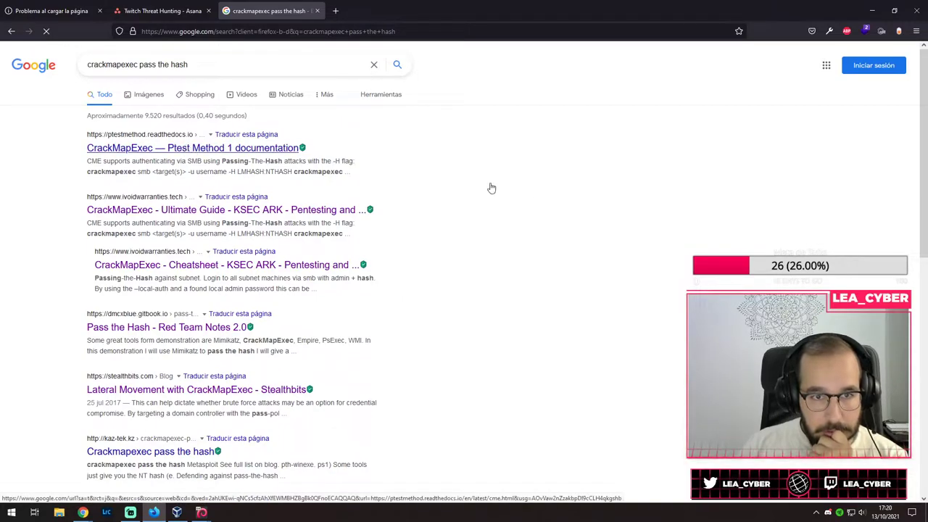
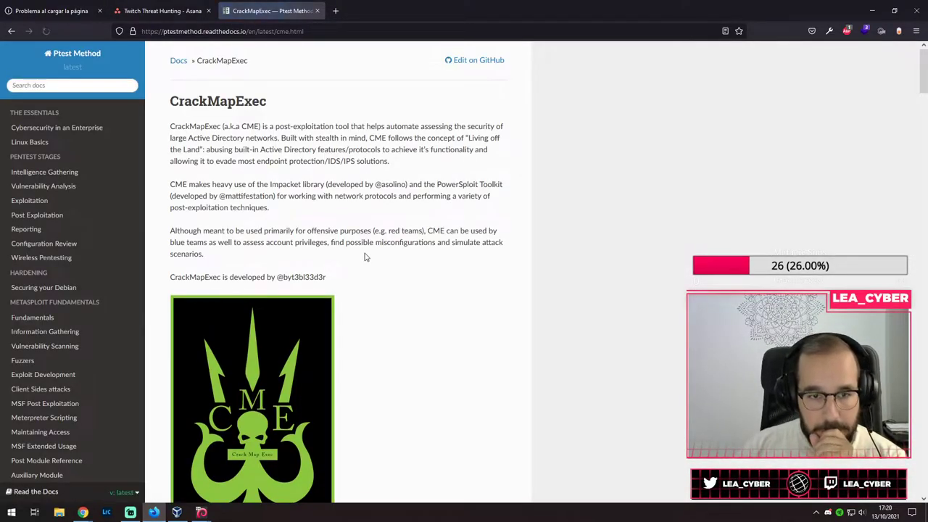
- Scroll the CrackMapExec page past Target Formats and Using Credentials to the module and Database sections
scroll(364, 244, "down", 15)
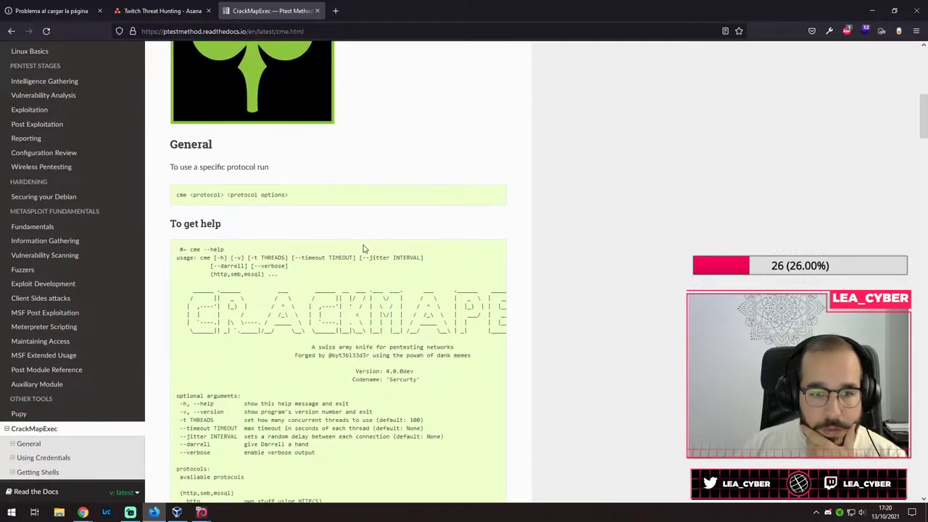
scroll(364, 247, "down", 5)
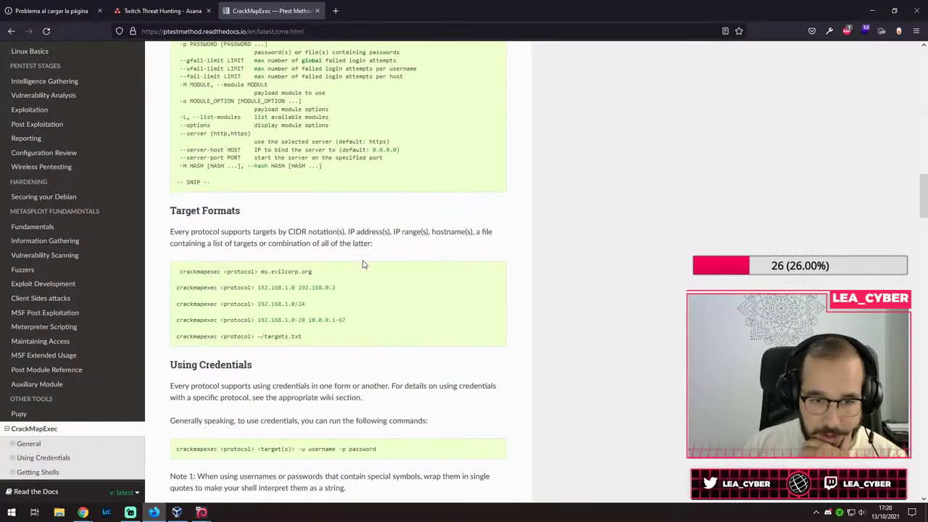
scroll(364, 264, "down", 5)
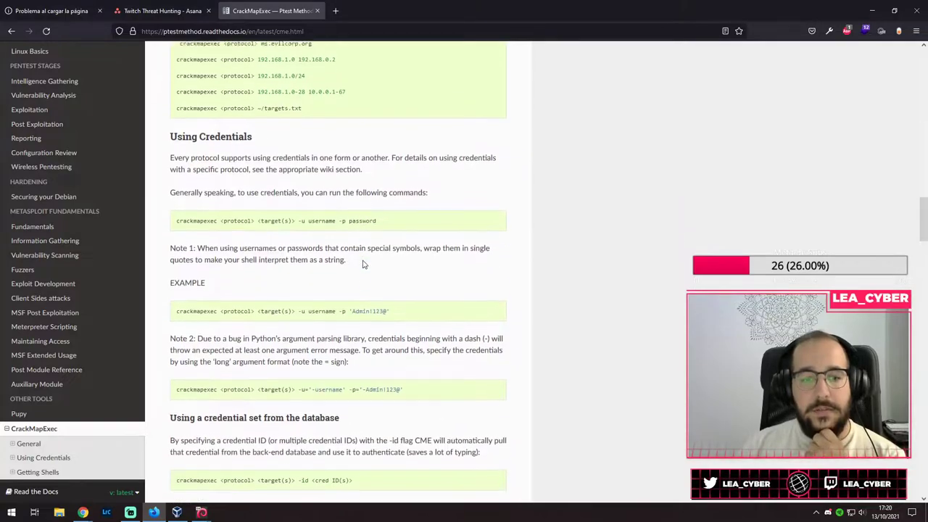
scroll(364, 264, "down", 6)
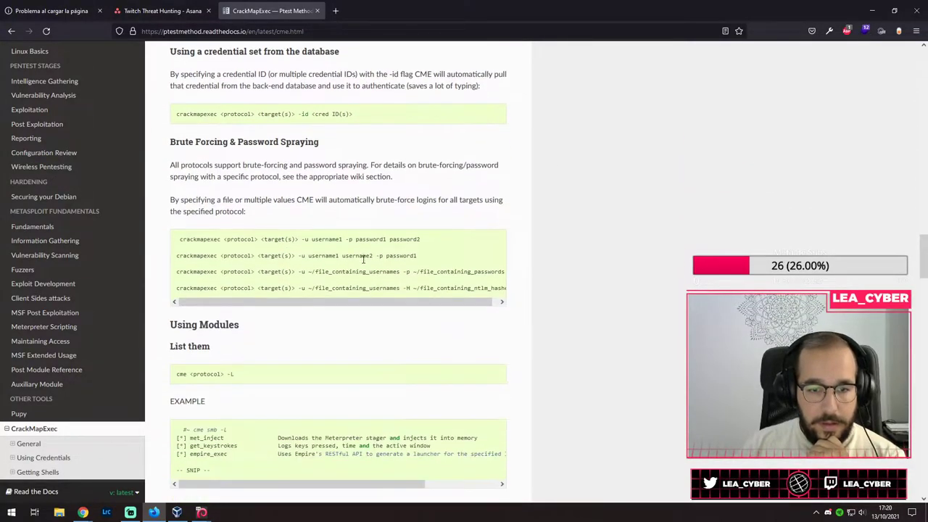
scroll(363, 259, "down", 4)
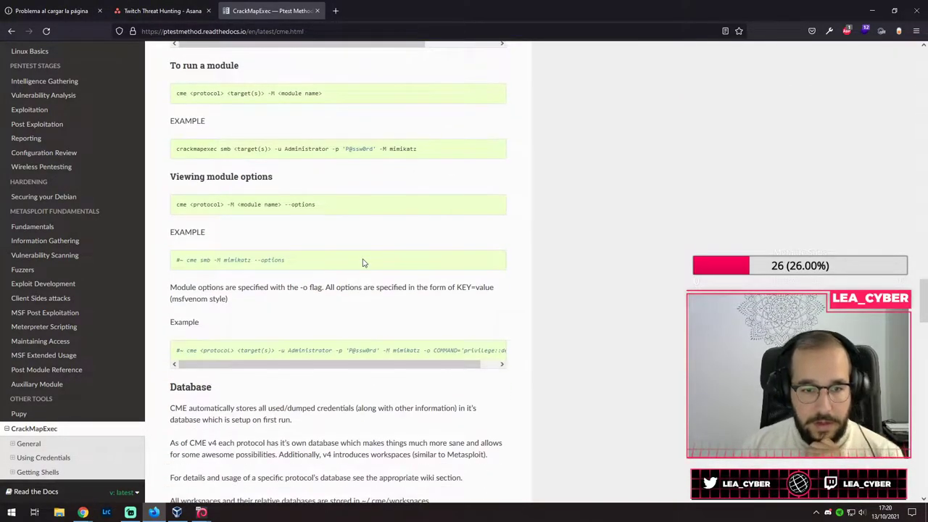
- Find 'pass' on the CrackMapExec page, jump to the next match, then clear the search term
key("ctrl+f")
type("pass")
key("Return")
key("BackSpace")
key("BackSpace")
key("BackSpace")
key("BackSpace")
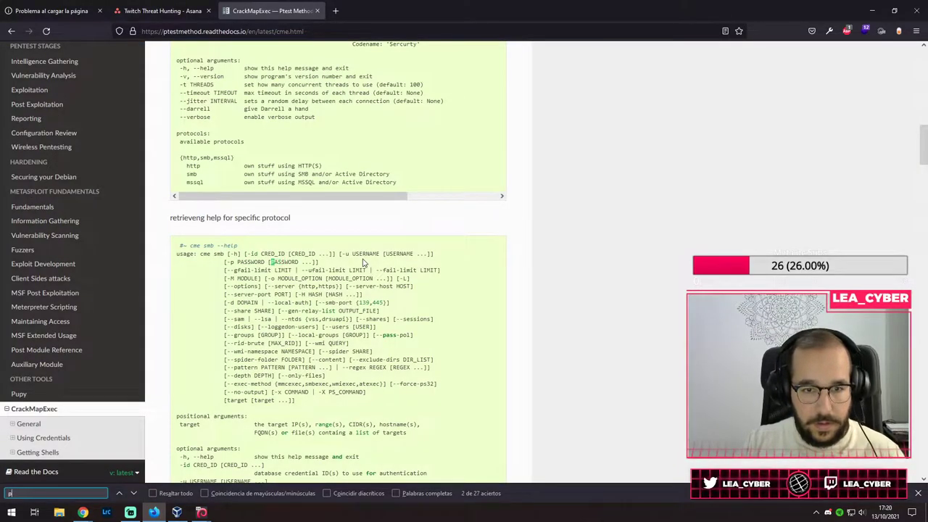
- Scroll down to the Passing-the-Hash section under Using Credentials
scroll(364, 261, "down", 6)
scroll(363, 259, "down", 6)
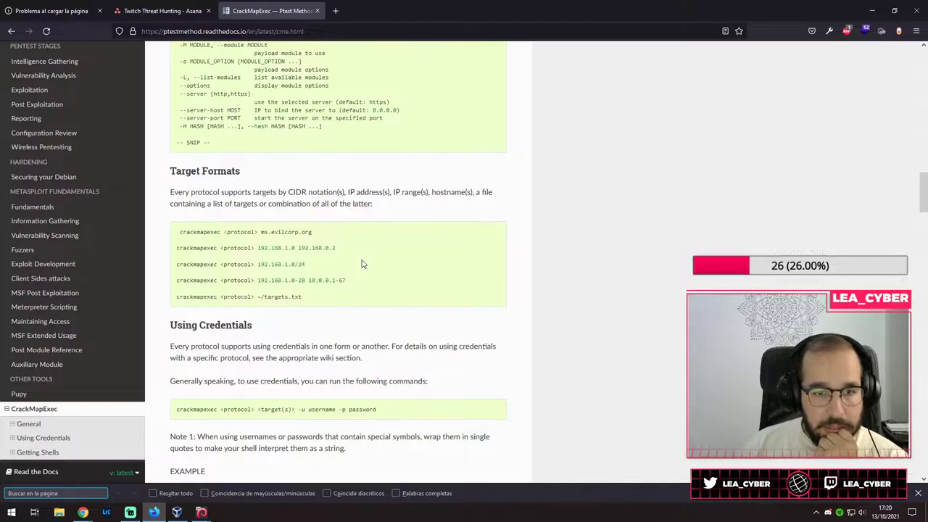
scroll(256, 276, "down", 1)
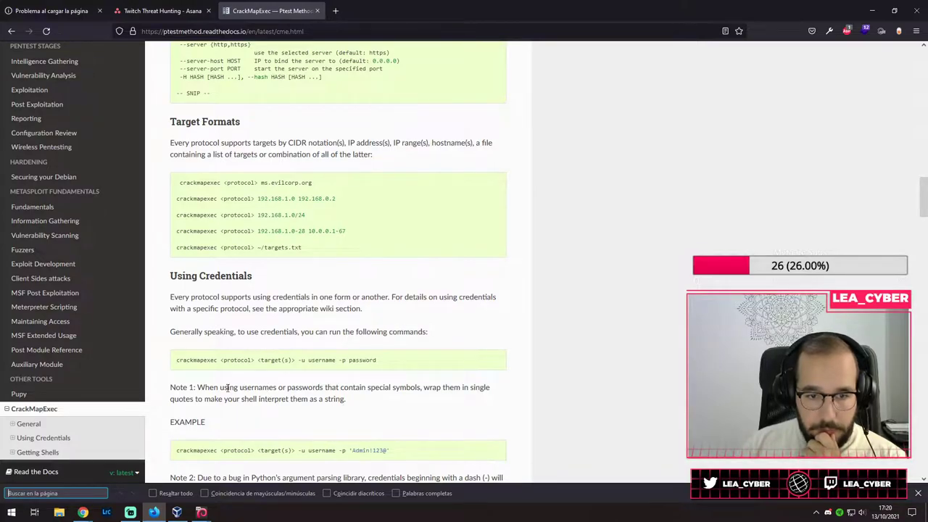
scroll(336, 392, "down", 1)
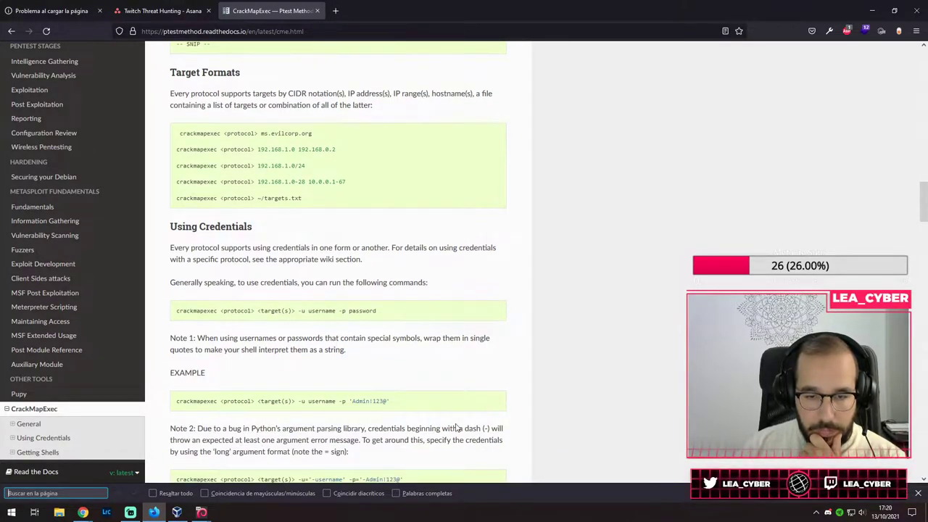
scroll(435, 410, "down", 1)
scroll(388, 392, "down", 3)
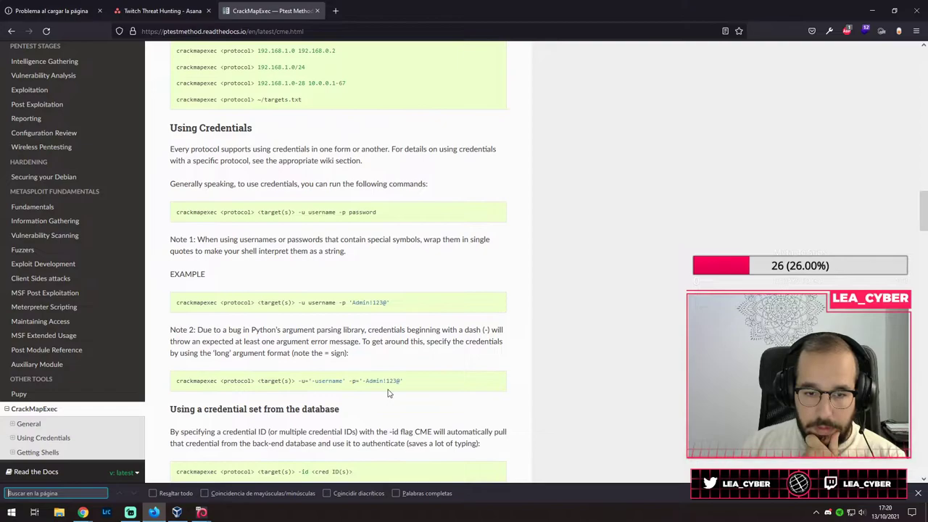
scroll(388, 390, "down", 5)
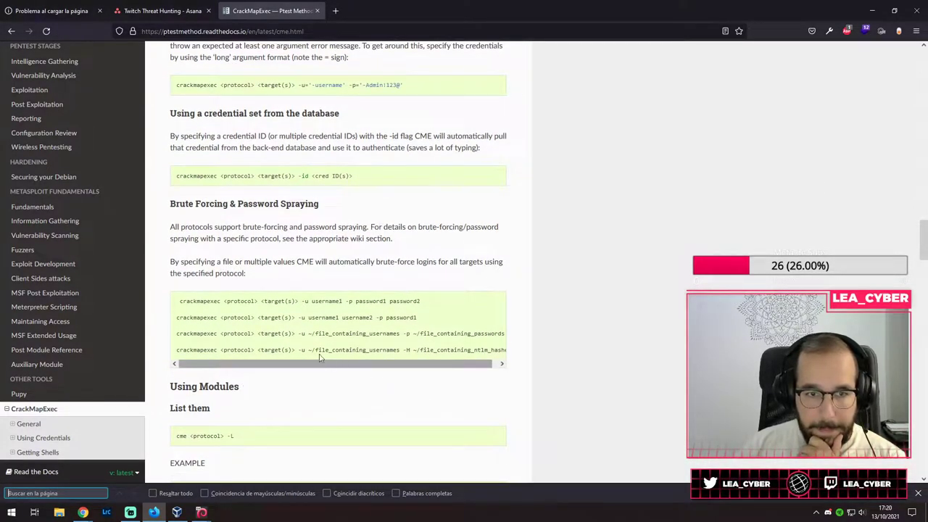
scroll(343, 353, "down", 7)
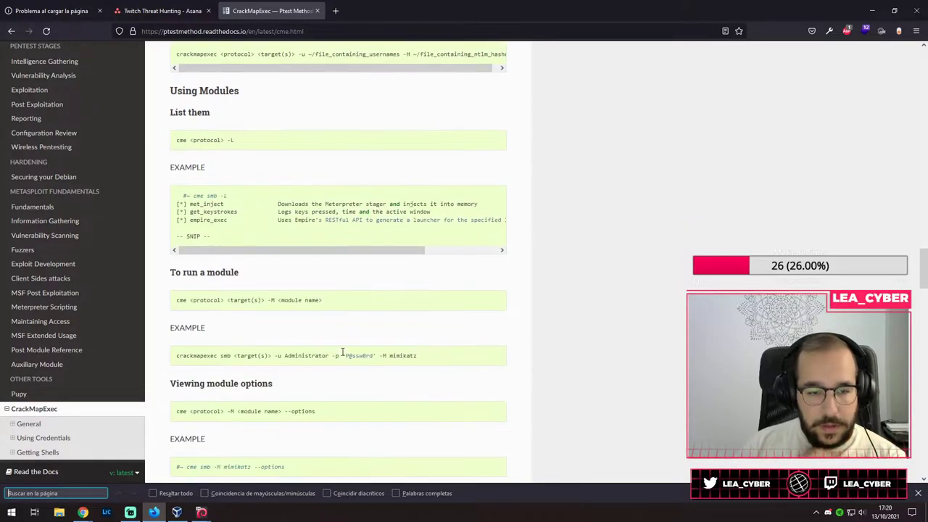
scroll(342, 355, "down", 4)
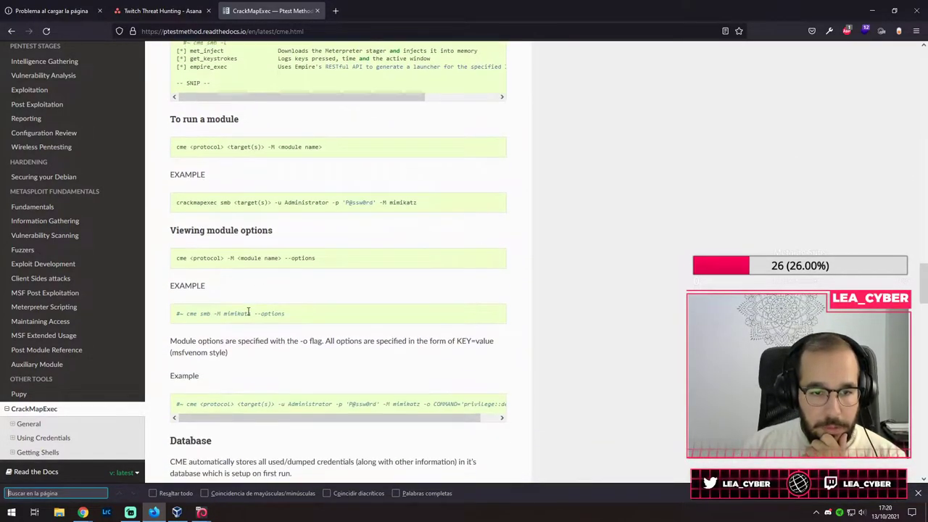
scroll(228, 330, "down", 15)
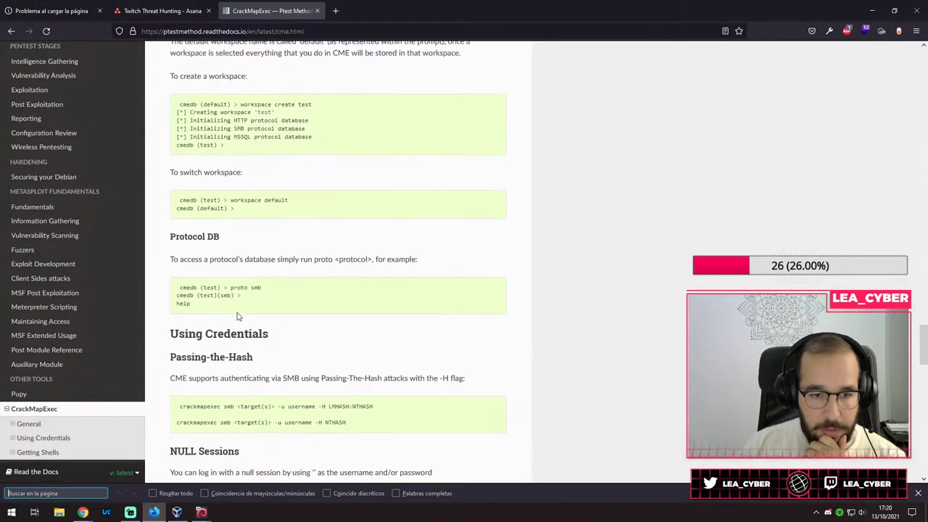
- Select 'LMHASH:NTHASH' in the first crackmapexec command under Passing-the-Hash
left_click_drag(175, 252, 303, 263)
left_click(381, 343)
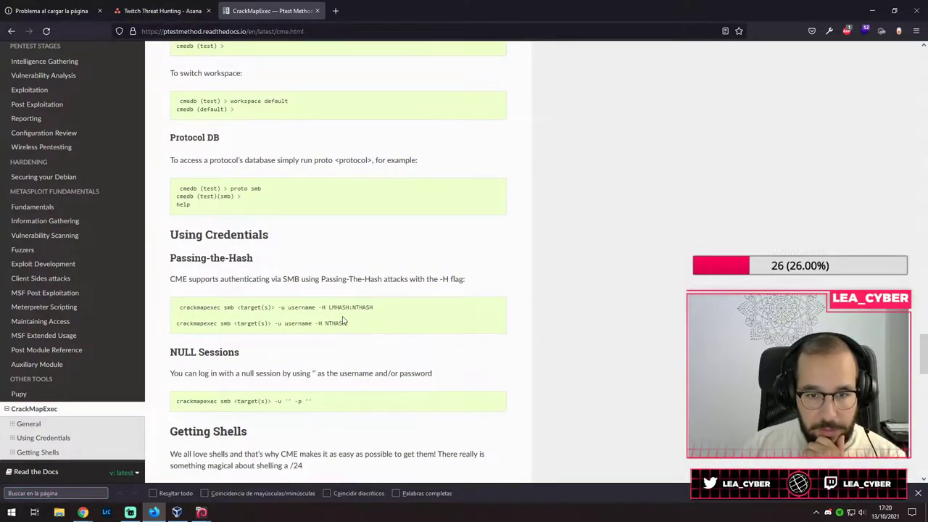
left_click_drag(328, 308, 374, 312)
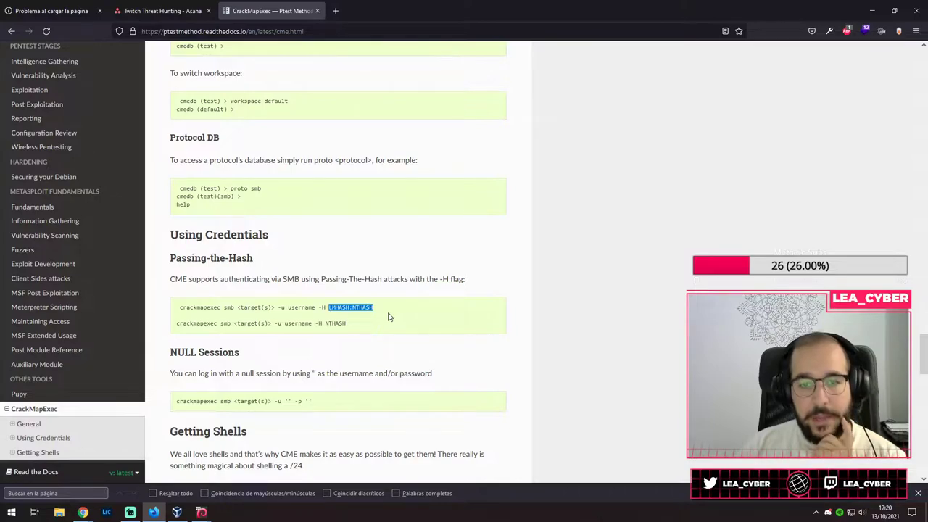
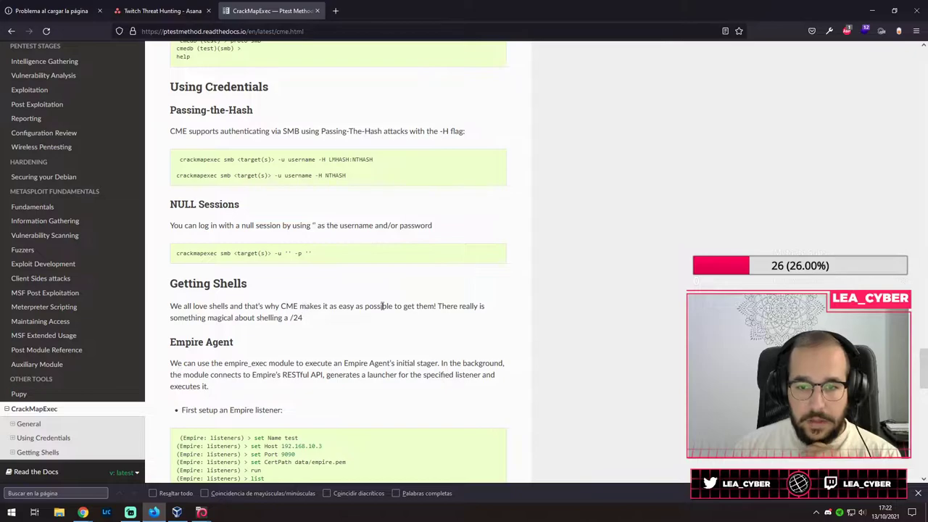
- Read down to the Meterpreter metinject example and bring its code block's scroll back to the left
scroll(293, 333, "down", 5)
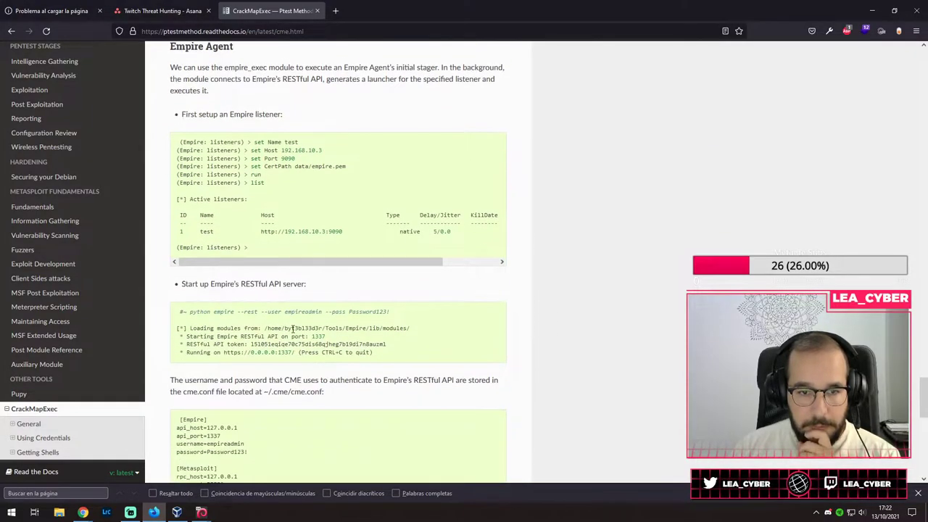
scroll(293, 332, "down", 3)
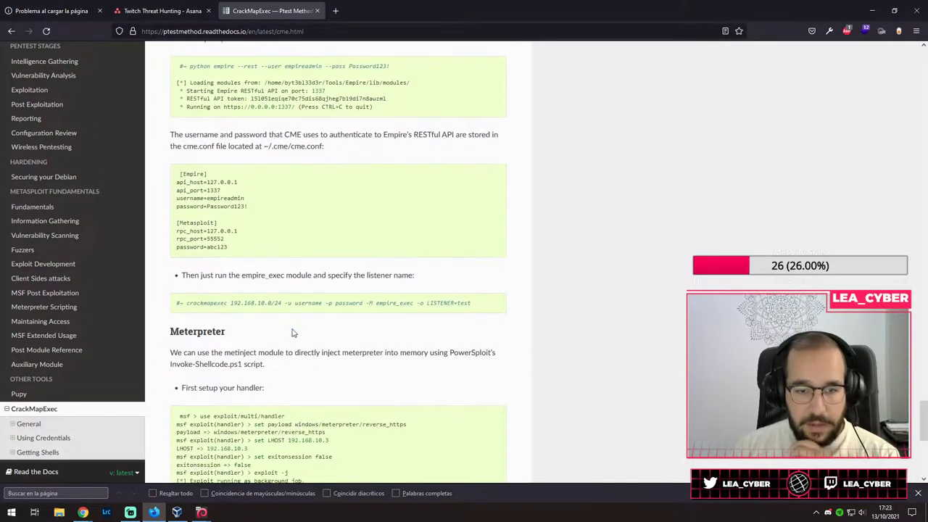
scroll(293, 333, "down", 2)
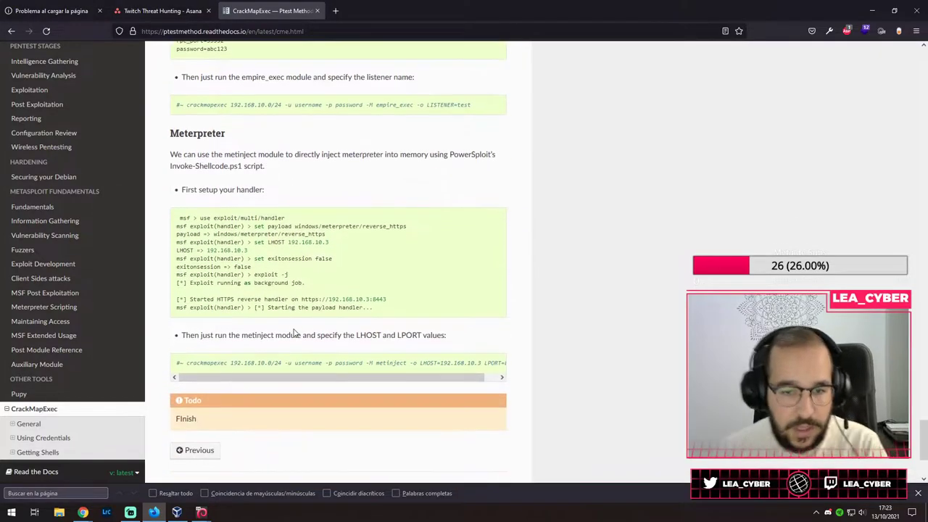
left_click_drag(366, 383, 239, 377)
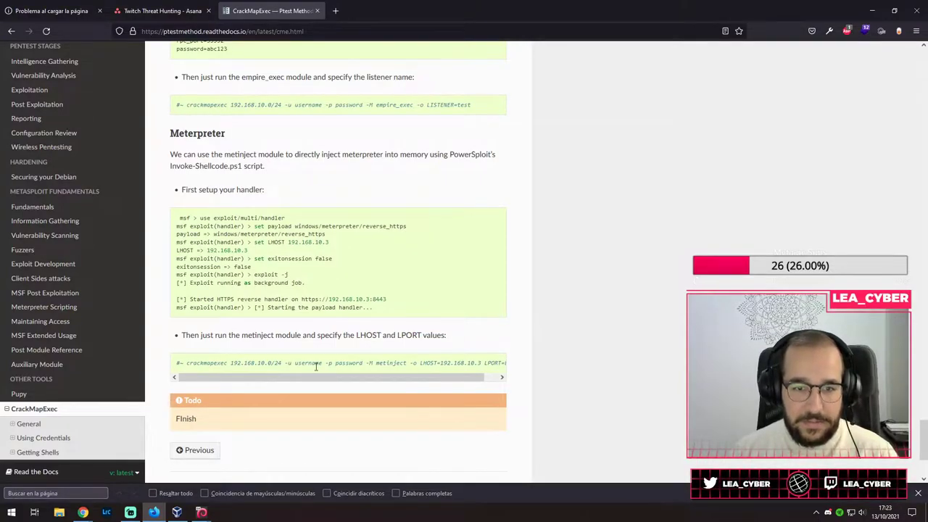
- Back on the 'crackmapexec pass the hash' results, open the Ultimate Guide and Red Team Notes in new tabs
key("alt+Left")
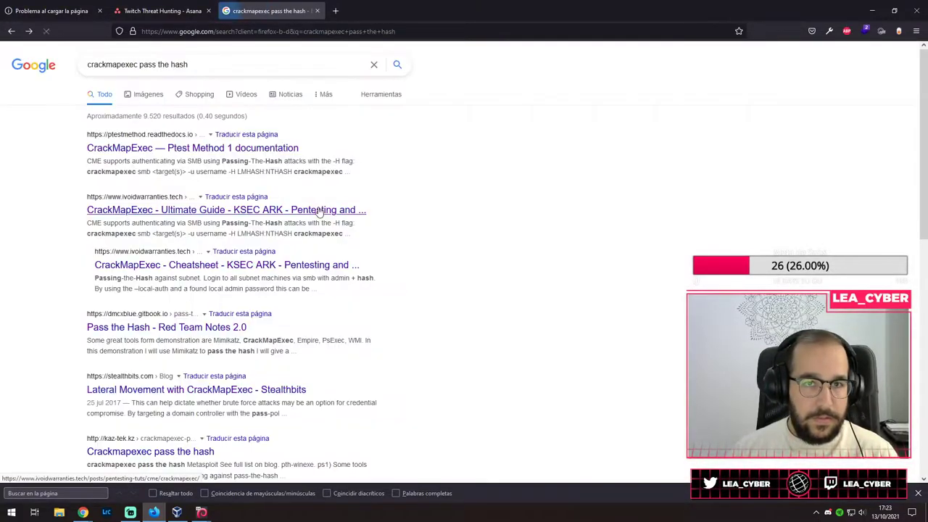
middle_click(206, 212)
middle_click(183, 327)
left_click(369, 11)
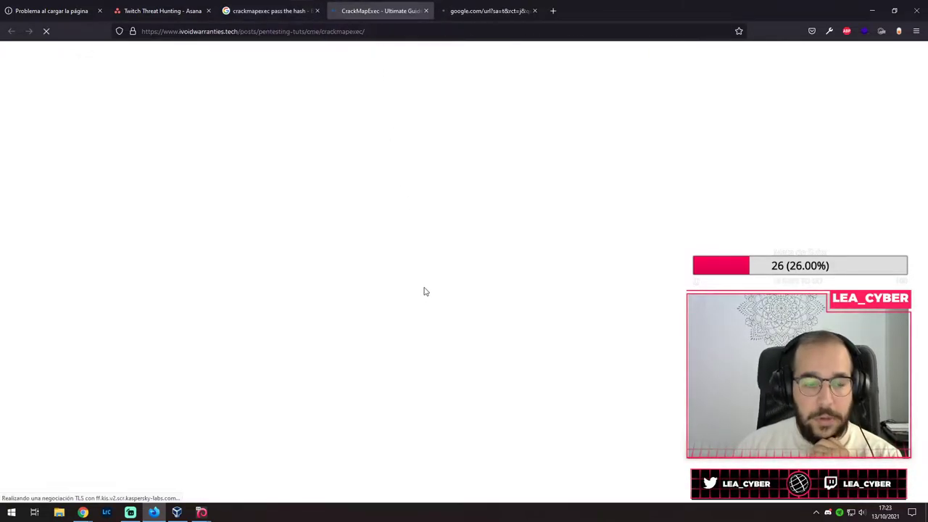
- Read the KSEC ARK CrackMapExec Ultimate Guide down to its Executing commands examples
scroll(400, 290, "down", 6)
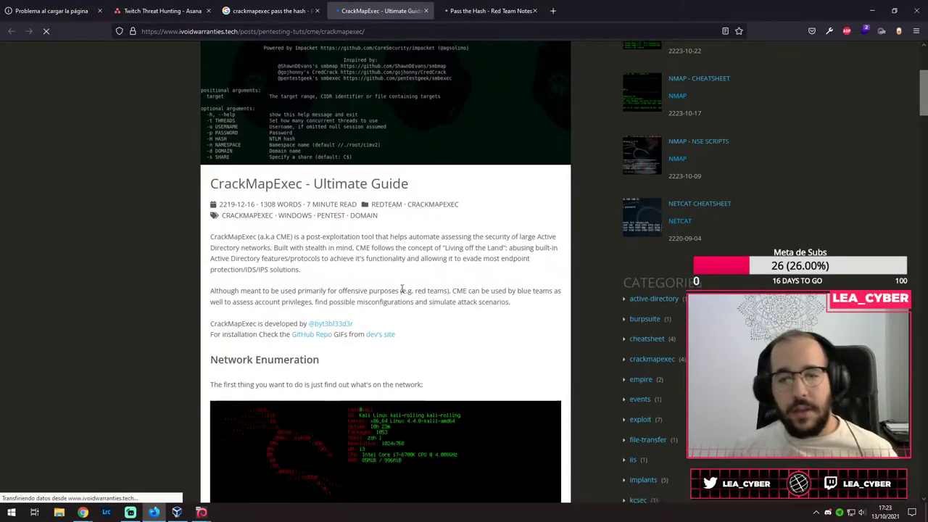
scroll(403, 292, "down", 4)
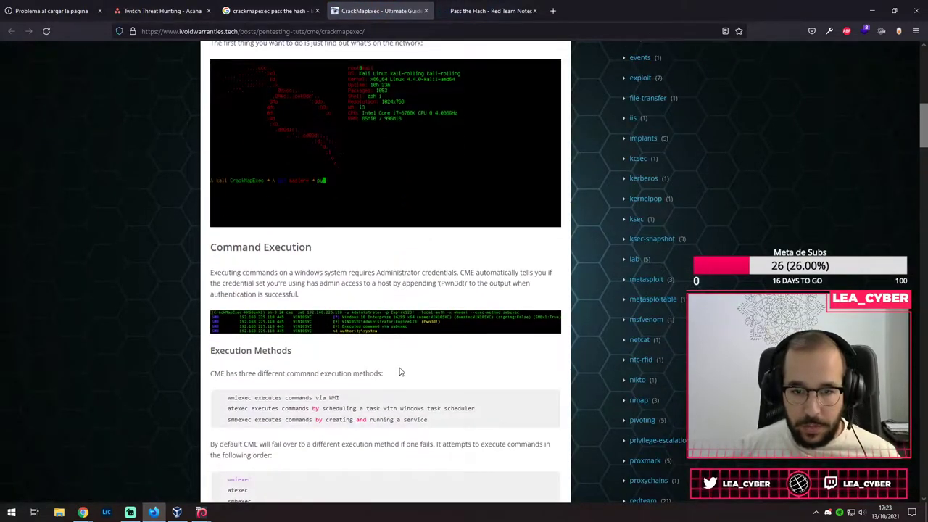
scroll(396, 363, "down", 3)
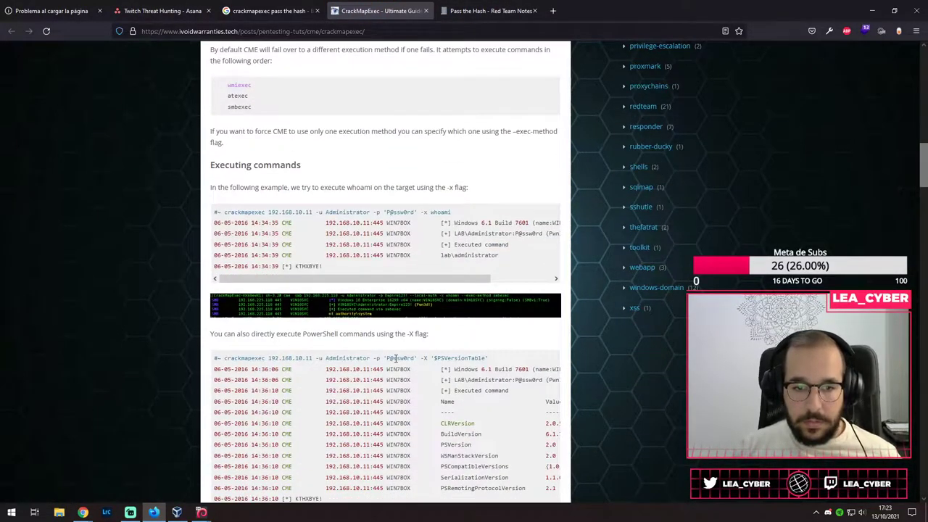
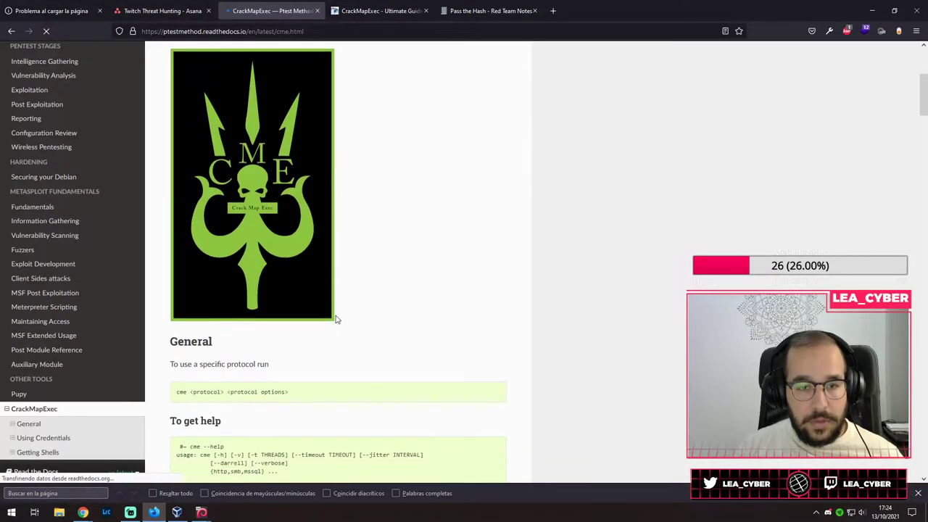
- Scroll the CrackMapExec page past Using Credentials and Passing-the-Hash to the Empire Agent section
scroll(333, 357, "down", 10)
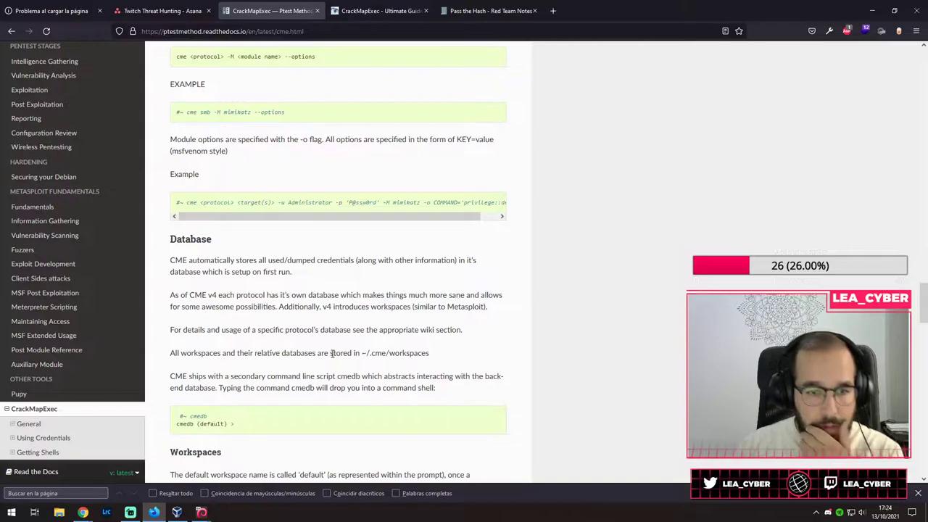
scroll(333, 354, "down", 15)
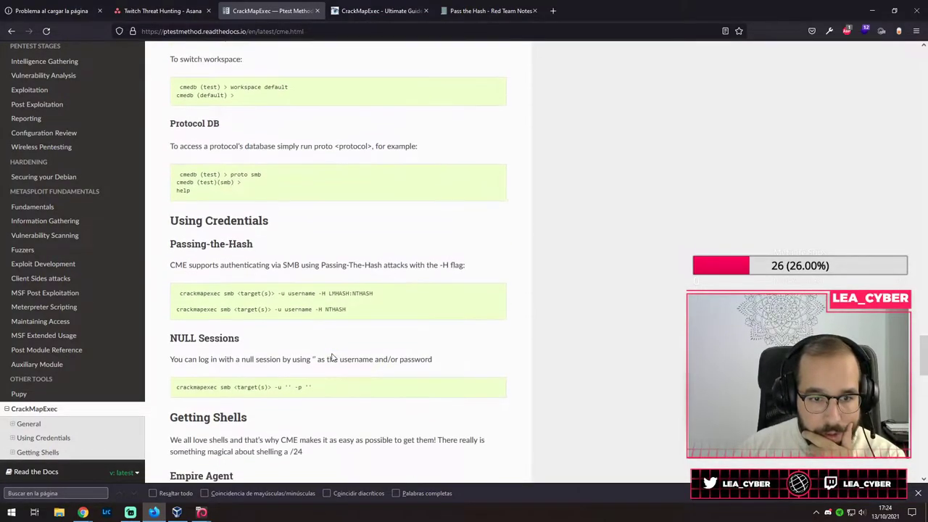
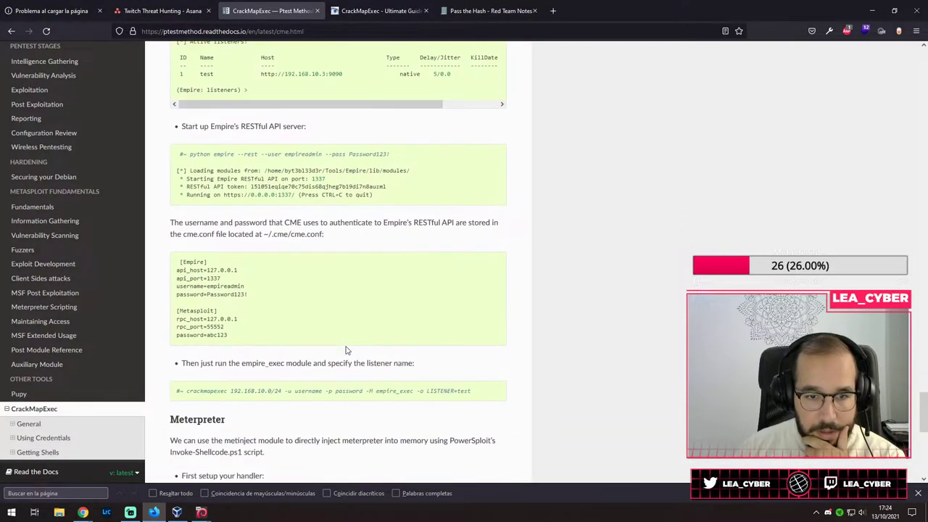
- Scroll past Empire to the Meterpreter section and reveal the metinject command ending in LPORT=8443
scroll(342, 340, "up", 4)
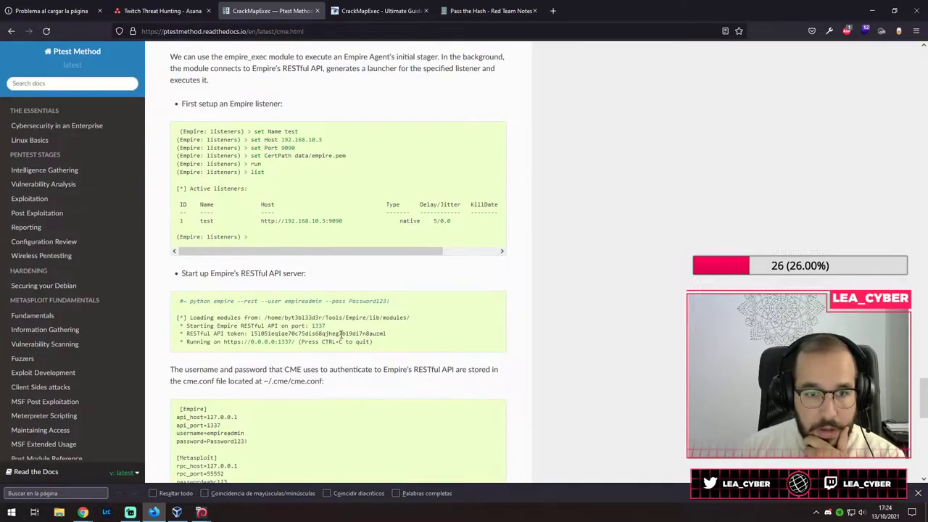
scroll(341, 334, "down", 5)
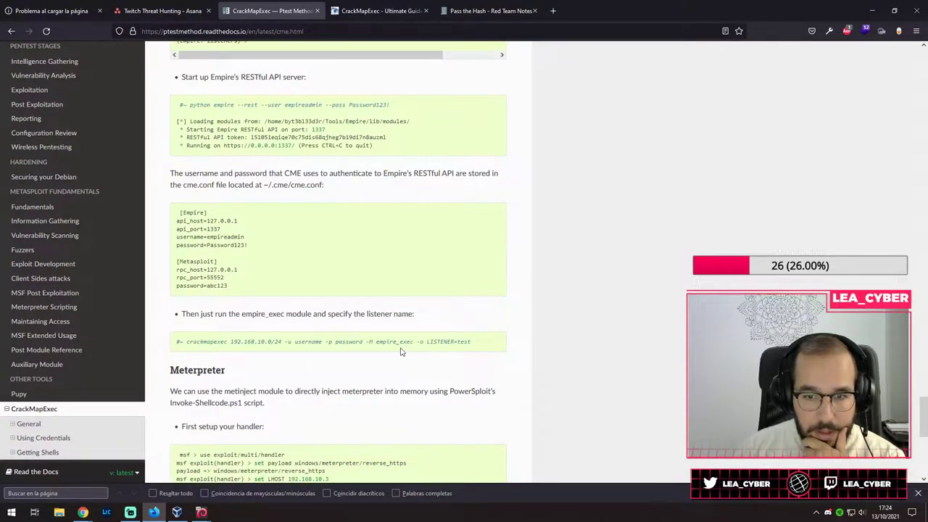
scroll(374, 342, "down", 6)
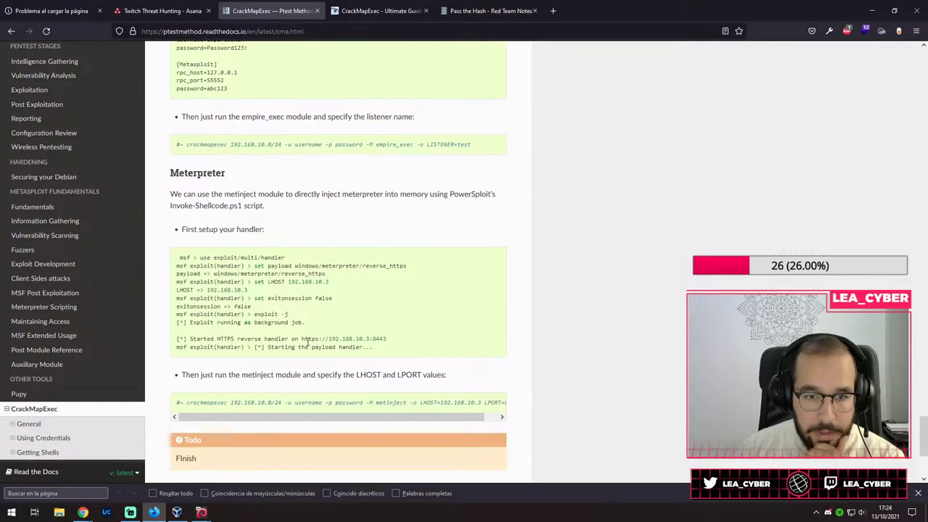
left_click_drag(375, 369, 390, 368)
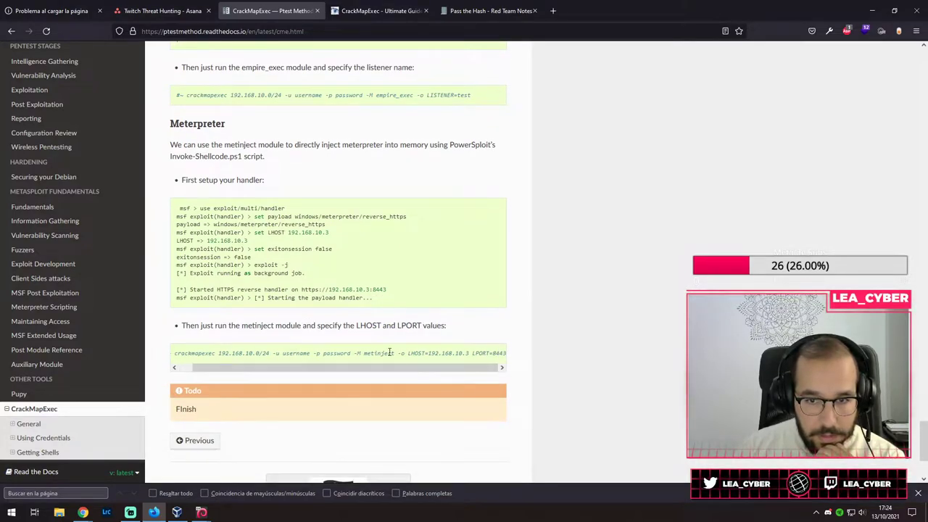
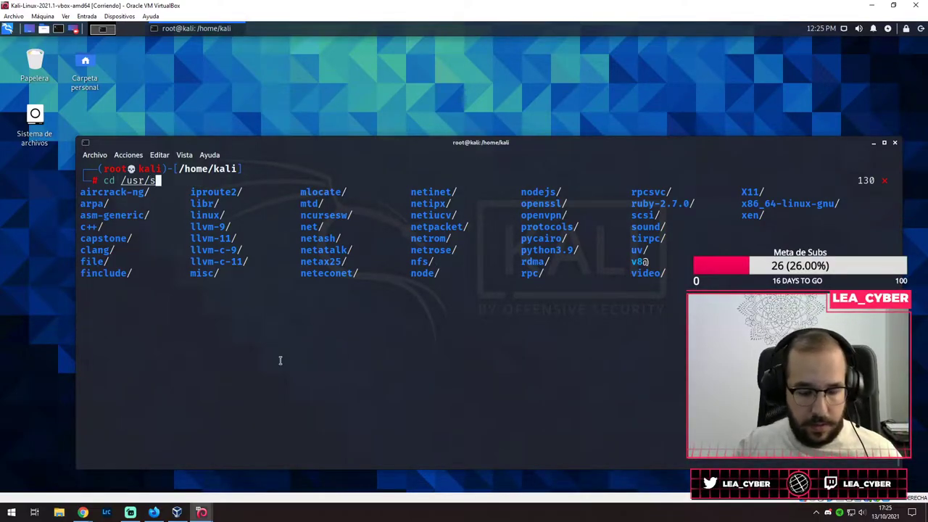
- Change into /usr/share/impacket and list its contents, which show only 'script'
type("im")
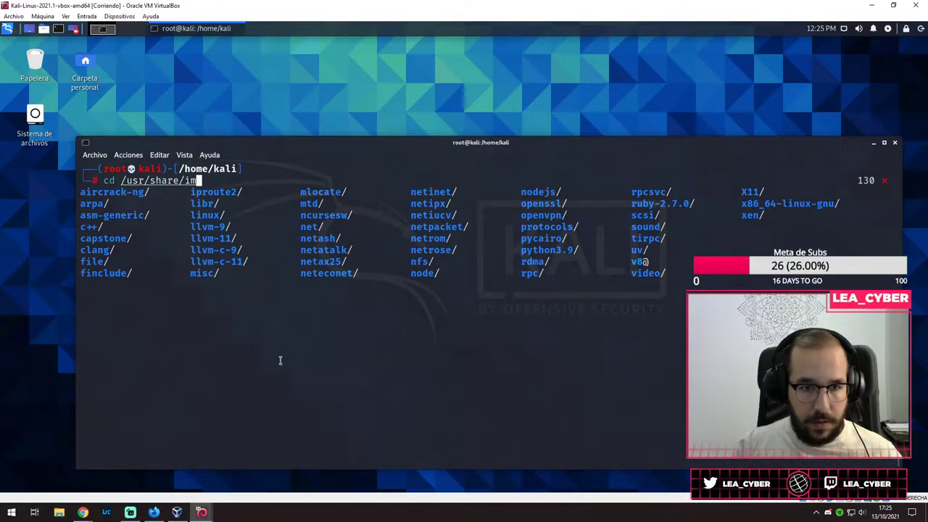
key("Tab")
key("ctrl+l")
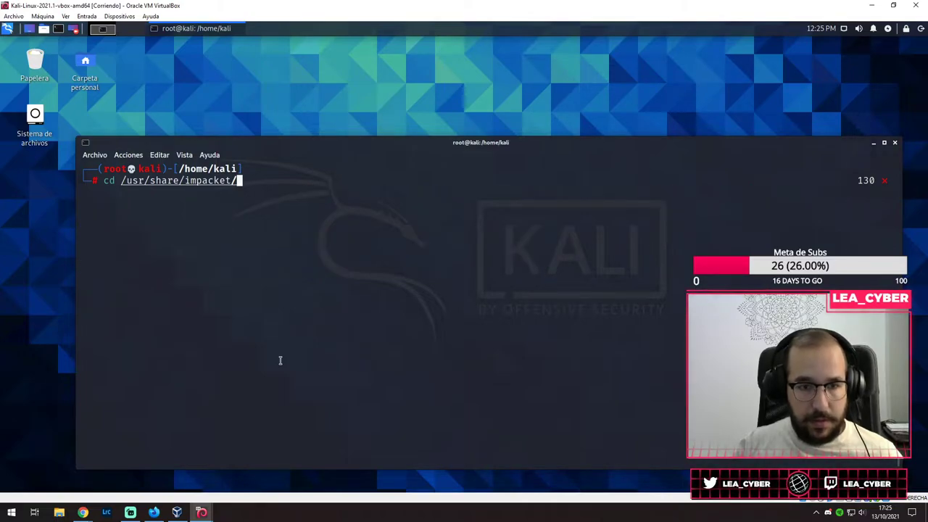
key("Return")
type("ls")
key("Return")
- Try entering 'script', find it is not a directory, and clear the screen
type("cd sc")
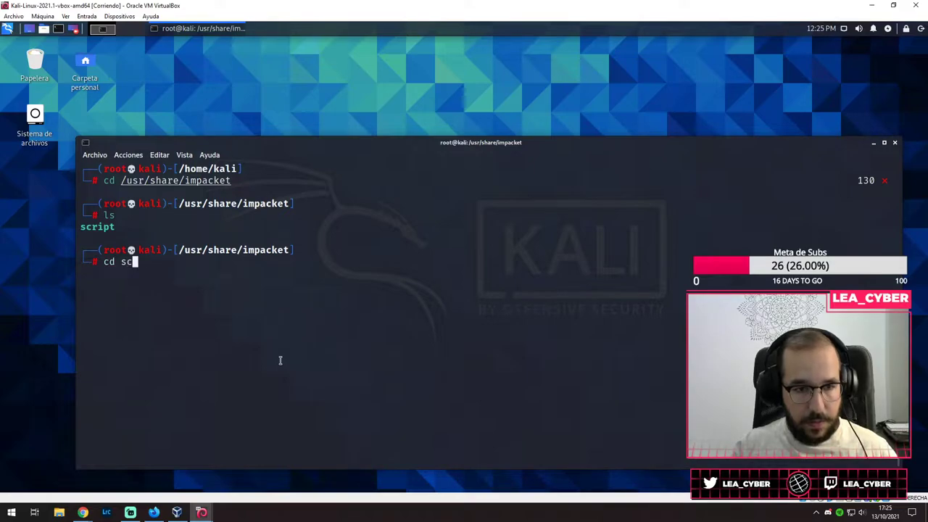
key("Return")
key("Up")
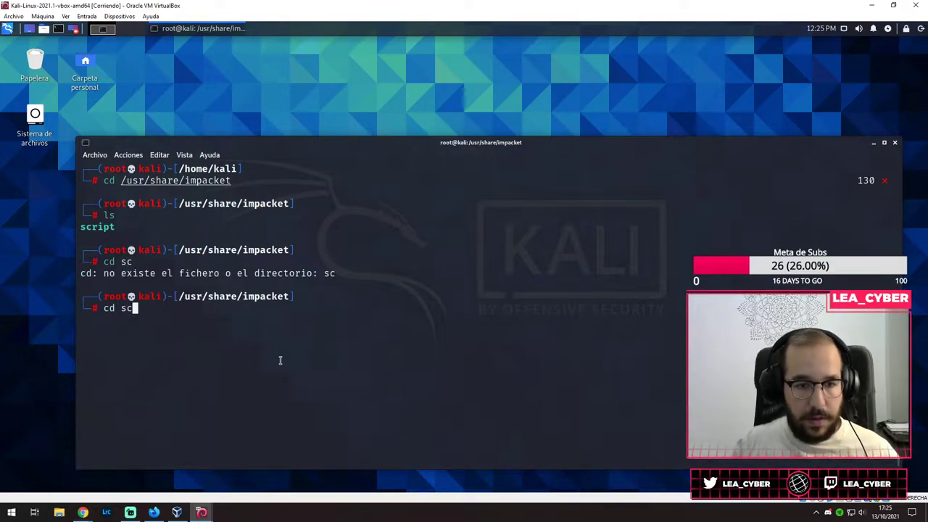
key("BackSpace")
key("BackSpace")
key("BackSpace")
key("BackSpace")
key("BackSpace")
type("ls")
key("Return")
type("cd script")
key("Return")
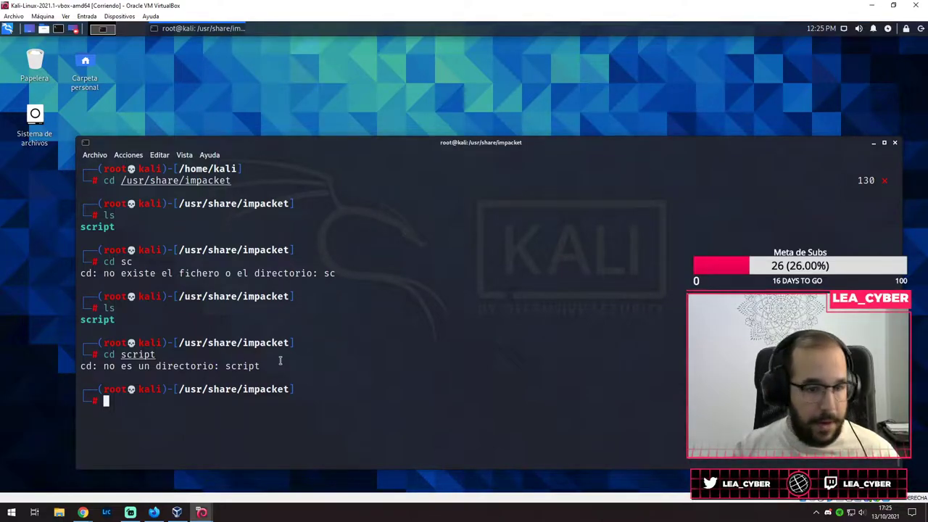
key("ctrl+l")
- List /usr/share/impacket again, clear the screen, and Tab-complete 'imp' to show all impacket-* commands
type("ls")
key("Return")
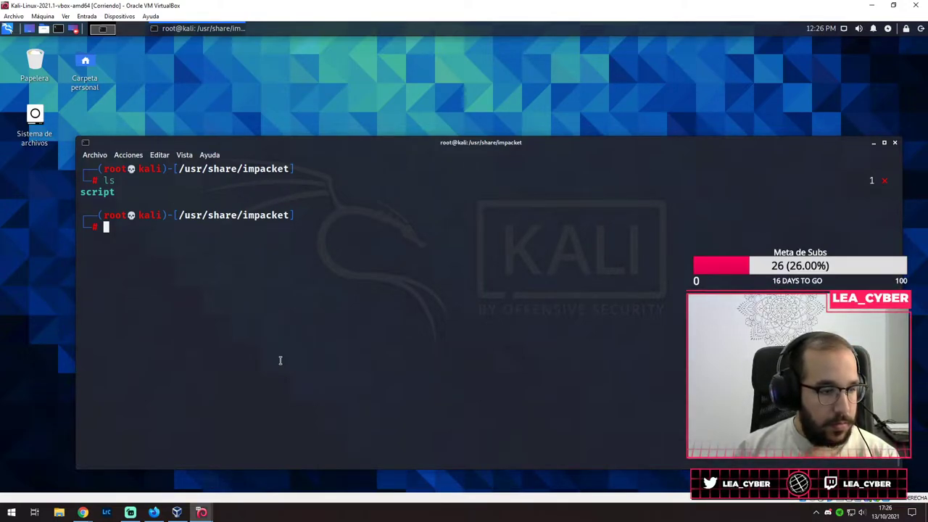
key("ctrl+l")
type("imp")
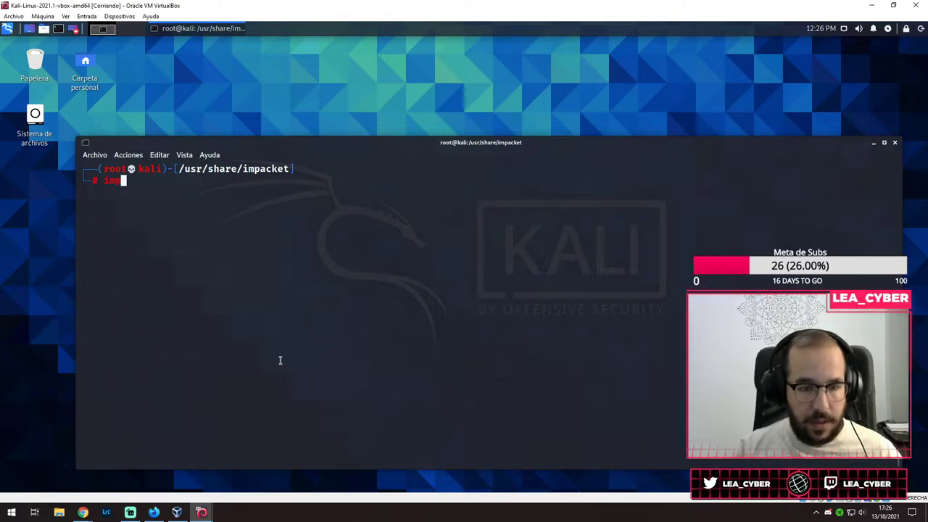
key("Tab")
key("Tab")
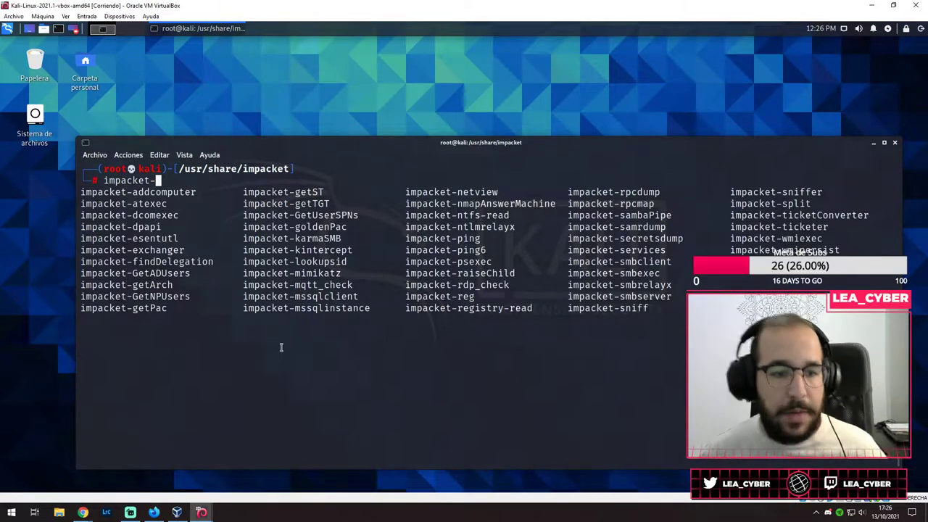
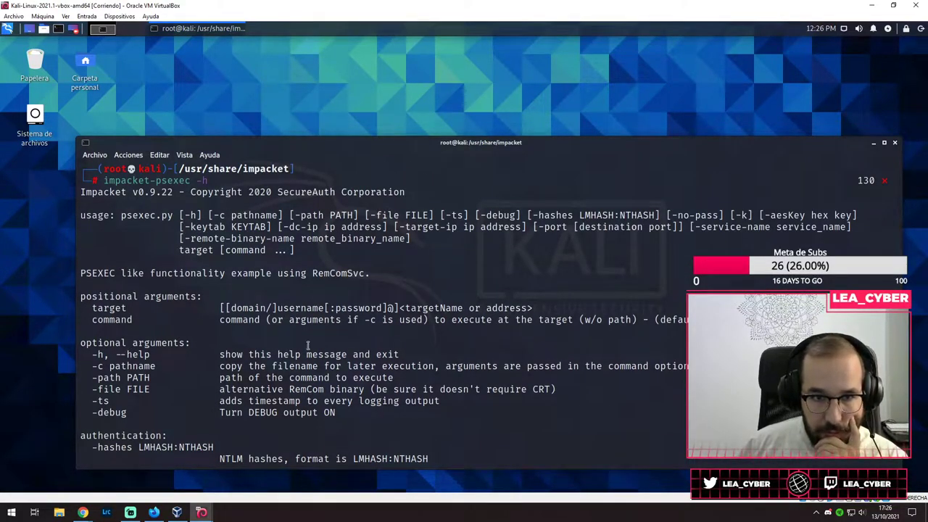
- Scroll the impacket-psexec -h output down to the authentication options such as -hashes LMHASH:NTHASH
scroll(300, 346, "down", 2)
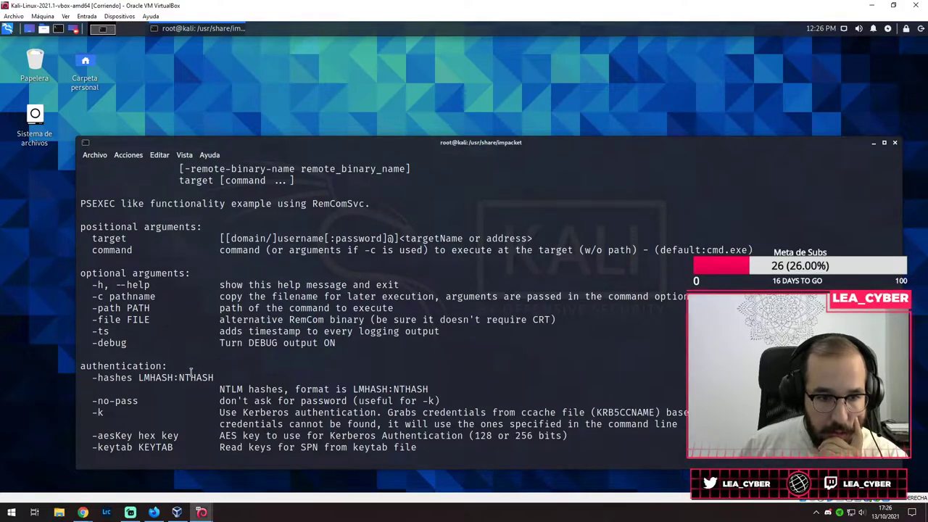
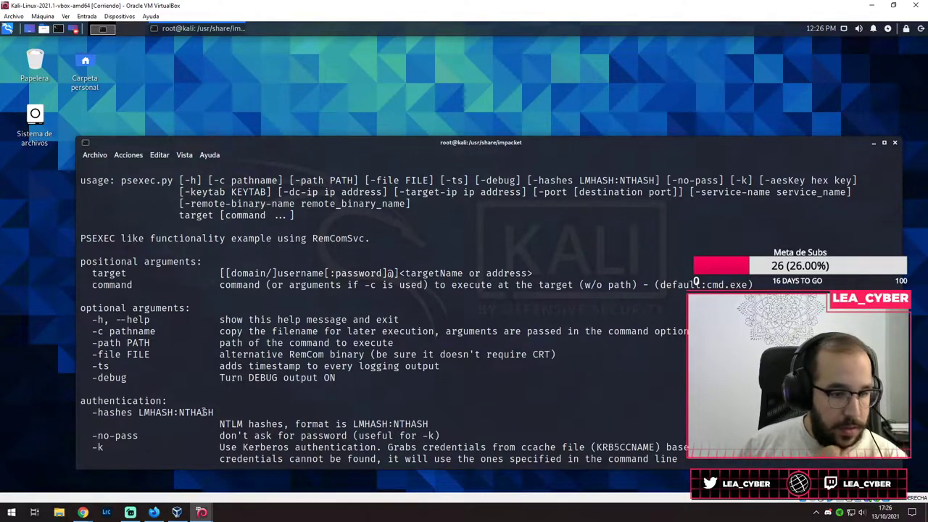
- Switch to Firefox, skim the GitHub psexec.py source, and return to the 'impacket psexec' Google results
left_click(153, 512)
scroll(283, 377, "down", 4)
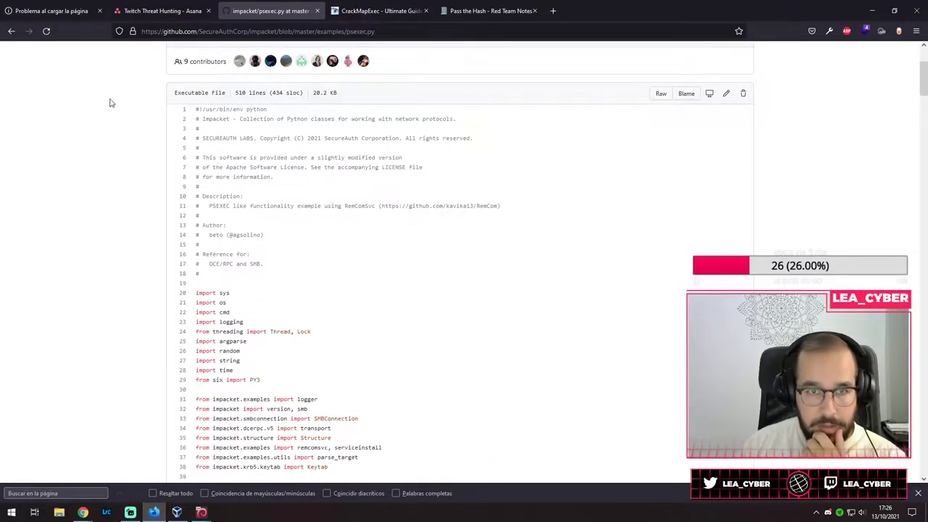
left_click(11, 31)
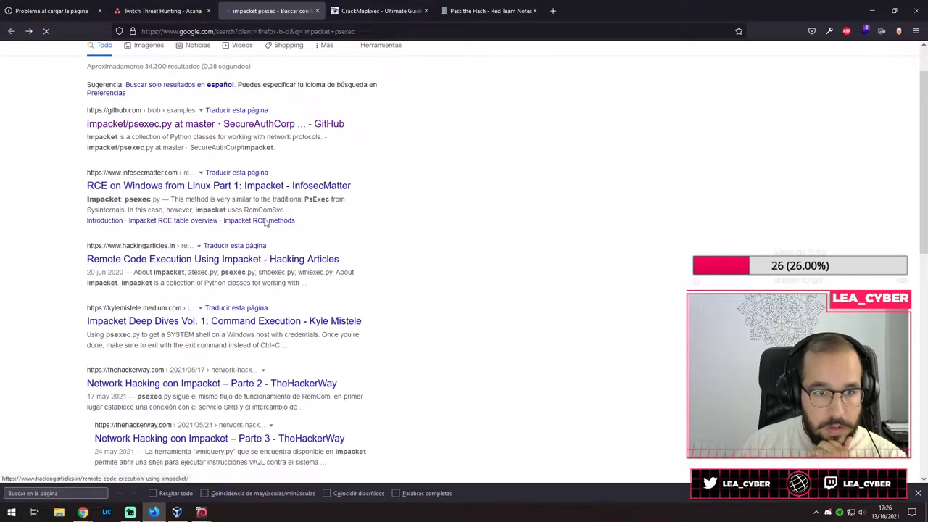
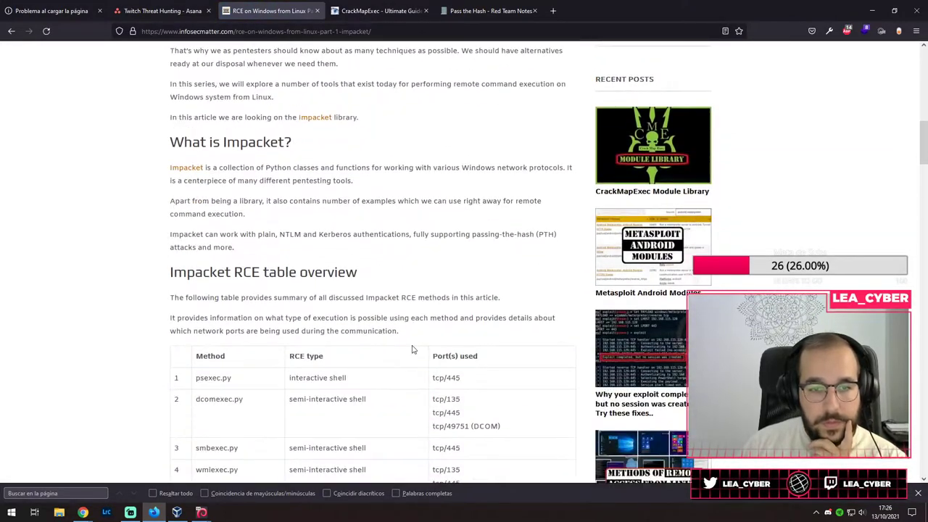
scroll(411, 349, "down", 5)
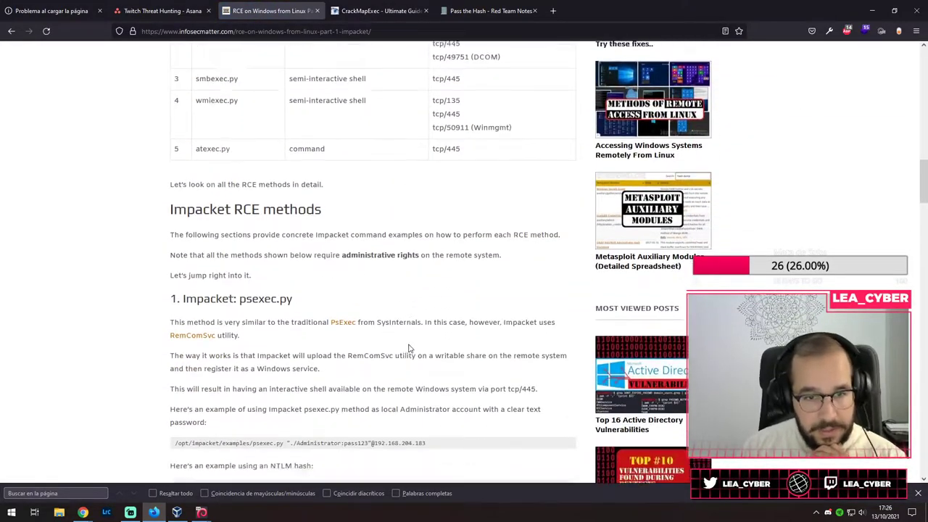
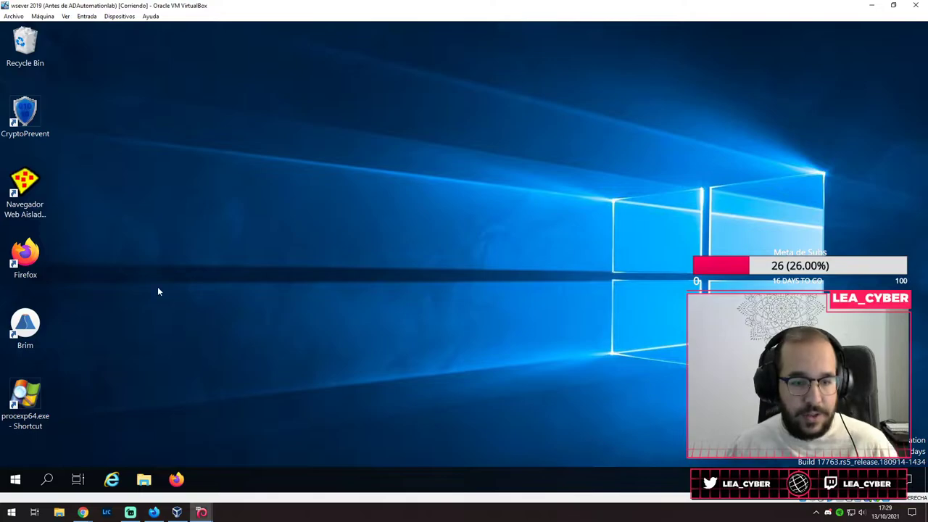
- Launch Event Viewer from a Start menu search for "event"
left_click(18, 480)
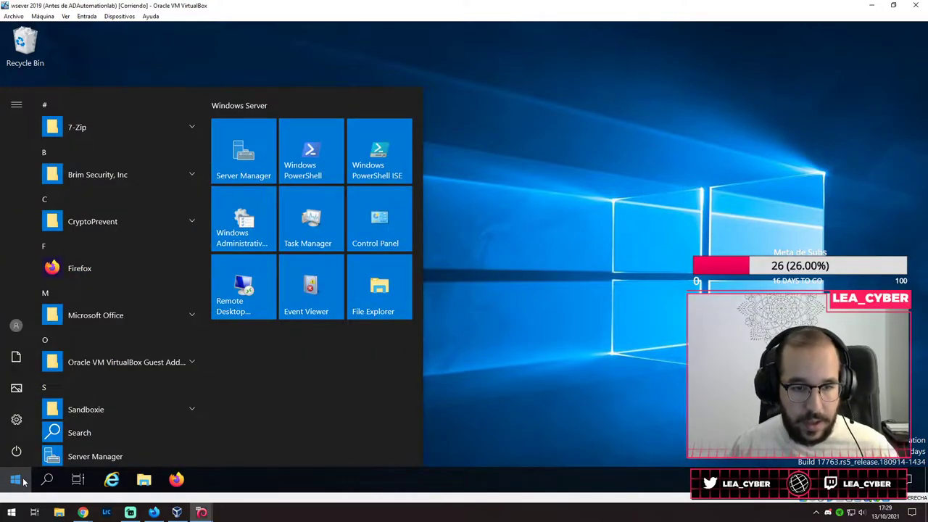
type("event")
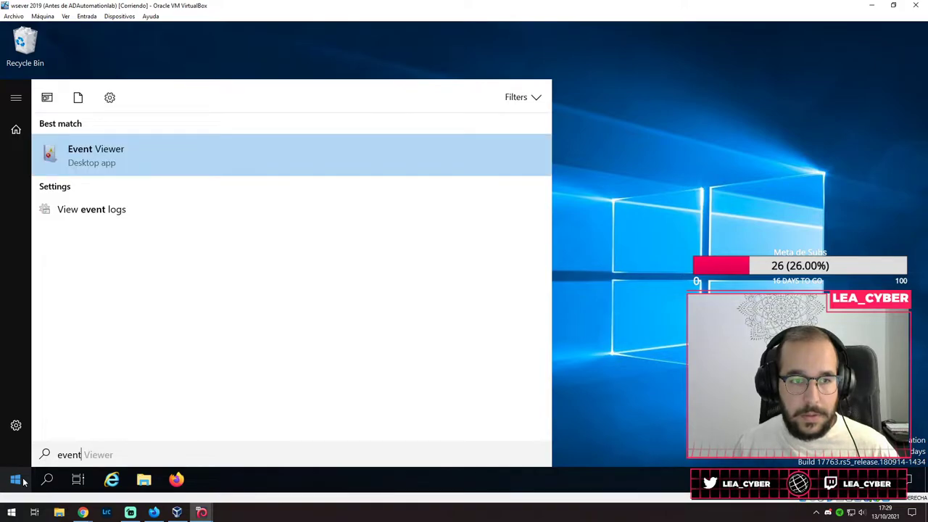
key("Return")
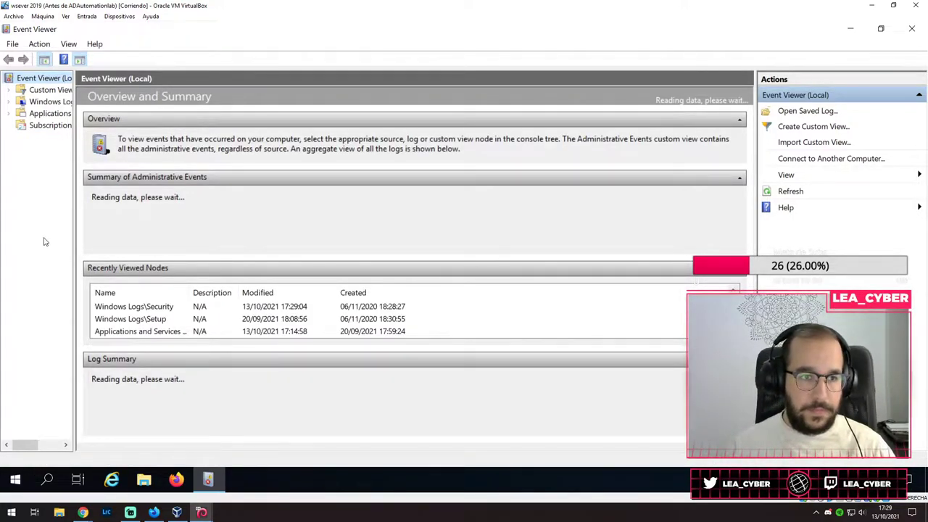
- Widen the console tree and open Windows Logs > Security to list its 4,655 events
left_click_drag(92, 230, 202, 226)
left_click(10, 102)
left_click(55, 127)
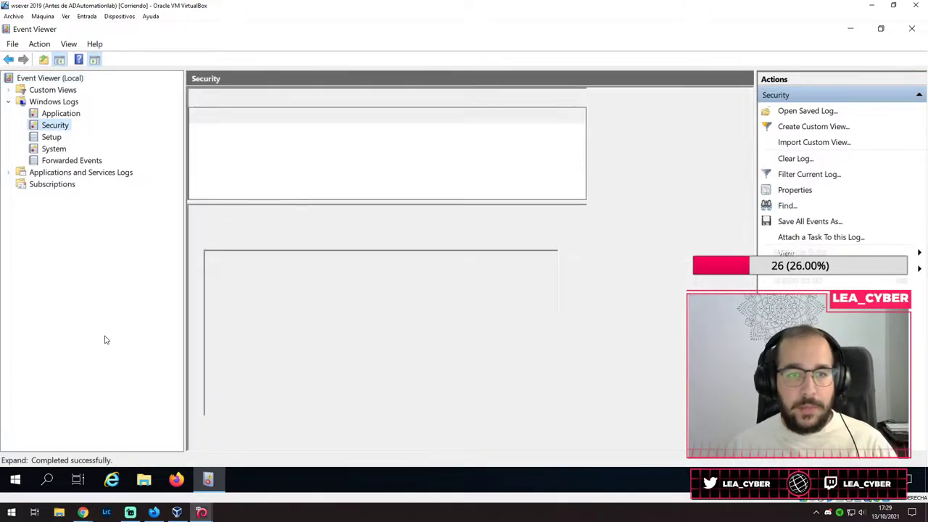
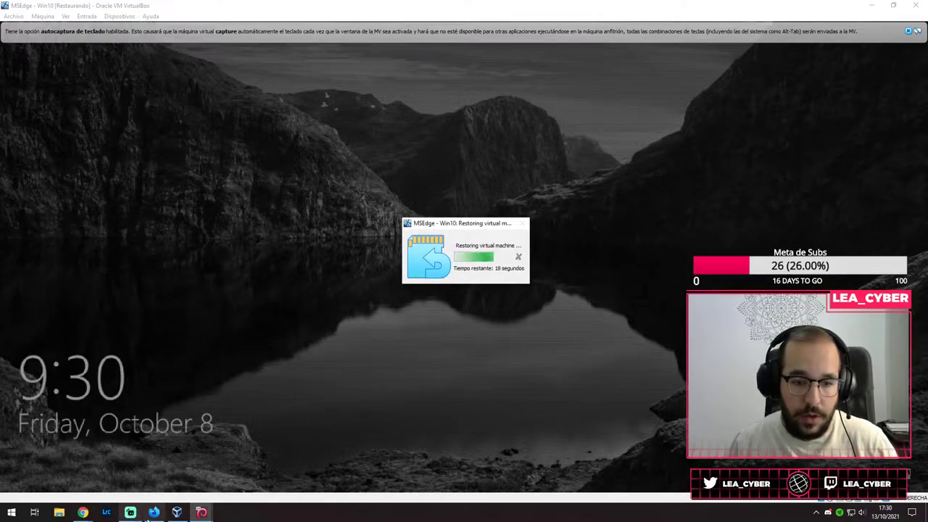
- Launch the host's Administrador de tareas and dismiss the MSEdge - Win10 lock screen to reach sign-in
mouse_move(155, 515)
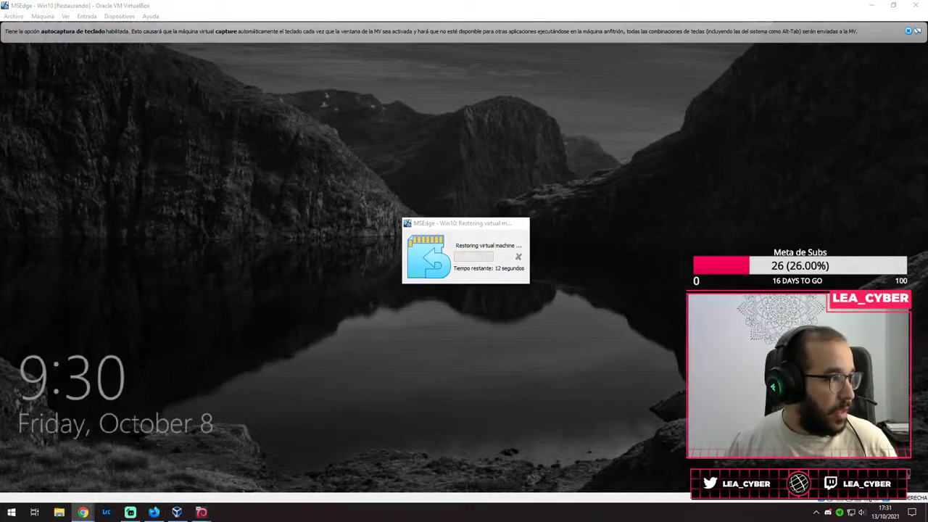
left_click(177, 511)
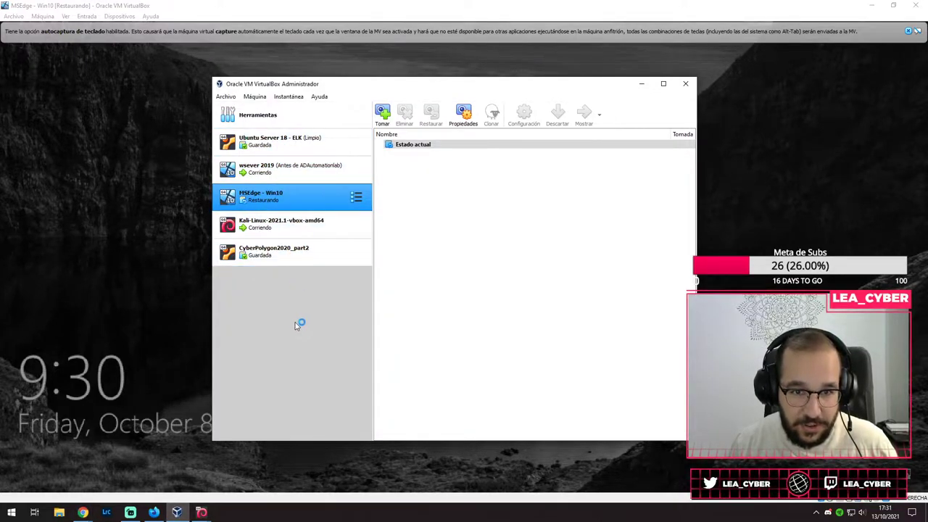
right_click(274, 511)
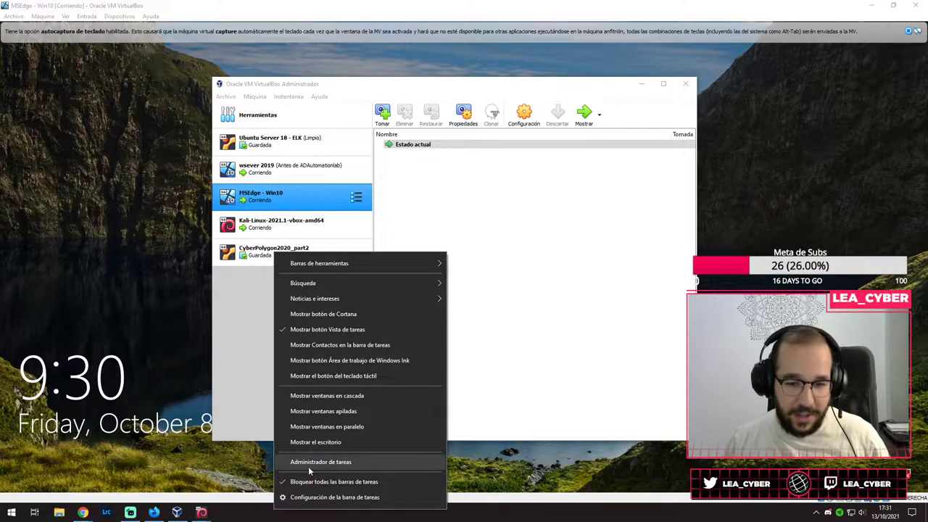
left_click(309, 464)
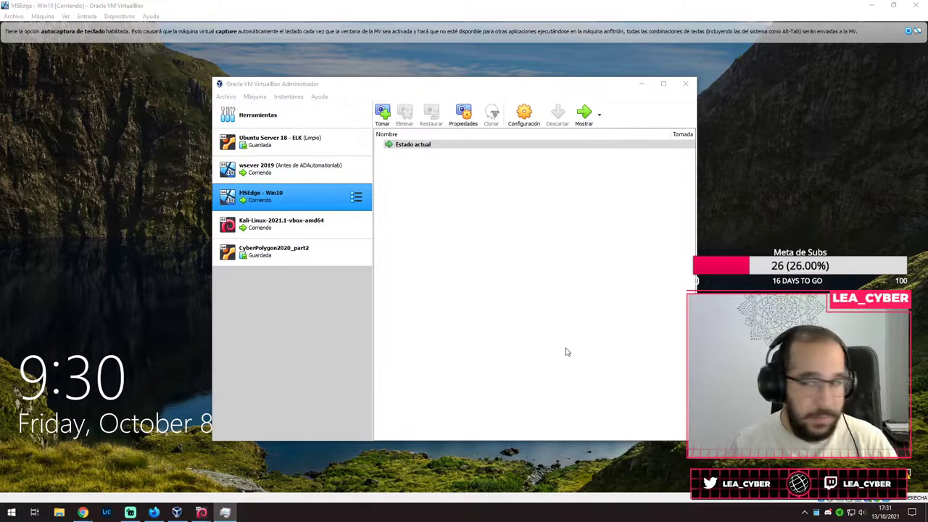
left_click(838, 218)
left_click(838, 217)
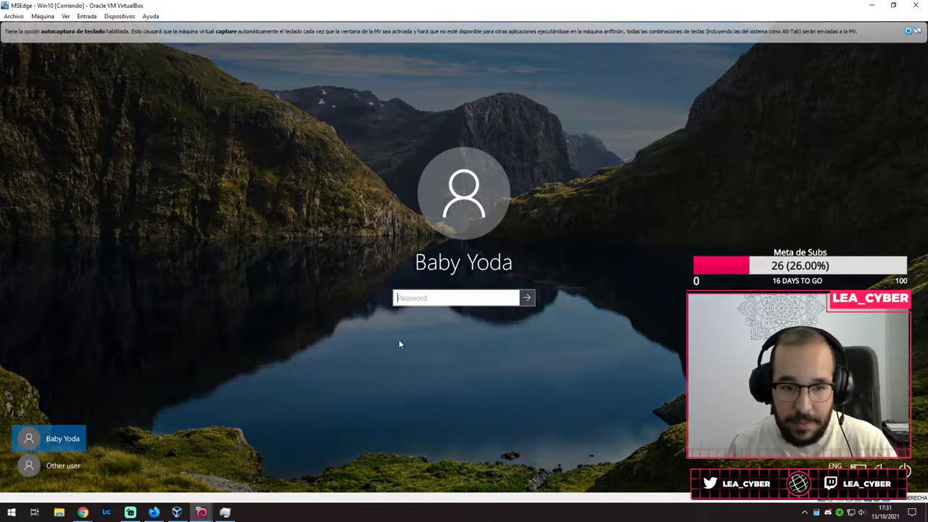
- Review host CPU usage in Task Manager, peaking near 98% then settling around 52%, and close it
left_click(225, 512)
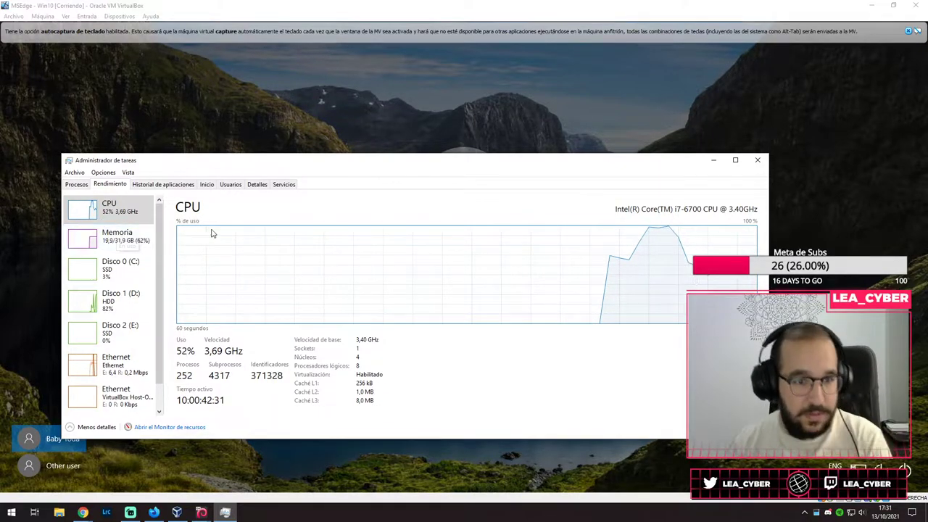
left_click(757, 160)
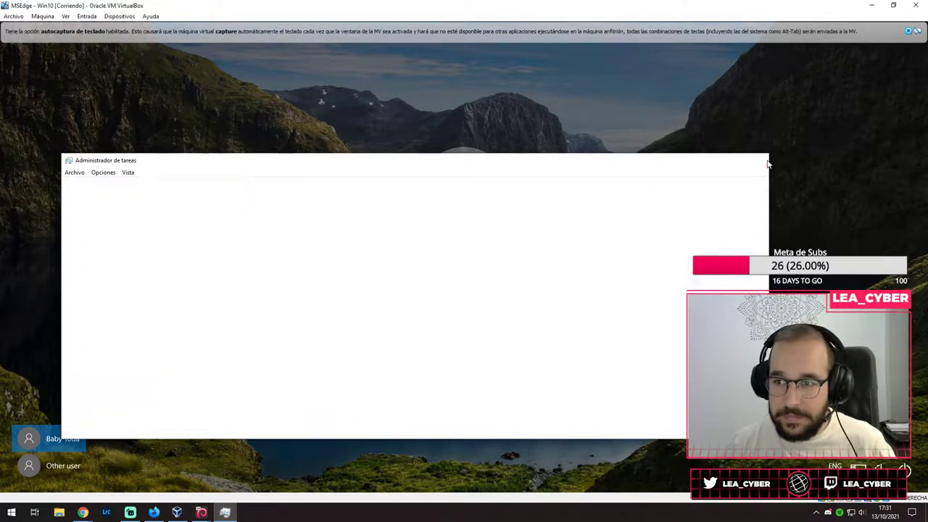
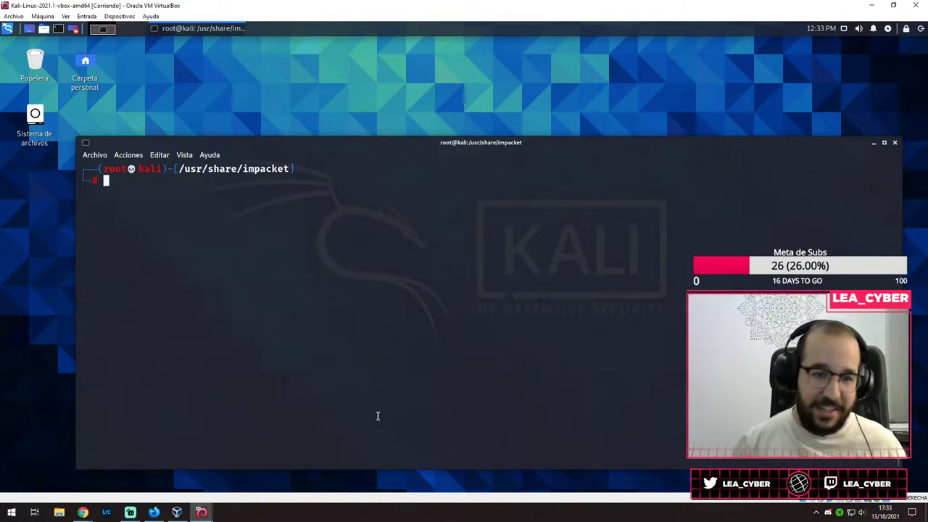
- Bring the wserver 2019 virtual machine forward from the VirtualBox taskbar preview
mouse_move(200, 512)
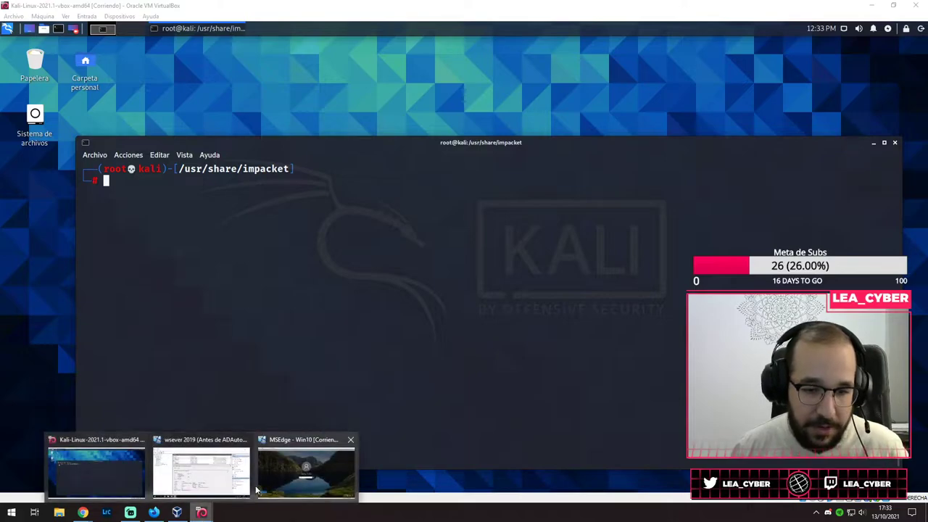
left_click(192, 476)
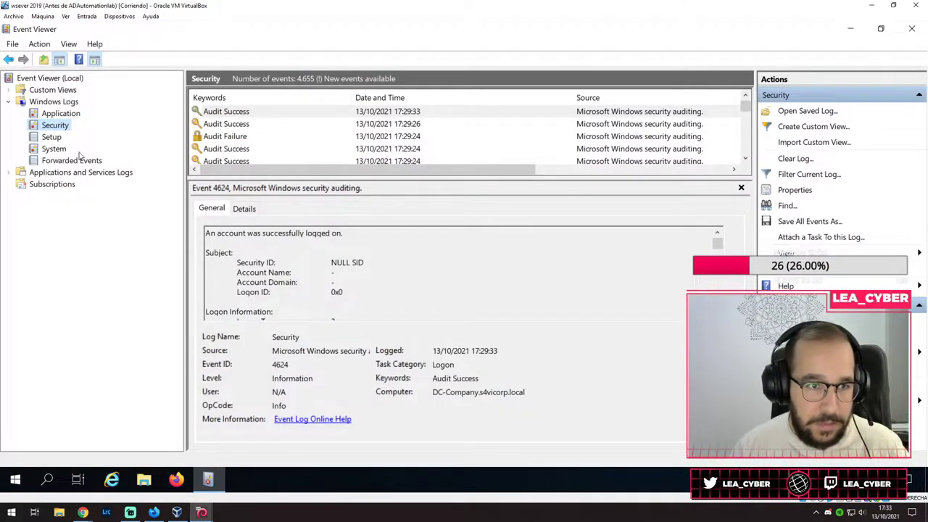
- Show the Security log with its Event ID and Task Category columns in view
left_click(54, 136)
left_click(55, 124)
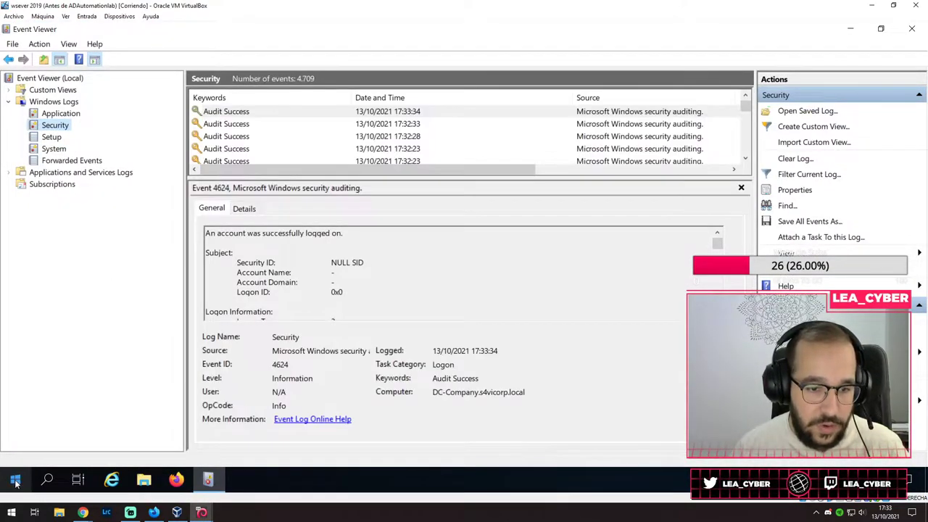
left_click(15, 480)
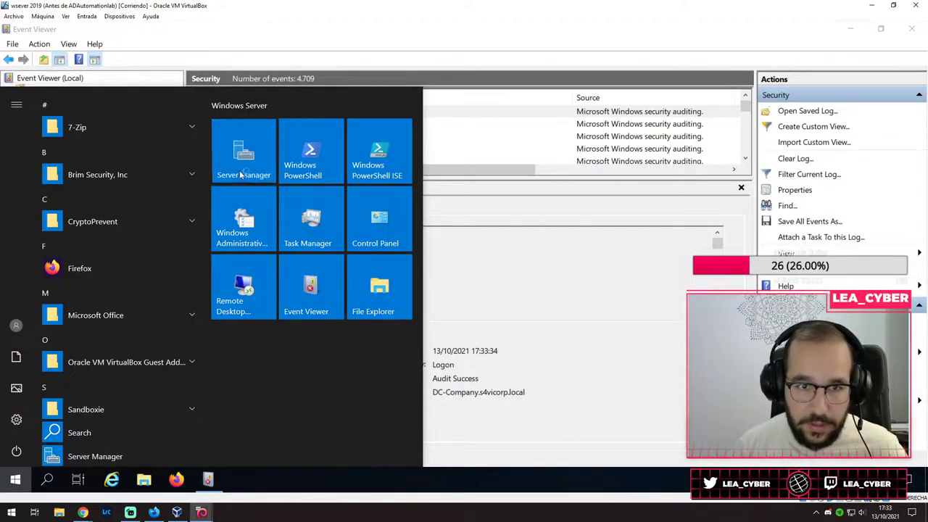
left_click(243, 150)
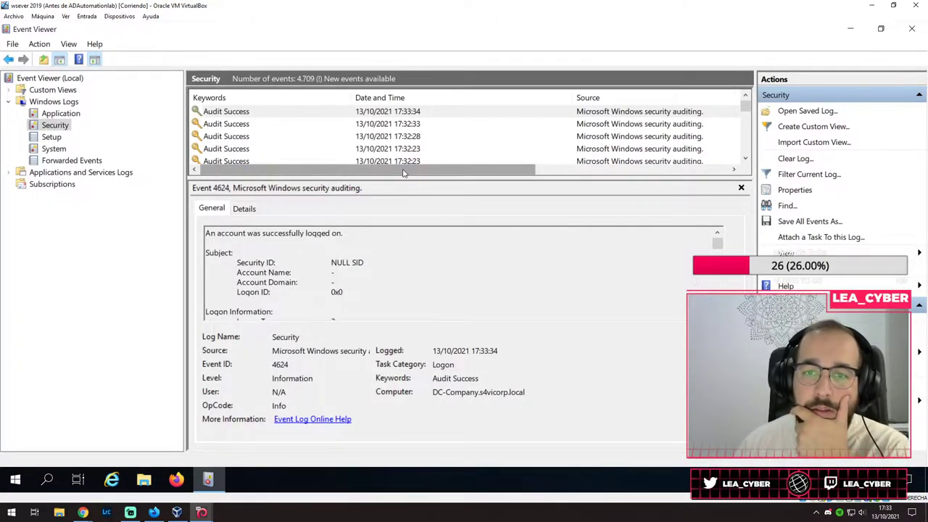
left_click(667, 170)
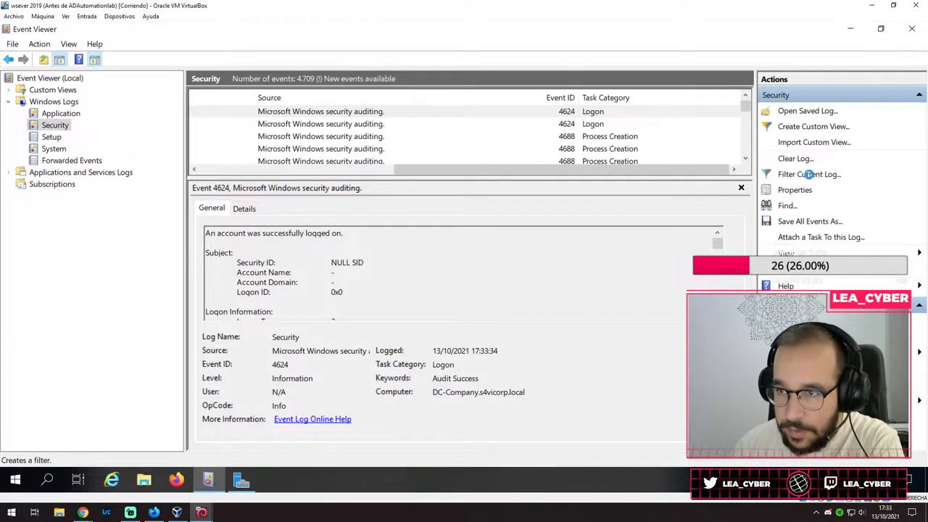
- Filter the current Security log to Event ID 4624, leaving 850 logon events
left_click(802, 174)
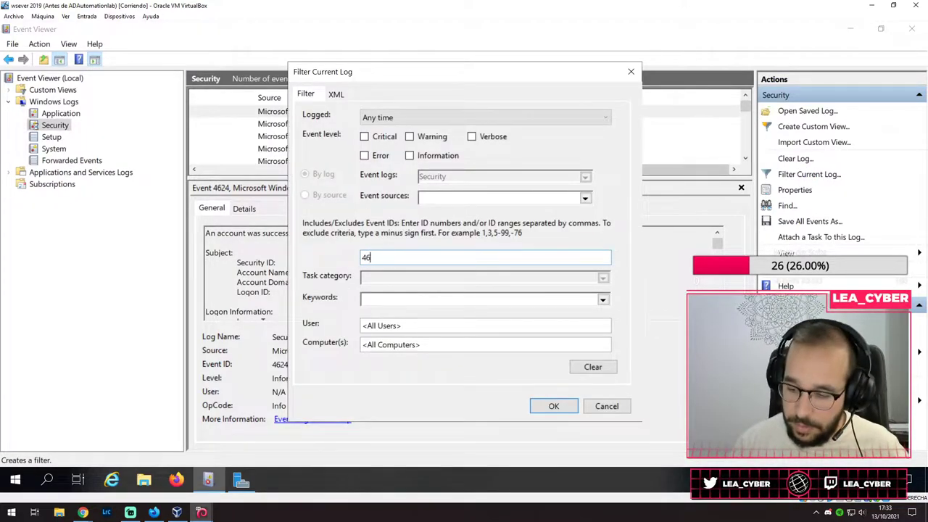
type("4624")
key("Return")
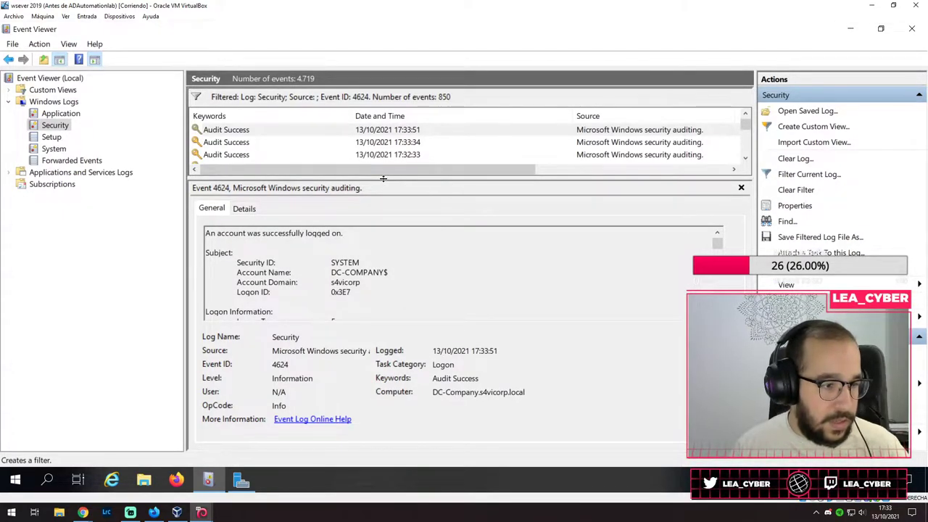
left_click_drag(398, 172, 269, 239)
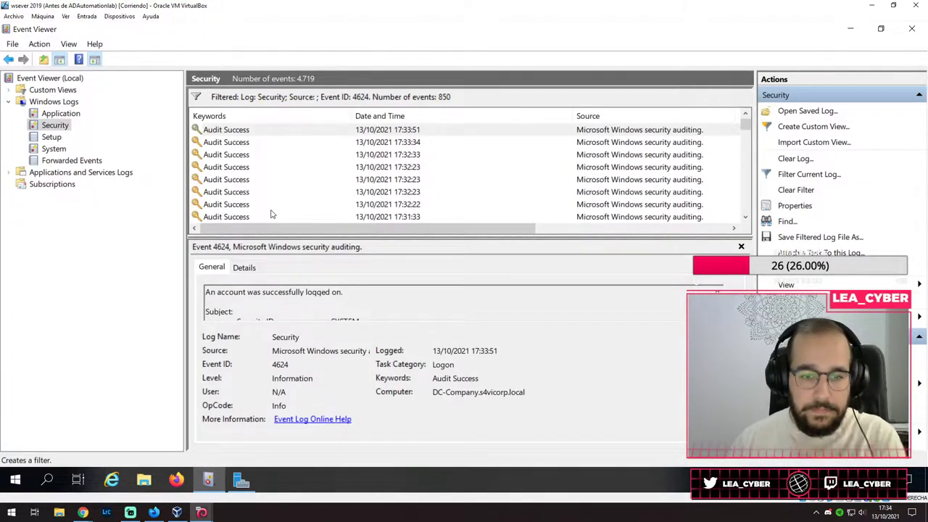
scroll(276, 216, "down", 5)
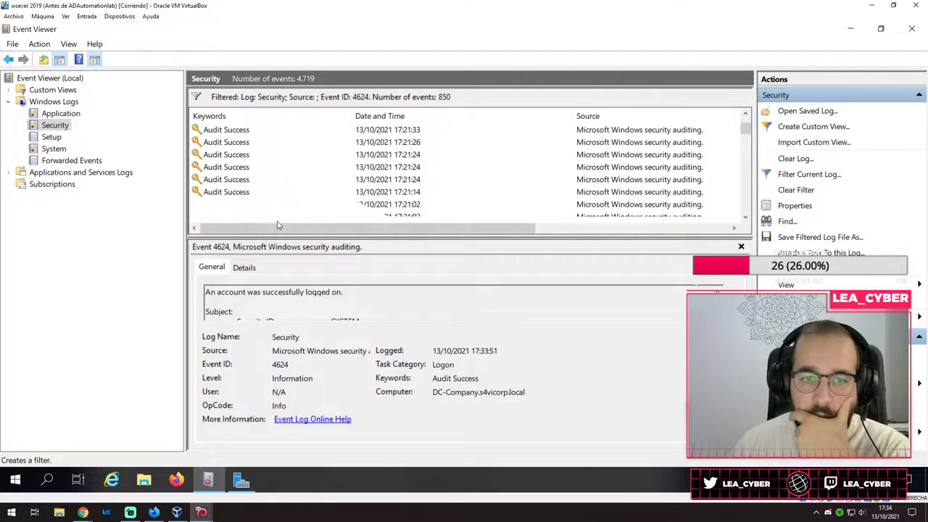
scroll(280, 222, "up", 5)
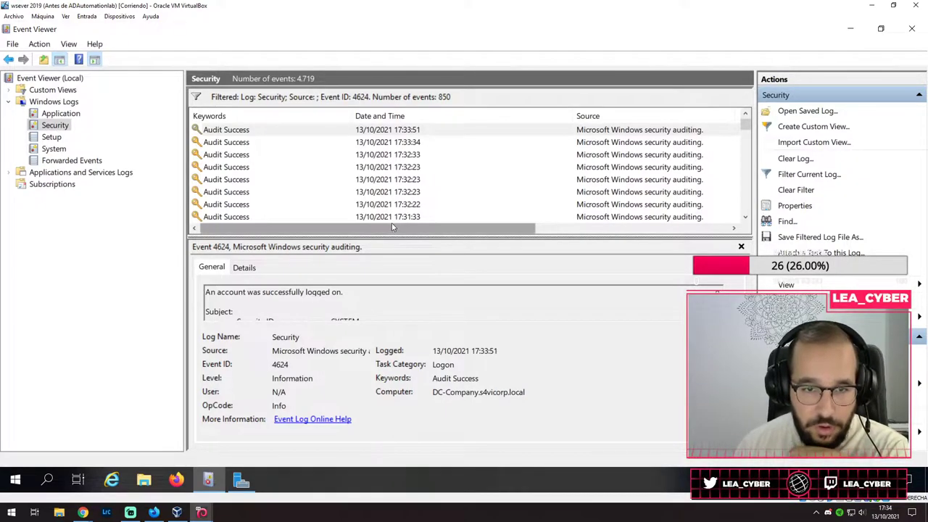
left_click(382, 131)
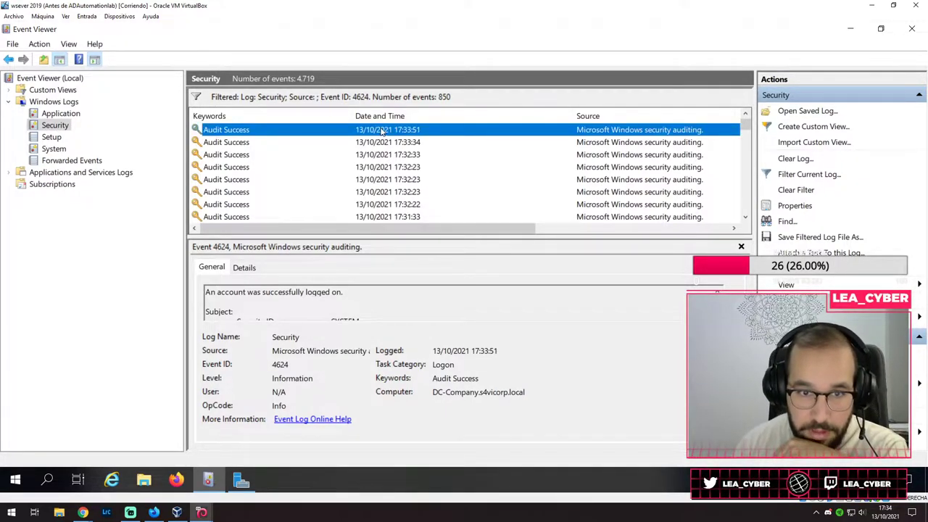
- Enlarge the newest 4624 event's details and find logon type 5 and New Logon account SYSTEM
left_click_drag(415, 244, 413, 186)
scroll(409, 284, "down", 4)
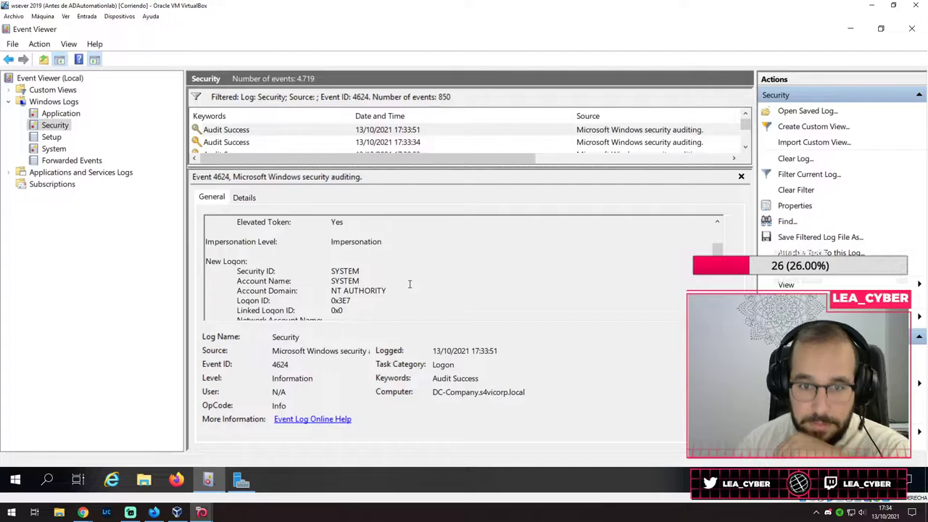
scroll(408, 284, "up", 3)
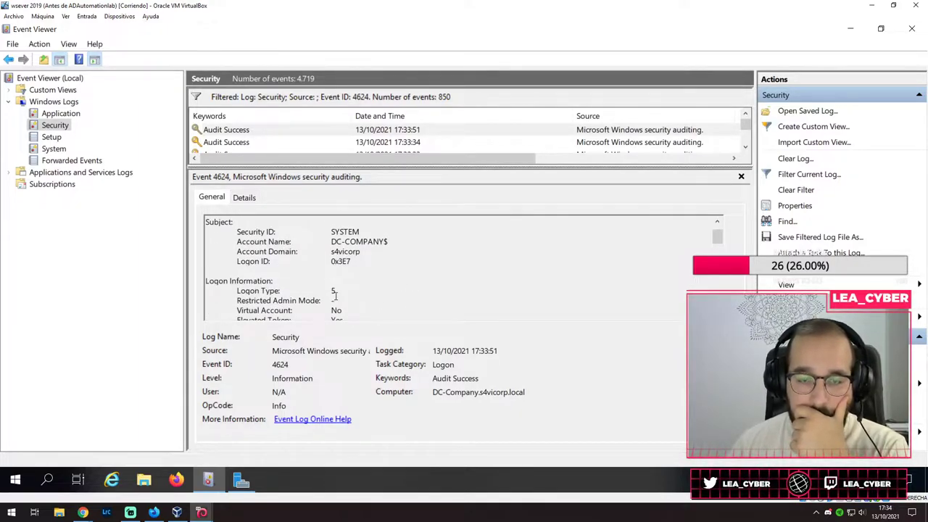
left_click_drag(337, 288, 246, 296)
scroll(364, 291, "down", 3)
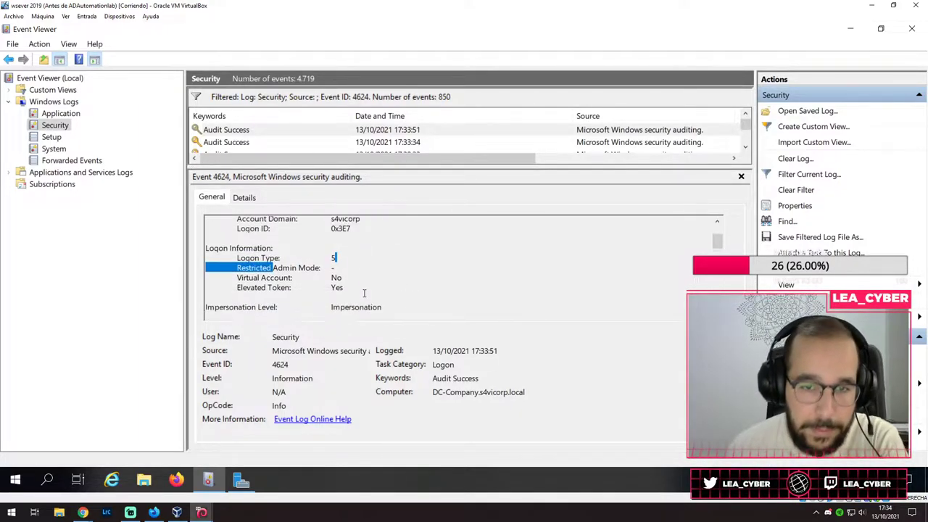
scroll(353, 297, "down", 1)
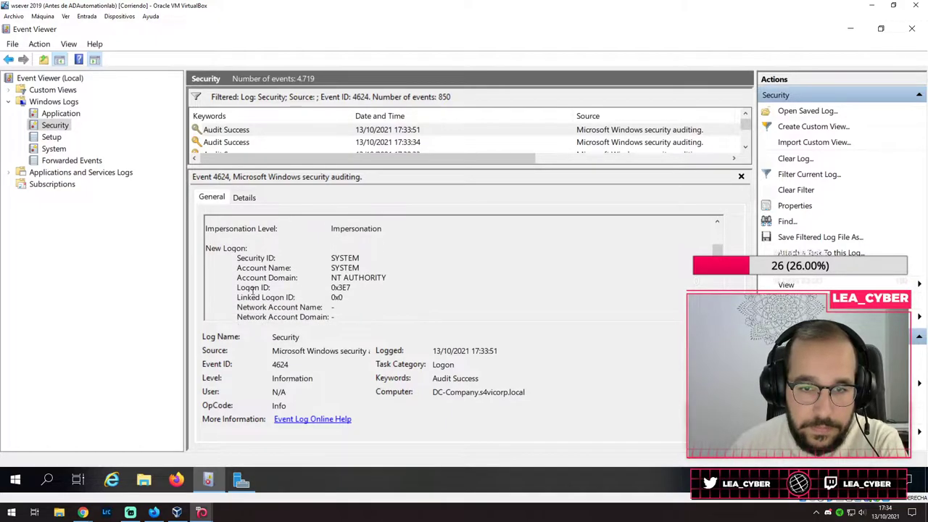
left_click_drag(234, 262, 361, 261)
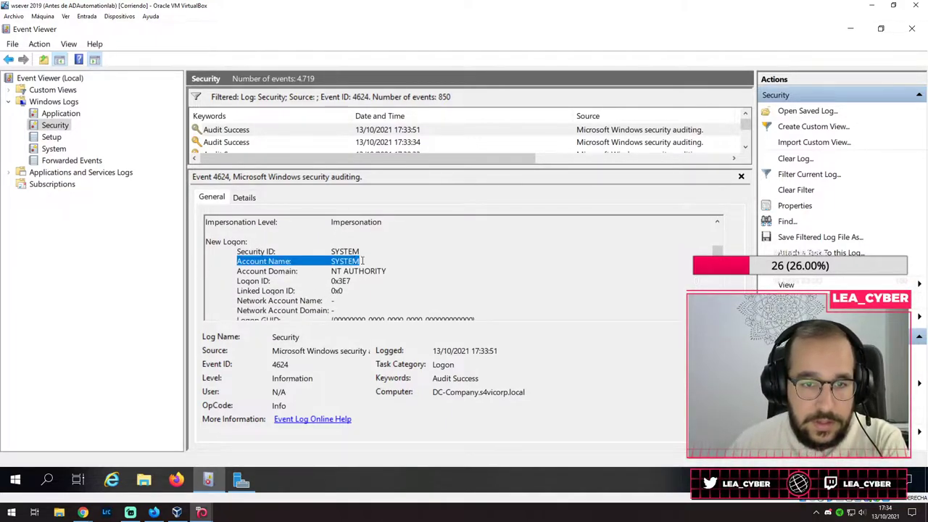
left_click(385, 262)
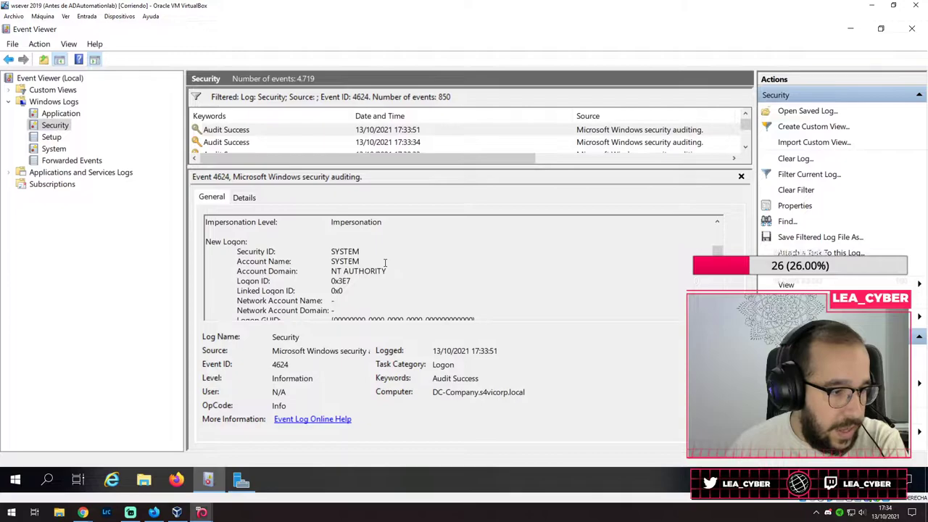
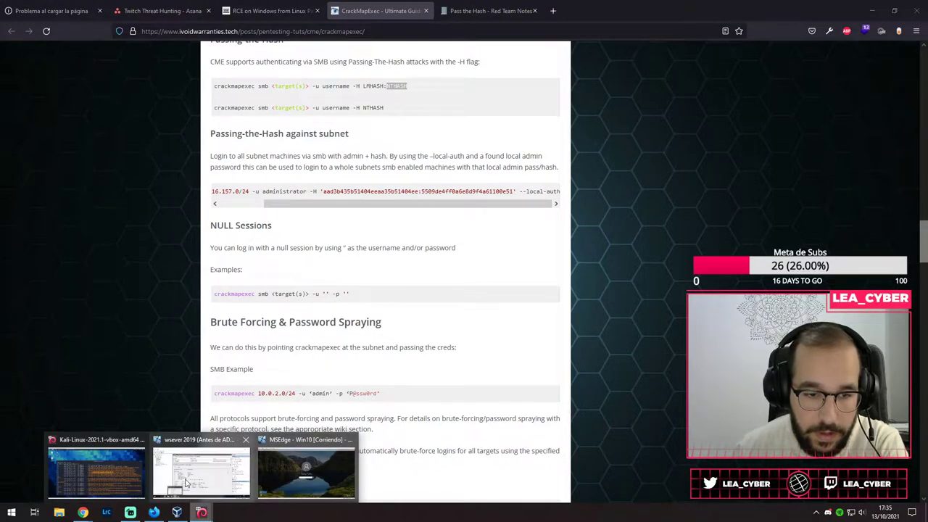
- Switch from Firefox to the wserver 2019 VM and its filtered Event Viewer
left_click(211, 473)
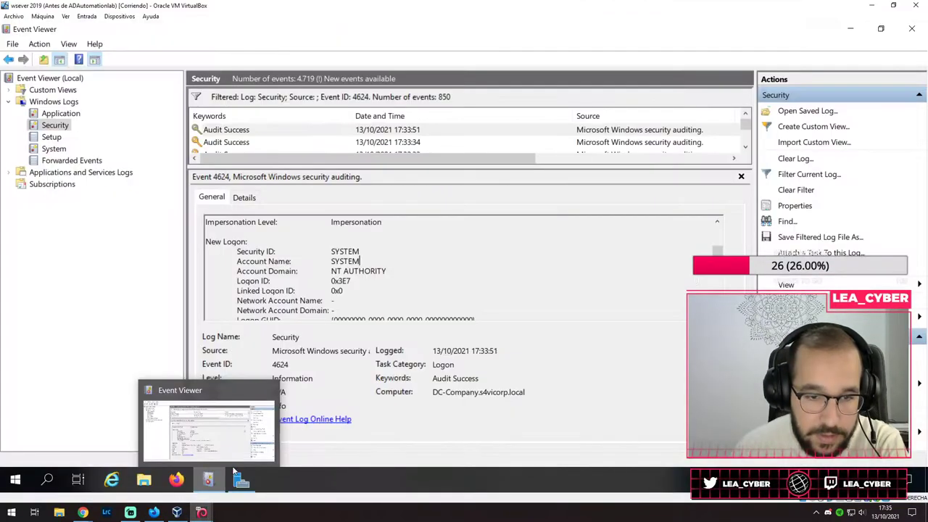
- Refresh the 4624-filtered Security log and view the newest event's Details, TargetUserName SYSTEM
left_click(399, 132)
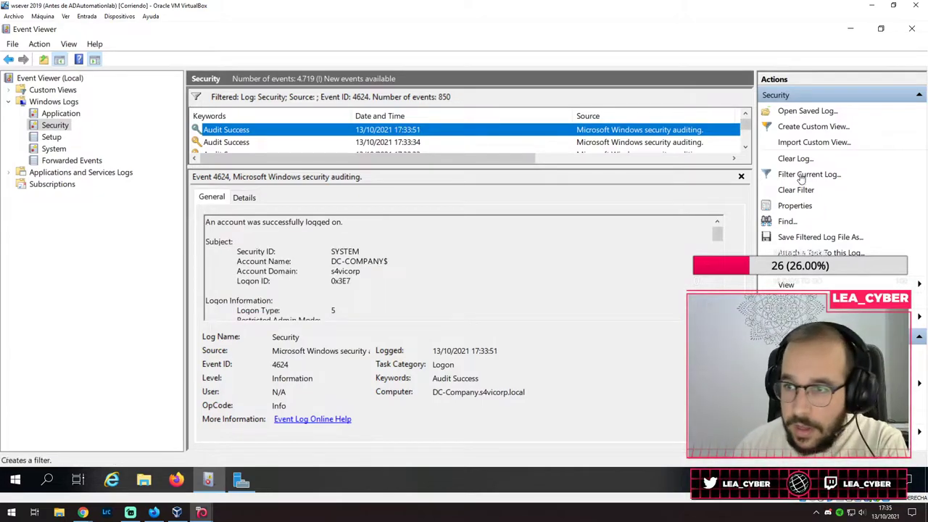
left_click(787, 300)
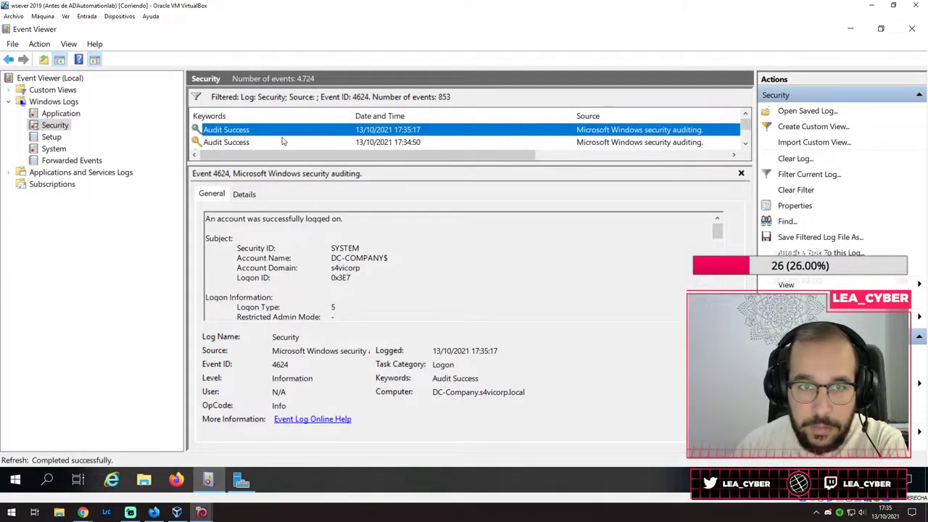
scroll(381, 282, "down", 5)
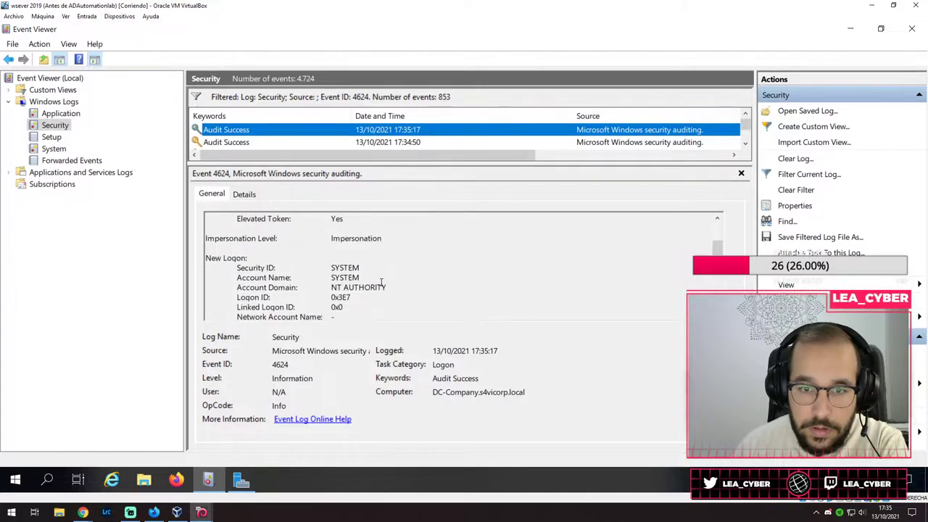
left_click(242, 195)
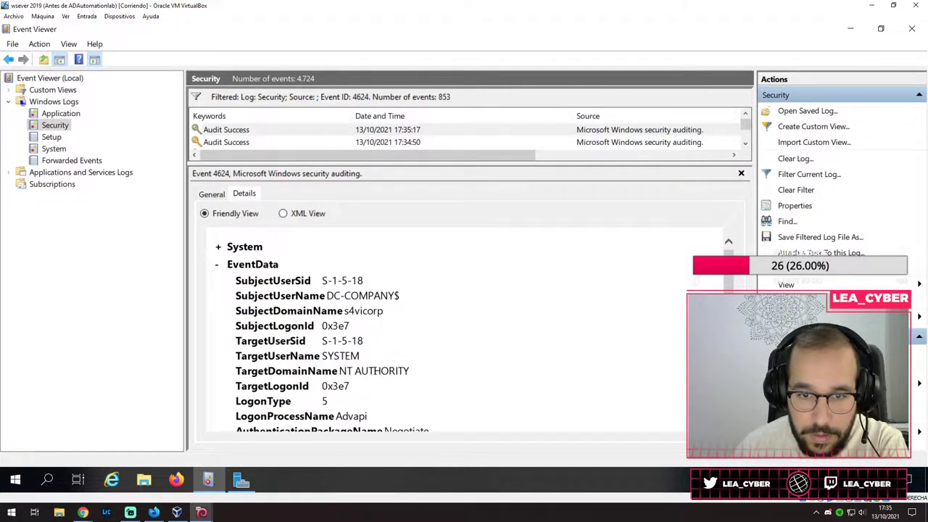
left_click_drag(237, 355, 363, 356)
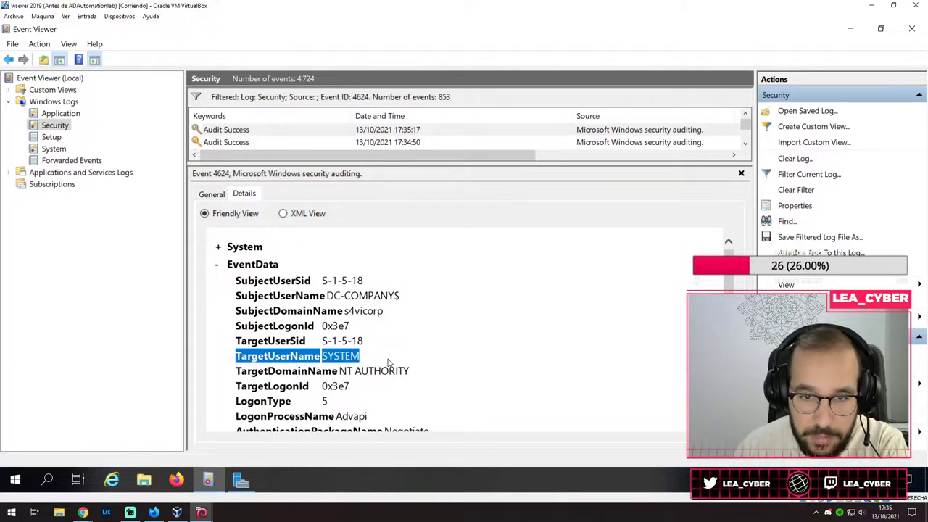
- Step down from the newest logon to the 17:32:23 byoda event
left_click(392, 129)
key("Down")
key("Down")
key("Down")
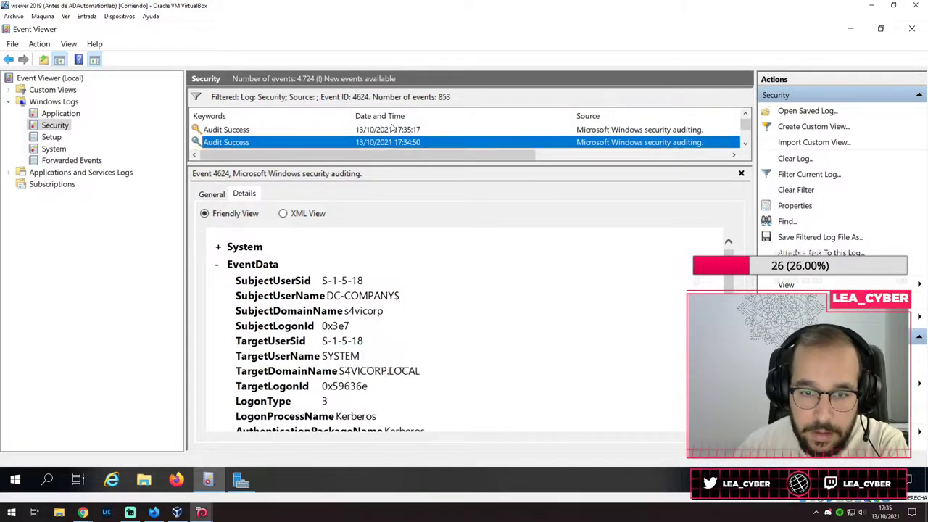
key("Down")
key("Down")
key("Down")
key("Down")
key("Down")
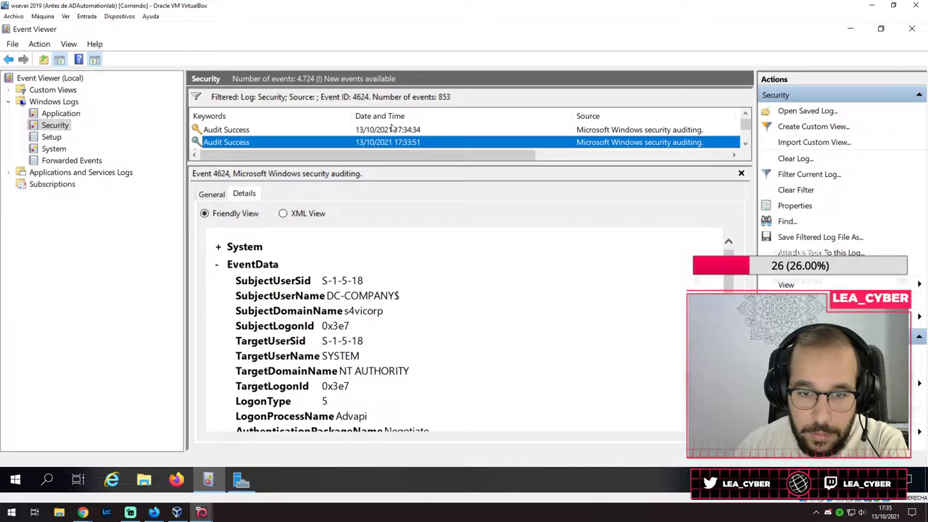
key("Down")
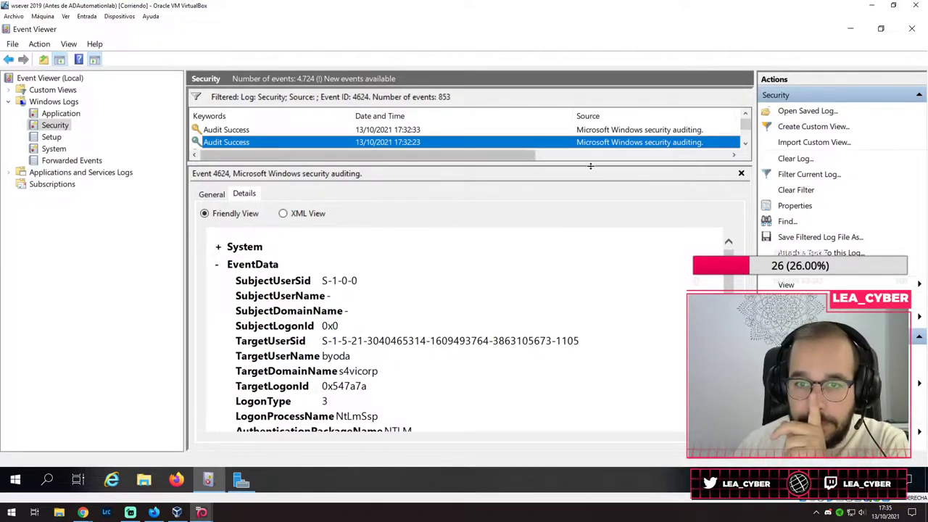
scroll(443, 308, "down", 4)
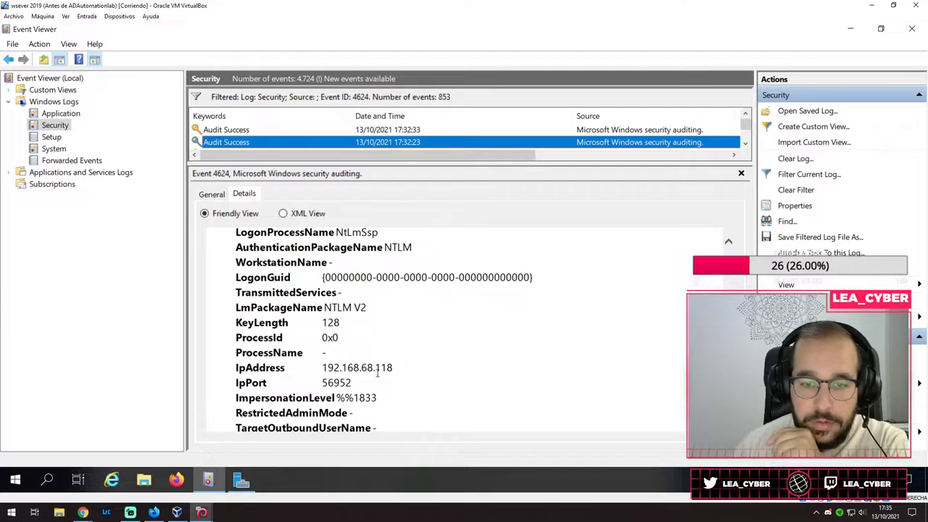
left_click_drag(392, 368, 336, 369)
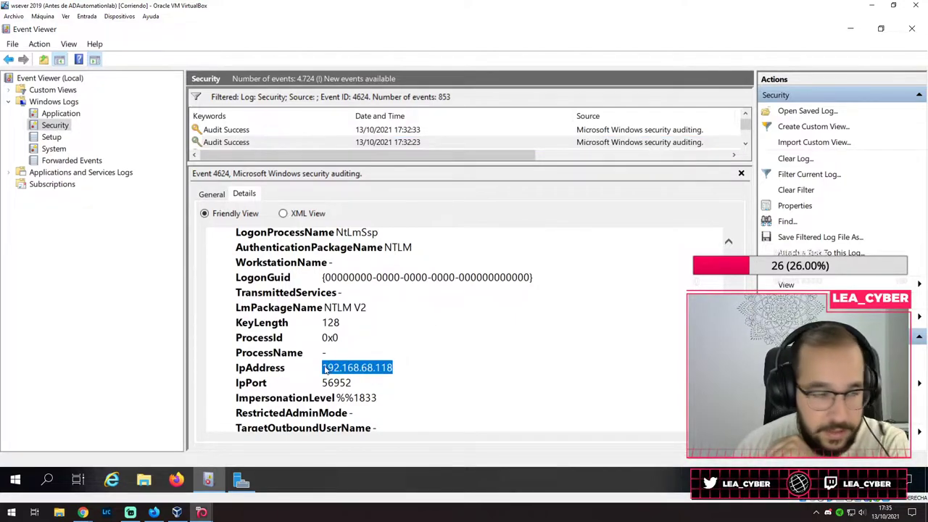
scroll(404, 375, "up", 5)
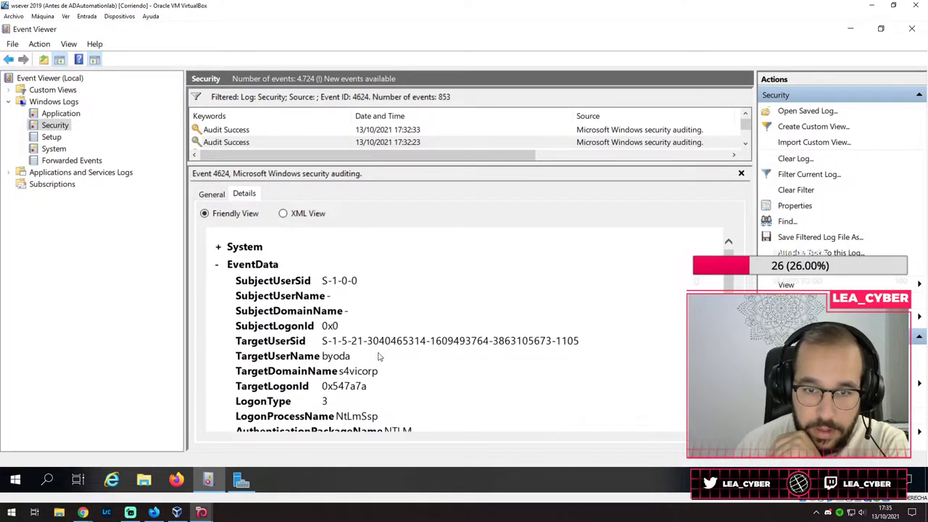
left_click_drag(353, 359, 244, 362)
scroll(392, 382, "down", 4)
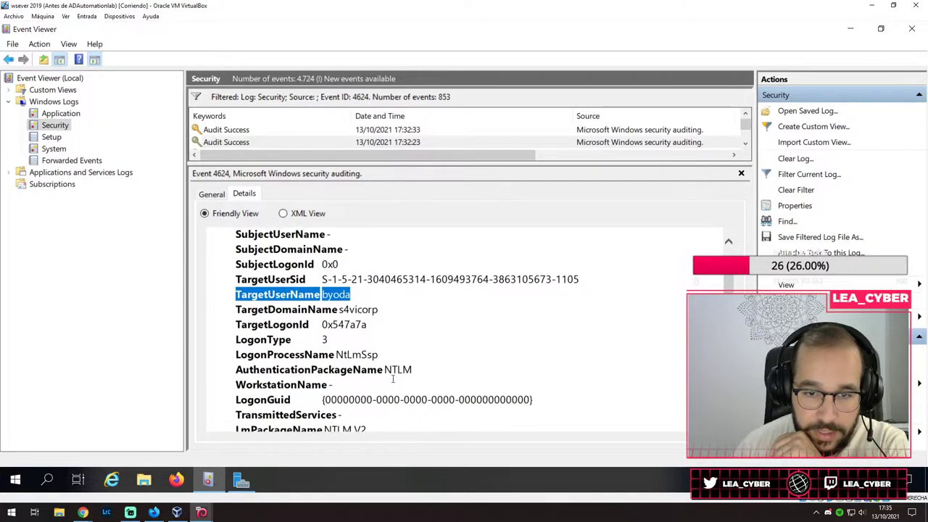
scroll(395, 326, "down", 2)
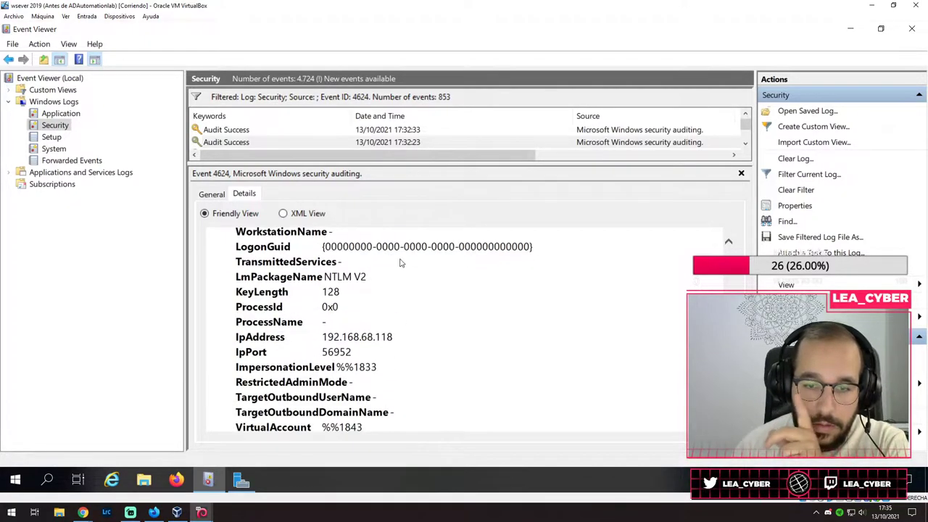
- Alternate between the two 17:32:23 logons, ending on TargetLogonId 0x547a33
left_click(403, 142)
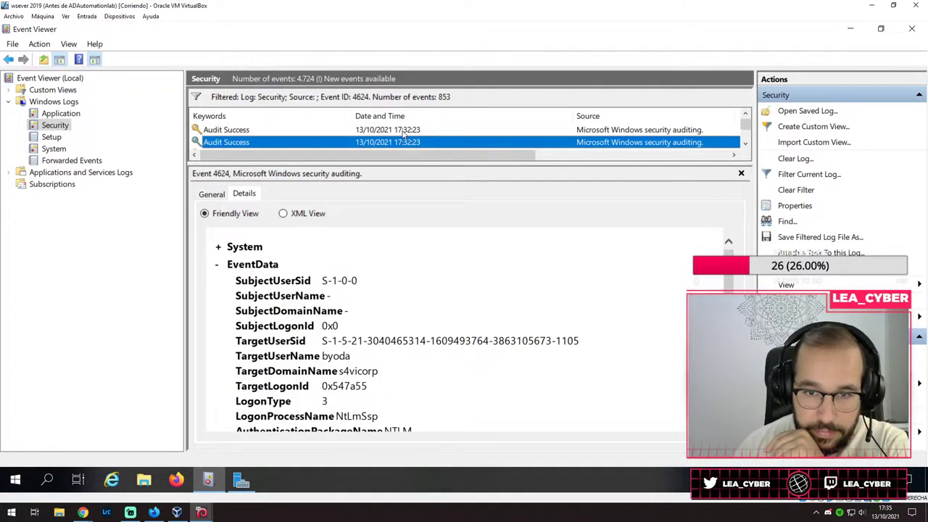
left_click(403, 129)
key("Down")
left_click(404, 130)
key("Down")
left_click(404, 130)
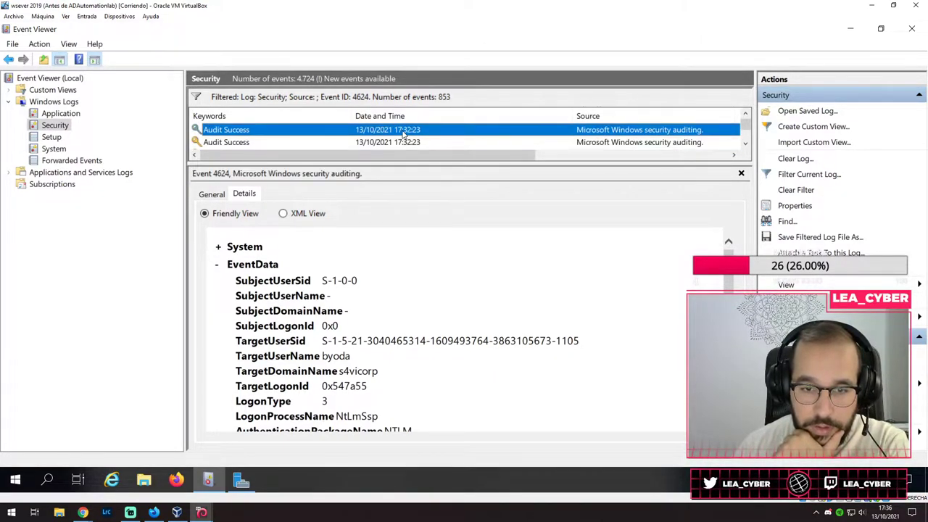
key("Down")
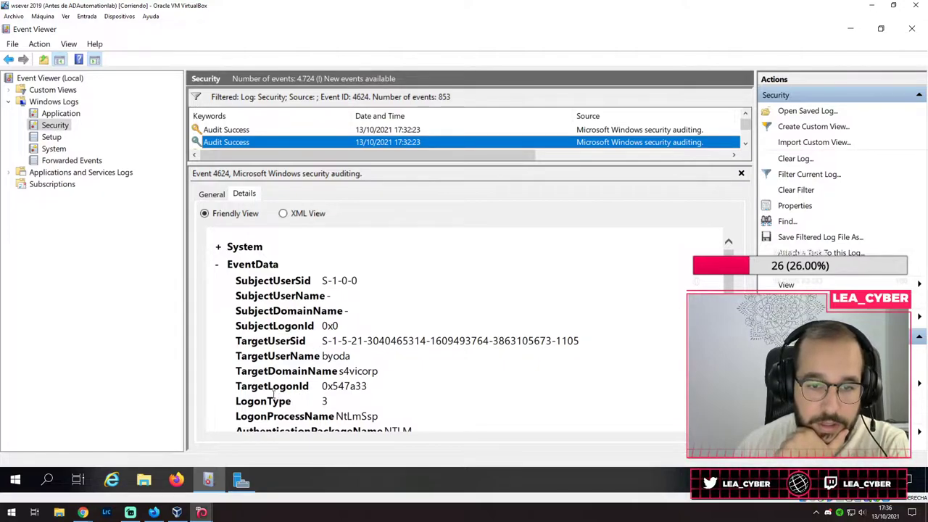
left_click_drag(310, 385, 298, 385)
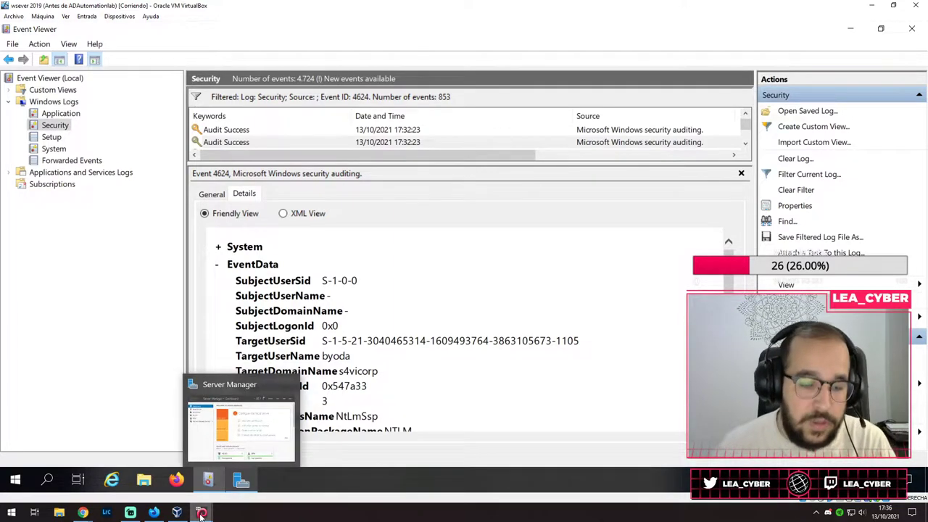
mouse_move(202, 513)
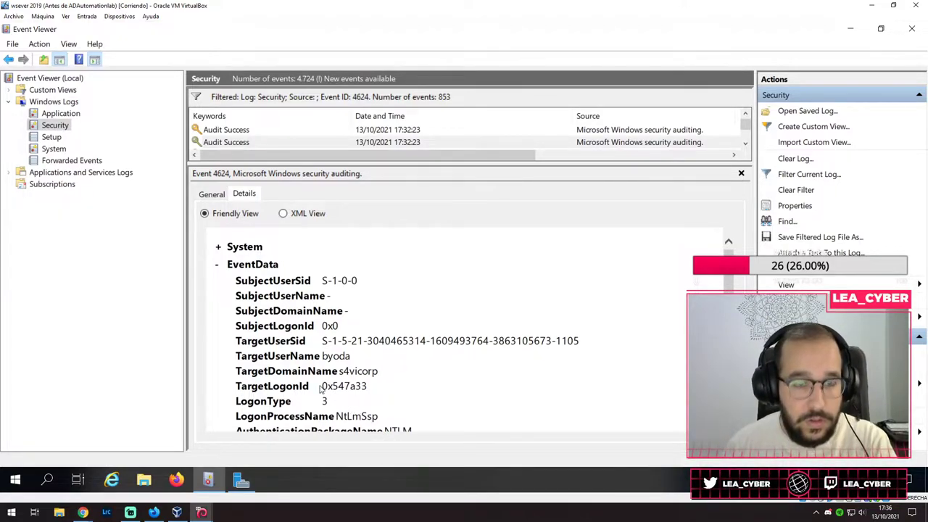
left_click_drag(323, 389, 367, 390)
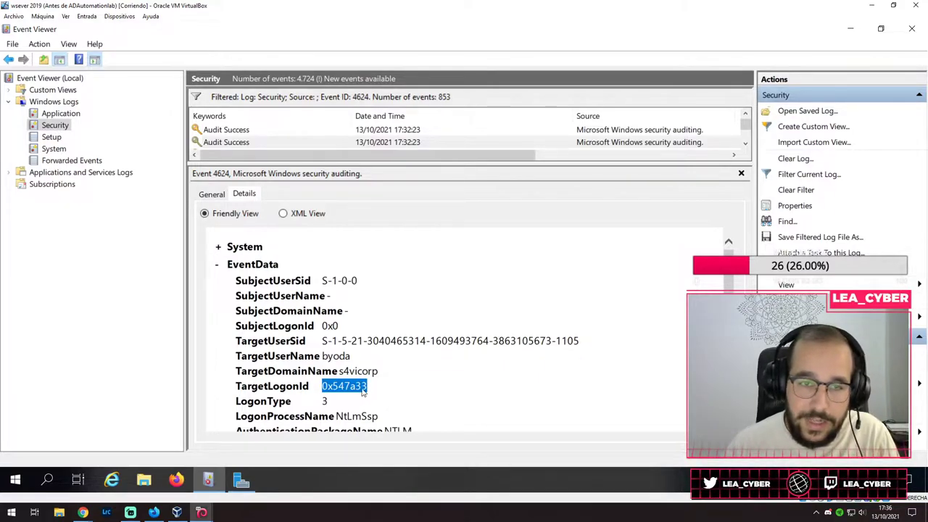
- Move between the 17:32:23 events down to the 17:32:22 logon, id 0x54779e
left_click(256, 143)
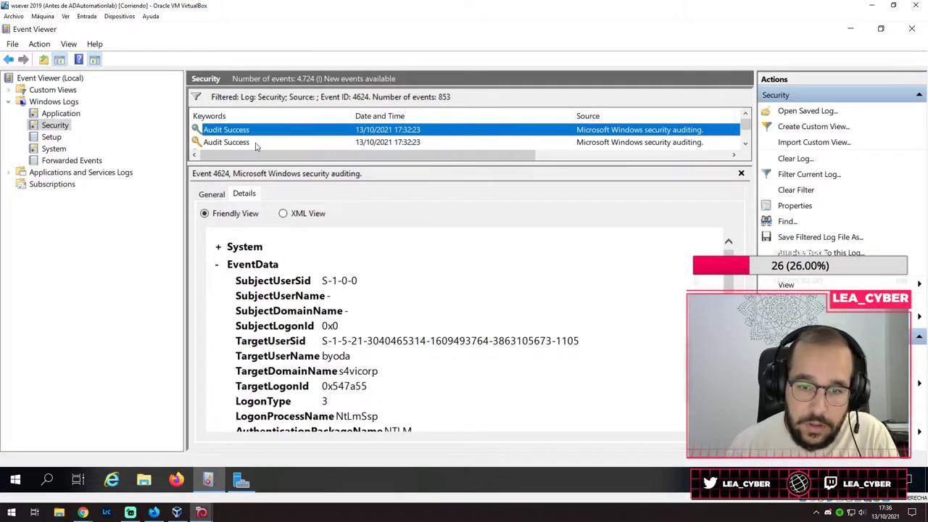
left_click(256, 144)
key("Down")
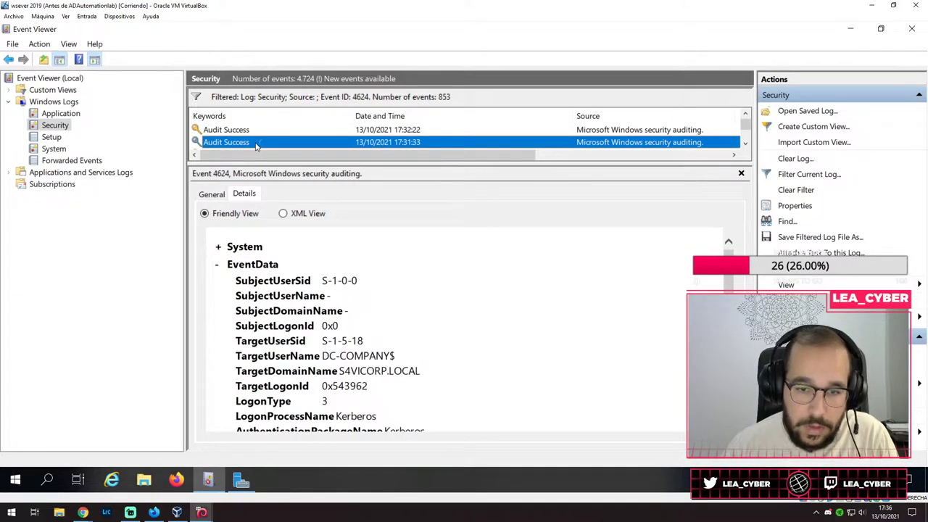
key("Up")
key("Up")
key("Up")
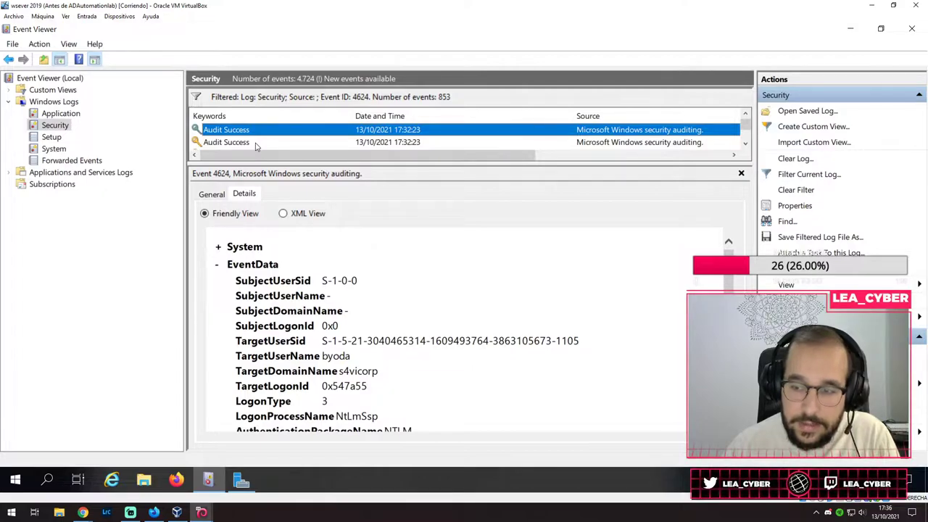
key("Down")
key("Up")
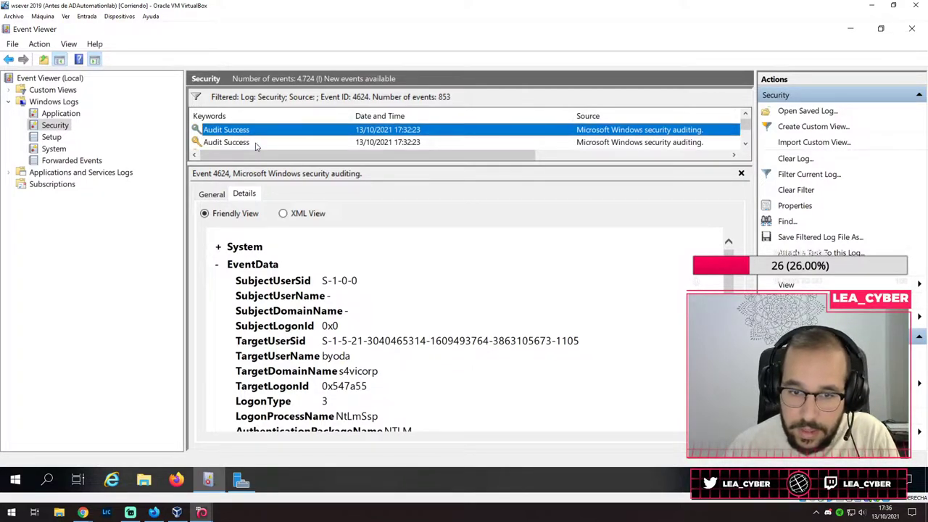
key("Down")
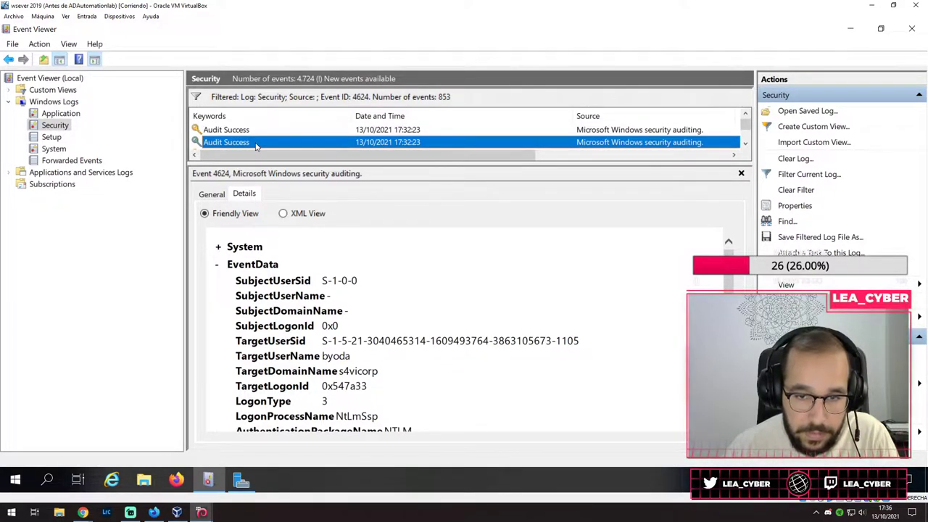
key("Up")
key("Down")
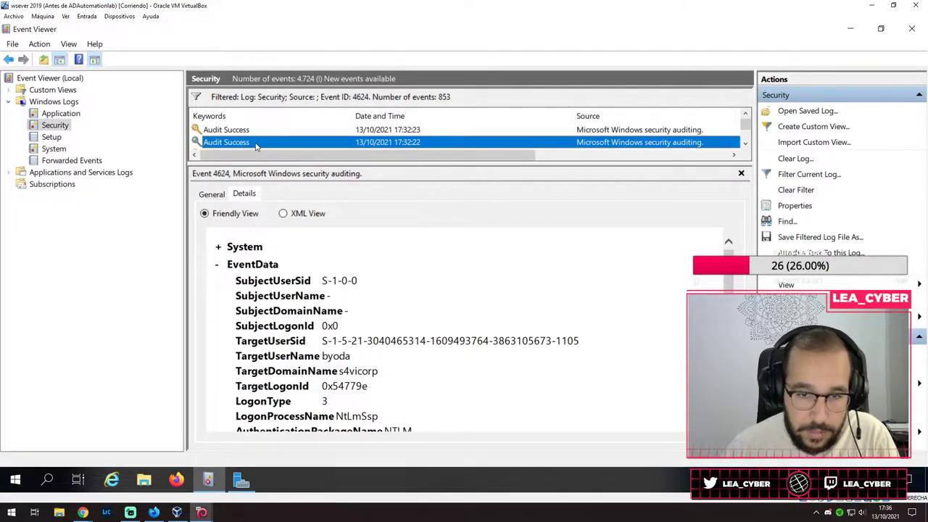
- Scroll its Details to IpAddress 192.168.68.118 and IpPort 56946
scroll(417, 341, "down", 6)
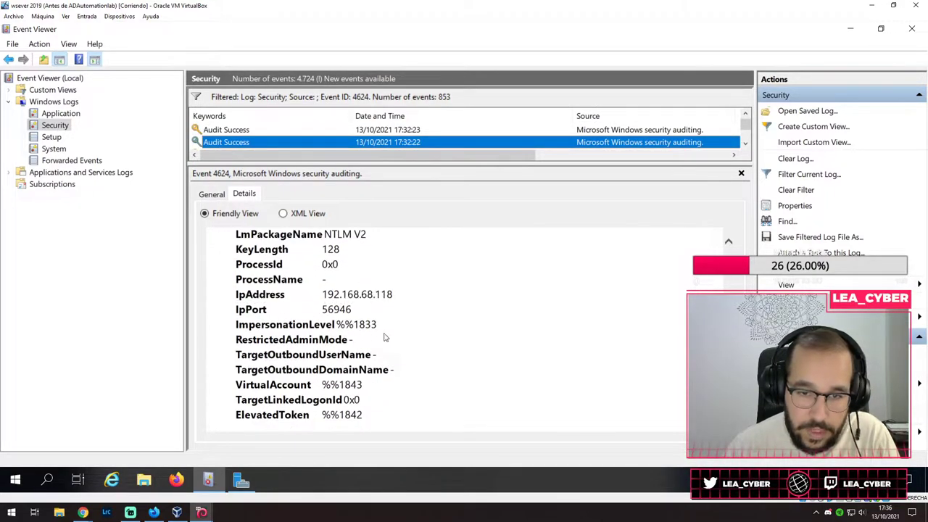
scroll(347, 350, "up", 3)
scroll(347, 350, "up", 3)
scroll(369, 348, "down", 6)
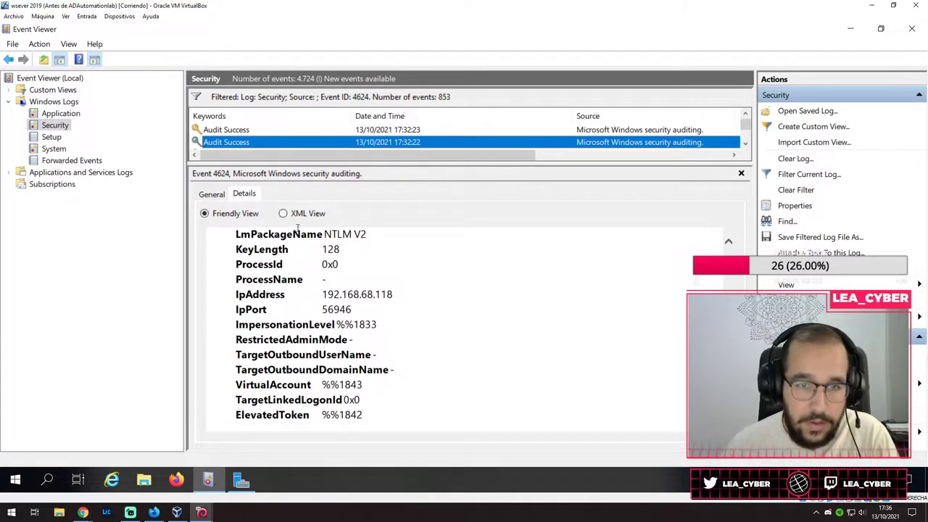
left_click(201, 514)
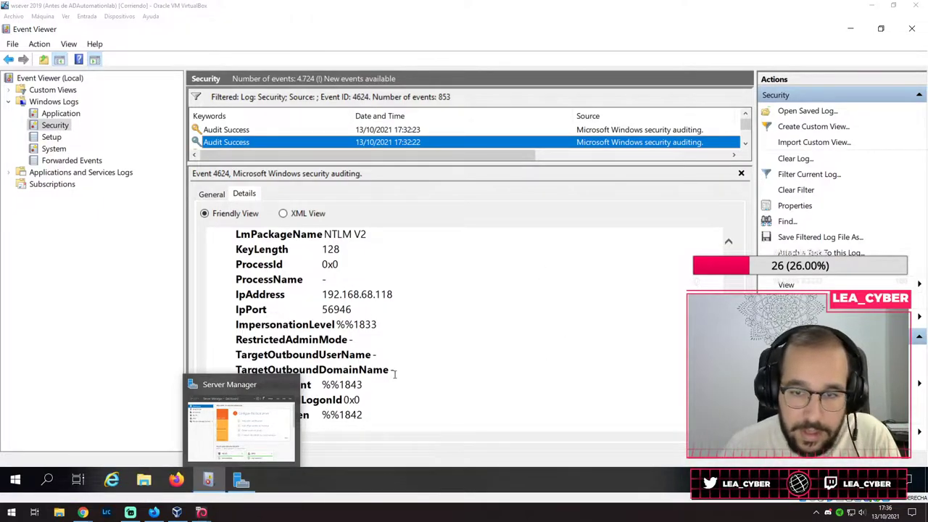
- Return to the wserver 2019 Event Viewer and highlight the event's TargetLogonId
left_click(281, 474)
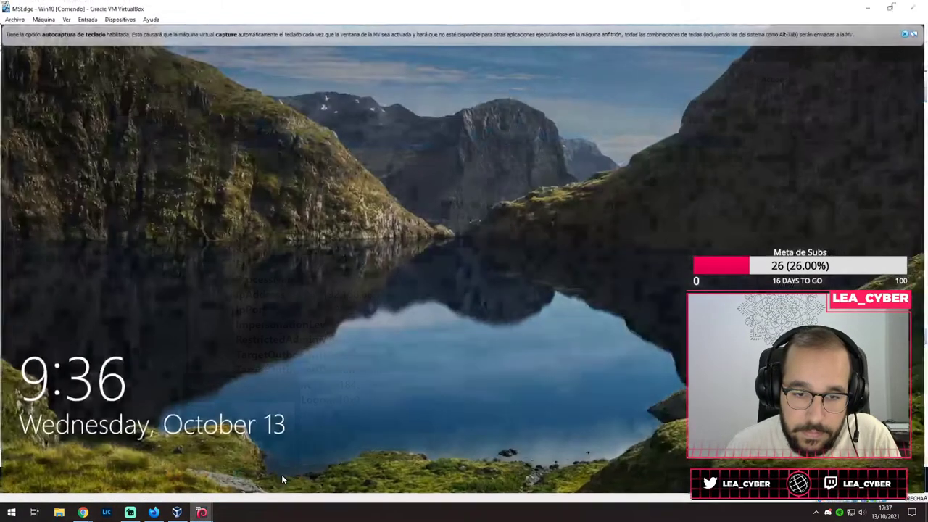
mouse_move(202, 512)
left_click(301, 468)
left_click_drag(369, 418, 250, 292)
left_click(356, 340)
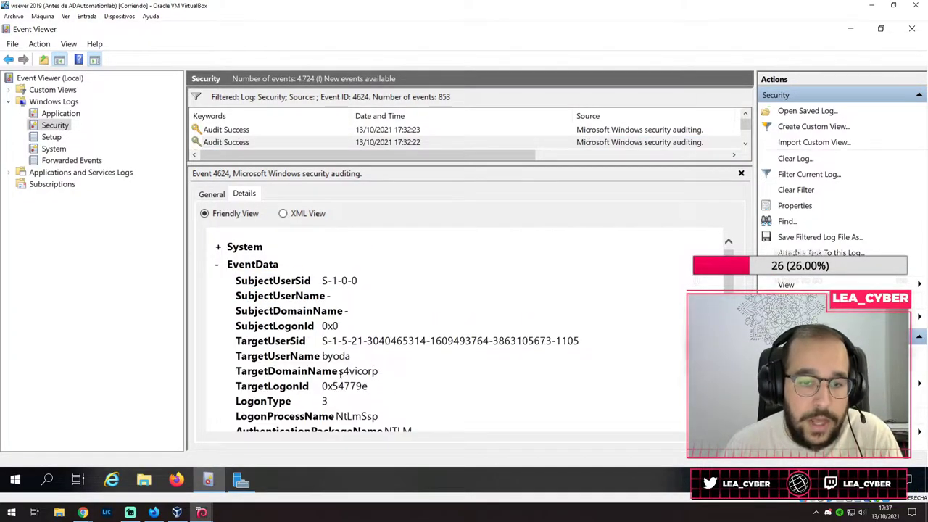
left_click_drag(322, 386, 369, 386)
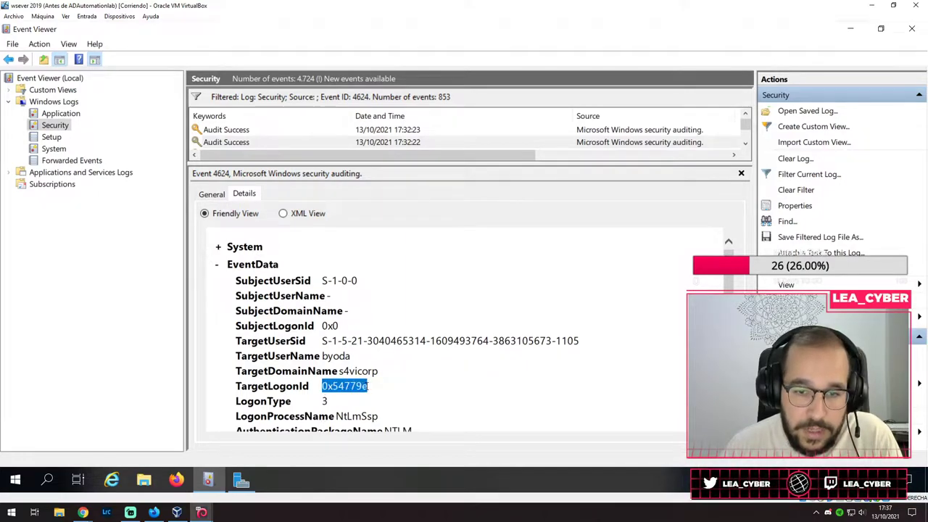
- Highlight LogonProcessName, AuthenticationPackageName NTLM, LmPackageName NTLM V2 and KeyLength 128
scroll(363, 384, "down", 2)
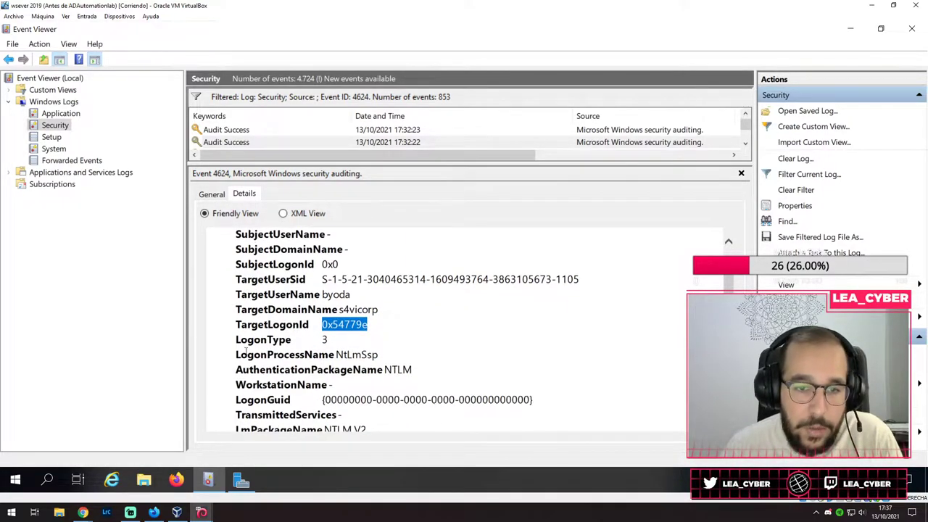
triple_click(248, 354)
triple_click(289, 371)
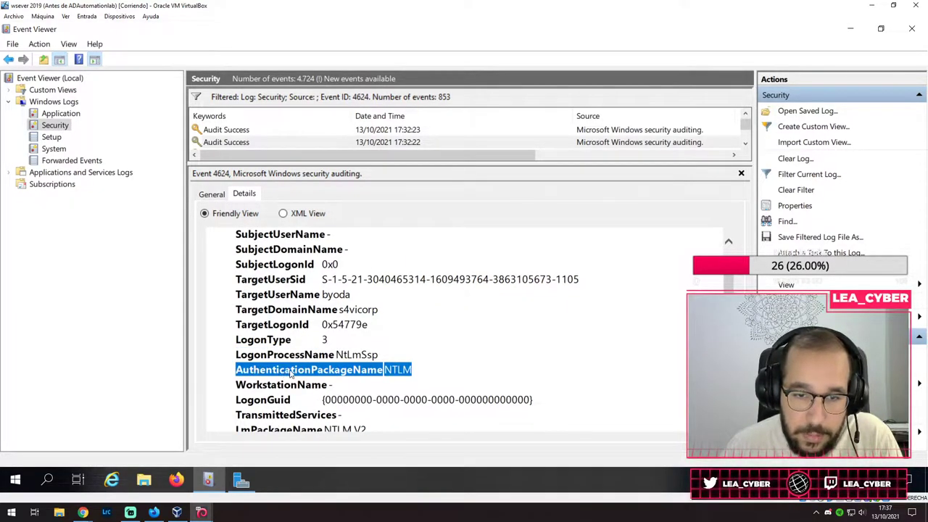
scroll(317, 382, "down", 2)
triple_click(255, 372)
scroll(300, 377, "down", 1)
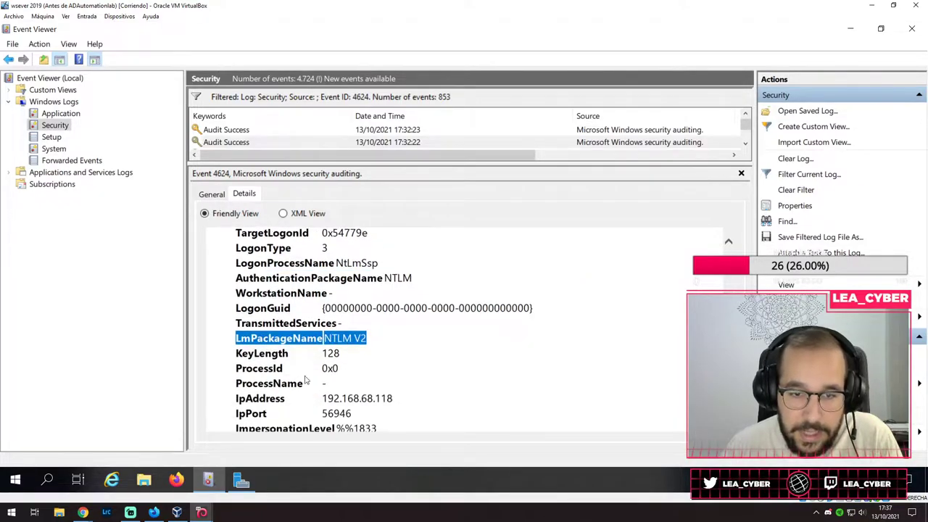
triple_click(268, 355)
- Highlight the ProcessId, ImpersonationLevel and RestrictedAdminMode lines, then clear the selection
scroll(334, 338, "down", 1)
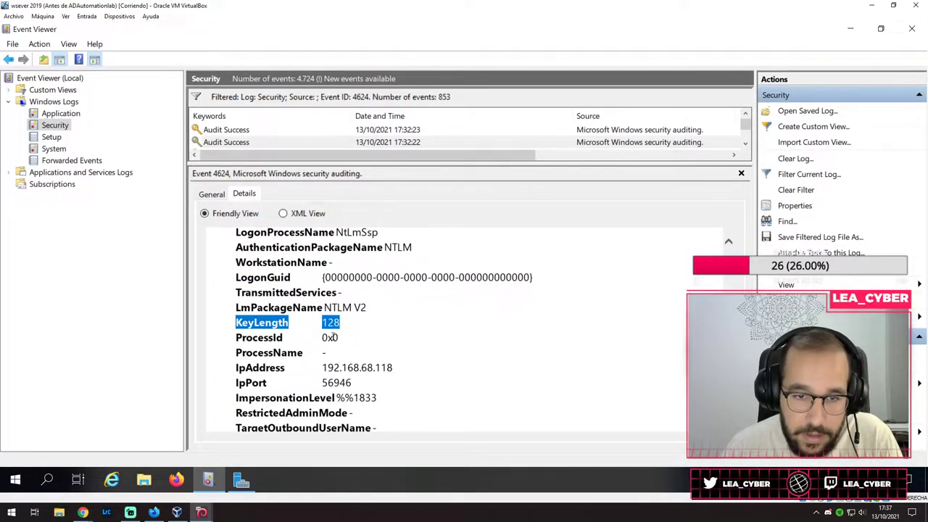
triple_click(332, 337)
scroll(333, 338, "down", 1)
triple_click(272, 368)
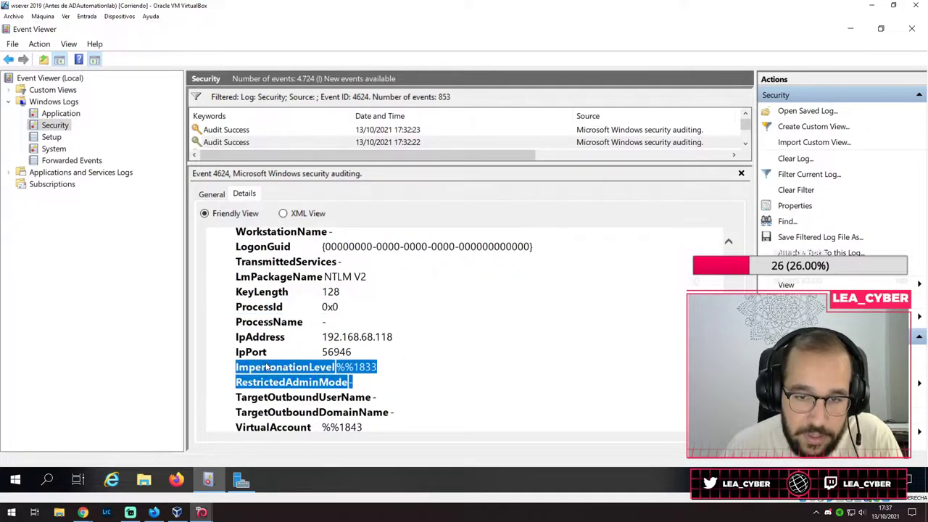
left_click(402, 398)
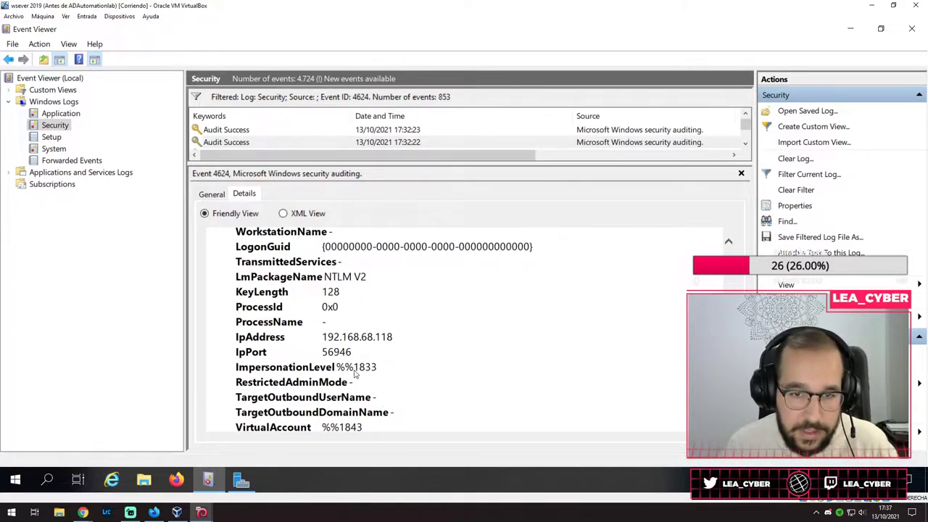
scroll(355, 374, "down", 1)
scroll(341, 342, "up", 2)
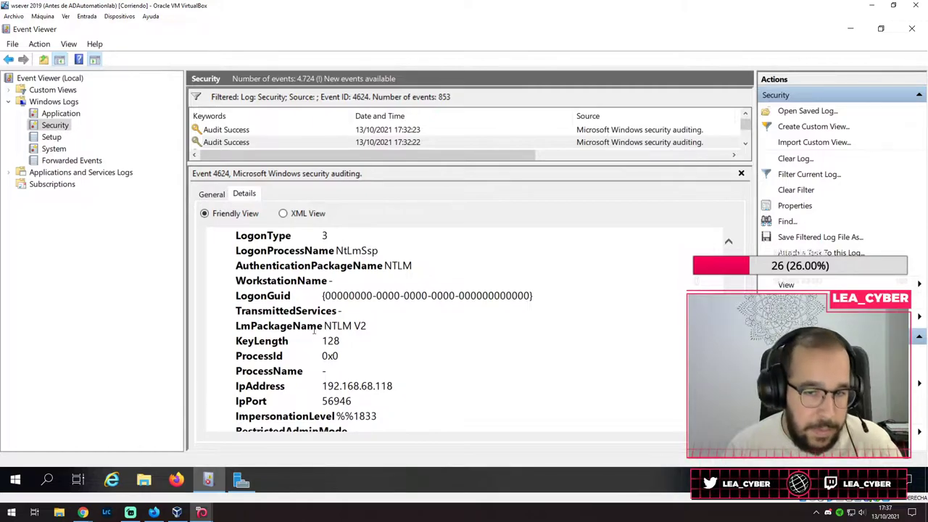
left_click_drag(365, 328, 372, 333)
left_click_drag(378, 251, 235, 250)
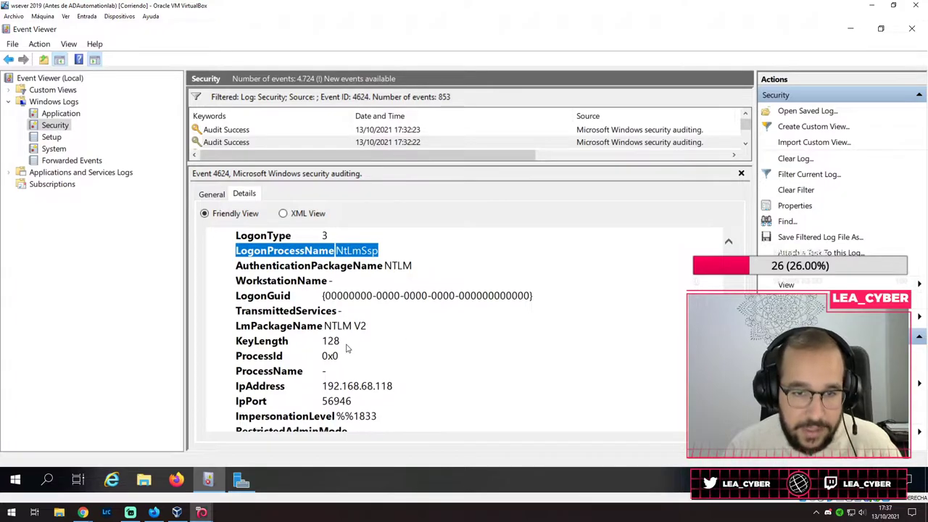
left_click_drag(348, 347, 241, 345)
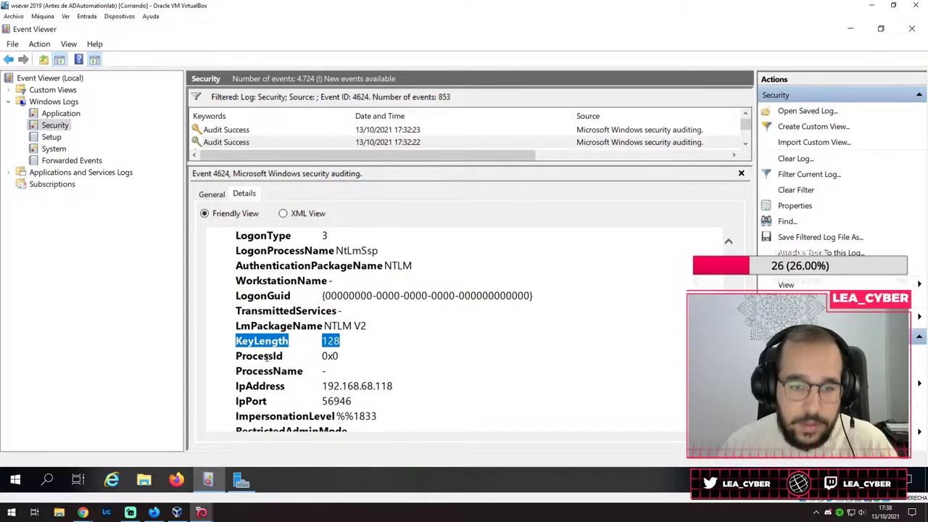
left_click(311, 352)
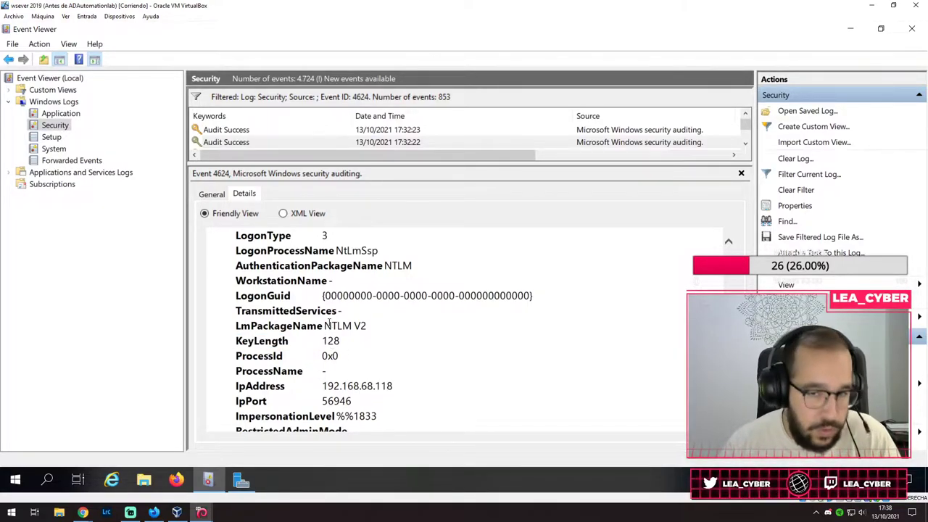
left_click_drag(236, 310, 369, 406)
left_click_drag(289, 310, 226, 267)
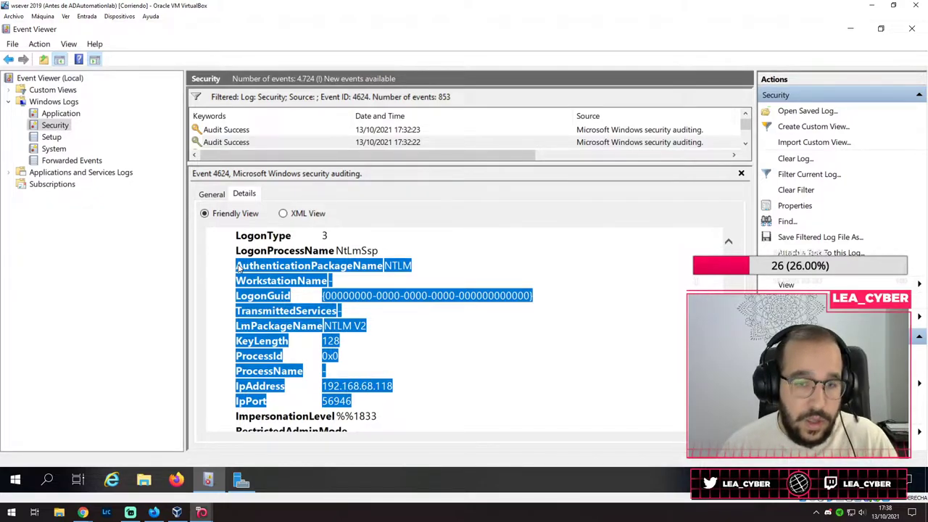
left_click_drag(237, 265, 382, 419)
left_click(377, 418)
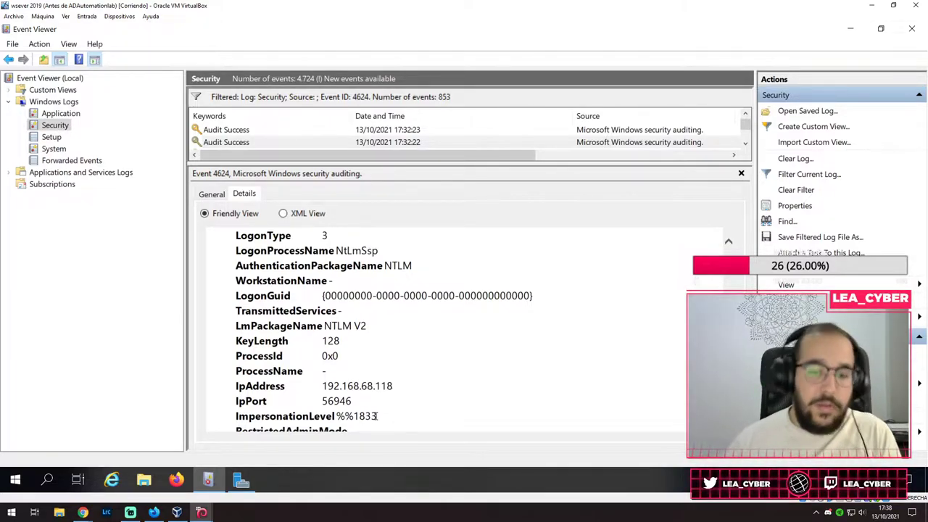
- Re-check the AuthenticationPackageName NTLM line in the current event's details
scroll(376, 415, "down", 2)
scroll(355, 398, "up", 2)
scroll(355, 399, "up", 2)
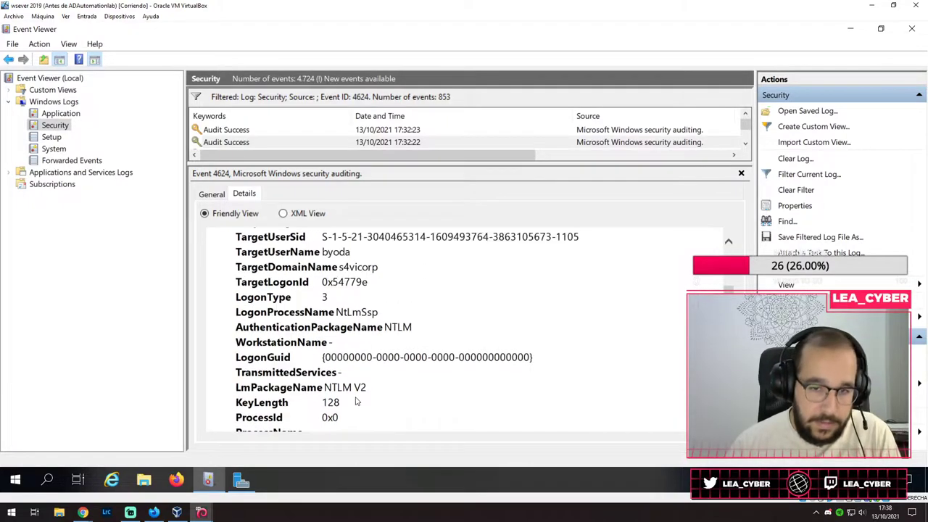
scroll(356, 401, "up", 3)
scroll(384, 392, "down", 2)
triple_click(427, 376)
scroll(406, 348, "up", 2)
- Open the newest 4624 logon (port 56948), then select Ubuntu Server 18 - ELK in VirtualBox Manager
left_click(246, 132)
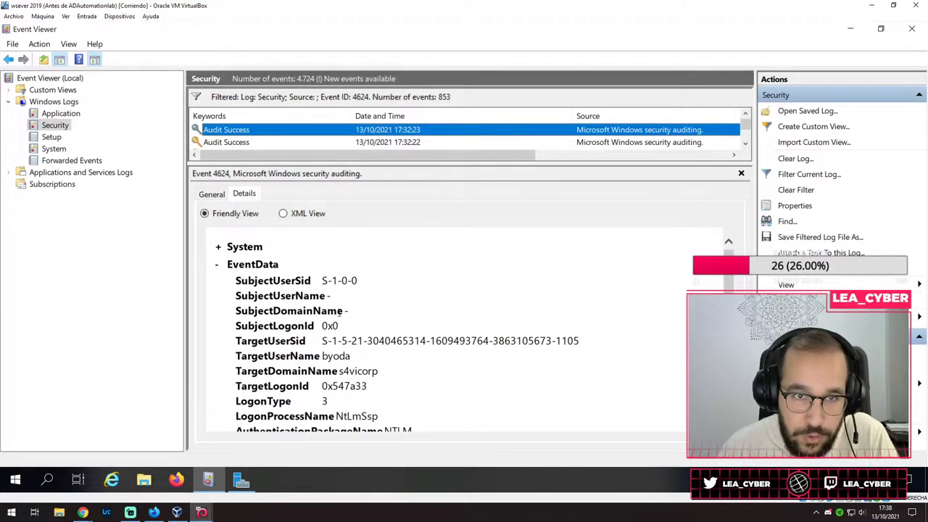
scroll(372, 371, "down", 2)
scroll(372, 372, "down", 2)
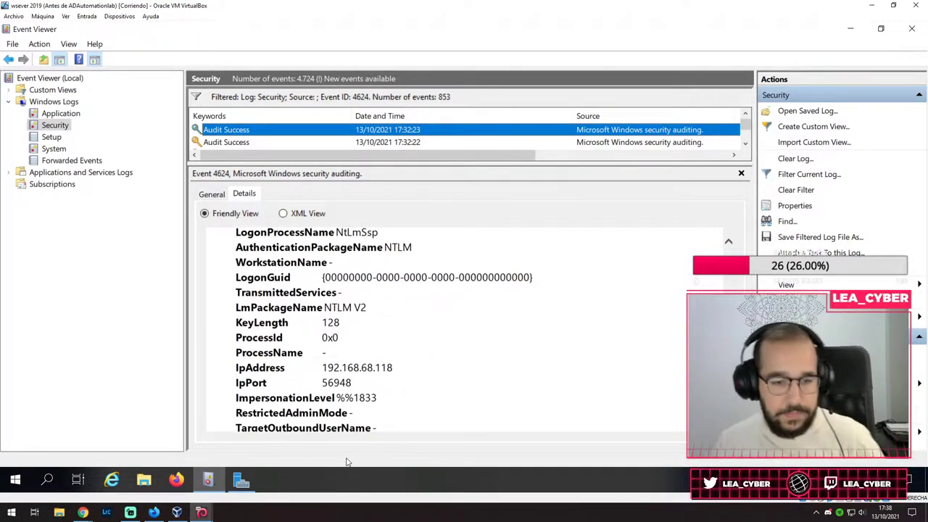
left_click(177, 512)
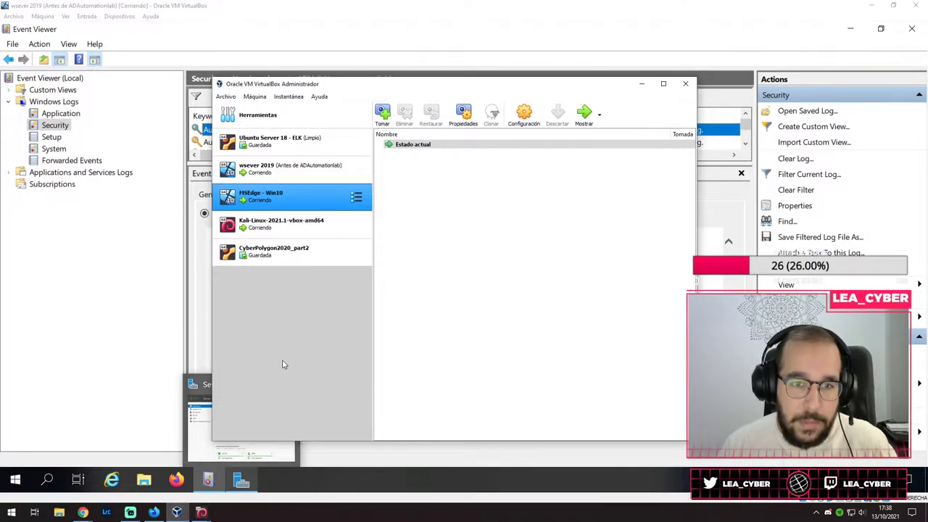
left_click(266, 143)
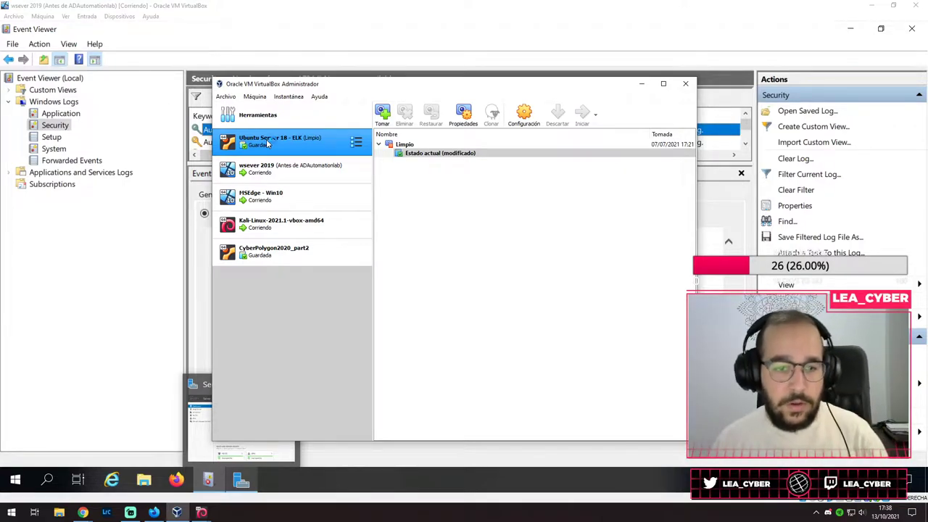
- Start Ubuntu Server 18 - ELK, dismiss both notices, confirm logstash is running, then minimize it
double_click(266, 142)
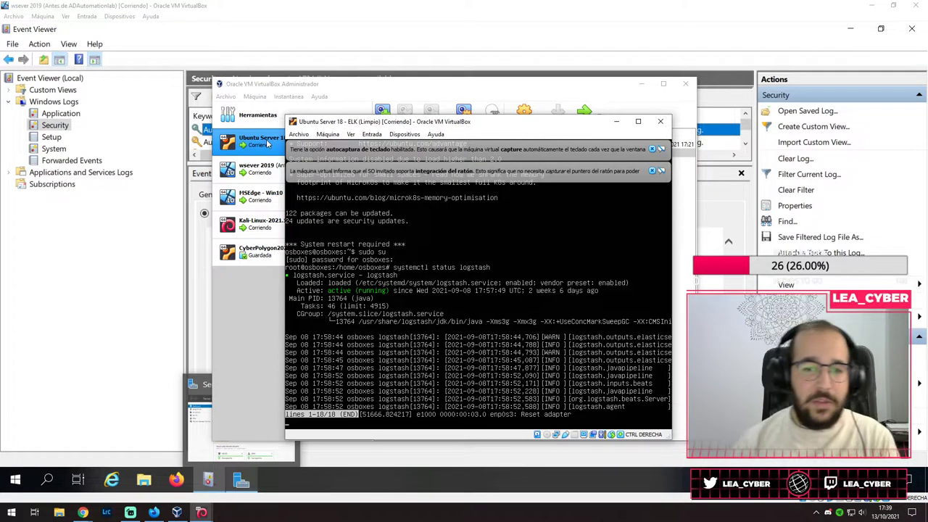
left_click(651, 149)
left_click(651, 149)
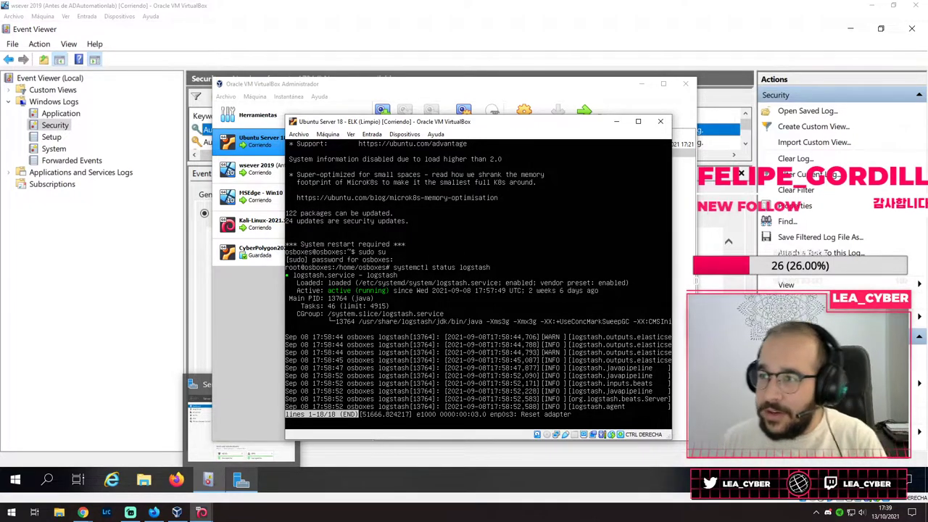
left_click(615, 121)
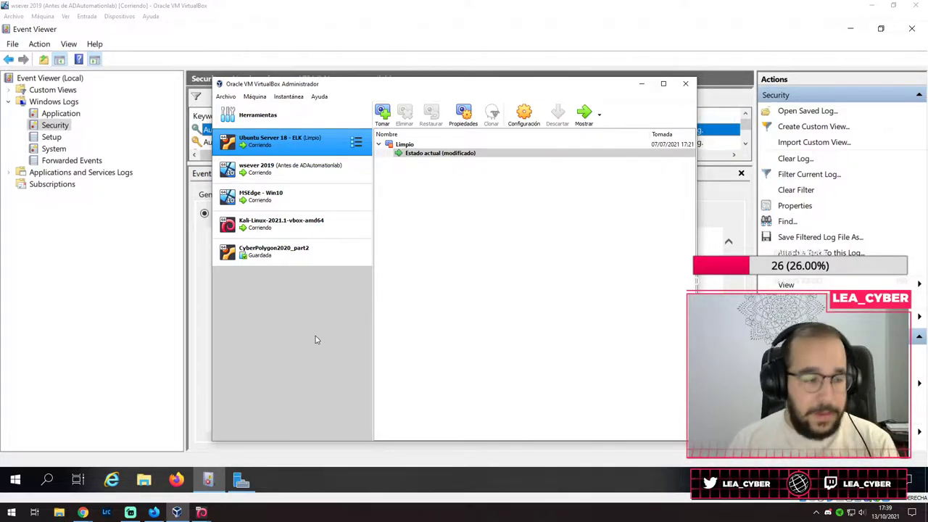
left_click(288, 171)
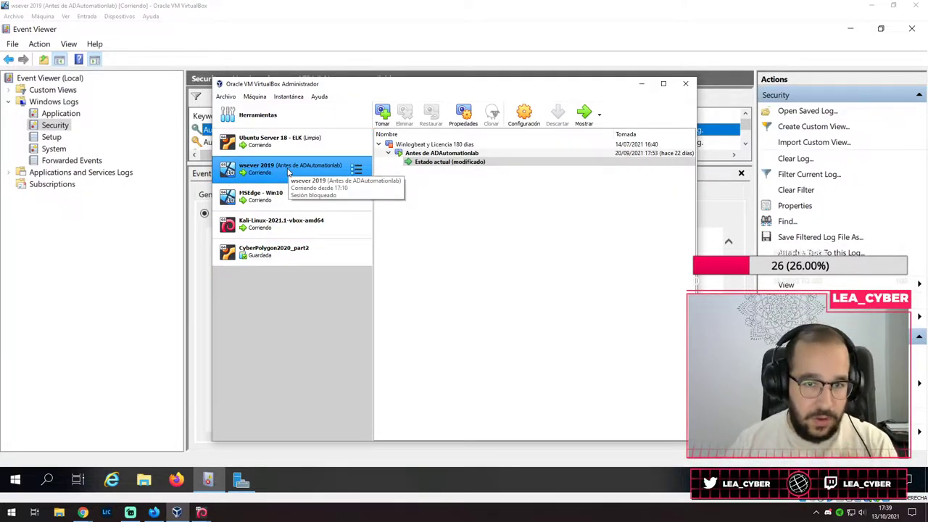
left_click(288, 200)
key("Up")
left_click(277, 233)
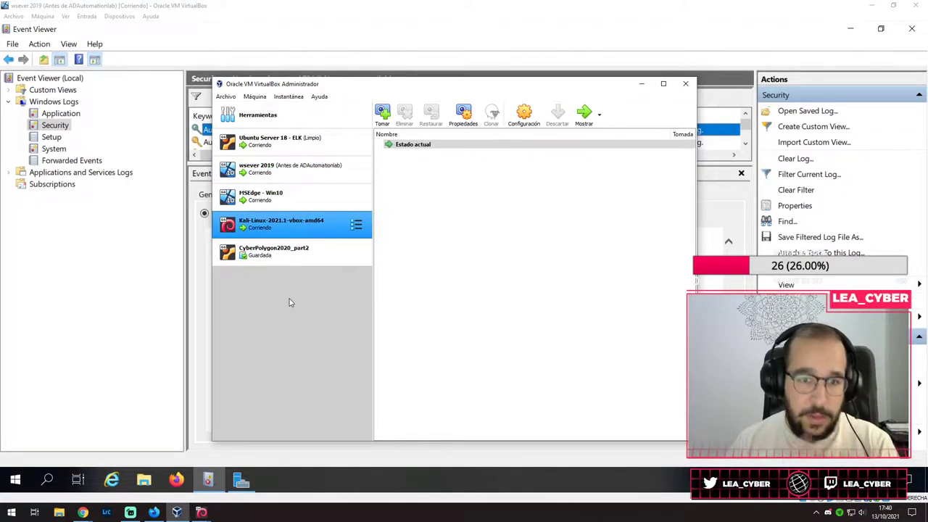
key("Up")
key("Up")
key("Up")
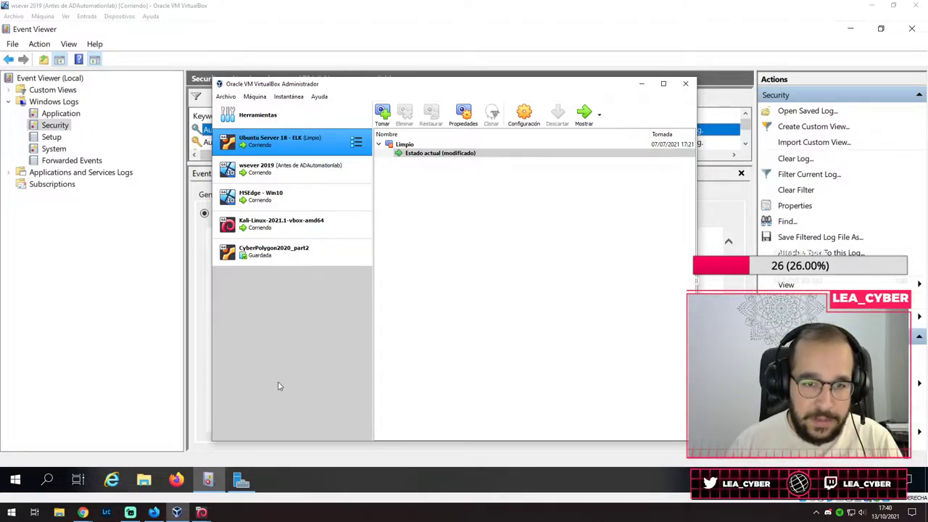
mouse_move(211, 475)
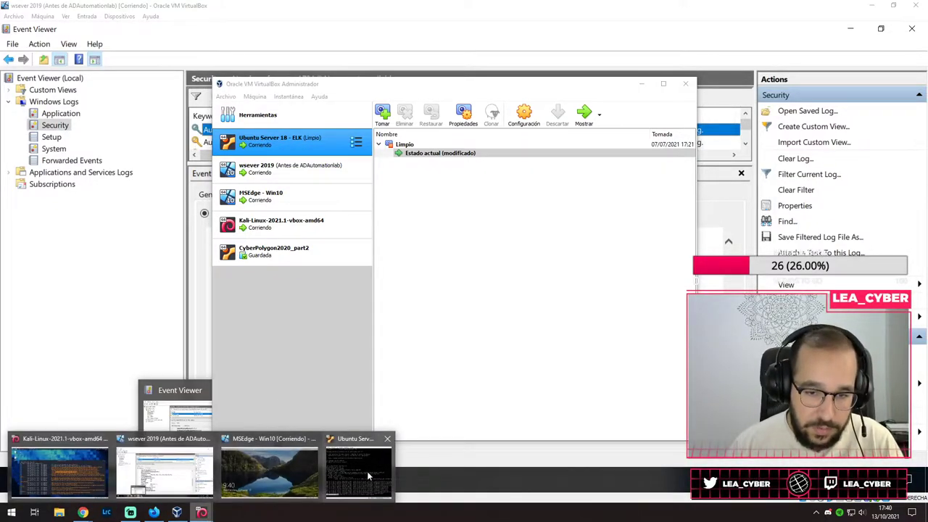
- Bring the Ubuntu ELK window forward, then return to the wserver 2019 Event Viewer
left_click(367, 471)
mouse_move(201, 512)
mouse_move(241, 472)
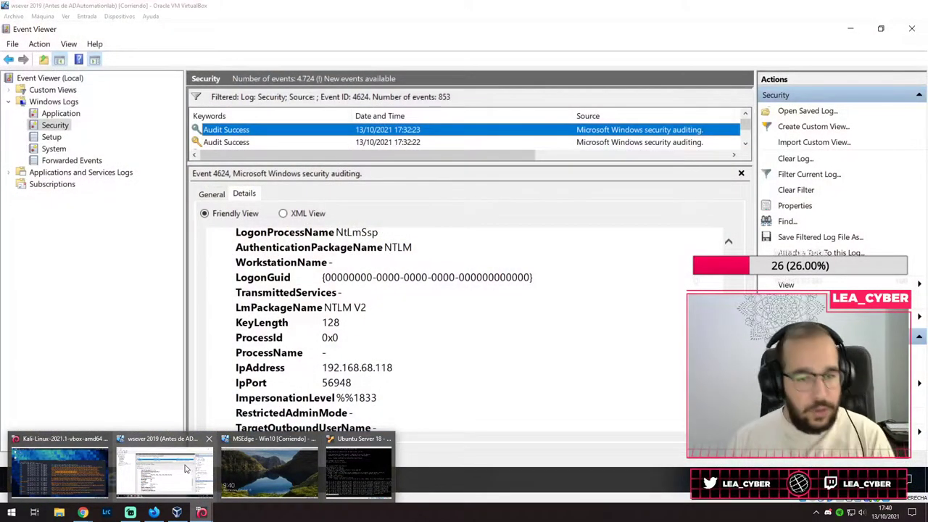
left_click(202, 451)
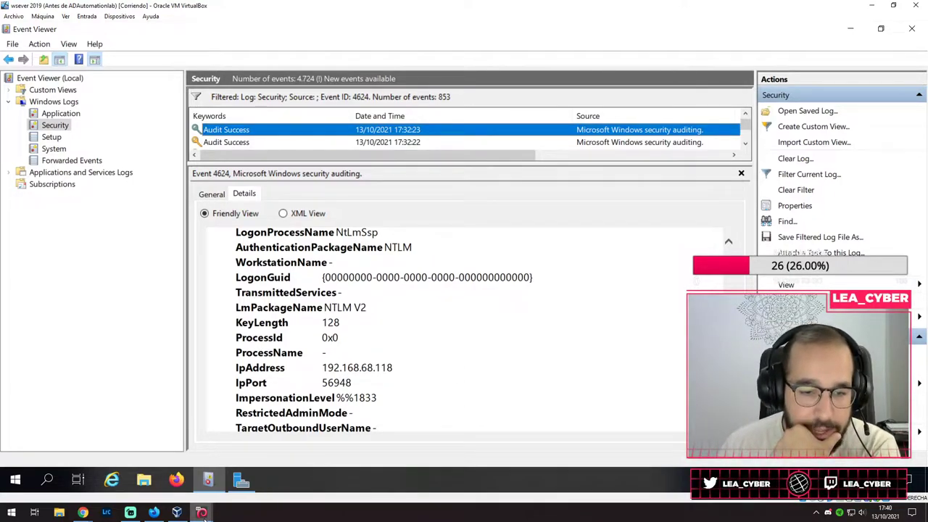
mouse_move(203, 513)
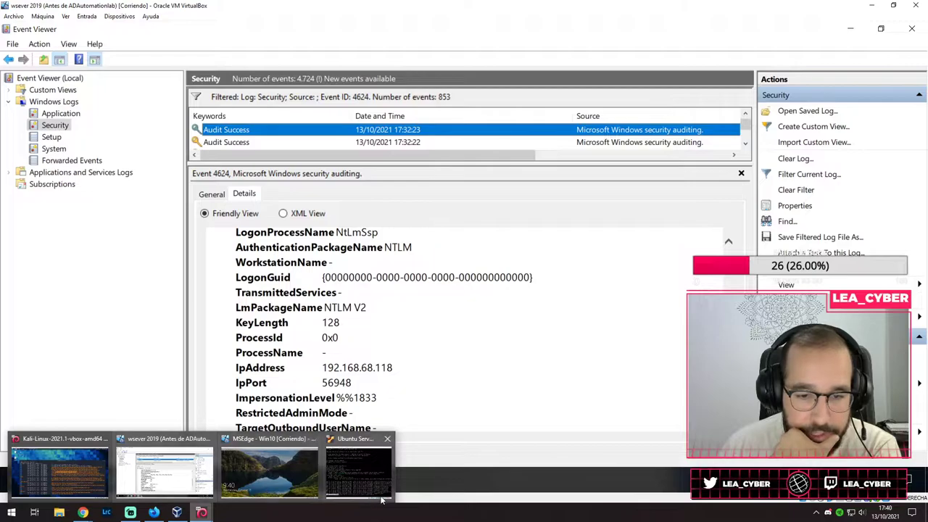
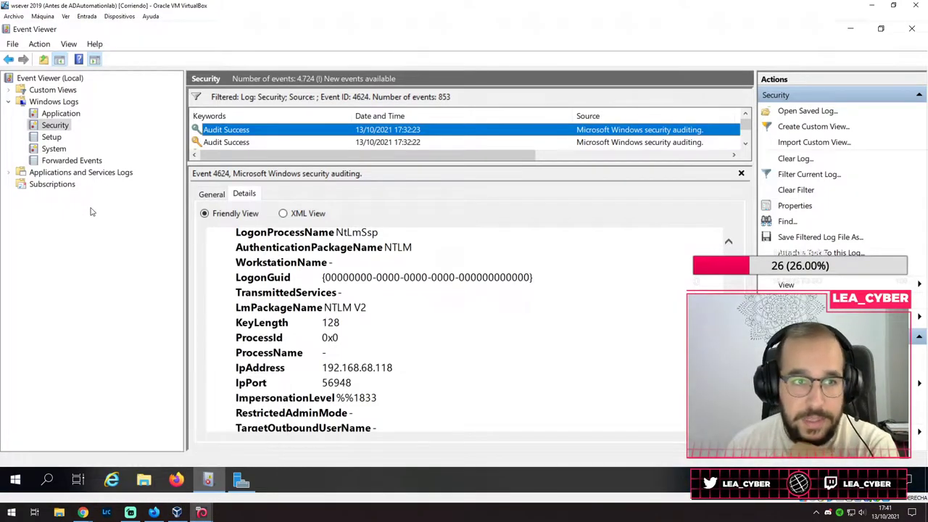
- Scroll the filtered 4624 event list right to reveal the Event ID and Task Category columns
left_click_drag(366, 155, 559, 155)
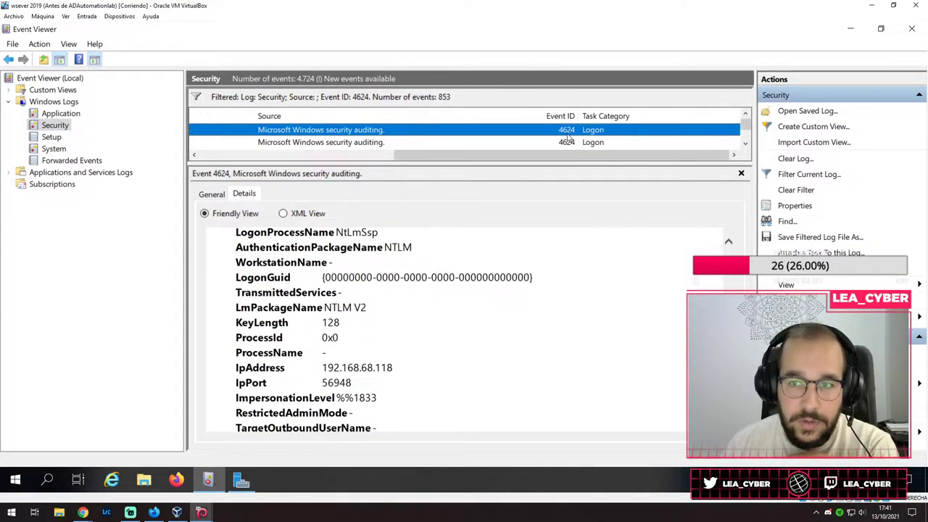
- Launch Local Security Policy from Server Manager's Tools menu, then close Server Manager
left_click(250, 480)
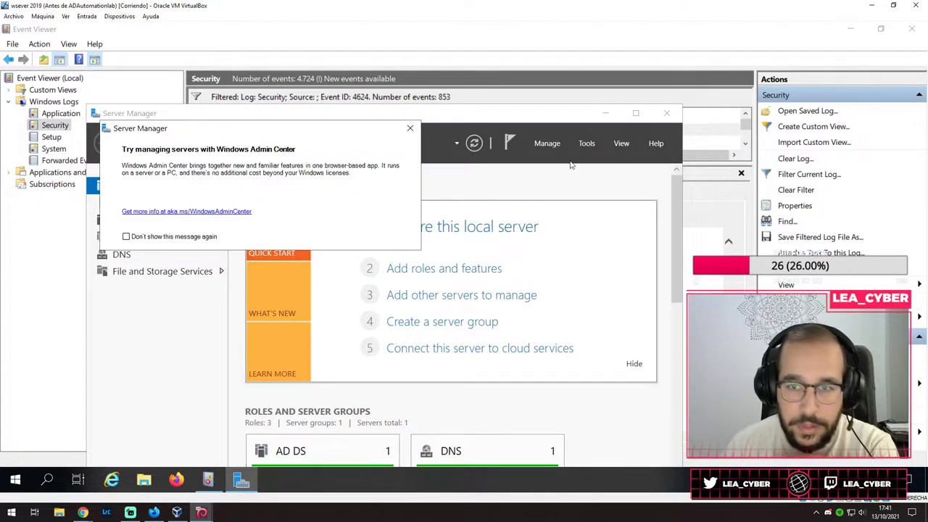
left_click(584, 144)
scroll(638, 305, "down", 3)
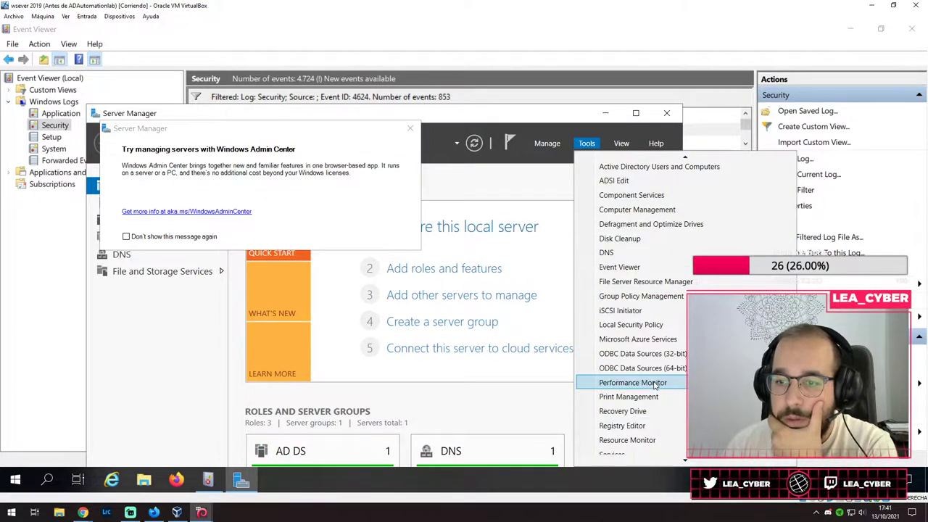
left_click(636, 292)
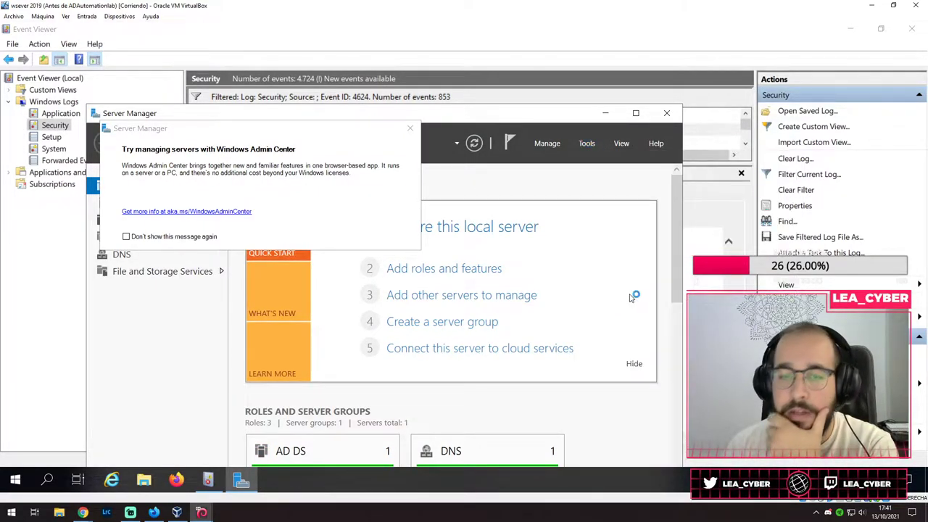
left_click(409, 129)
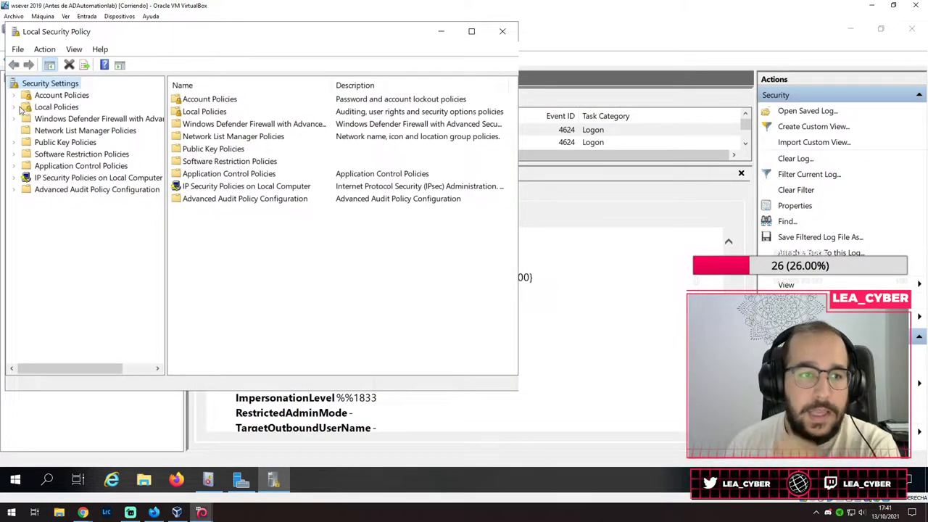
- Navigate to Audit Logon under Advanced Audit Policy Configuration > System Audit Policies > Logon/Logoff
left_click(20, 108)
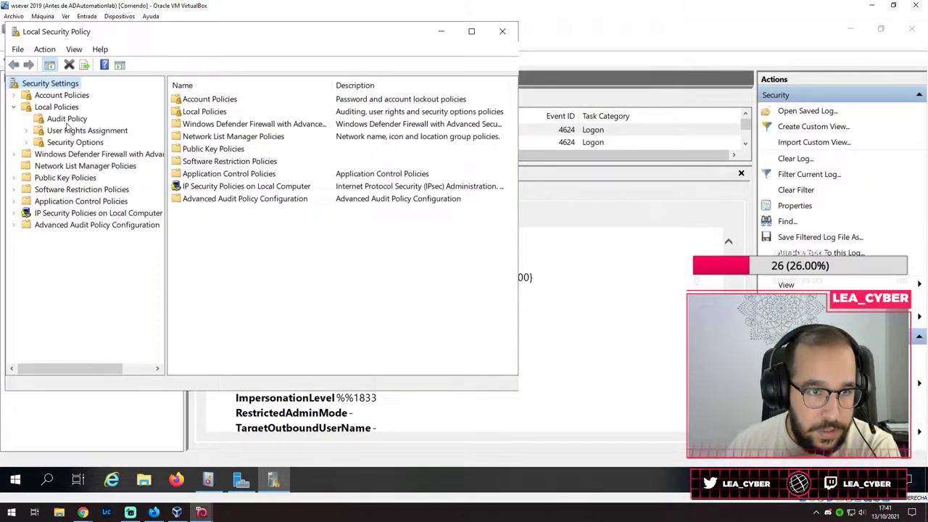
left_click(66, 120)
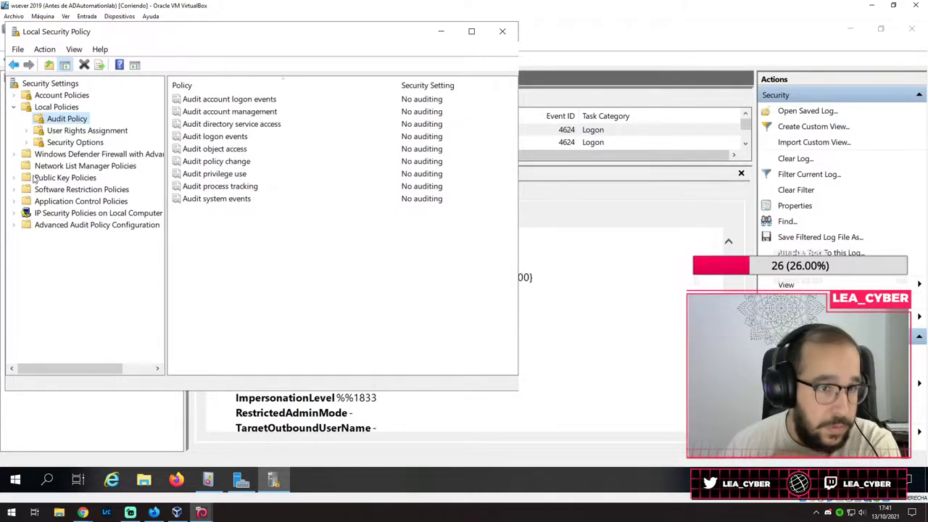
double_click(77, 239)
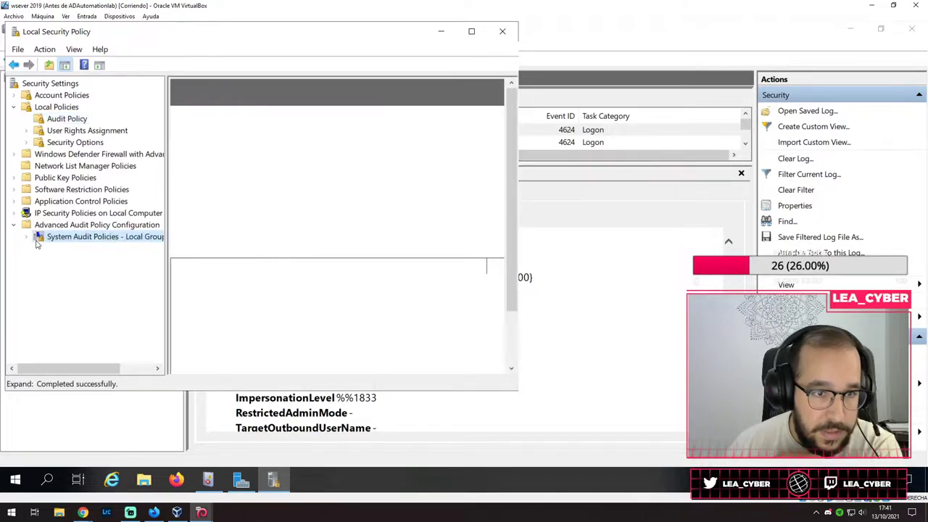
left_click(75, 296)
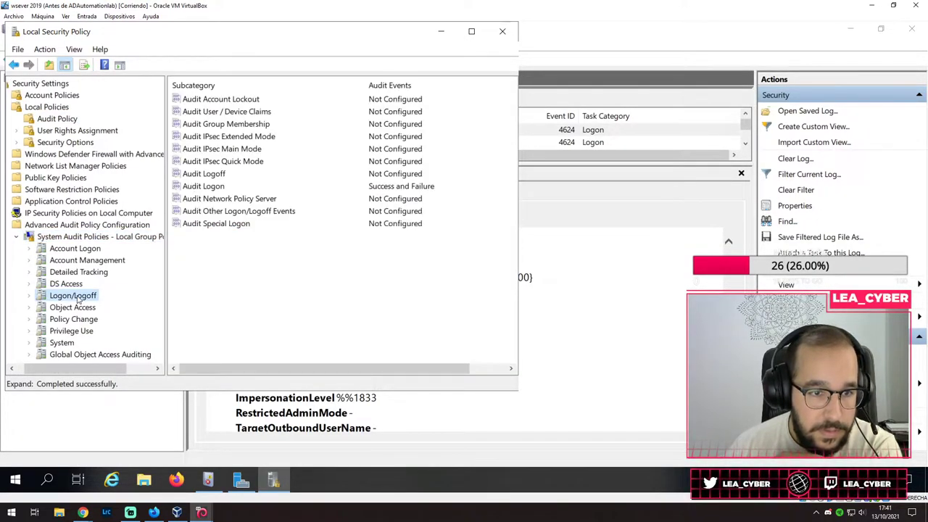
left_click(205, 186)
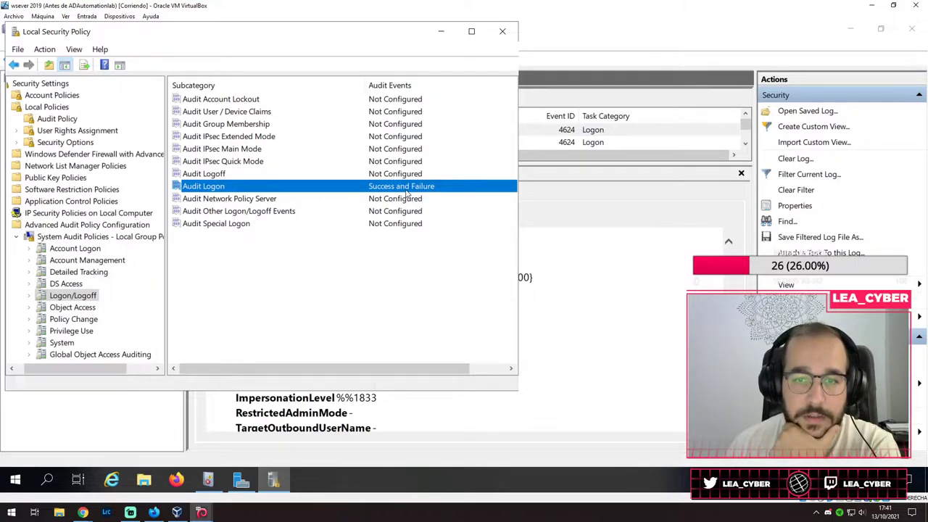
- Confirm Audit Logon is set to Success and Failure, then close Local Security Policy
double_click(407, 188)
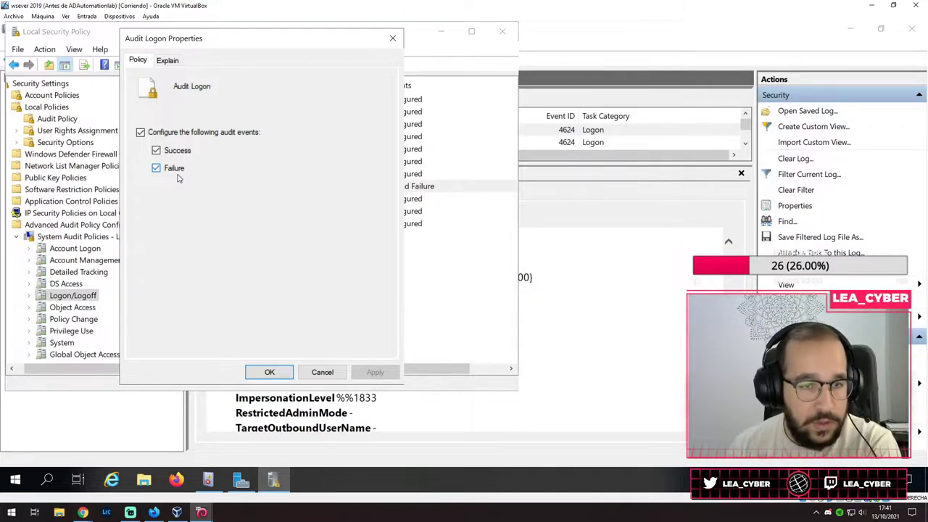
left_click(321, 372)
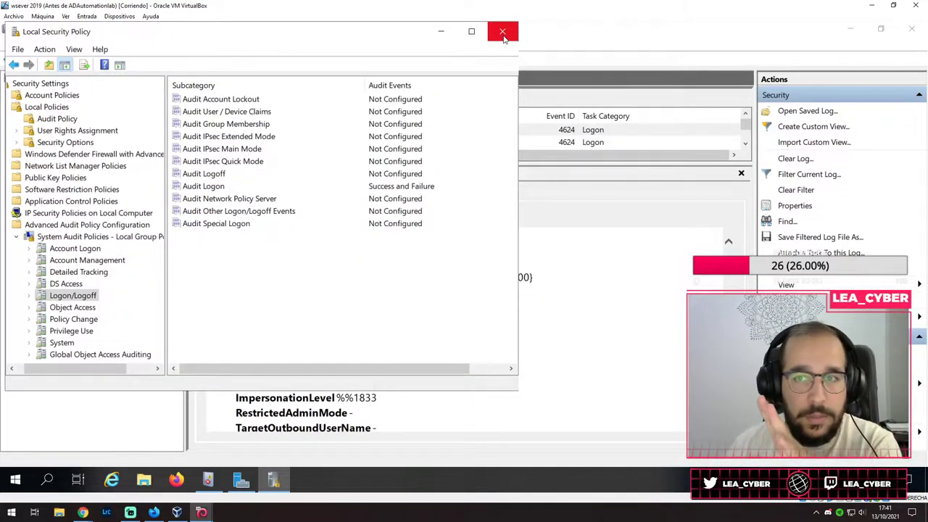
left_click(503, 31)
- Return the event list to its left edge and select the TargetUserName value in the event details
left_click_drag(549, 154, 474, 154)
scroll(375, 355, "up", 3)
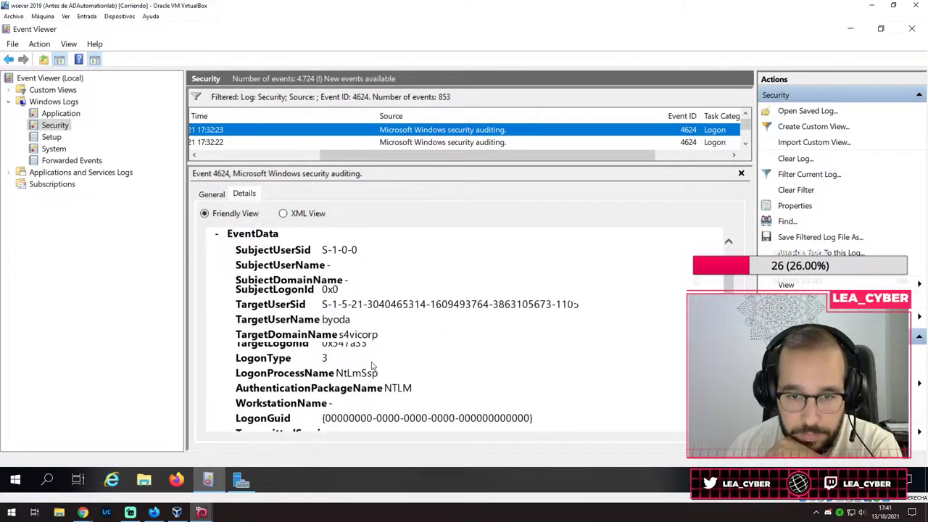
left_click_drag(350, 295, 322, 295)
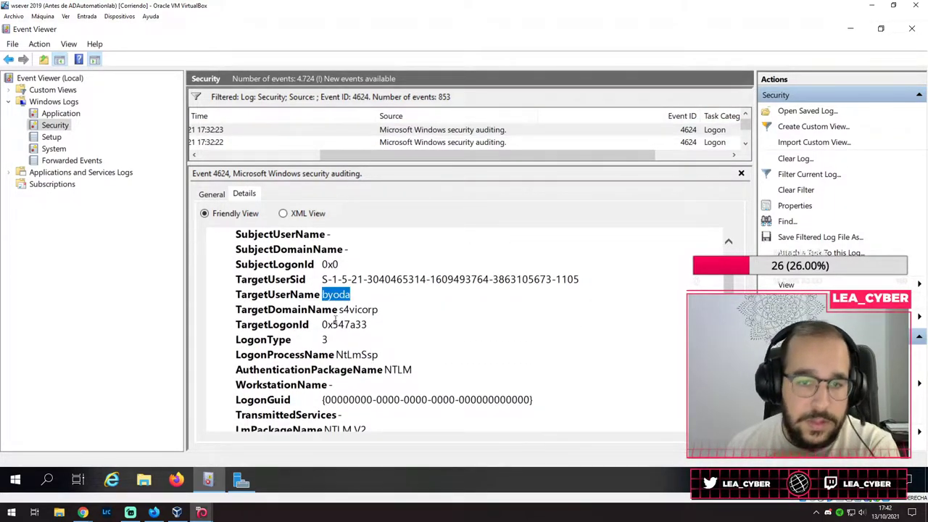
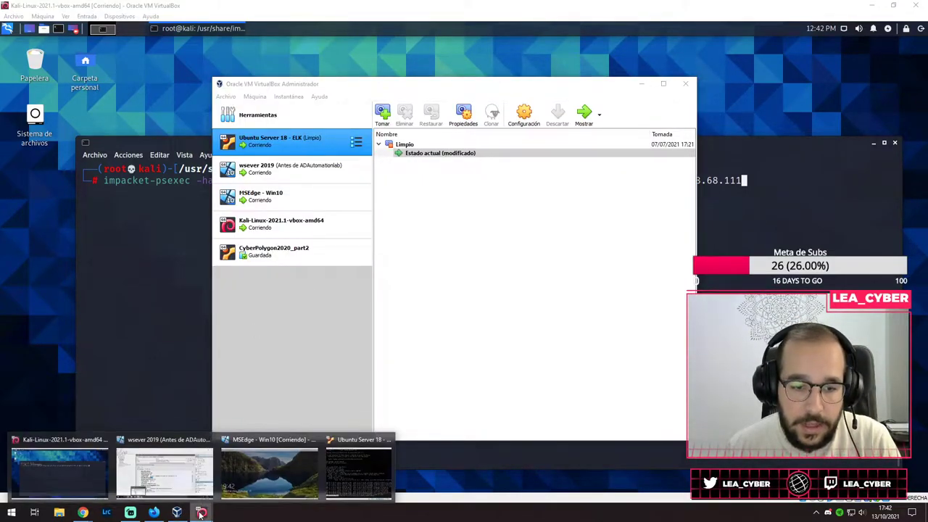
- Bring the wserver 2019 virtual machine's window to the front from its taskbar preview
left_click(165, 471)
- Scroll event 4624's details to ElevatedToken, reviewing the NTLM V2 logon type 3 from 192.168.68.118
scroll(358, 370, "down", 3)
scroll(358, 370, "up", 3)
scroll(339, 333, "down", 3)
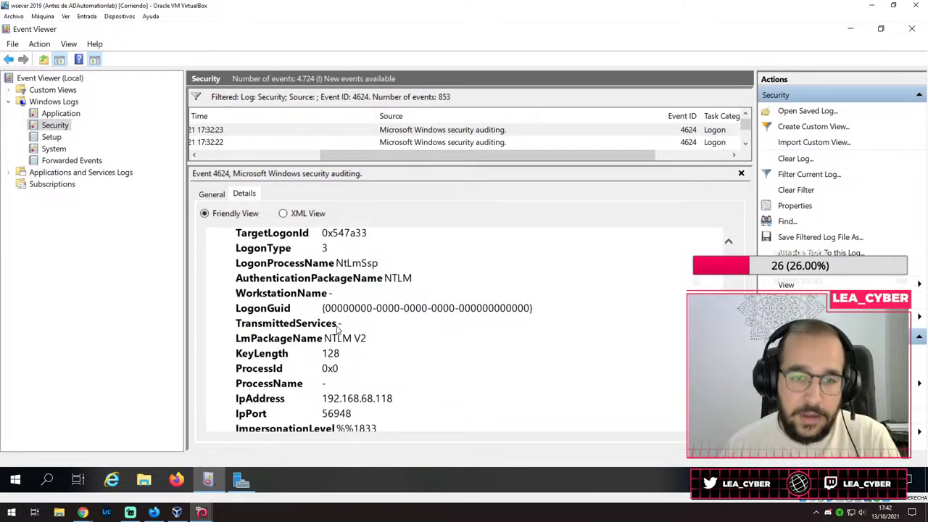
scroll(339, 348, "down", 1)
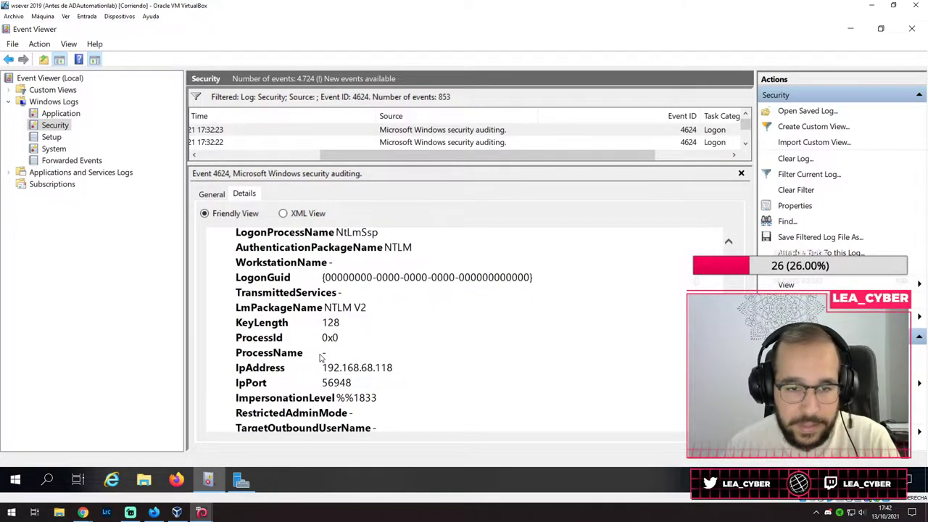
scroll(323, 355, "down", 2)
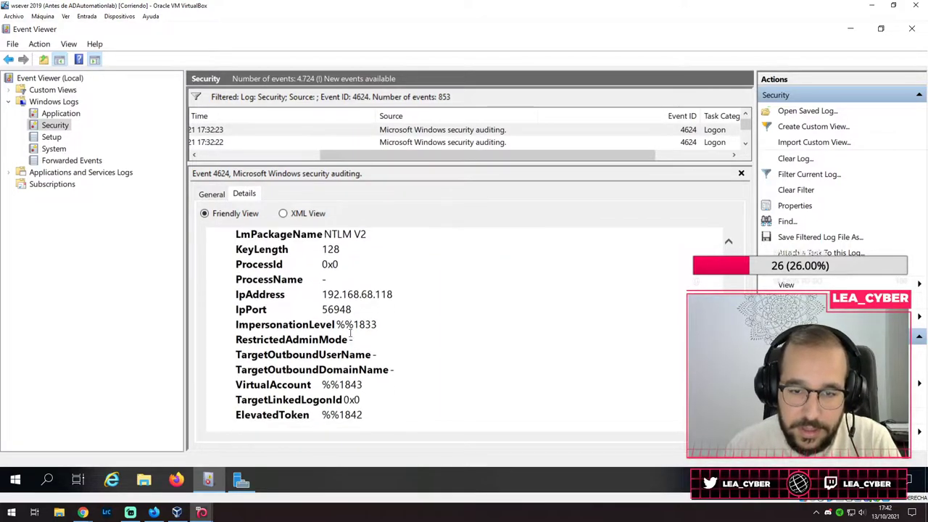
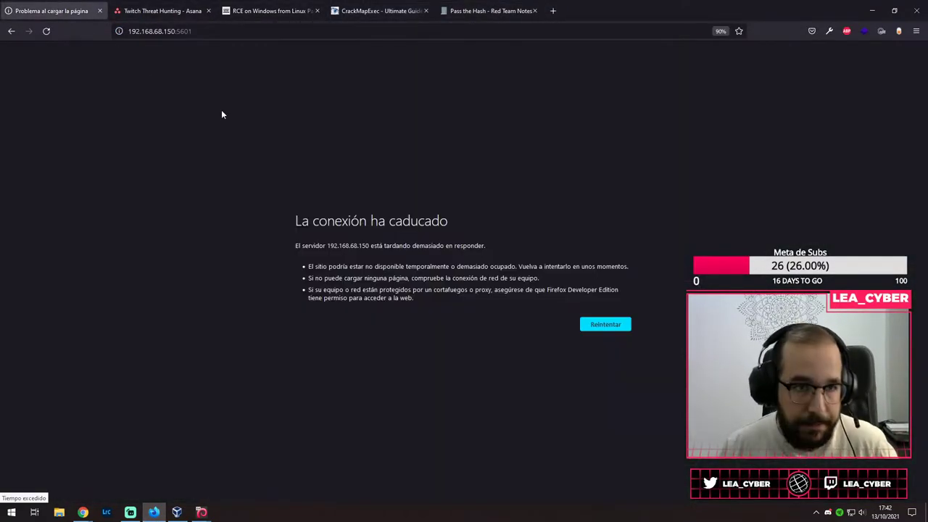
- Reload the timed-out Kibana page at 192.168.68.150:5601 and return to the Firefox window
left_click(167, 31)
key("Return")
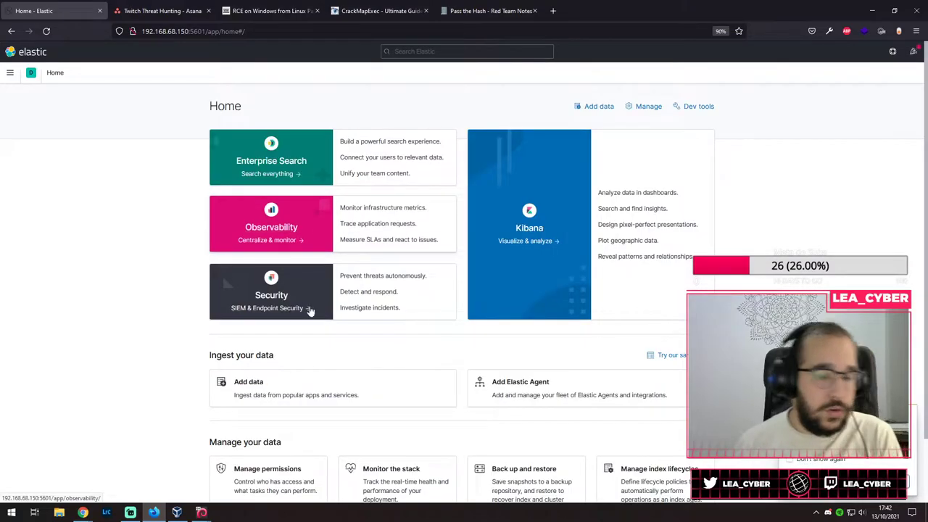
left_click(83, 512)
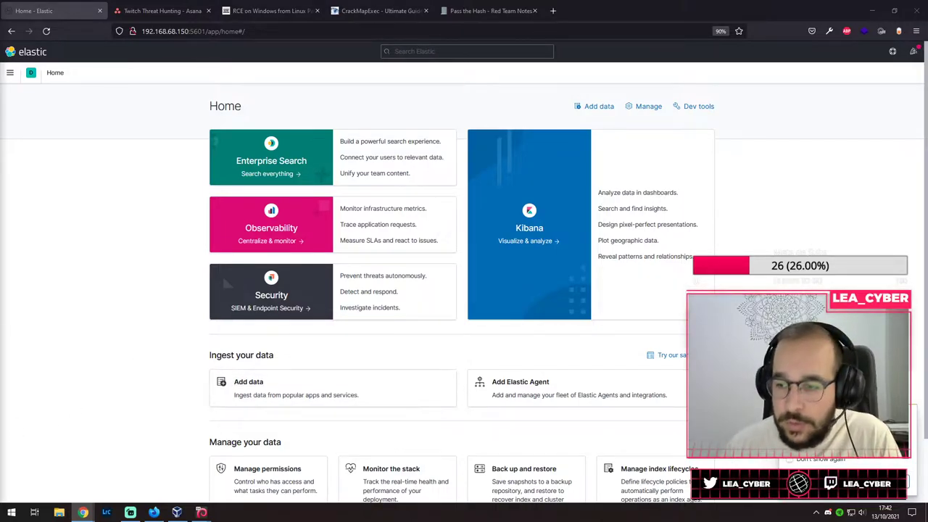
key("alt+Tab")
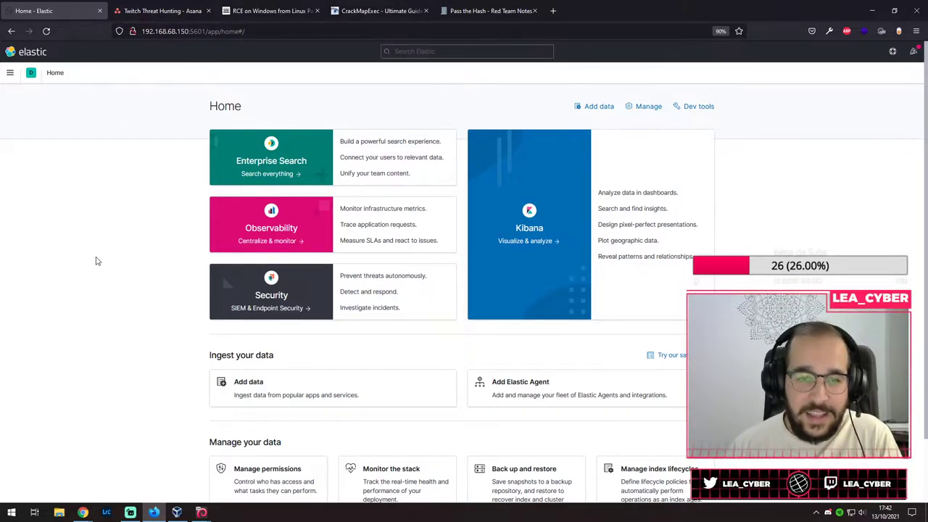
- Open Discover with the winlogbeat-* index pattern, then bring the Windows Server VM forward
left_click(10, 73)
left_click(21, 190)
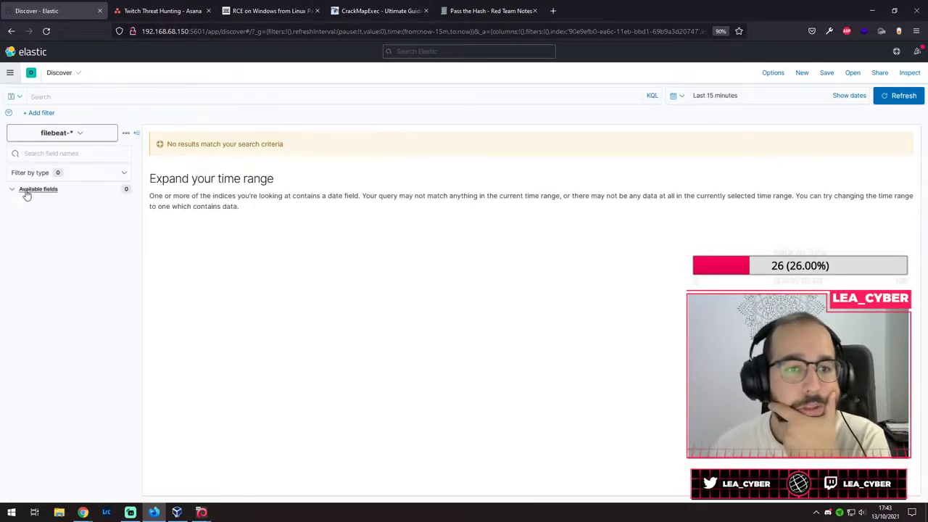
left_click(80, 133)
left_click(46, 206)
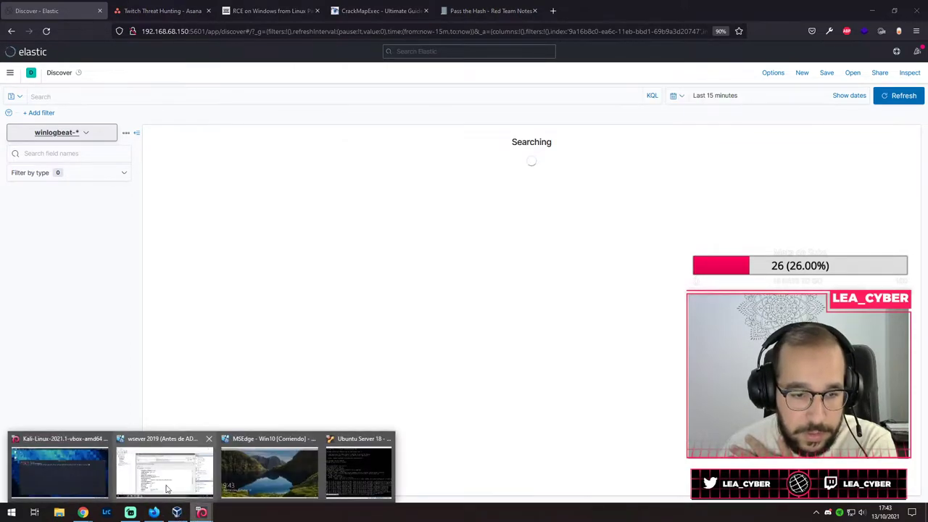
left_click(169, 491)
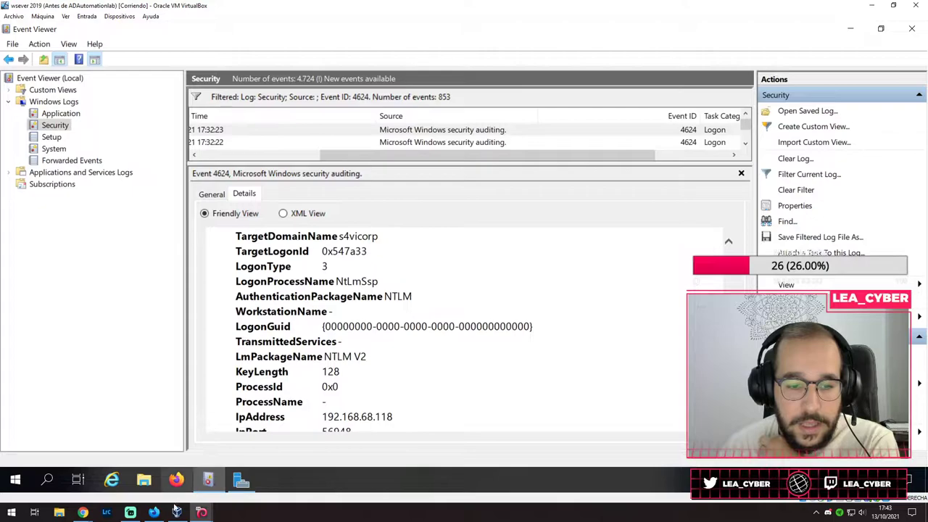
- Leave the Event Viewer 4624 event details and go back to Kibana Discover in Firefox
mouse_move(201, 513)
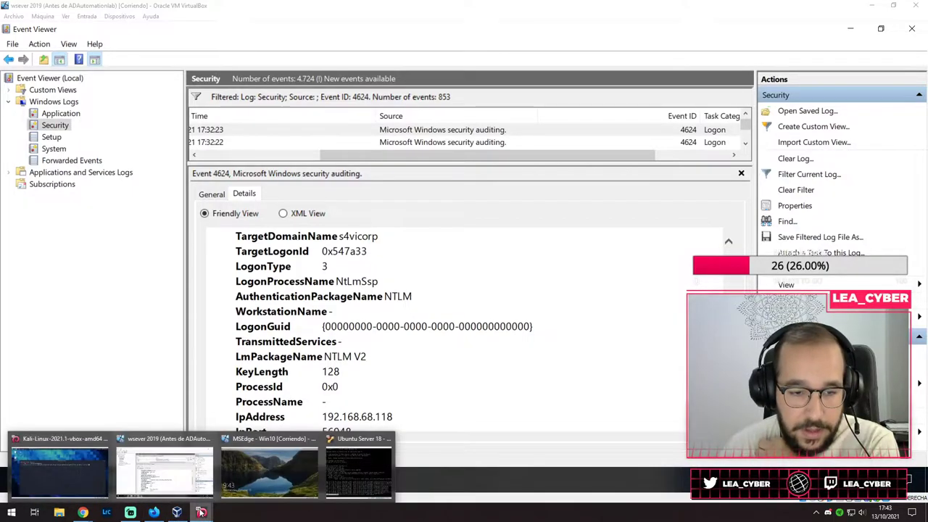
left_click(154, 512)
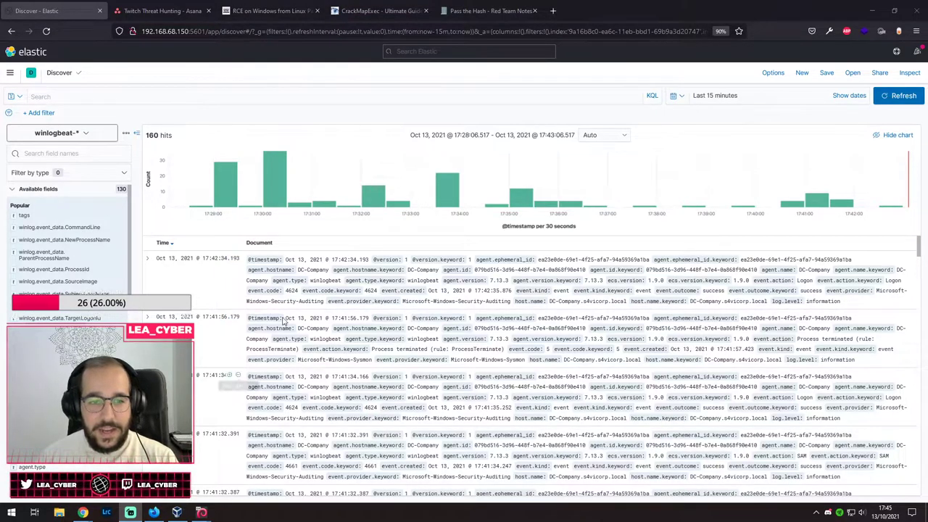
- Refresh the Last 15 minutes winlogbeat-* results, updating them to 119 hits
left_click(911, 97)
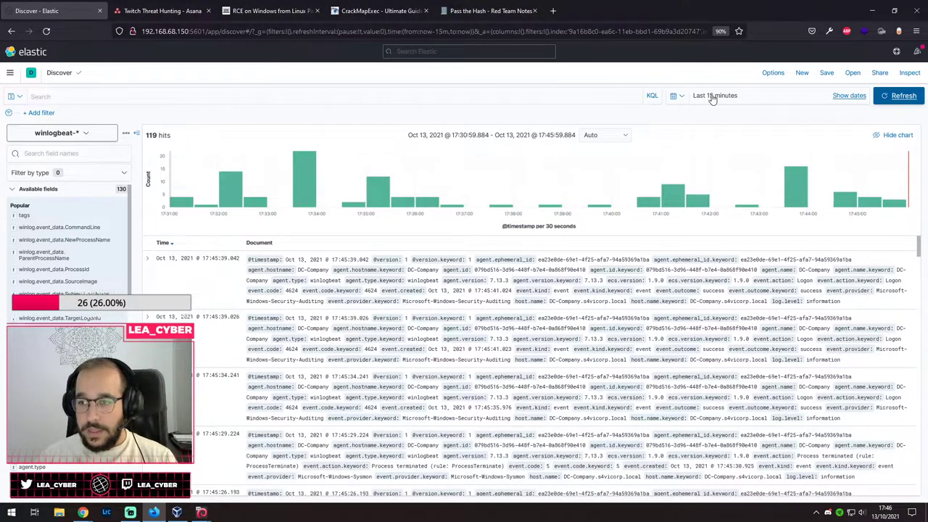
- Add a Discover filter: winlog.event_id is 4624, leaving 44 logon events
left_click(45, 114)
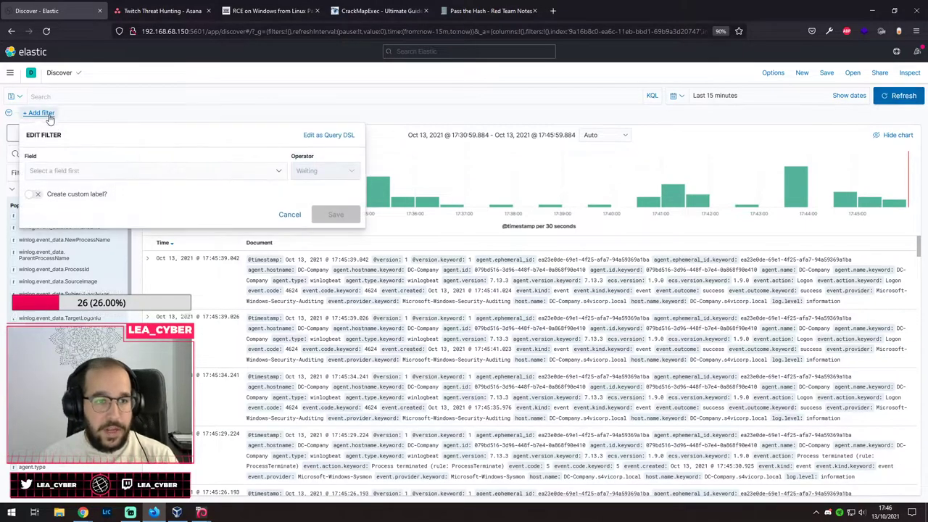
left_click(61, 172)
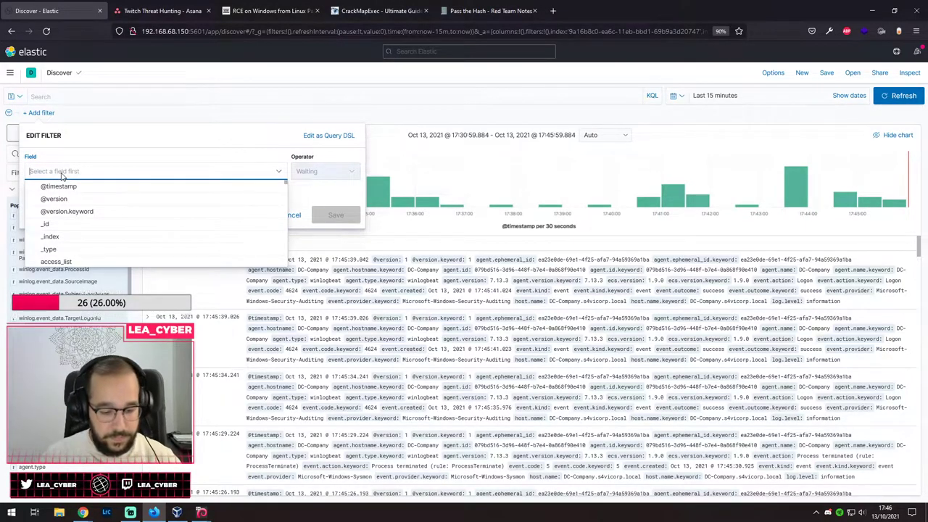
type("event_id")
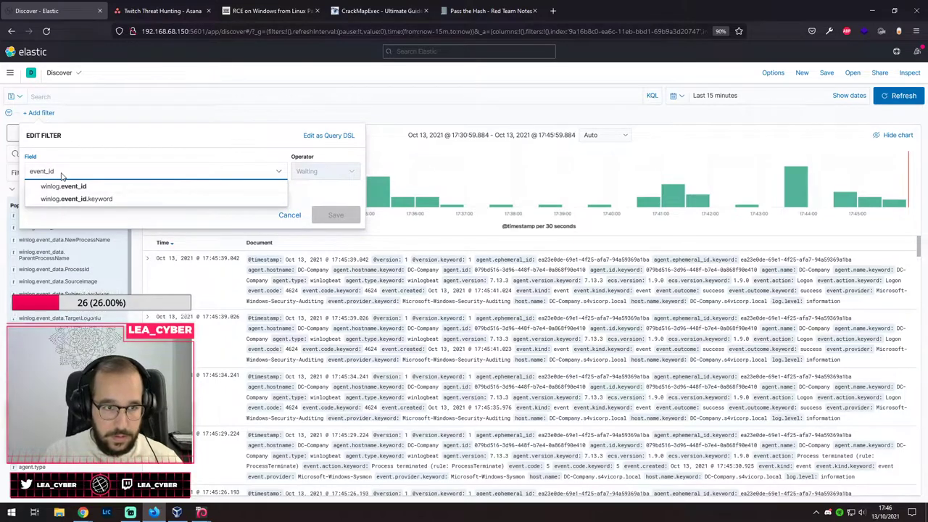
left_click(72, 187)
left_click(324, 174)
left_click(312, 190)
left_click(101, 201)
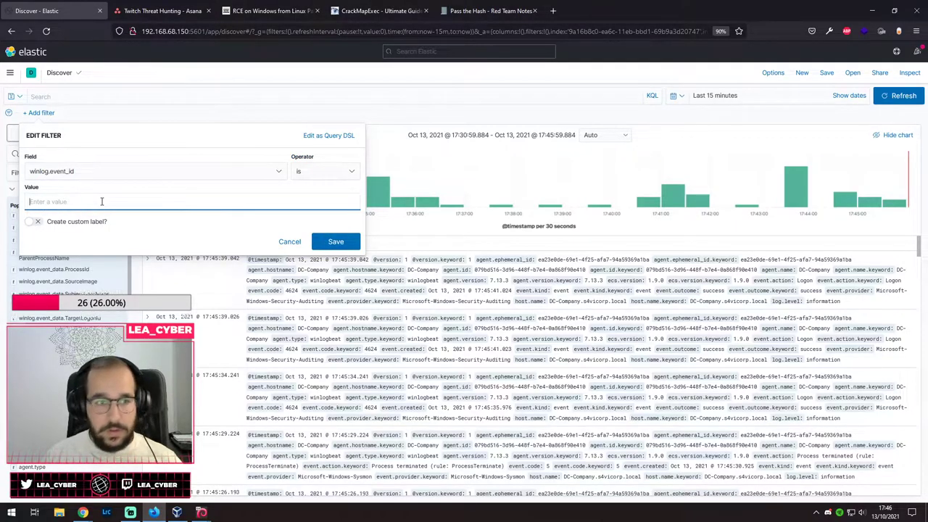
type("4624")
left_click(350, 240)
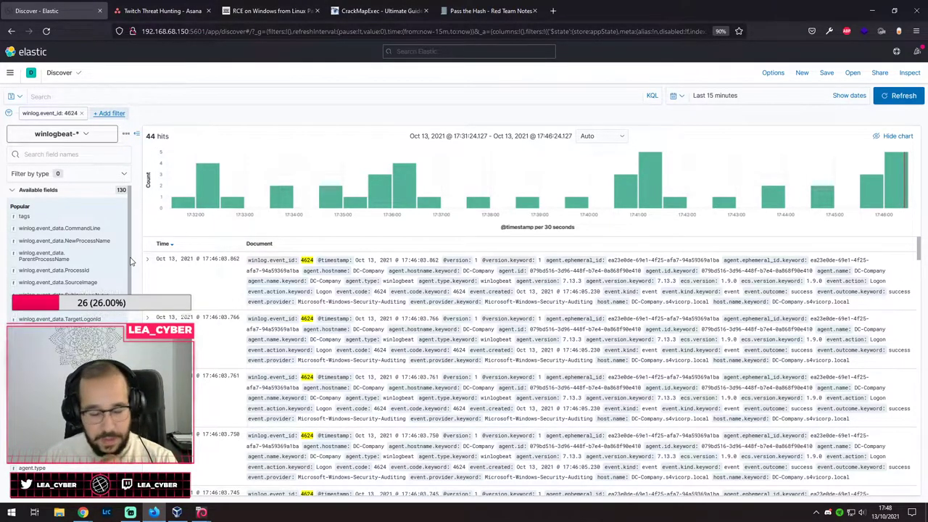
- Keep the 44 filtered 4624 logon hits listed and switch focus away from the browser
key("alt+Tab")
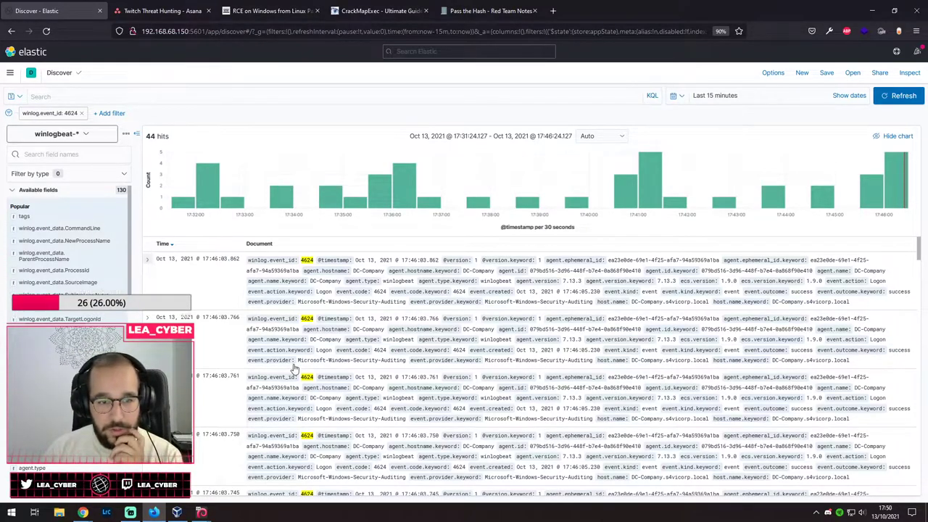
- Expand the newest 4624 logon event and read its full message, marking the new logon's account name
left_click(148, 259)
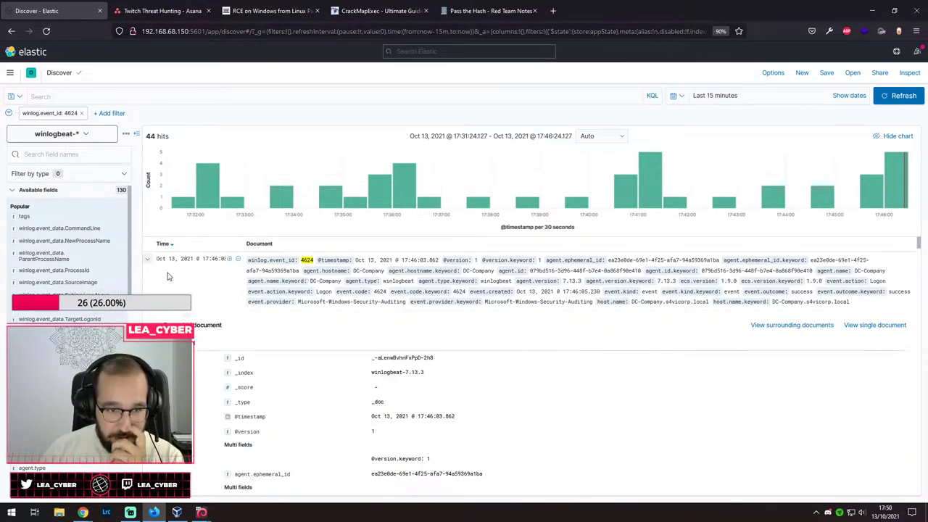
left_click(148, 259)
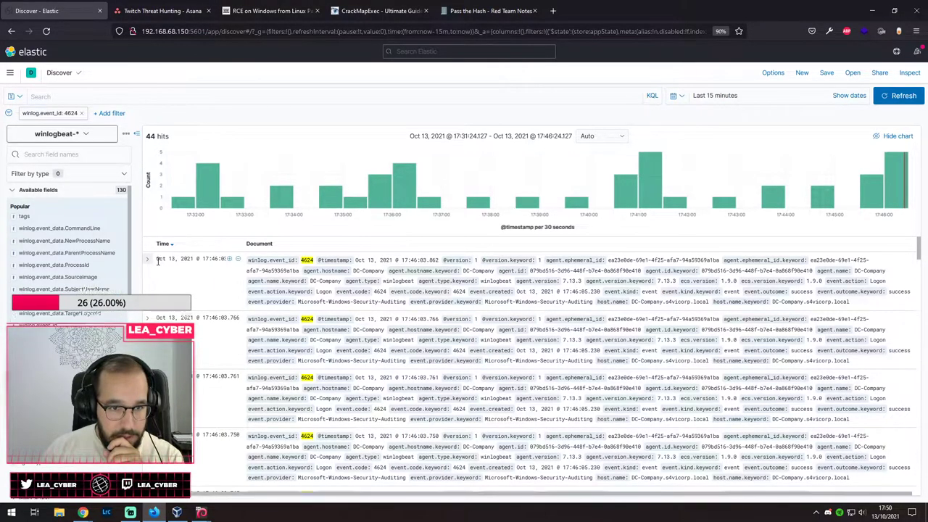
left_click(147, 259)
scroll(283, 280, "down", 2)
scroll(282, 281, "down", 10)
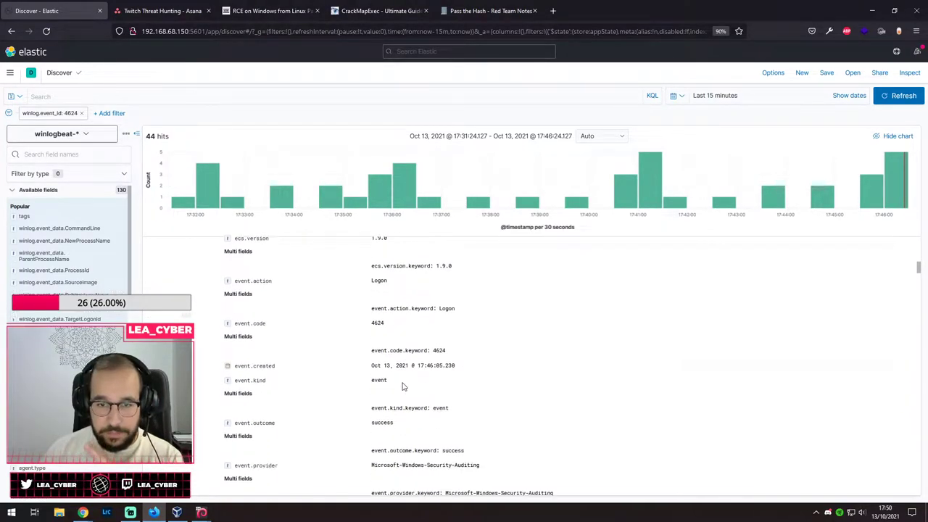
scroll(408, 320, "up", 1)
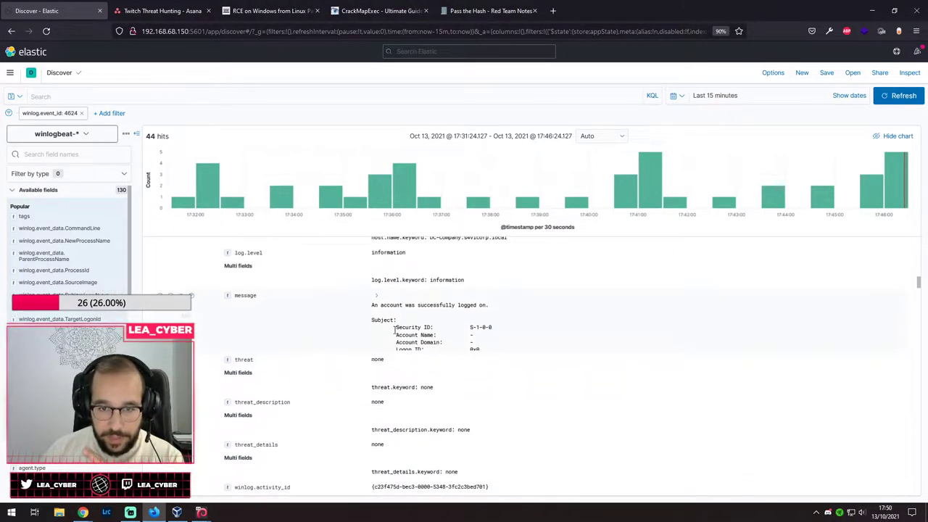
left_click(375, 295)
scroll(520, 361, "down", 1)
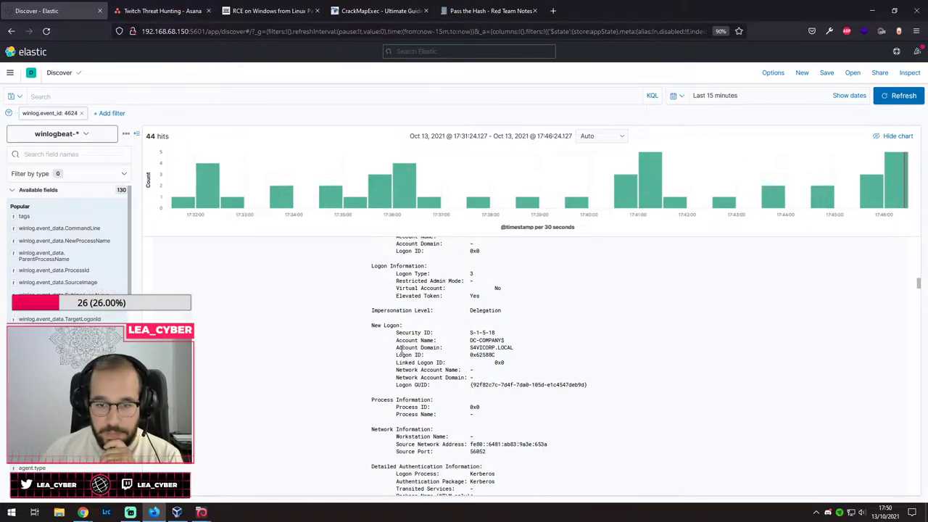
left_click_drag(504, 340, 397, 339)
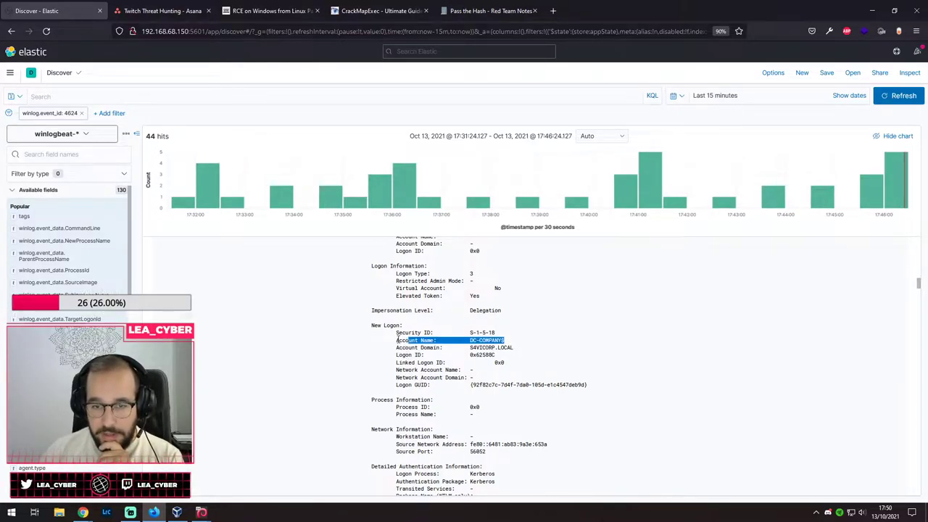
scroll(411, 356, "down", 10)
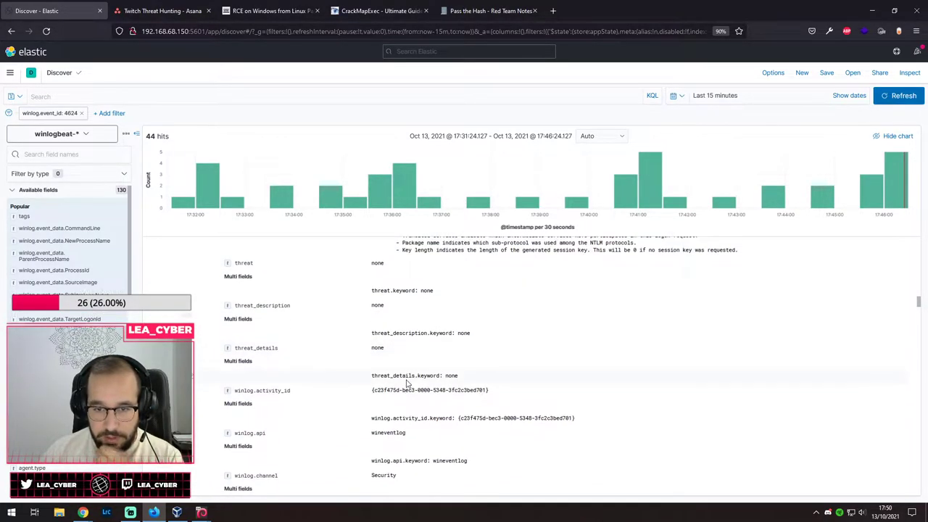
scroll(320, 404, "down", 5)
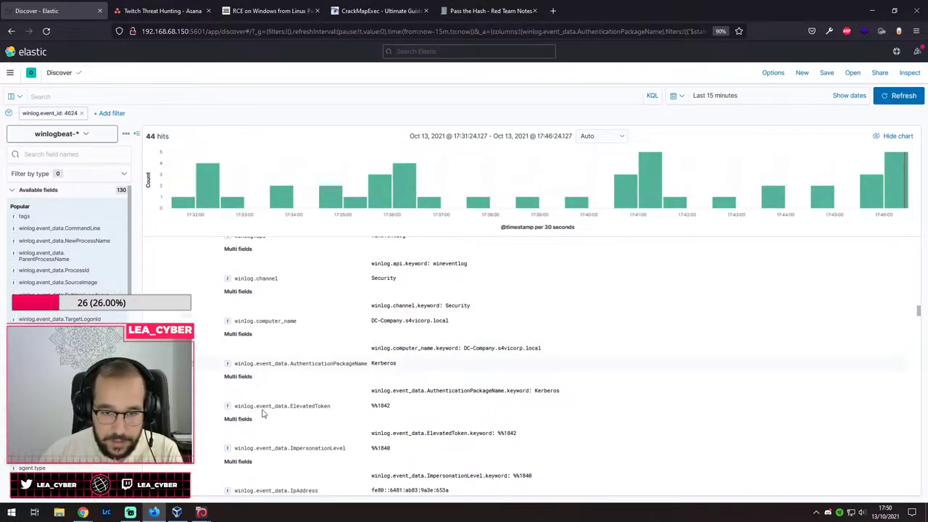
- Add ElevatedToken, ImpersonationLevel, IpAddress, KeyLength, LogonProcessName and LogonType as table columns
left_click(197, 405)
scroll(196, 403, "down", 1)
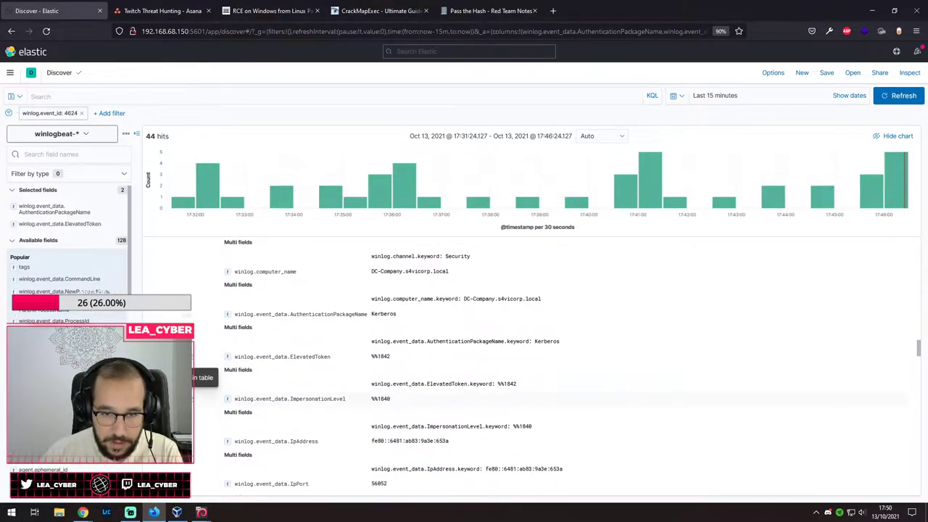
scroll(320, 428, "down", 1)
left_click(197, 350)
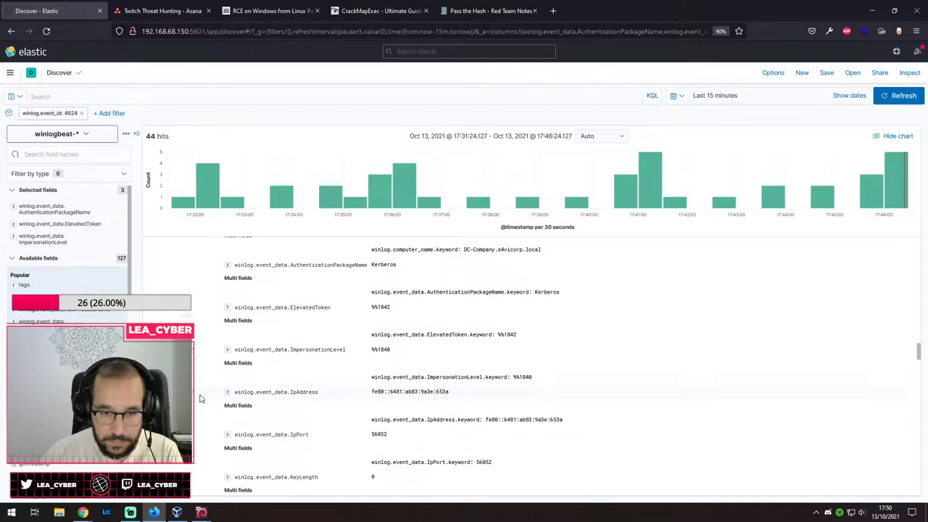
scroll(321, 419, "down", 1)
left_click(197, 343)
scroll(213, 382, "down", 1)
left_click(197, 378)
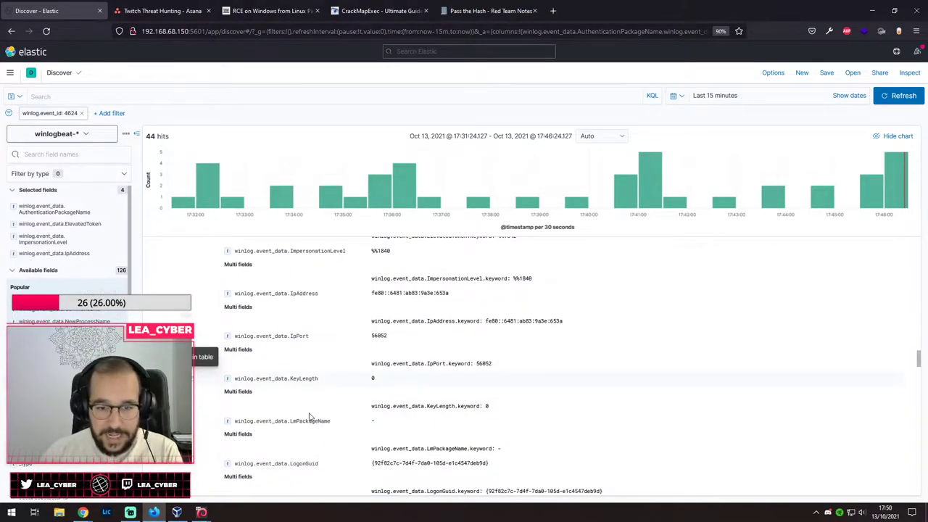
scroll(312, 417, "down", 1)
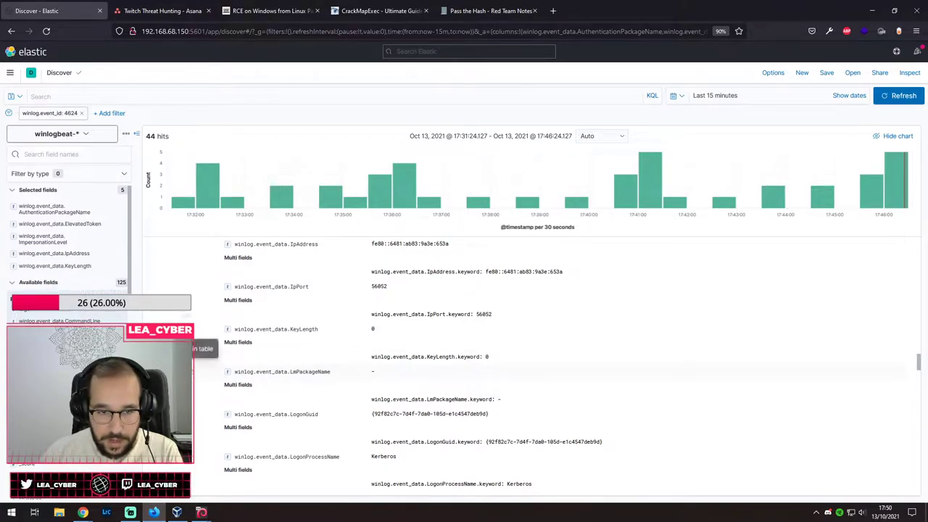
scroll(344, 398, "down", 1)
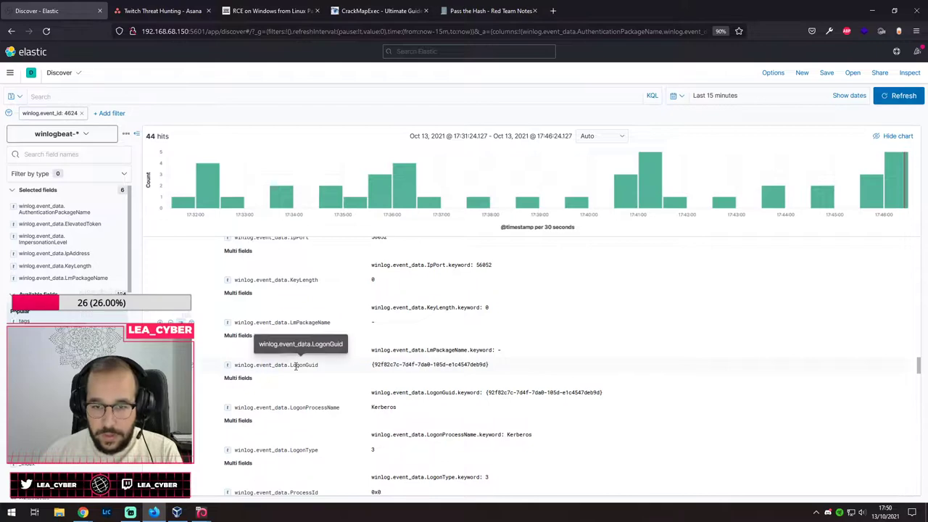
left_click(187, 407)
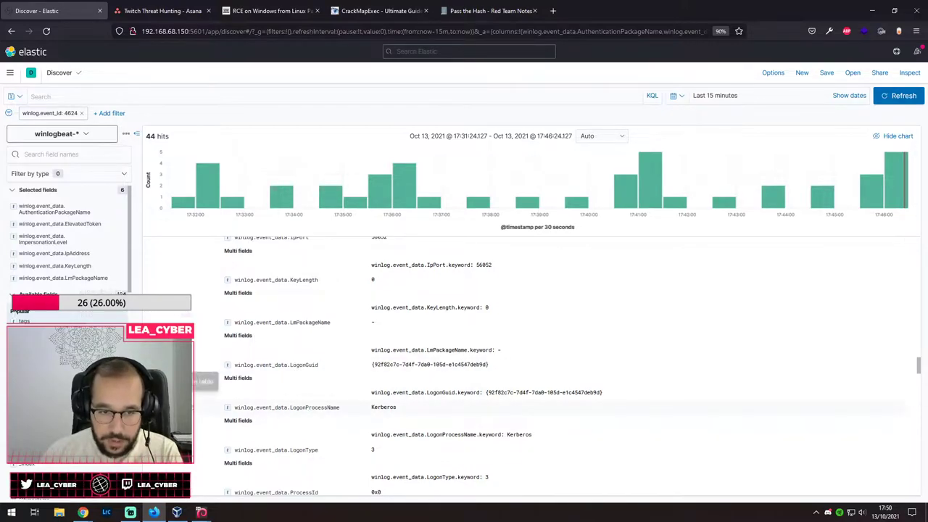
scroll(332, 425, "down", 2)
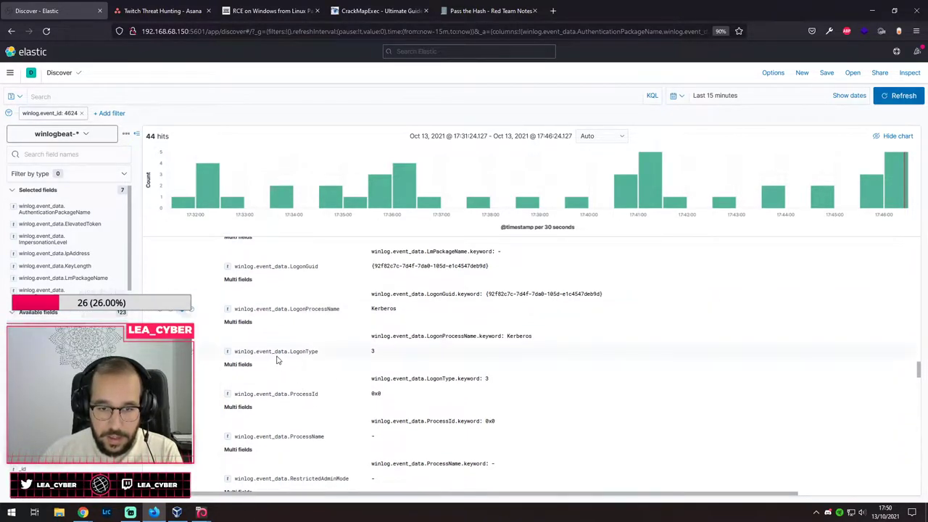
left_click(187, 309)
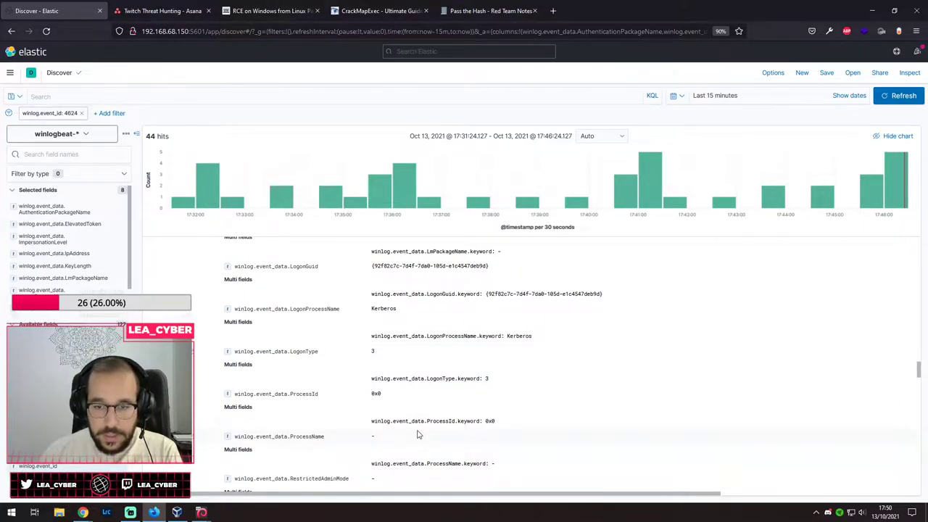
- Add ProcessId, ProcessName, TargetLogonId, TargetUserName and VirtualAccount as table columns
left_click(187, 394)
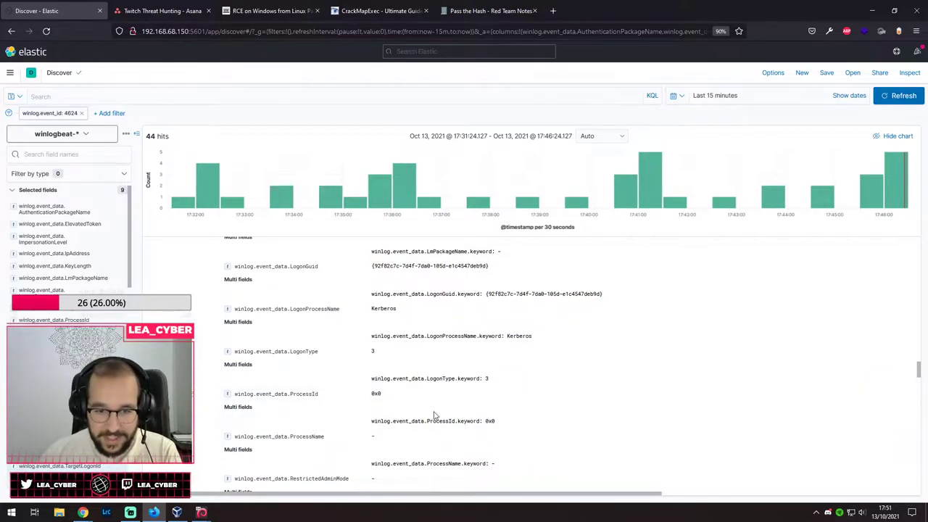
scroll(435, 416, "down", 2)
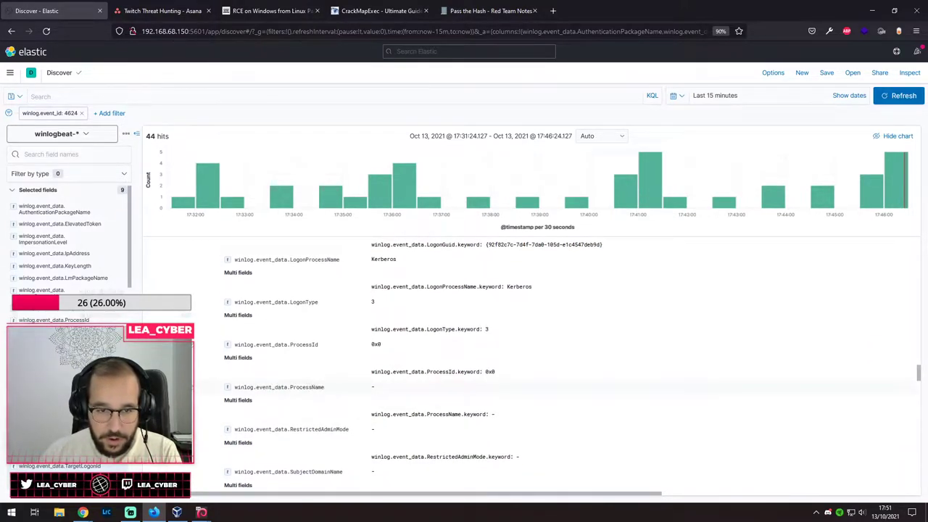
left_click(275, 382)
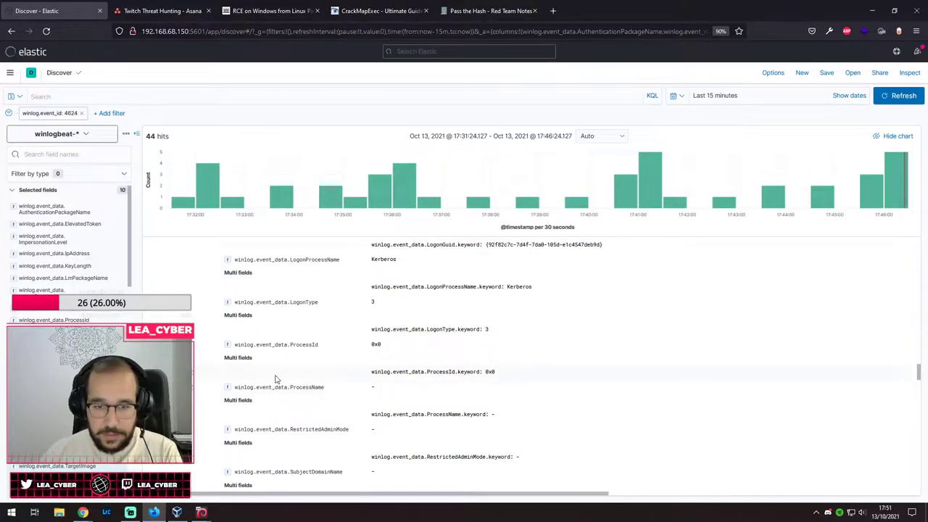
scroll(307, 385, "down", 2)
scroll(340, 396, "down", 6)
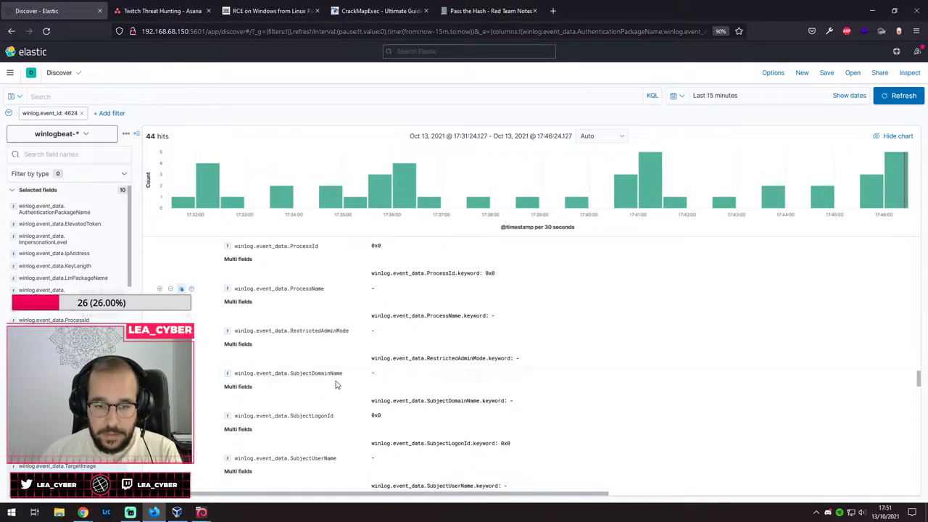
scroll(341, 373, "down", 2)
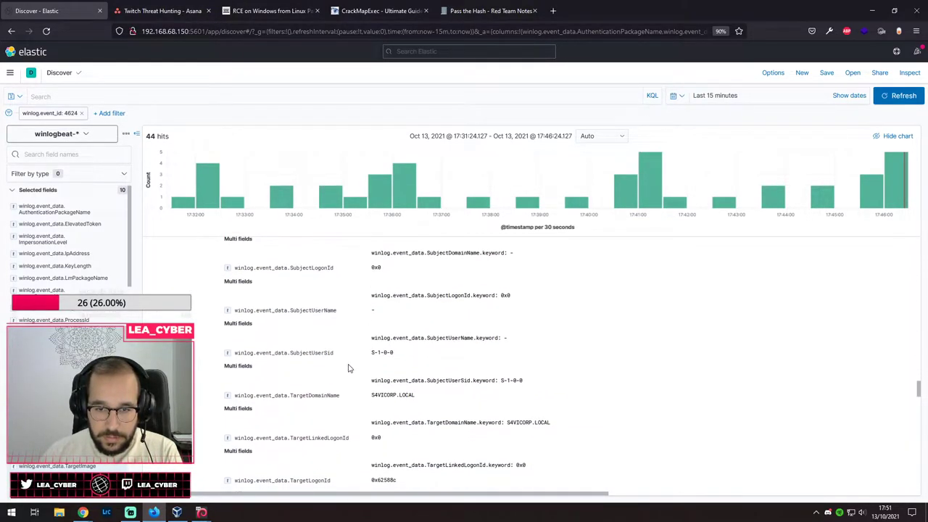
scroll(382, 370, "down", 4)
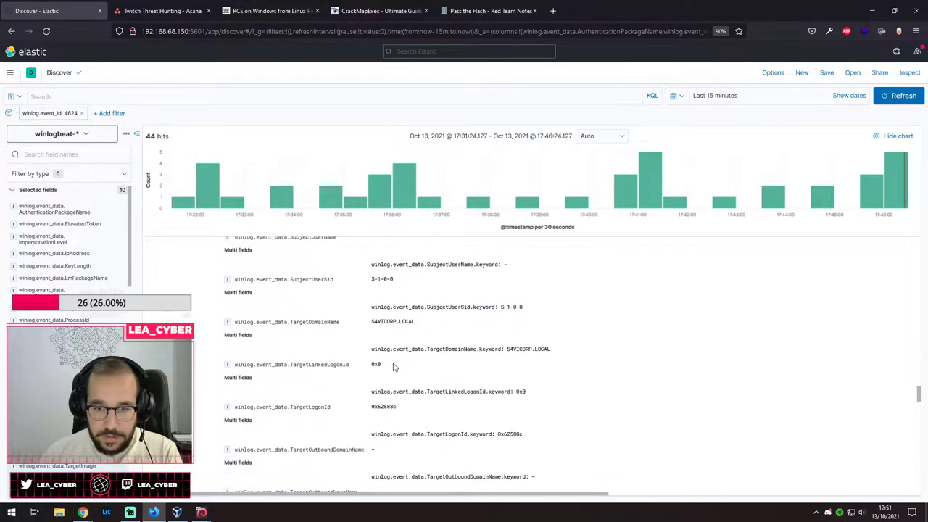
left_click(207, 381)
scroll(355, 401, "down", 2)
scroll(355, 401, "down", 6)
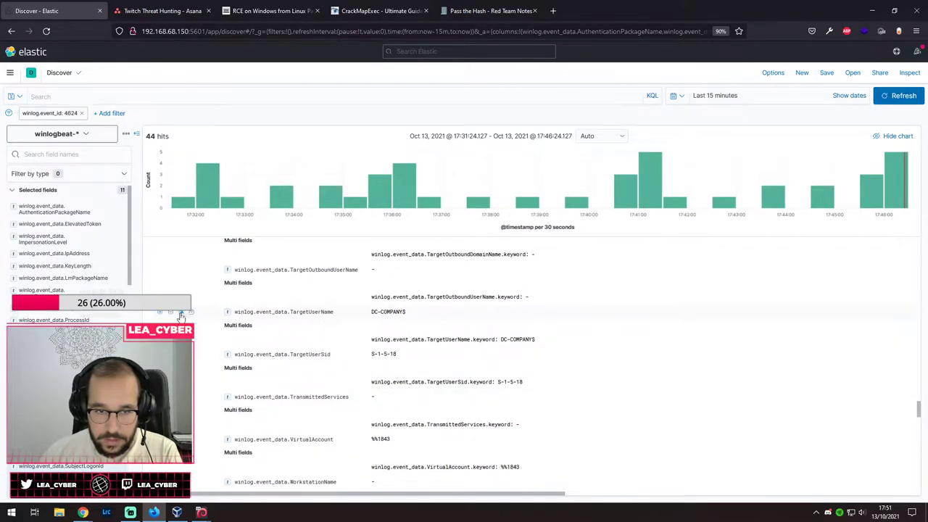
left_click(181, 313)
scroll(350, 361, "down", 2)
scroll(349, 362, "down", 2)
scroll(349, 359, "down", 2)
scroll(349, 359, "down", 1)
left_click(182, 291)
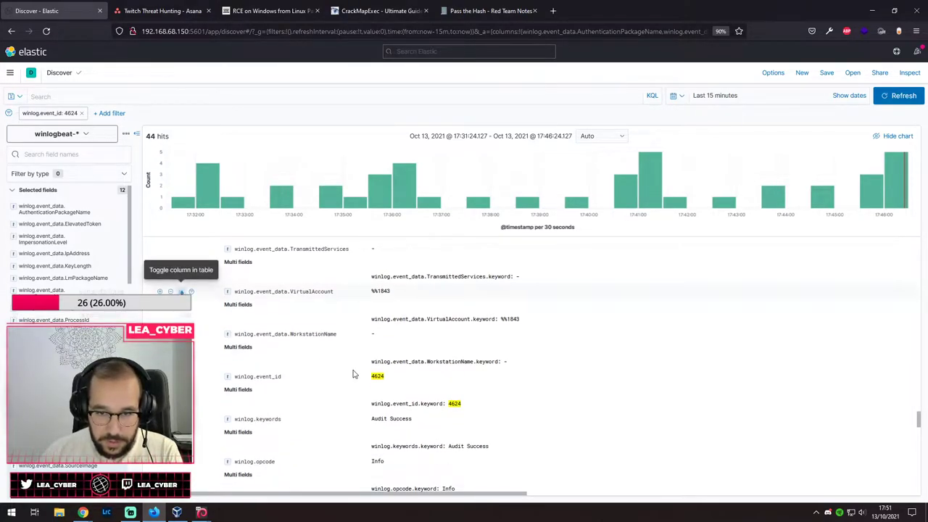
scroll(386, 419, "down", 4)
scroll(431, 454, "down", 10)
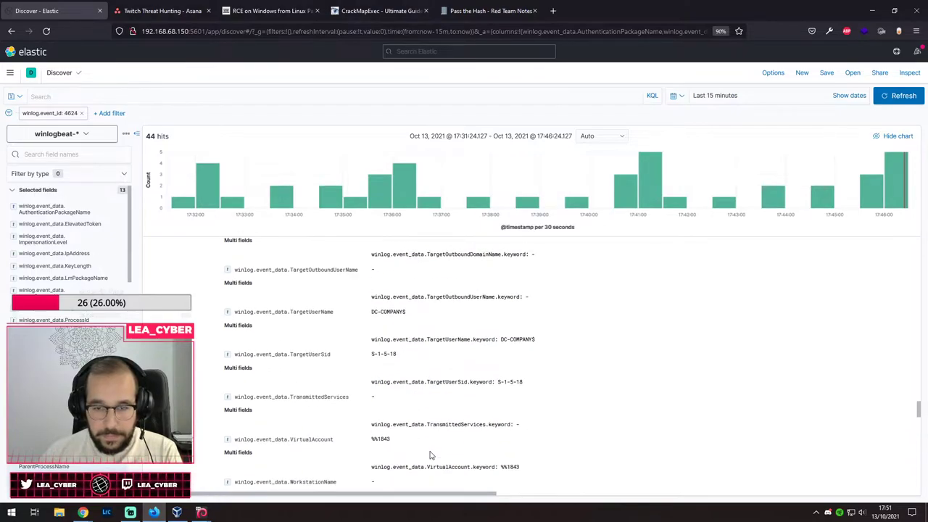
scroll(468, 411, "up", 15)
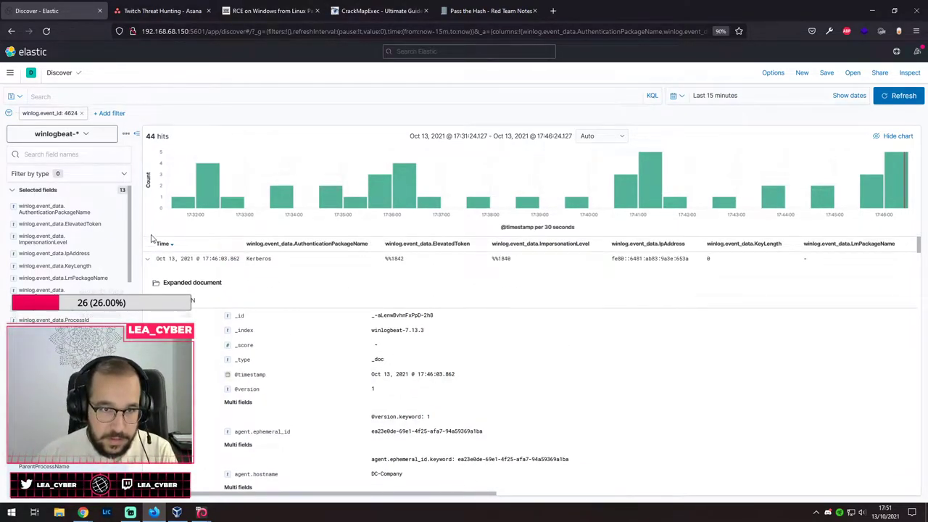
- Collapse the expanded event, briefly exclude ElevatedToken %%1842, then delete that filter
left_click(147, 260)
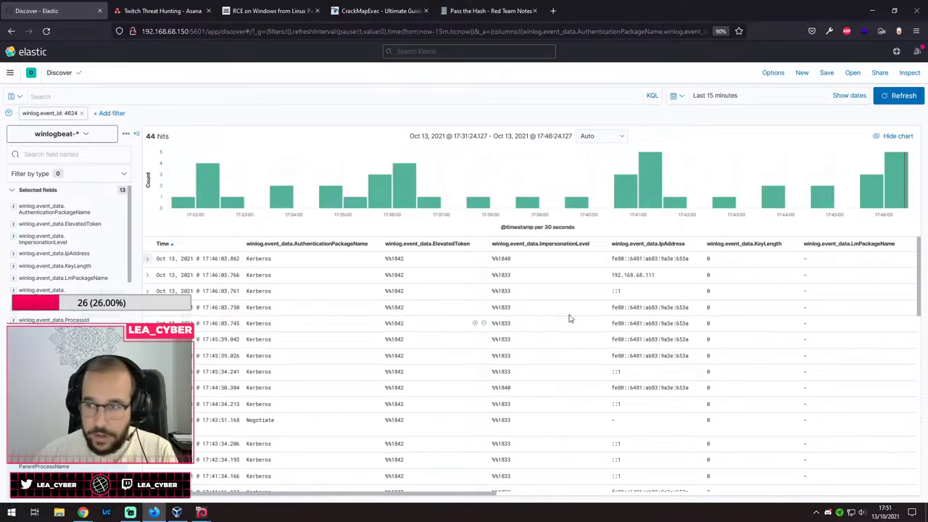
left_click(483, 492)
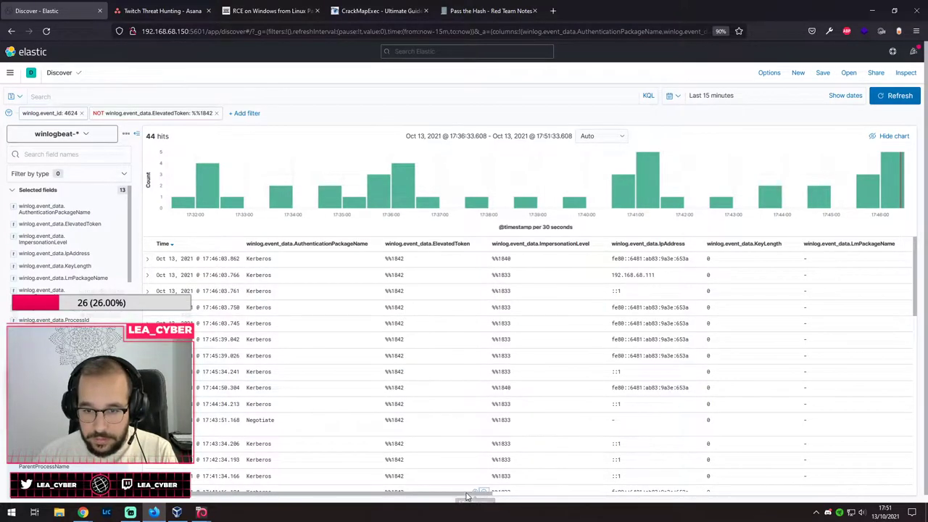
left_click(216, 113)
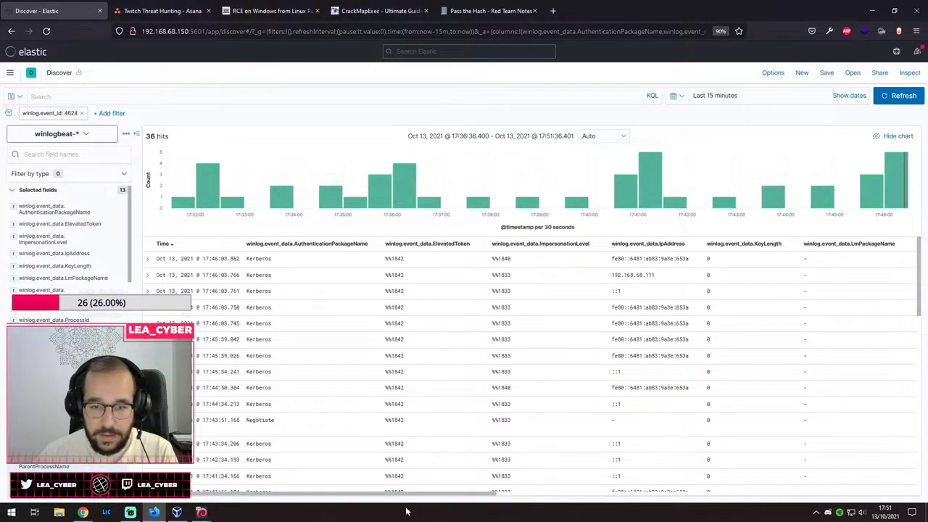
- Scroll across the Discover table and remove the ProcessId column, leaving 12 field columns
left_click_drag(441, 498, 904, 507)
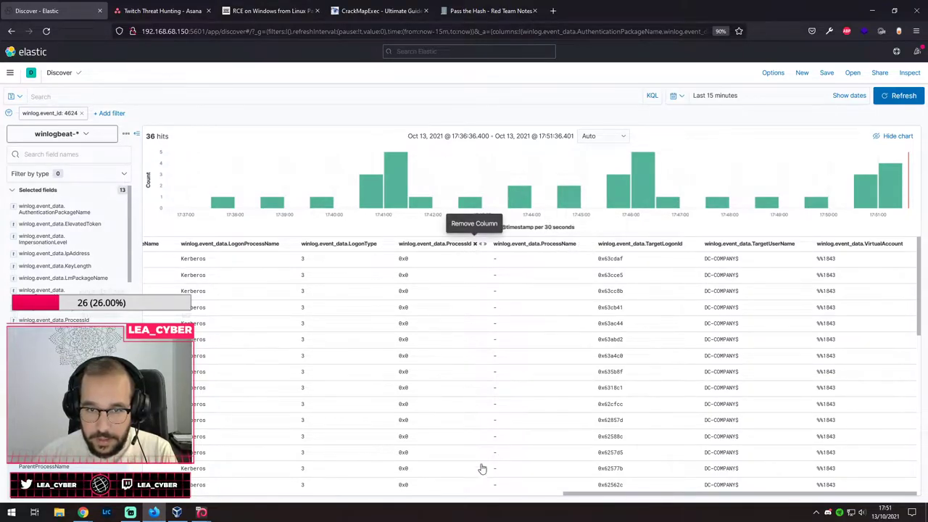
left_click_drag(603, 500, 217, 483)
scroll(500, 440, "down", 3)
scroll(505, 440, "down", 3)
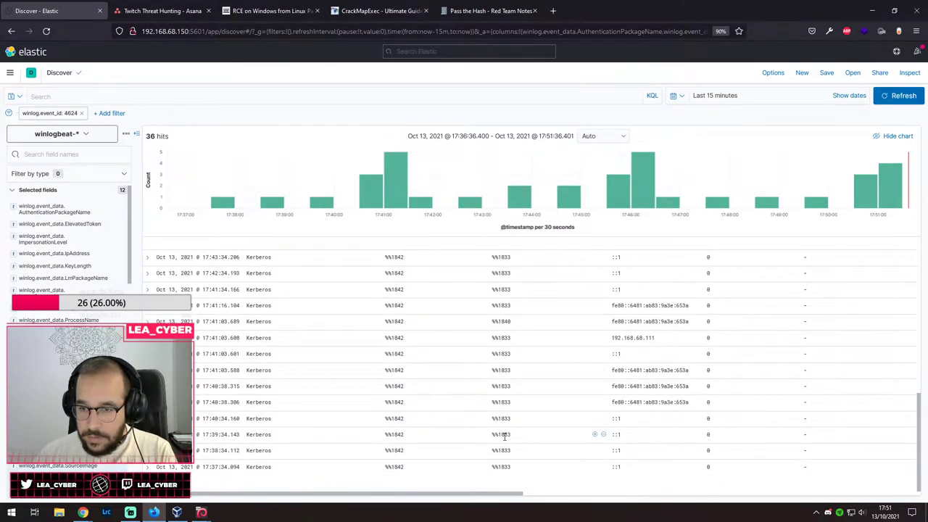
scroll(475, 458, "up", 6)
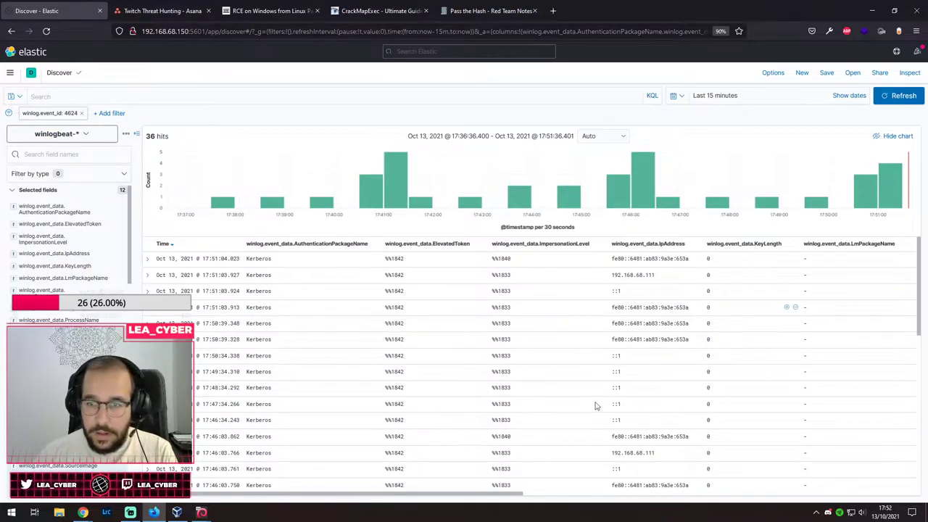
left_click_drag(479, 494, 578, 499)
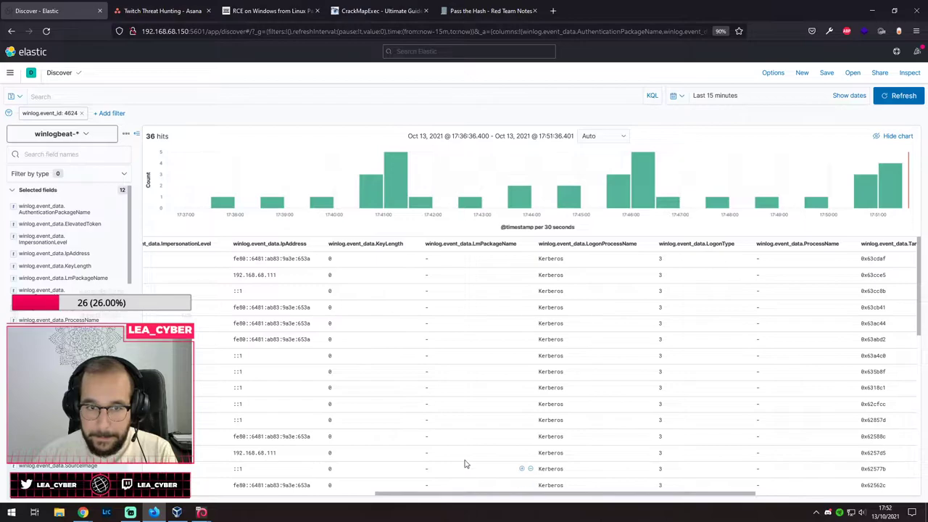
- Shift the TargetUserName and TargetLogonId columns left past ProcessName and LogonType
left_click_drag(491, 496, 653, 496)
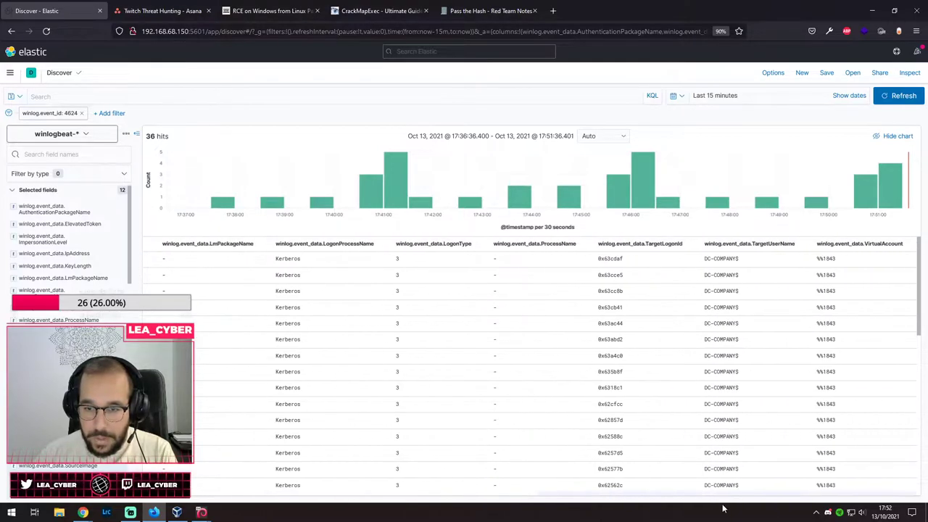
left_click(805, 246)
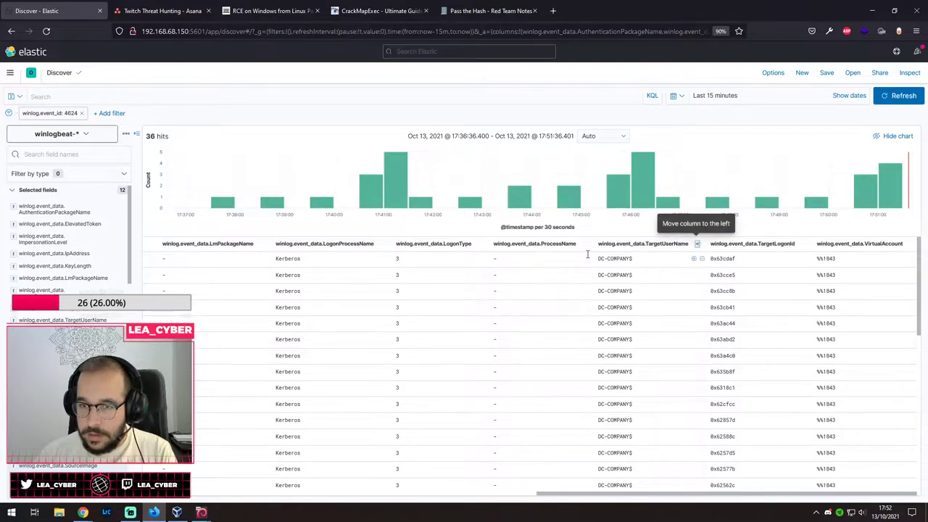
left_click(699, 247)
left_click(593, 246)
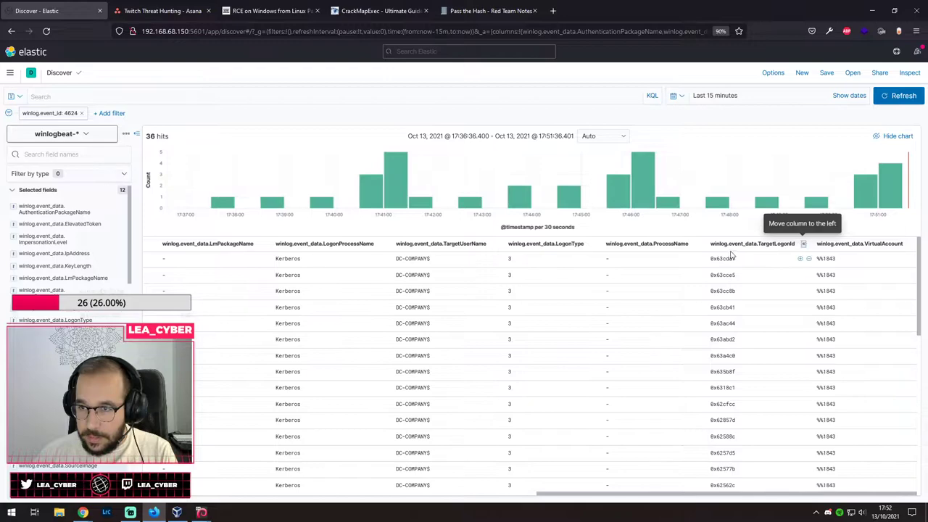
left_click(806, 247)
left_click(701, 246)
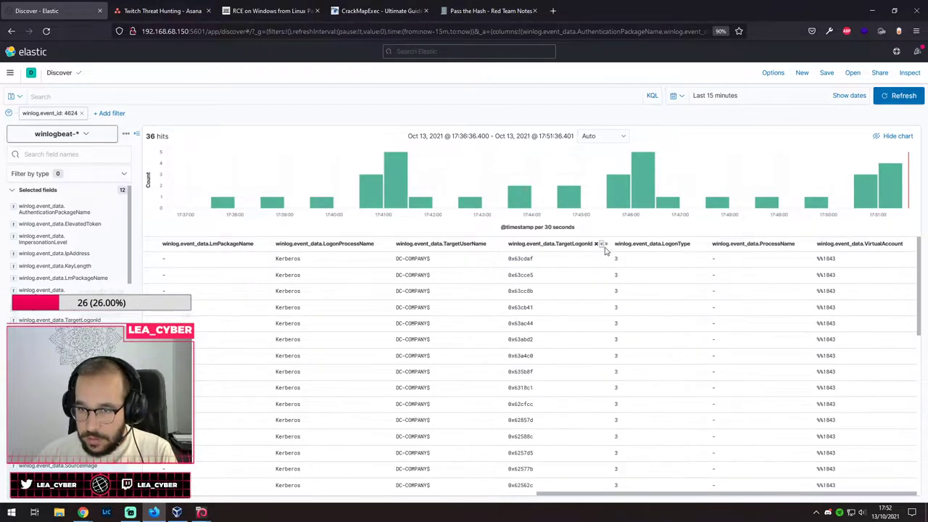
- Place TargetUserName then TargetLogonId right after LmPackageName, ahead of LogonProcessName
left_click(493, 244)
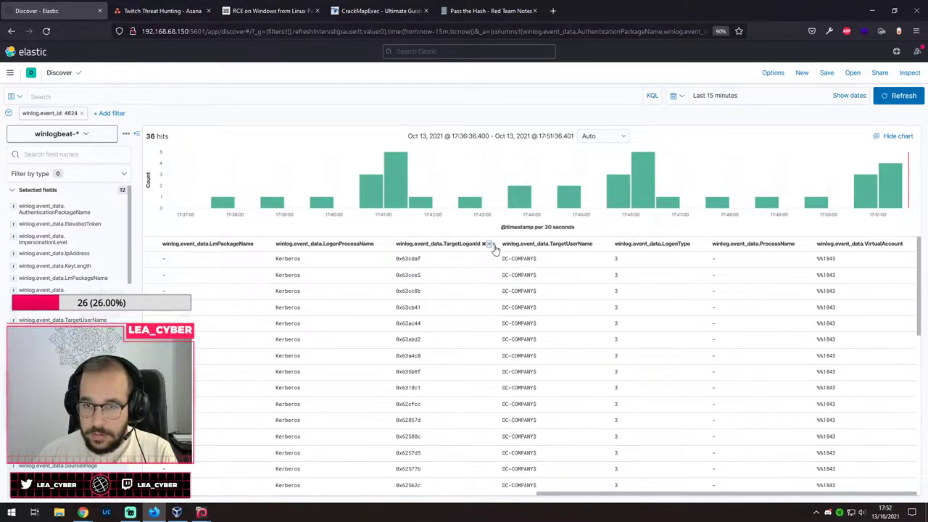
key("Return")
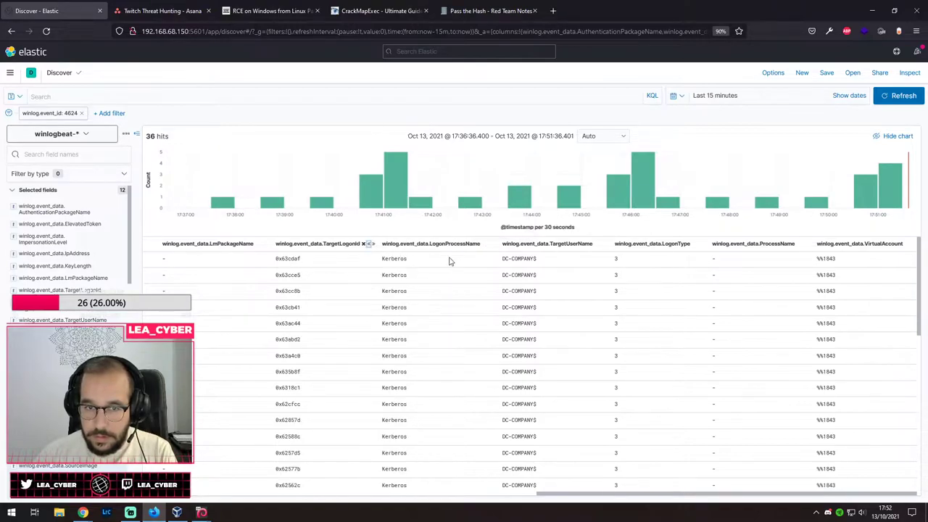
key("Return")
left_click(482, 245)
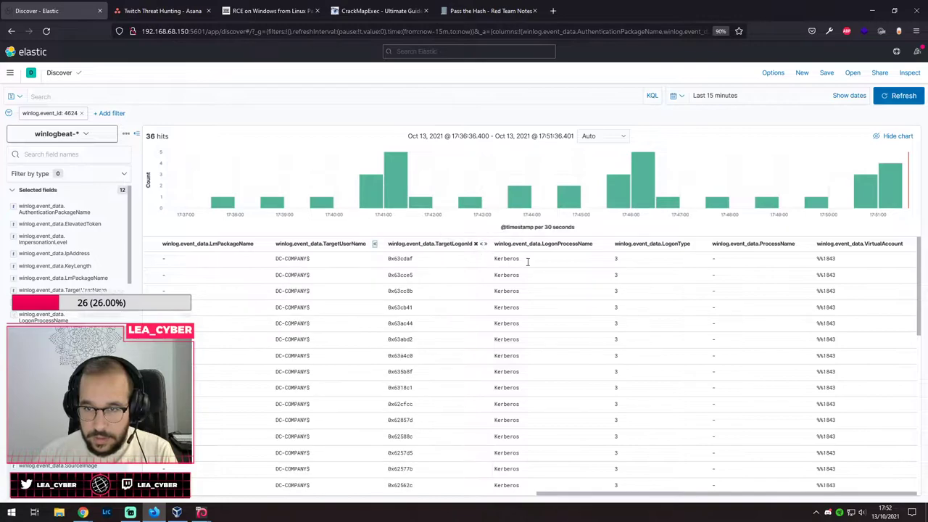
left_click(480, 245)
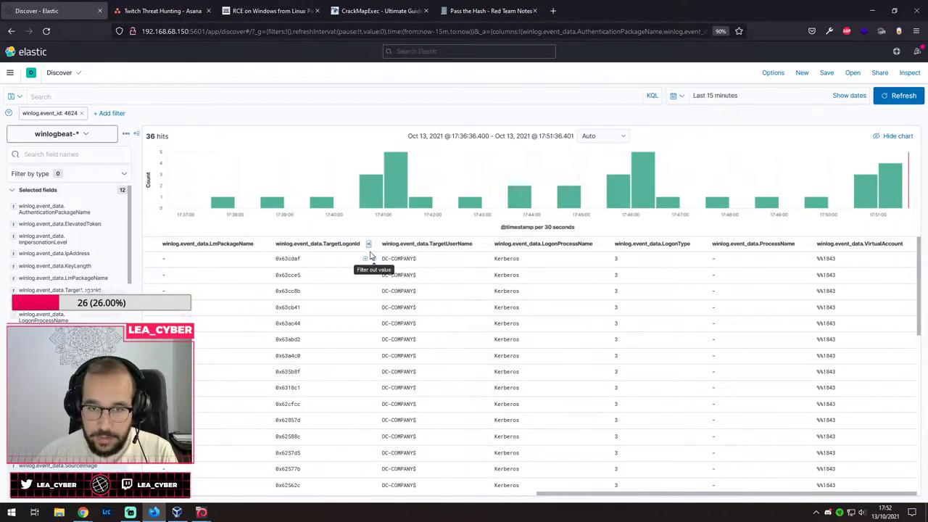
left_click(365, 245)
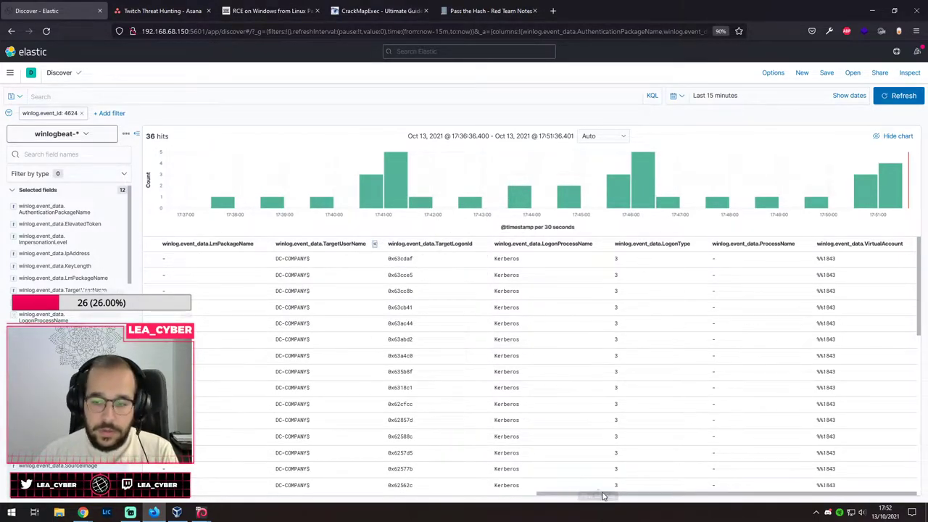
- Shift the TargetUserName and TargetLogonId columns left past LmPackageName and KeyLength so they directly follow IpAddress
mouse_move(603, 499)
left_mouse_down()
mouse_move(207, 500)
mouse_move(613, 493)
left_mouse_up()
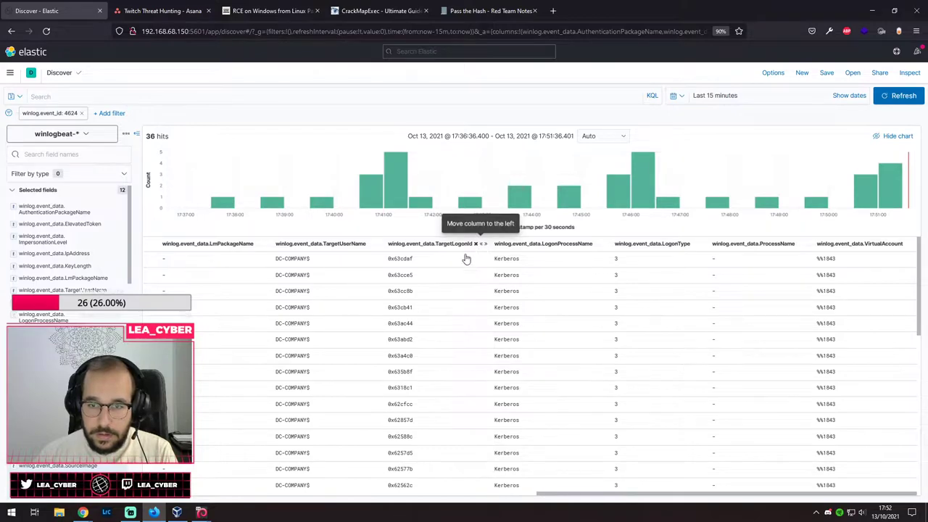
left_click(482, 247)
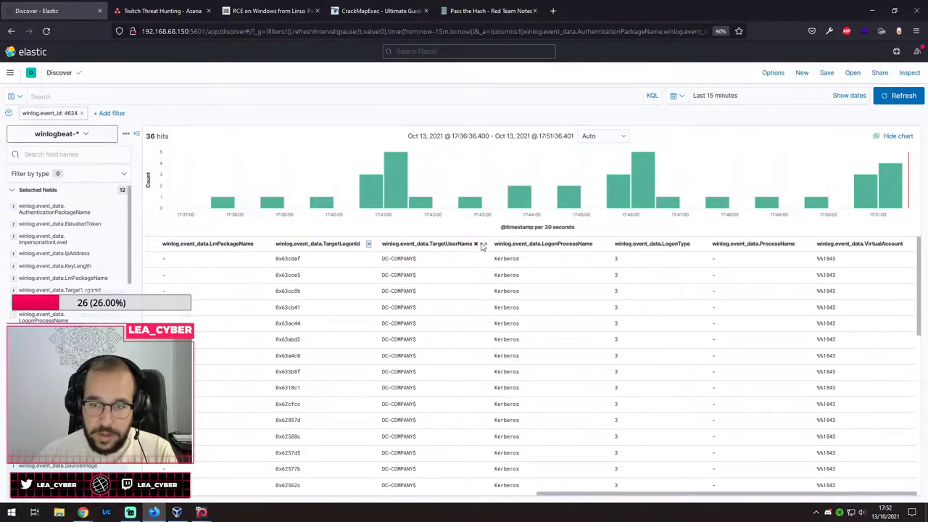
left_click(483, 246)
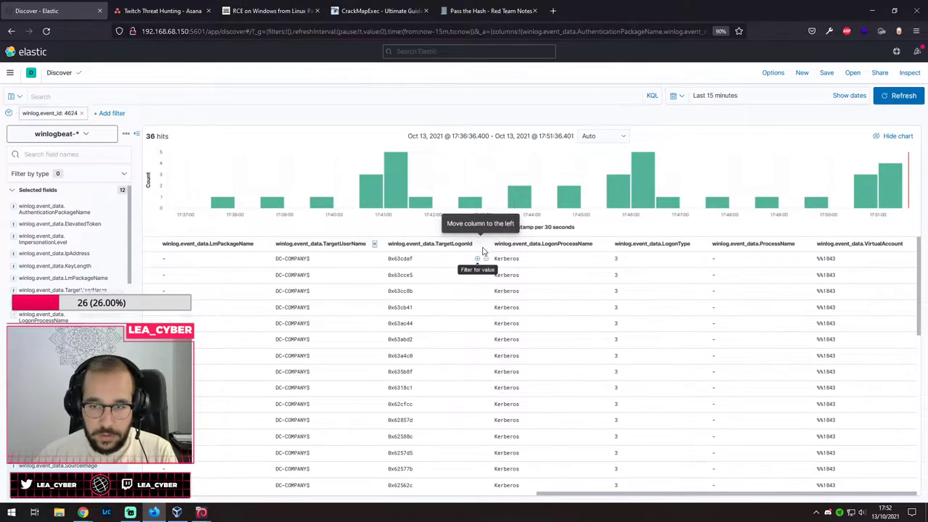
left_click(373, 244)
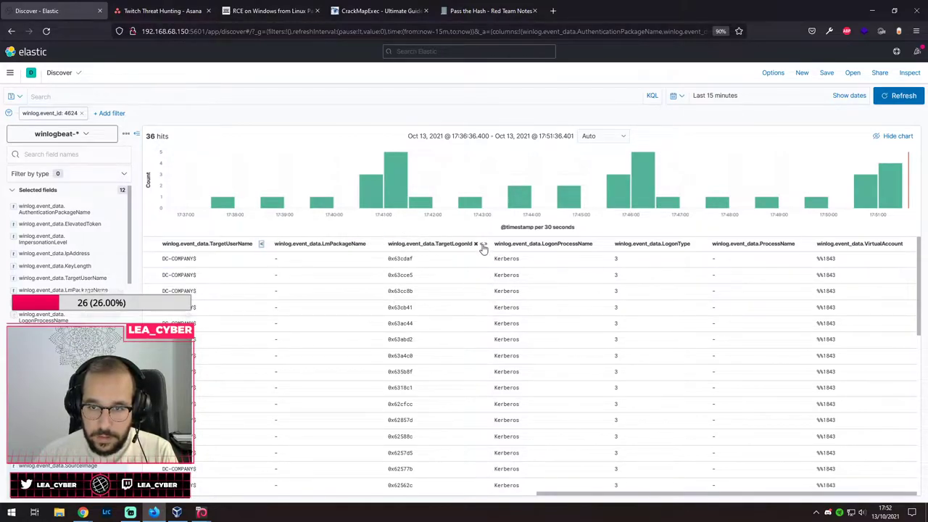
left_click(484, 246)
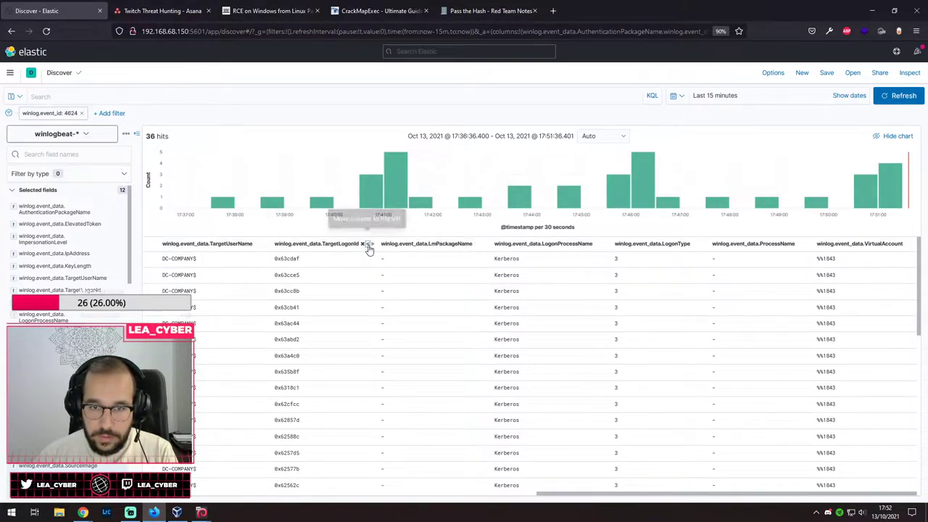
left_click(369, 247)
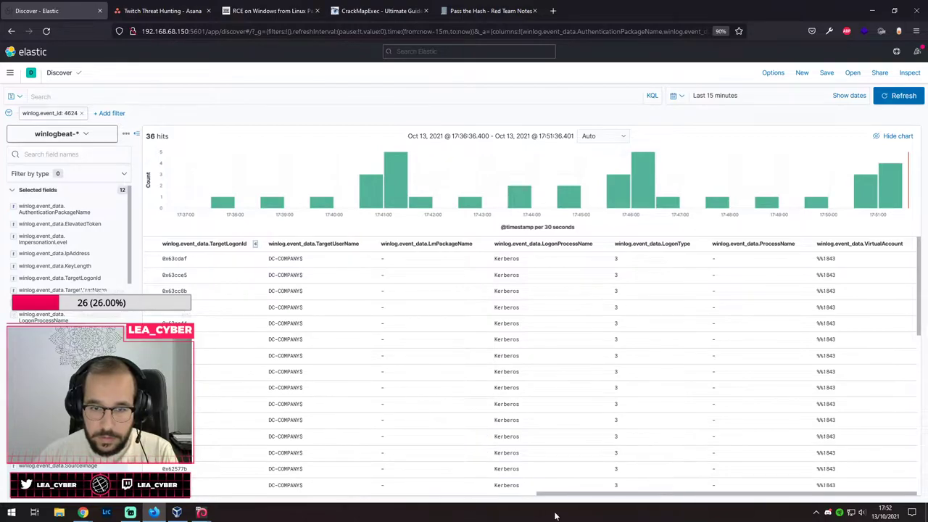
left_click_drag(559, 496, 247, 483)
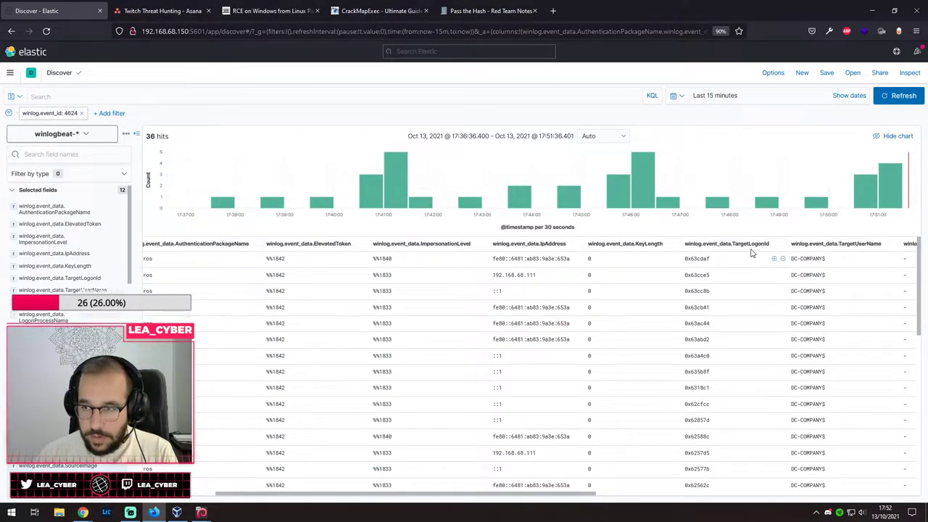
left_click(777, 245)
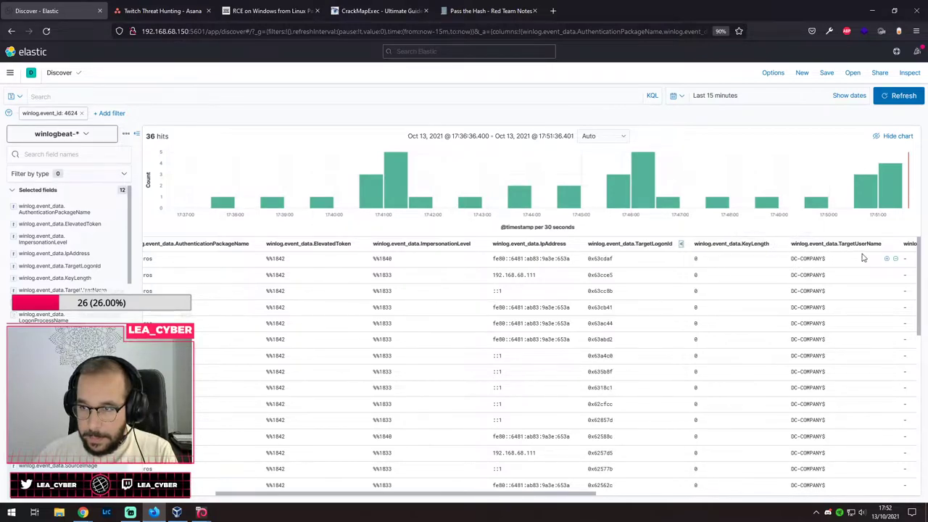
left_click(889, 244)
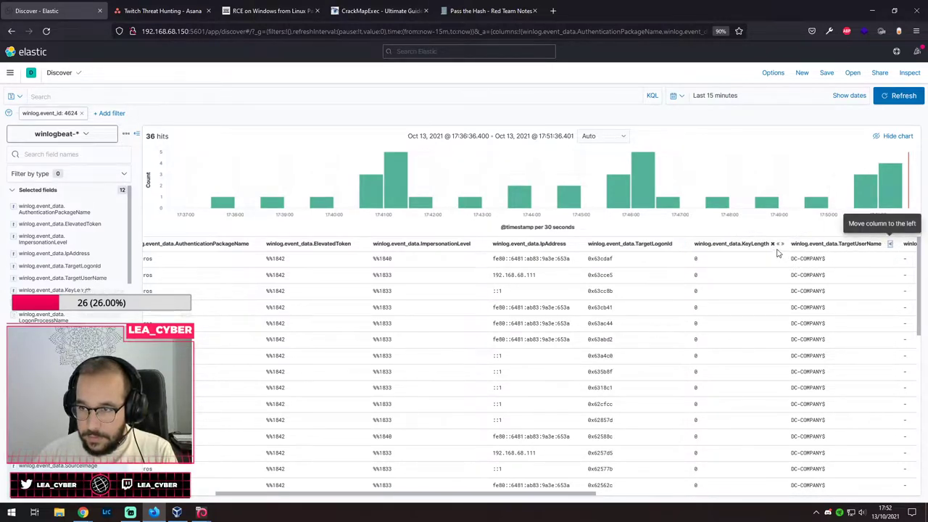
left_click(791, 244)
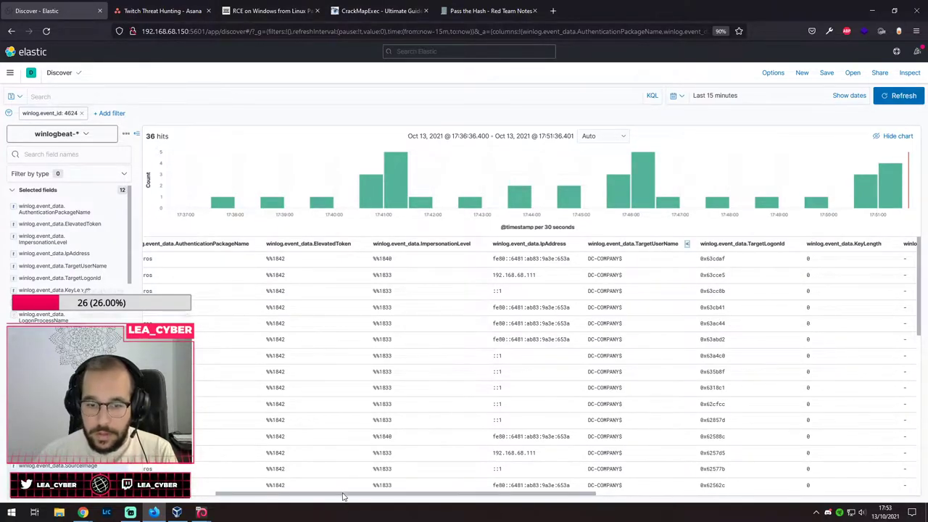
- Switch to the Kali Linux VM in VirtualBox, showing its login screen
left_click_drag(340, 495, 222, 495)
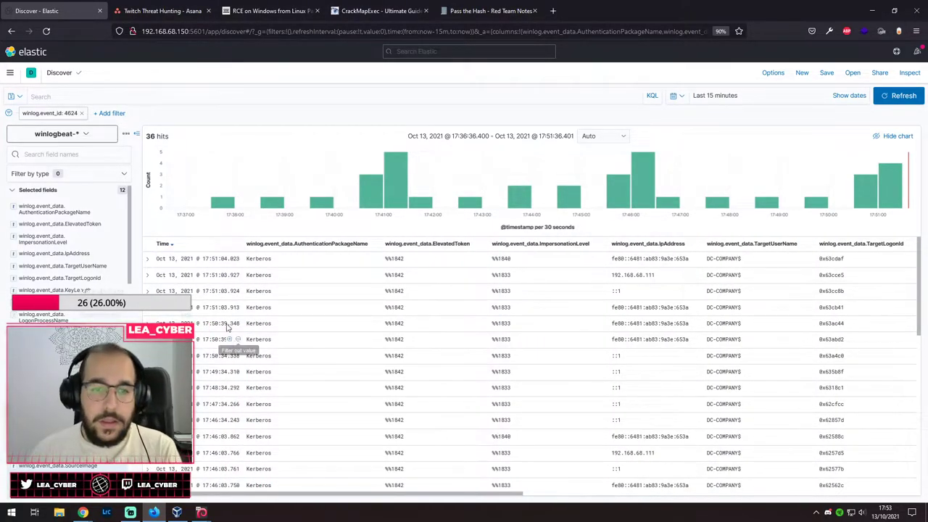
mouse_move(176, 512)
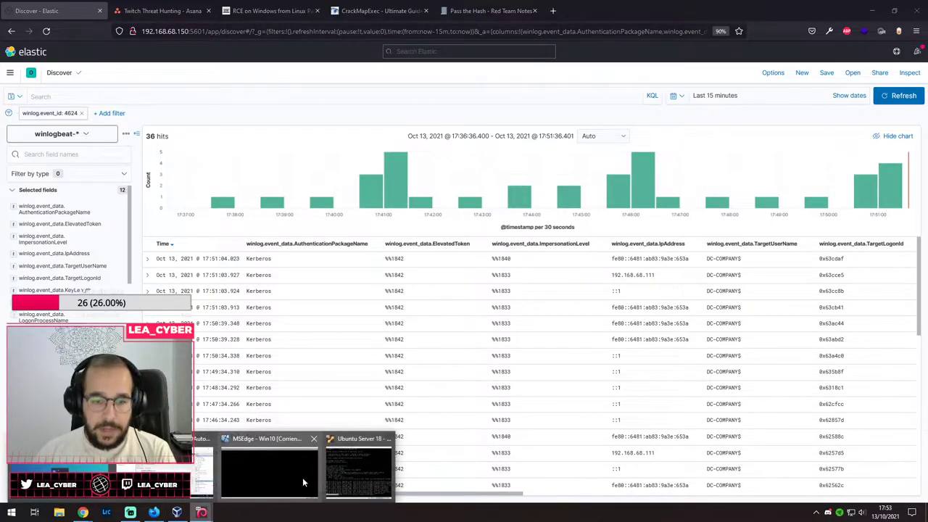
left_click(330, 435)
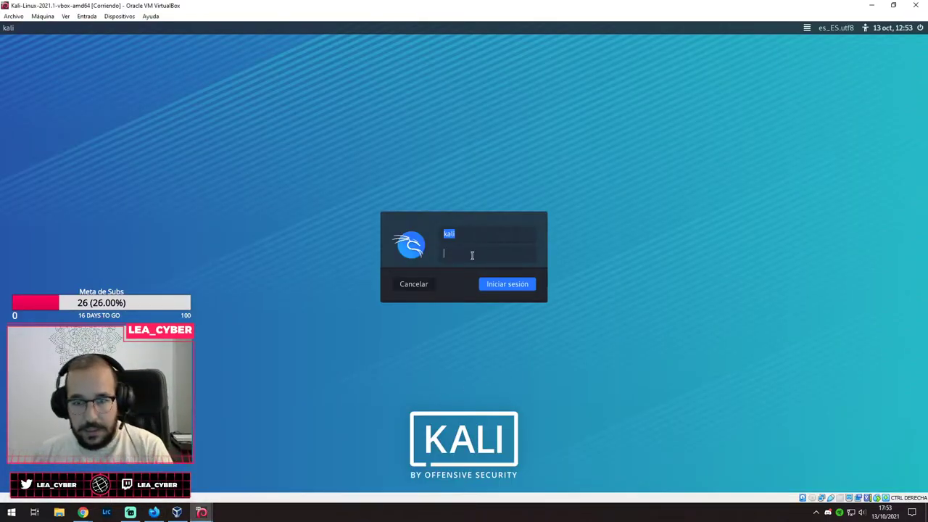
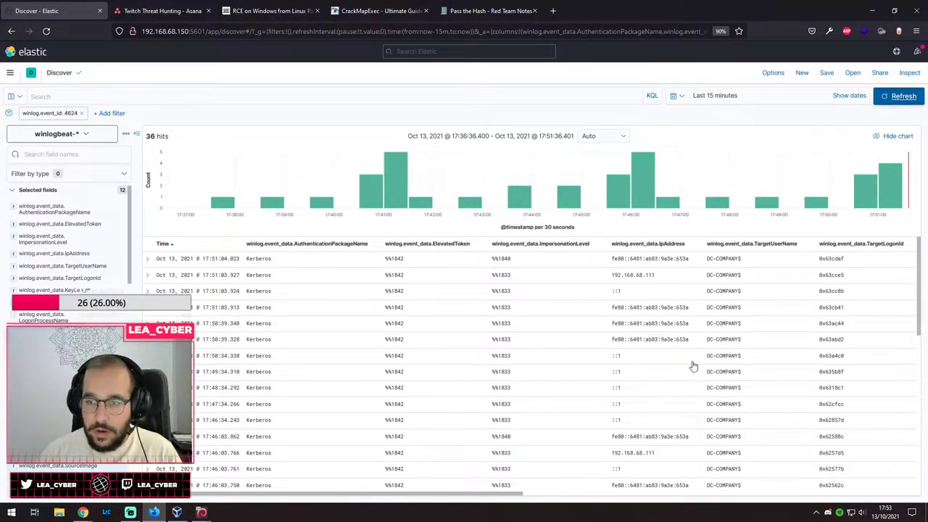
- Open the Win10 VM from the taskbar preview, then minimize it to return to Discover's 41 hits
mouse_move(534, 177)
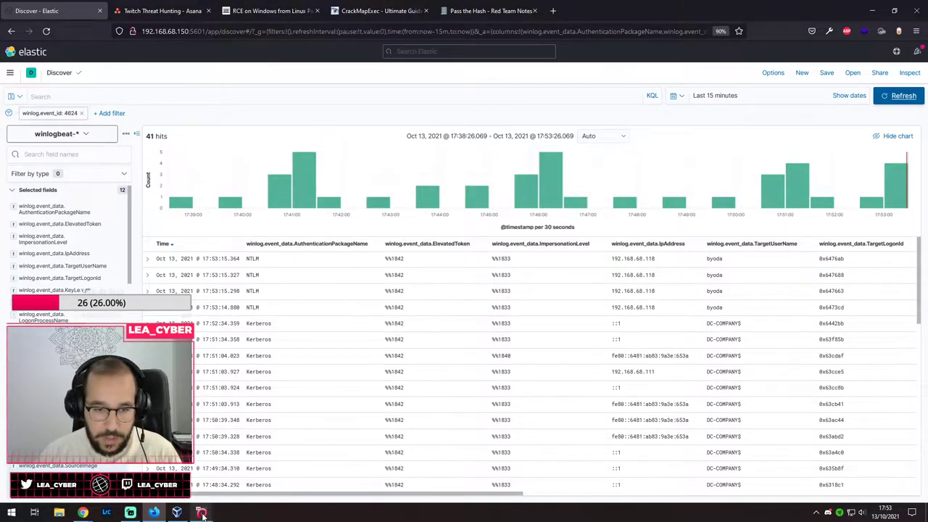
mouse_move(201, 513)
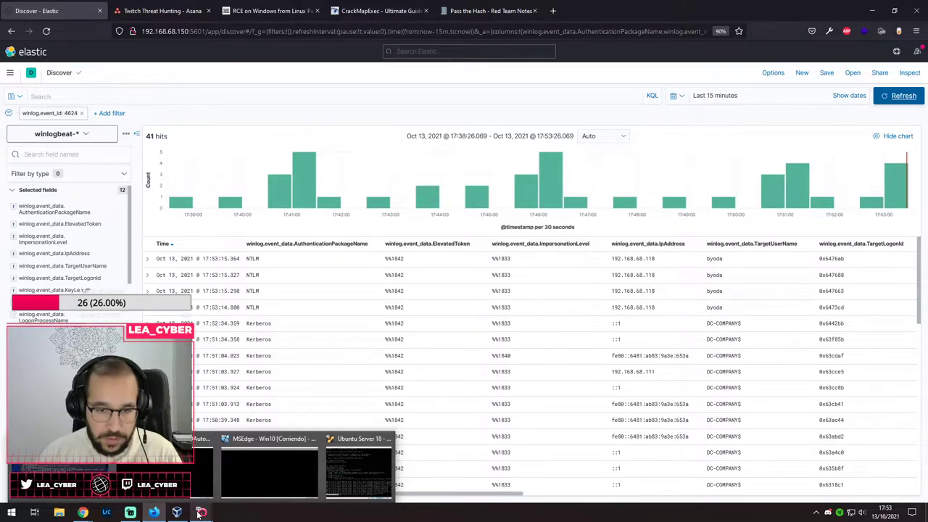
left_click(269, 469)
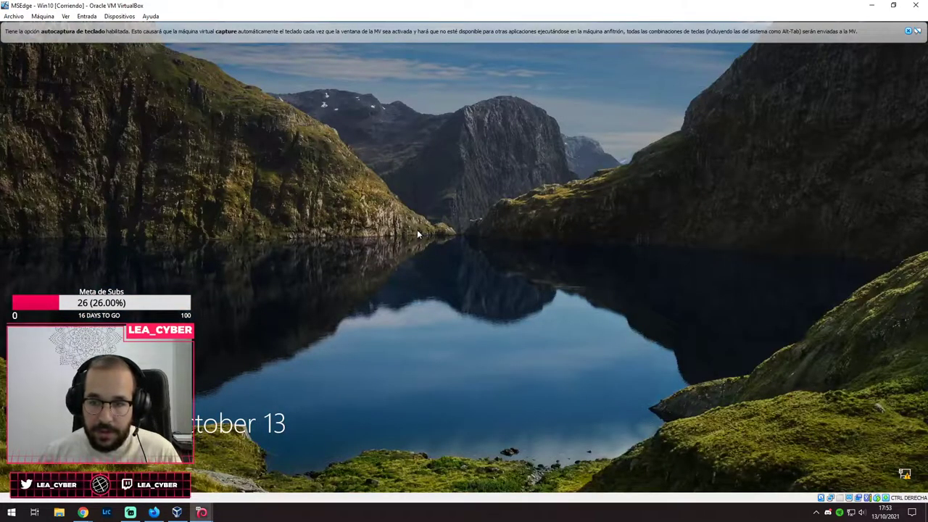
left_click(201, 513)
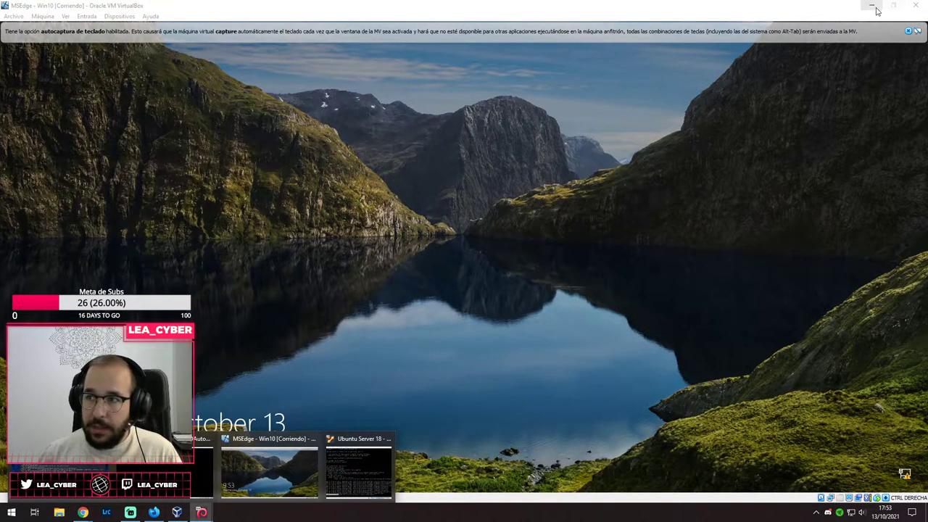
left_click(877, 10)
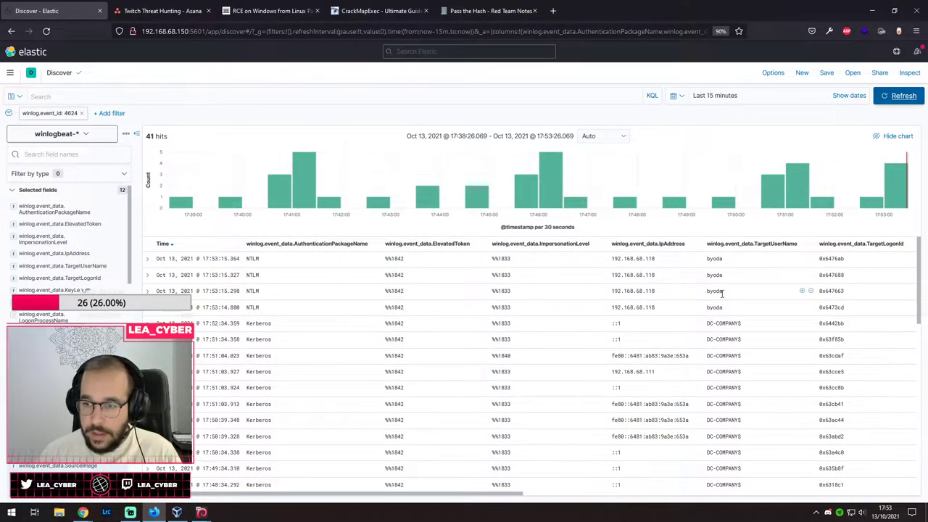
- Scroll the table to inspect KeyLength, LmPackageName and LogonType, then refresh the last 15 minutes
left_click_drag(518, 497, 470, 462)
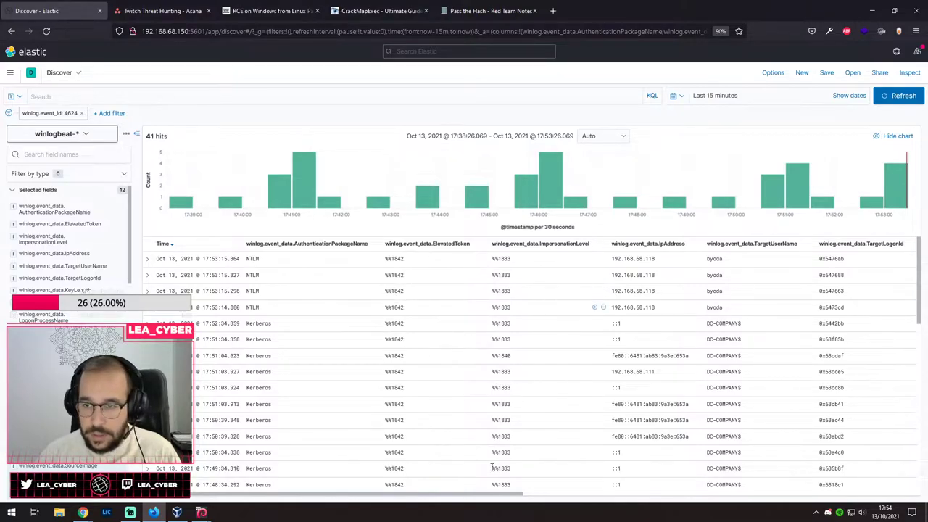
left_click_drag(468, 500, 611, 483)
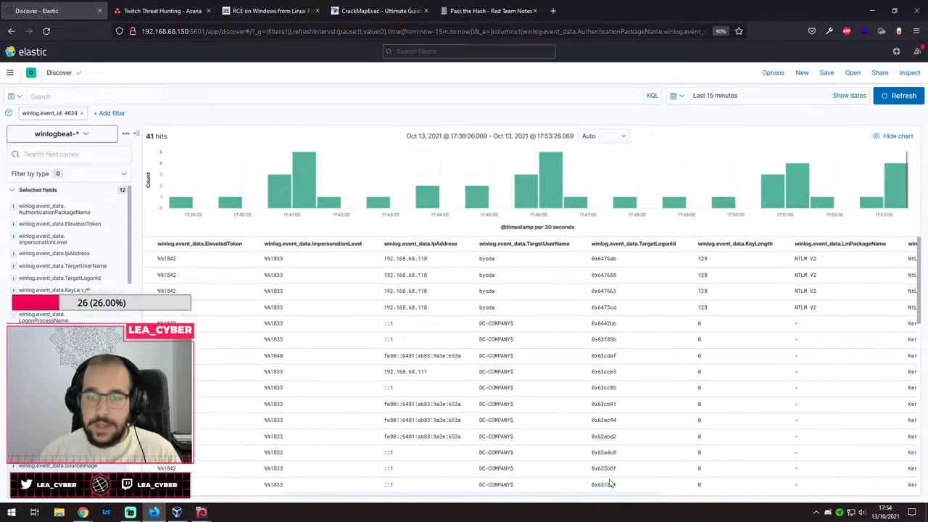
left_click_drag(610, 483, 915, 487)
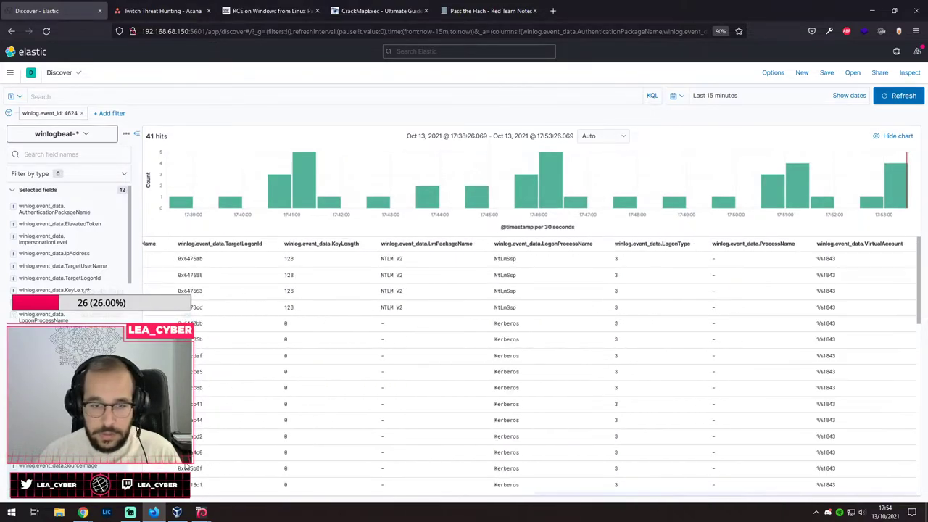
left_click_drag(573, 500, 227, 498)
left_click(896, 95)
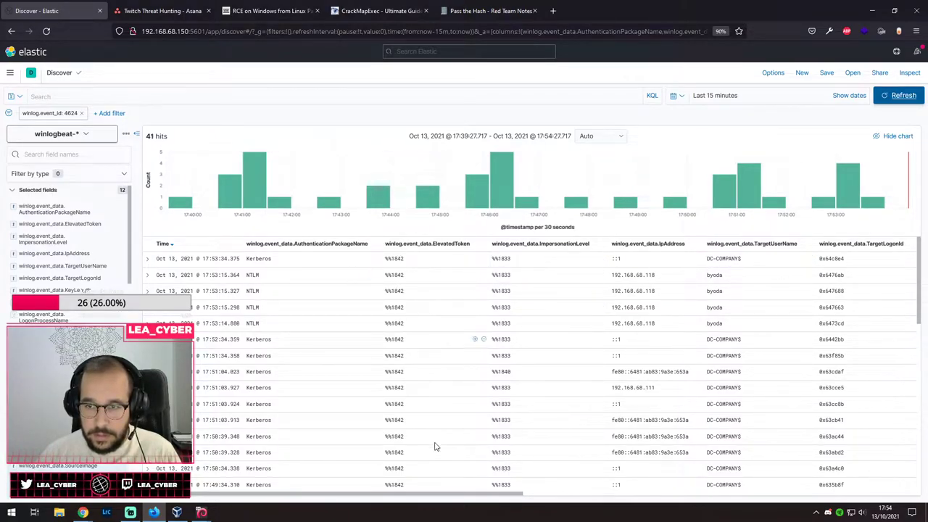
- Unlock the MSEdge - Win10 VM and sign in with the local account password
mouse_move(201, 513)
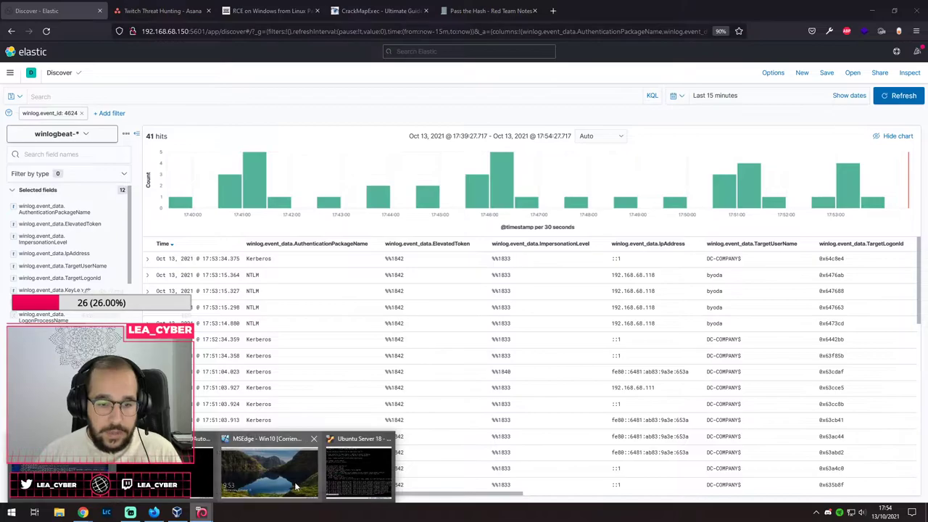
left_click(264, 464)
left_click(439, 395)
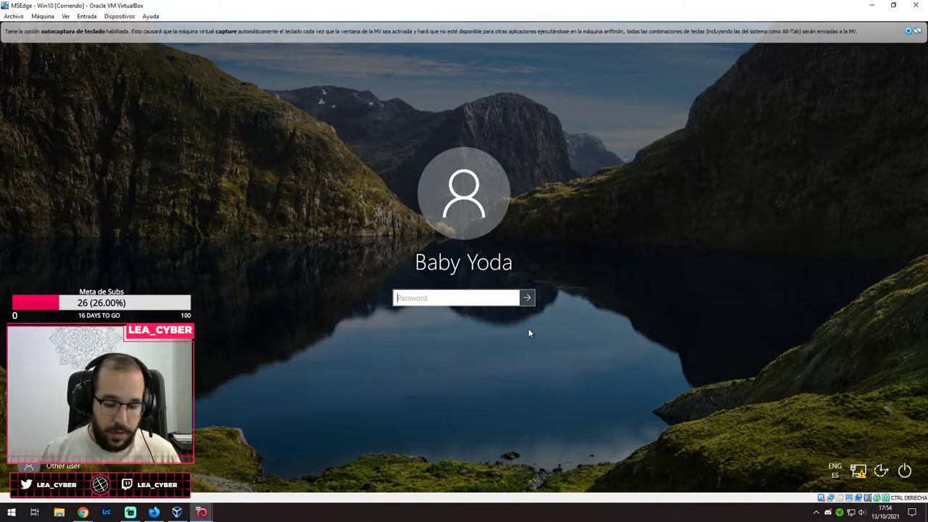
type("*****")
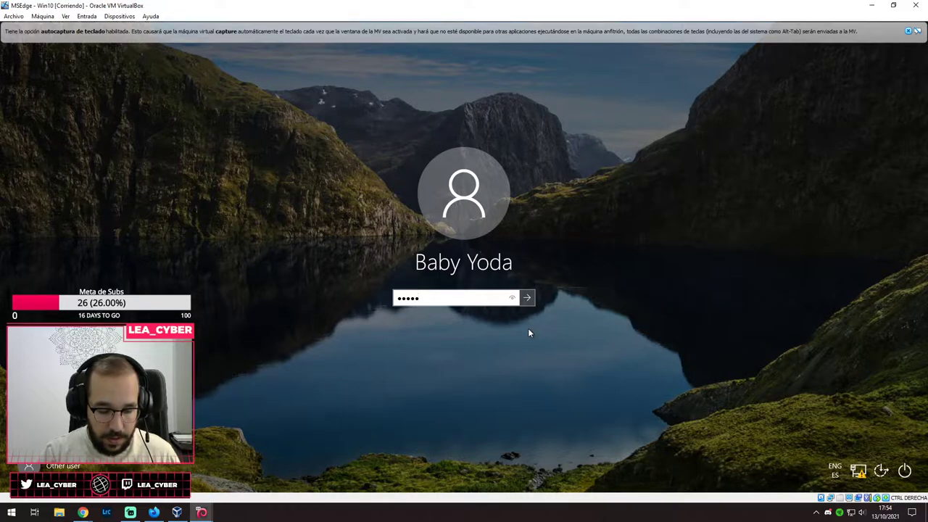
type("***")
key("Return")
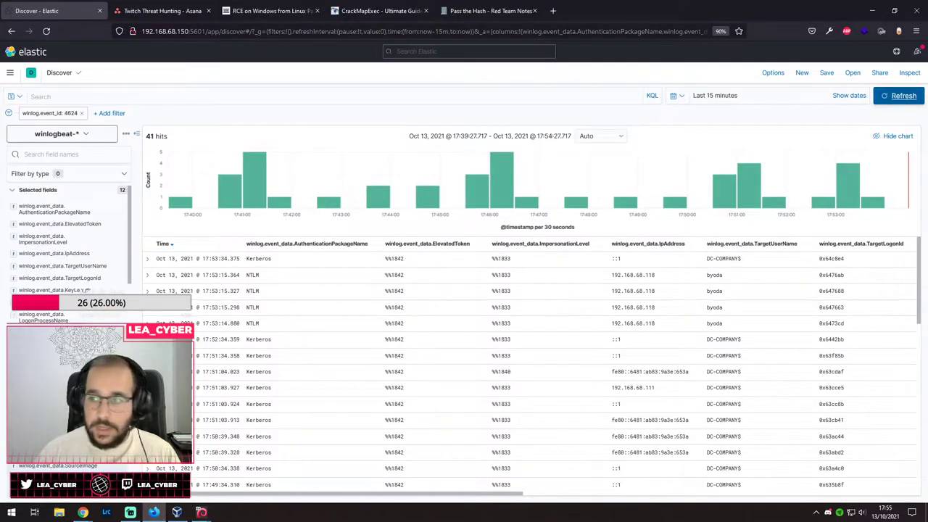
- Refresh Discover repeatedly until 42 hits show, topped by Kerberos logons at 17:55:39
left_click(897, 100)
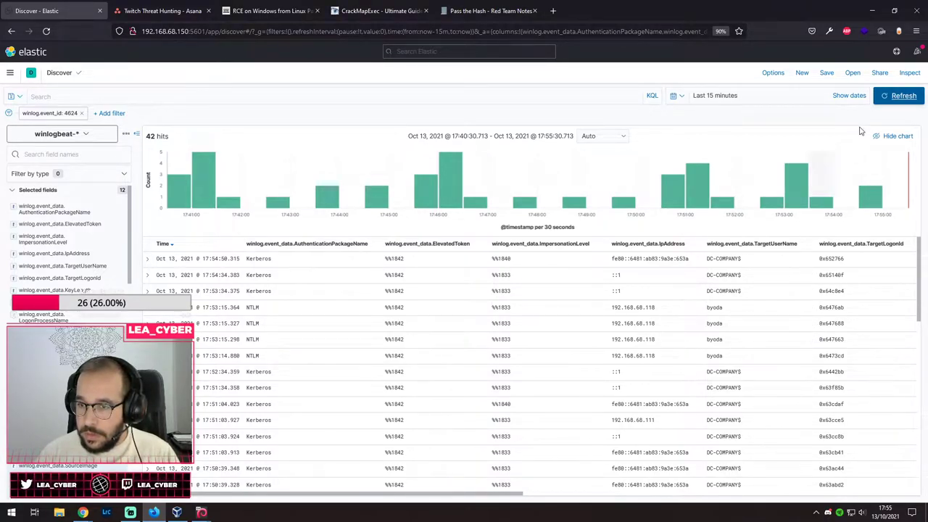
left_click(905, 98)
left_click(904, 101)
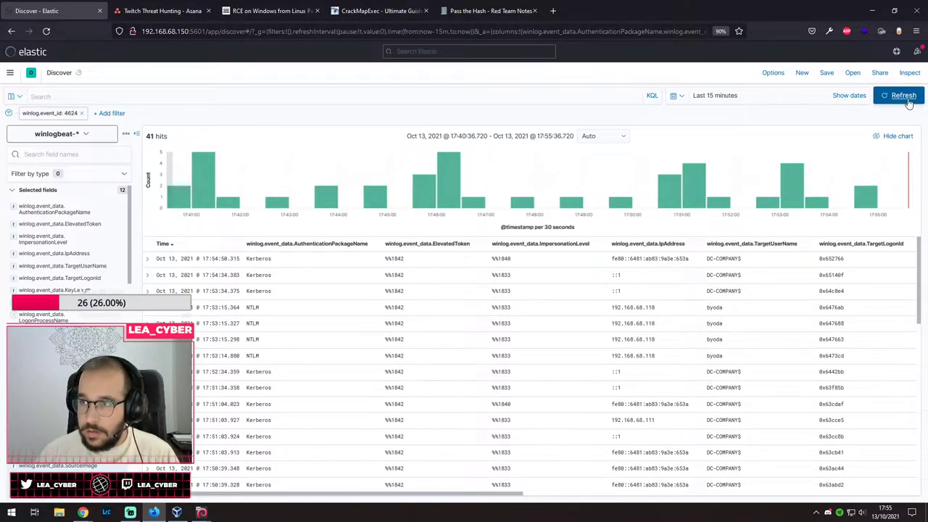
left_click(905, 102)
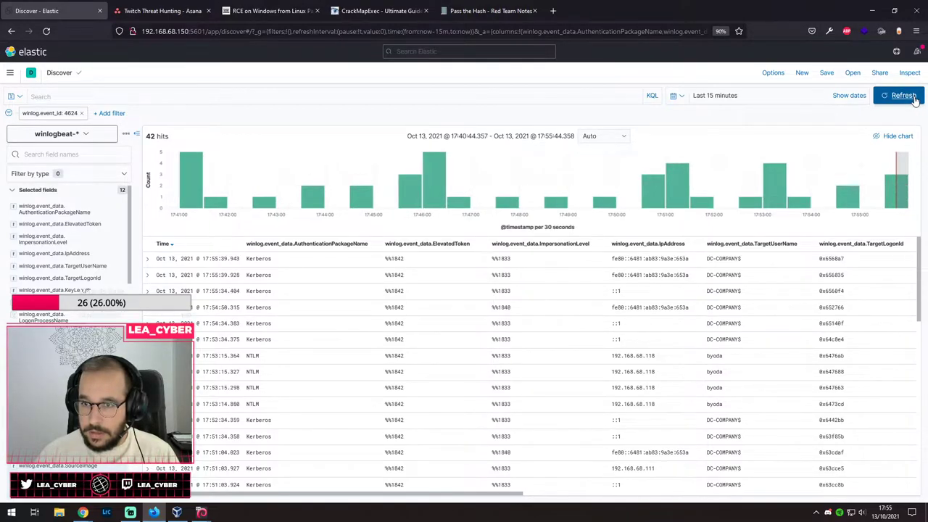
left_click(915, 101)
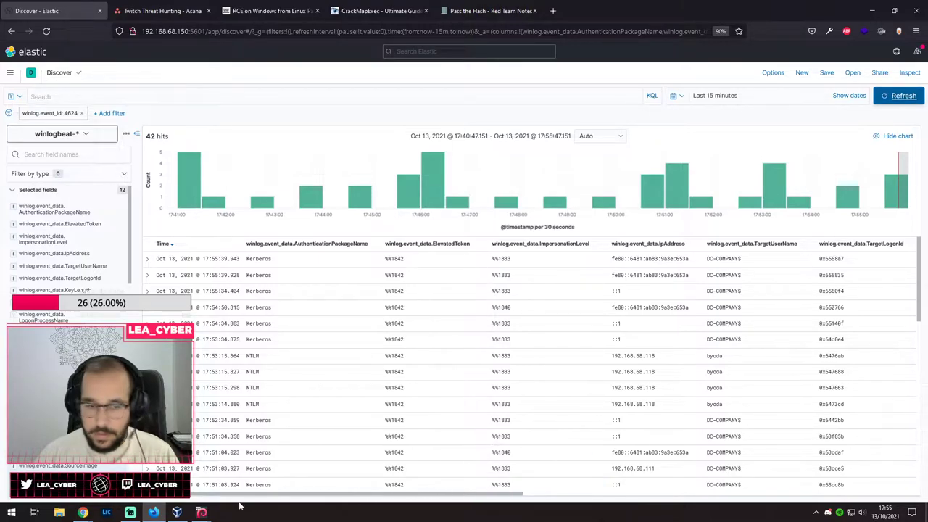
- Launch Command Prompt in the Win10 VM, run whoami to check the domain user, then return to Discover
mouse_move(202, 512)
left_click(285, 475)
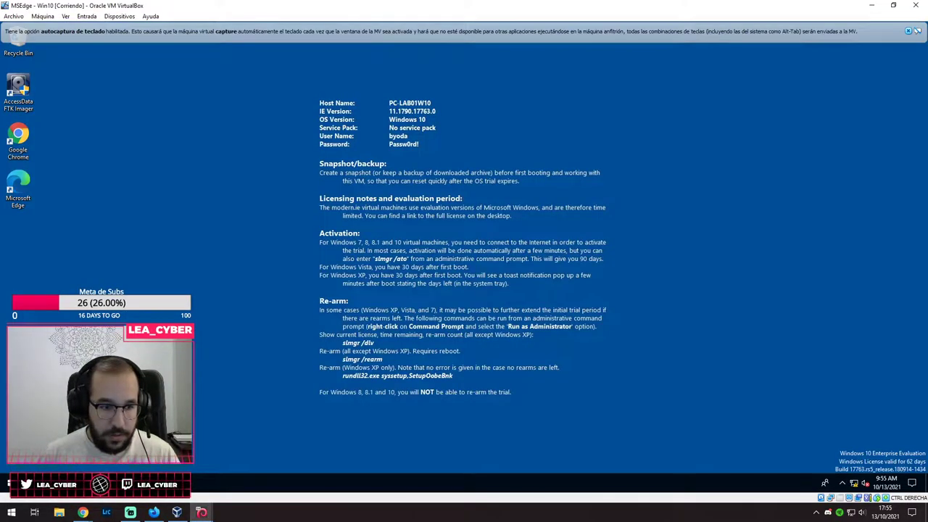
key("super")
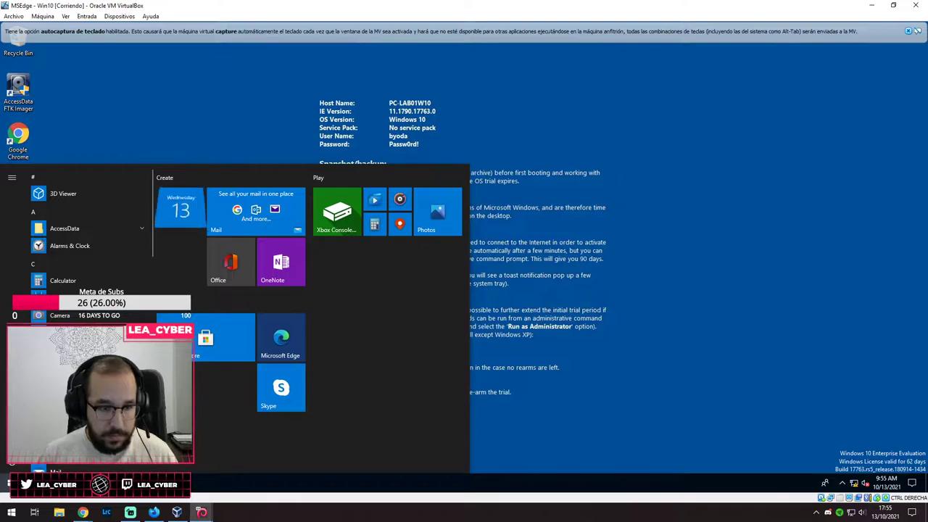
type("cmd")
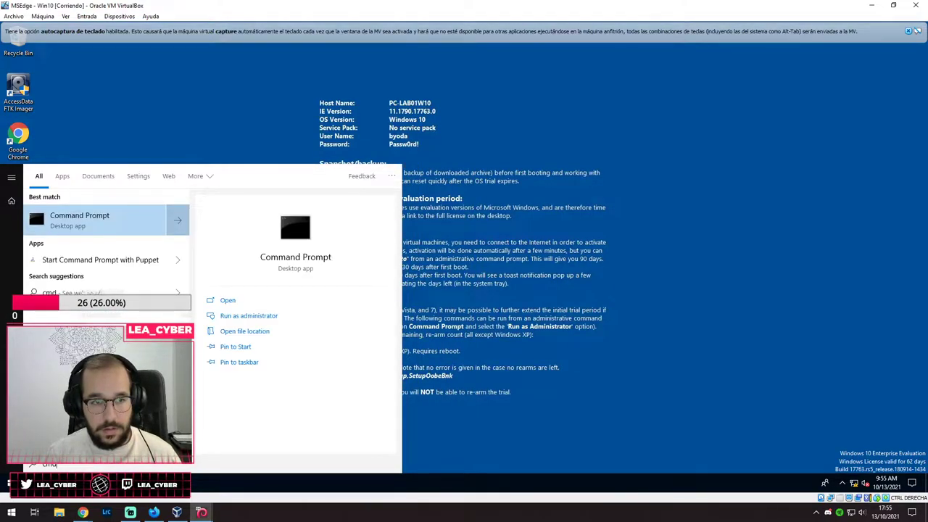
key("Return")
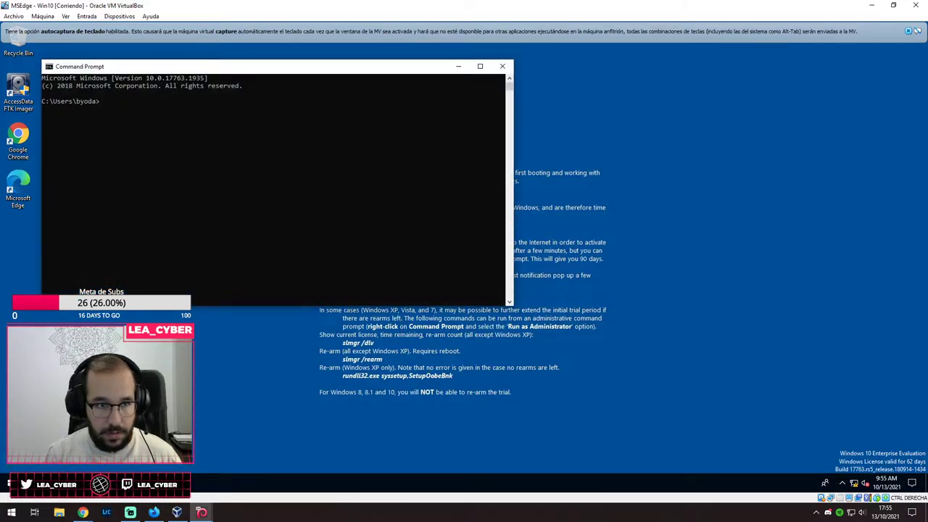
type("whopami")
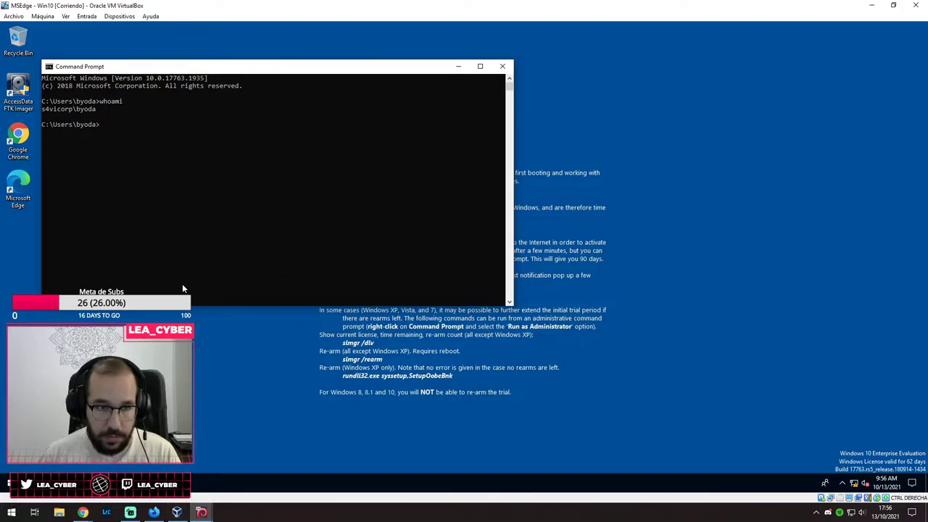
left_click(154, 513)
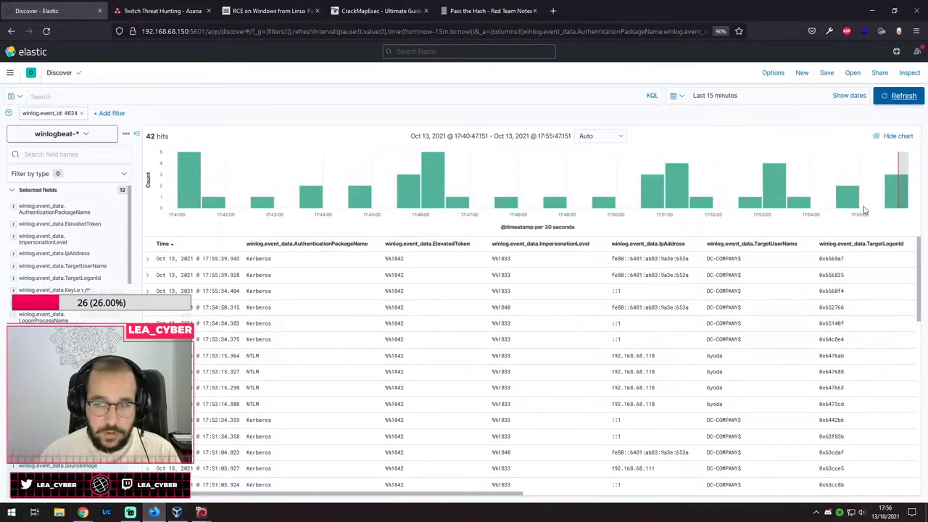
- Refresh Discover to show logons up to 17:56:04, then bring up the VirtualBox Manager
left_click(903, 97)
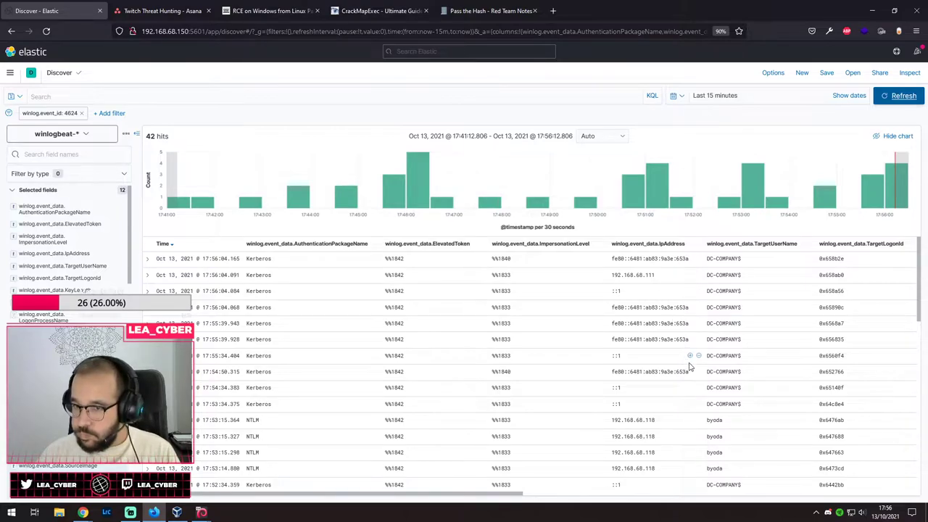
mouse_move(202, 512)
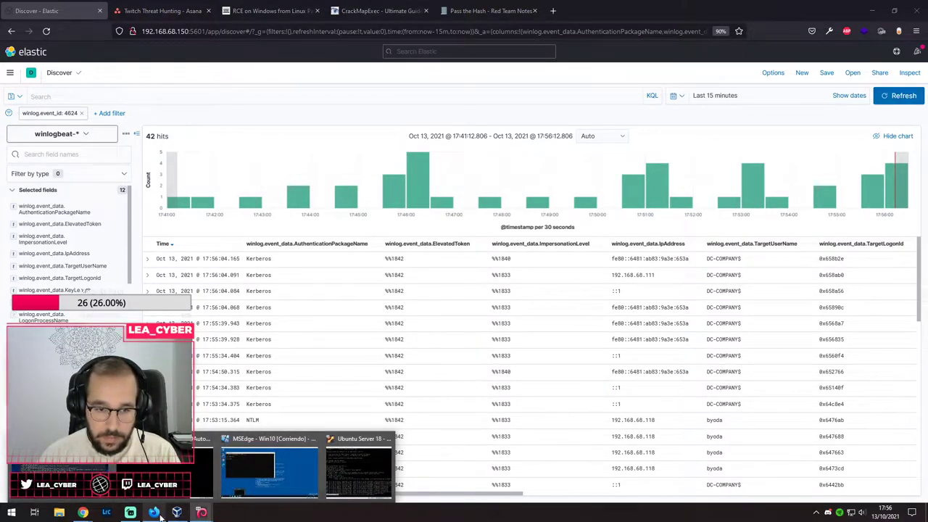
left_click(167, 464)
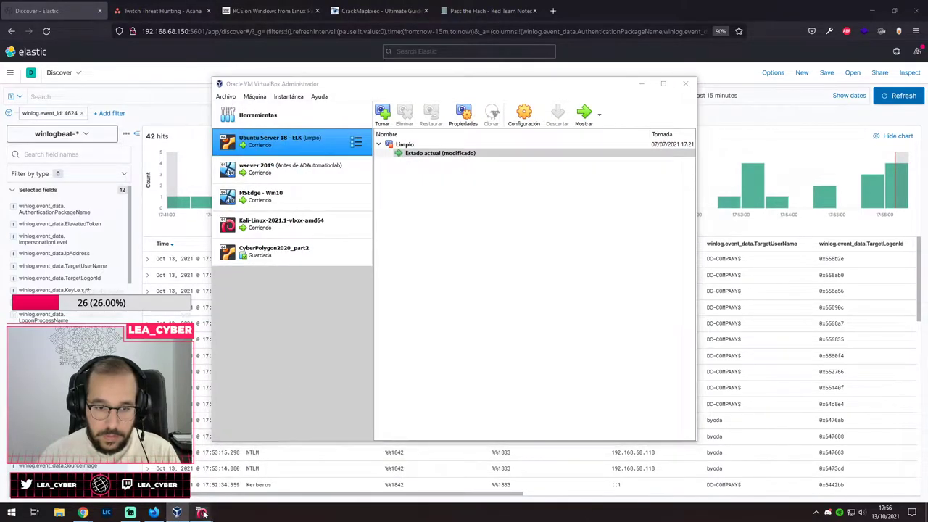
- Switch to the wserver 2019 VM and send Ctrl+Alt+Del to reach the Administrator sign-in
mouse_move(202, 512)
left_click(265, 485)
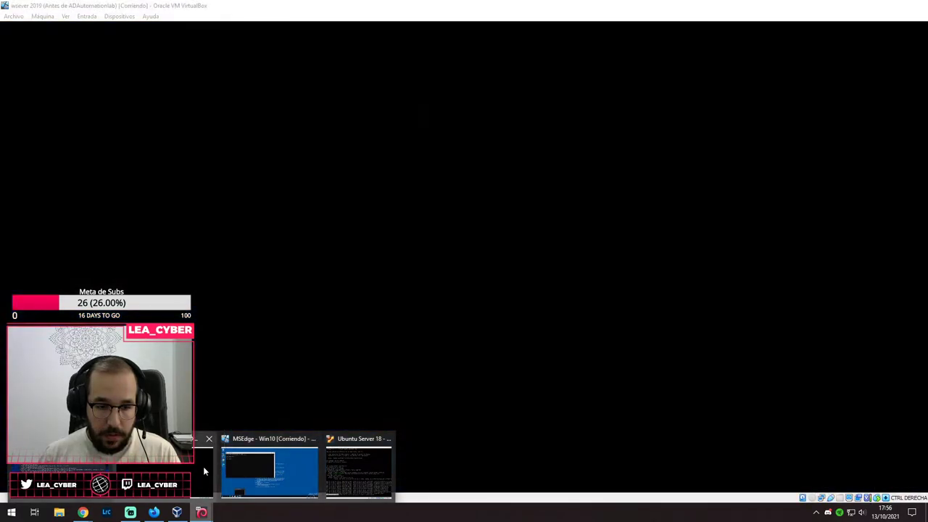
left_click(203, 466)
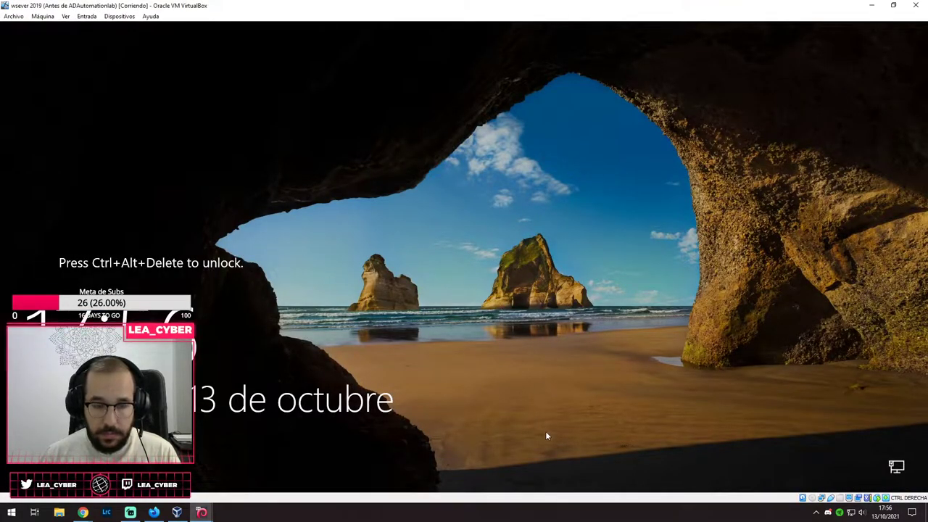
key("ctrl+Delete")
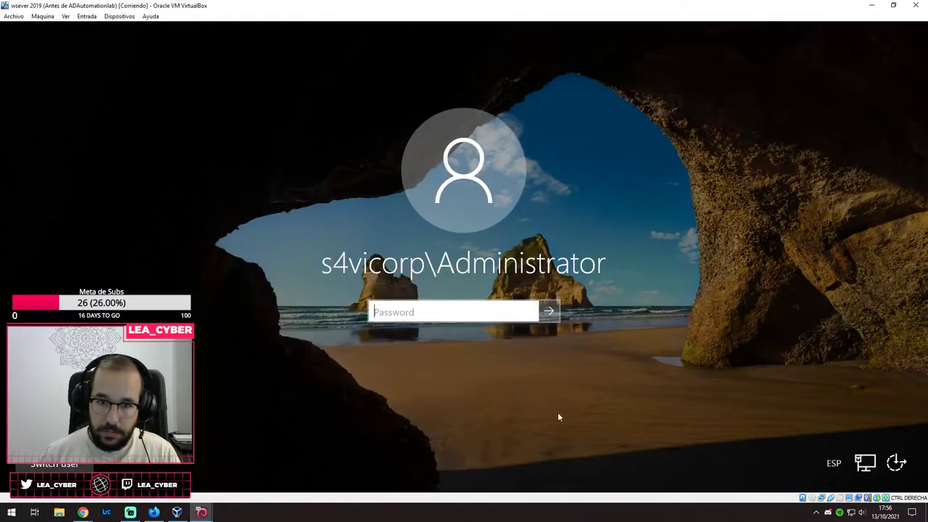
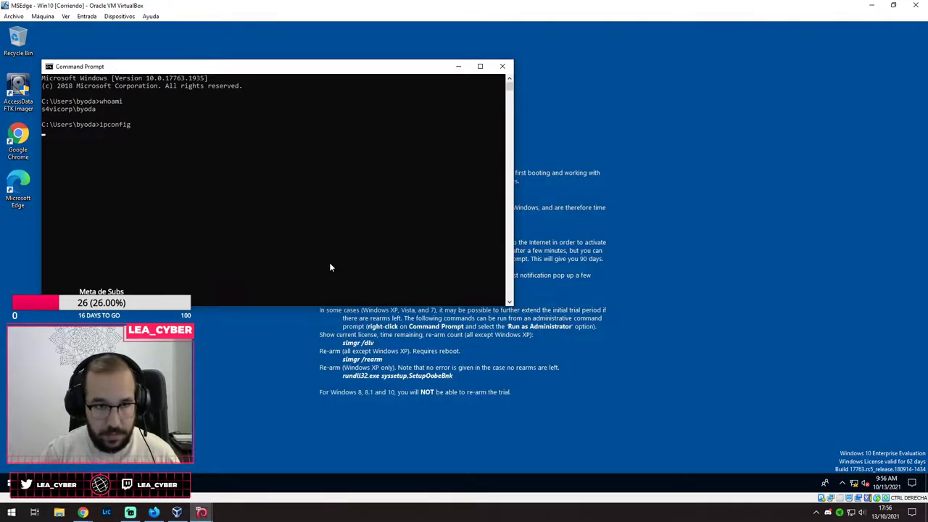
- Run ipconfig in the VM to show IPv4 192.168.68.117, then return to Elastic Discover in Firefox
key("Return")
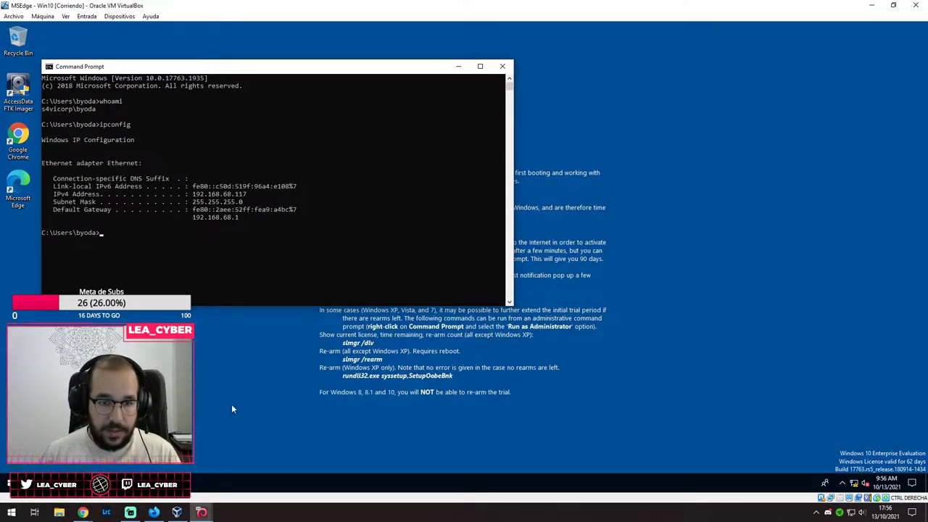
left_click(177, 512)
left_click(154, 513)
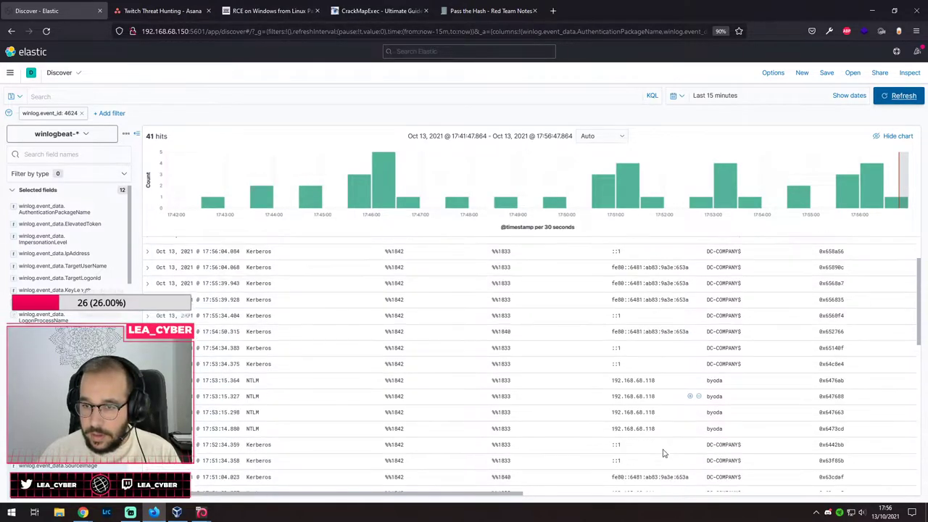
- Refresh the last-15-minutes event 4624 results until NTLM logons from 192.168.68.118 appear
scroll(661, 451, "down", 5)
scroll(665, 453, "up", 3)
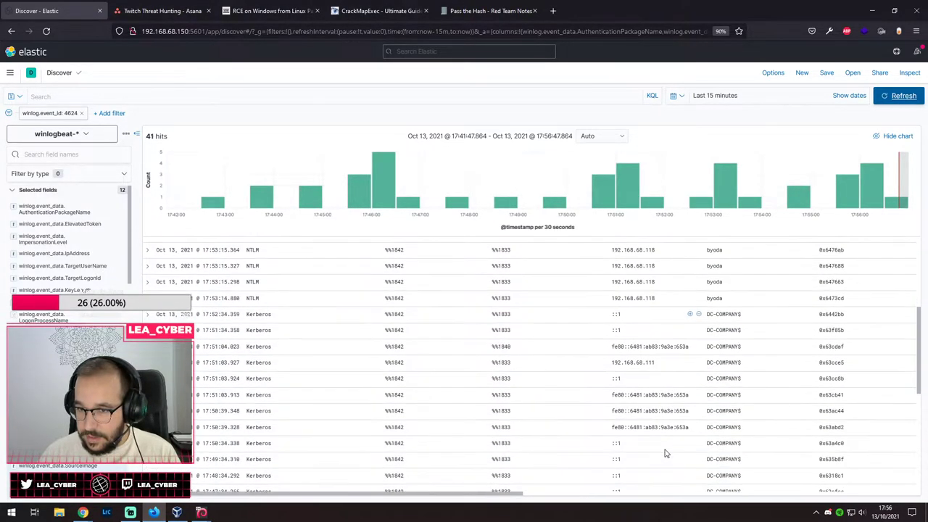
scroll(670, 453, "up", 3)
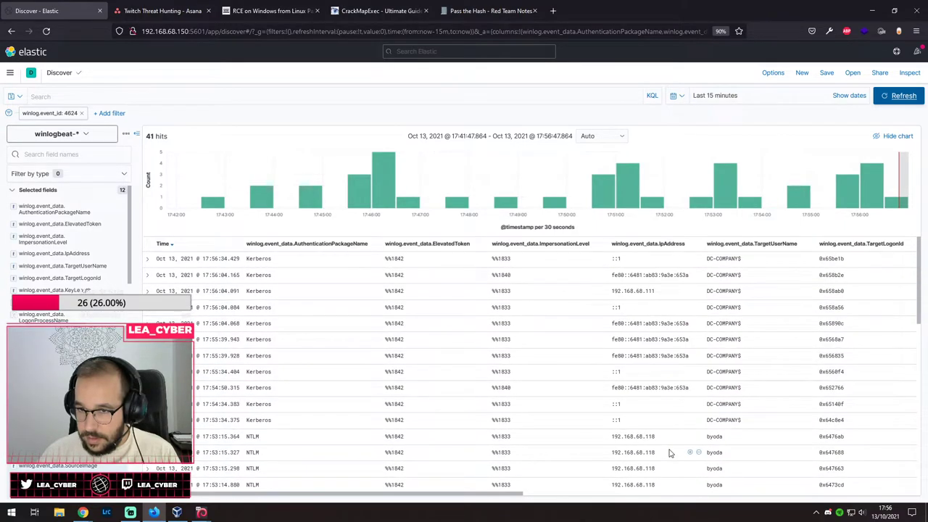
left_click(902, 98)
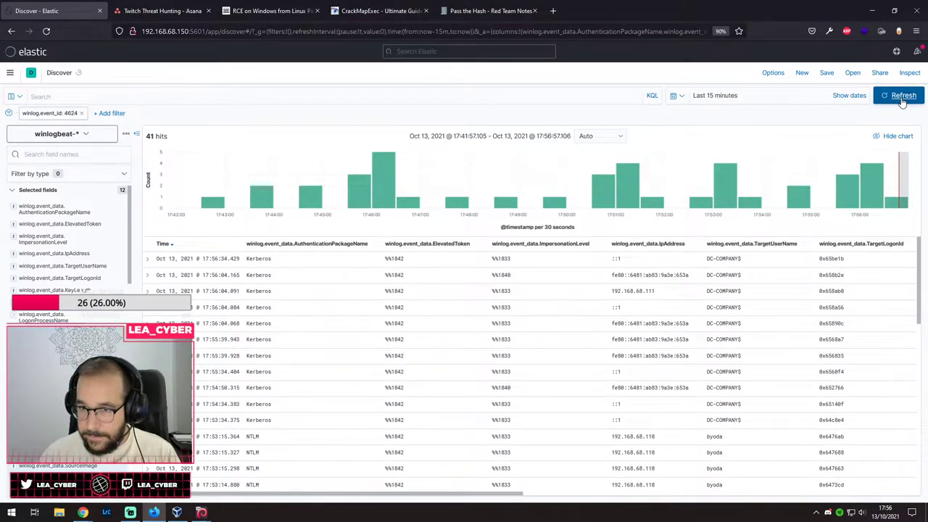
left_click(903, 100)
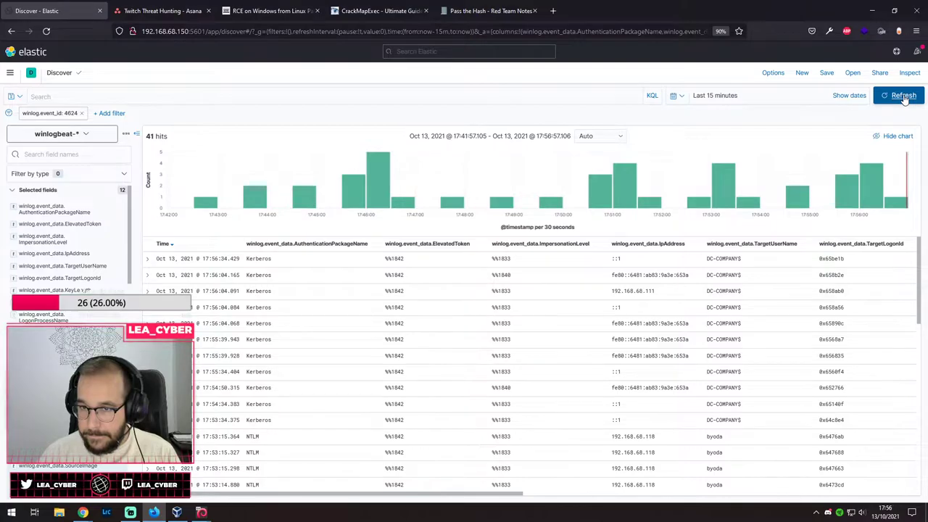
left_click(903, 99)
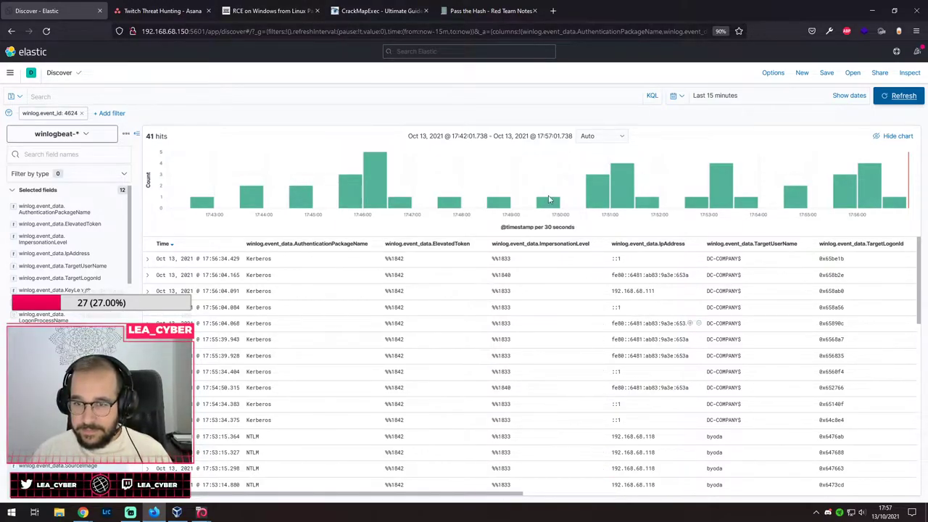
mouse_move(202, 512)
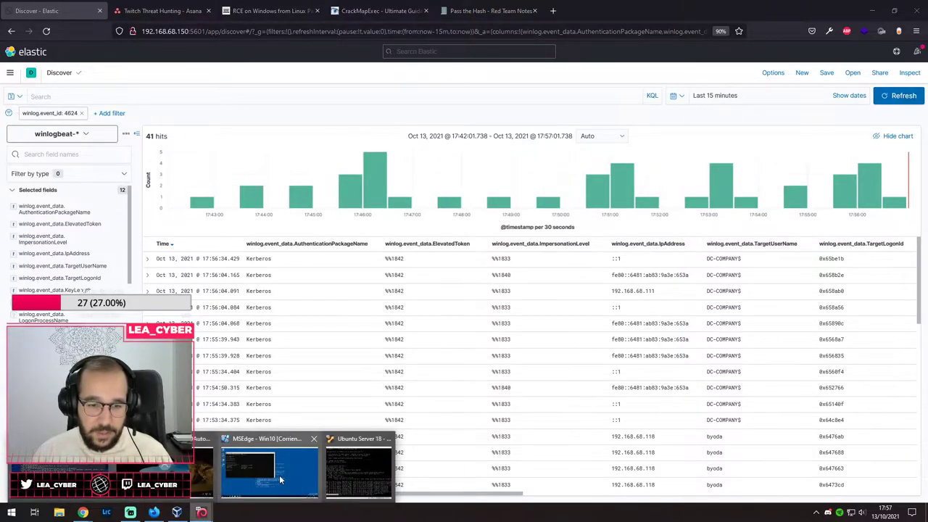
left_click(281, 479)
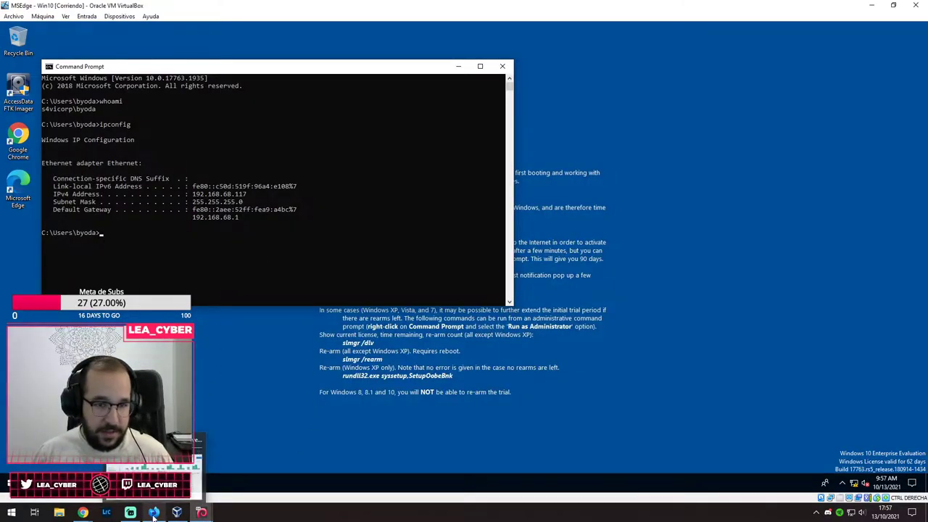
left_click(154, 513)
mouse_move(202, 511)
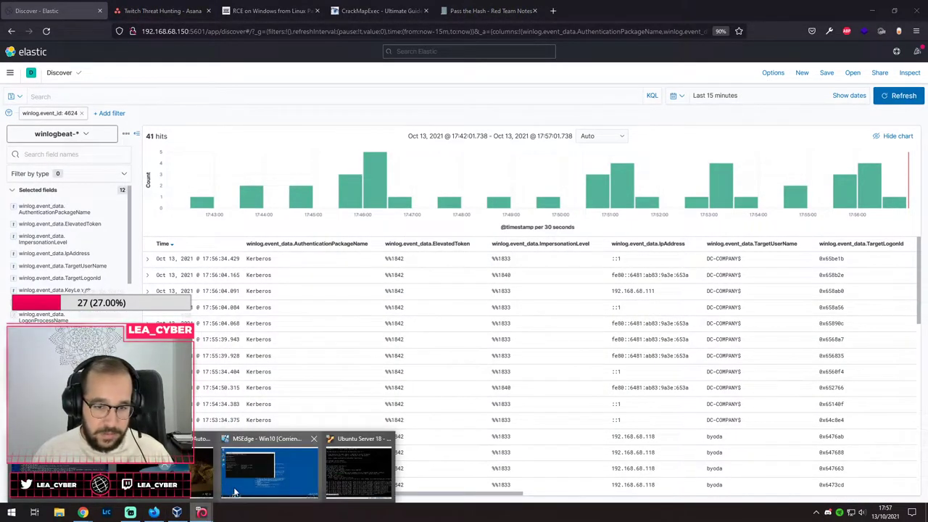
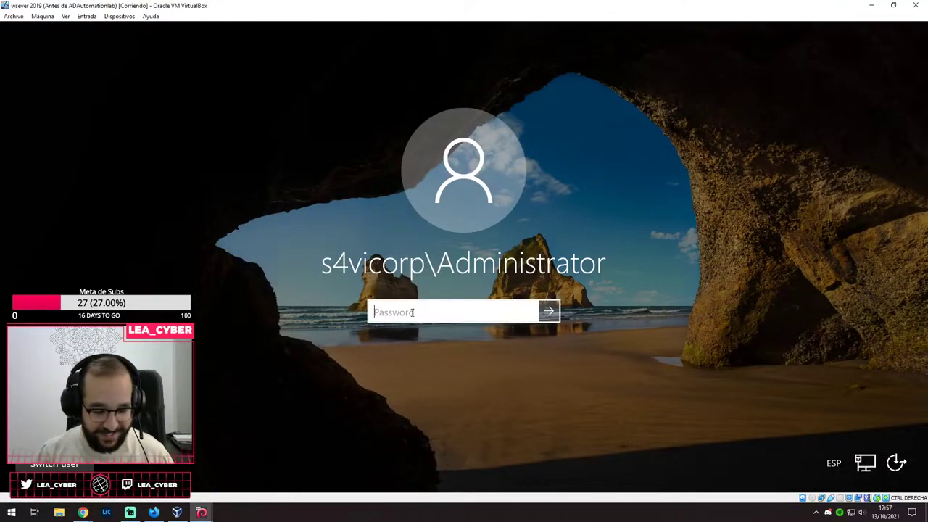
- Sign in to the VM as the domain Administrator, re-entering the password after the incorrect-password error
type("••")
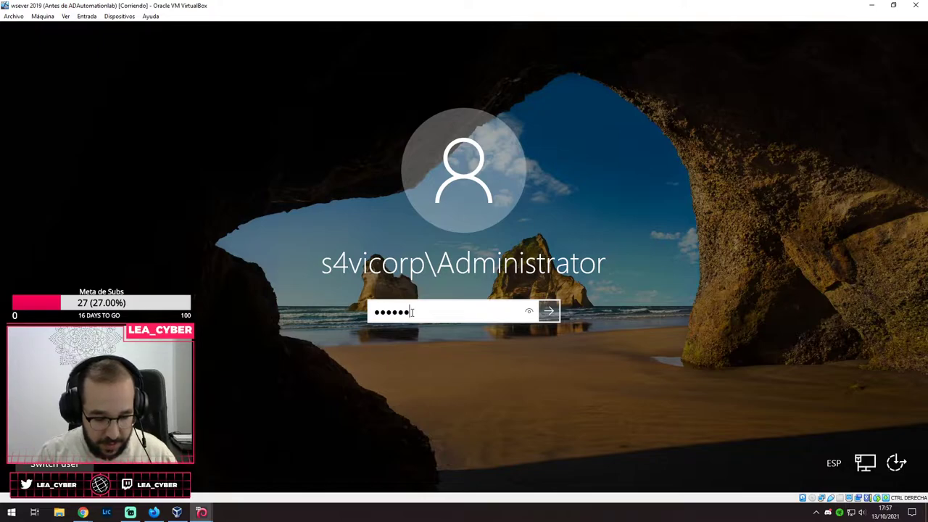
type("••••••••")
key("Return")
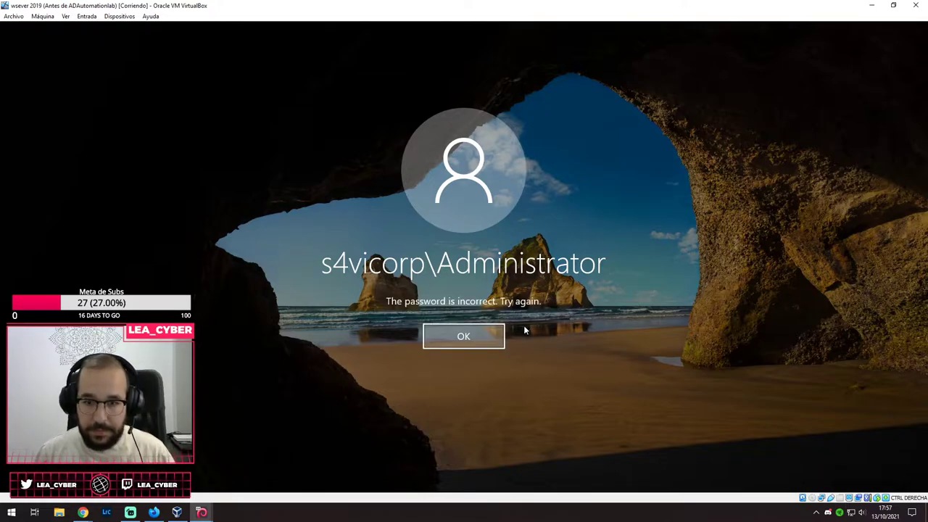
left_click(470, 335)
type("••")
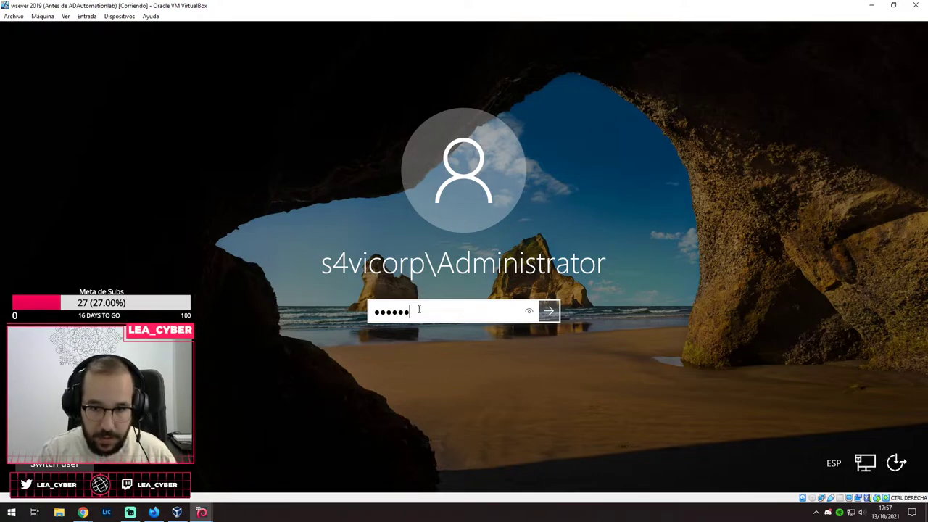
type("•")
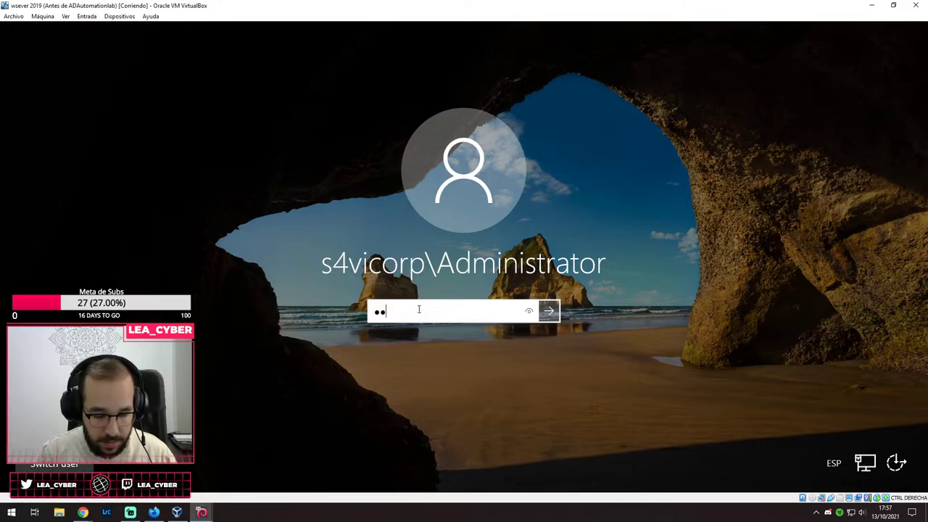
type("•")
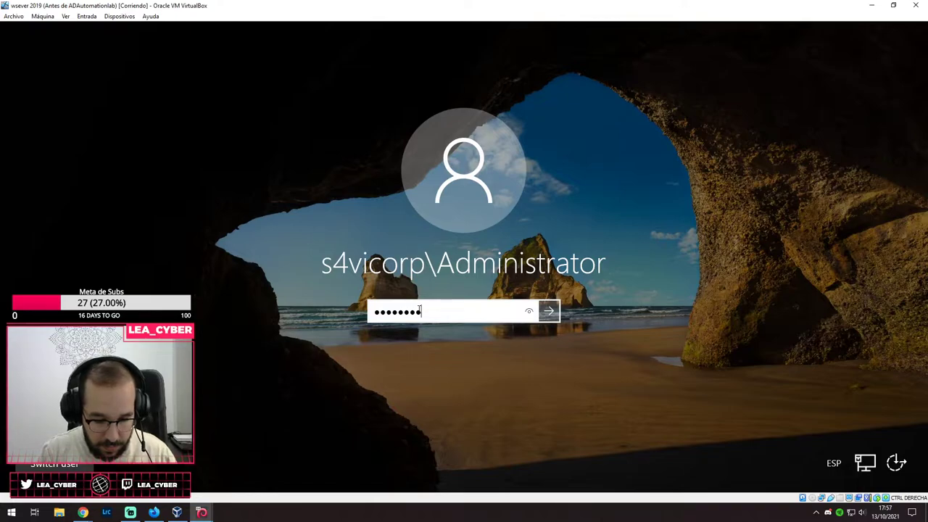
type("••••••")
key("Return")
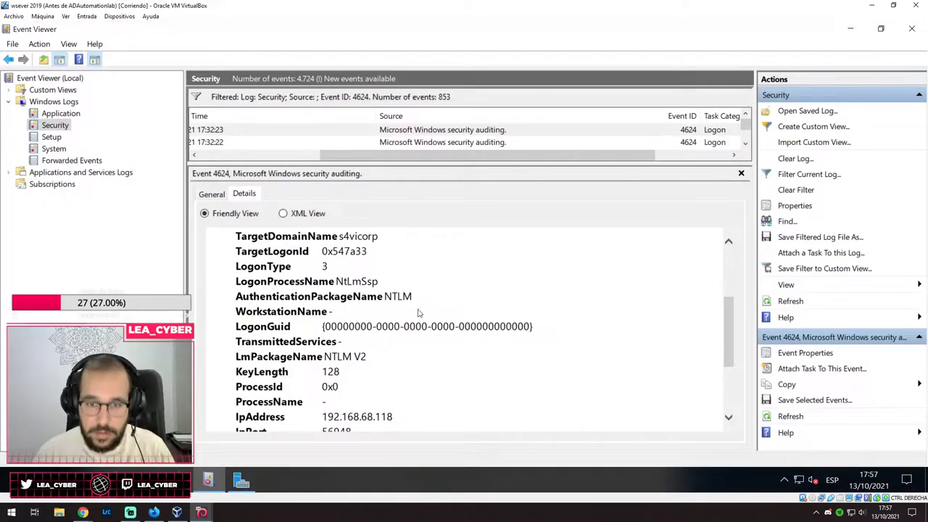
- Refresh the Security log to 916 filtered 4624 events and step through the newest Audit Success entries
left_click(790, 301)
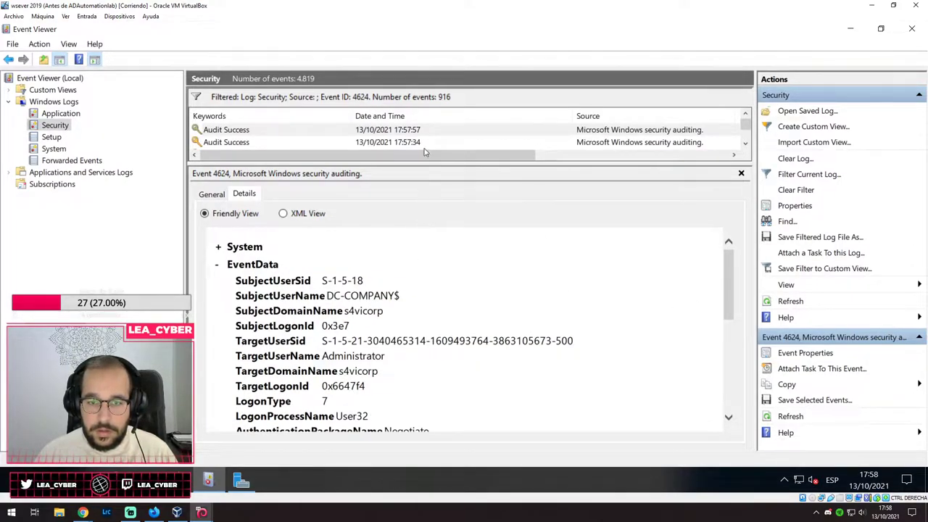
left_click(396, 135)
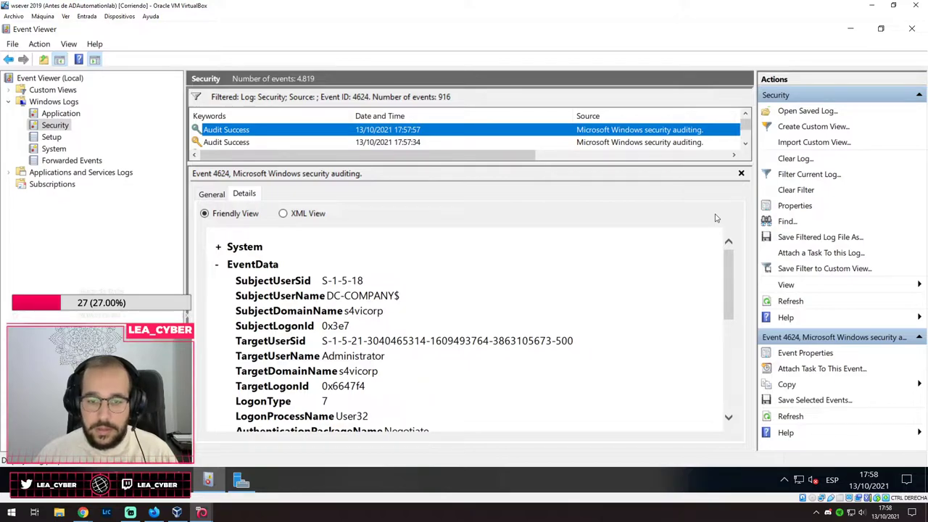
key("Down")
key("Down")
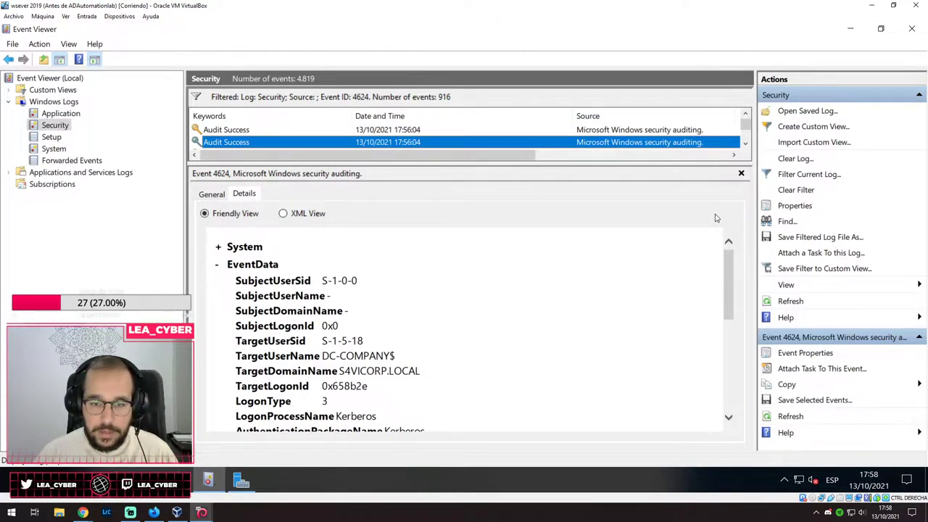
key("Down")
key("Down")
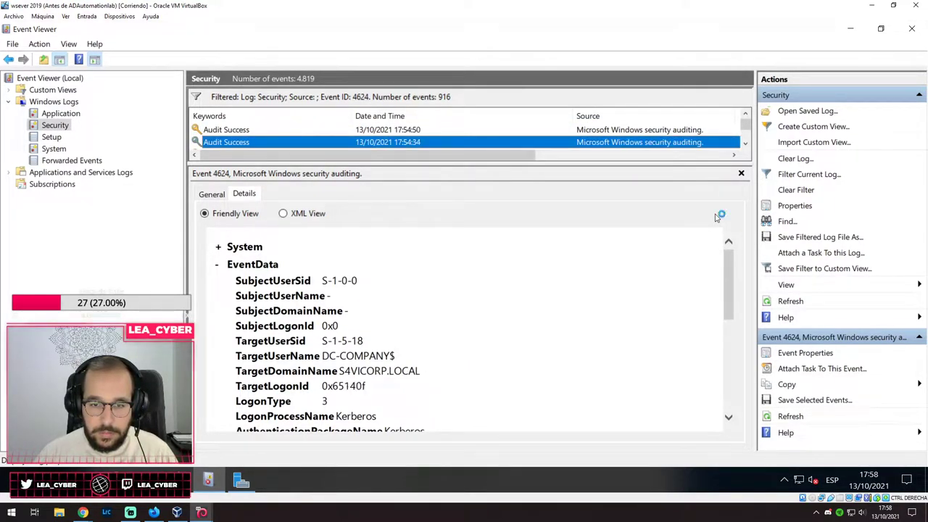
key("Down")
key("Down")
key("Down")
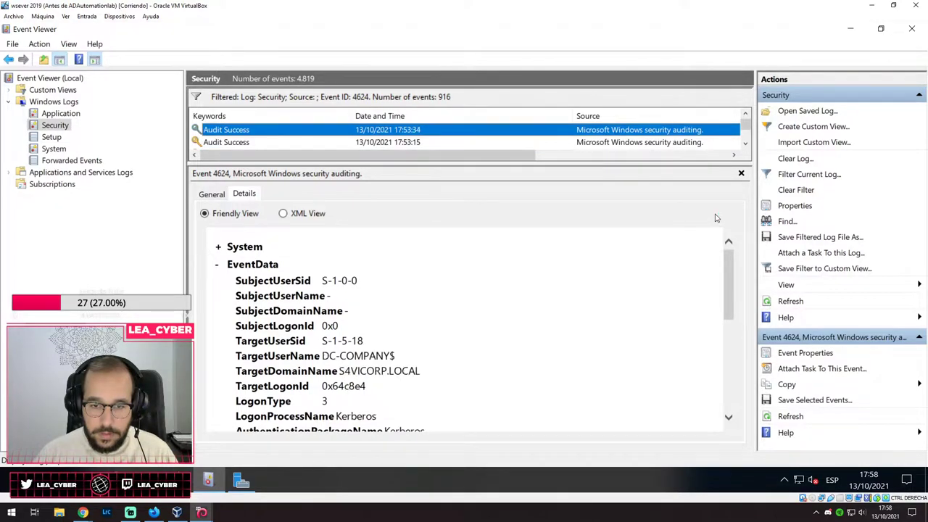
key("Up")
key("Up")
key("Up")
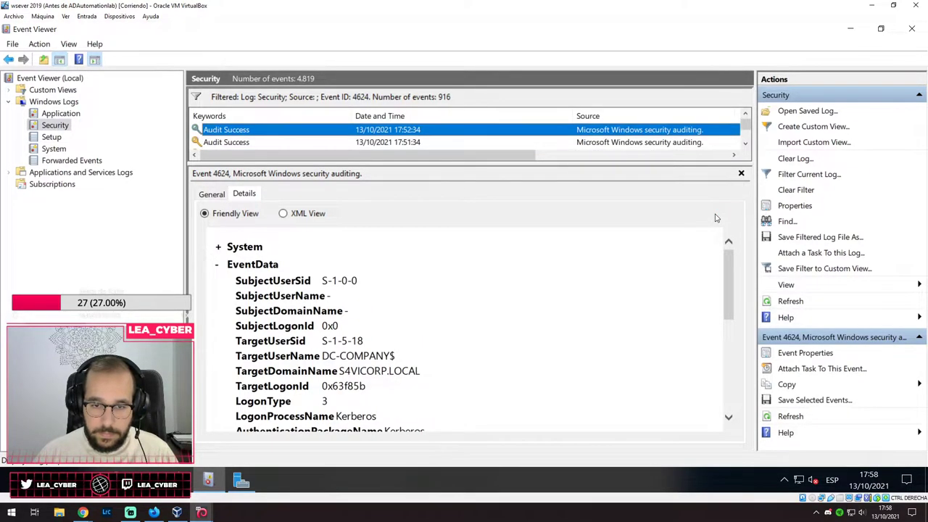
key("Up")
key("Up")
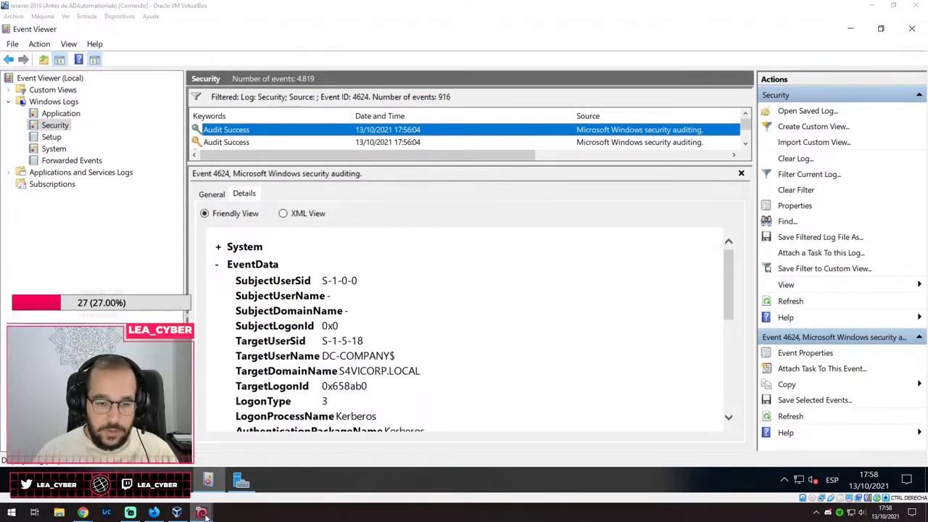
mouse_move(202, 512)
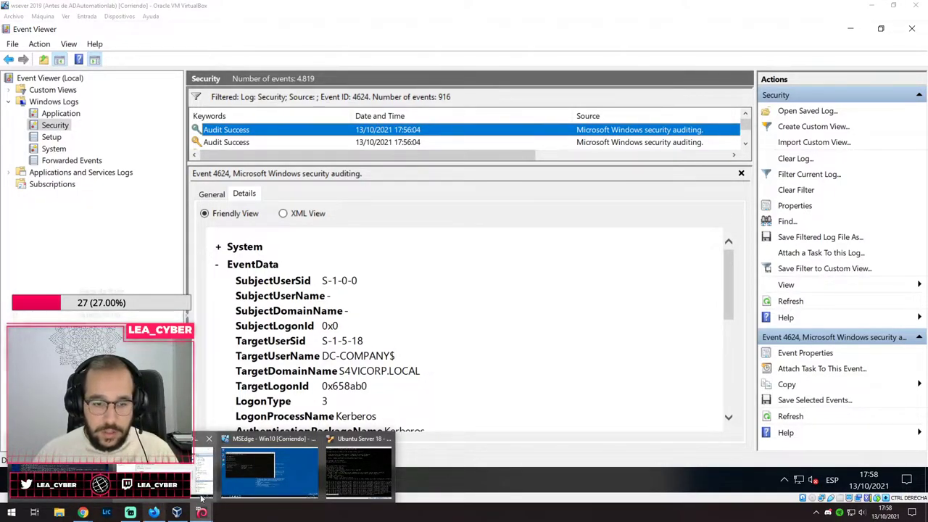
left_click(245, 466)
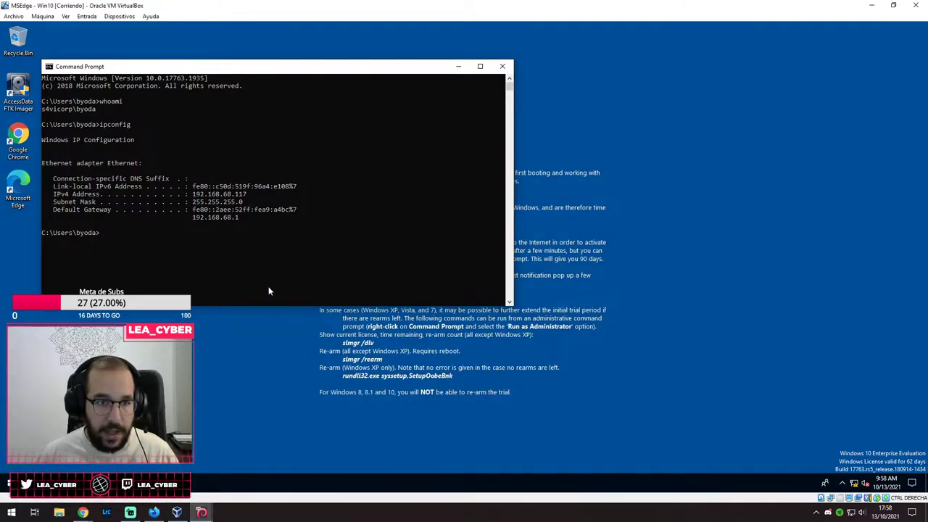
left_click_drag(183, 71, 246, 115)
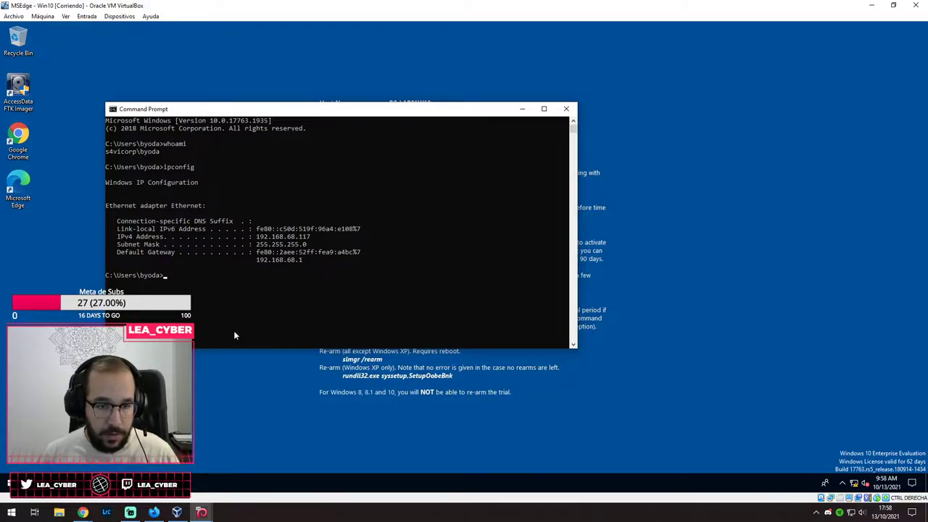
mouse_move(201, 512)
left_click(358, 471)
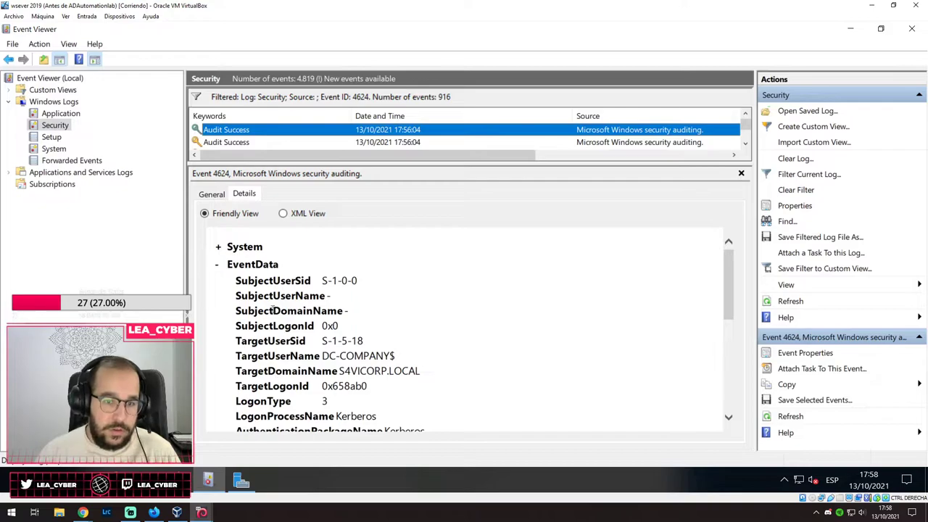
- Launch Local Security Policy from Server Manager's Tools menu
left_click(241, 480)
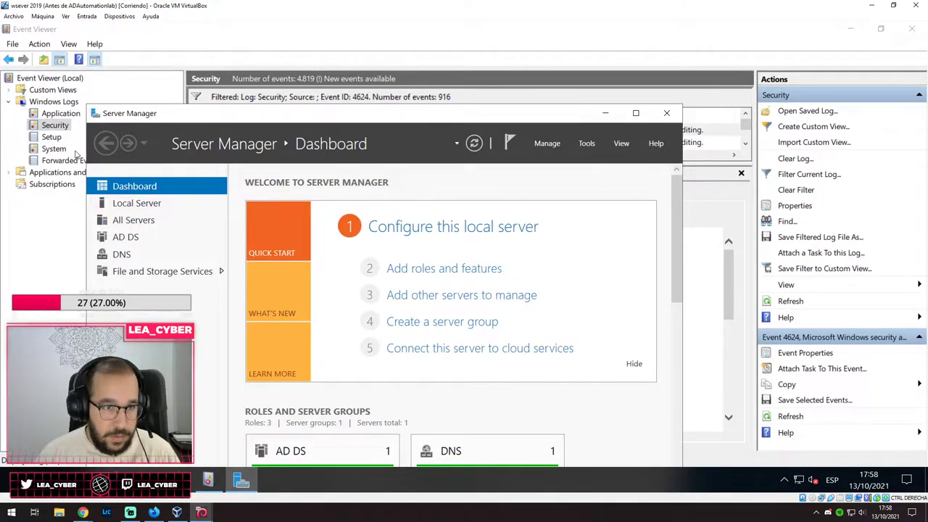
left_click(586, 143)
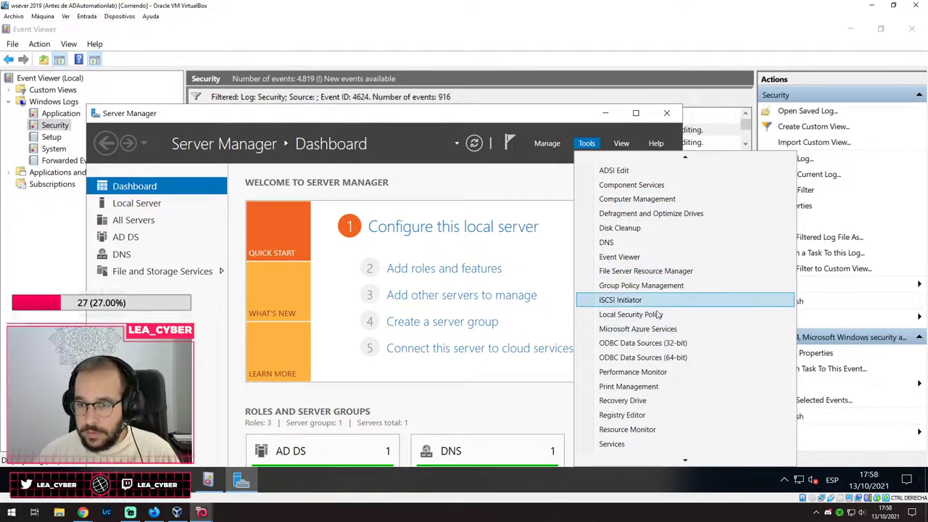
left_click(645, 315)
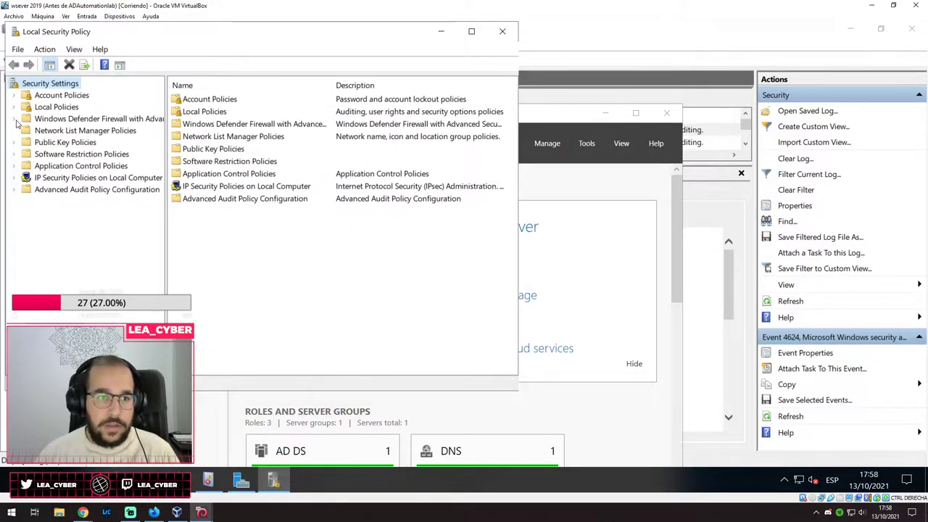
- Under Local Policies > Audit Policy, set Audit logon events to Success and Failure
left_click(15, 108)
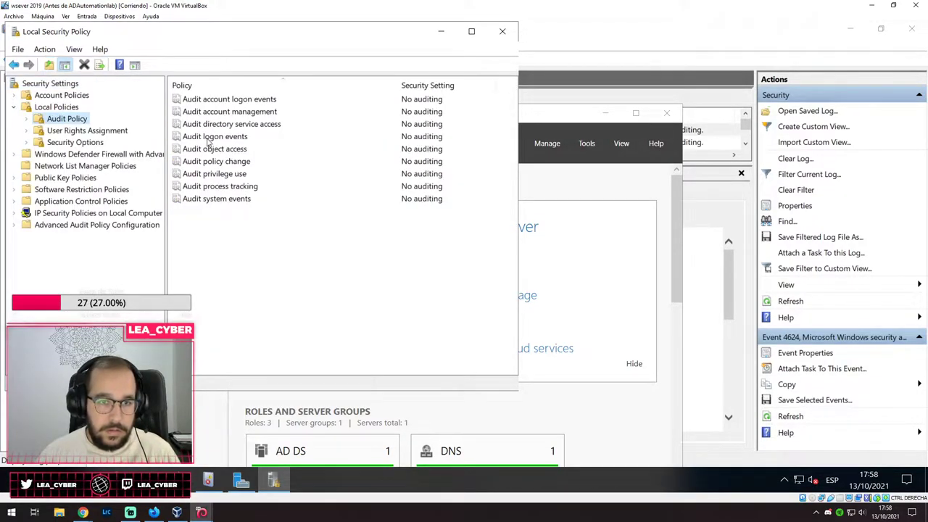
double_click(230, 137)
left_click(169, 160)
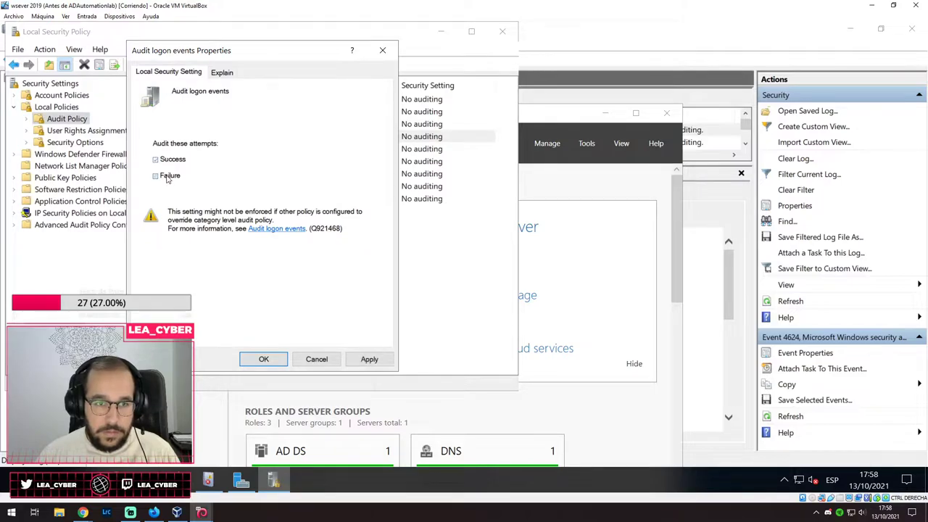
left_click(364, 360)
left_click(264, 359)
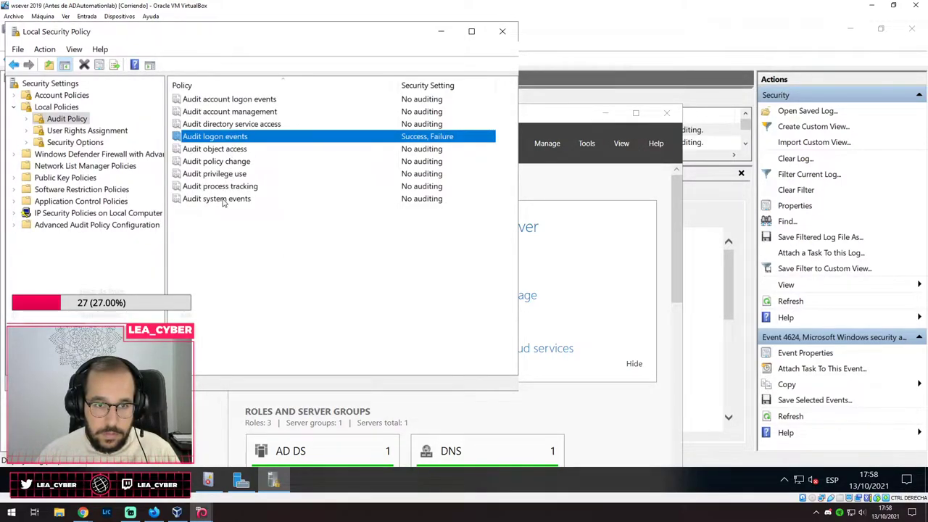
- Set Audit account logon events to Success and Failure, then close Local Security Policy
double_click(235, 101)
left_click(173, 159)
left_click(170, 175)
left_click(364, 360)
left_click(264, 359)
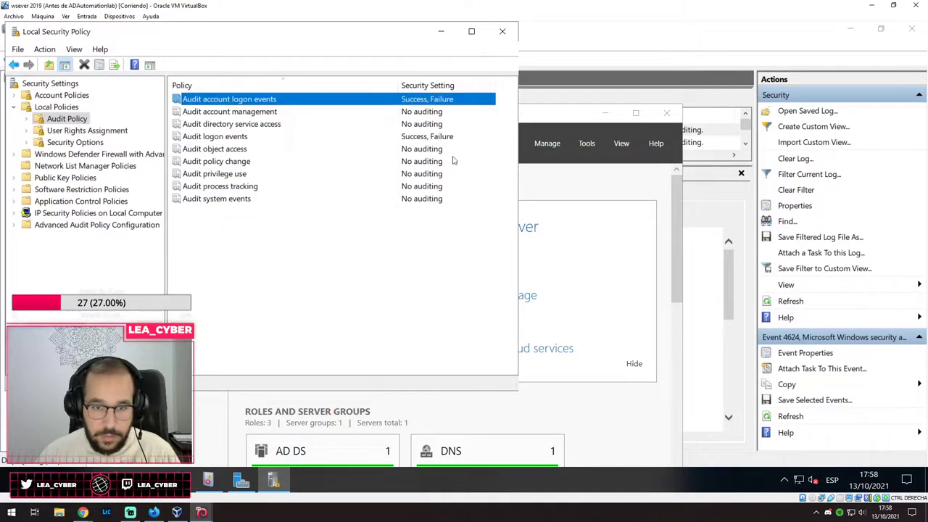
left_click(501, 31)
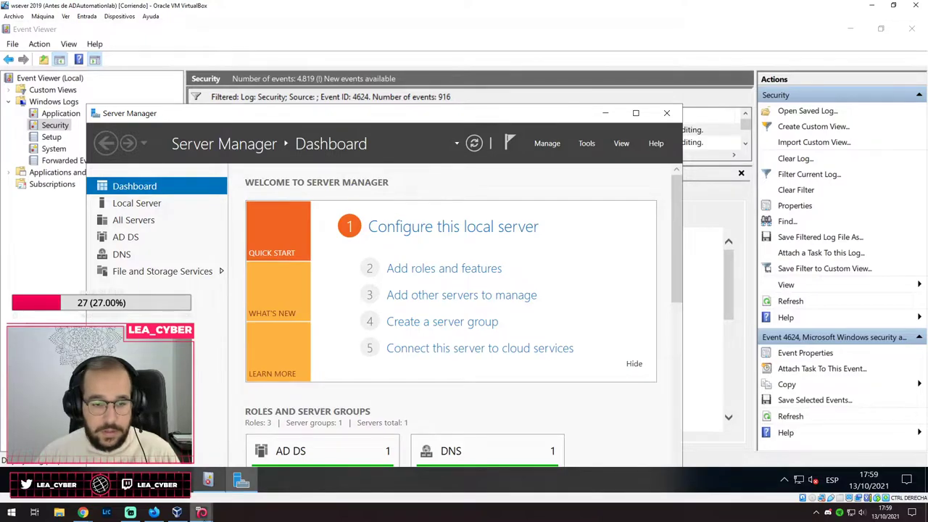
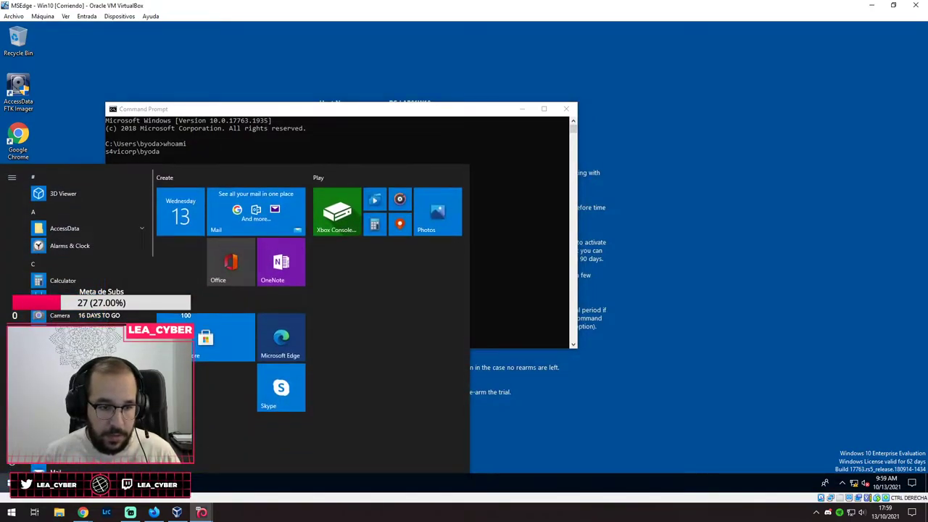
- Sign out of the current Windows 10 session and dismiss the lock screen
left_click(4, 369)
left_click(205, 425)
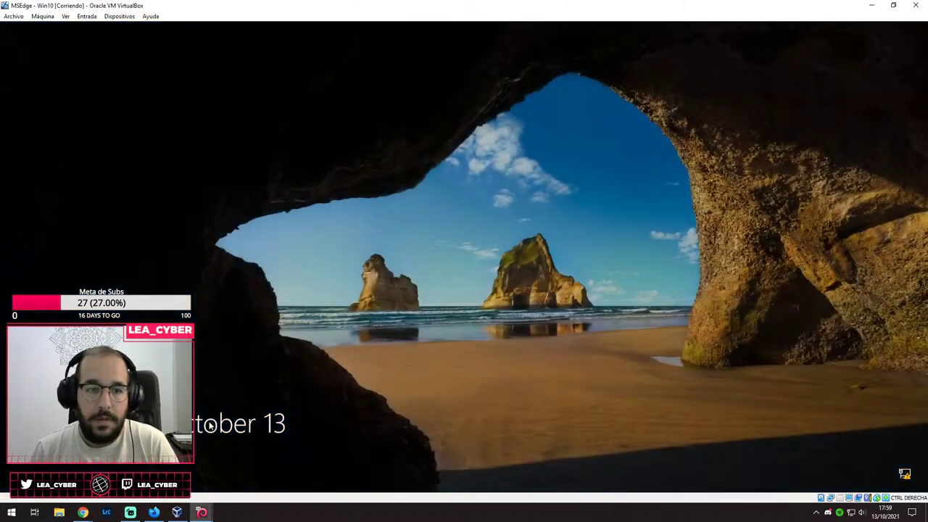
left_click(209, 424)
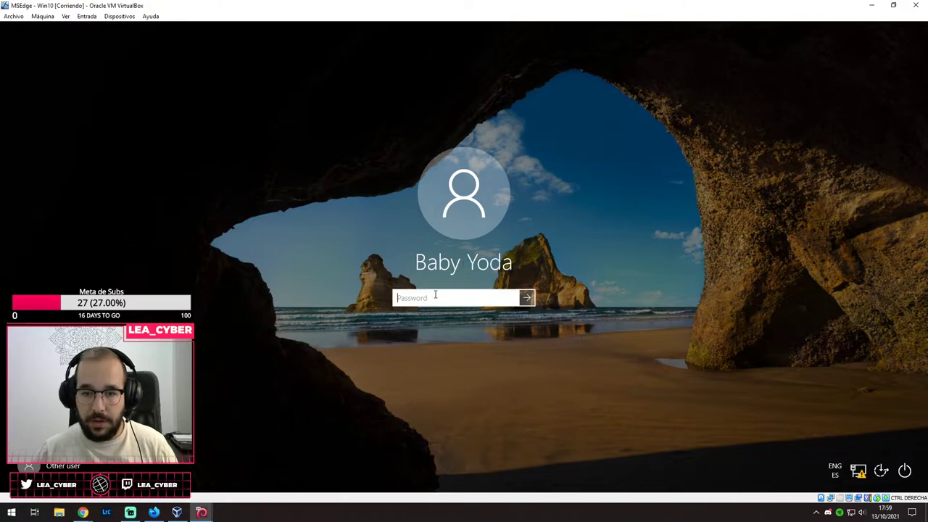
- Sign in as Other user with the domain account's user name and password
type("1234")
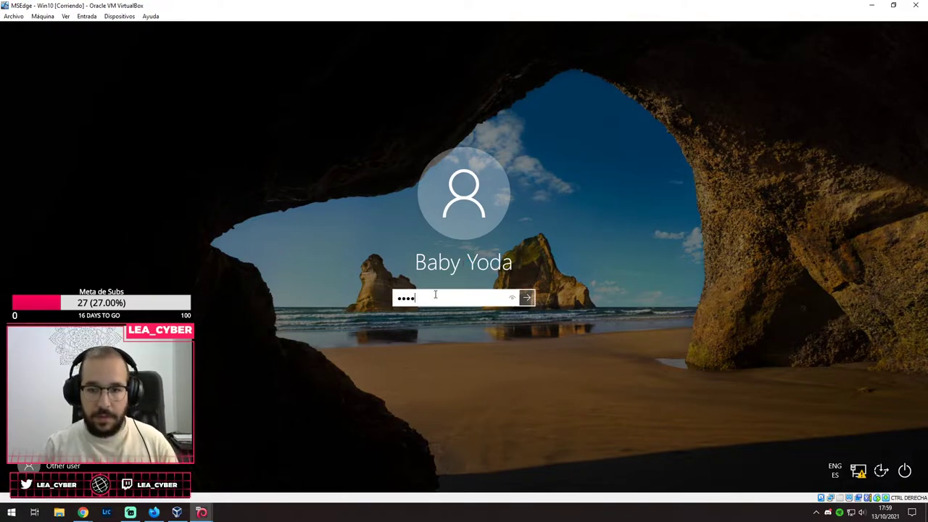
left_click(63, 465)
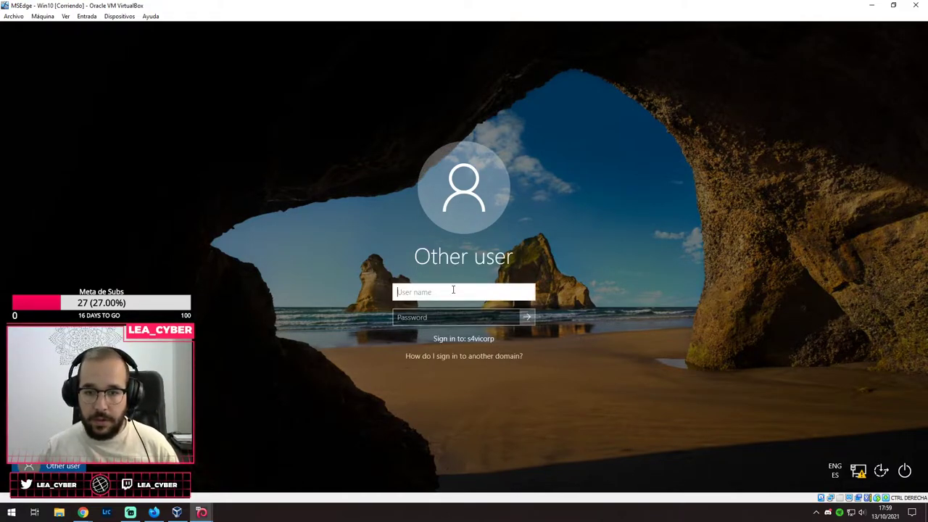
type("o")
key("BackSpace")
type("byoda")
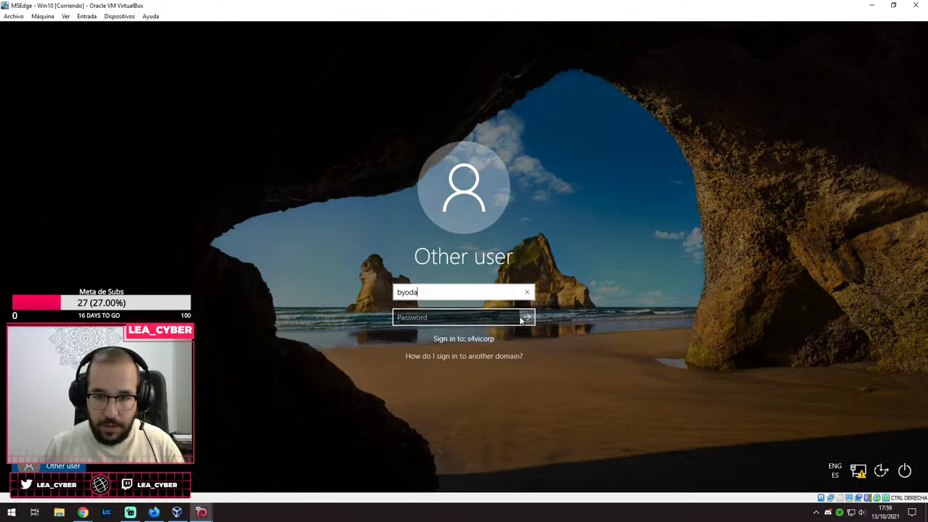
key("Tab")
type("••")
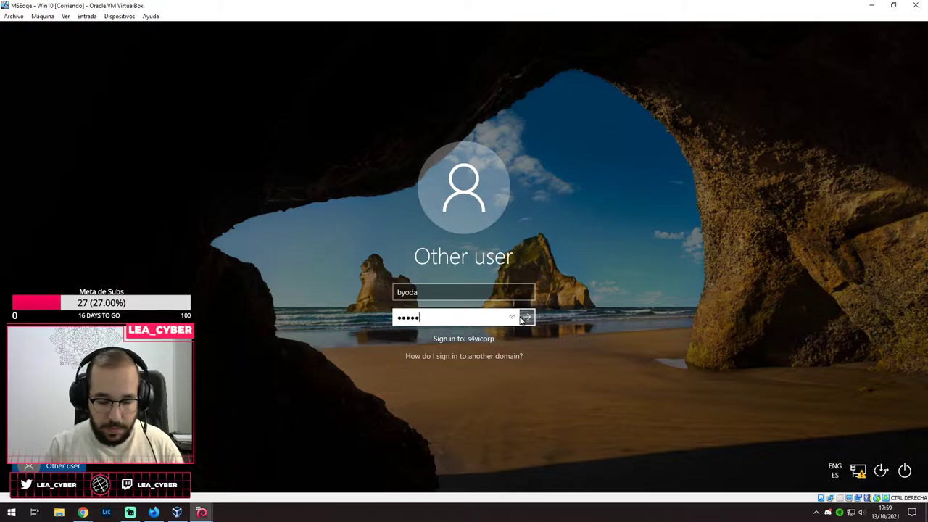
key("Return")
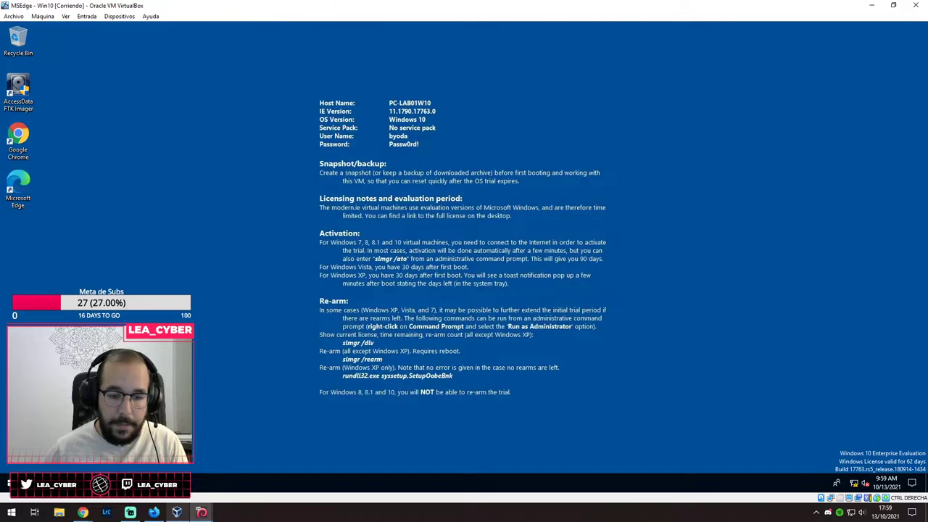
- After a 'cmd' Start search, open Network & Internet settings from the network tray icon
key("super")
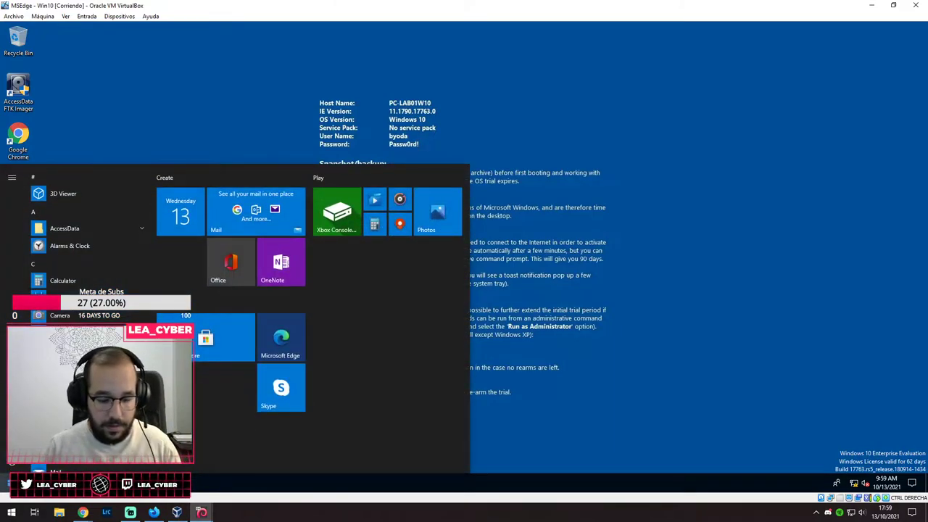
type("cmd")
key("BackSpace")
key("BackSpace")
key("BackSpace")
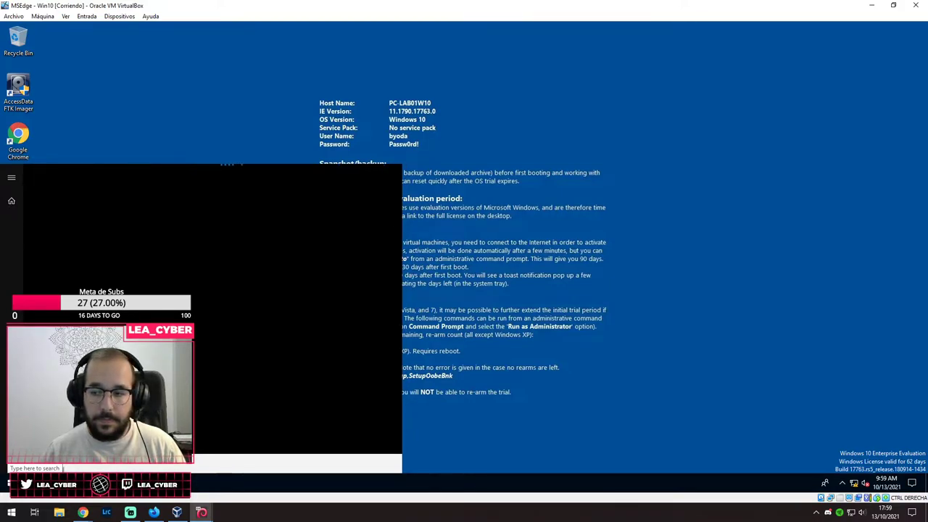
type("cmd")
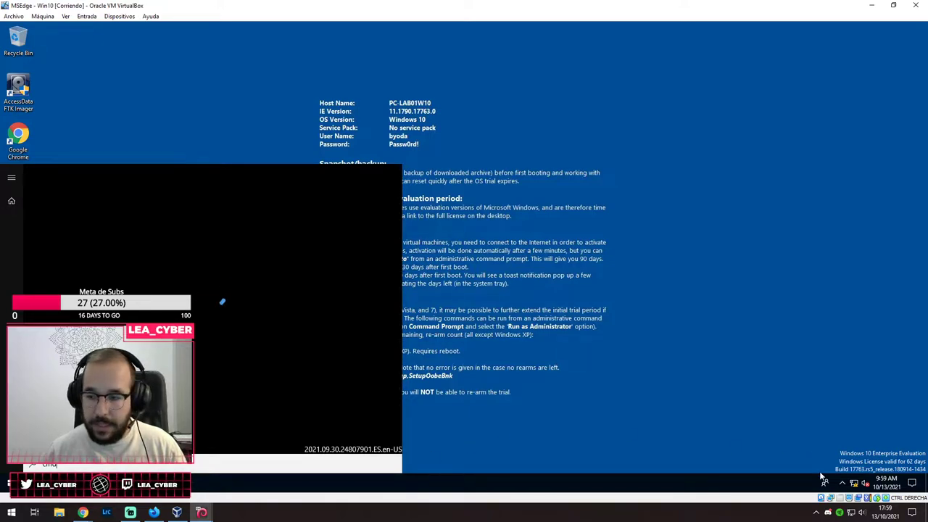
left_click(855, 484)
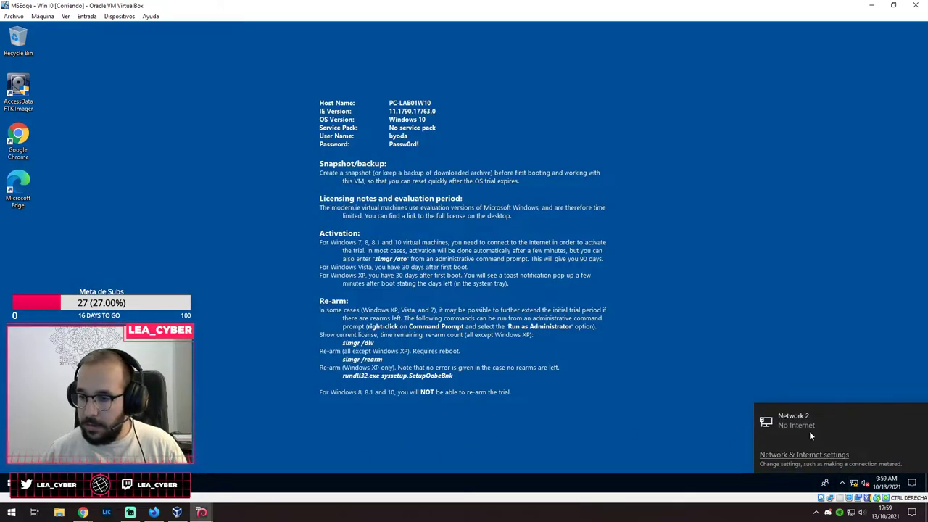
left_click(804, 455)
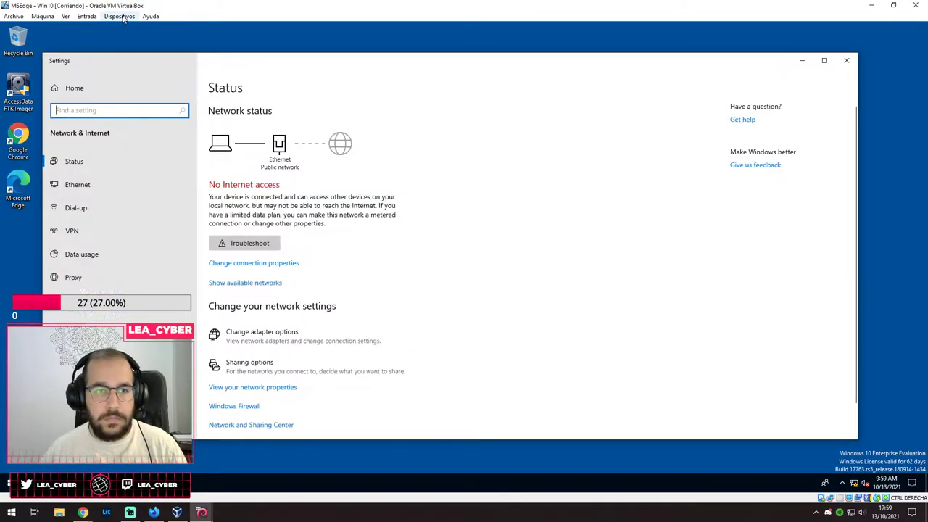
- Look at the VM's network settings in VirtualBox's Devices menu, then close them
left_click(119, 16)
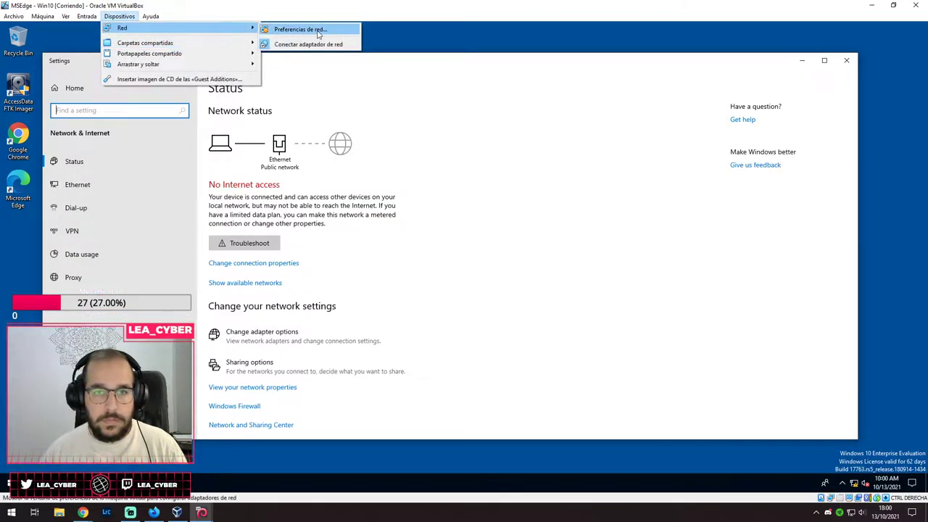
left_click(290, 27)
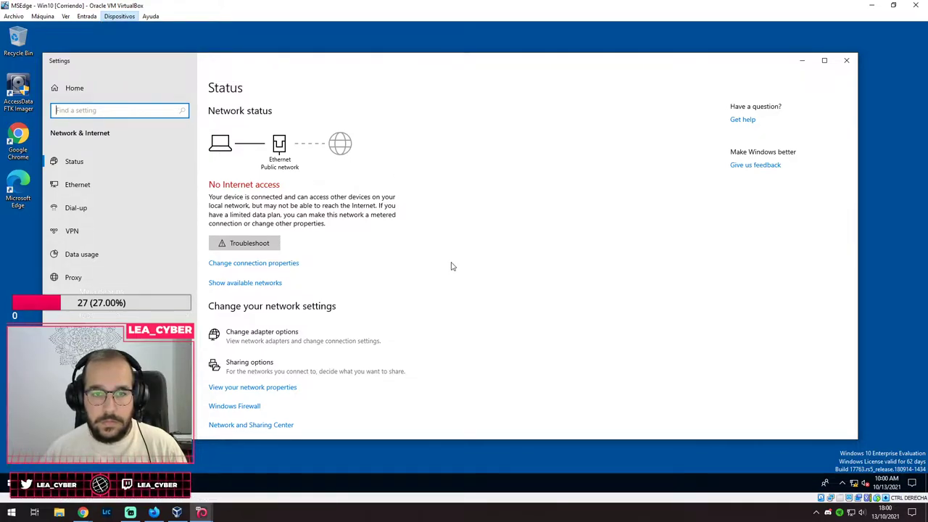
left_click(617, 129)
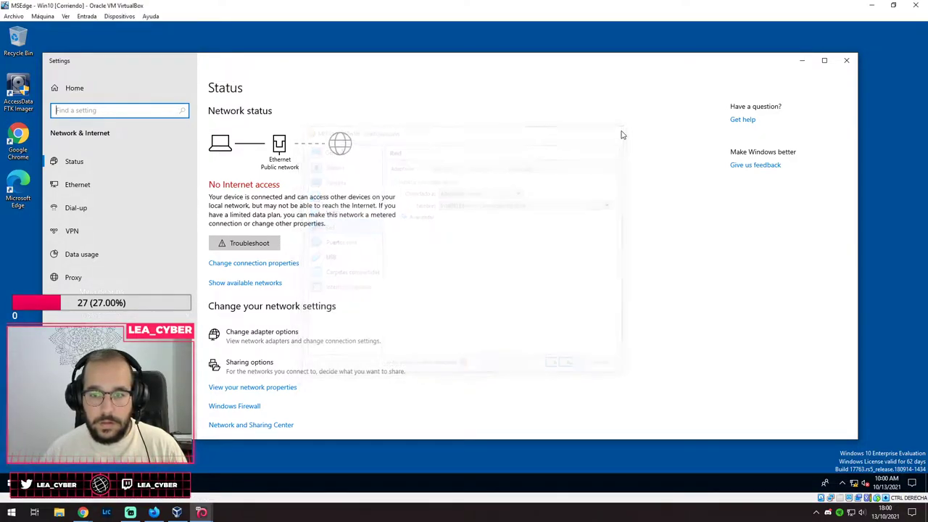
- Open the Ethernet connection's status through Change adapter options, then switch to the browser
left_click(88, 190)
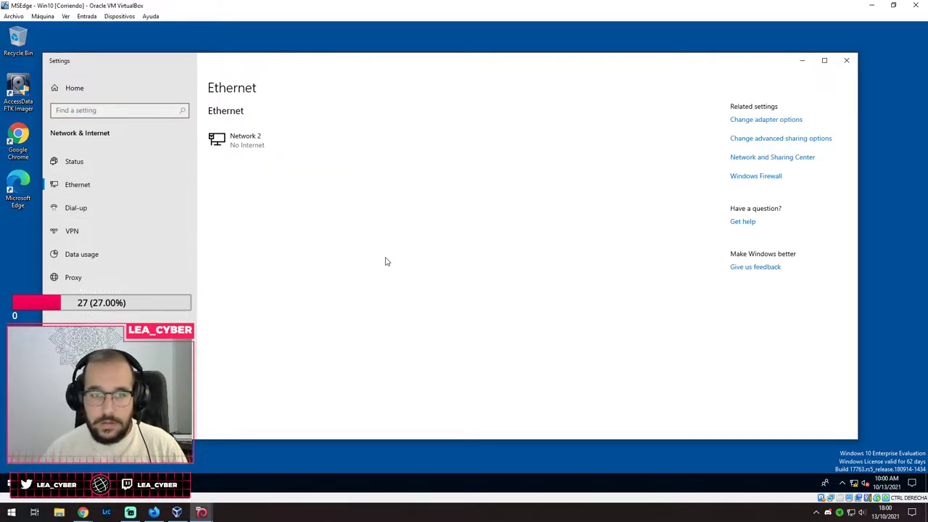
left_click(257, 169)
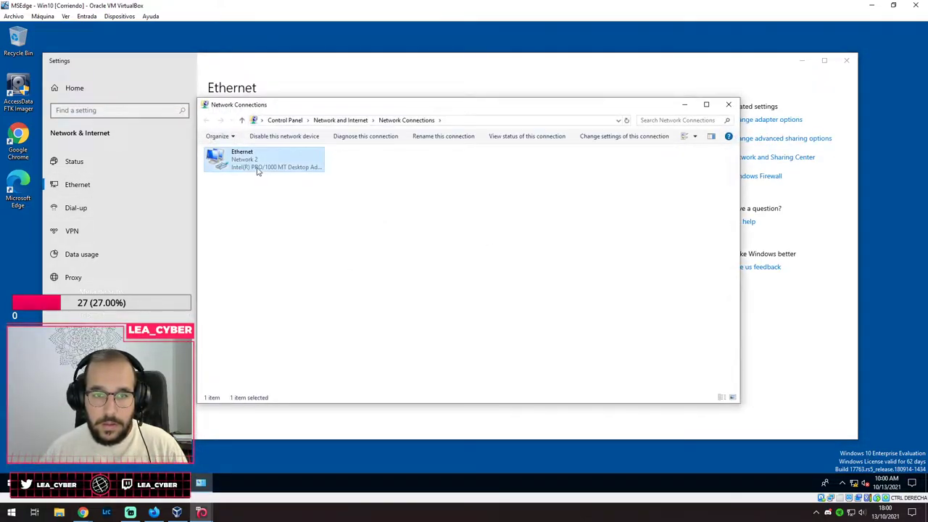
double_click(257, 169)
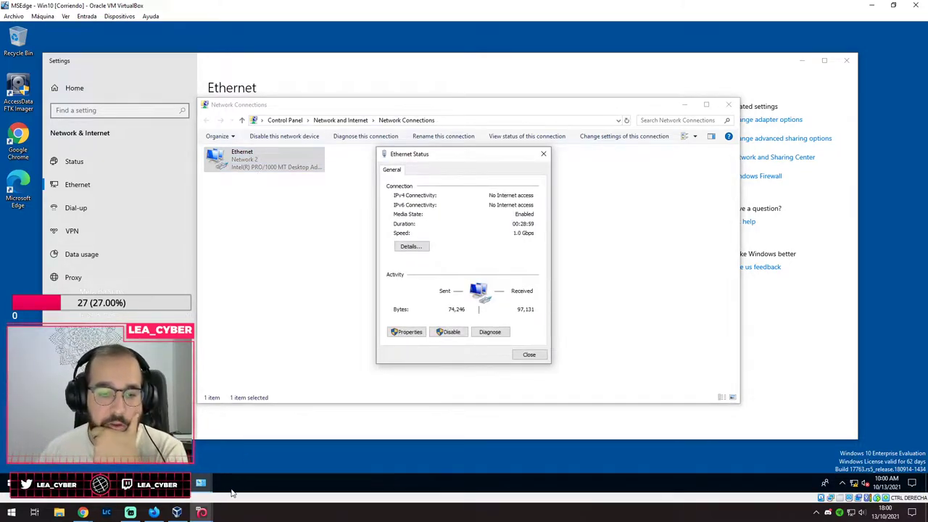
left_click(154, 513)
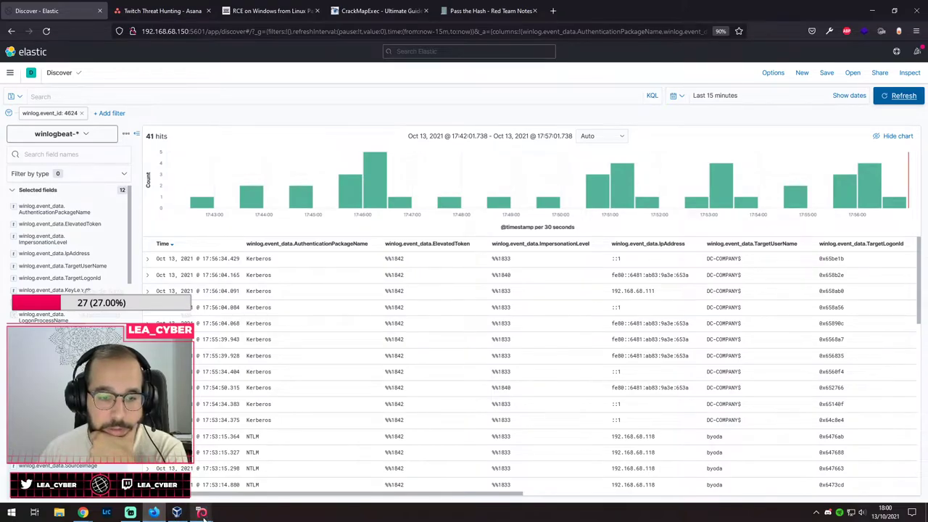
- Review the event ID 4624 logon hits in Discover, then switch to the Windows Server 2019 VM
mouse_move(202, 512)
mouse_move(245, 476)
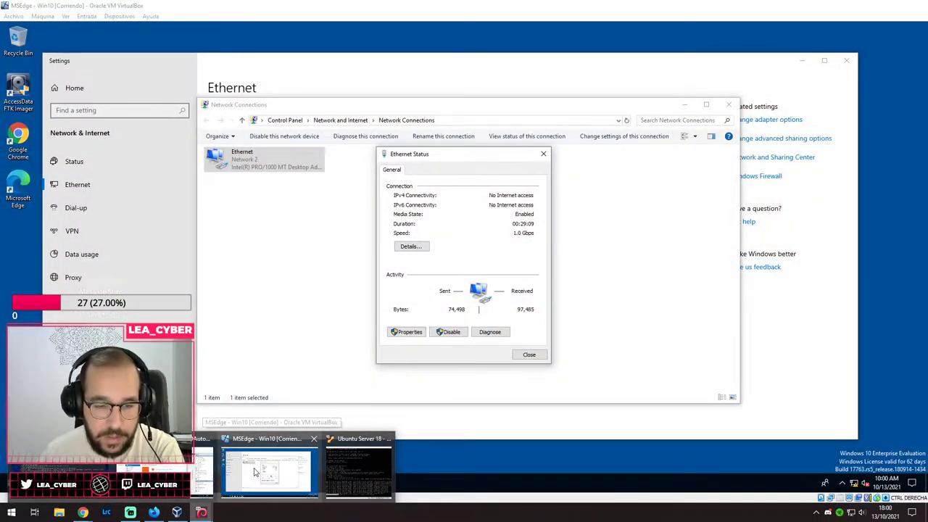
left_click(205, 471)
- Run ipconfig in the server's Command Prompt, showing address 192.168.68.111 and gateway 192.168.68.1
left_click(14, 480)
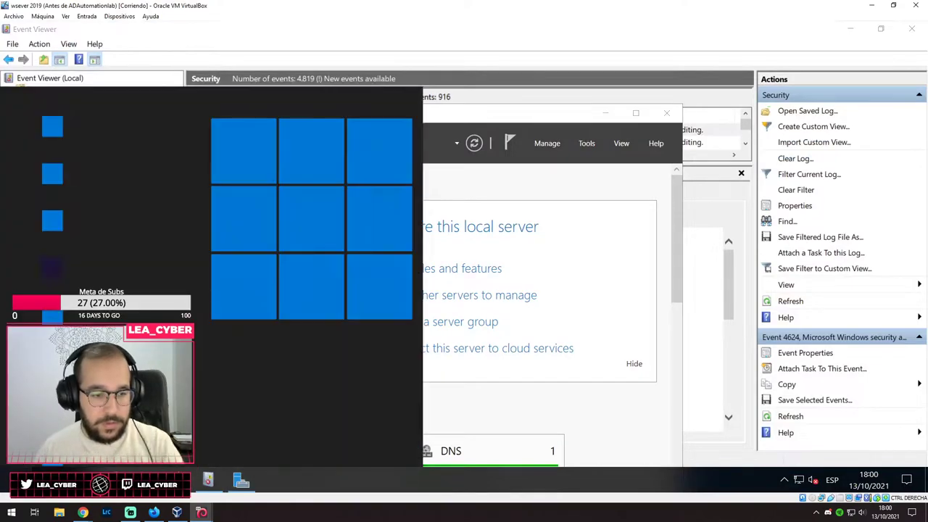
type("cmd")
key("Return")
type("ipcofnig")
key("Return")
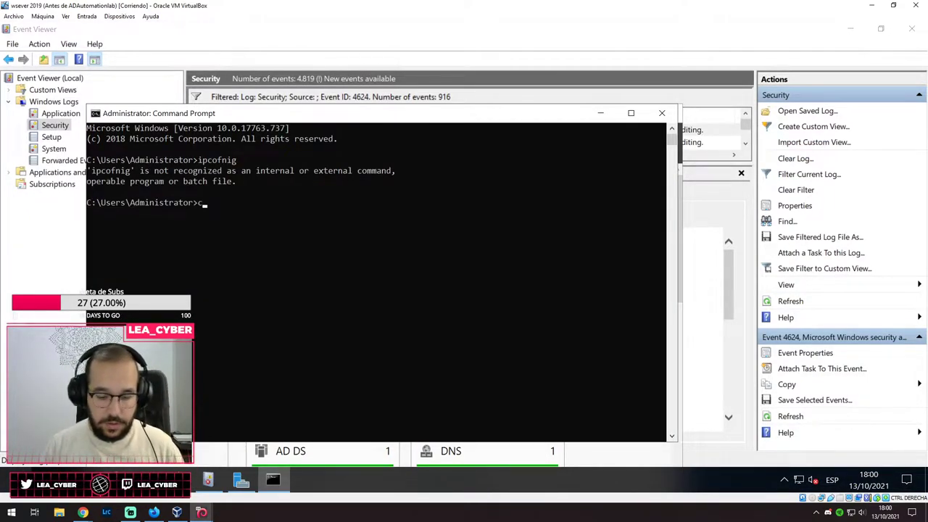
type("ipcon")
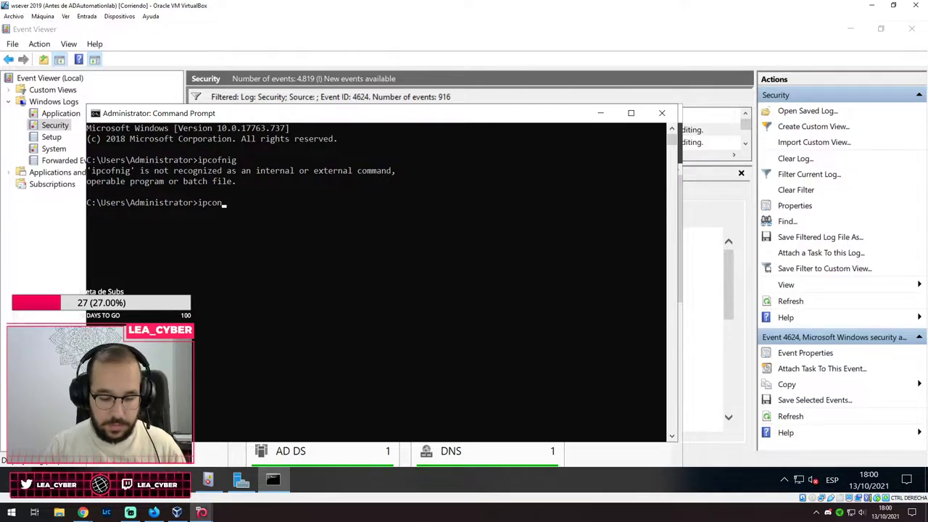
key("Return")
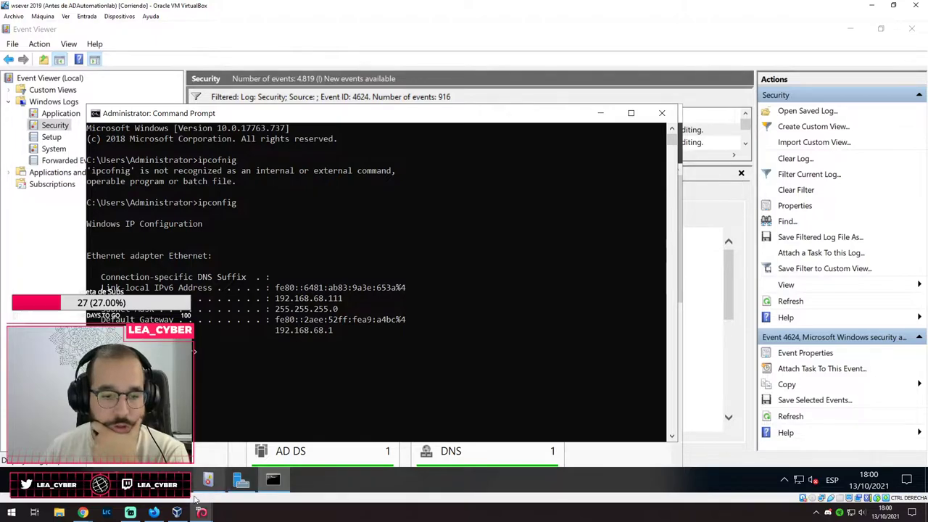
- Switch back to the Windows 10 VM via the VirtualBox taskbar previews
left_click(178, 512)
left_click(178, 512)
mouse_move(201, 512)
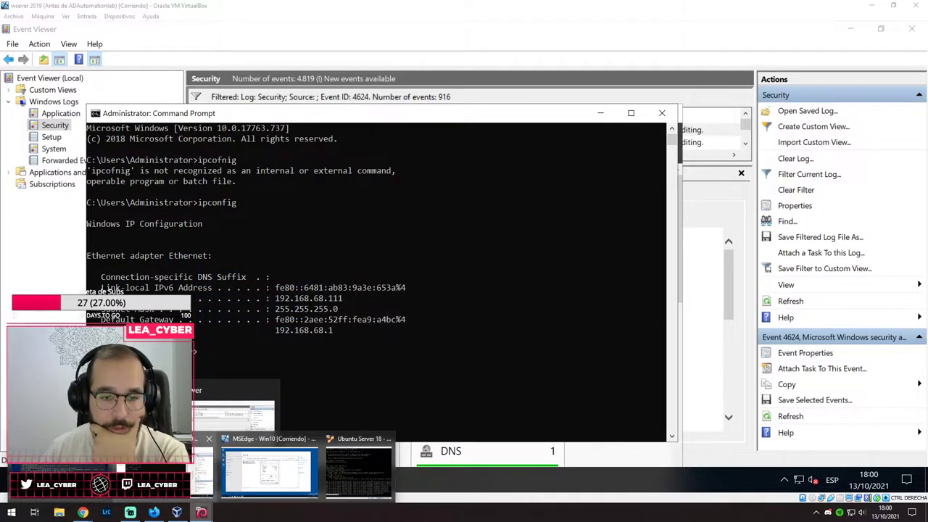
left_click(261, 468)
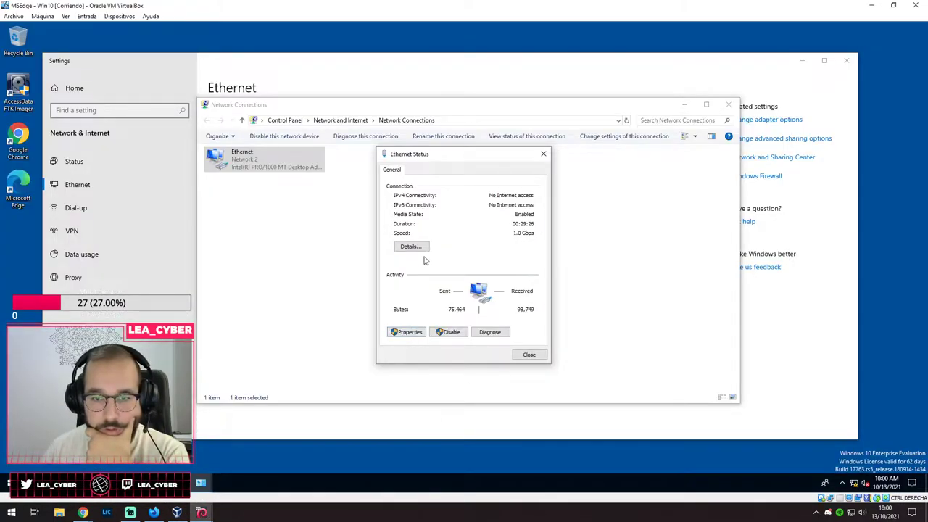
left_click(407, 331)
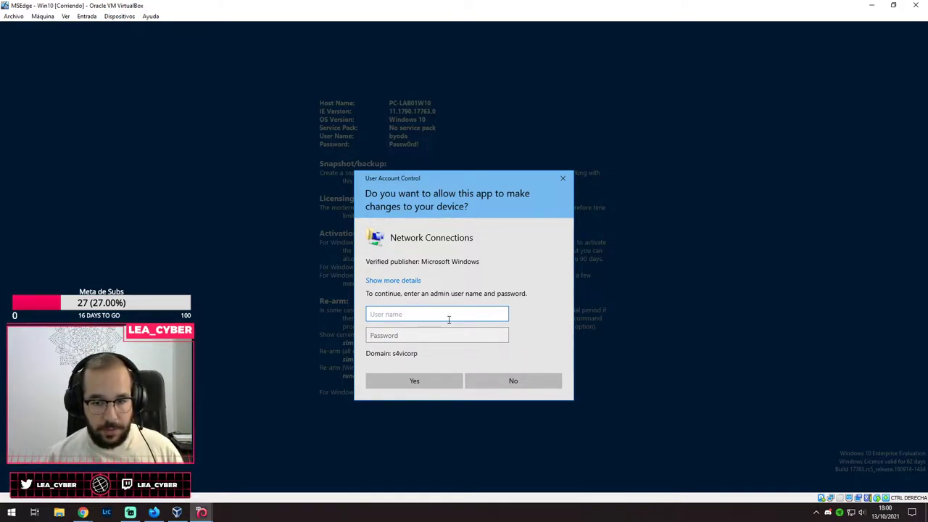
type("trator")
key("Tab")
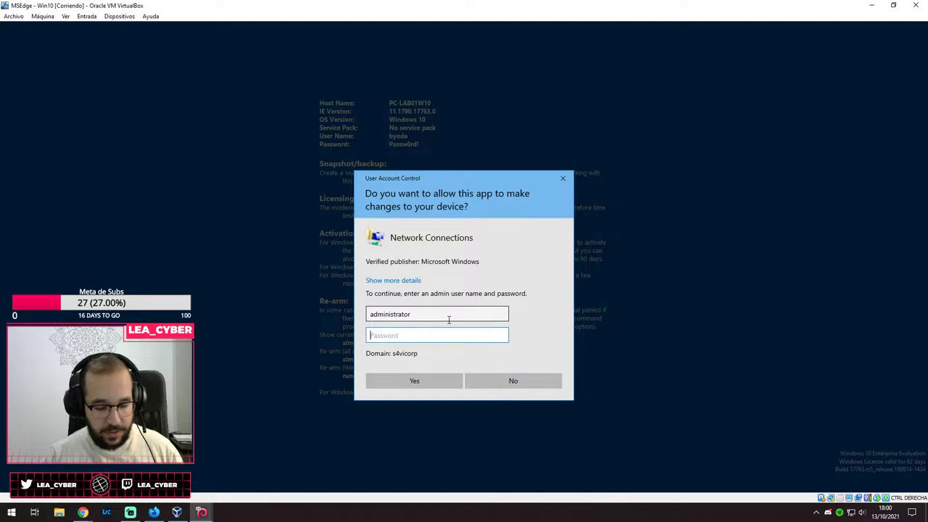
type("Passw0rd")
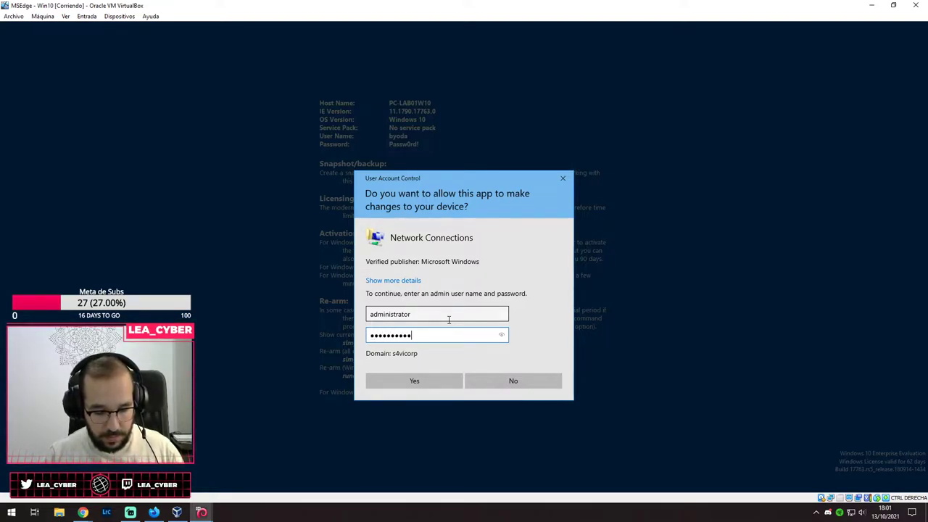
key("Return")
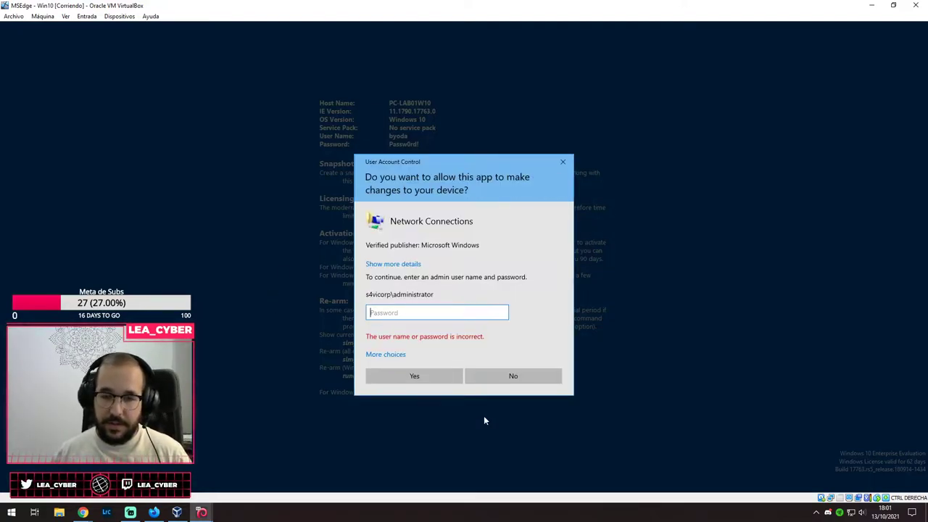
left_click(535, 382)
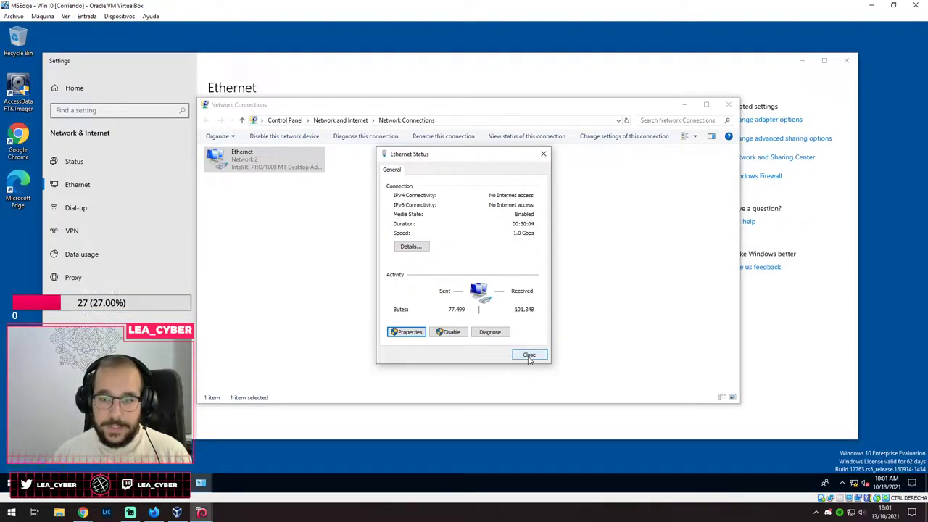
- Close Ethernet Status and request the Ethernet connection's Properties
left_click(529, 355)
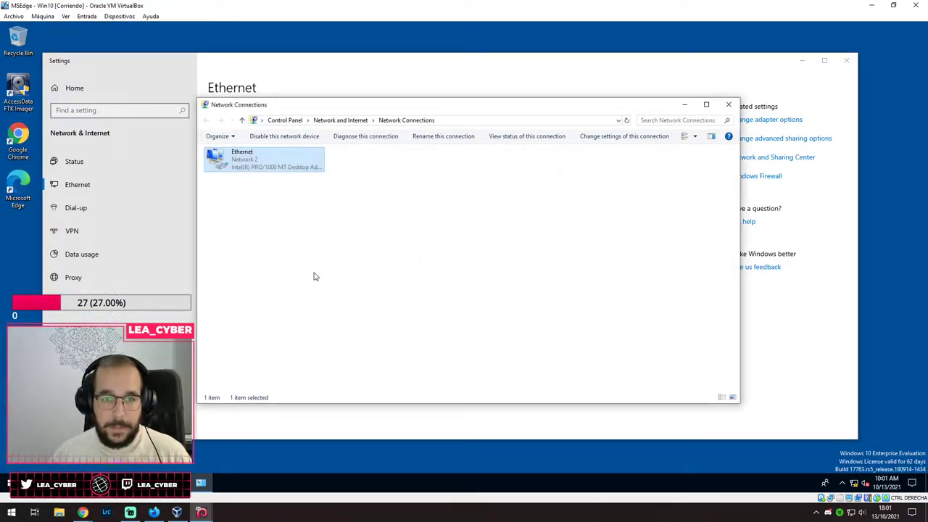
left_click(316, 291)
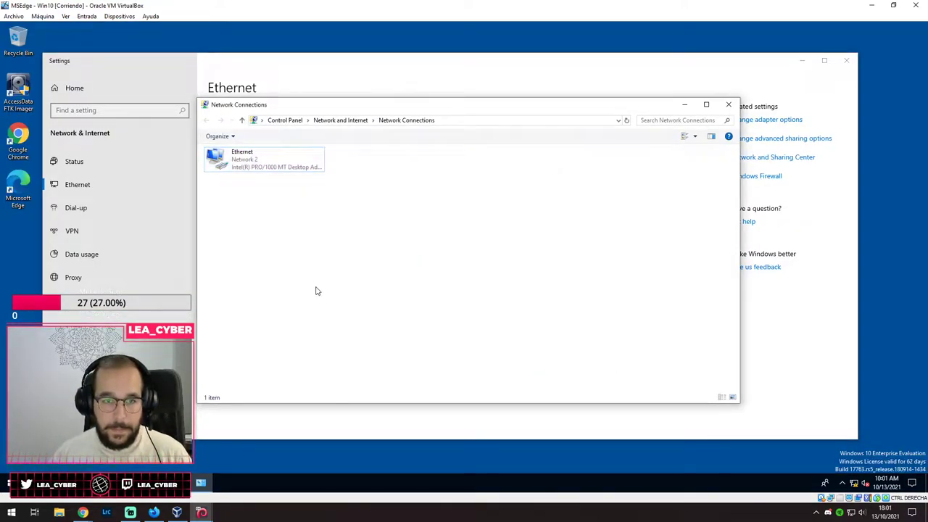
right_click(252, 164)
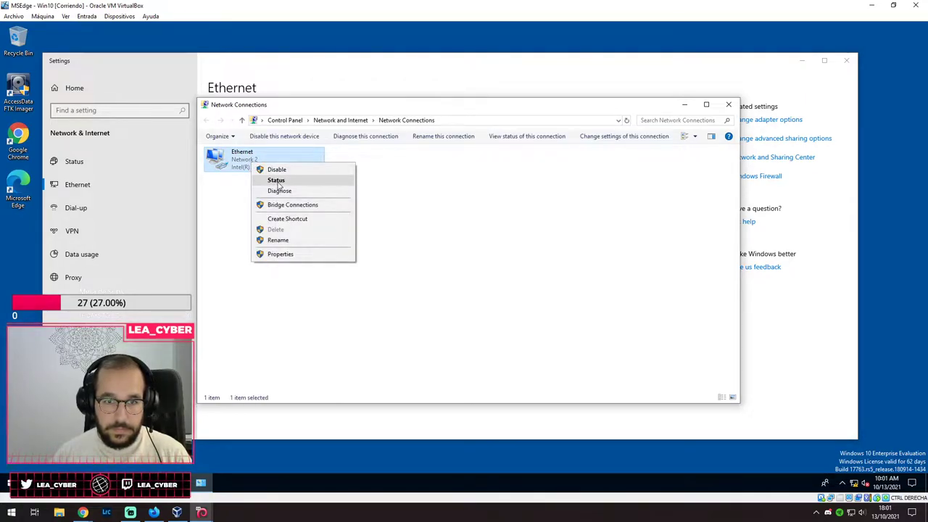
left_click(280, 254)
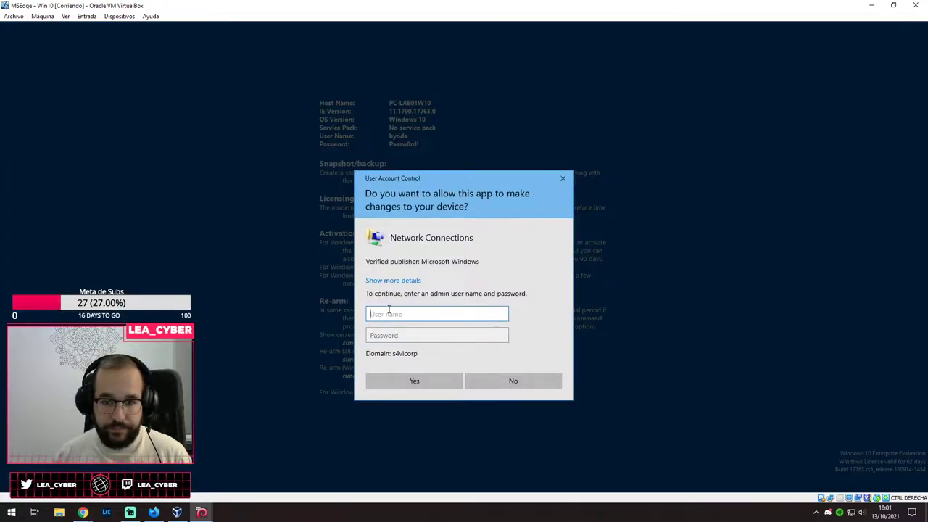
- Approve the admin prompt with a local account's user name and password
type(".\\administrator")
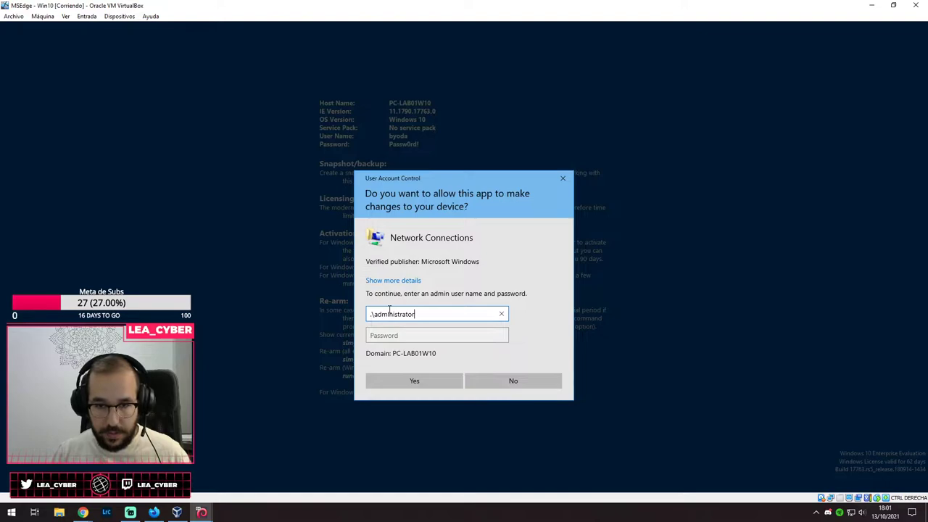
key("Tab")
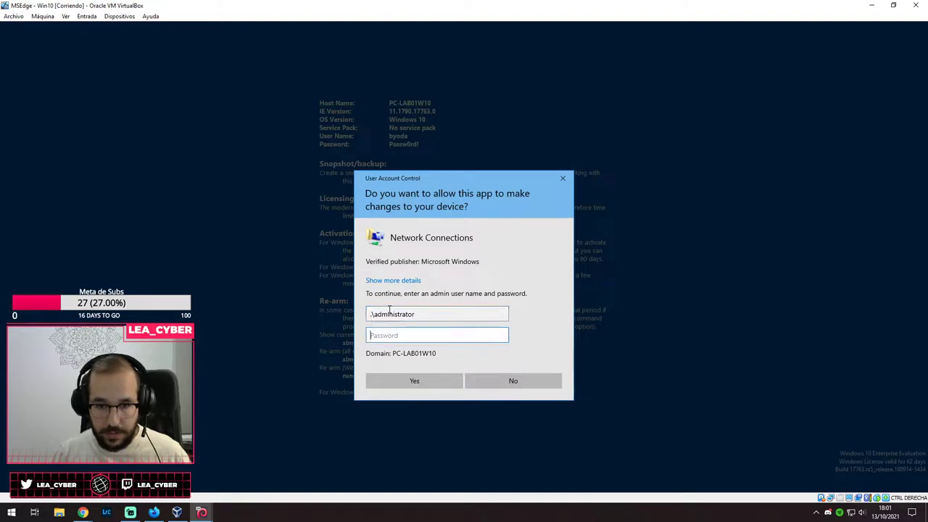
key("shift+Tab")
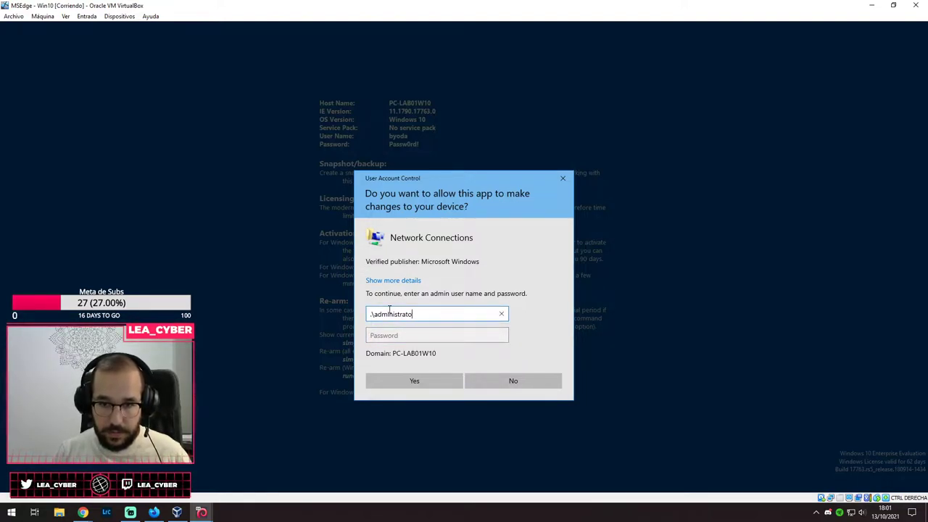
key("BackSpace")
key("BackSpace")
key("BackSpace")
key("BackSpace")
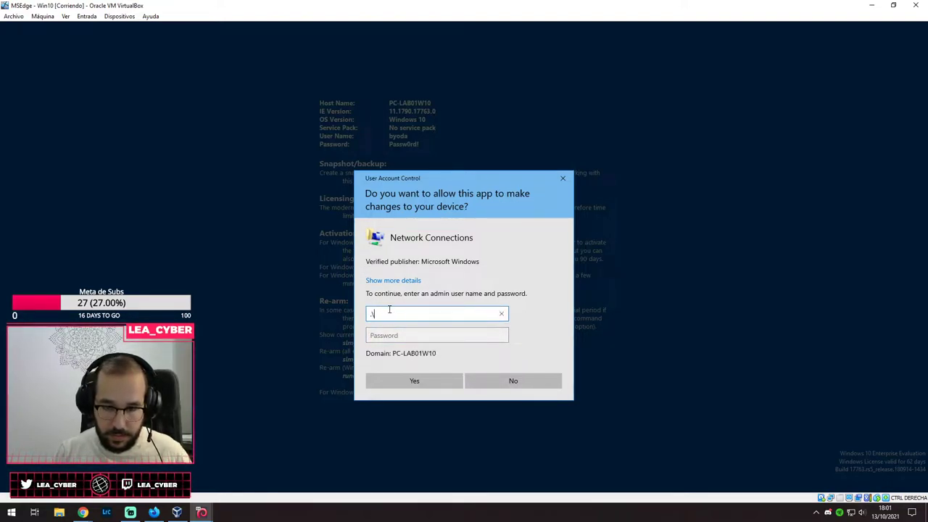
type(".\\Eu")
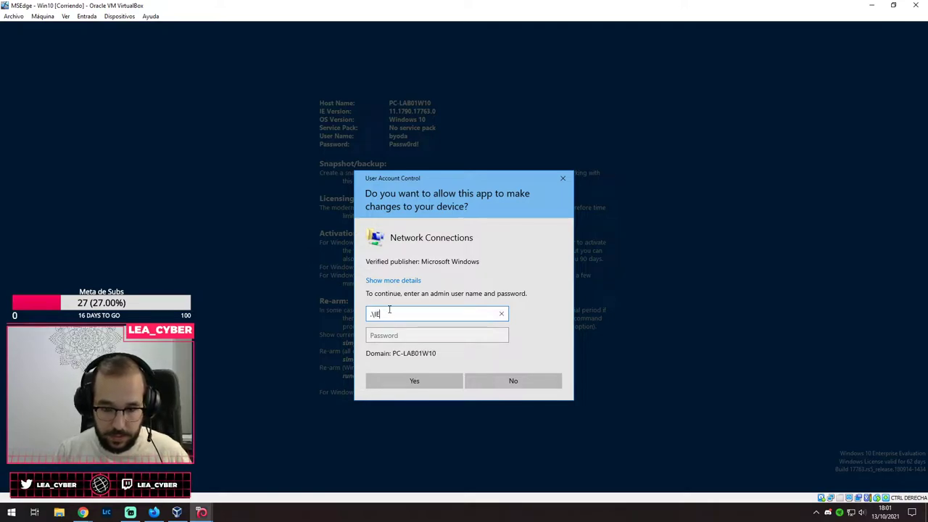
type("ser")
key("Tab")
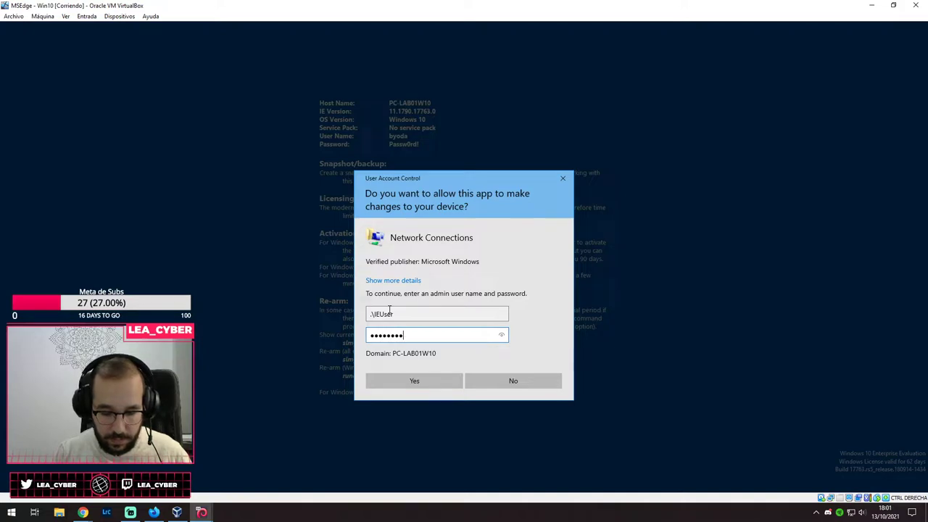
key("BackSpace")
key("BackSpace")
key("BackSpace")
key("BackSpace")
key("BackSpace")
key("BackSpace")
type("P")
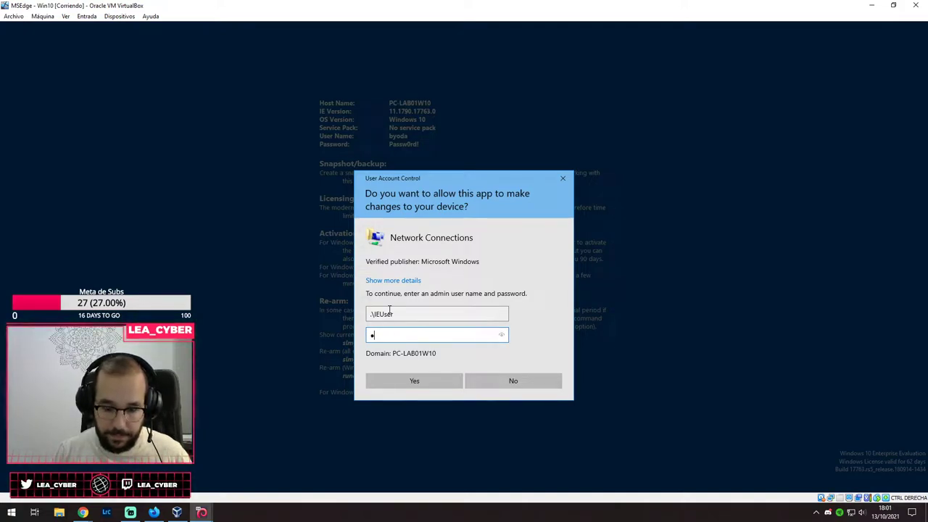
type("assw0rd")
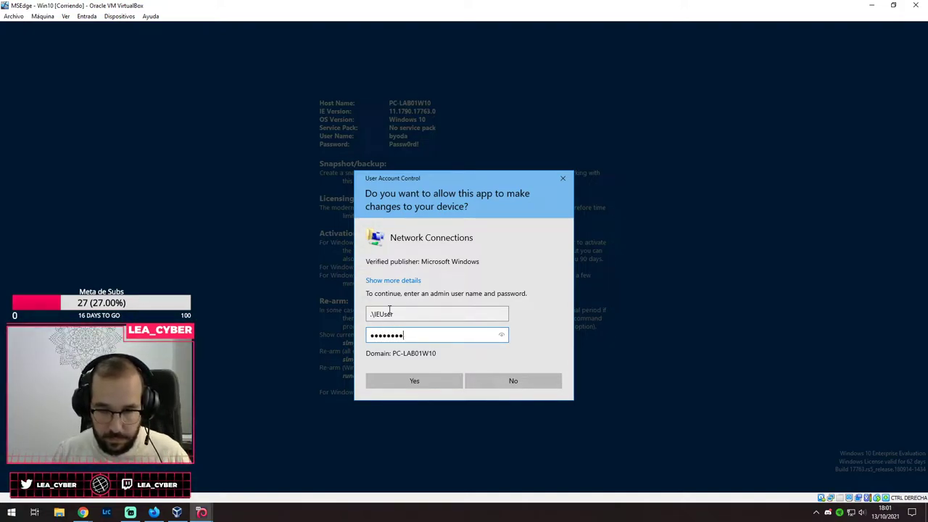
type("!")
key("Return")
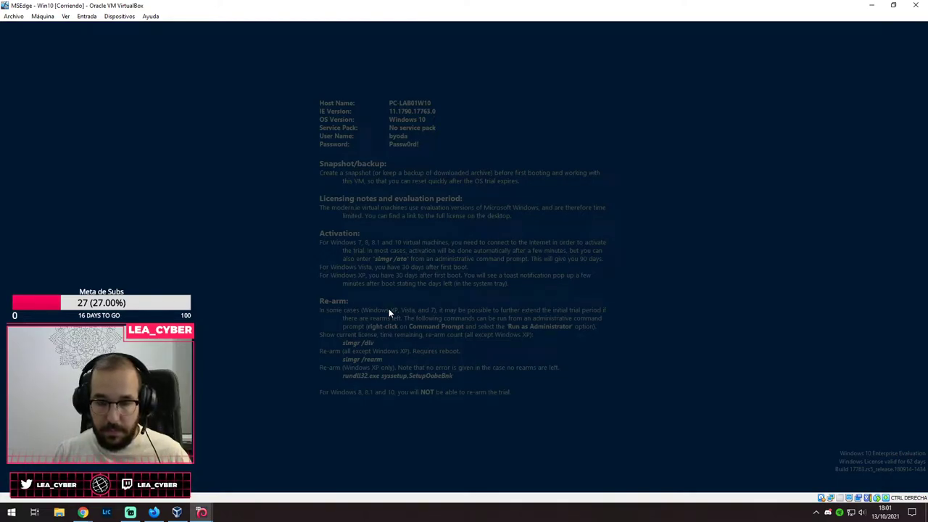
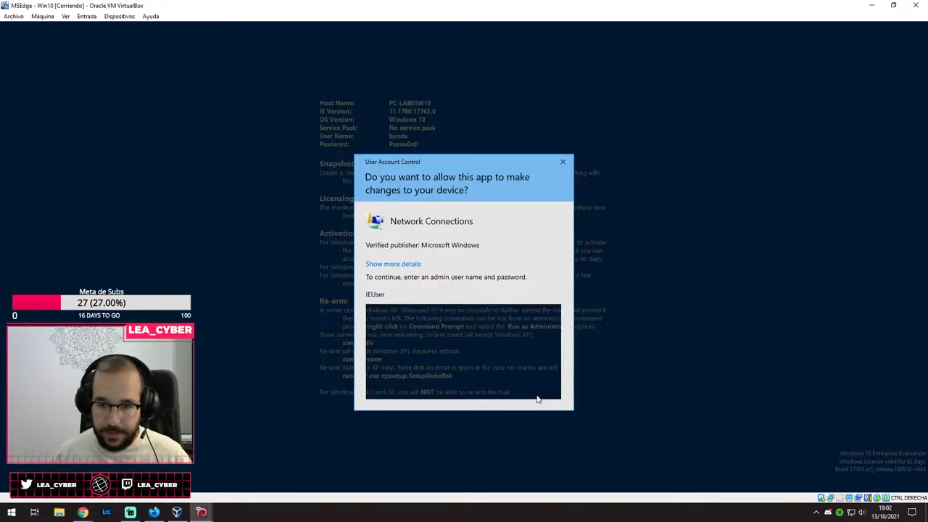
- Sign out of the Windows 10 guest session from the Start menu
left_click(12, 512)
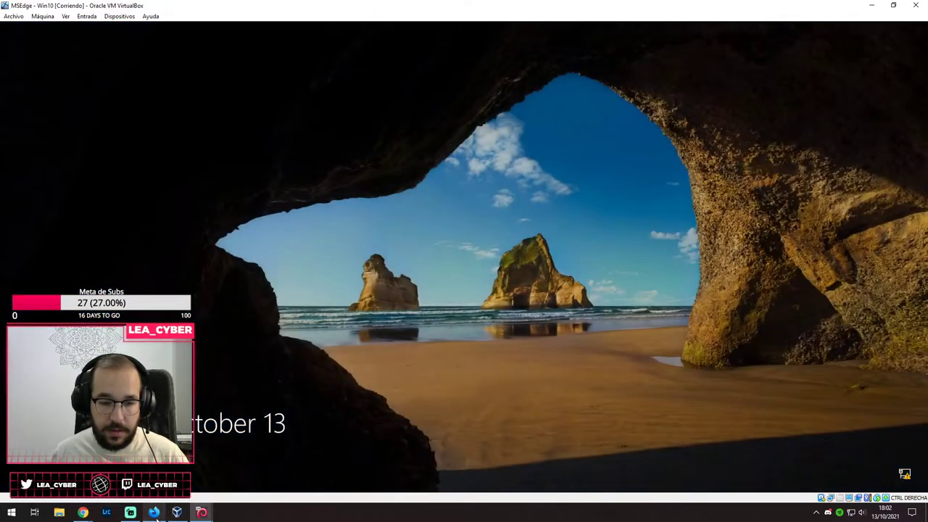
- Sign in to the Windows 10 guest as Other user, local account .\IEUser, with its password
left_click(304, 426)
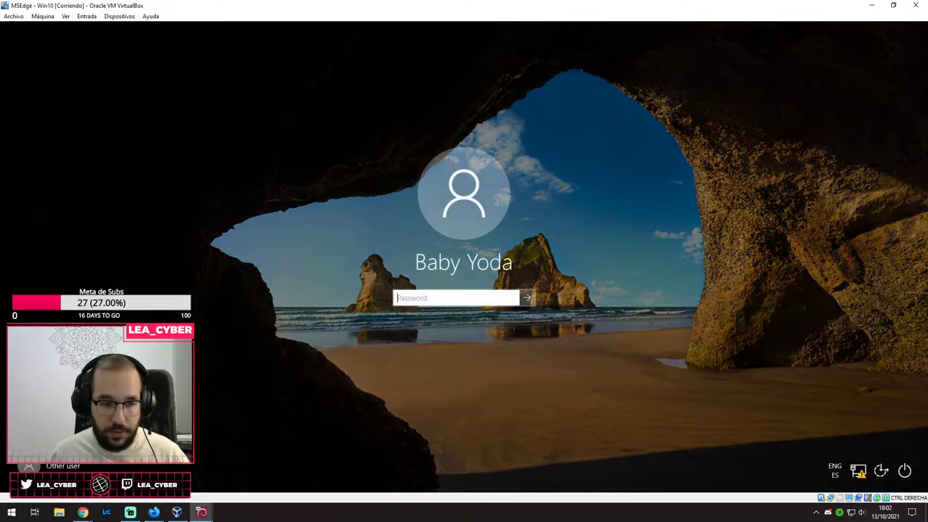
left_click(88, 467)
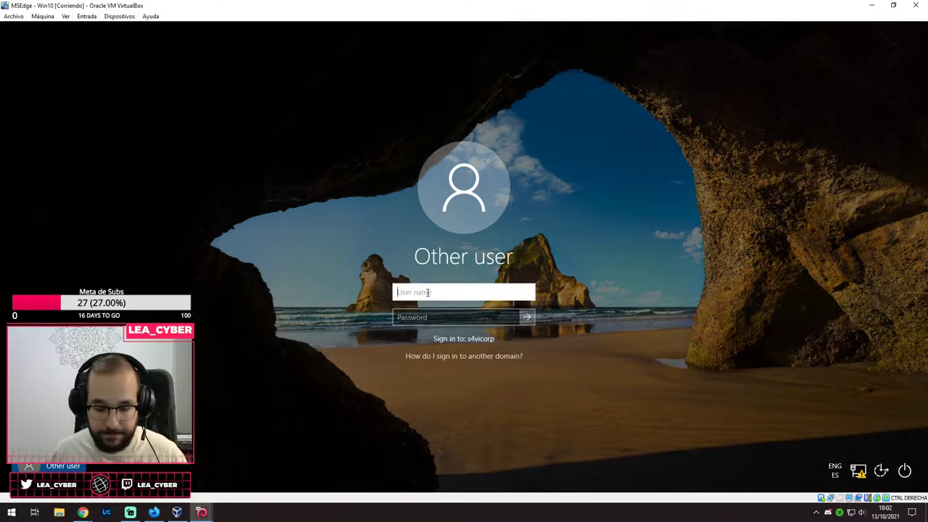
type(".\\IEUser")
key("Tab")
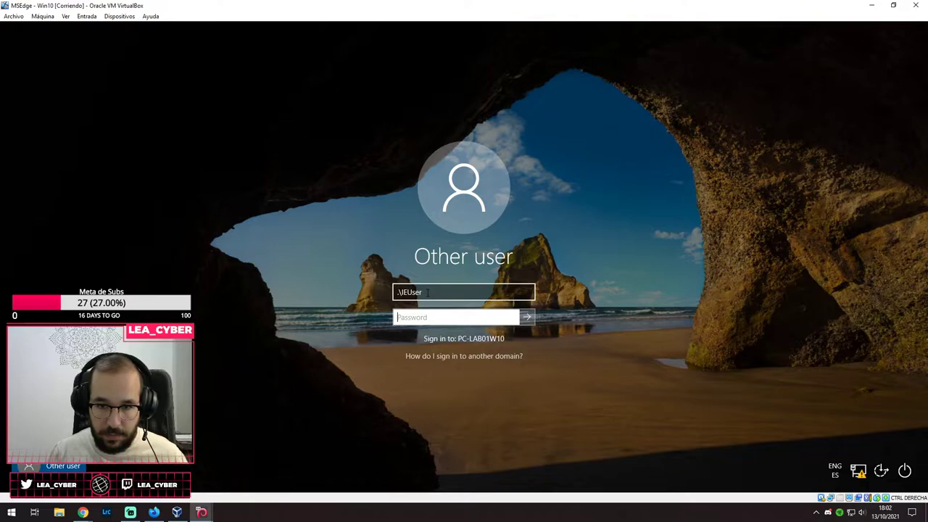
type("Passw0r")
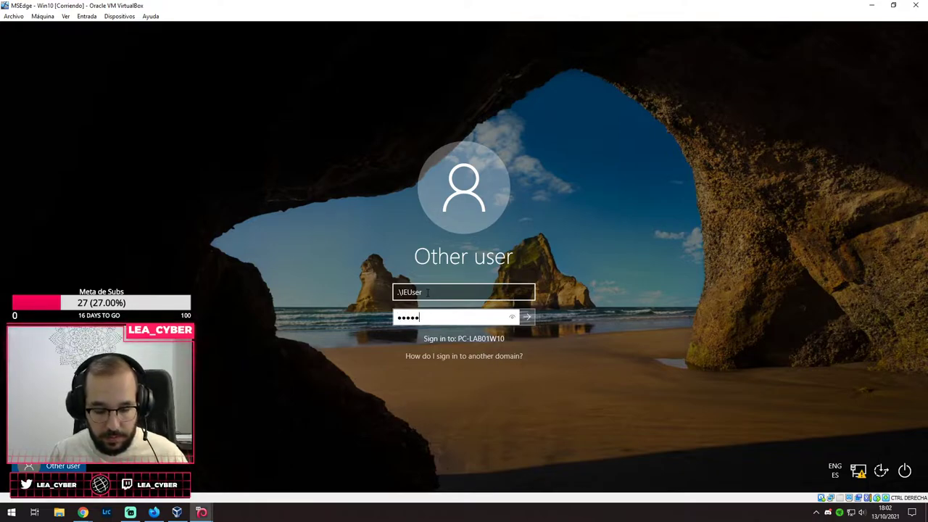
type("d!")
key("Return")
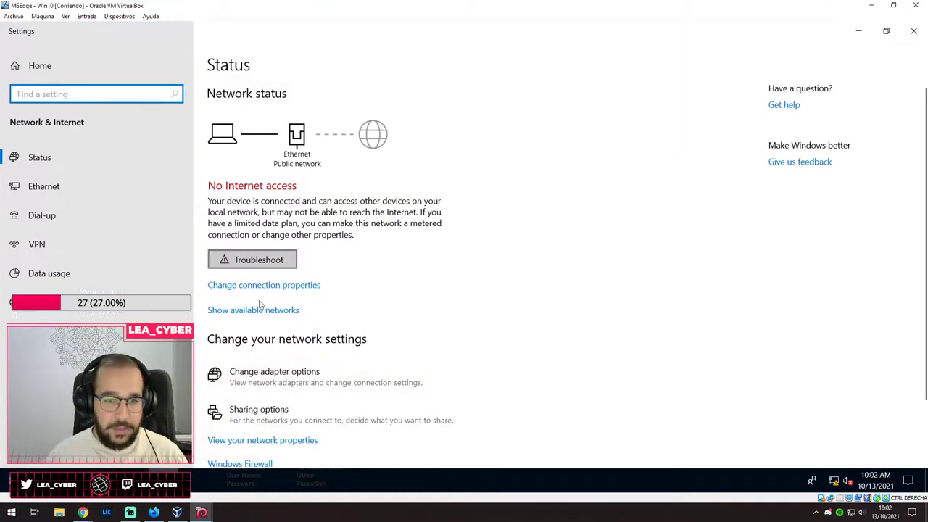
- Bring up the guest's Network Connections list of adapters
left_click(561, 325)
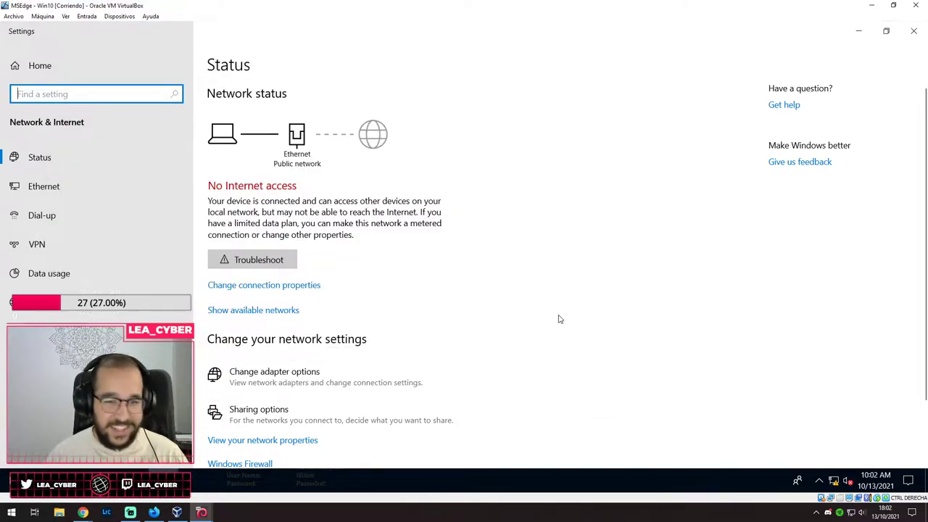
left_click(559, 319)
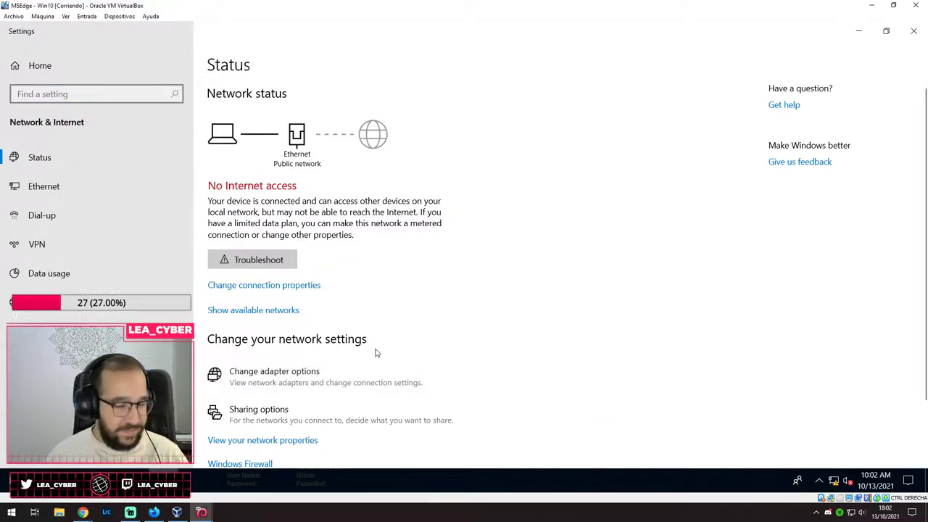
left_click(362, 382)
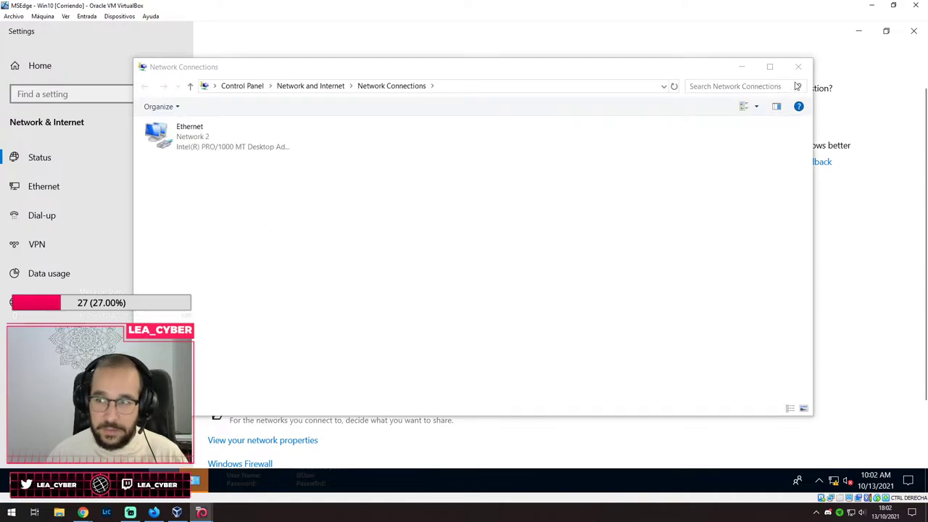
left_click(798, 66)
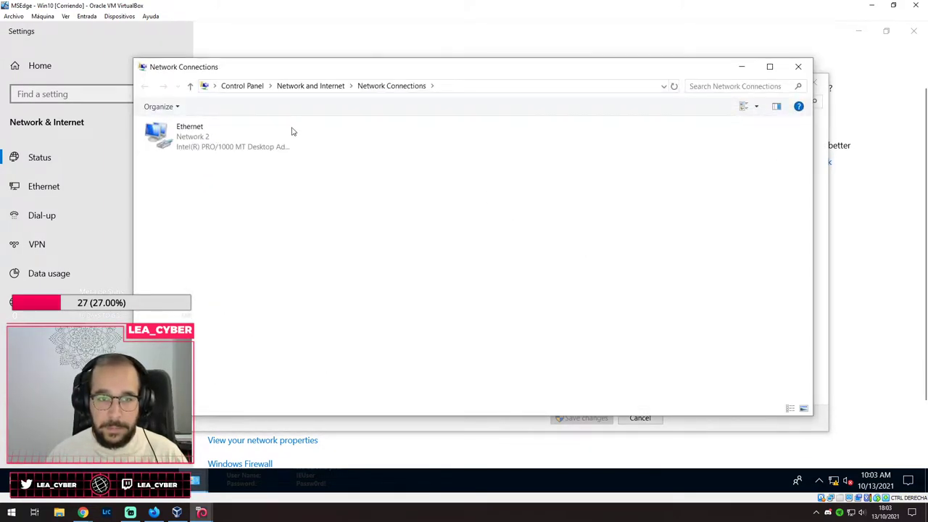
- Give Ethernet static IPv4 192.168.68.111, mask 255.255.255.0, gateway 192.168.68.1, DNS 192.168.68.111
right_click(218, 138)
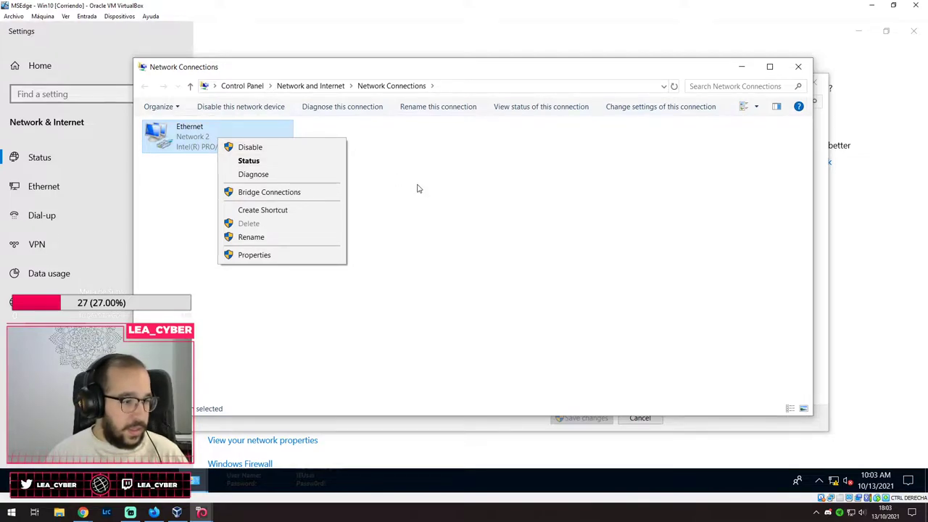
left_click(254, 254)
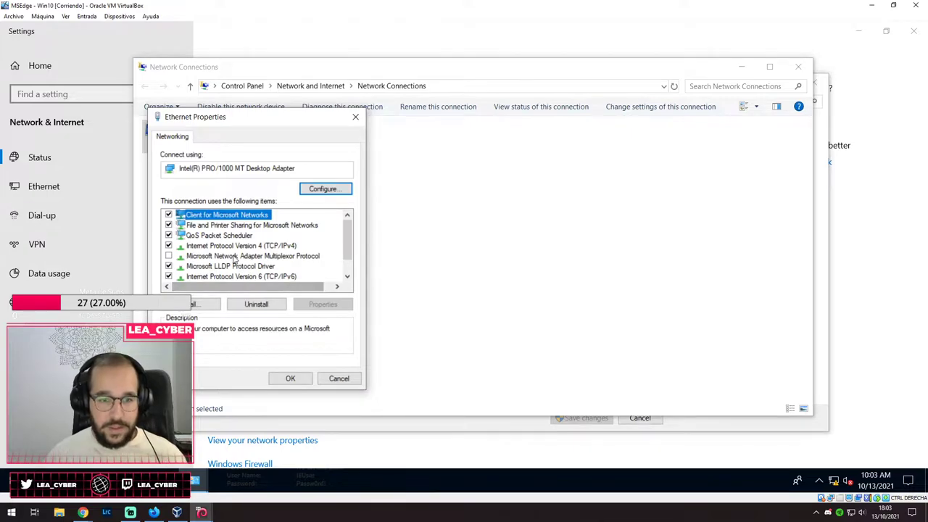
scroll(239, 268, "down", 1)
double_click(245, 225)
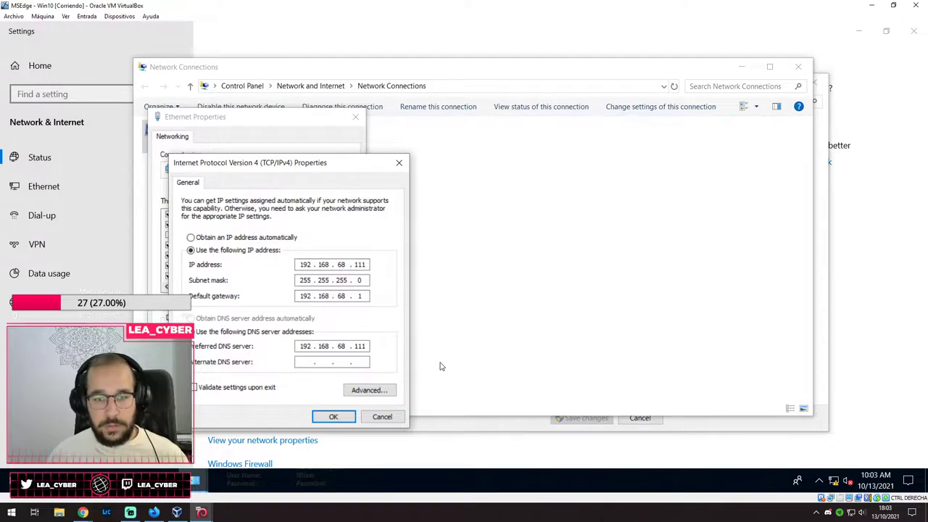
left_click(334, 416)
key("Return")
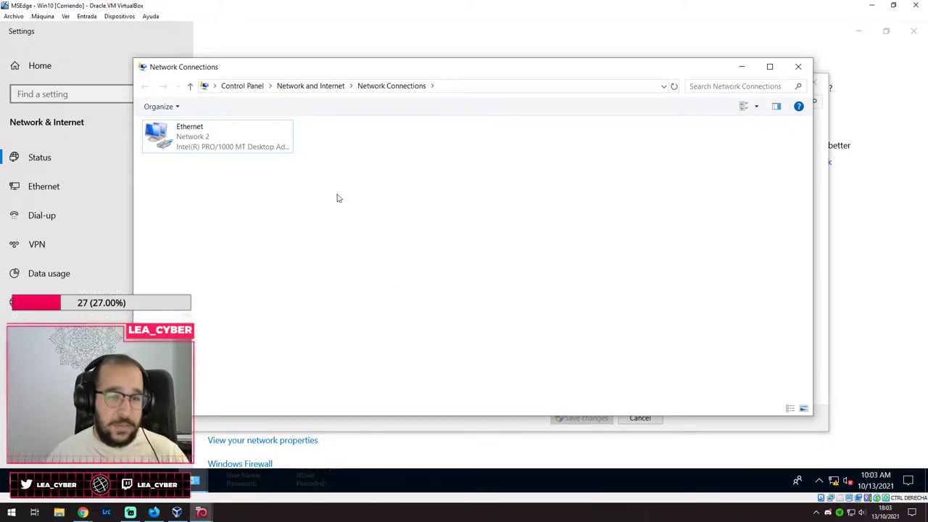
- Move the Network Connections window slightly down and to the right
left_click_drag(249, 75, 263, 99)
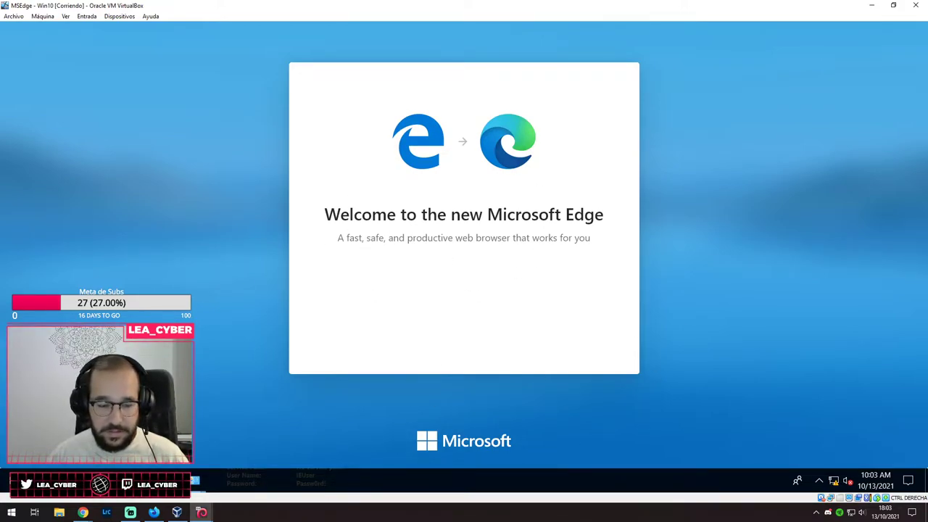
- Open a Command Prompt in the Windows 10 guest and ping google.es
key("super")
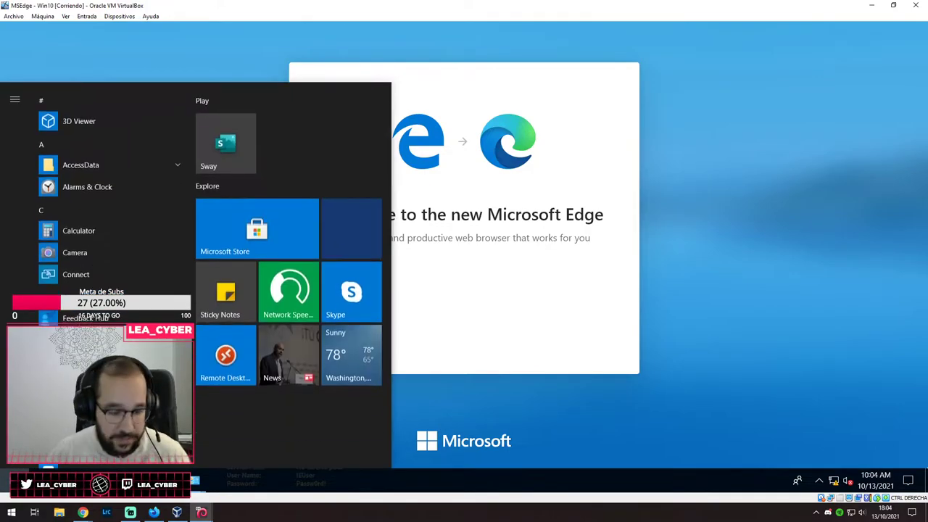
type("cmd")
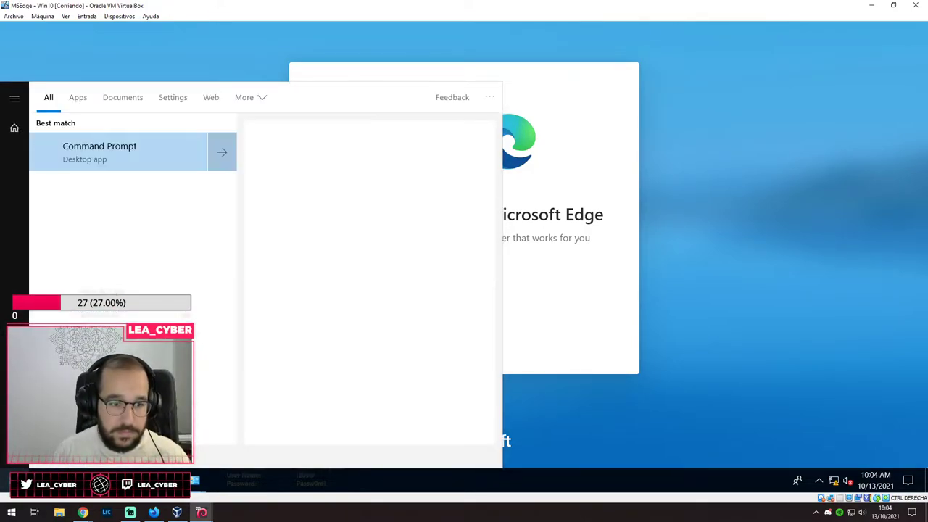
key("Escape")
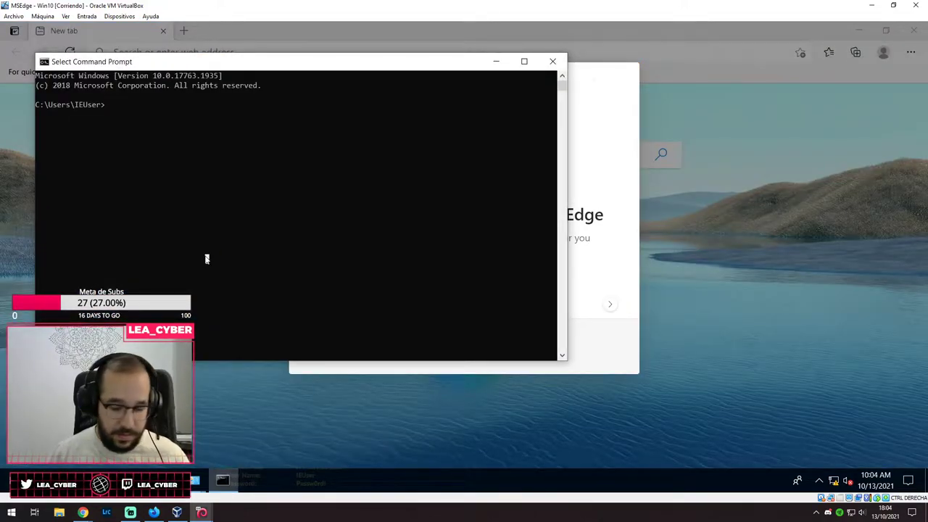
type("ping google.es")
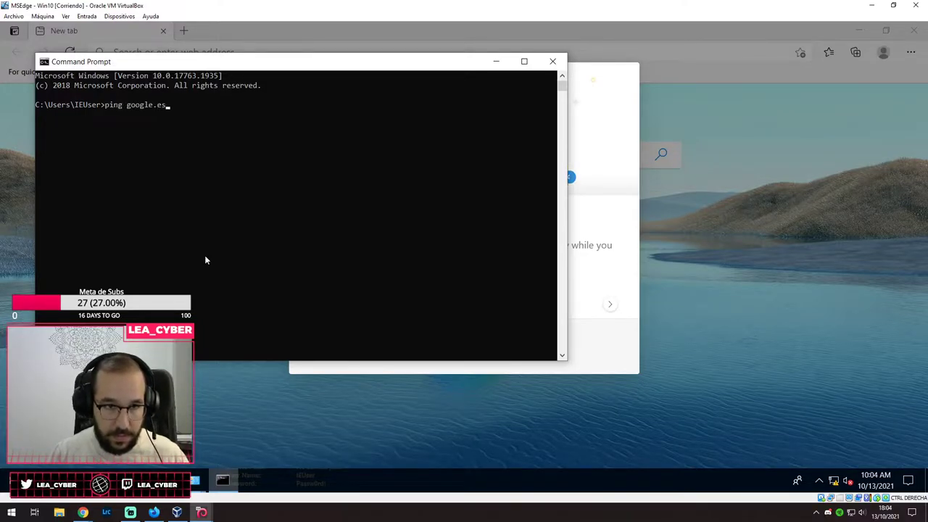
key("Return")
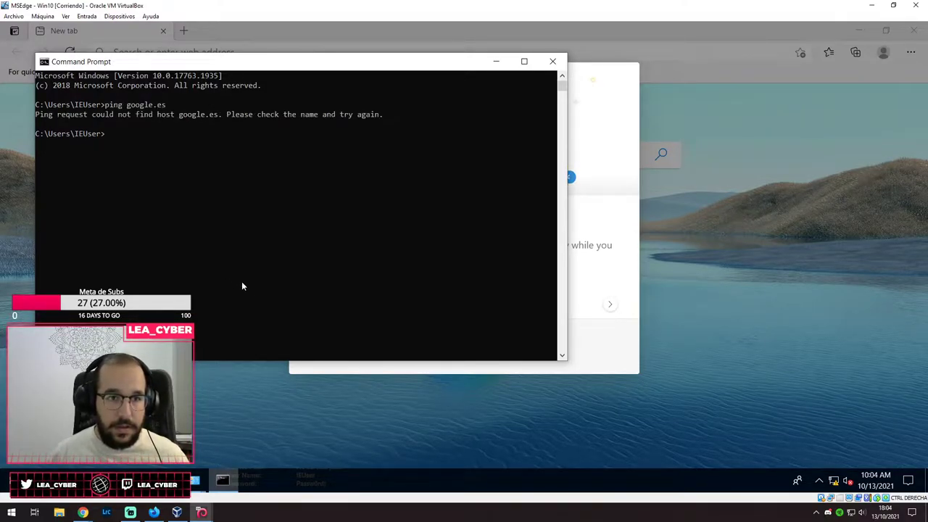
- Ping 192.168.68.111 instead, stop it with Ctrl+C, and close the Command Prompt
left_click(609, 261)
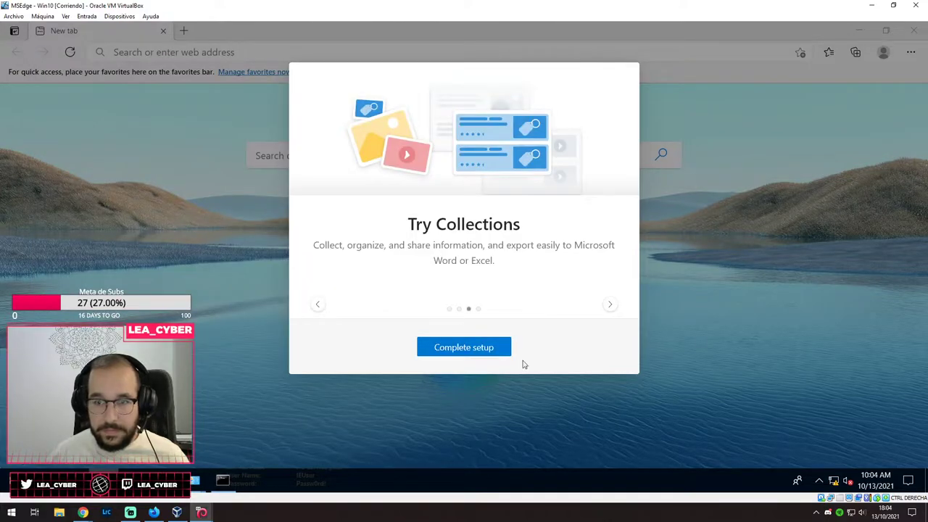
left_click(222, 480)
left_click(242, 287)
key("Up")
key("BackSpace")
key("BackSpace")
key("BackSpace")
key("BackSpace")
key("BackSpace")
key("BackSpace")
key("BackSpace")
key("BackSpace")
key("BackSpace")
type("192.168.")
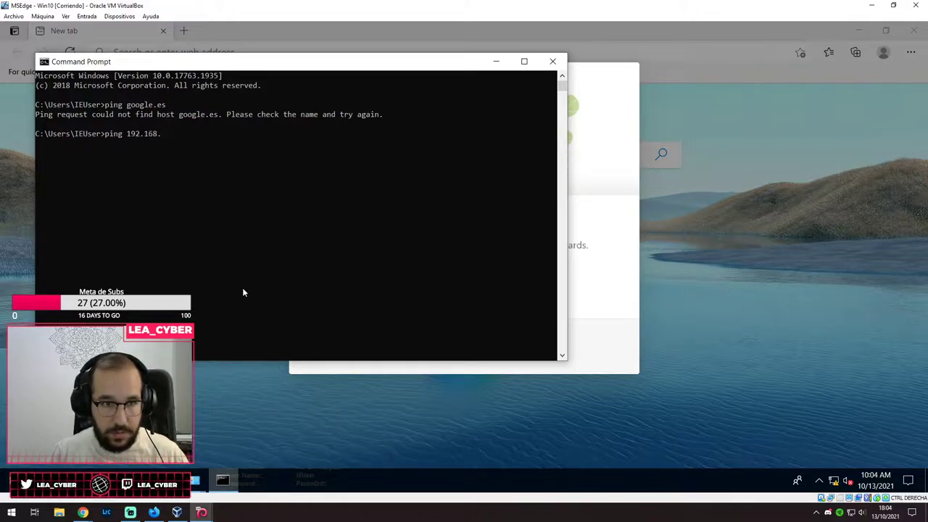
type("68.111")
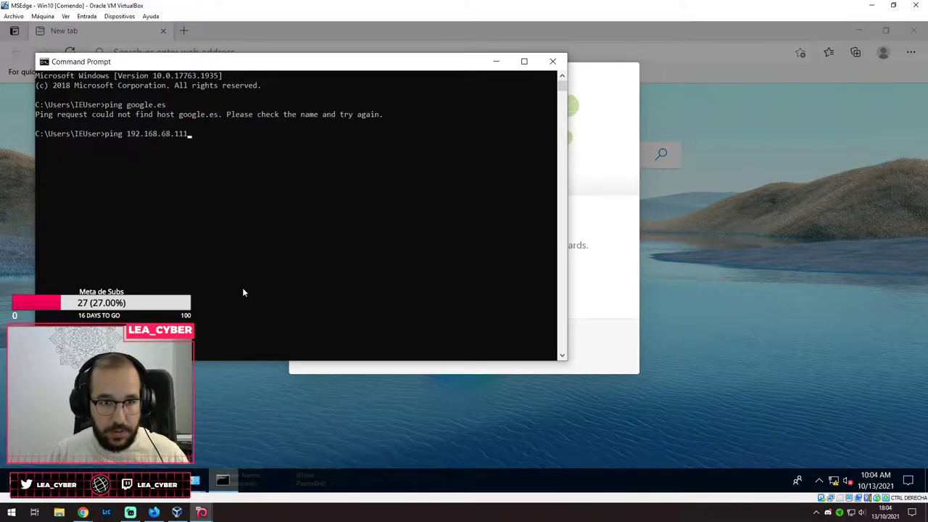
key("Return")
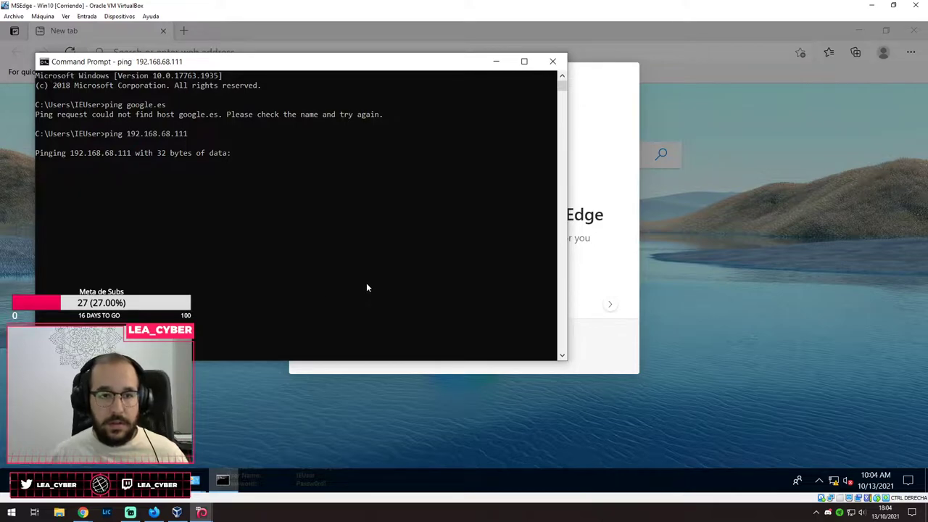
key("ctrl+c")
left_click(555, 62)
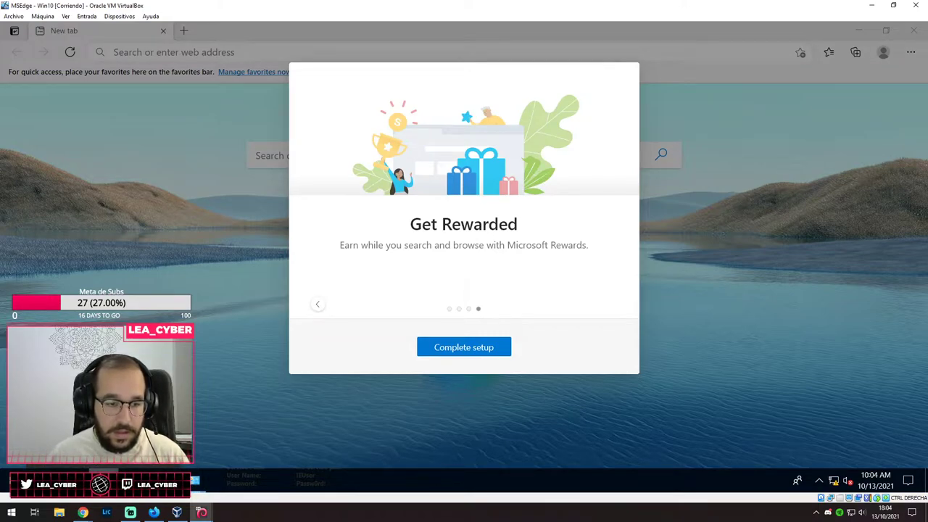
- Dismiss Edge setup, close Settings and Advanced sharing, and open the Ethernet adapter's properties
left_click(217, 51)
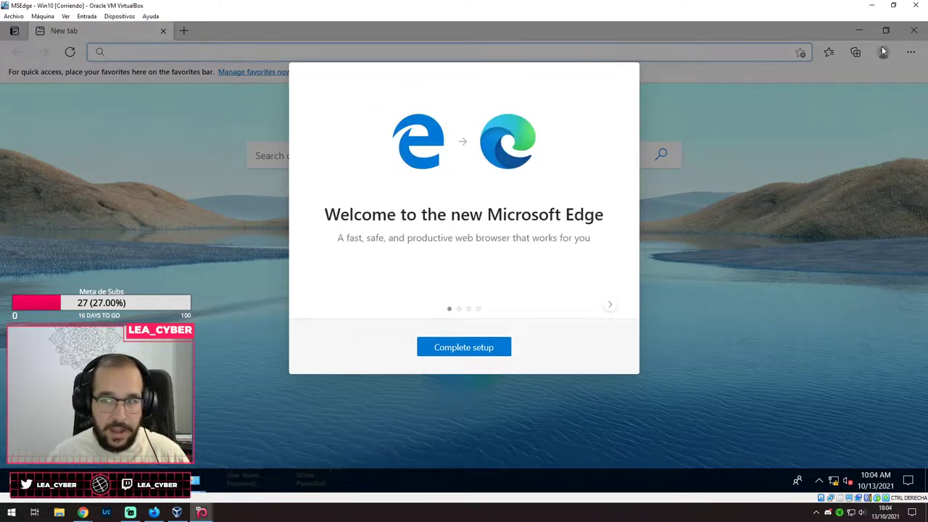
left_click(484, 351)
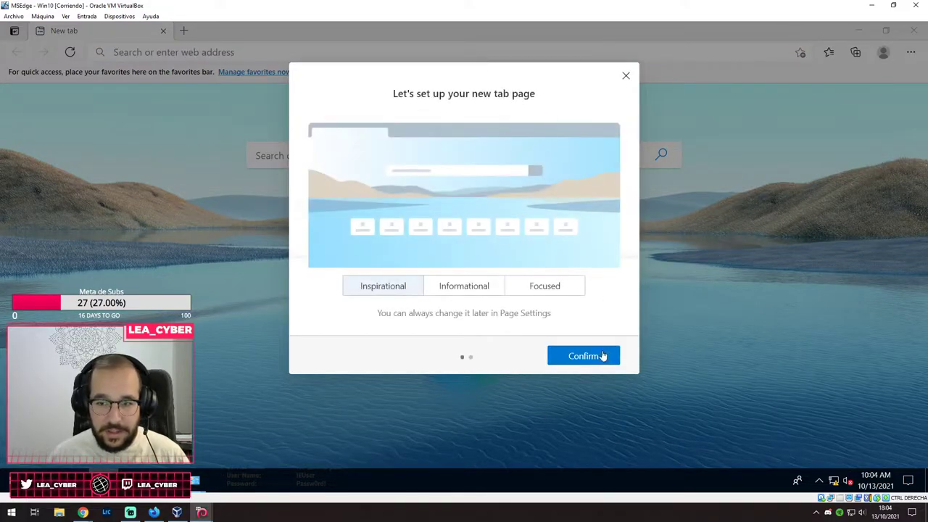
left_click(627, 76)
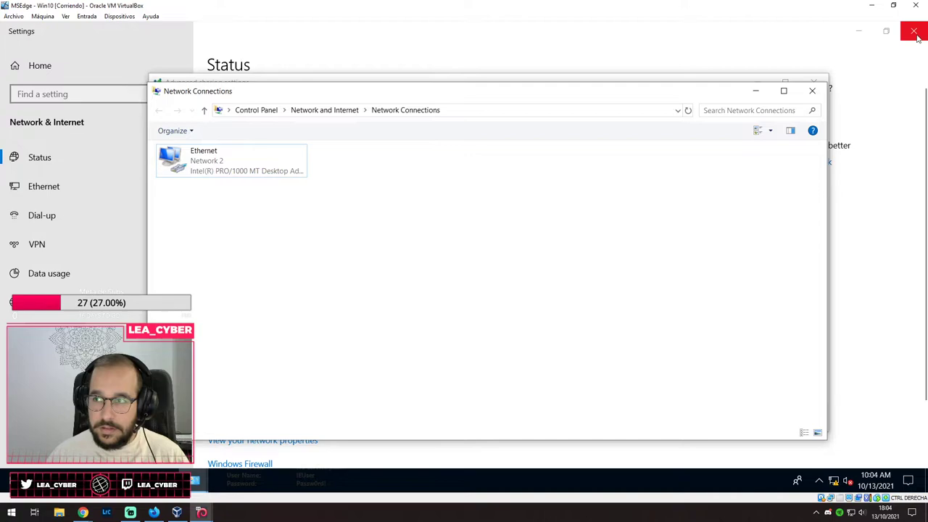
left_click(914, 31)
left_click_drag(280, 92, 262, 182)
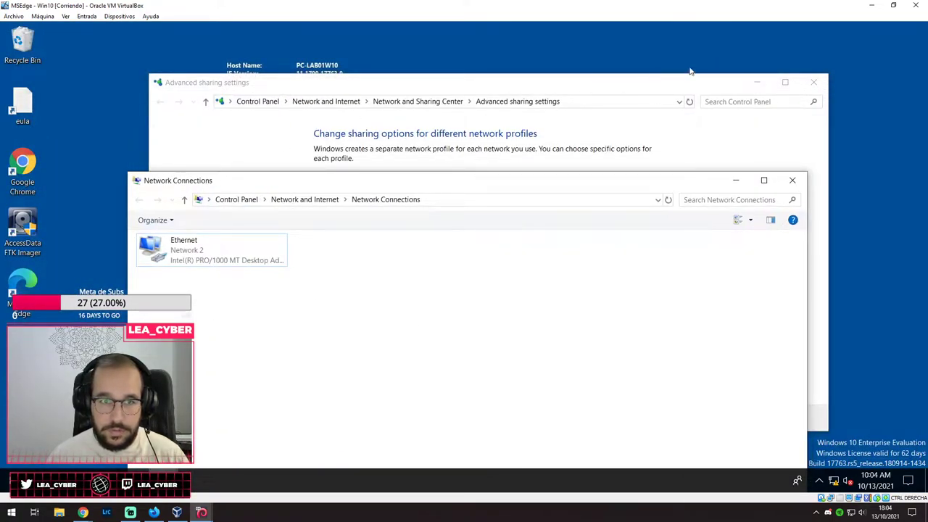
left_click(814, 82)
left_click_drag(389, 190, 365, 44)
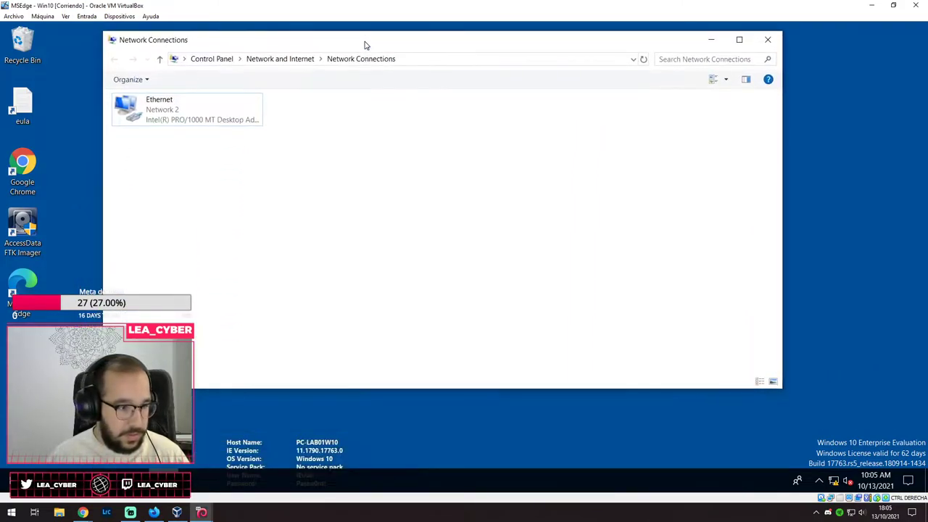
right_click(194, 119)
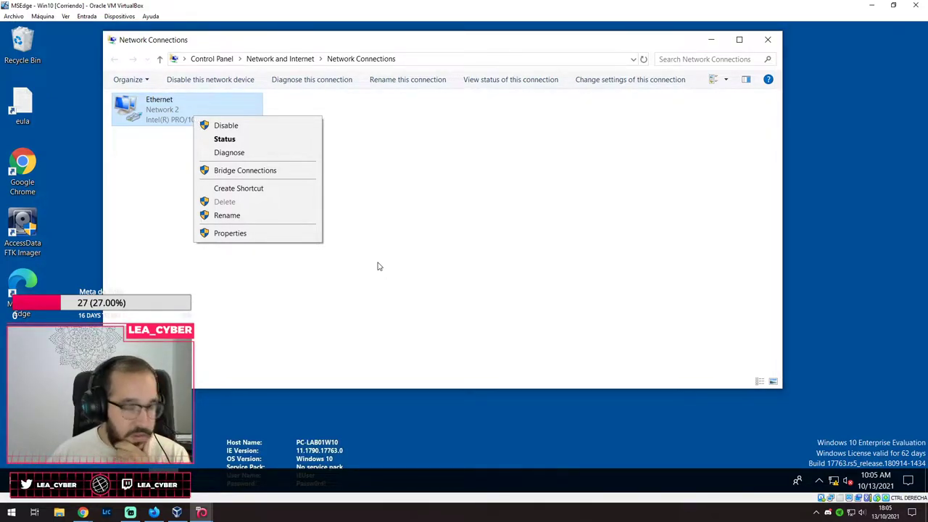
left_click(237, 234)
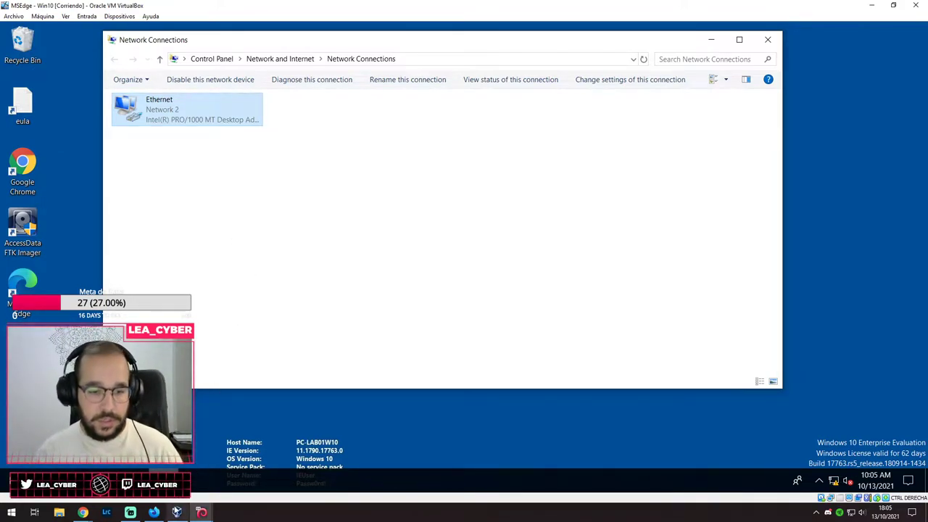
- Switch to the Windows Server 2019 VM and open its Network & Internet settings
mouse_move(181, 512)
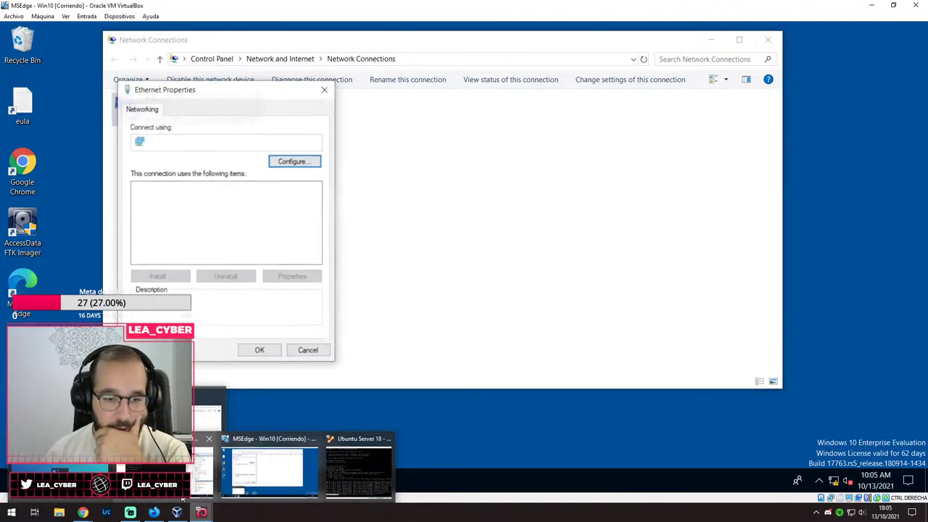
left_click(207, 453)
left_click(338, 352)
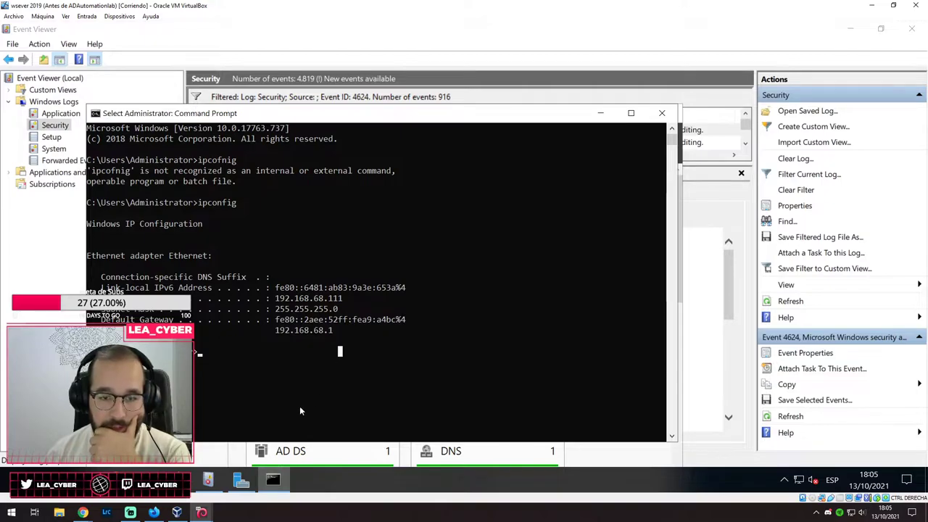
left_click(800, 481)
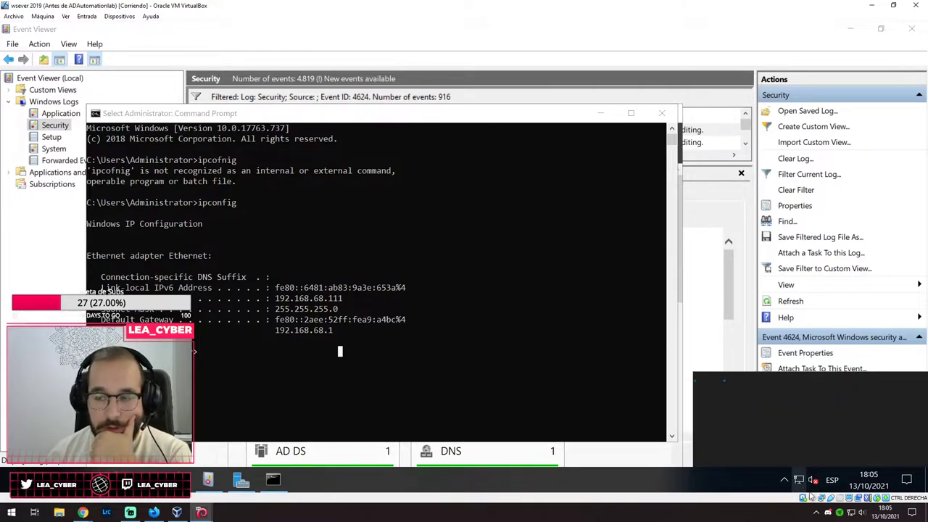
left_click(767, 441)
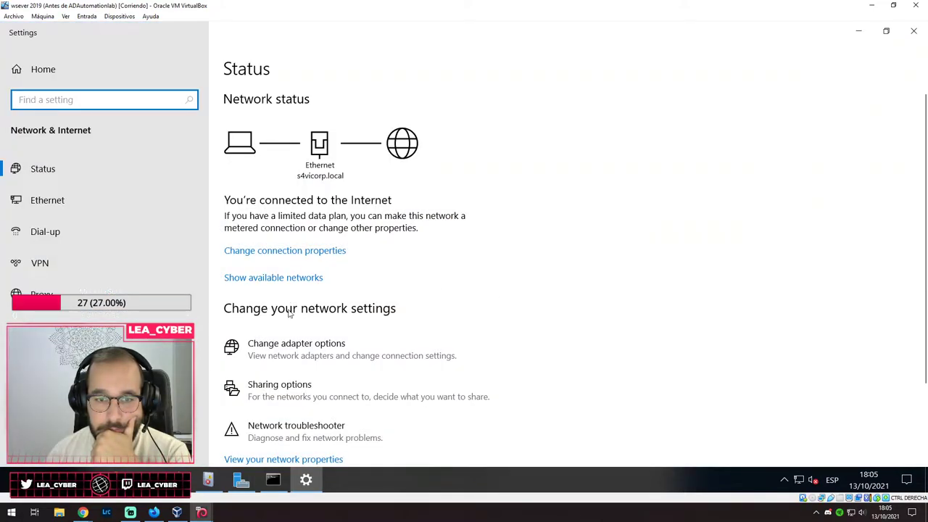
left_click(278, 349)
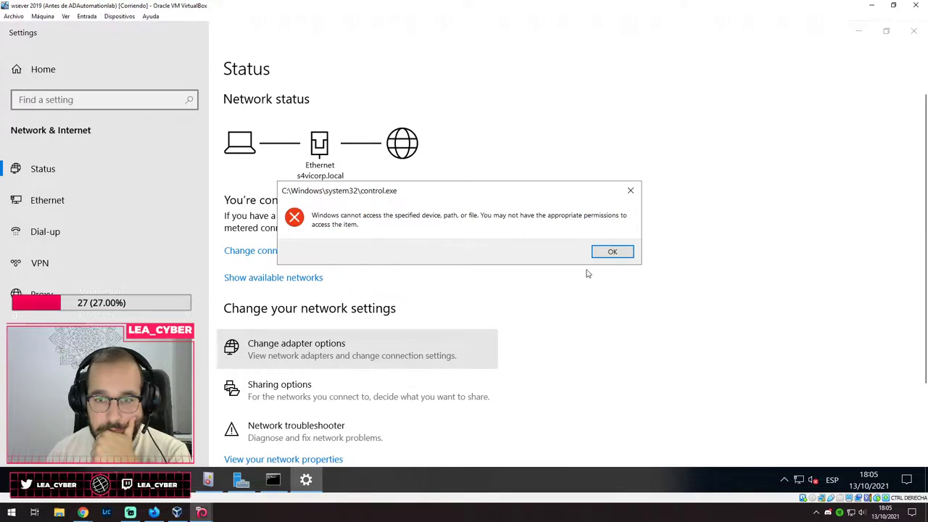
left_click(630, 190)
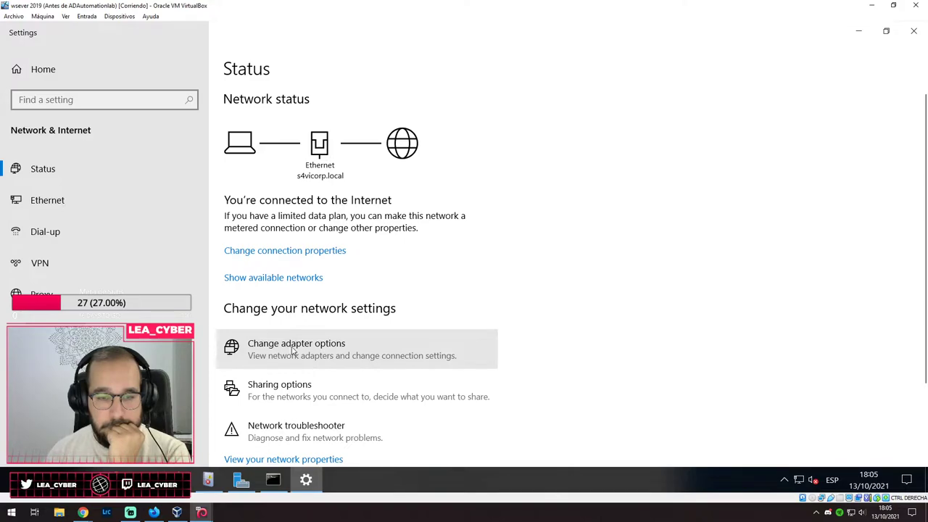
left_click(293, 351)
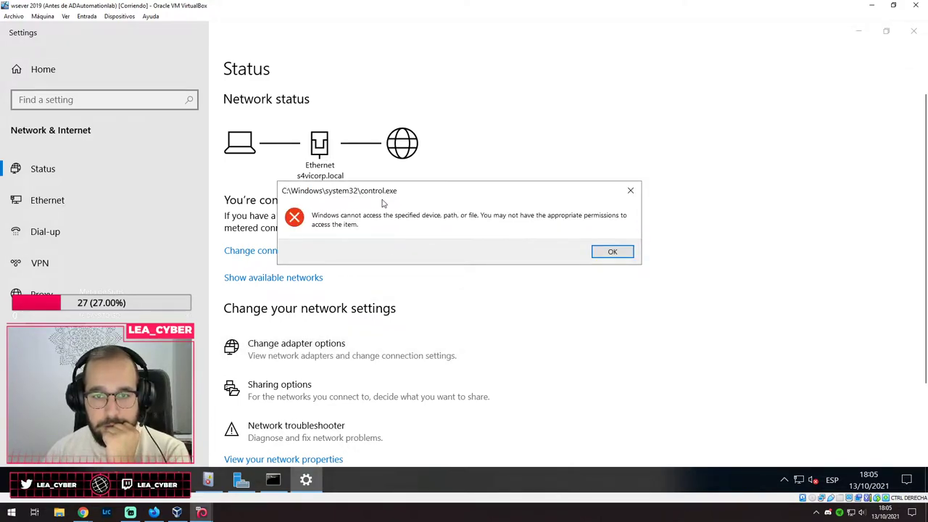
left_click(613, 252)
- Run Command Prompt as administrator on the server and launch the Control Panel with control.exe
left_click(14, 480)
type("cmd")
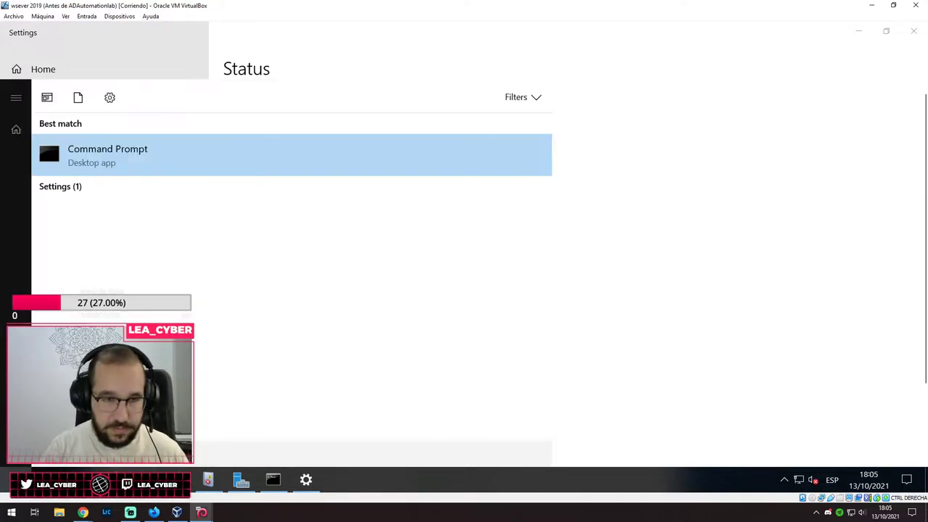
right_click(100, 172)
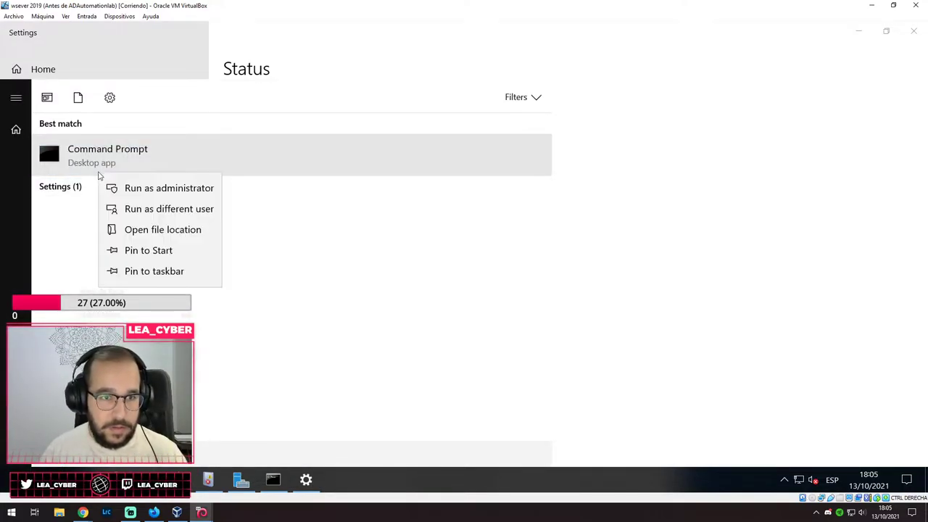
left_click(120, 188)
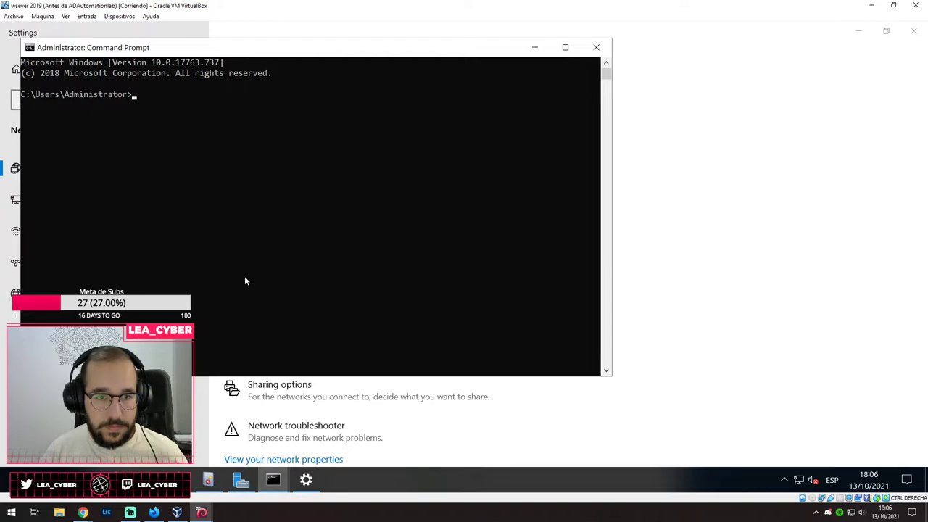
left_click(244, 276)
type("cotr")
type("ntrol.exe")
key("Return")
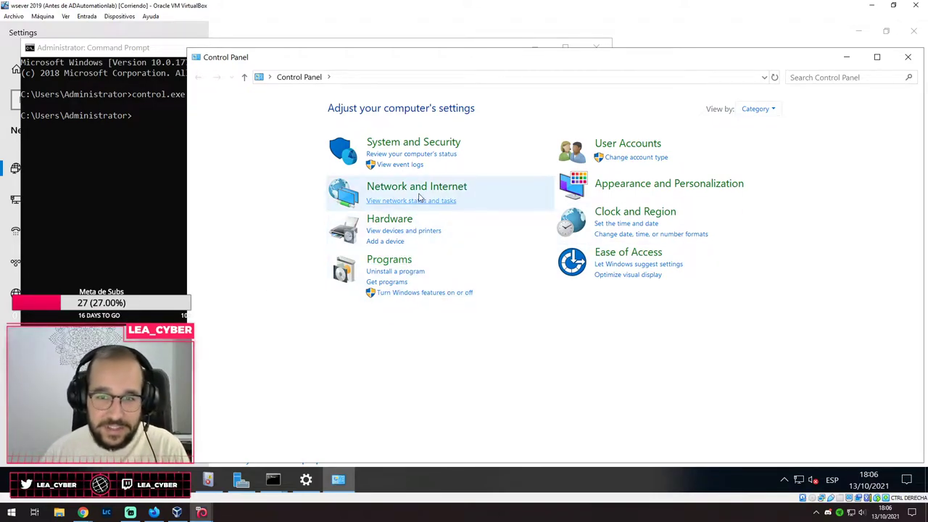
- Go through Network and Internet and Network and Sharing Center to the adapter list
left_click(415, 188)
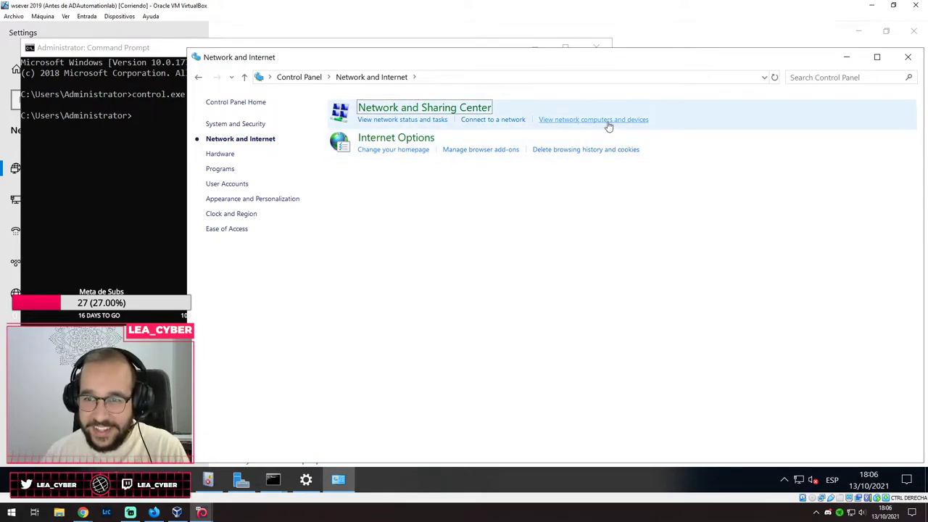
left_click(389, 109)
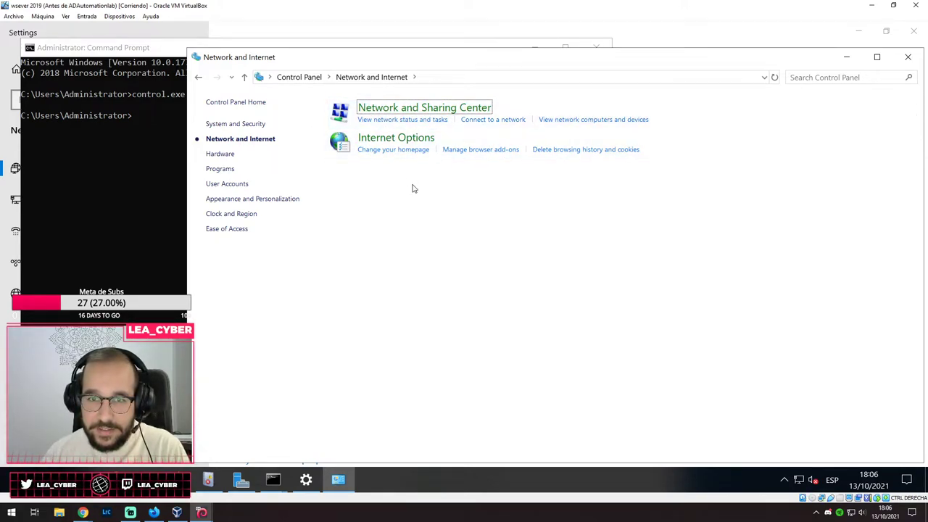
left_click(242, 126)
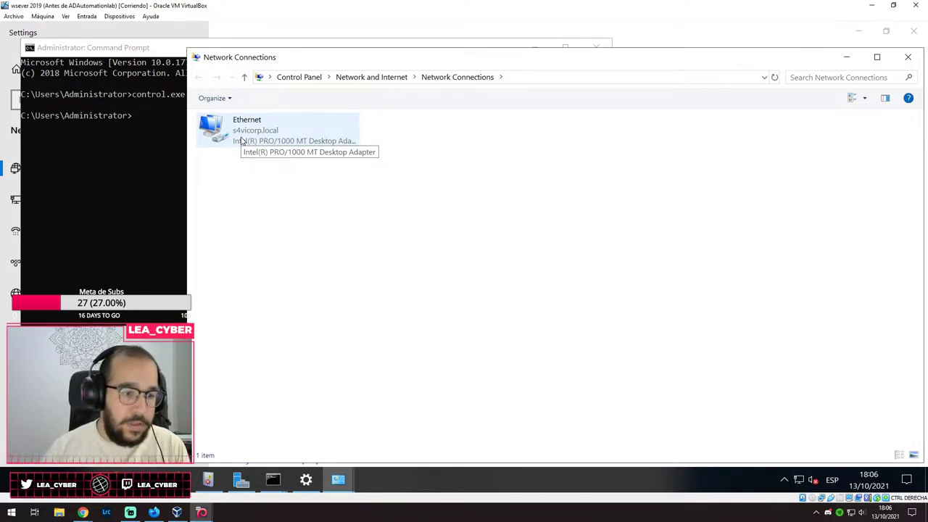
- Open Ethernet's IPv4 properties, choose a fixed address and start entering 192.168
right_click(285, 140)
left_click(315, 260)
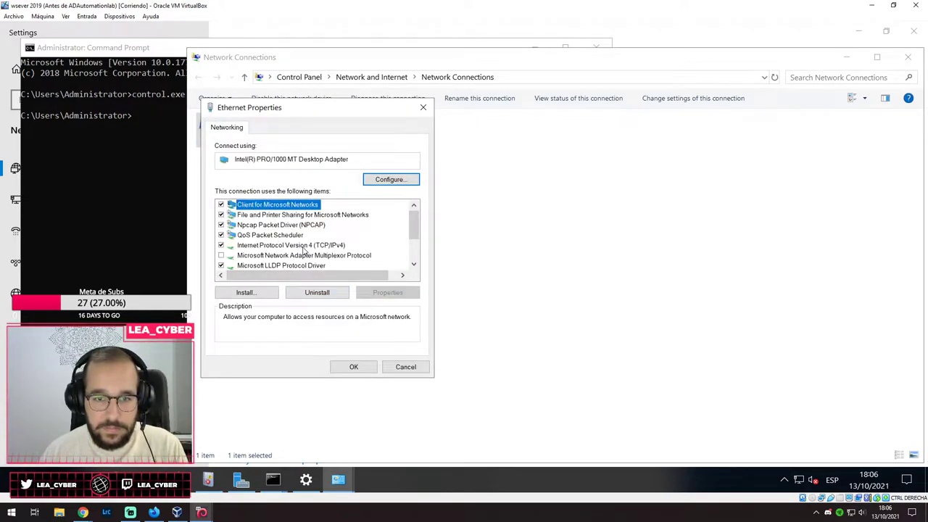
double_click(304, 246)
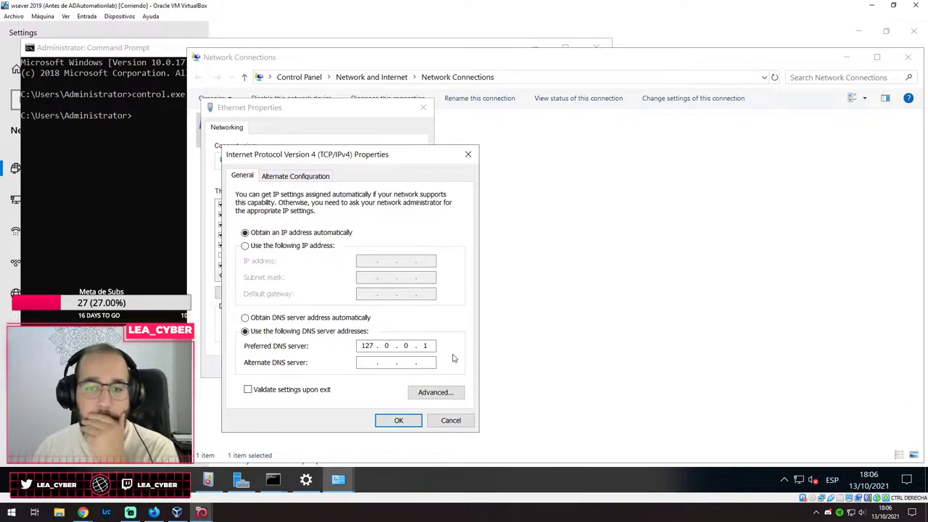
left_click(310, 250)
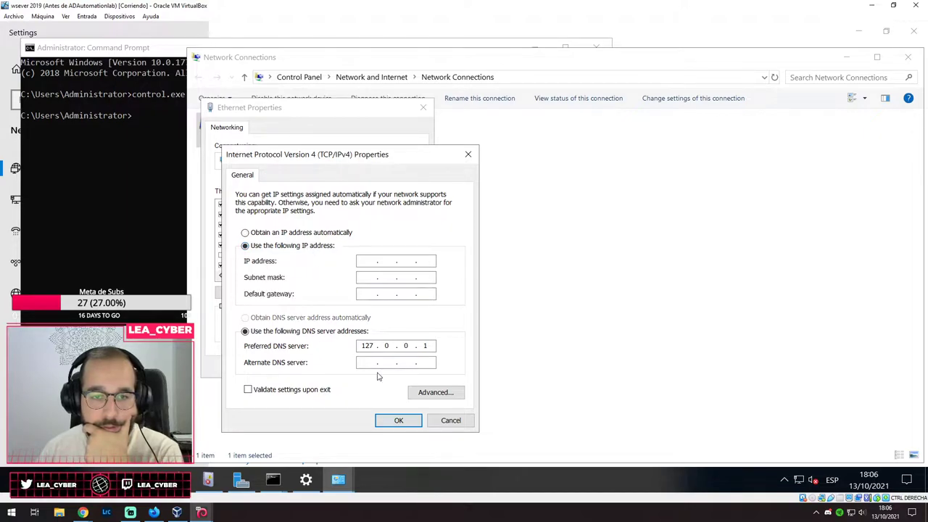
left_click(370, 265)
type("192.168.")
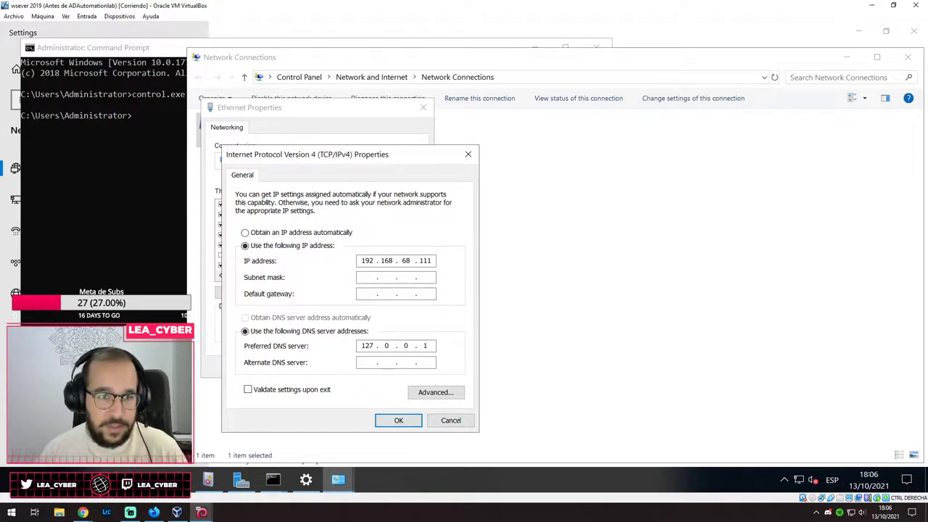
- Run ipconfig in the Command Prompt to check the current addressing
left_click(129, 144)
type("ipconfig")
key("Return")
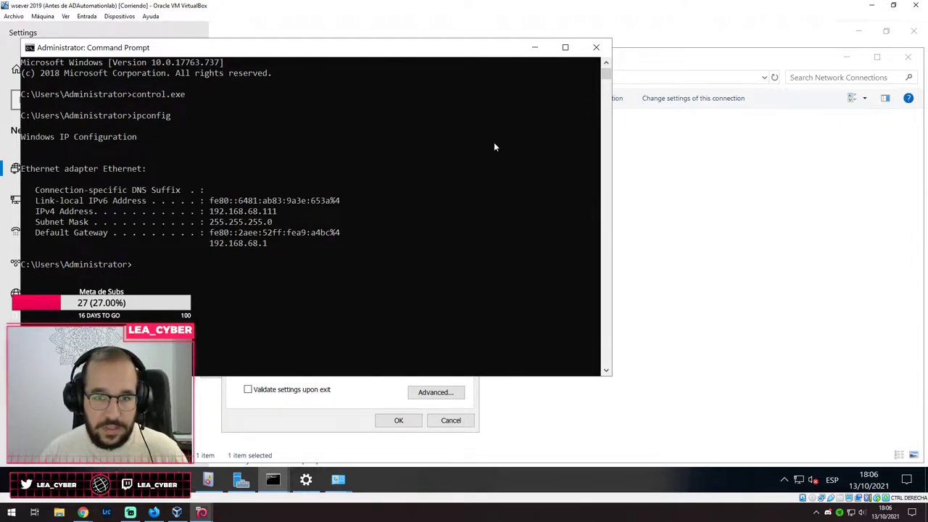
left_click(534, 47)
- Enter mask 255.255.255.0 and gateway 192.168.68.1, tick Validate settings upon exit, and apply
left_click(363, 277)
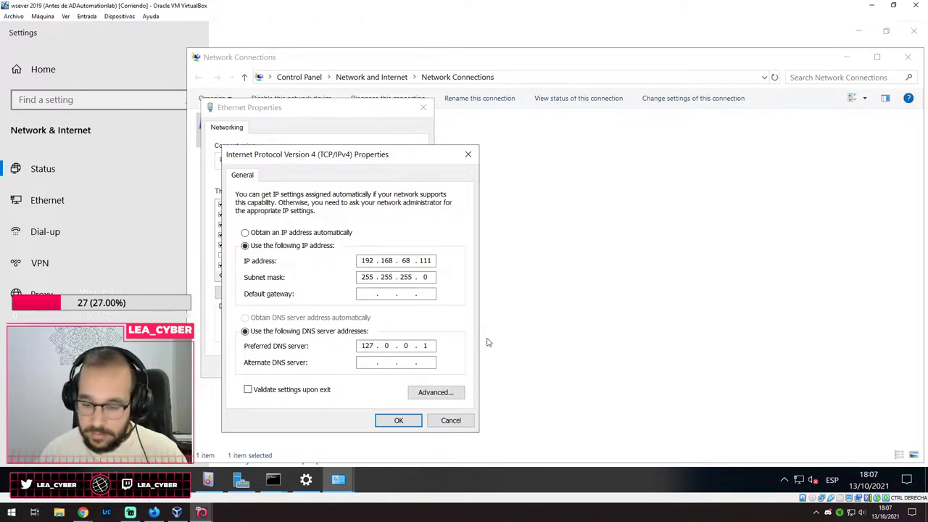
type("192 . 168 . 1 .")
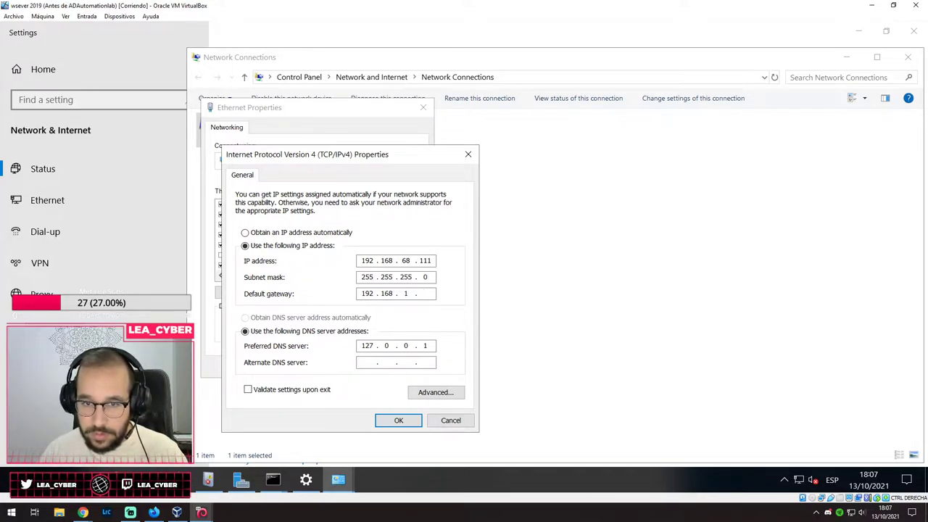
key("BackSpace")
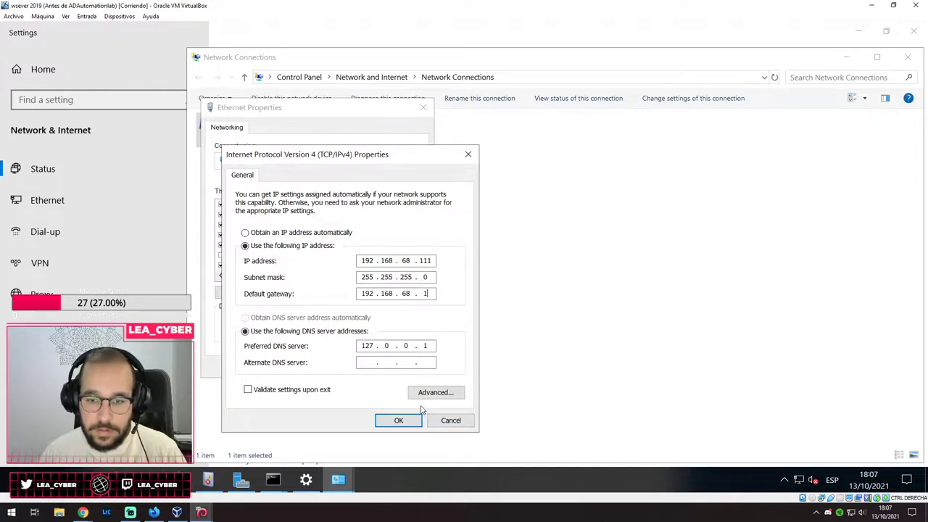
left_click(304, 392)
left_click(398, 420)
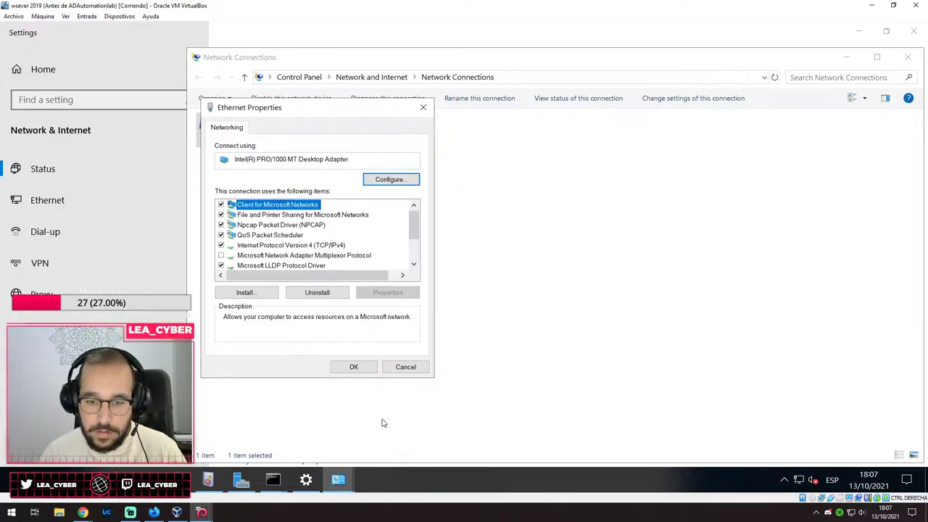
- Confirm Ethernet properties, apply the Networking Reset fix, dismiss the sign-out warning, and close diagnostics
left_click(376, 369)
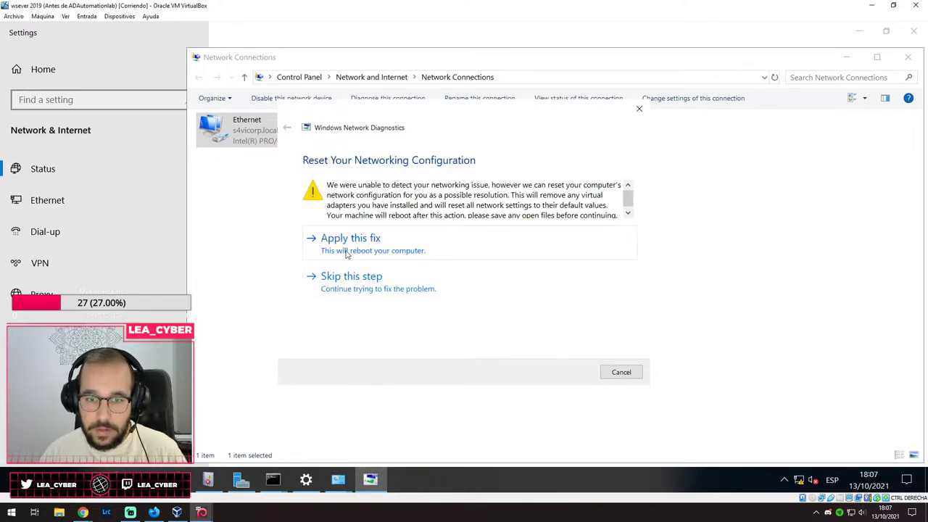
left_click(364, 251)
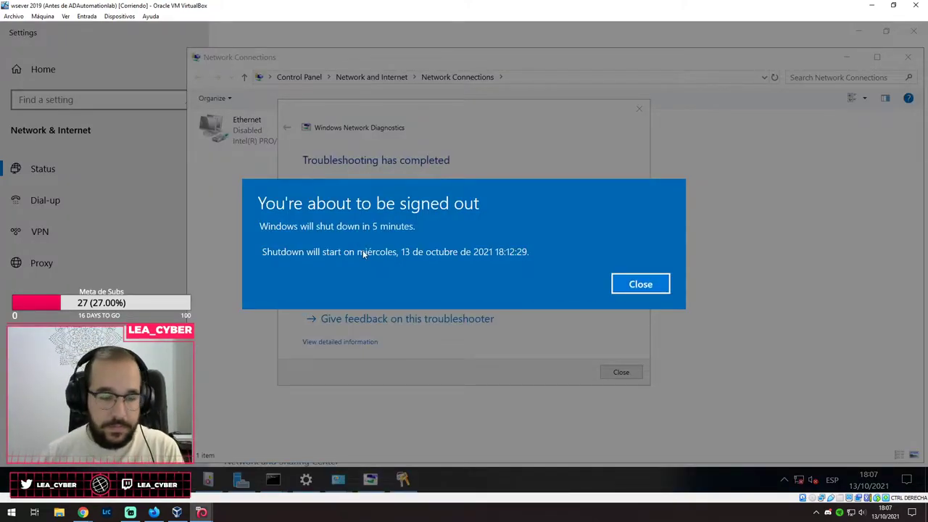
left_click(625, 284)
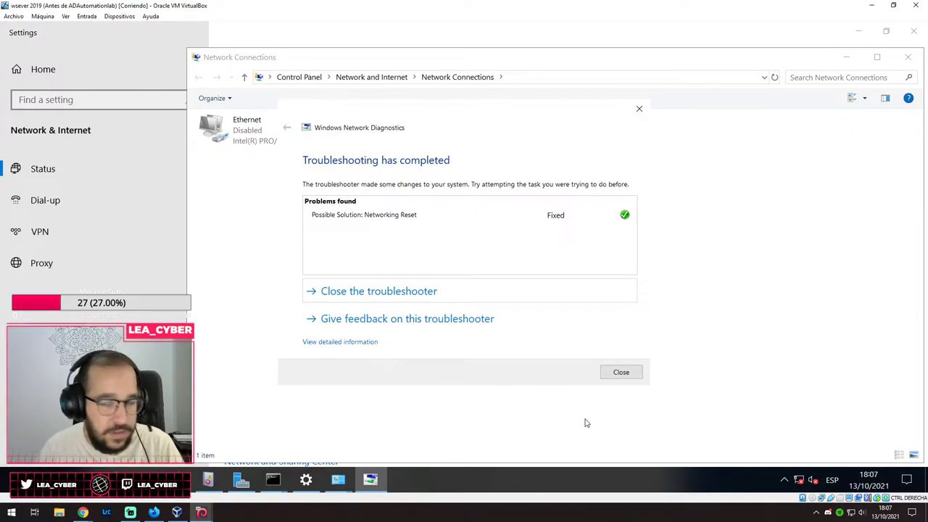
left_click(622, 372)
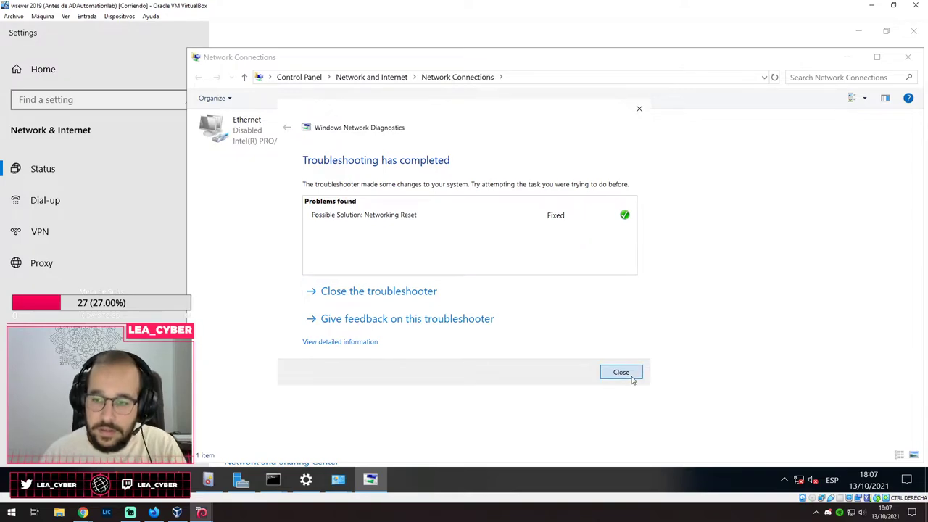
- Restart the Windows Server guest from Start > Power and confirm
left_click(14, 479)
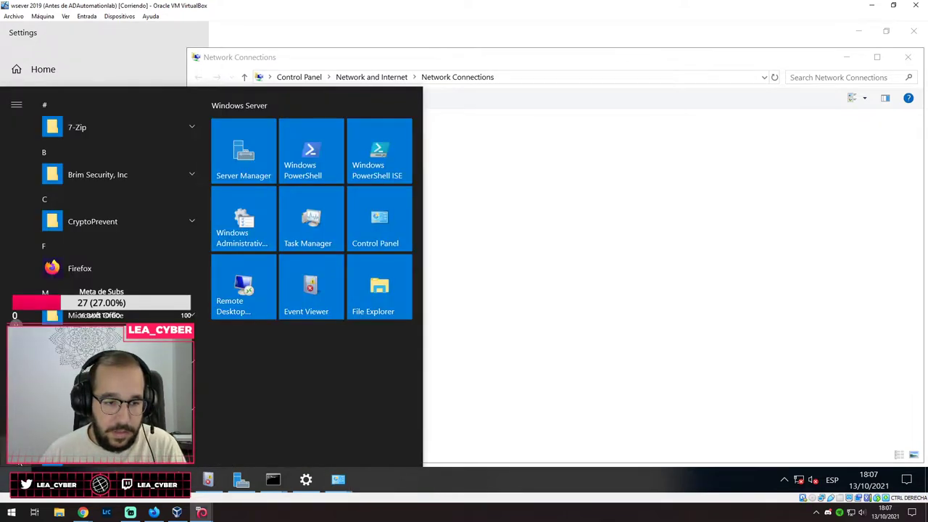
left_click(16, 442)
left_click(72, 406)
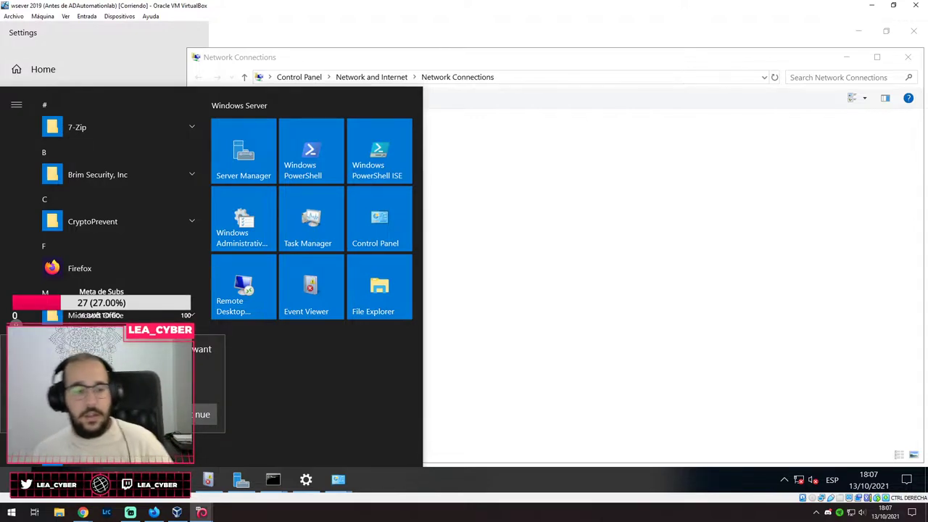
left_click(198, 417)
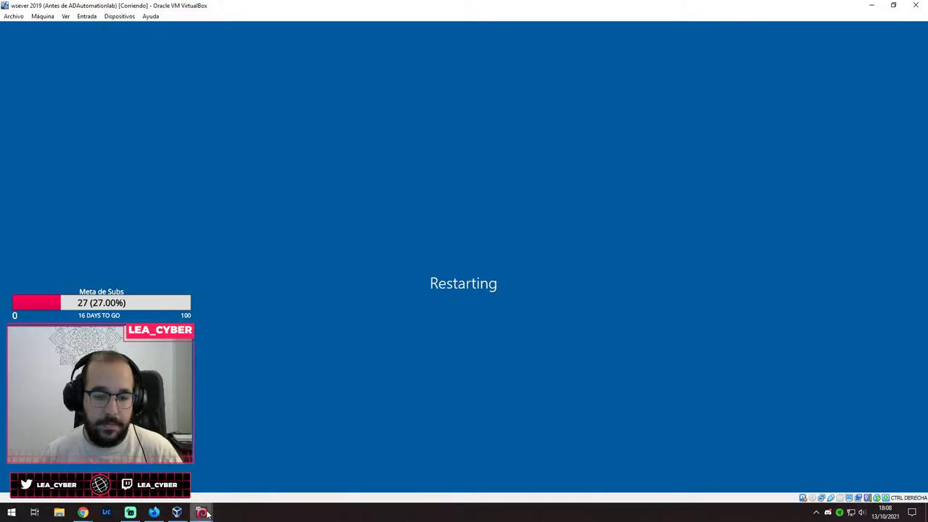
- Switch to the Windows 10 VM and bring up its IPv4 properties for comparison
mouse_move(205, 513)
left_click(264, 470)
double_click(236, 217)
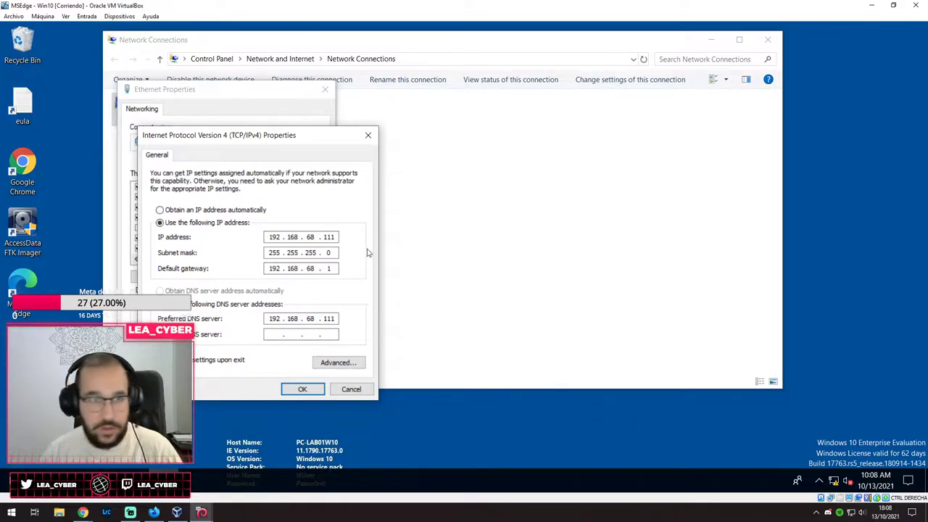
- Check the Windows 10 VM's IP address, then return to the Windows Server 2019 VM window
left_click(335, 237)
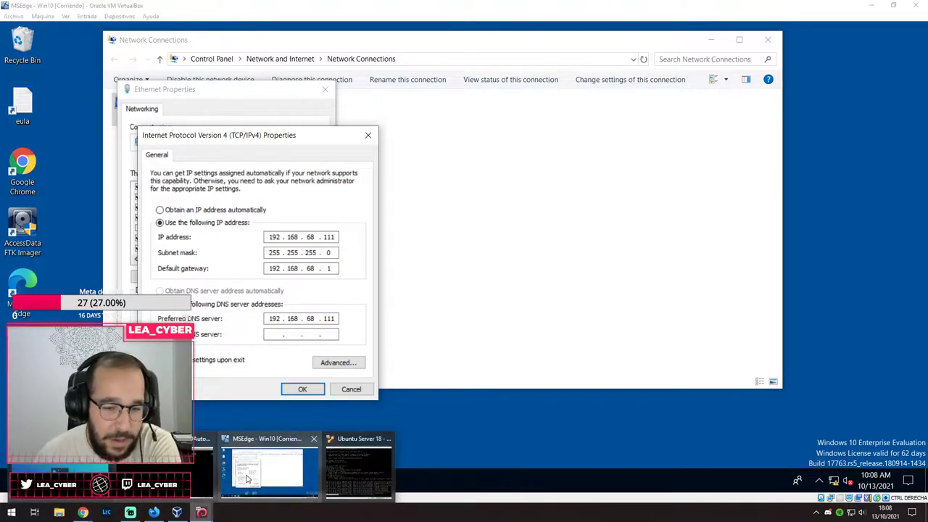
left_click(363, 464)
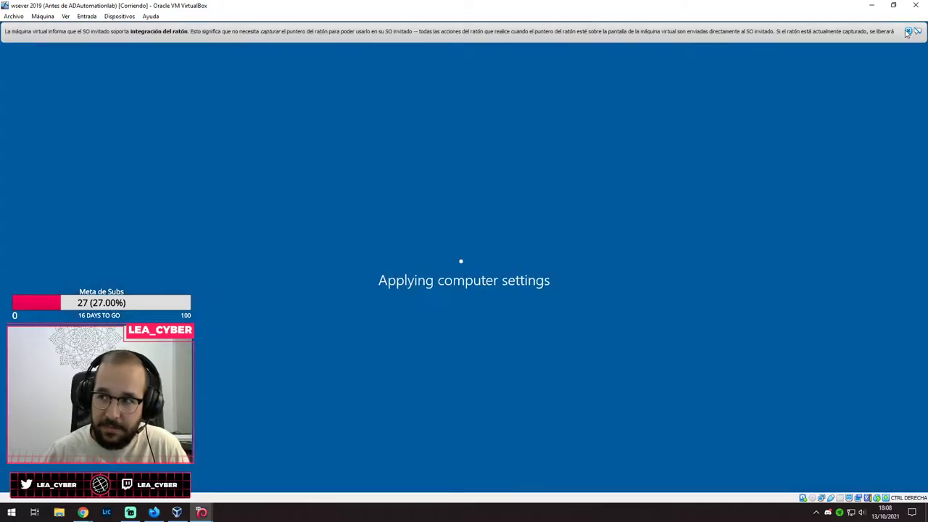
- Dismiss the mouse-integration notice and wait for the restarted server to reach its lock screen
left_click(908, 31)
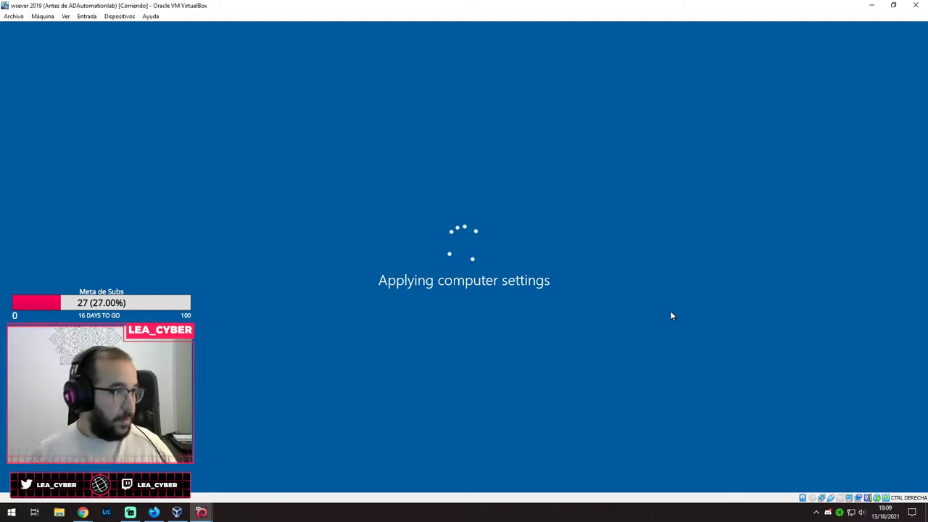
key("alt+Tab")
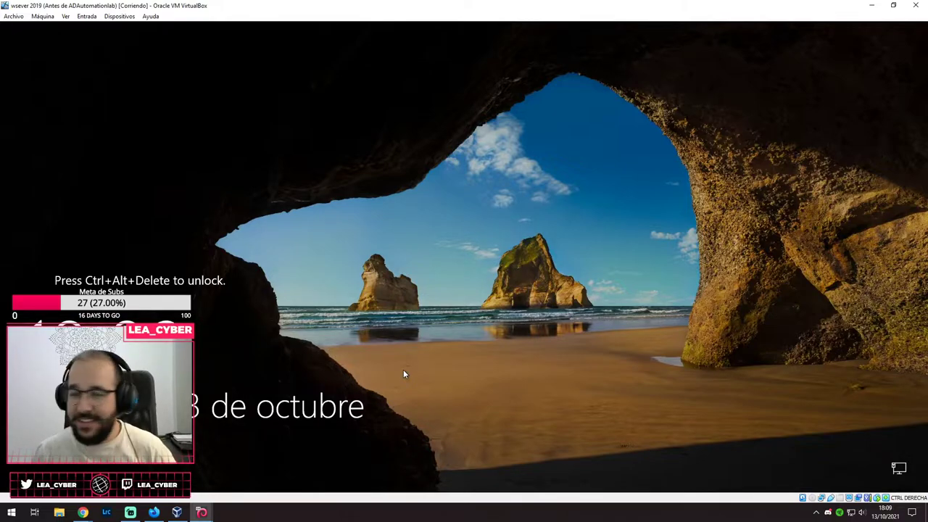
- Sign in to the Windows Server guest as domain Administrator with the account password
key("ctrl+Delete")
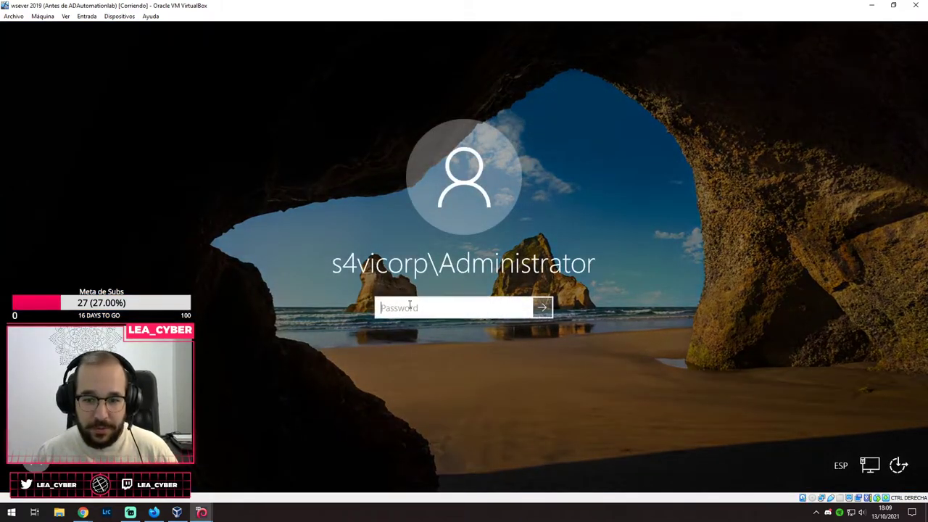
type("••••••••")
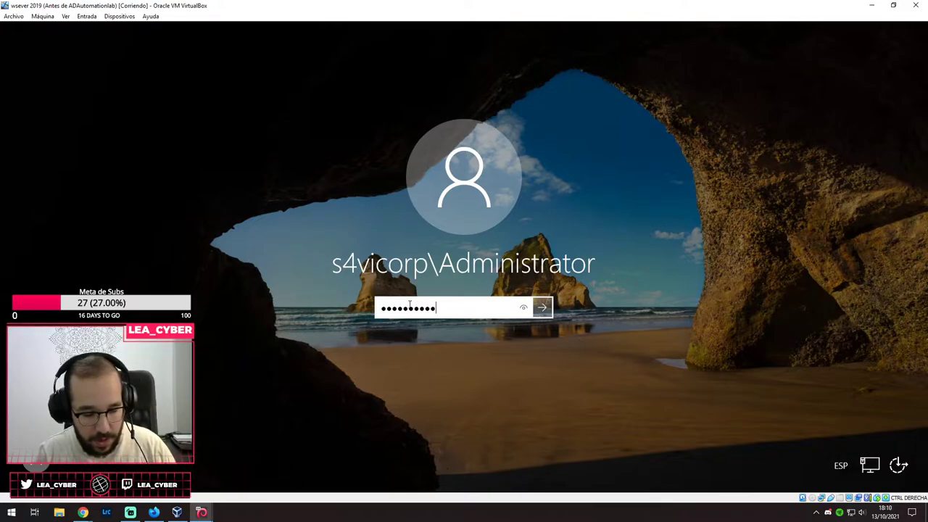
key("Return")
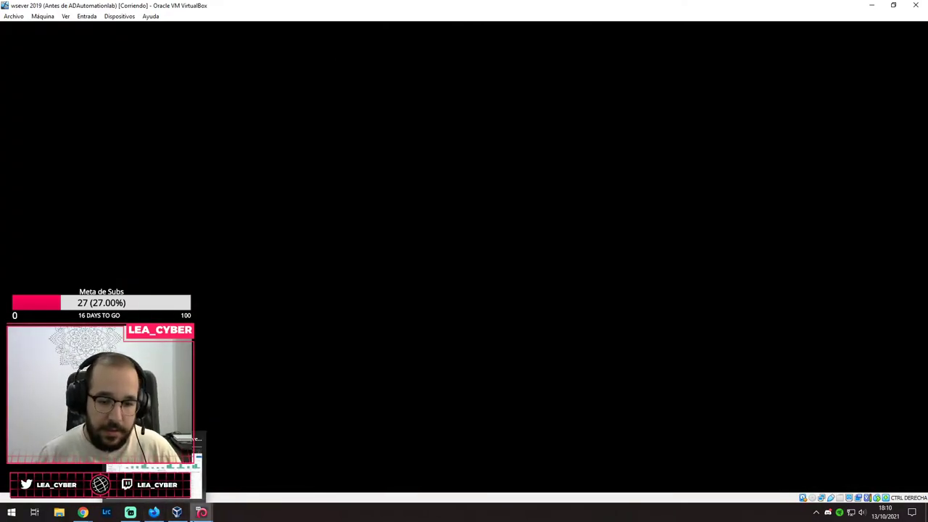
- Switch to another VM window using the VirtualBox taskbar previews
left_click(176, 513)
mouse_move(195, 515)
left_click(174, 471)
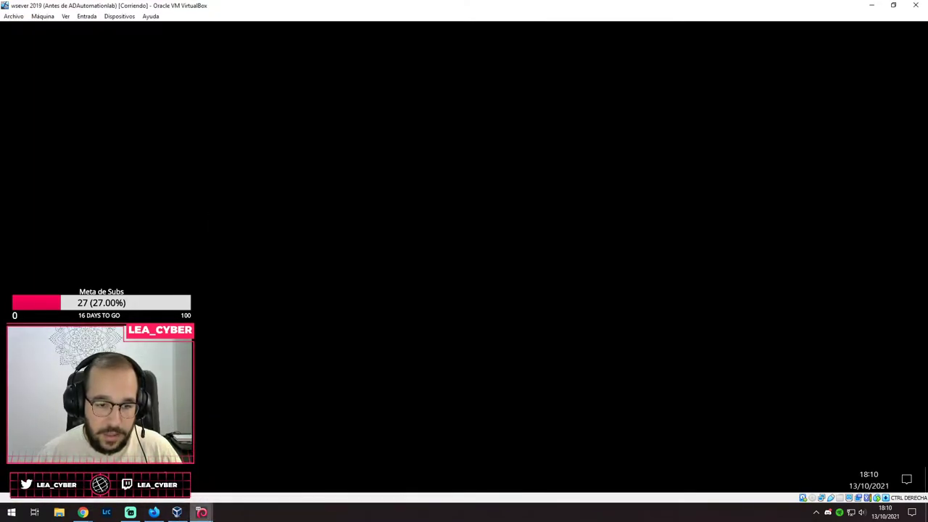
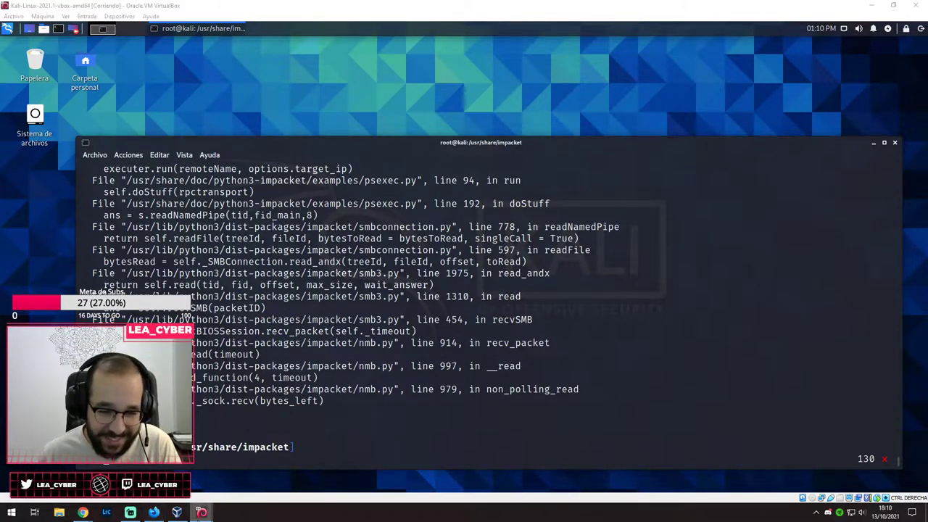
- Dismiss the Admin Center notice, close Server Manager on the Windows Server VM, and return to Win10
mouse_move(202, 512)
left_click(277, 478)
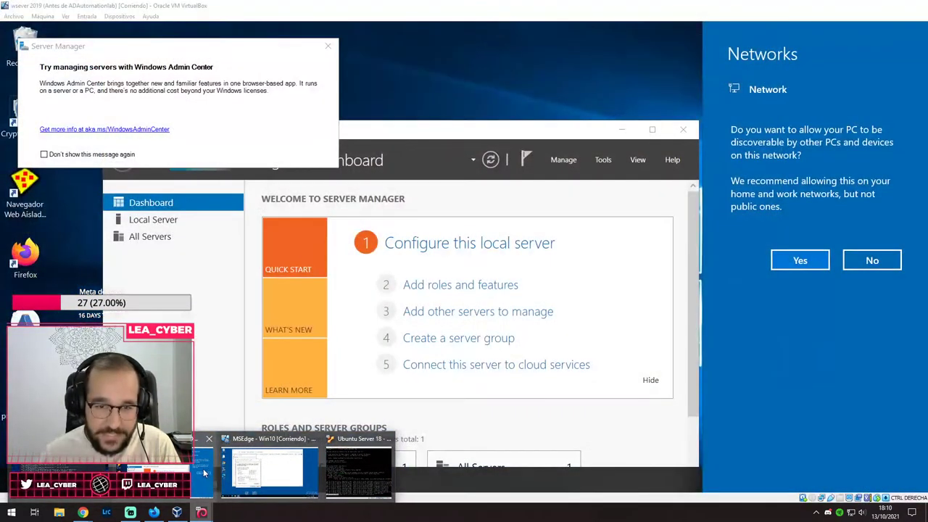
left_click(208, 470)
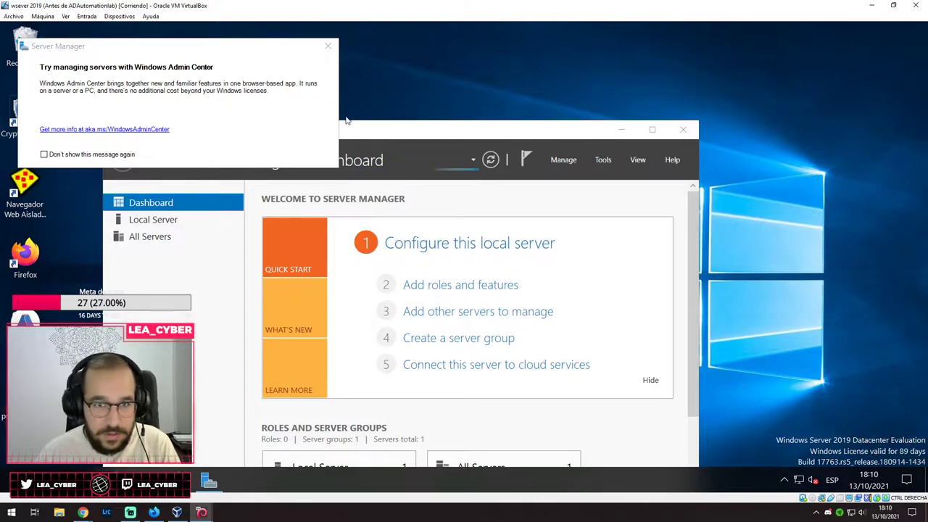
left_click(328, 45)
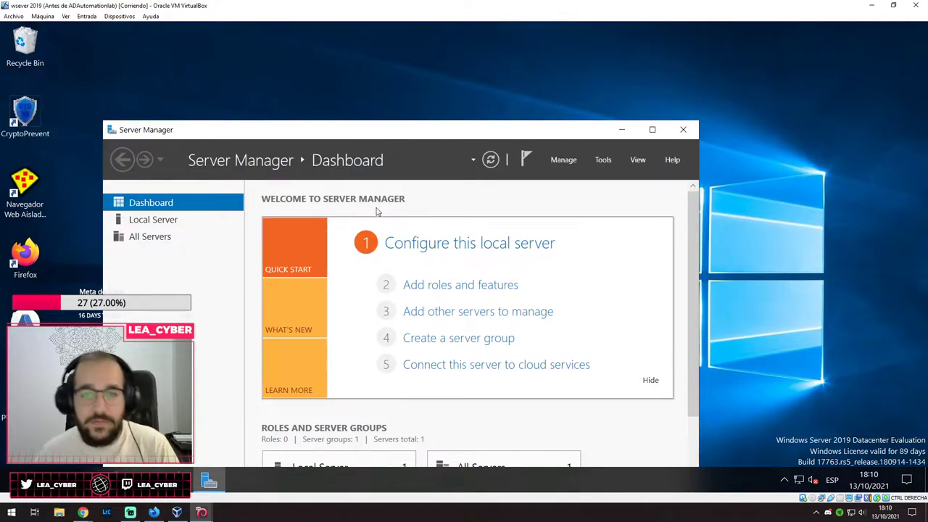
left_click_drag(491, 136, 524, 73)
left_click(723, 66)
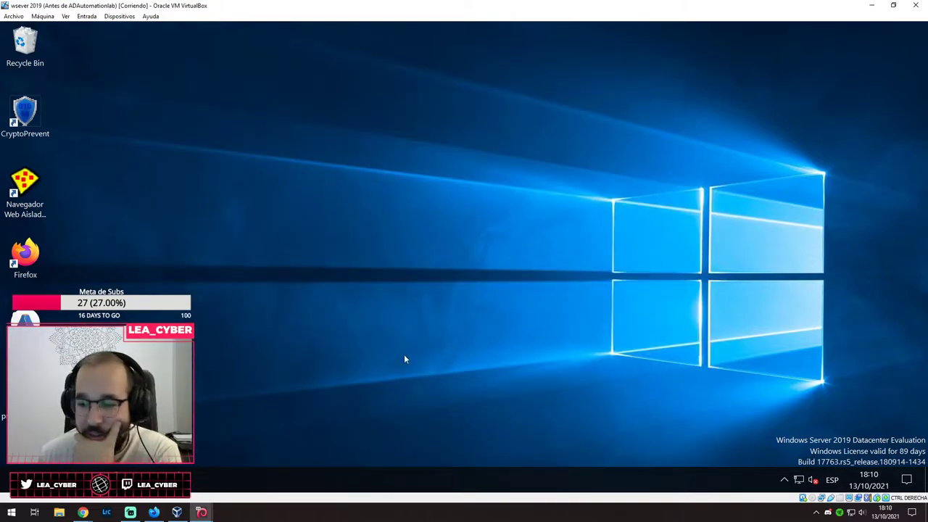
left_click(201, 512)
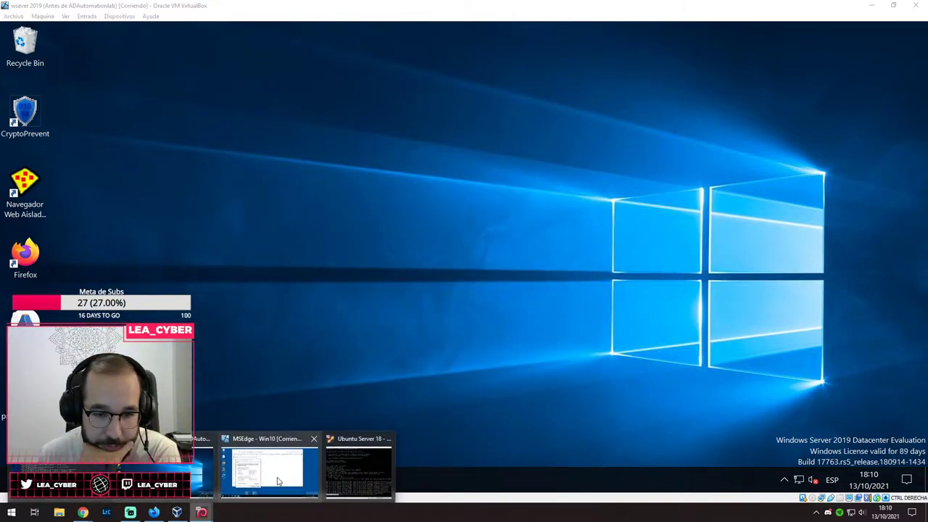
left_click(278, 480)
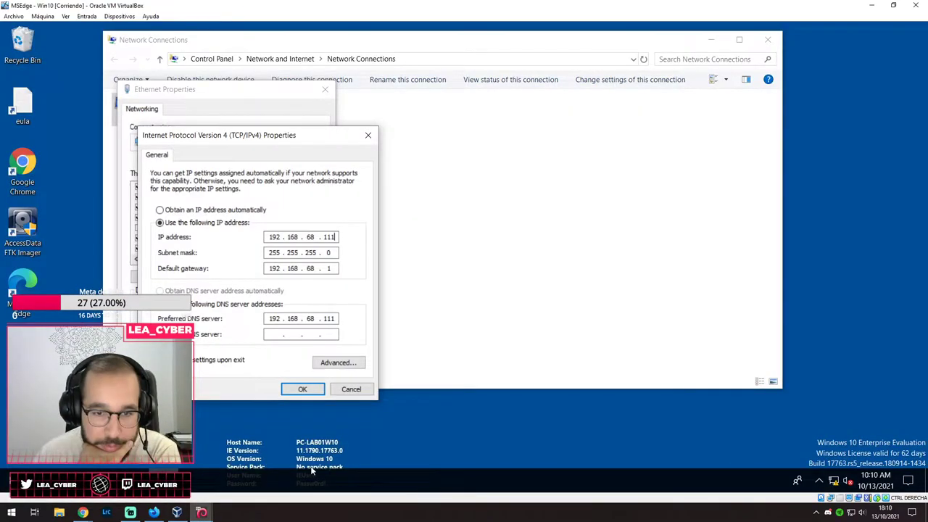
- Set the Win10 adapter's IPv4 to obtain an IP automatically, close Network Connections, and restart
left_click(210, 210)
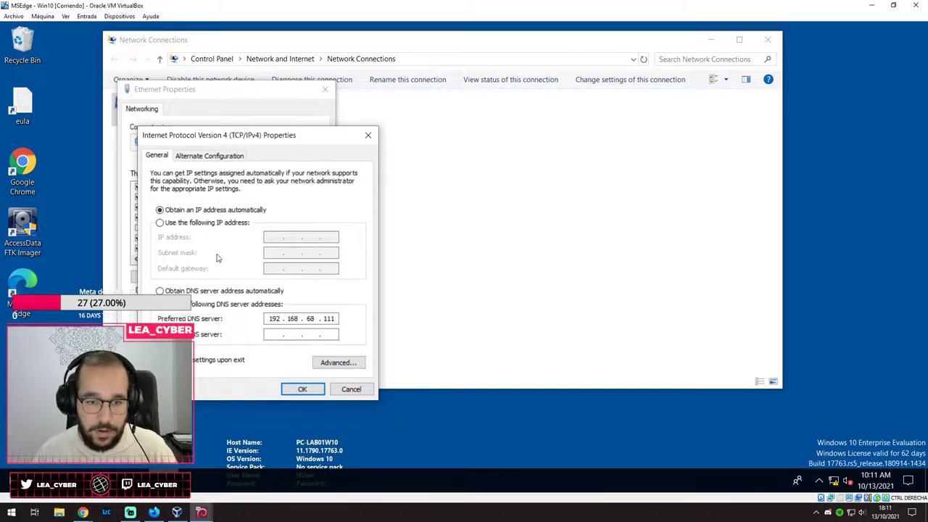
left_click(301, 388)
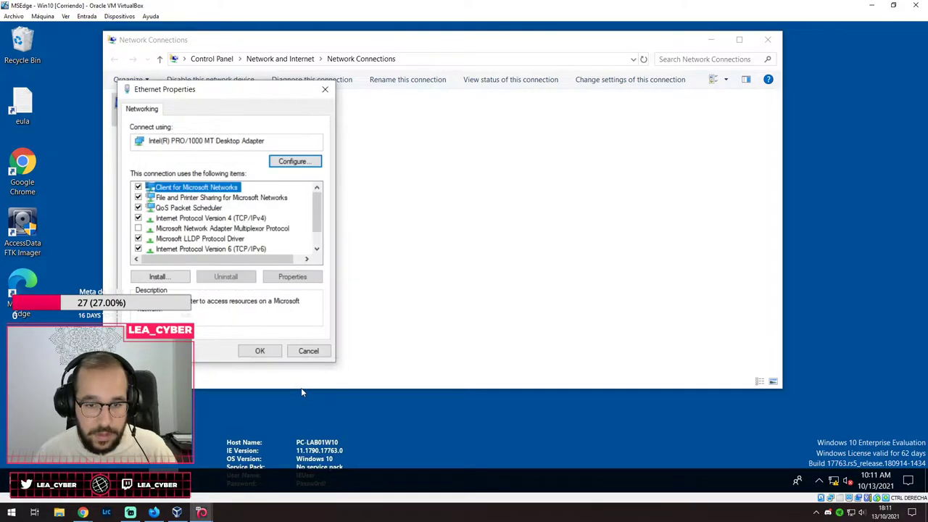
left_click(261, 350)
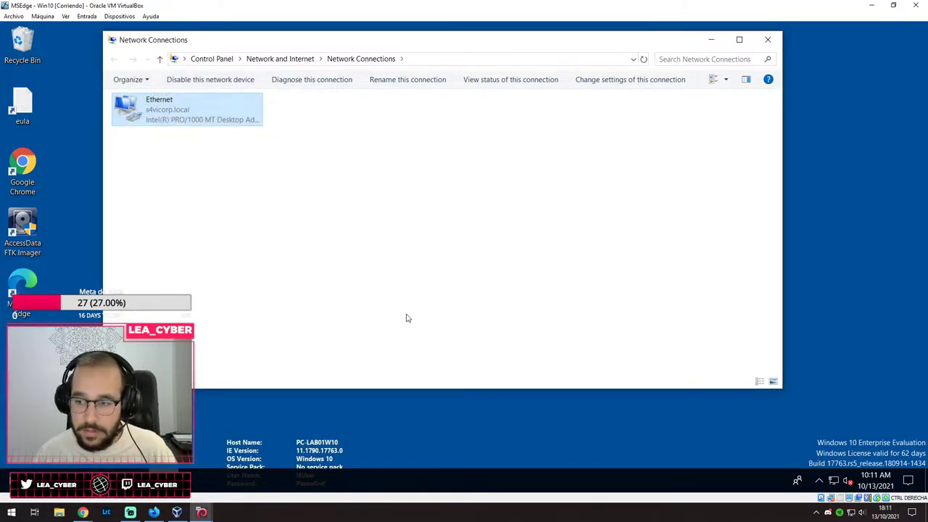
left_click(522, 215)
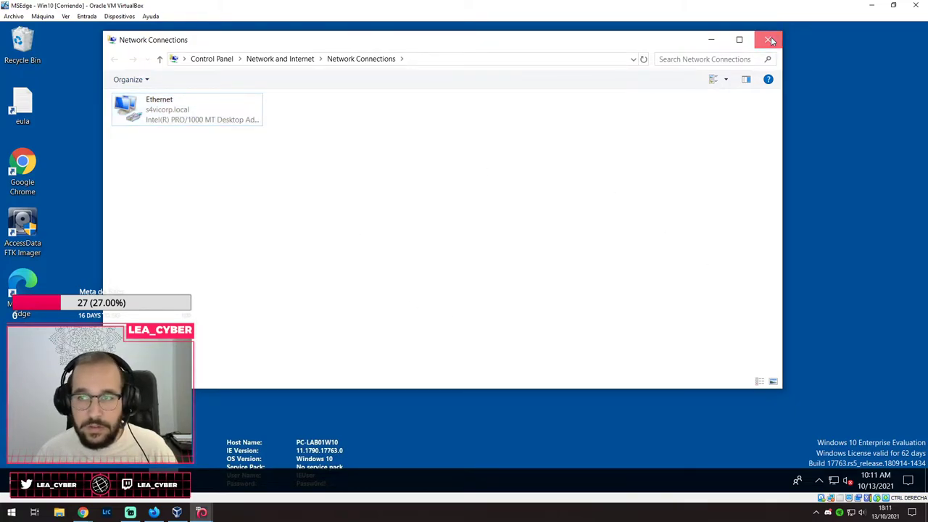
left_click(768, 39)
left_click(13, 480)
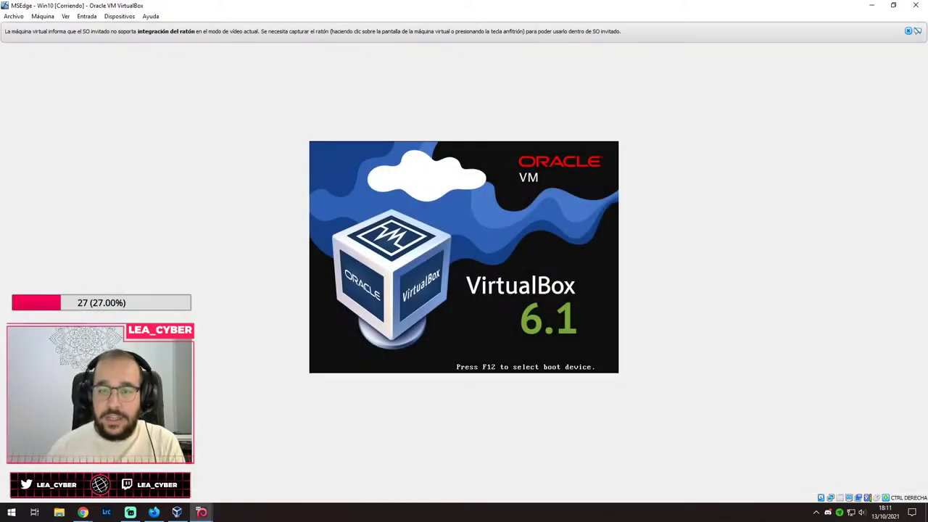
- Refresh the Discover results for 4624 logon events over the latest 15 minutes
left_click(153, 512)
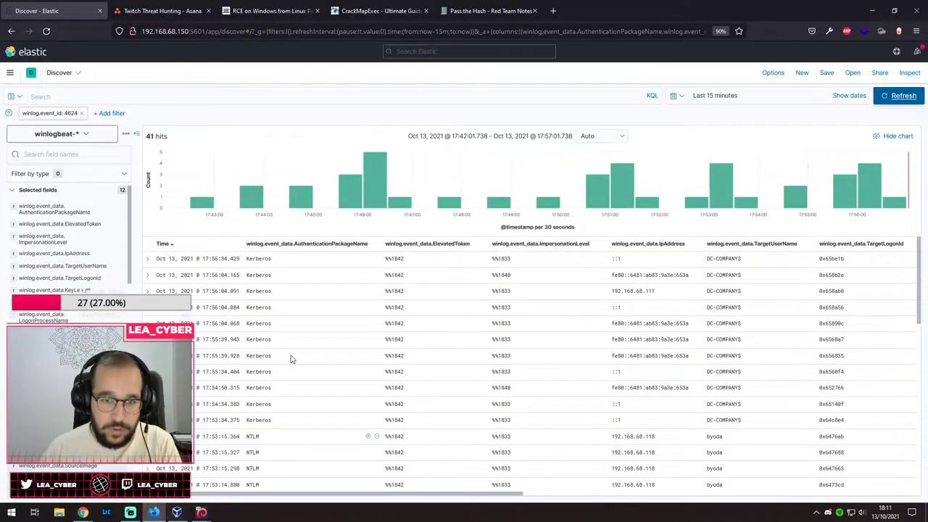
left_click(896, 99)
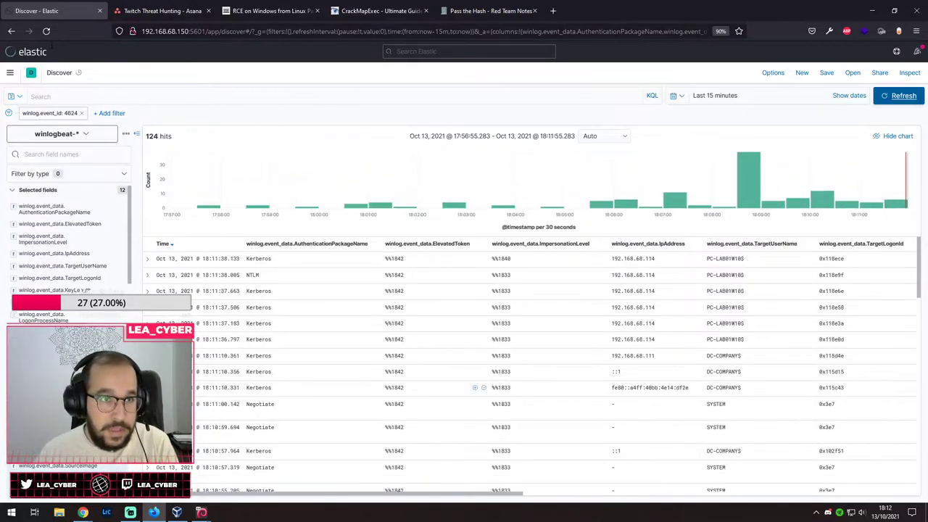
left_click(50, 96)
left_click(647, 60)
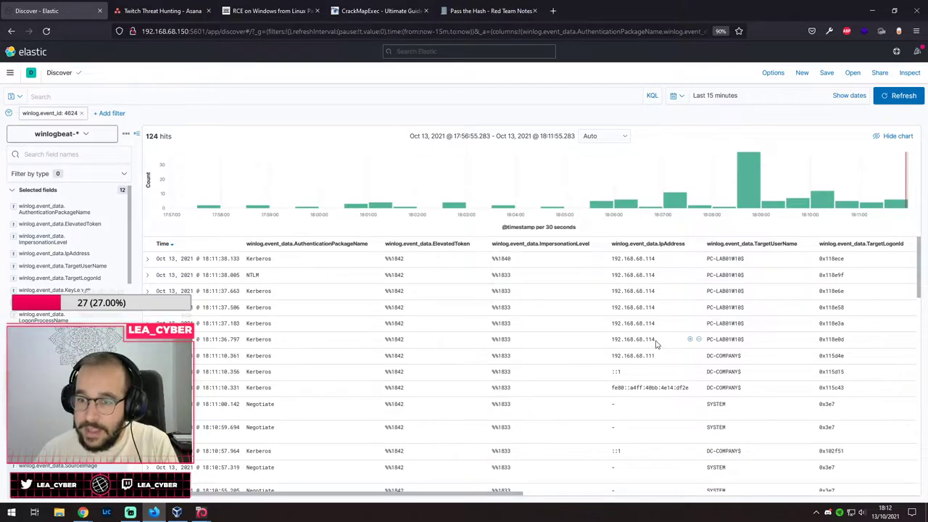
- Add a TargetUserName: byoda filter from a result row's value
left_click(615, 341)
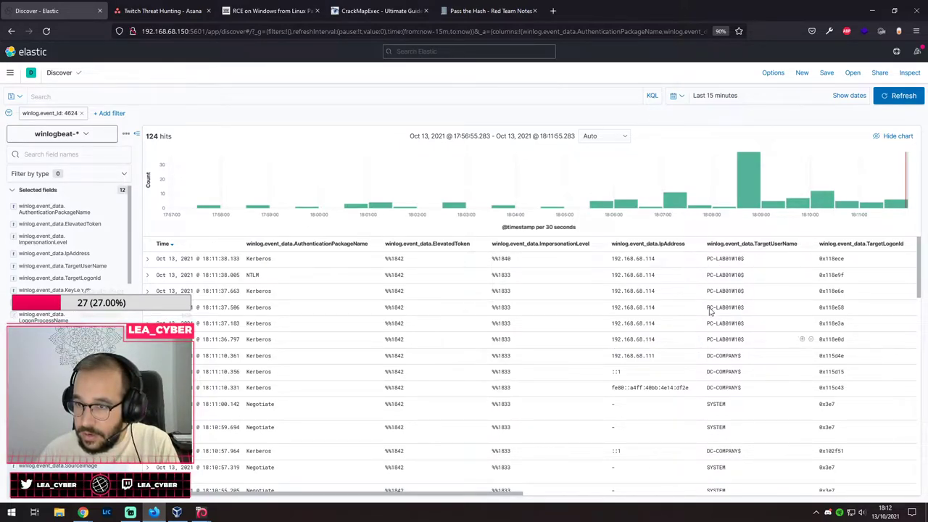
left_click_drag(747, 259, 739, 262)
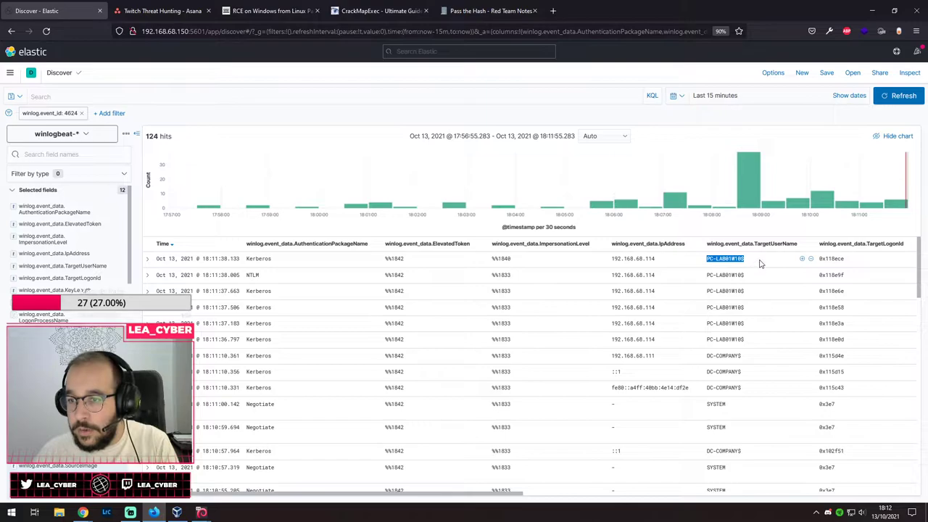
left_click(757, 264)
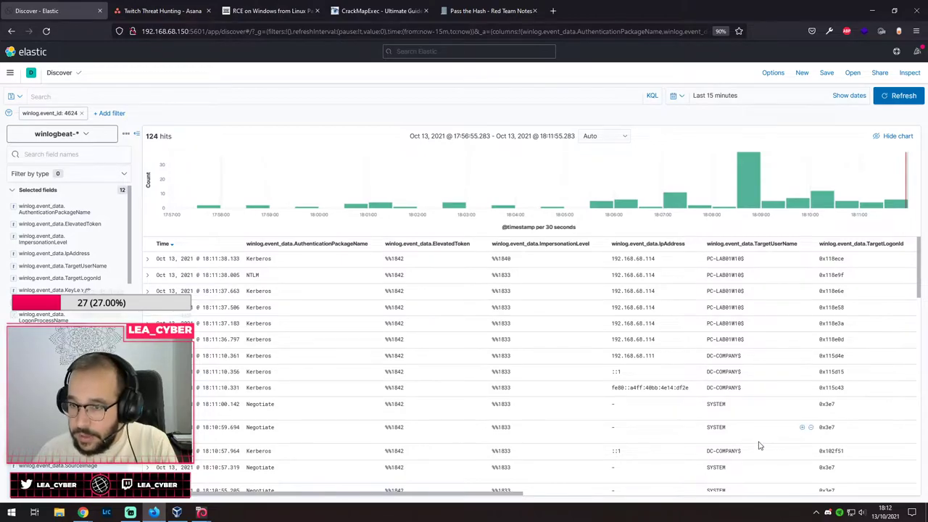
scroll(758, 442, "down", 5)
left_click(802, 340)
scroll(475, 394, "up", 5)
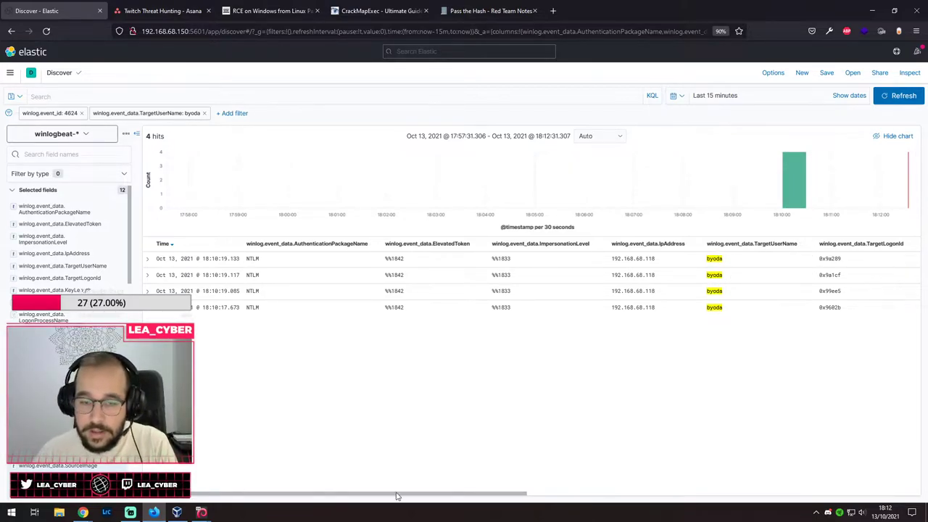
- Switch to the Win10 VM, dismiss the lock screen, and choose Other user sign-in
mouse_move(202, 513)
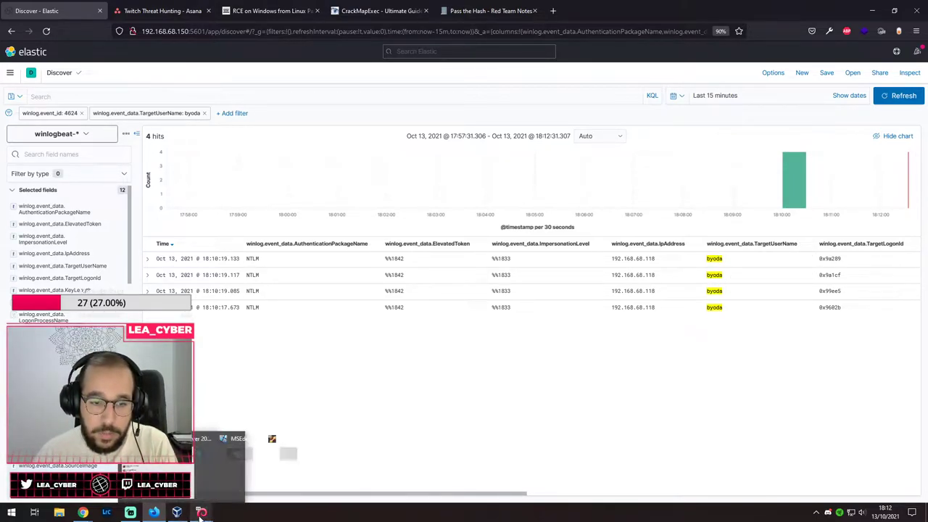
left_click(272, 471)
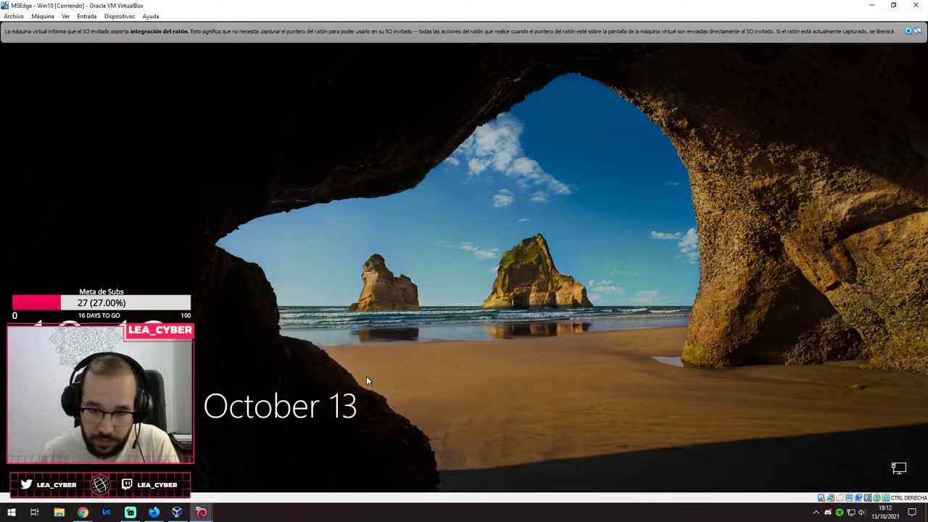
left_click(482, 398)
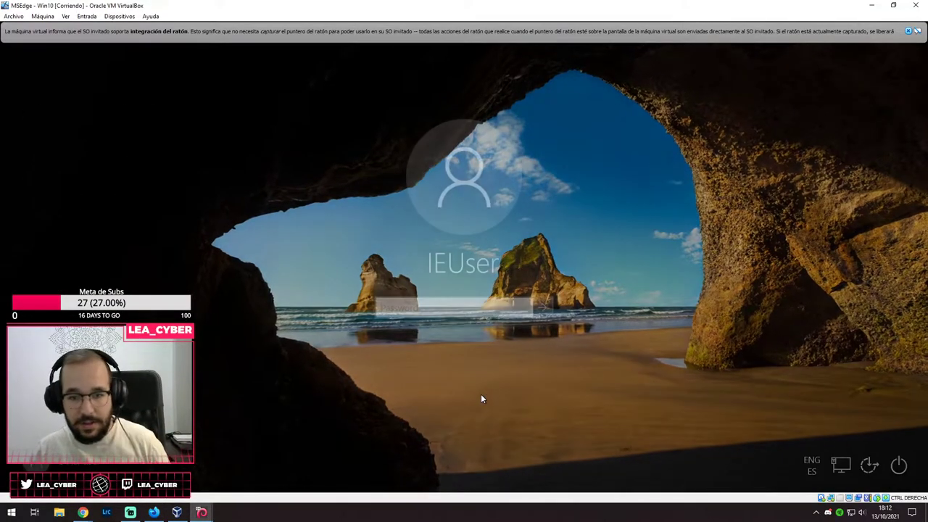
left_click(35, 446)
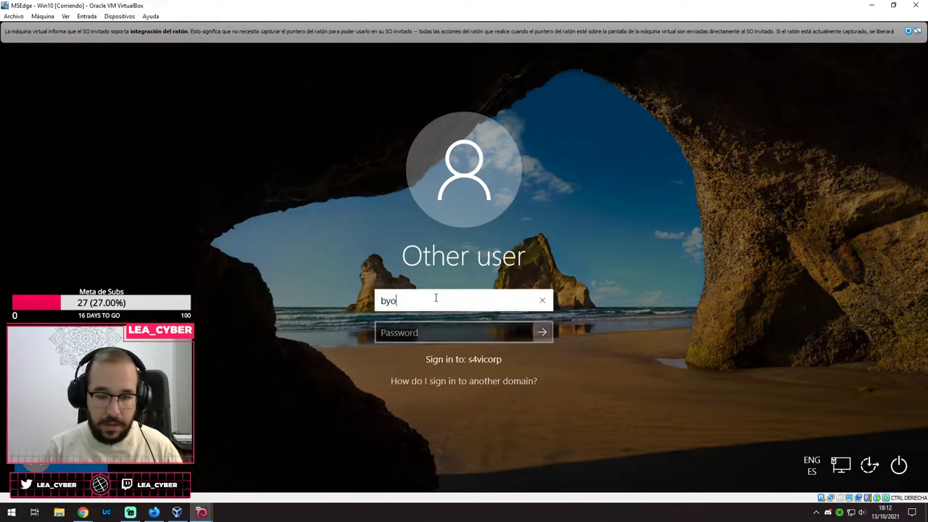
- Enter the domain user's password and sign in to the Win10 desktop
left_click(459, 335)
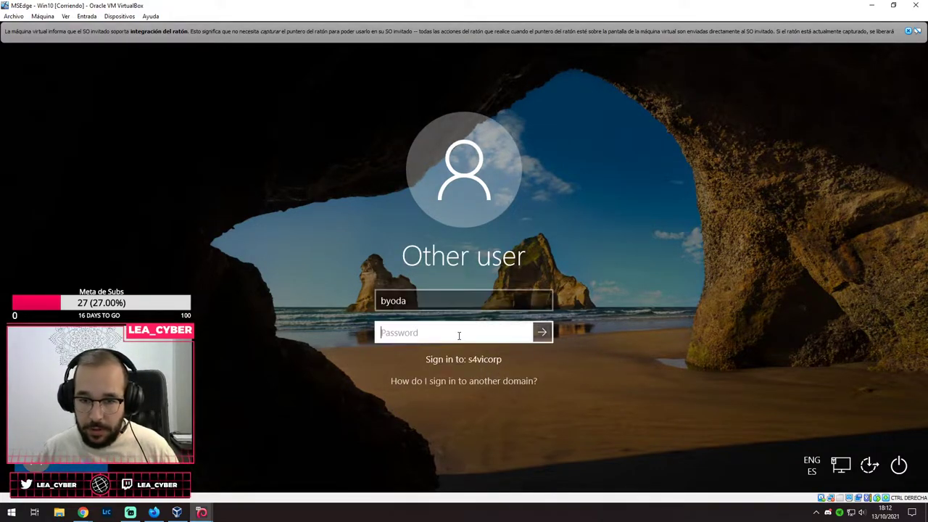
type("•••••")
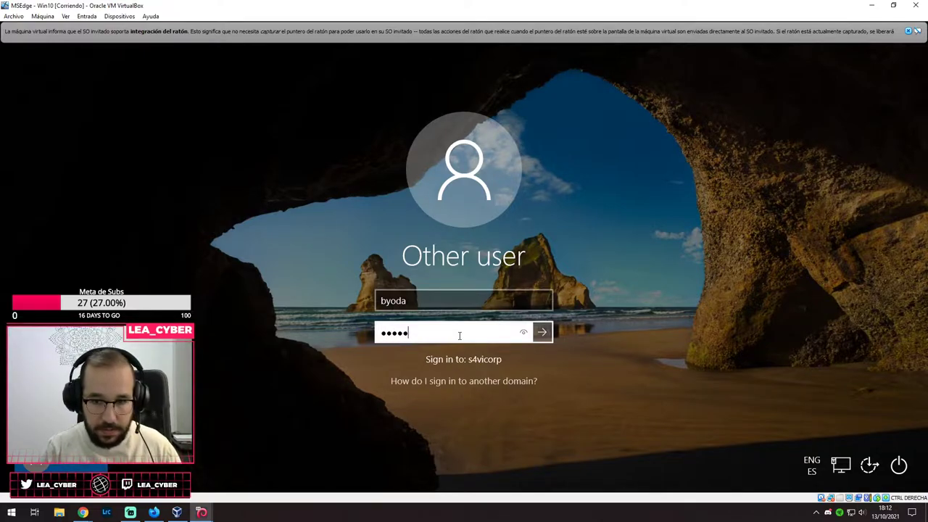
key("Return")
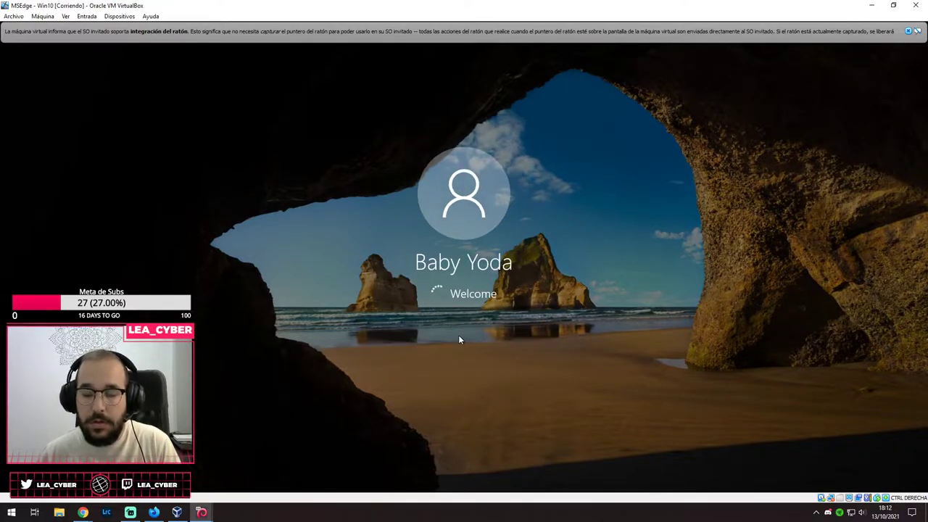
left_click(909, 32)
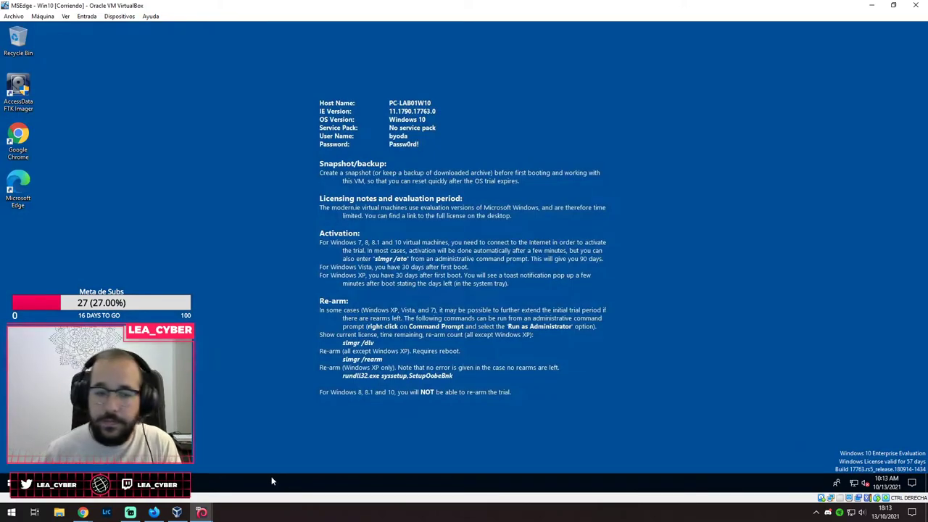
left_click(206, 512)
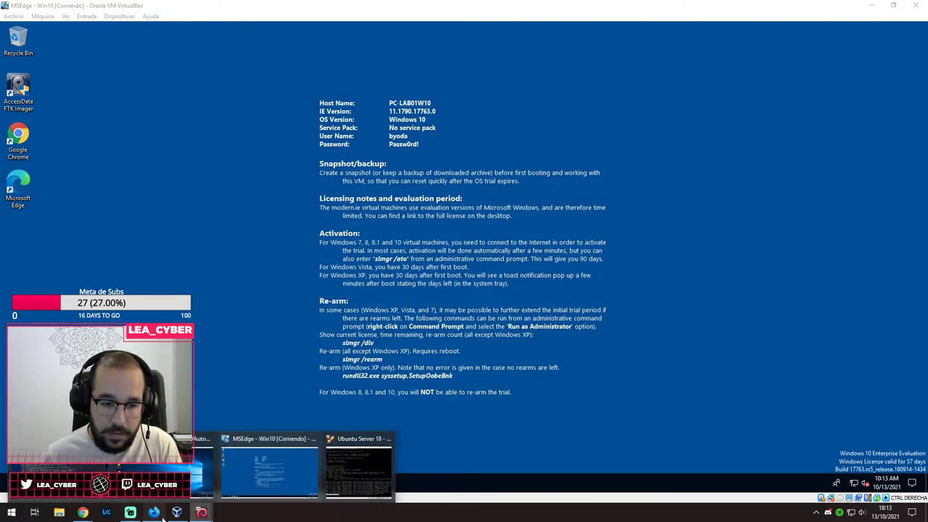
- Rerun the byoda logon search and highlight the Kerberos logon IP 192.168.68.114
left_click(154, 513)
left_click(905, 97)
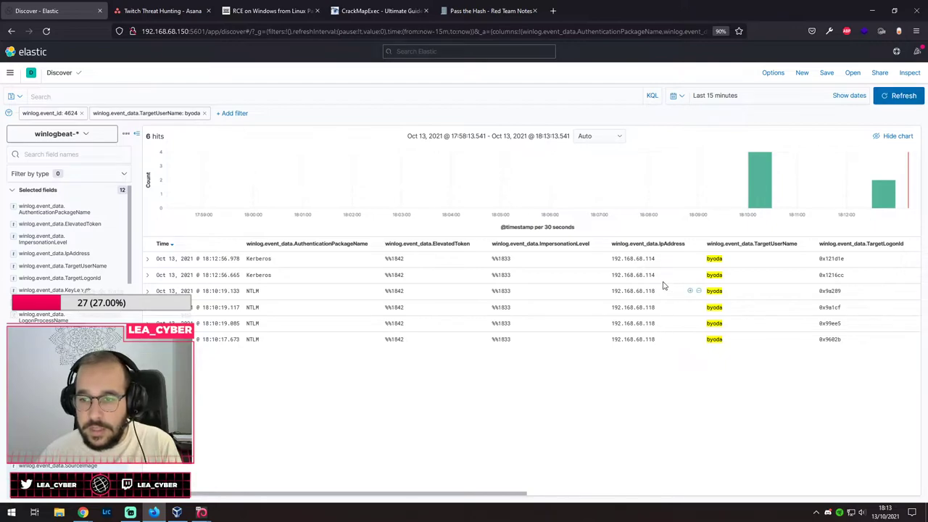
left_click_drag(657, 276, 609, 276)
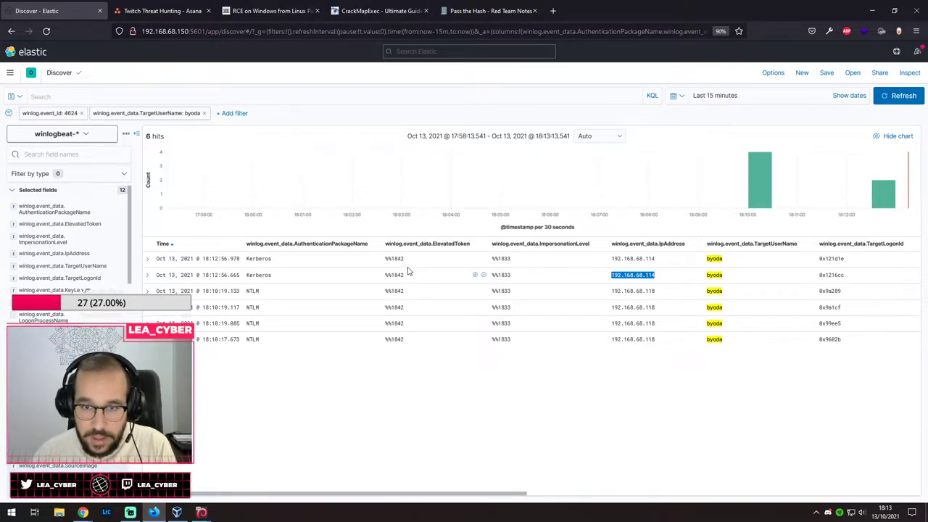
left_click(435, 247)
left_click(449, 353)
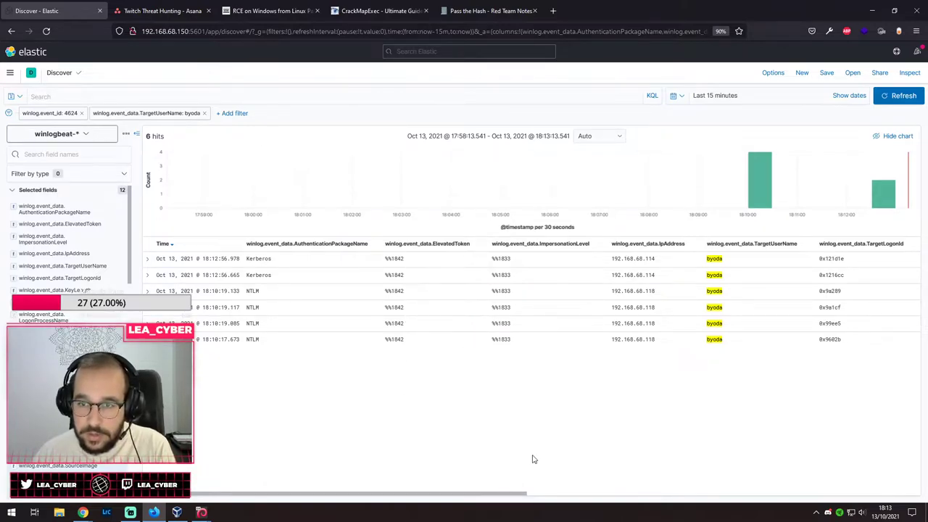
- Highlight the NTLM logon IP 192.168.68.118 to compare the two sources
left_click_drag(518, 263, 524, 384)
left_click(527, 370)
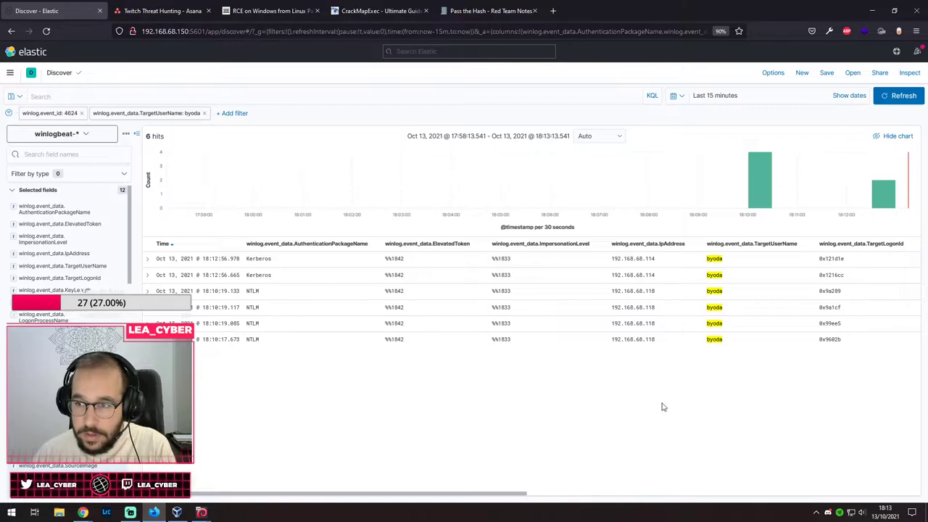
left_click_drag(654, 290, 609, 276)
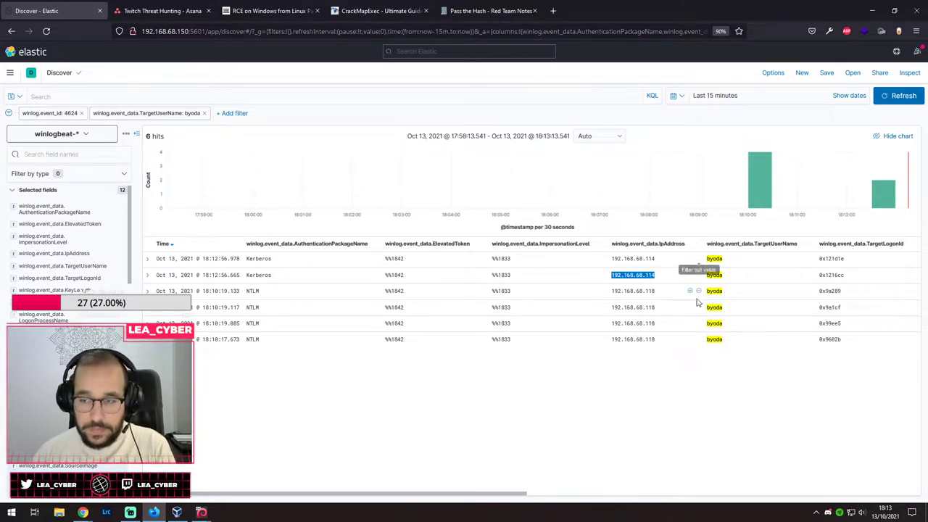
left_click(555, 413)
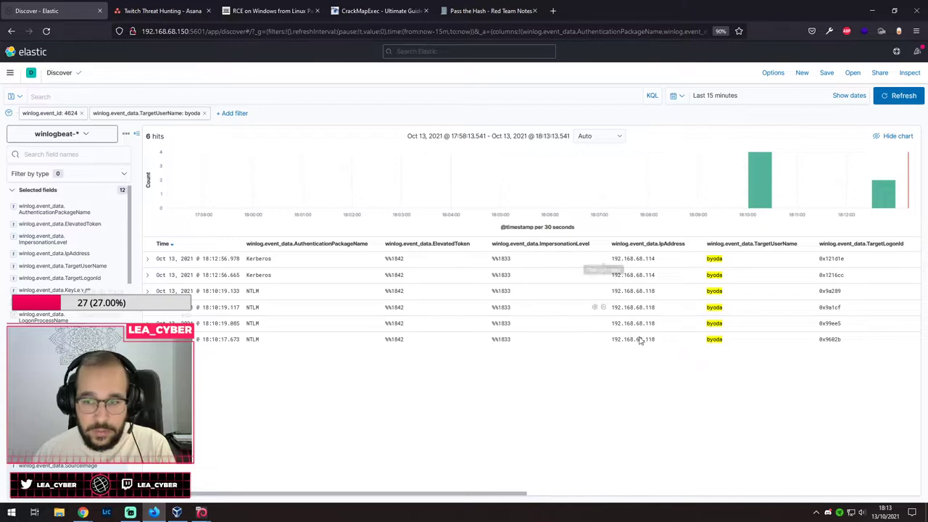
left_click_drag(518, 490, 790, 471)
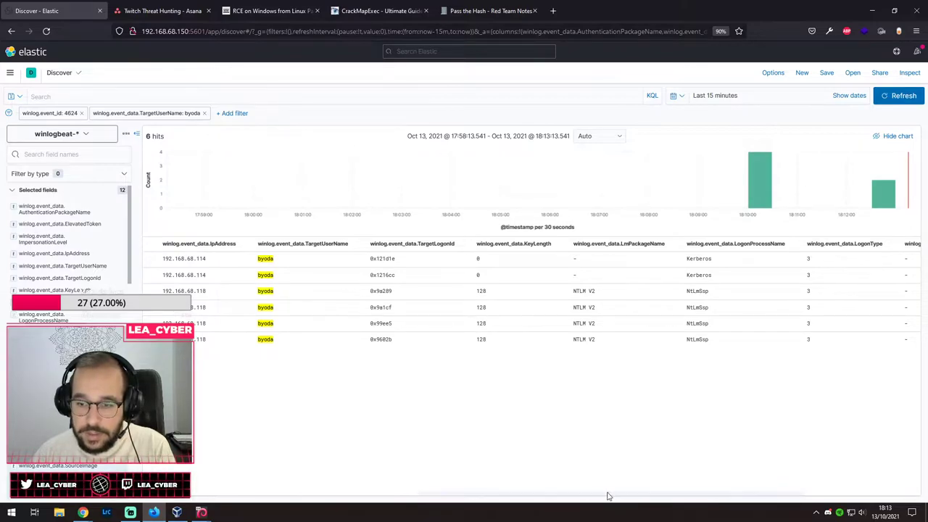
left_click_drag(616, 492, 321, 497)
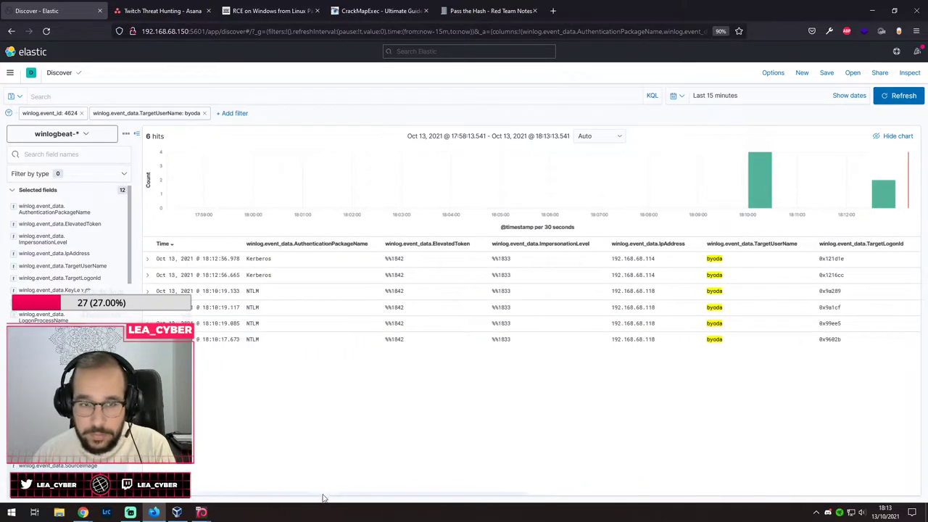
double_click(247, 277)
left_click(301, 380)
double_click(250, 275)
left_click(315, 404)
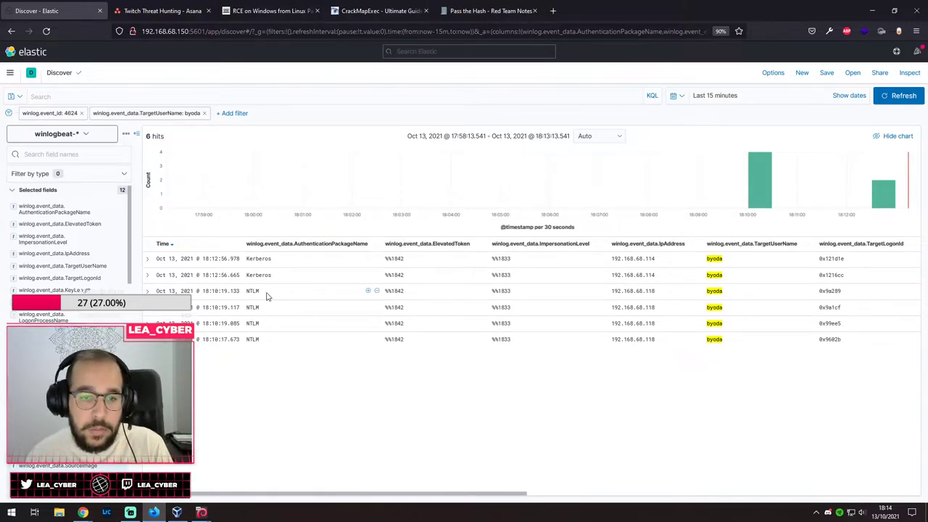
left_click(287, 366)
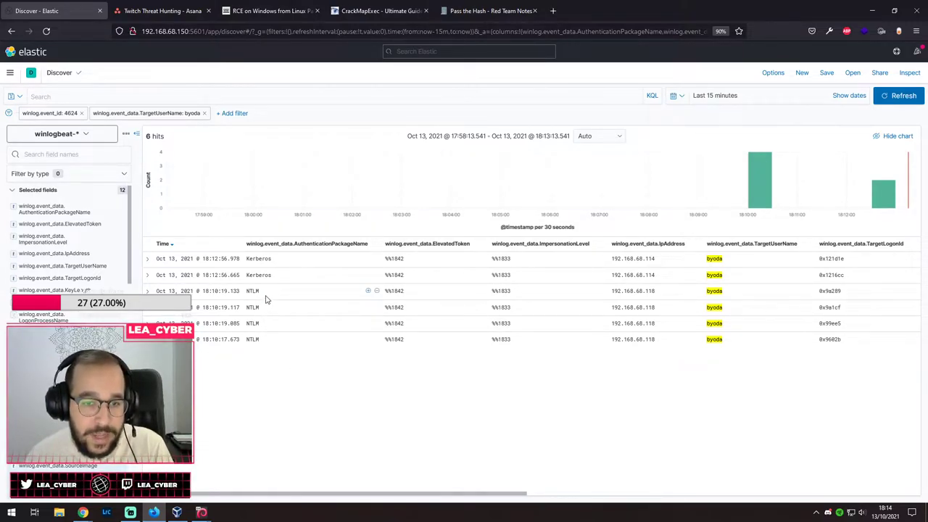
left_click(265, 315)
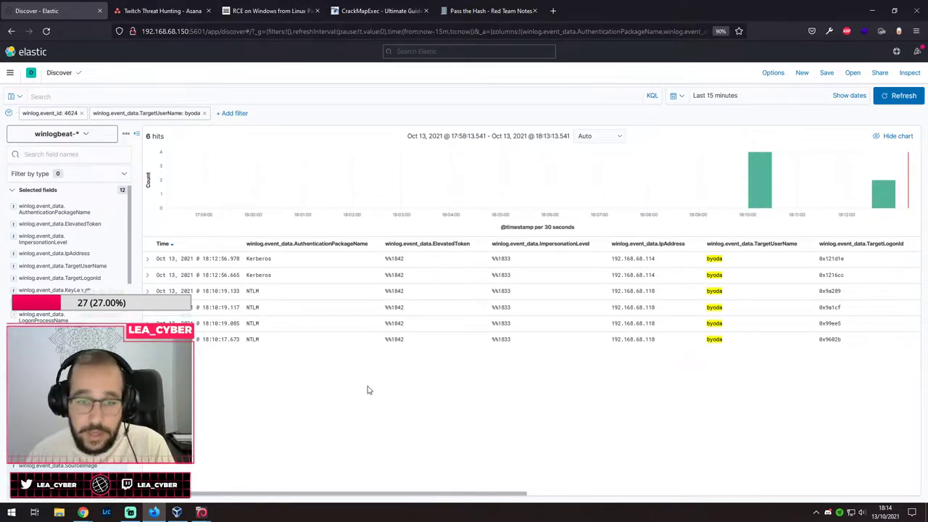
left_click_drag(353, 495, 613, 479)
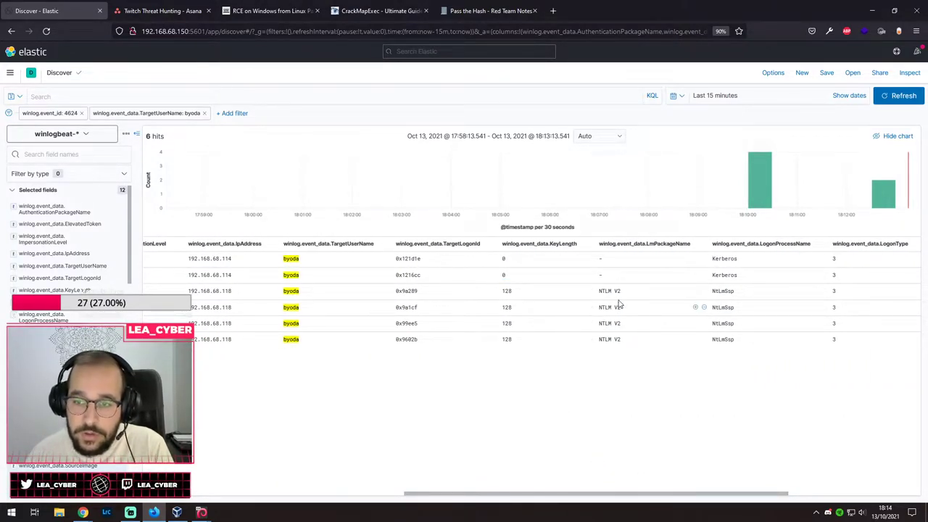
left_click(652, 464)
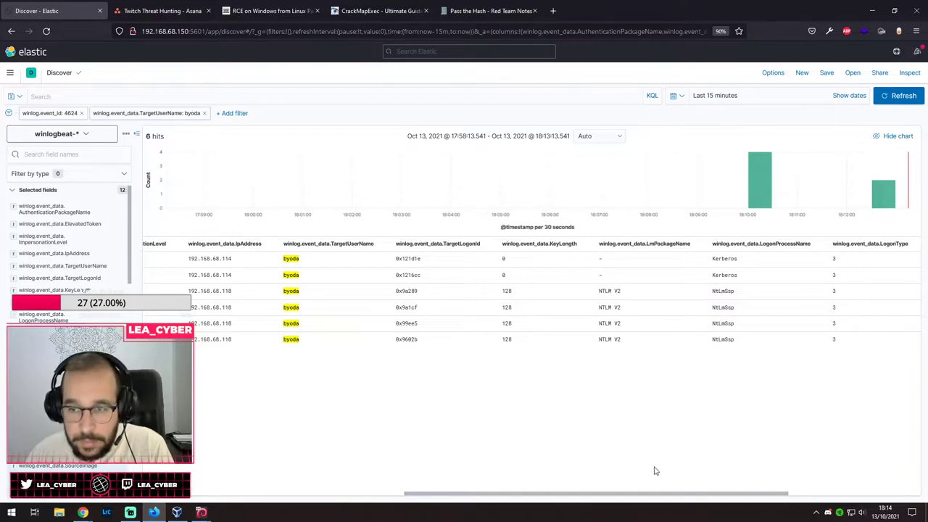
left_click_drag(652, 494, 703, 493)
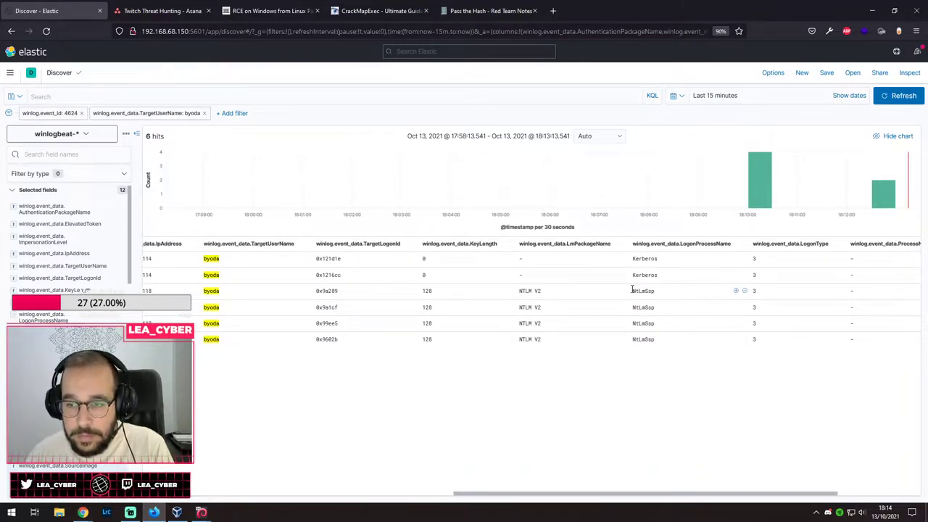
left_click_drag(576, 495, 207, 483)
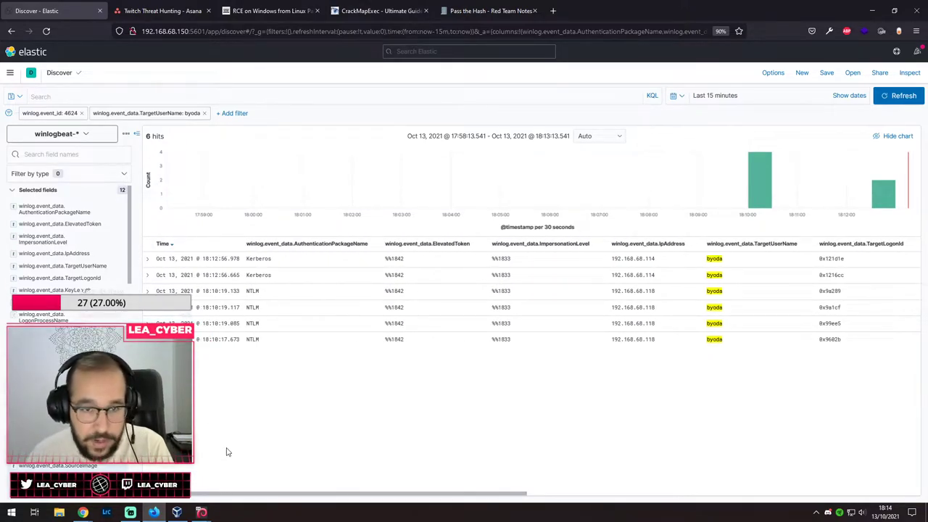
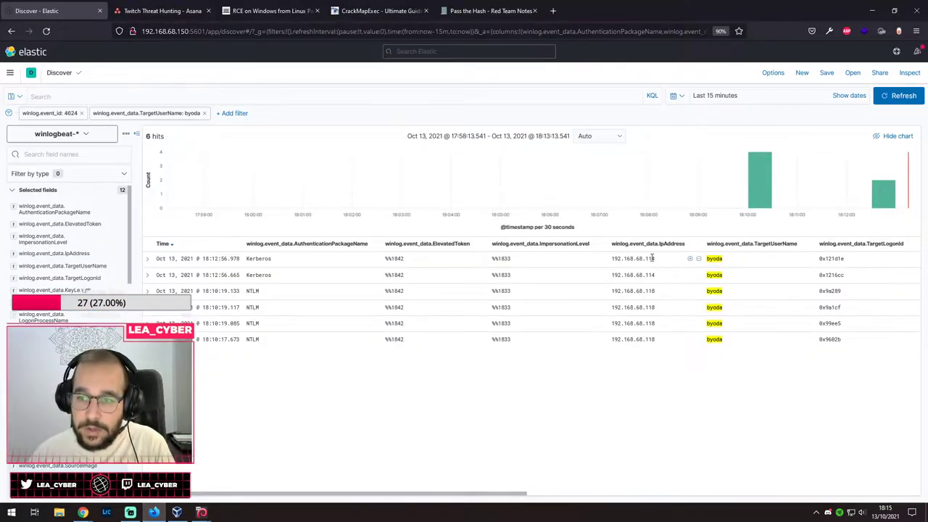
- Highlight the latest Kerberos logon's source IP, then rerun the last-15-minutes query for newer logons
mouse_move(653, 259)
left_mouse_down()
mouse_move(612, 259)
mouse_move(645, 260)
left_mouse_up()
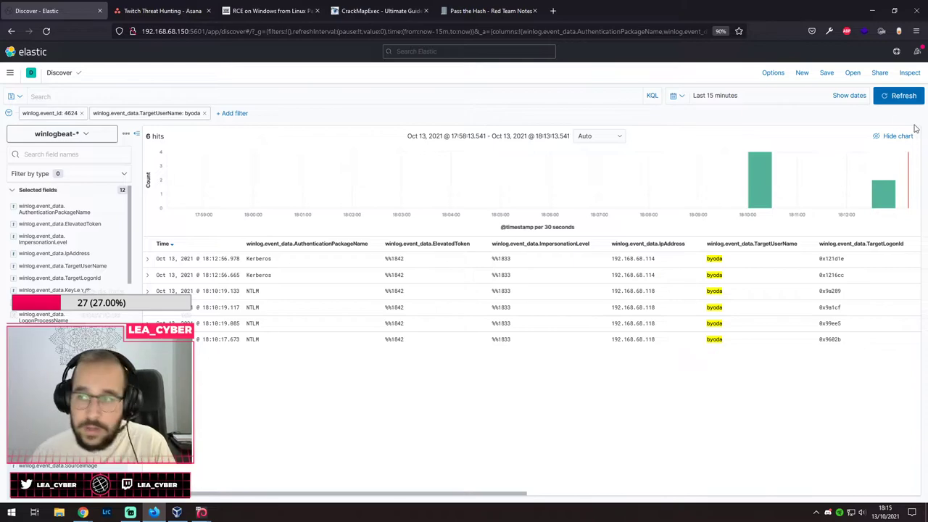
left_click(901, 96)
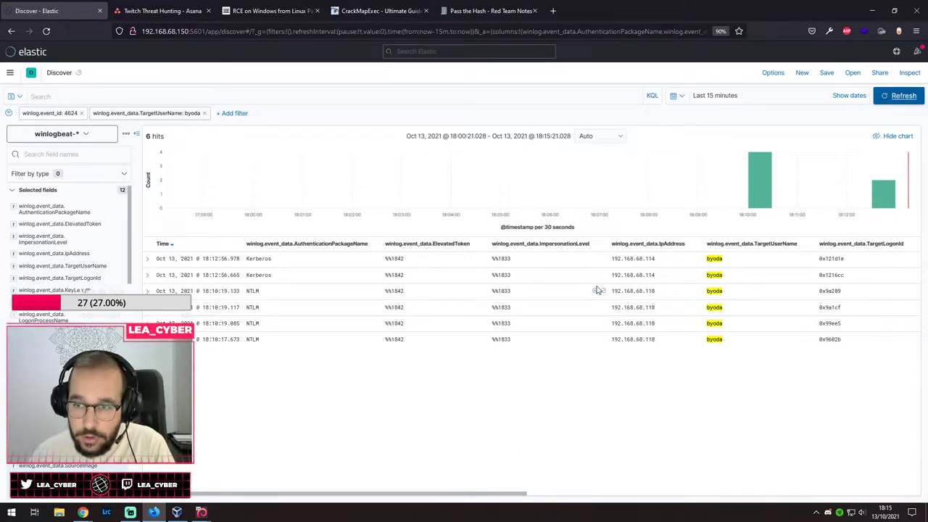
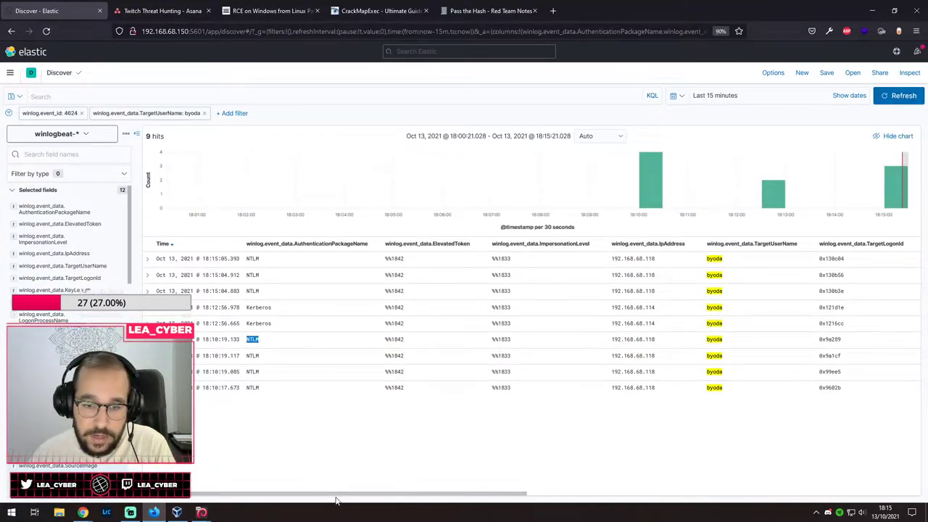
- Compare row three's NTLM values (key length 128, NTLM V2, NtLmSsp, logon type 3) with the Kerberos rows
left_click_drag(344, 499, 311, 435)
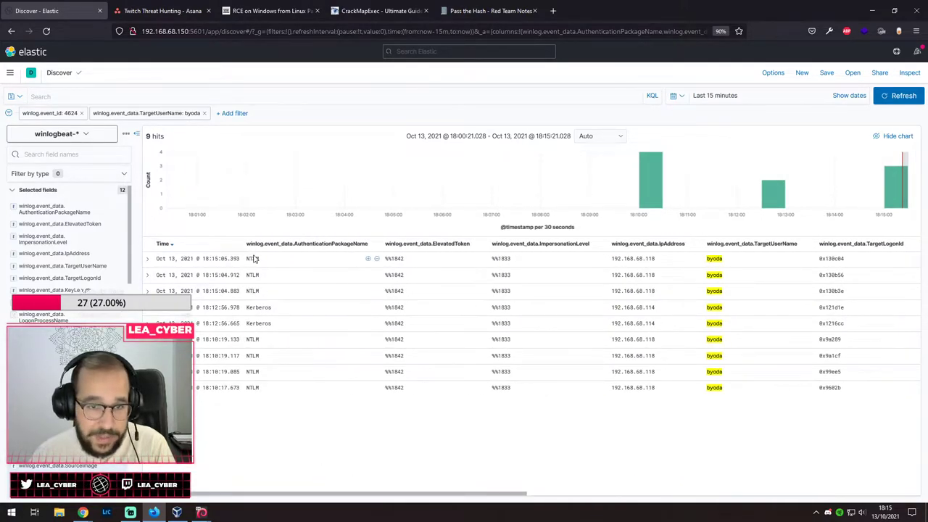
left_click_drag(276, 497, 593, 491)
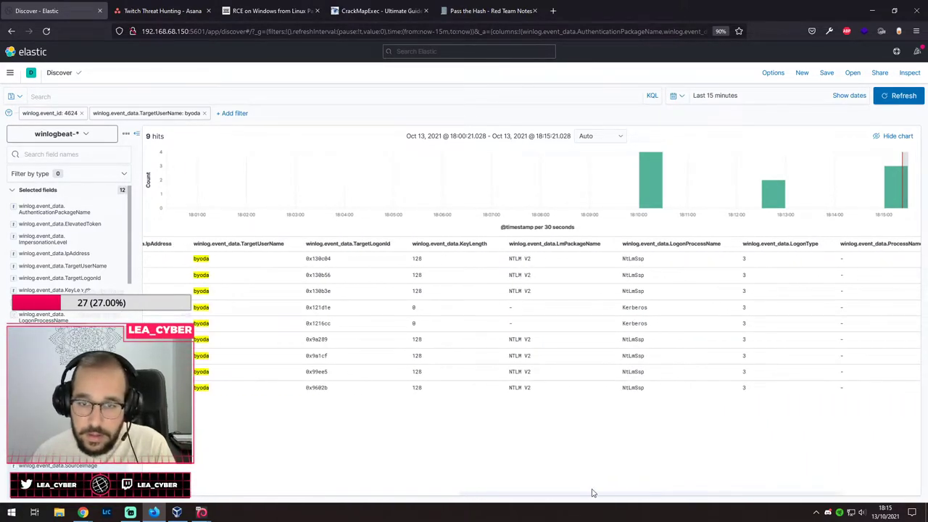
double_click(417, 291)
left_click_drag(509, 291, 530, 291)
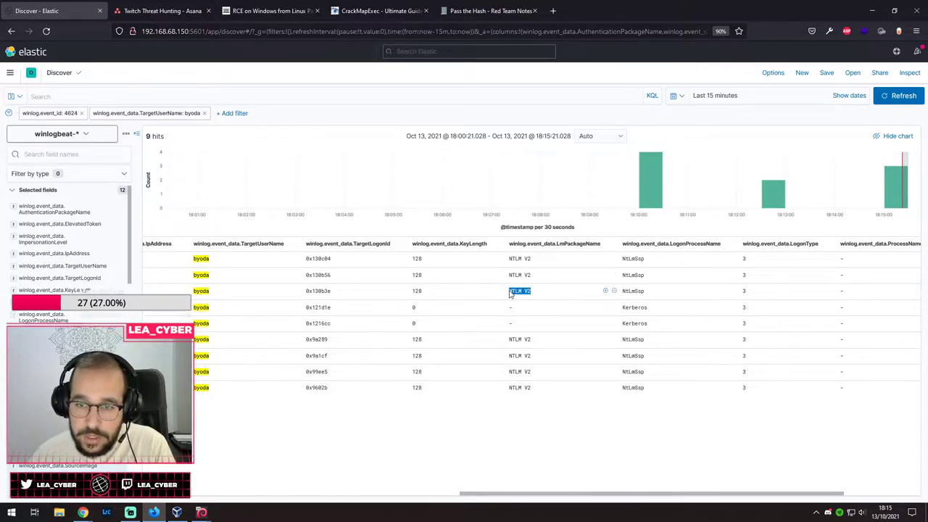
left_click(641, 294)
double_click(642, 294)
double_click(744, 291)
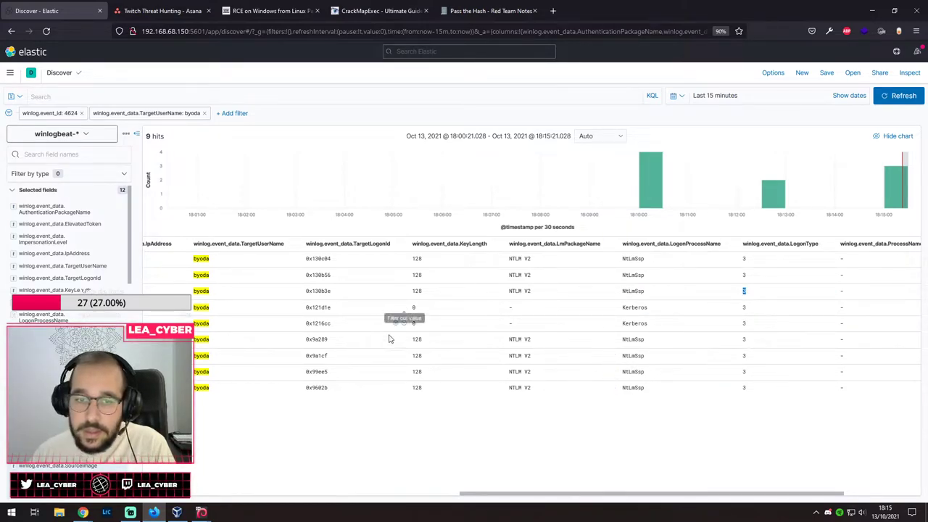
left_click_drag(646, 323, 300, 308)
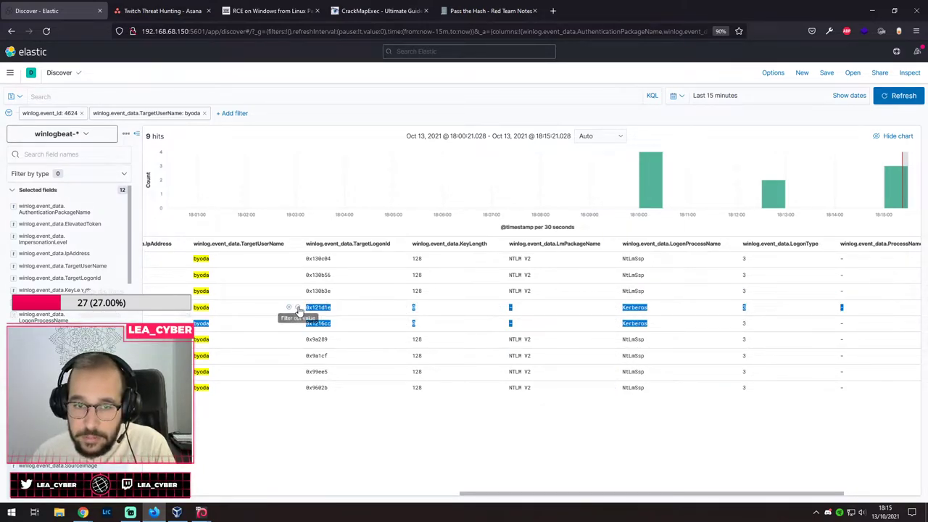
left_click_drag(529, 497, 259, 497)
left_click(240, 406)
- Switch between the Windows 10 and Server 2019 virtual machines, then return to Discover
mouse_move(201, 512)
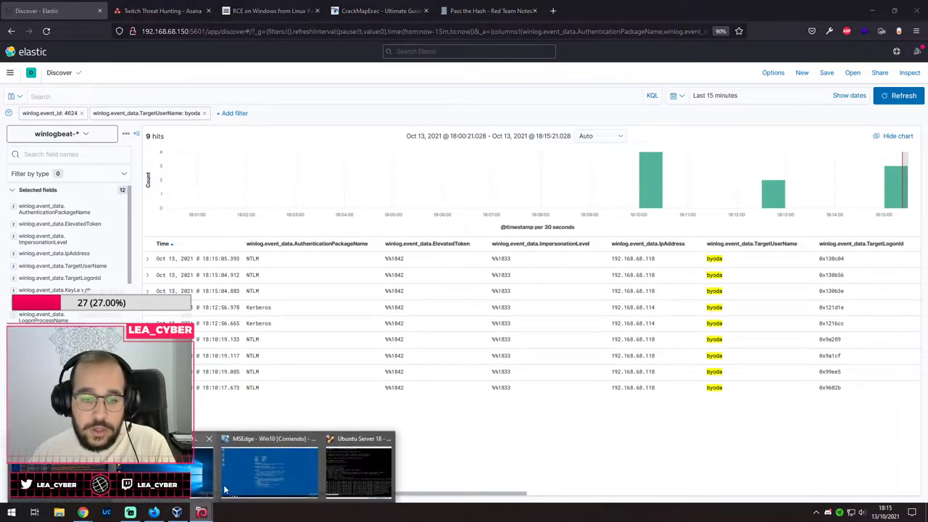
left_click(283, 461)
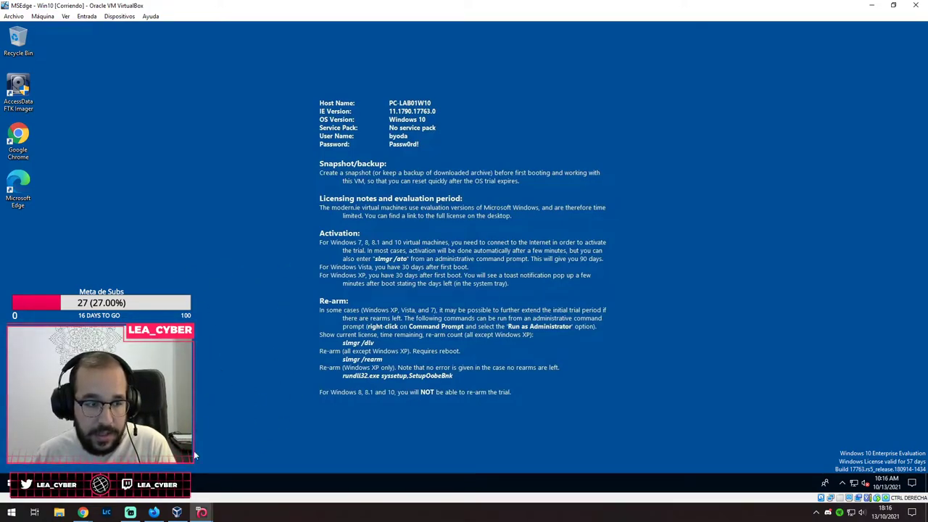
mouse_move(203, 513)
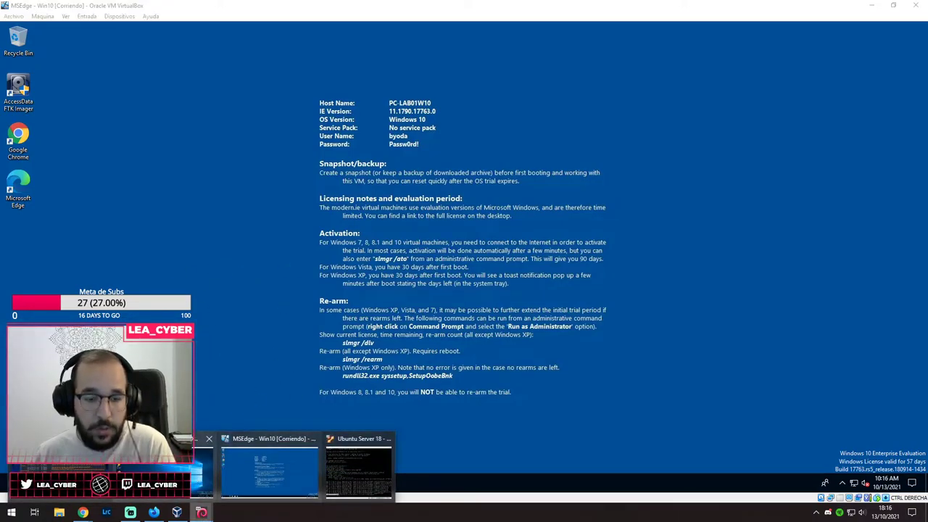
left_click(166, 466)
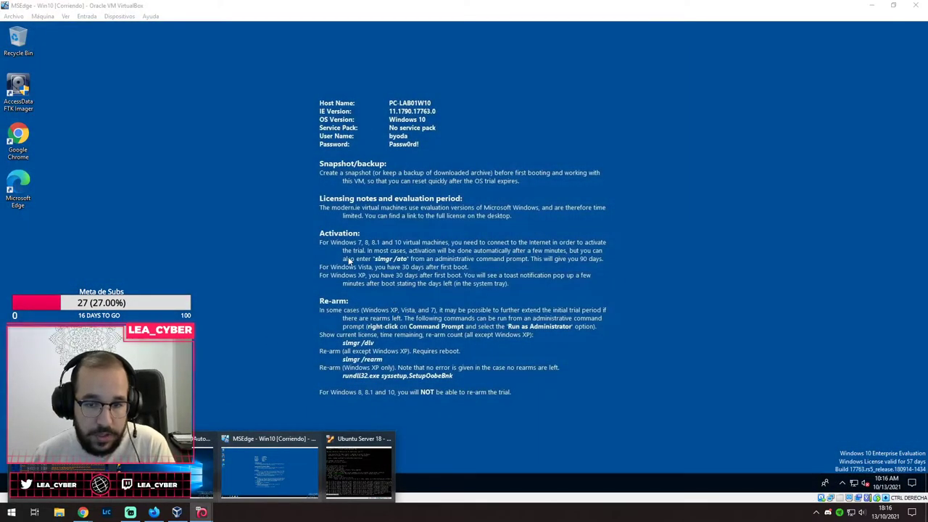
left_click(270, 470)
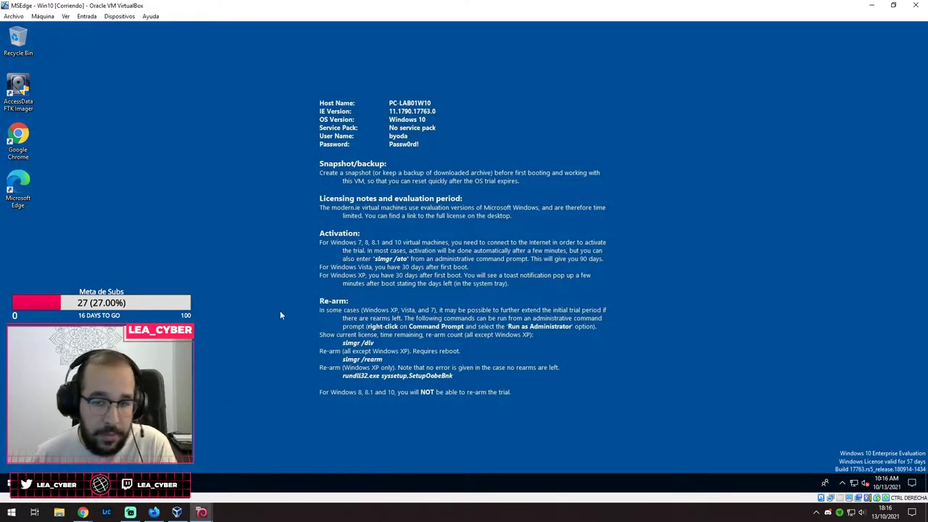
left_click(154, 513)
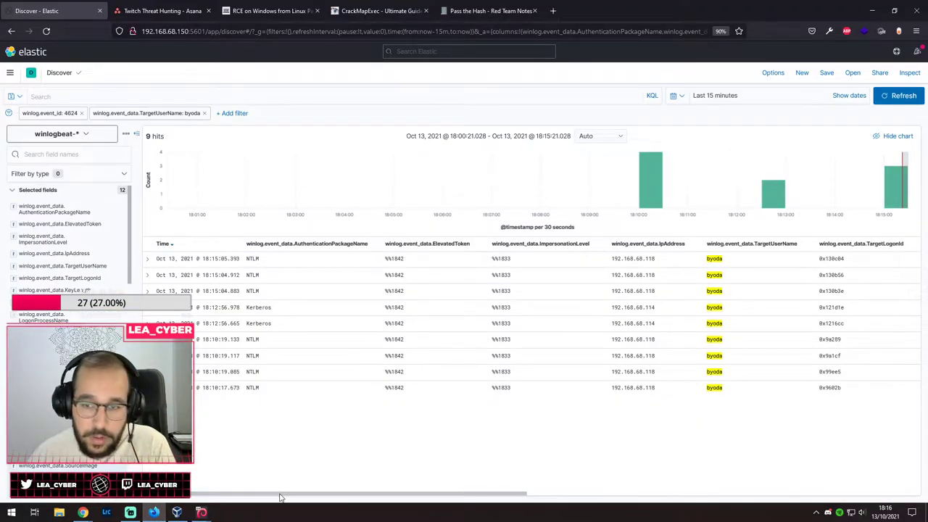
- Point out the two Kerberos logon rows in the Discover results table
left_click_drag(278, 325, 145, 314)
left_click(307, 431)
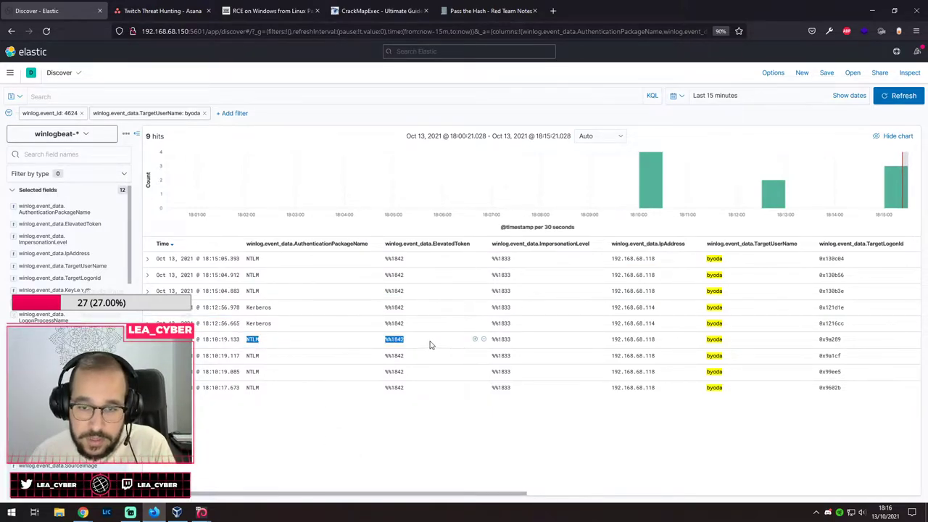
left_click_drag(362, 493, 327, 497)
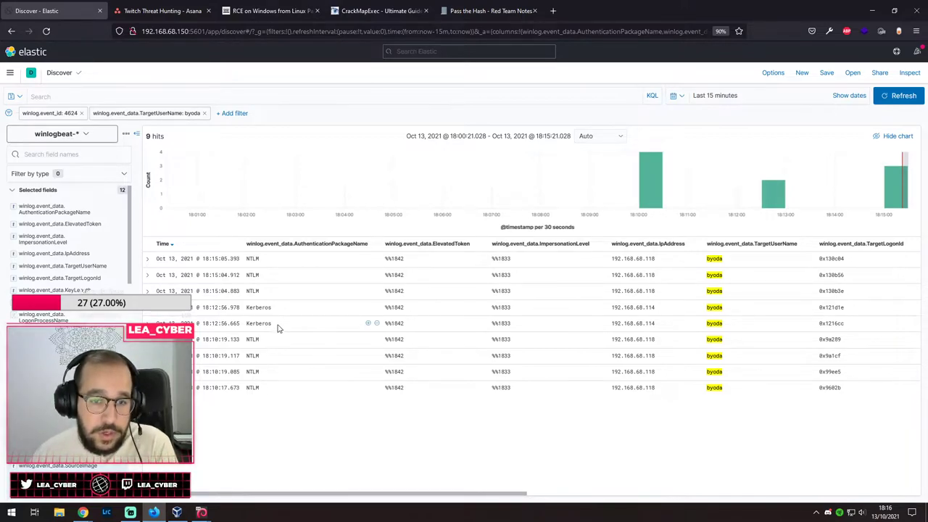
left_click_drag(490, 329, 275, 311)
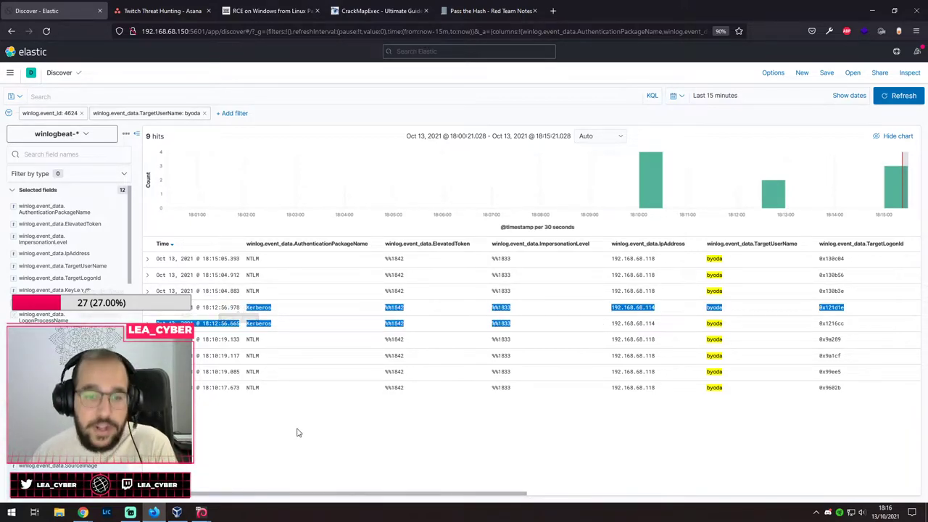
left_click(276, 443)
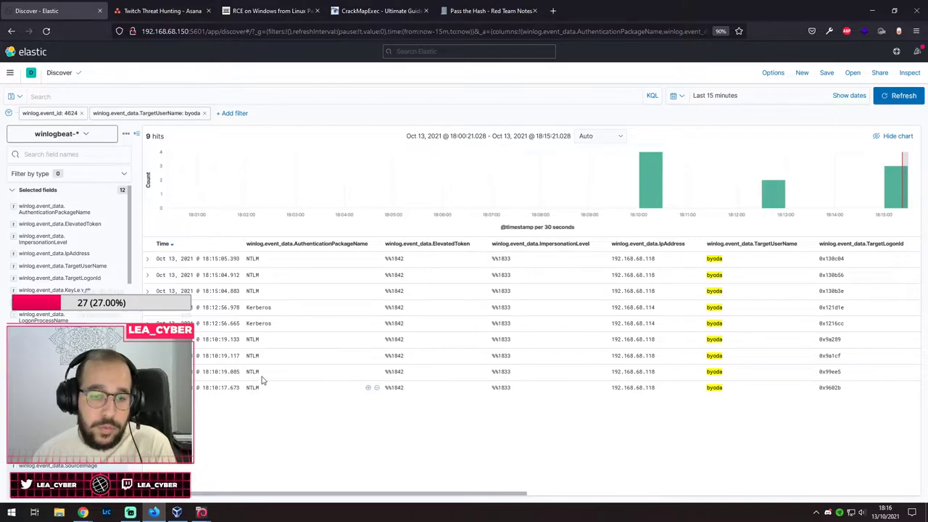
left_click(408, 442)
left_click_drag(492, 495, 646, 490)
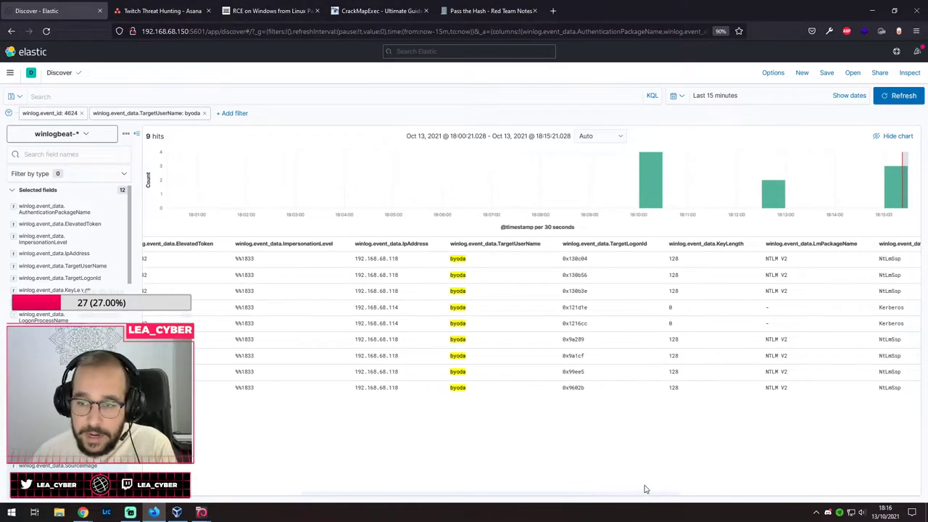
- Highlight the 128 key length, NTLM V2 package and the whole 18:10:19.133 NTLM logon row
left_click_drag(689, 292, 644, 292)
left_click_drag(795, 294, 760, 294)
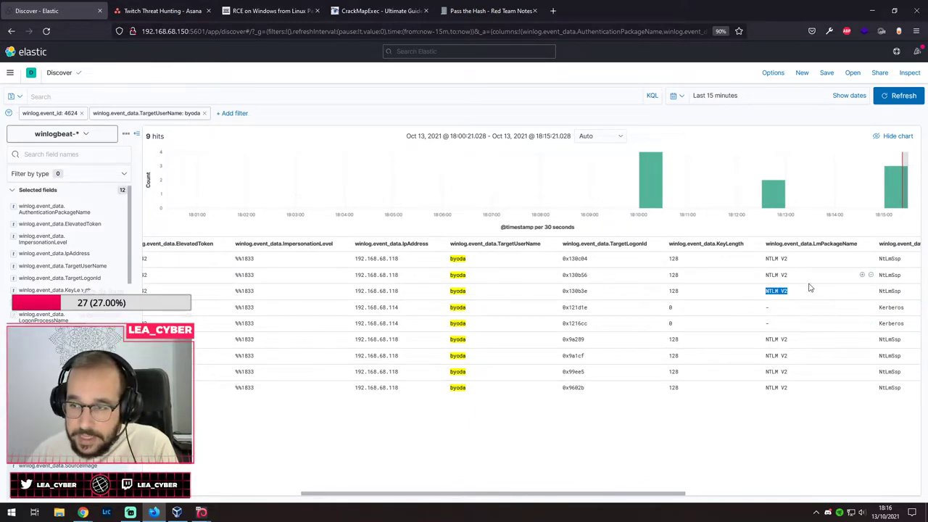
left_click_drag(605, 494, 733, 480)
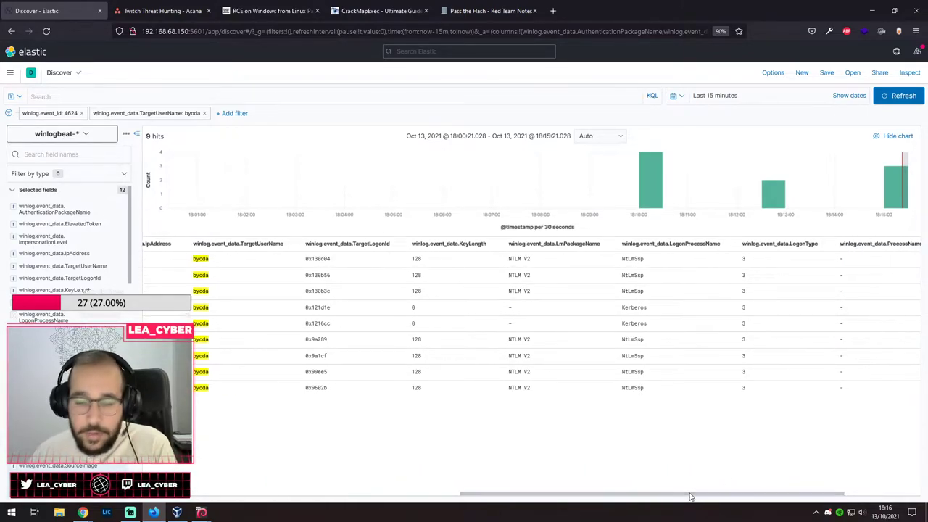
left_click_drag(690, 497, 204, 500)
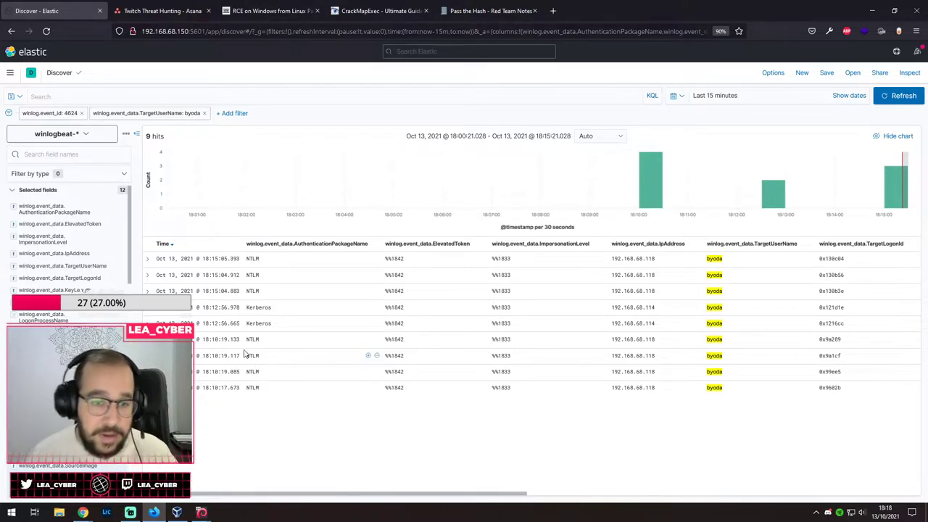
left_click_drag(252, 339, 858, 349)
left_click(458, 408)
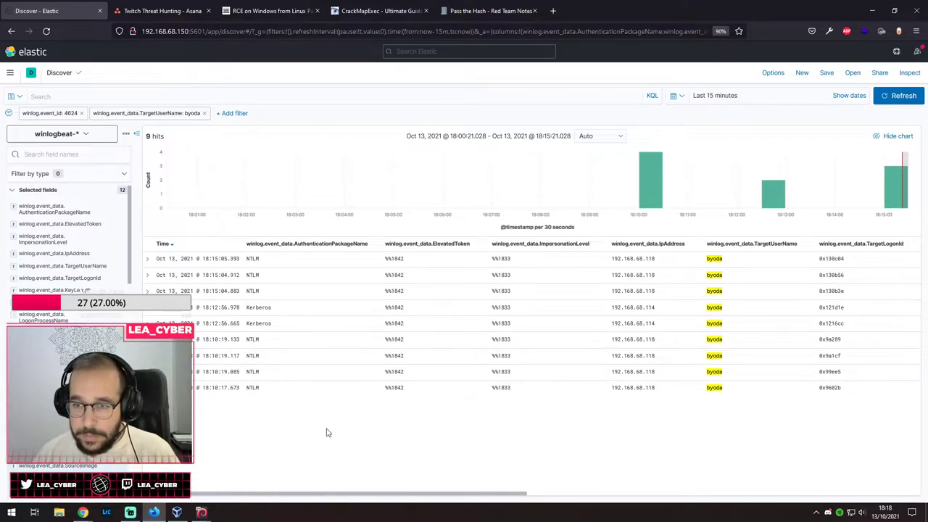
- Copy the Kerberos logon's IP address 192.168.68.114 and bring up the Remote Desktop window
left_click_drag(655, 308, 614, 314)
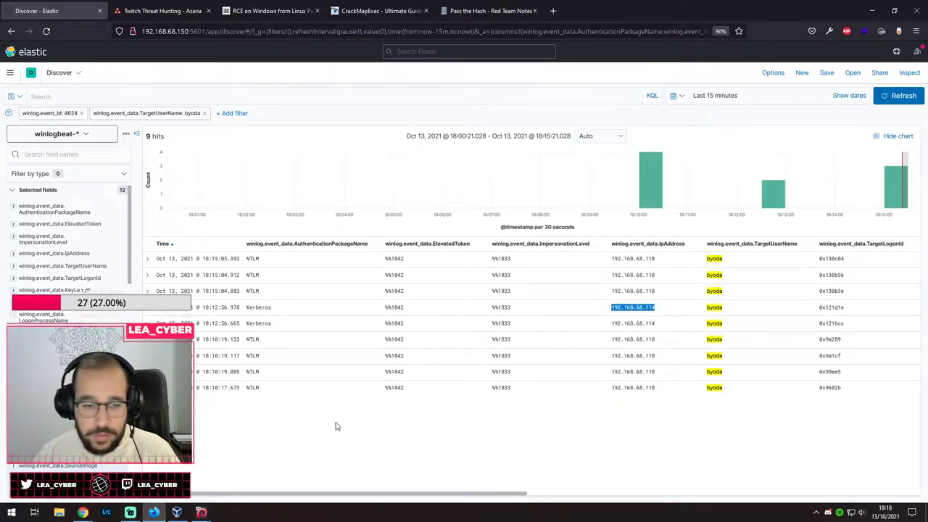
right_click(624, 308)
left_click(642, 320)
key("alt+Tab")
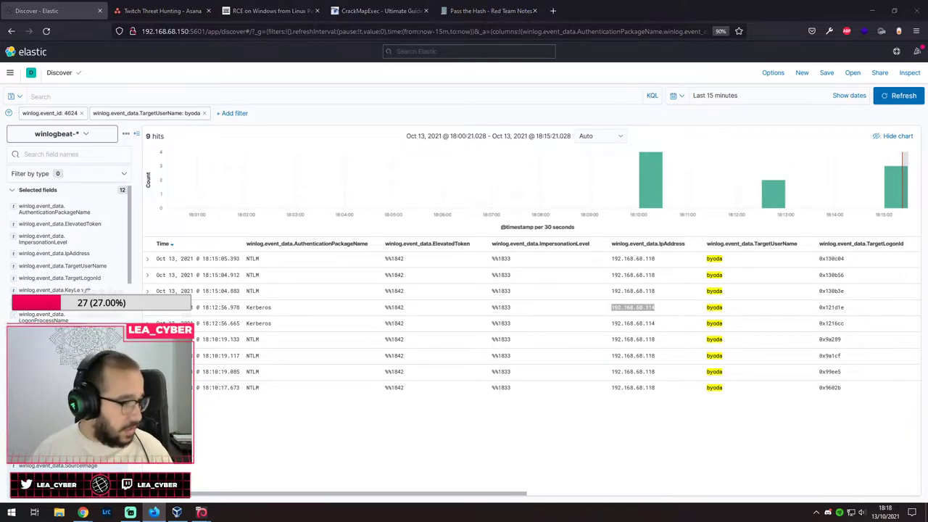
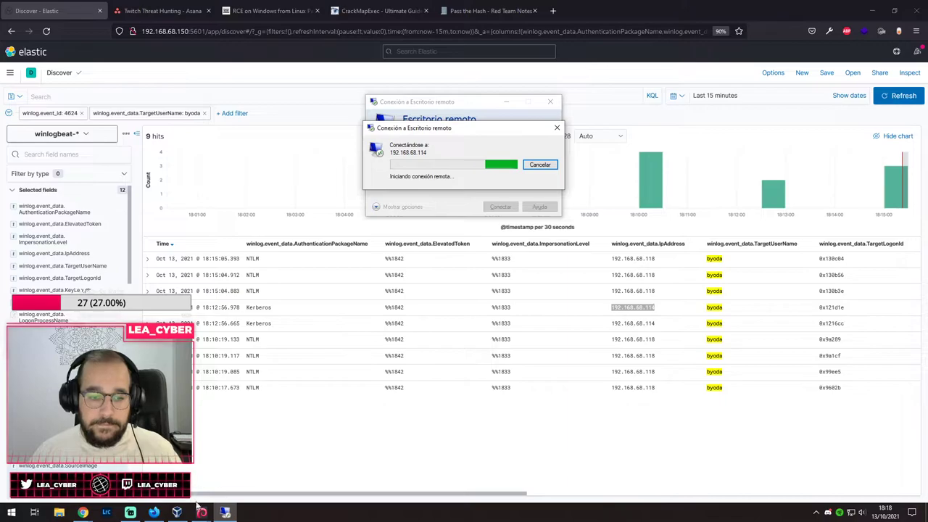
- Launch Command Prompt from the Windows 10 VM's Start search for cmd
mouse_move(201, 511)
left_click(281, 480)
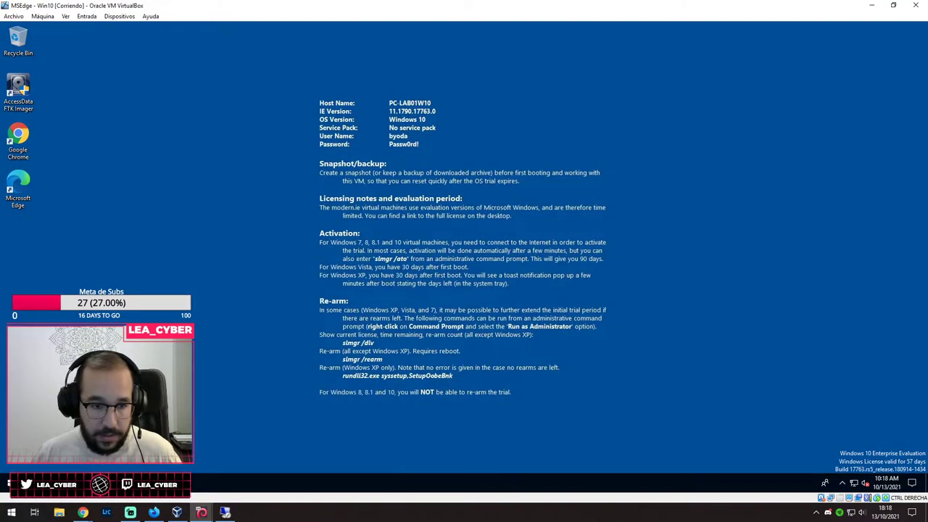
left_click(7, 490)
type("cmd")
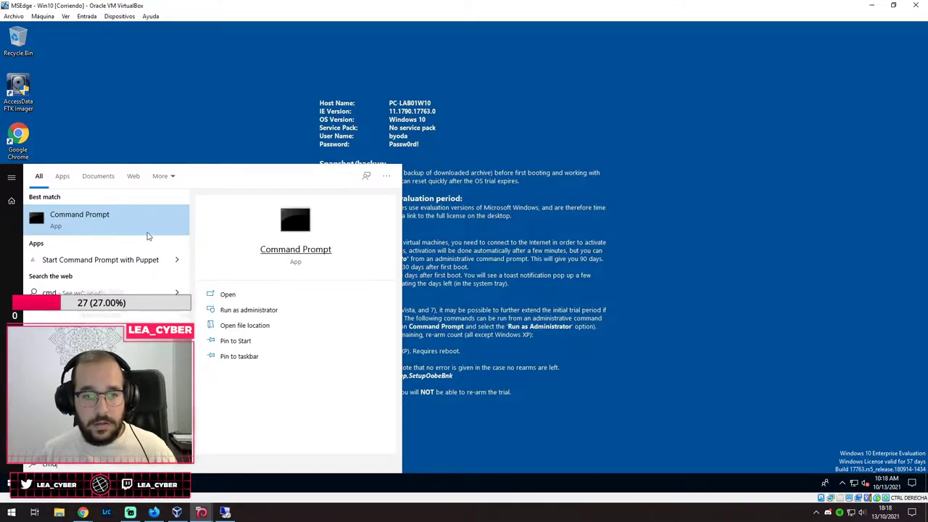
left_click(154, 237)
- Dismiss the Remote Desktop error and run ipconfig, showing IPv4 address 192.168.68.114
left_click(340, 251)
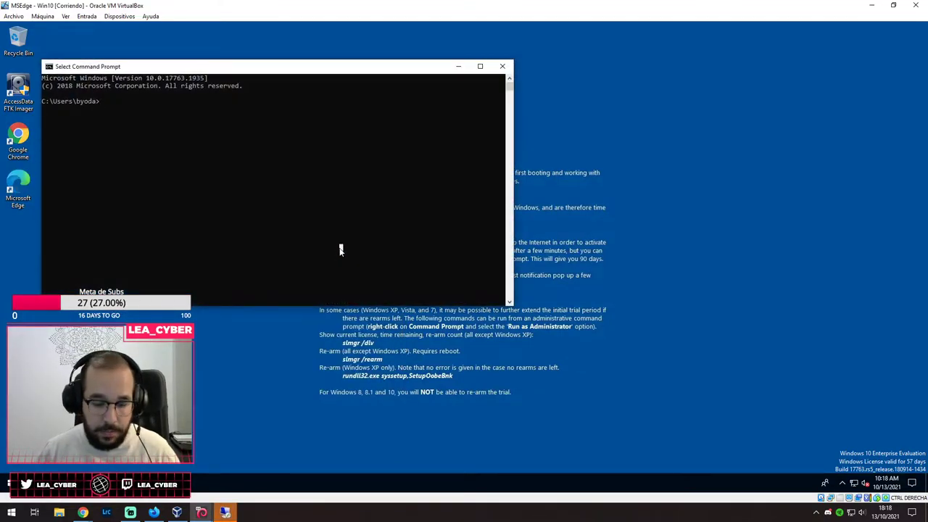
key("Return")
key("Escape")
type("ipcofnig")
key("BackSpace")
key("BackSpace")
key("BackSpace")
key("BackSpace")
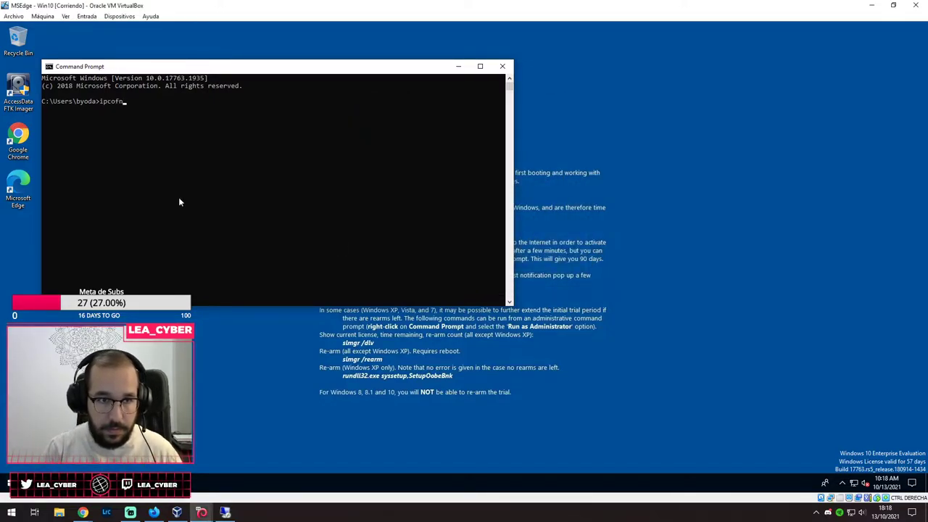
type("nfig")
key("Return")
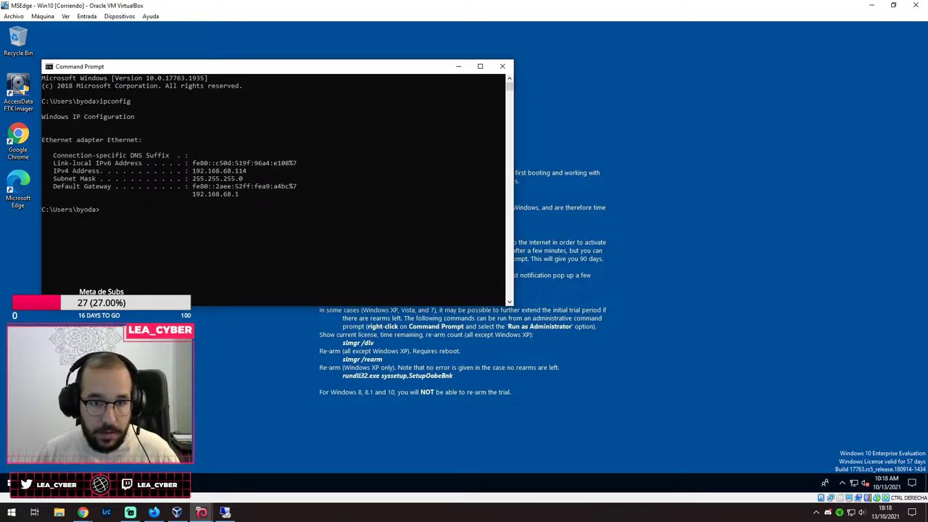
left_click(224, 512)
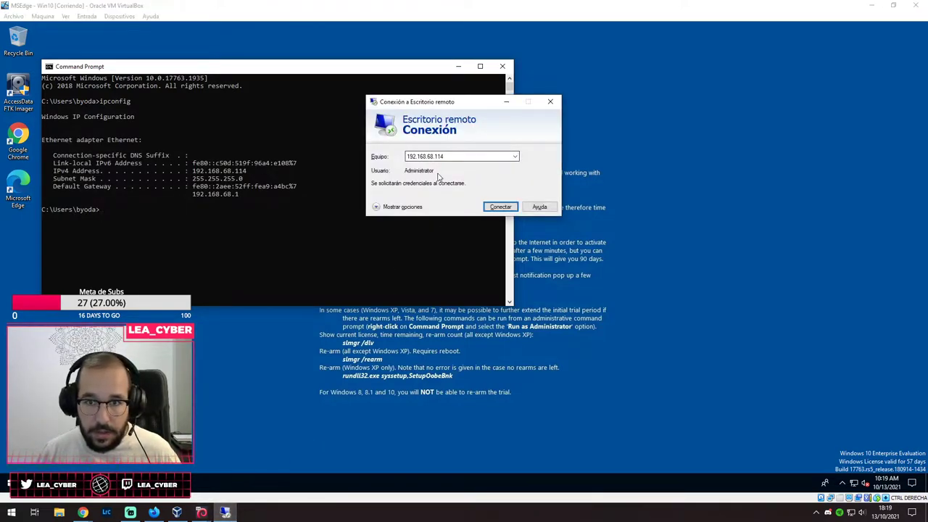
- Connect to 192.168.68.114 as user byoda instead of Administrator
key("alt+o")
double_click(464, 204)
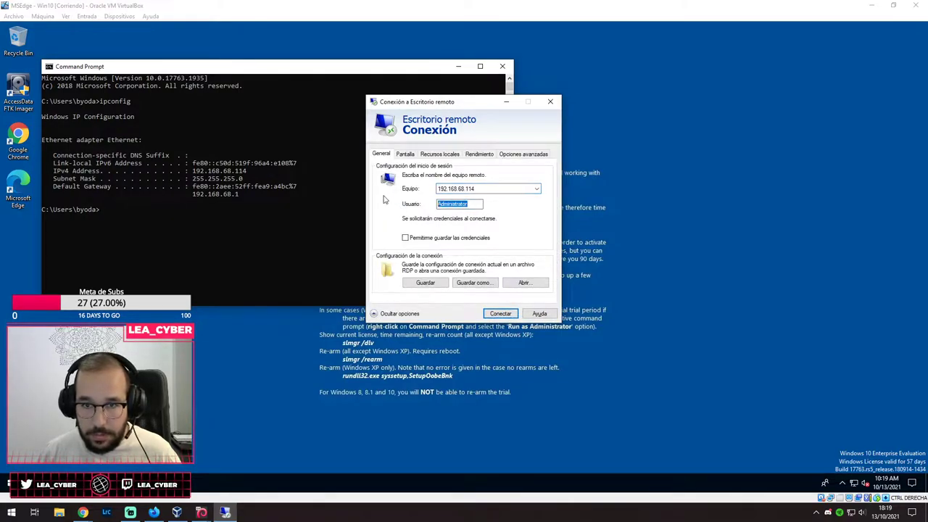
key("BackSpace")
type("byoda")
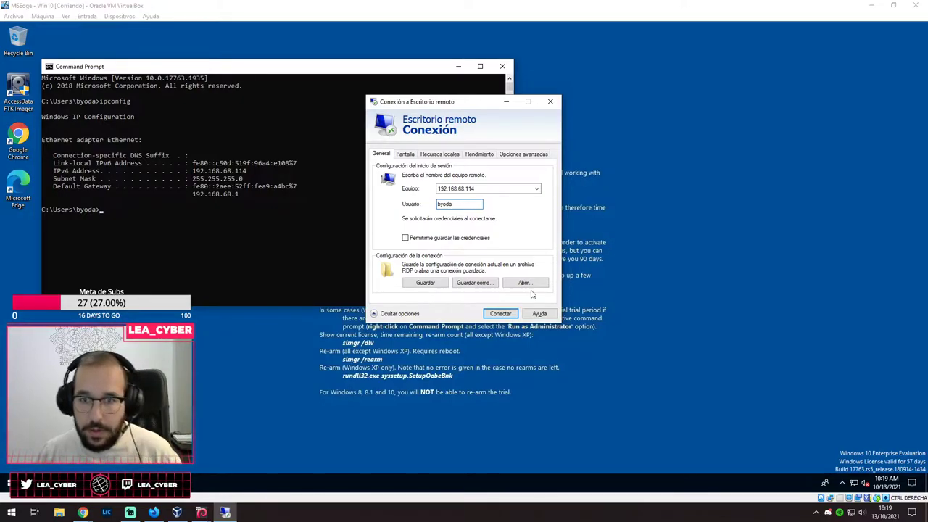
key("Return")
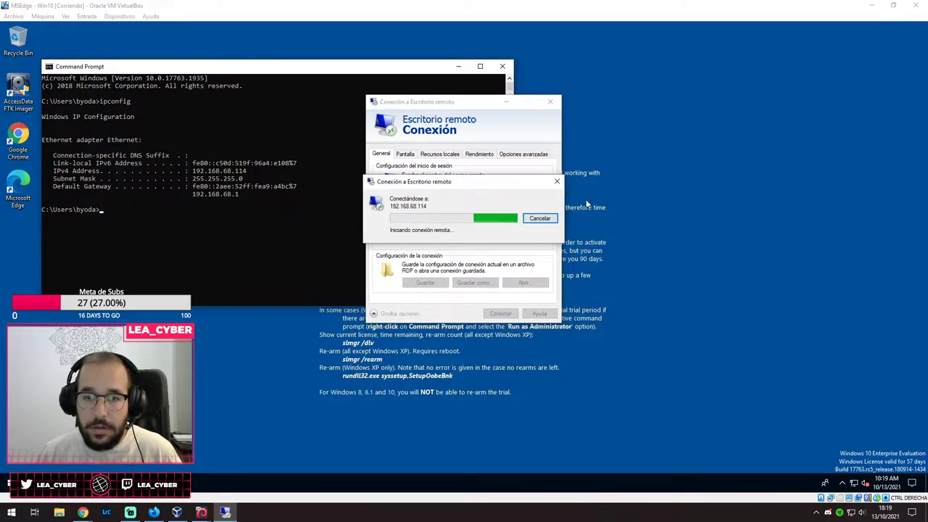
- Search Start for 'this' and bring up the actions for This PC
key("super")
type("equipo")
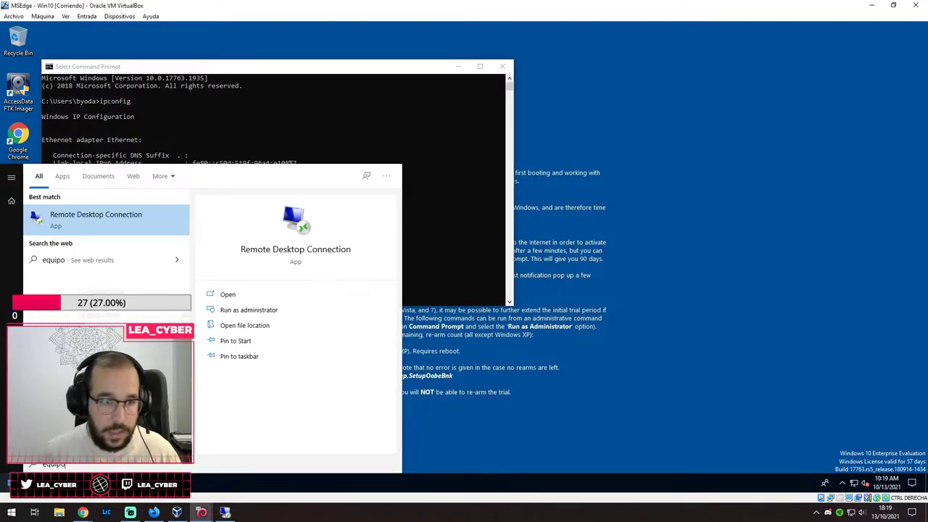
right_click(100, 224)
key("Escape")
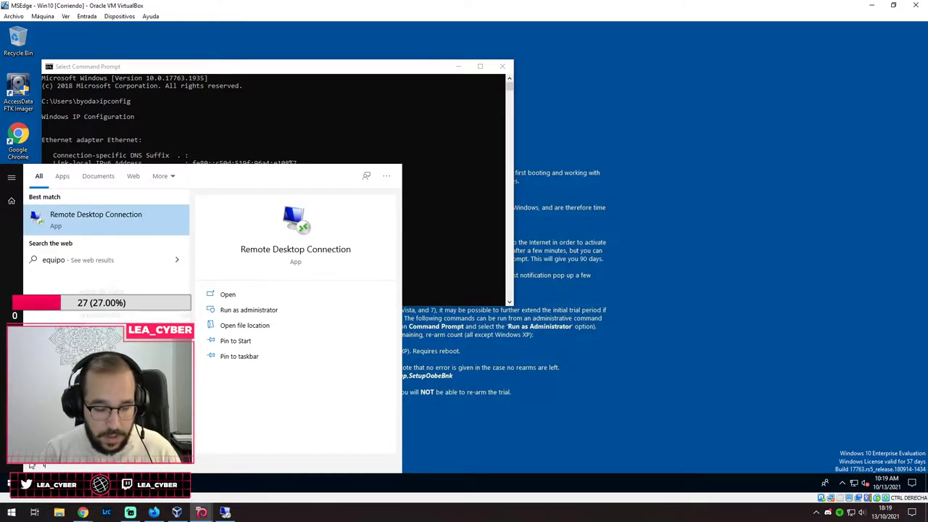
key("BackSpace")
key("BackSpace")
key("BackSpace")
key("BackSpace")
key("BackSpace")
key("BackSpace")
type("this")
right_click(68, 217)
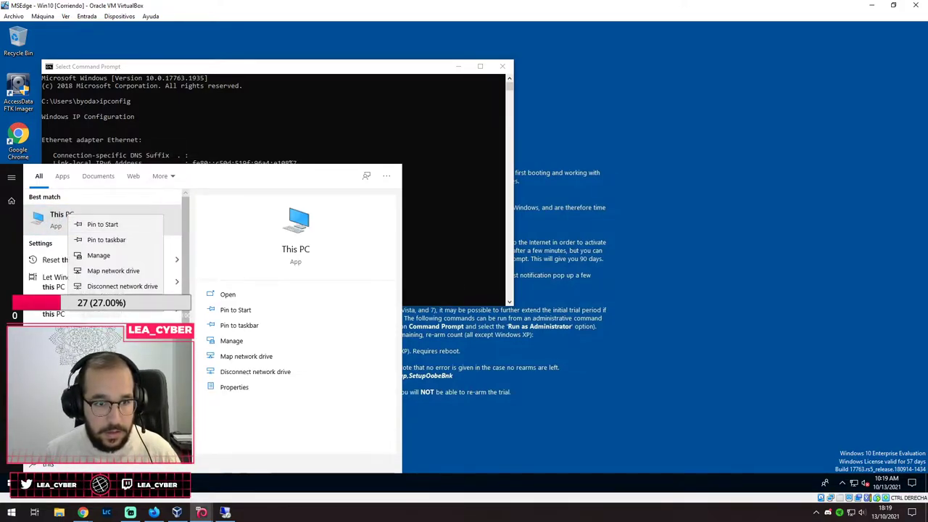
- Open This PC's Advanced system settings, elevating with the Administrator account and its password
left_click(109, 302)
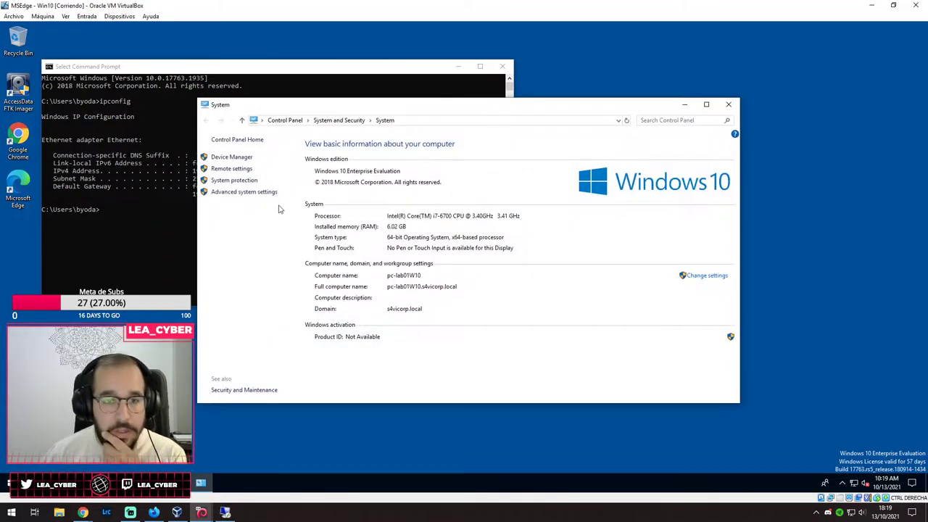
left_click(244, 192)
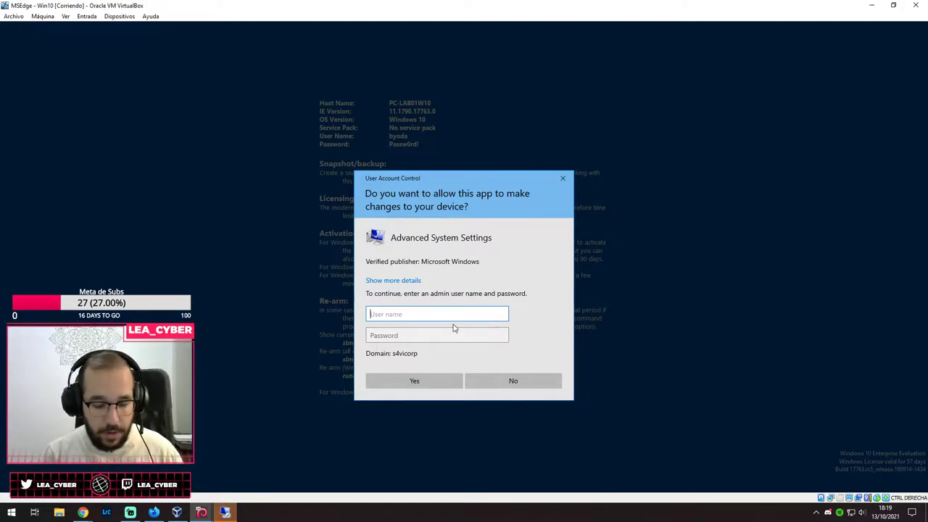
type("Admini")
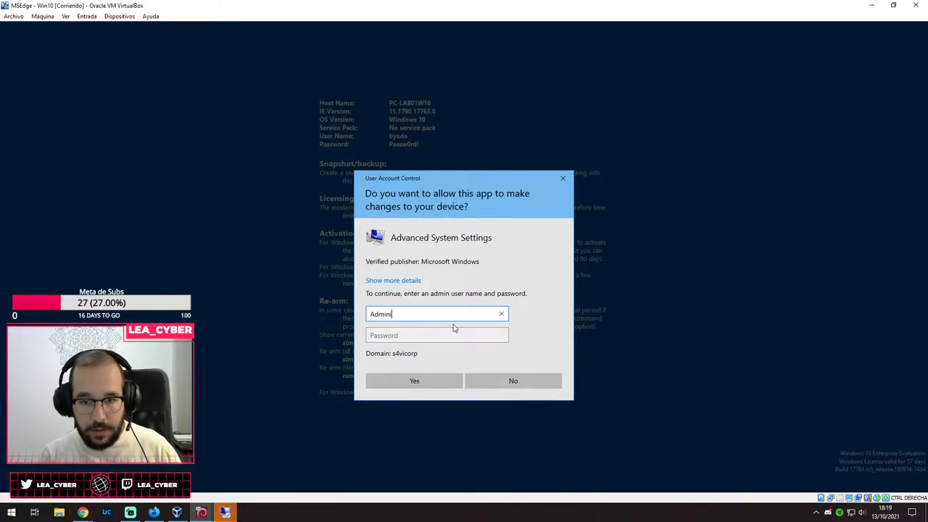
type("strator")
key("Tab")
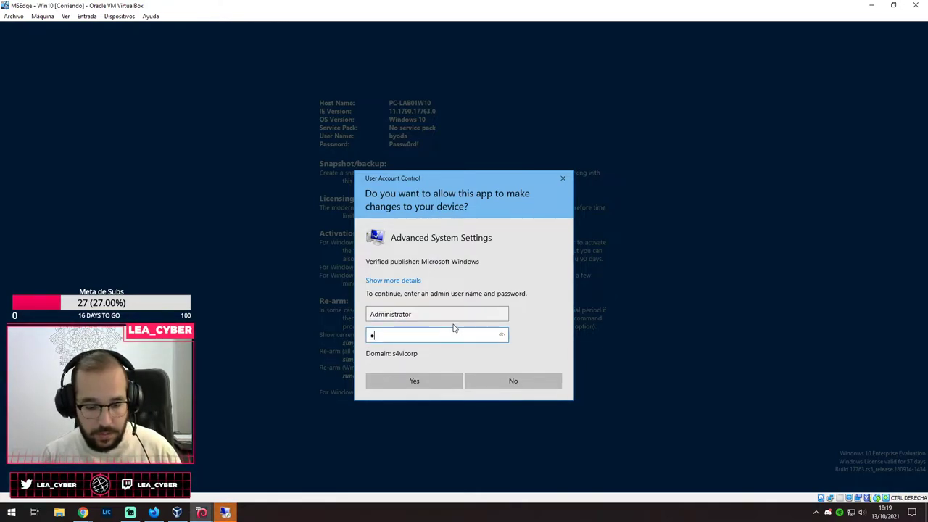
type("Passw0r")
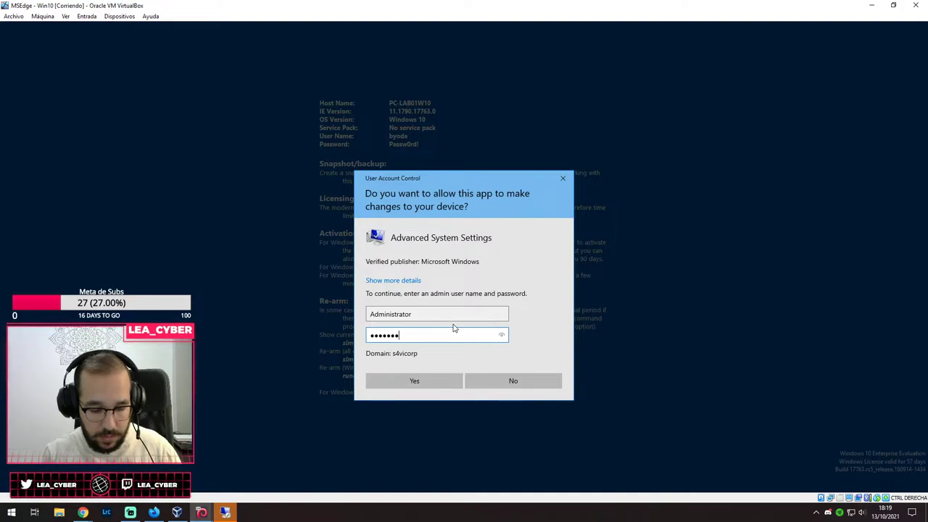
type("d!")
key("Return")
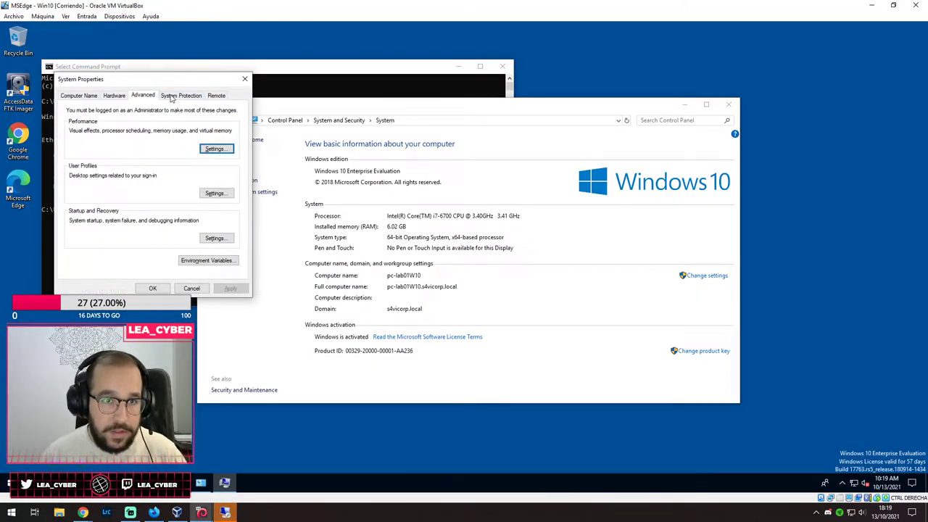
- Allow remote connections without Network Level Authentication on the Remote tab and save
left_click(216, 95)
left_click(99, 221)
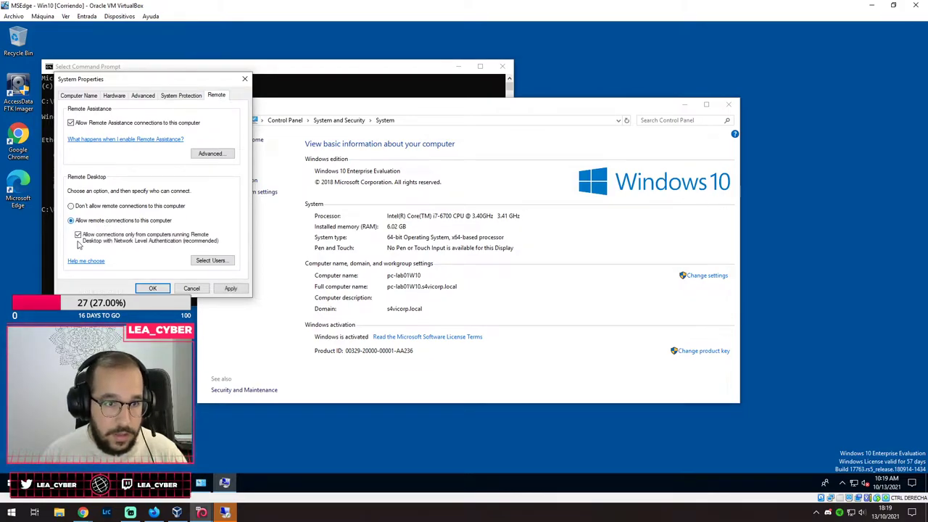
left_click(229, 288)
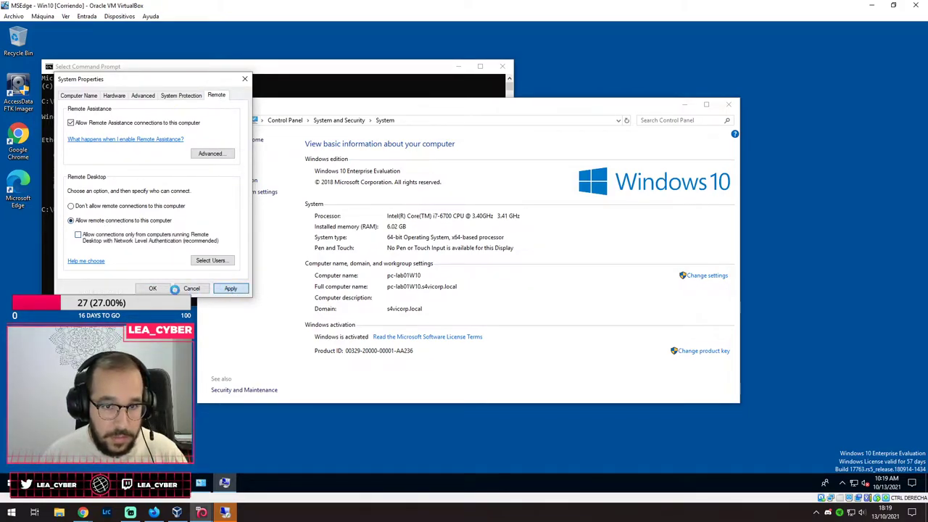
left_click(152, 288)
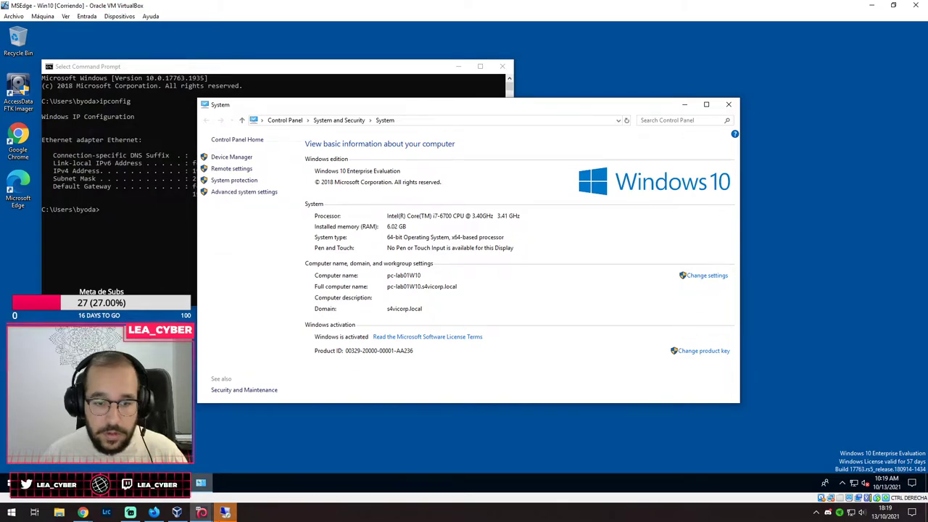
- Connect to 192.168.68.114 as byoda and submit the password twice
left_click(530, 276)
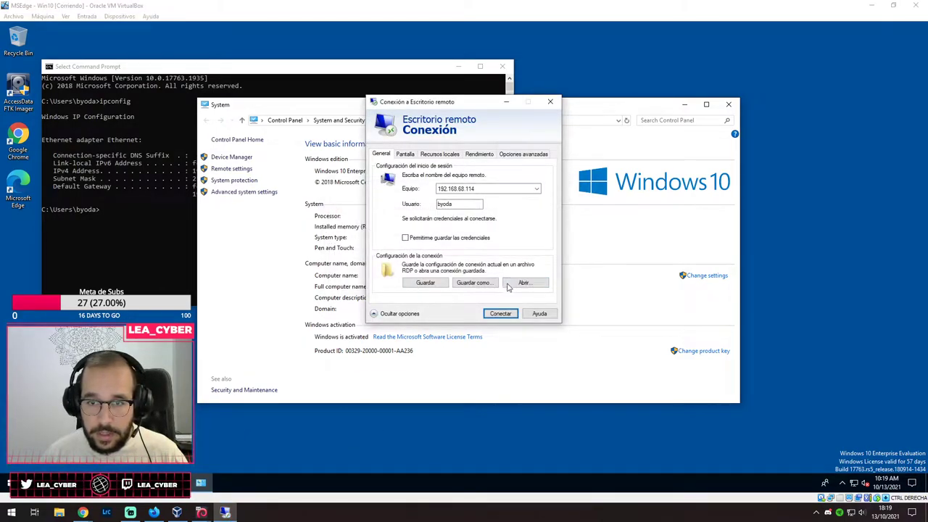
left_click(500, 313)
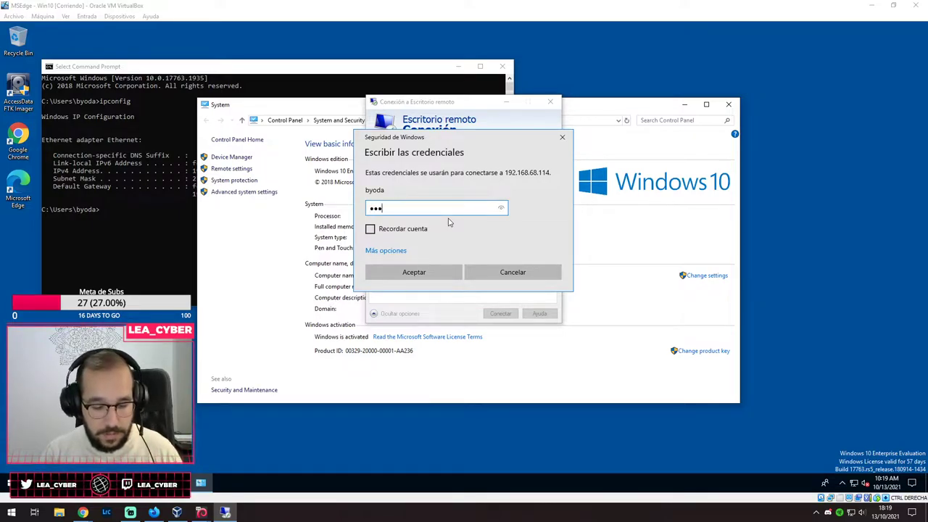
key("Return")
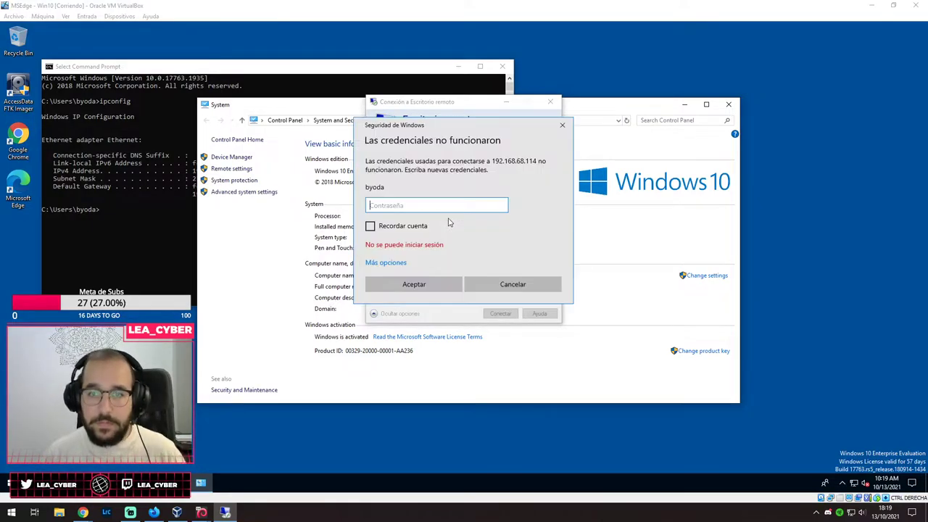
type("••")
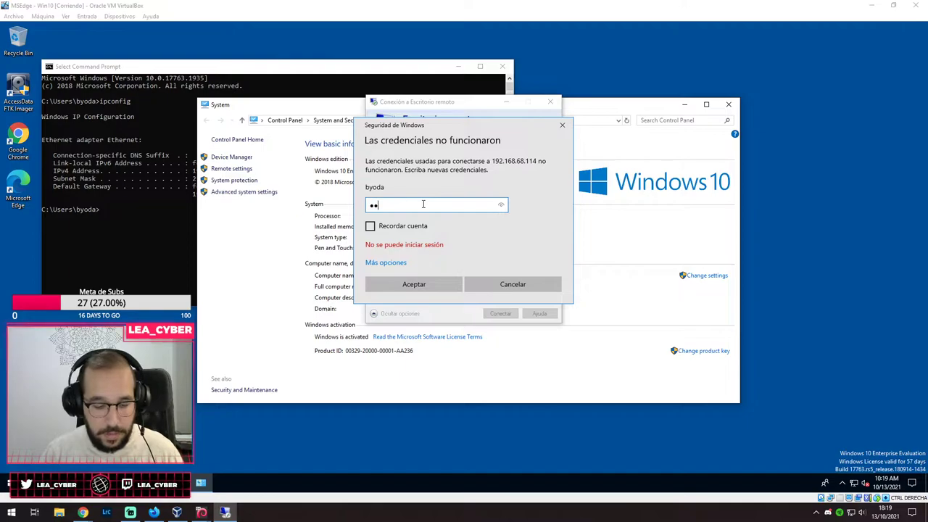
key("Return")
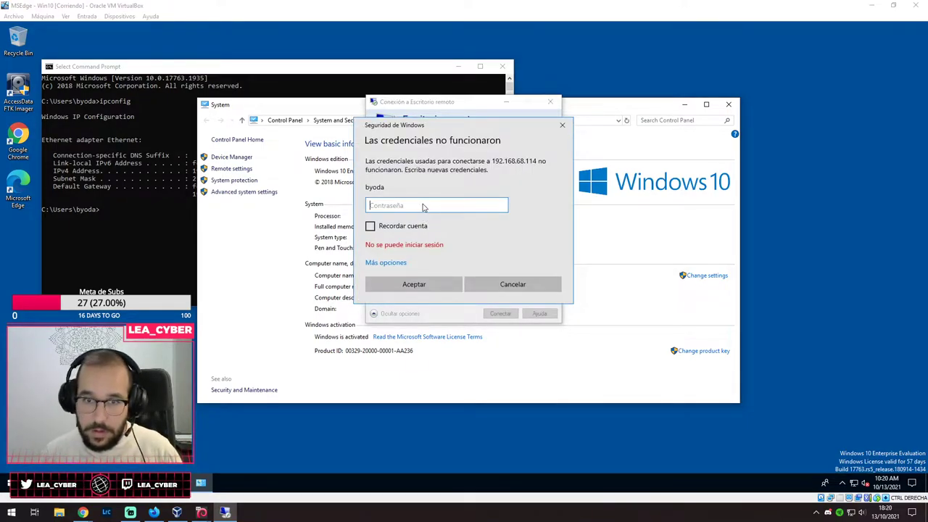
- Choose another account and prefix the user name with the avicorp\ domain
left_click(386, 262)
left_click(444, 322)
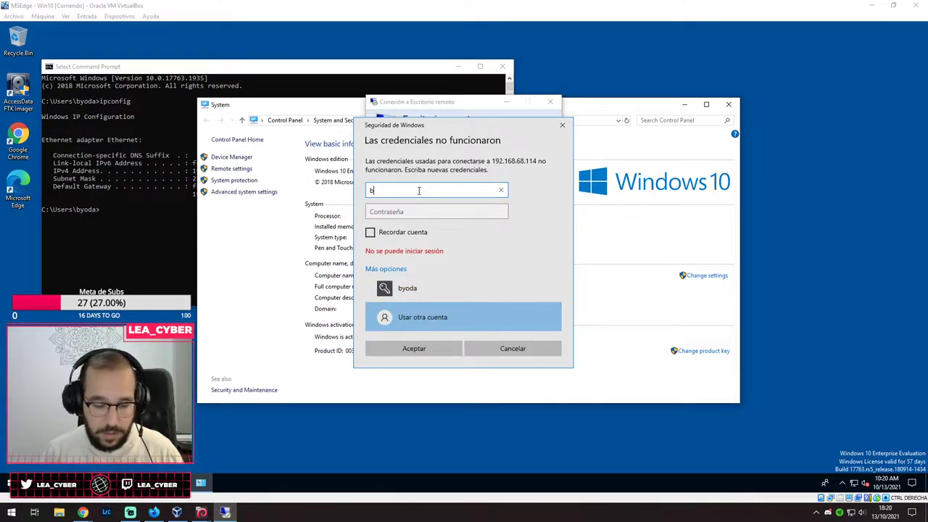
key("Tab")
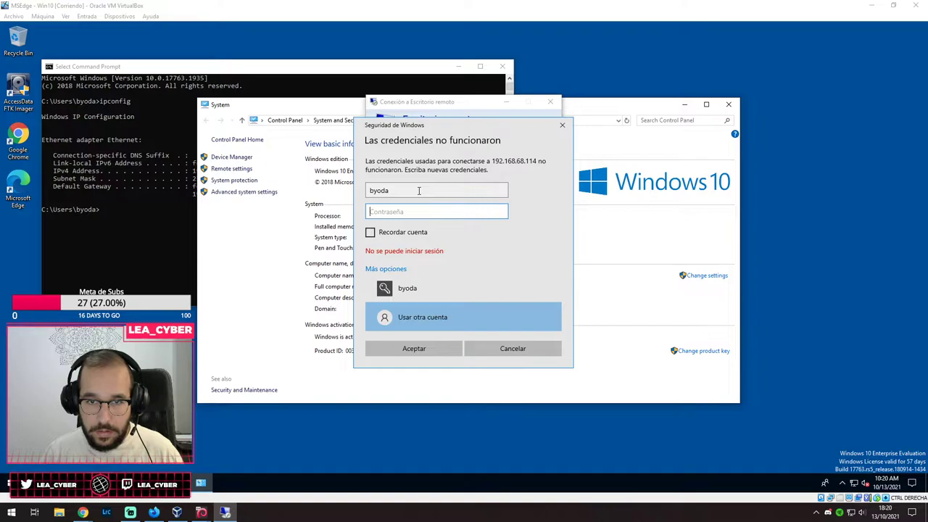
left_click(369, 190)
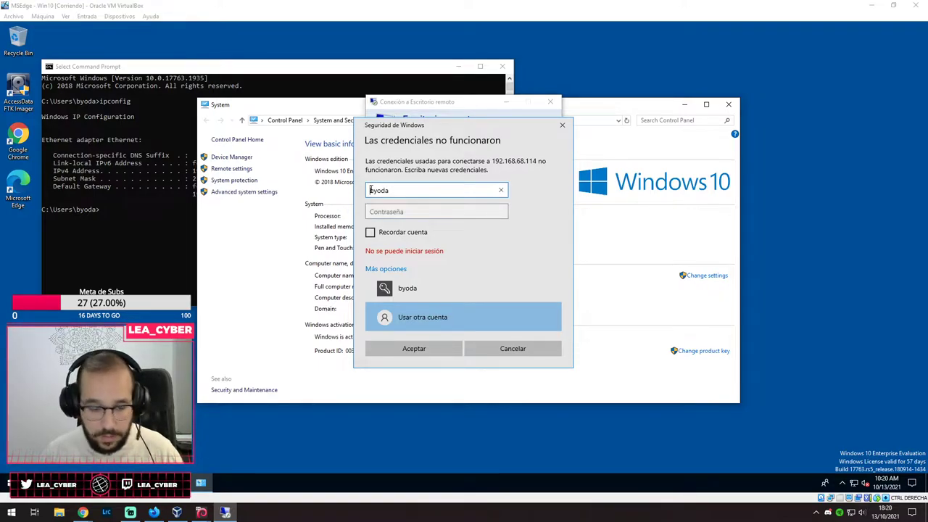
type("avicorp\\")
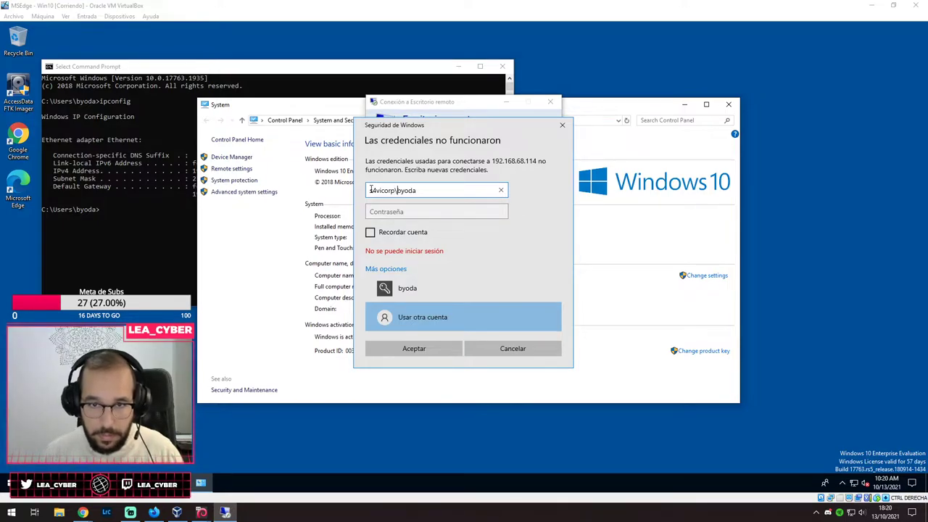
left_click(400, 212)
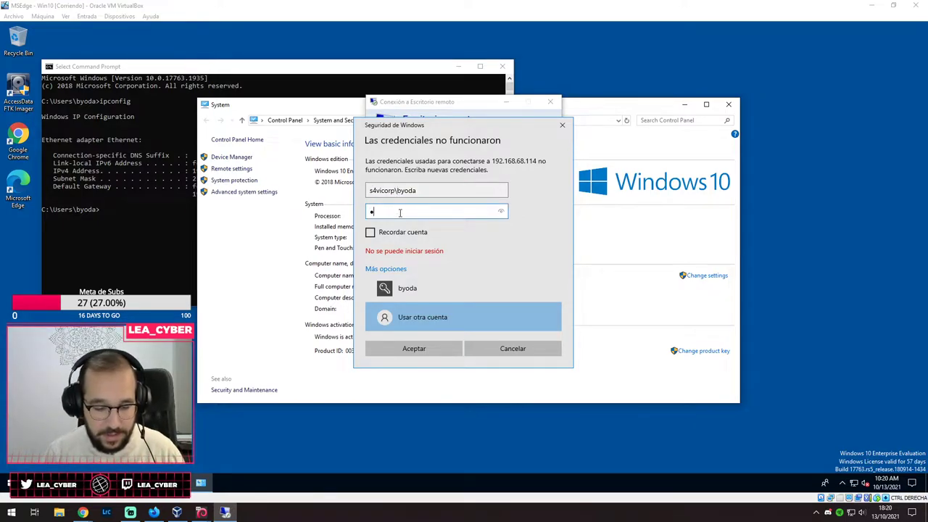
- Submit the login, accept the certificate, dismiss the denial, and switch to the Windows Server VM
key("Return")
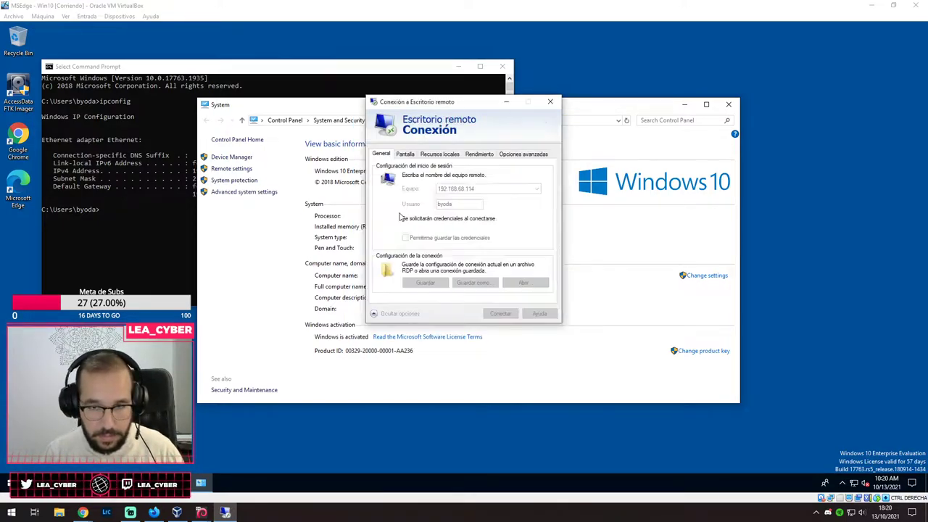
left_click(503, 295)
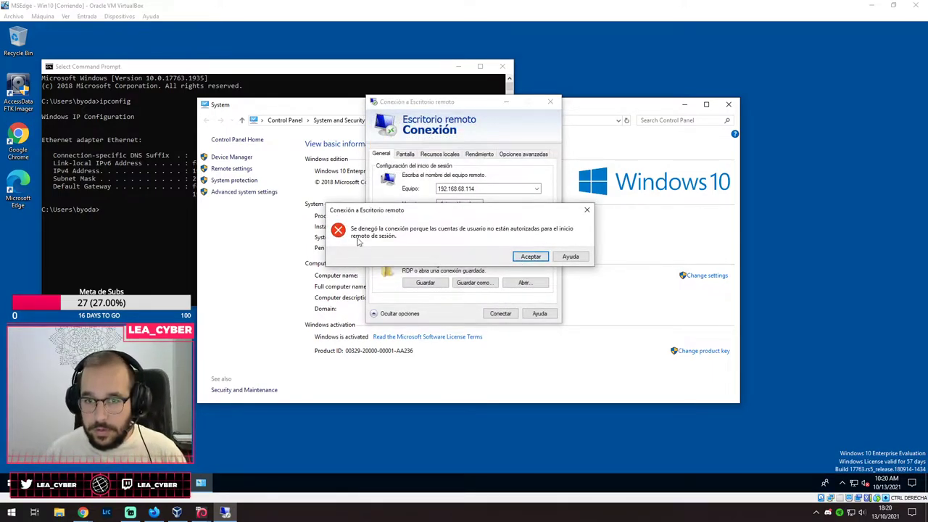
left_click(544, 255)
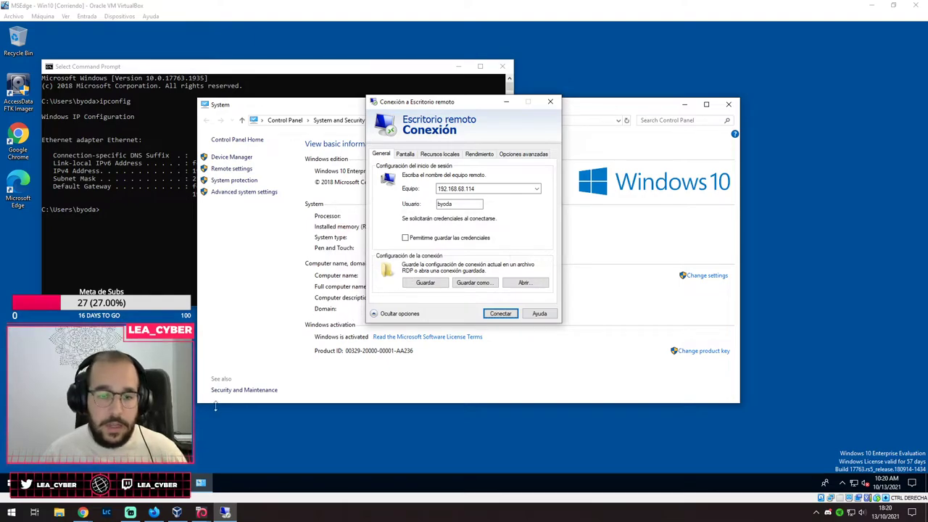
left_click(201, 512)
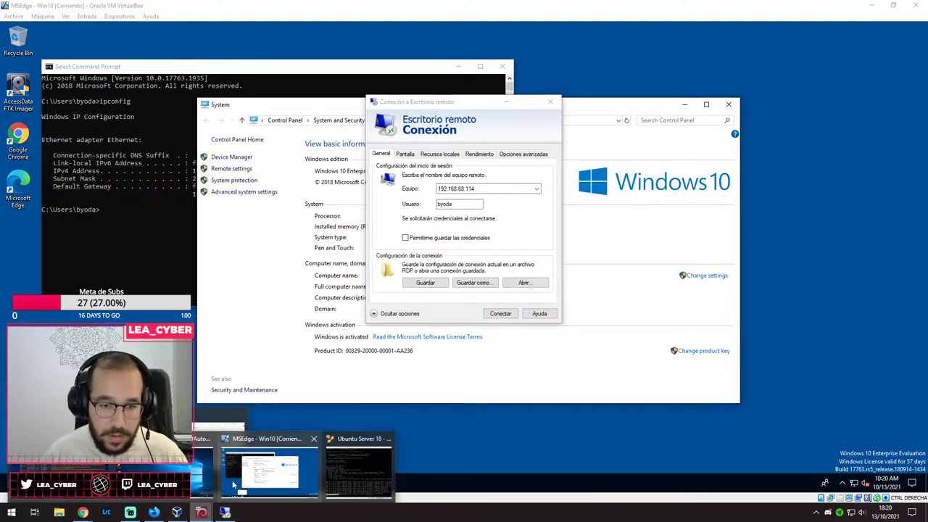
left_click(166, 471)
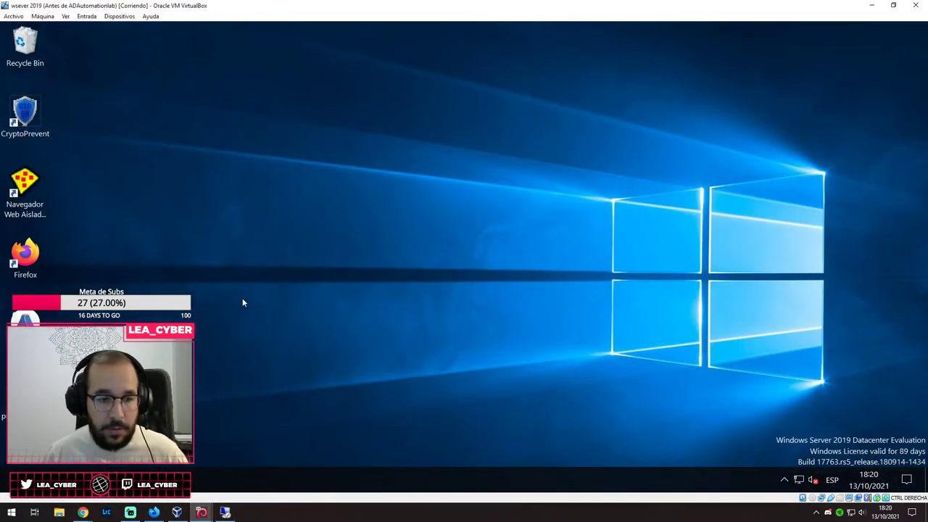
- Open Active Directory Users and Computers from Server Manager's Tools menu
key("super")
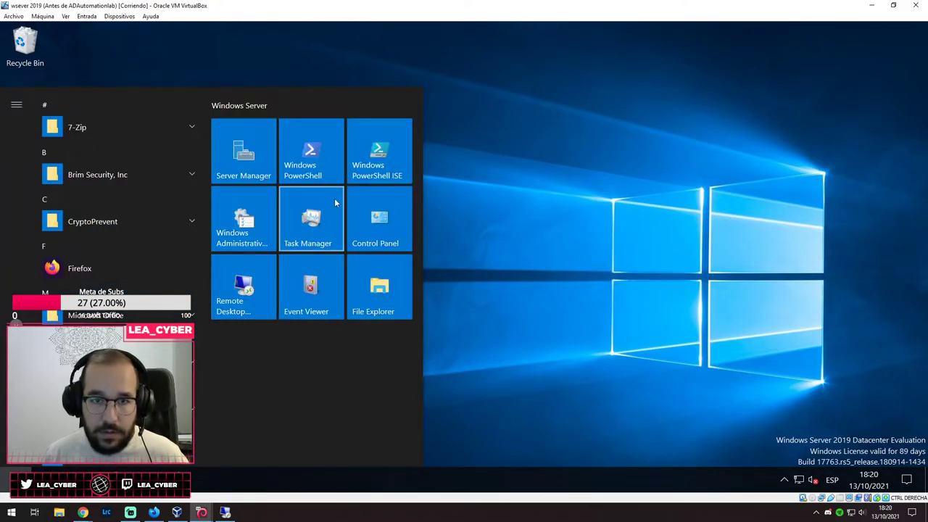
left_click(252, 173)
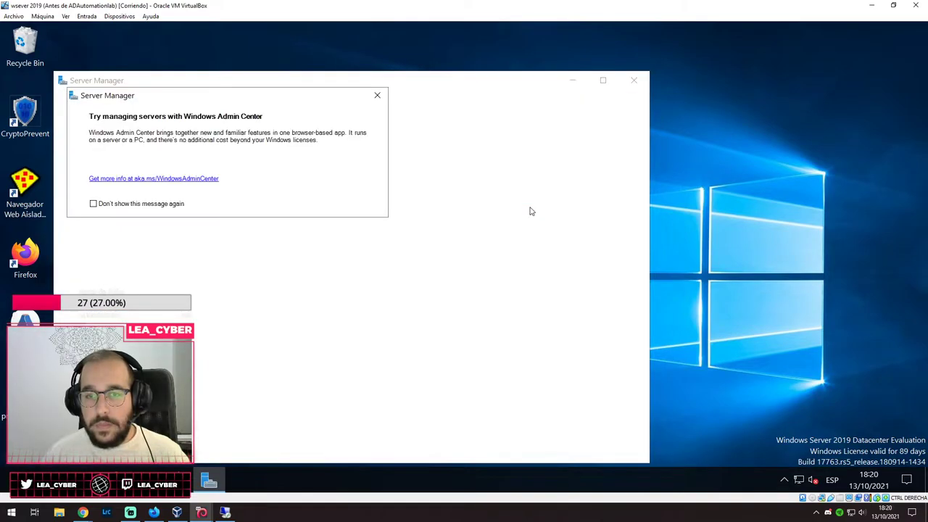
left_click(377, 95)
left_click(553, 111)
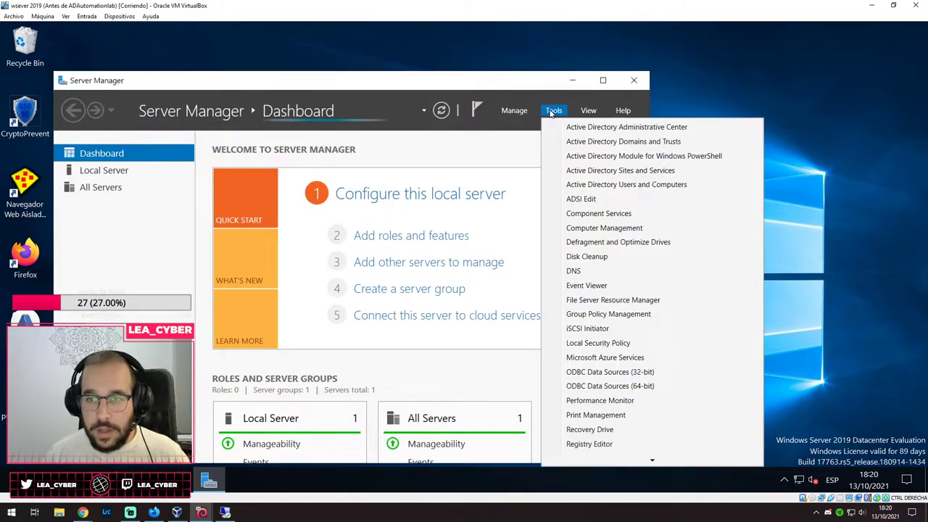
left_click(617, 184)
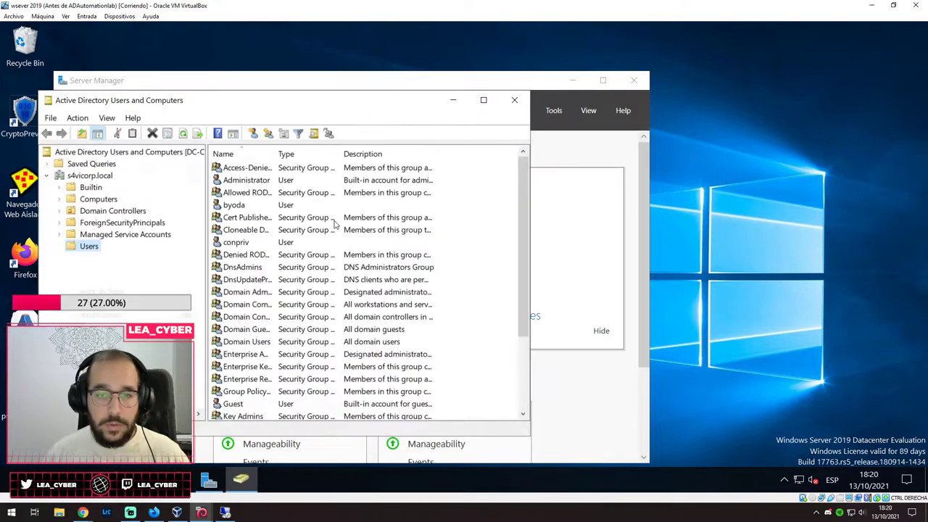
- Add the byoda account to the Remote Desktop Users group
right_click(258, 207)
left_click(291, 232)
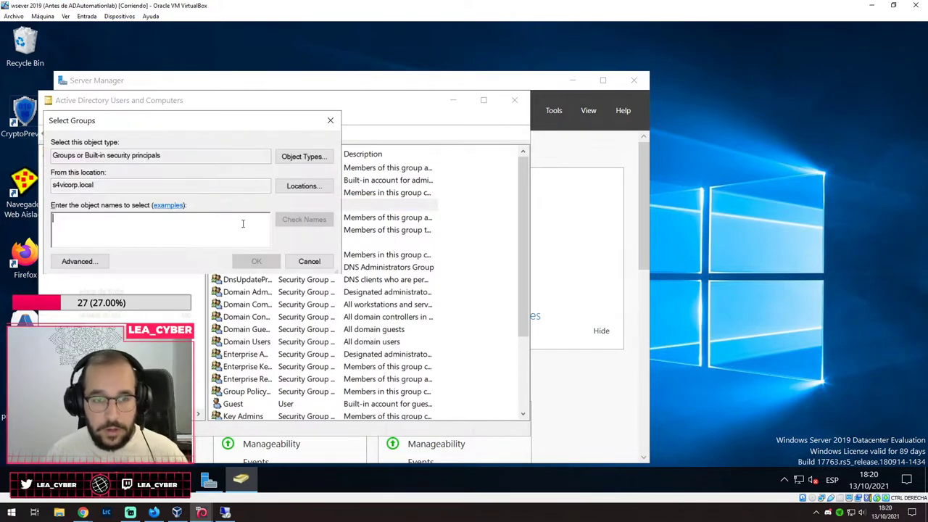
type("ren")
type("ote")
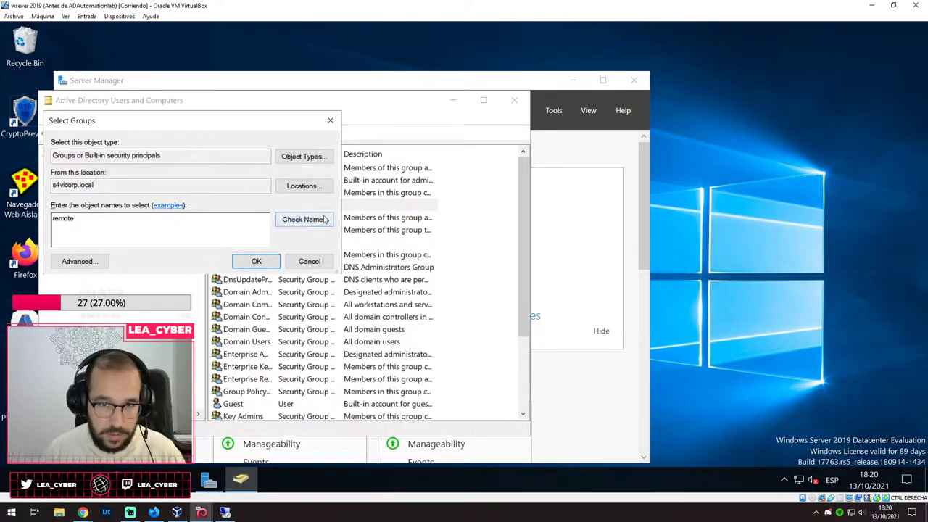
left_click(304, 219)
left_click(120, 225)
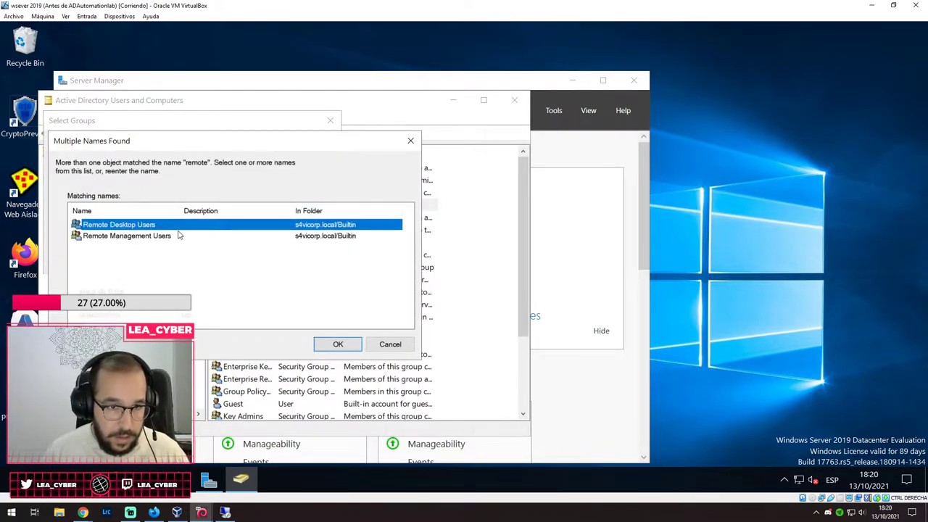
left_click(346, 344)
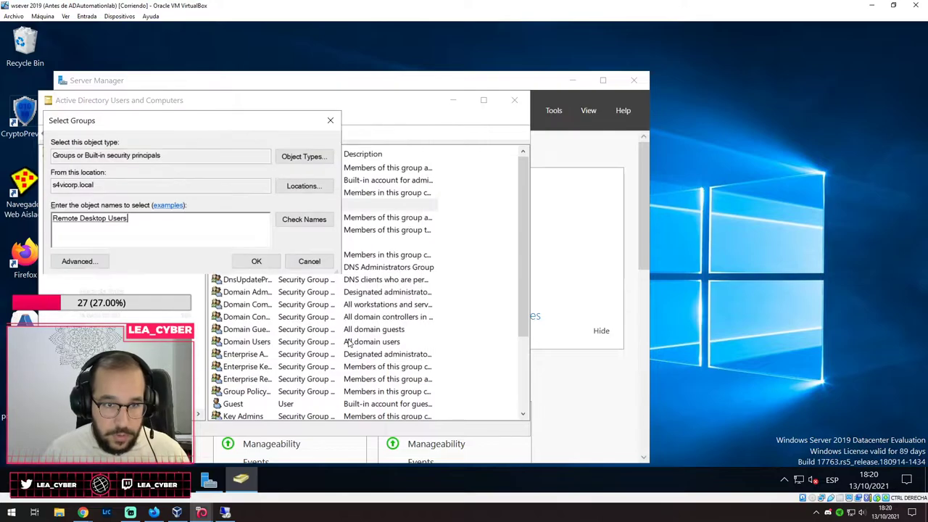
left_click(267, 267)
left_click(559, 342)
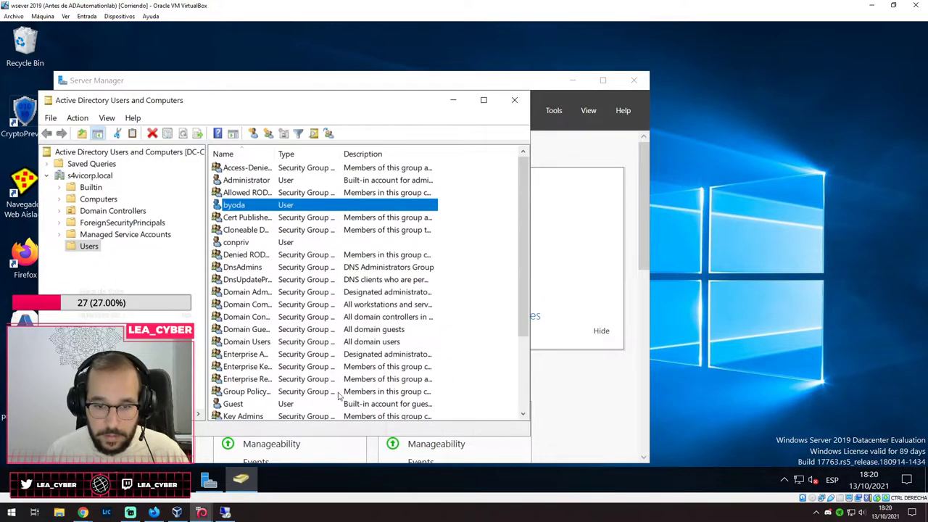
- Back on the Windows 10 VM, connect to 192.168.68.114 using a different account
mouse_move(224, 512)
left_click(268, 471)
left_click(201, 482)
left_click(501, 313)
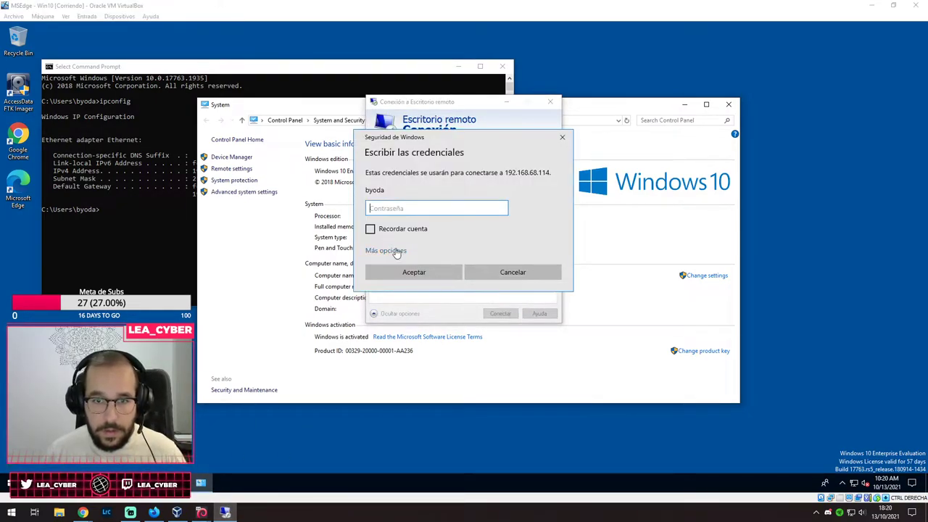
left_click(392, 250)
left_click(417, 301)
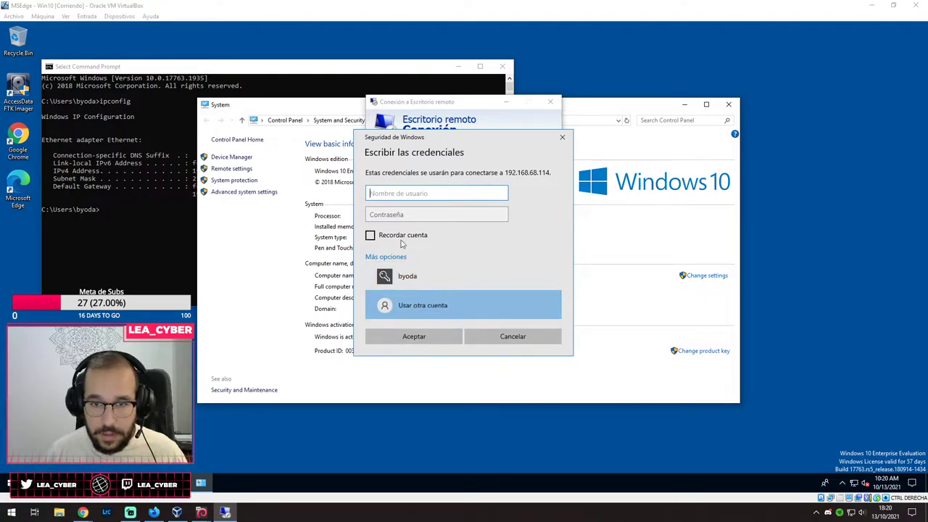
type("s4vicrop")
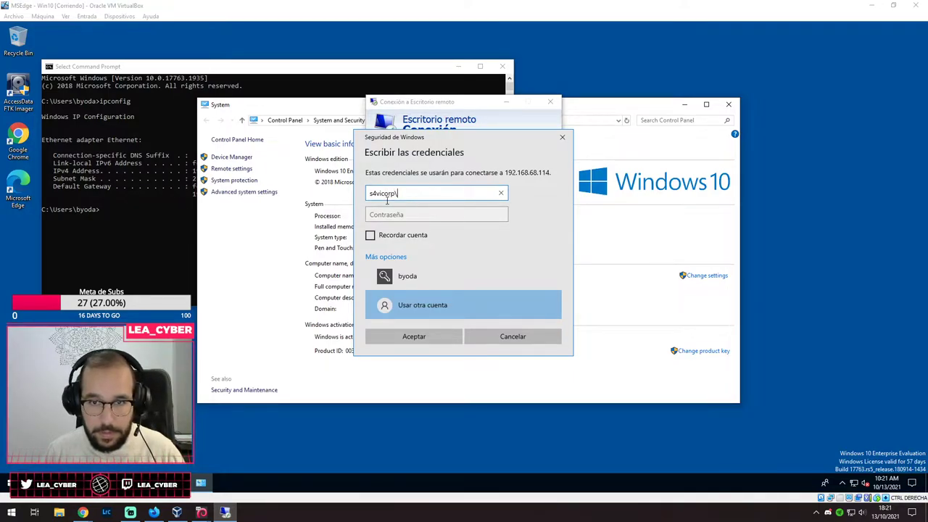
type("\\byoda")
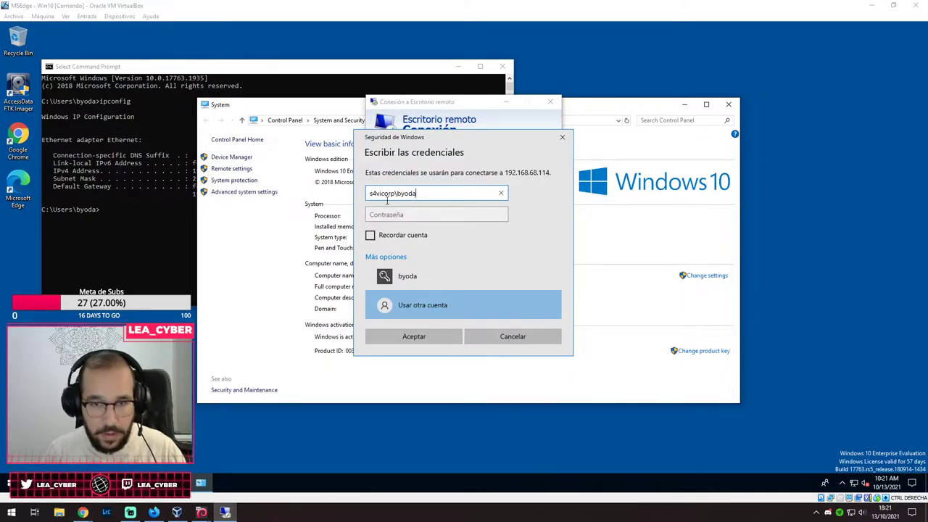
key("Tab")
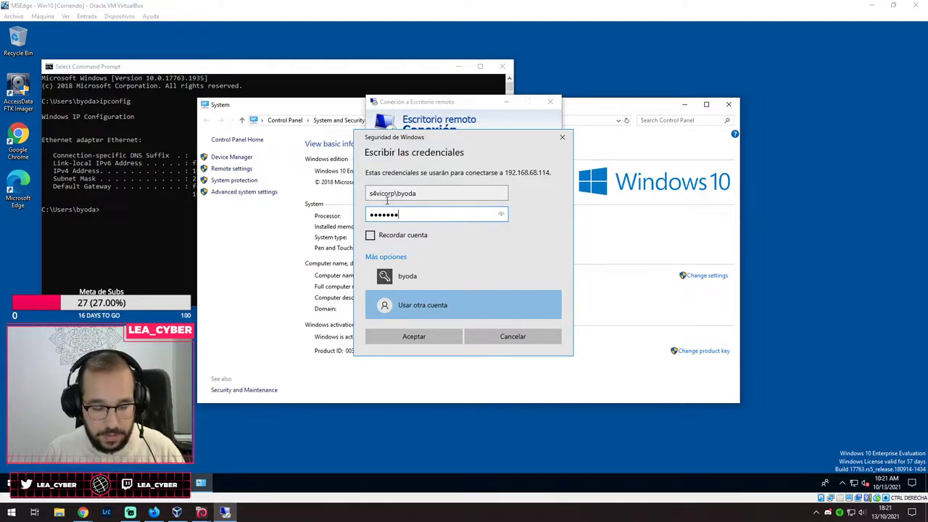
key("Return")
left_click(496, 294)
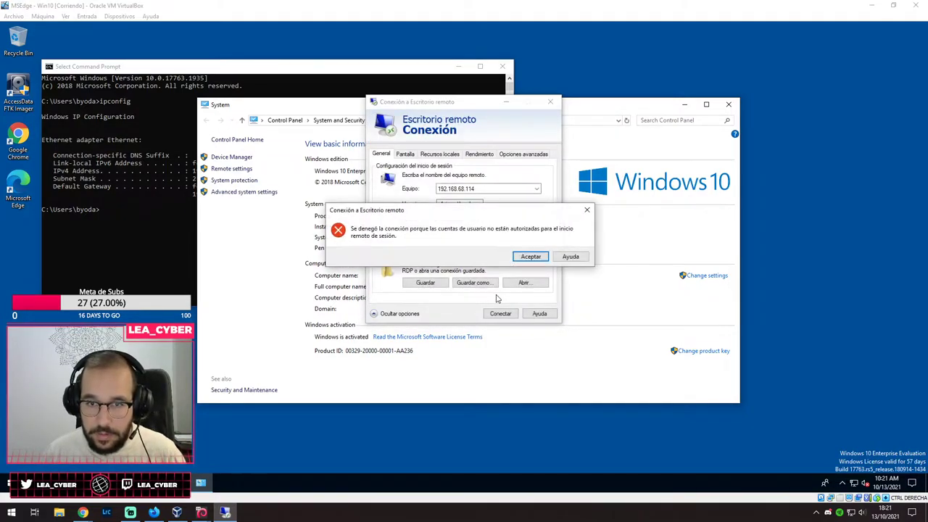
left_click(529, 257)
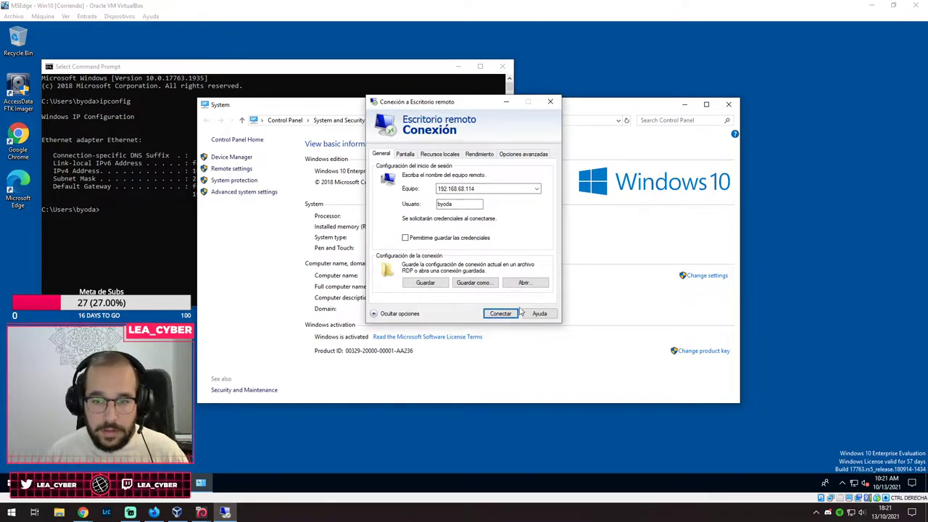
left_click(551, 101)
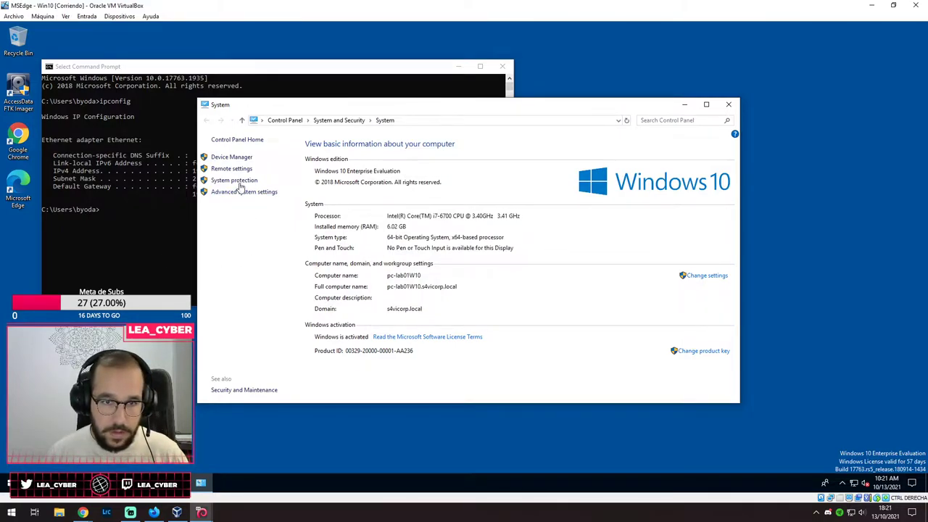
left_click(141, 239)
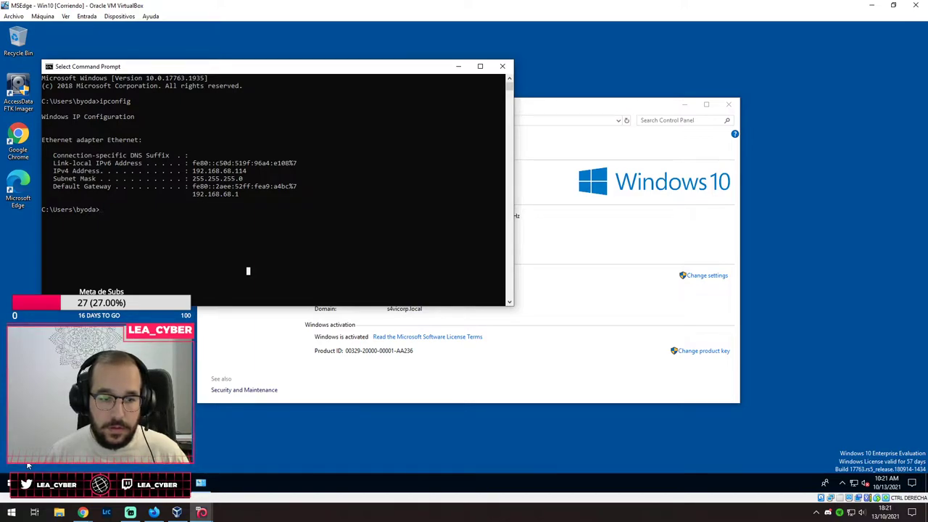
- Open Windows Defender Firewall's on/off settings, elevating with Administrator credentials
key("super")
type("firewall")
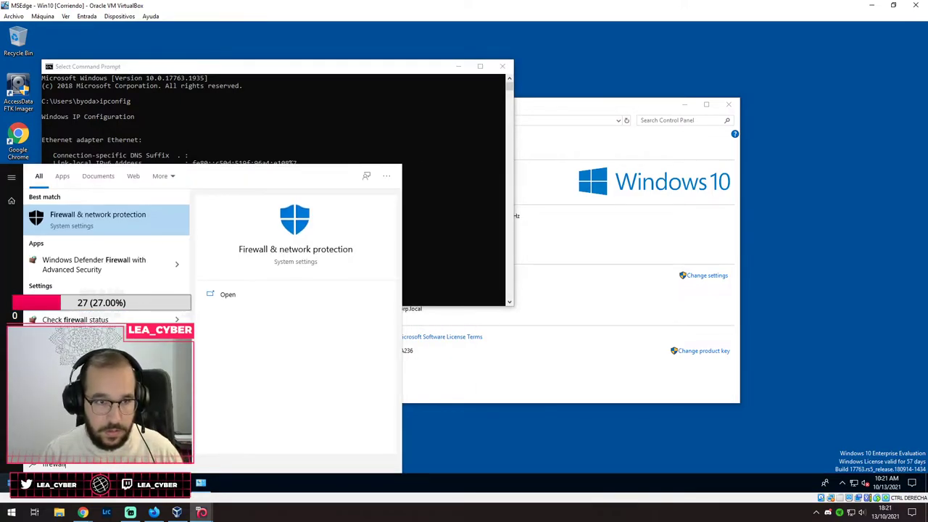
key("Down")
key("Down")
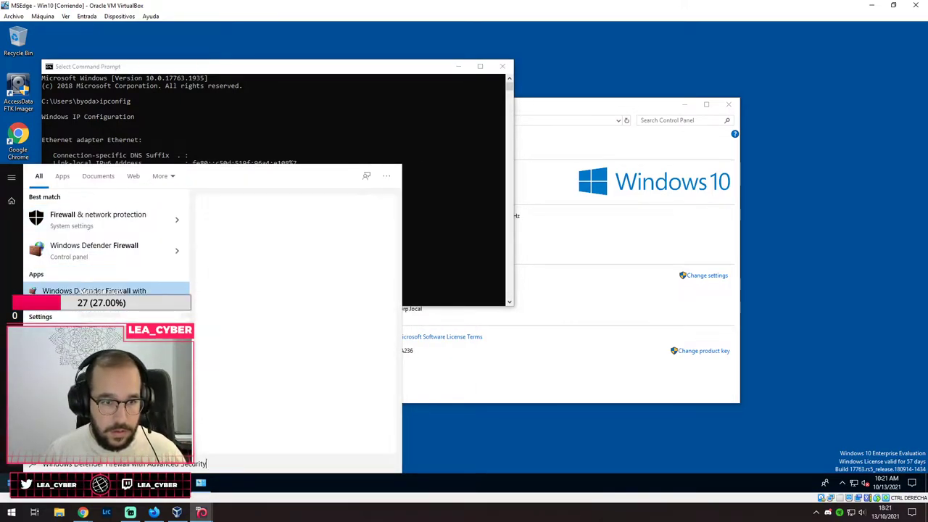
key("Up")
key("Return")
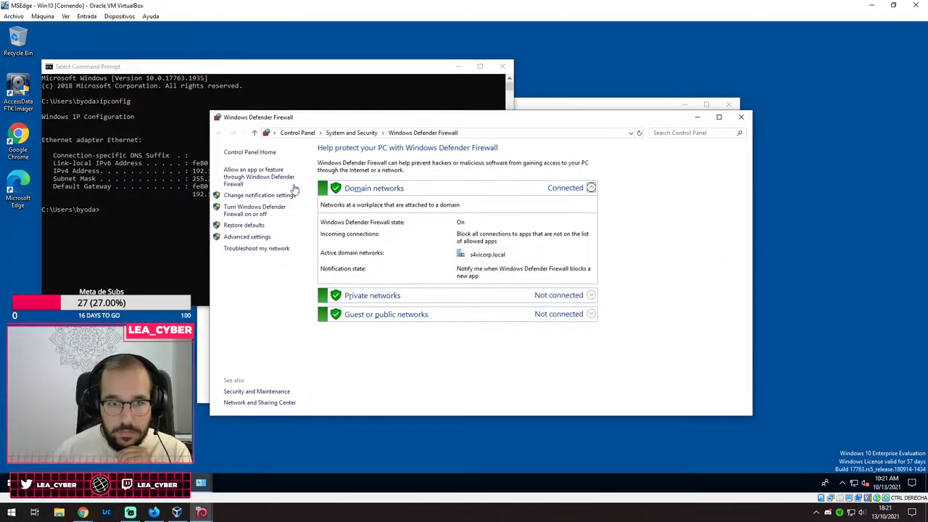
left_click(245, 213)
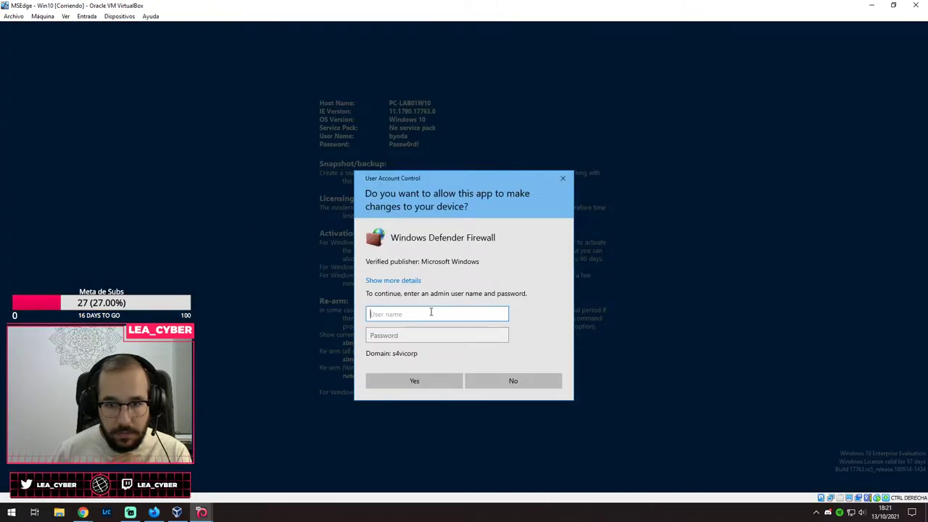
type("Administrator")
key("Tab")
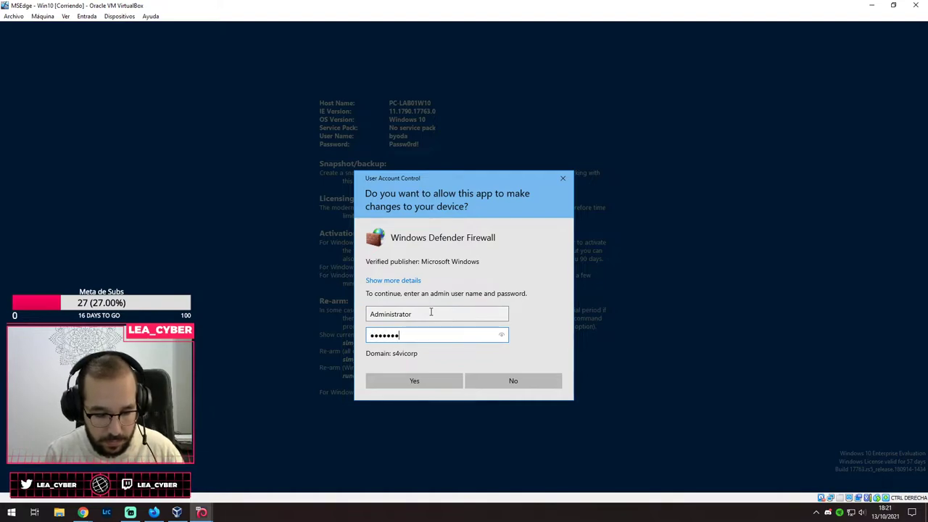
key("Return")
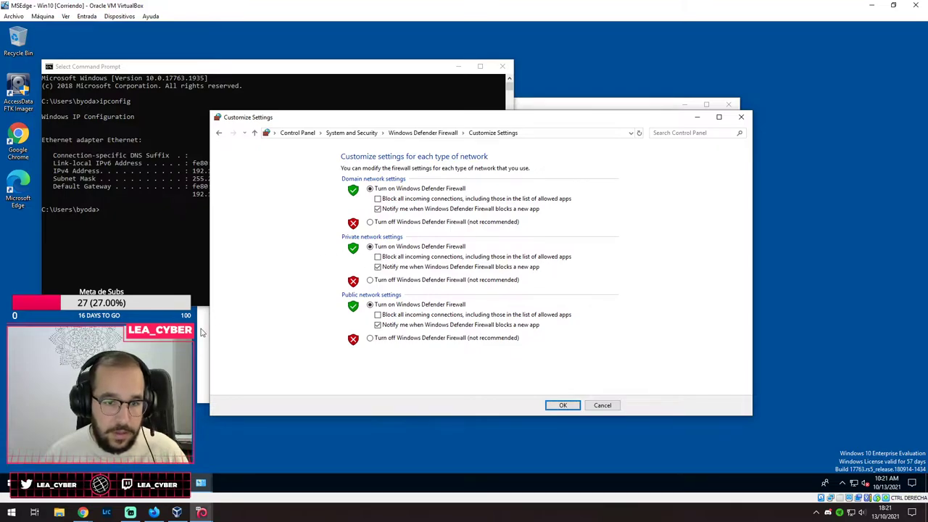
- Turn off the firewall for domain, private and public networks and close the window
left_click(177, 512)
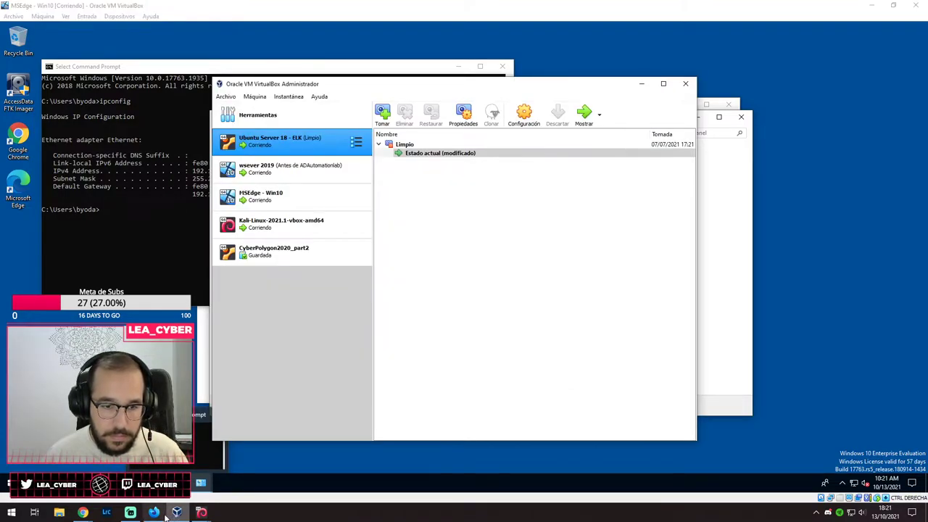
left_click(641, 83)
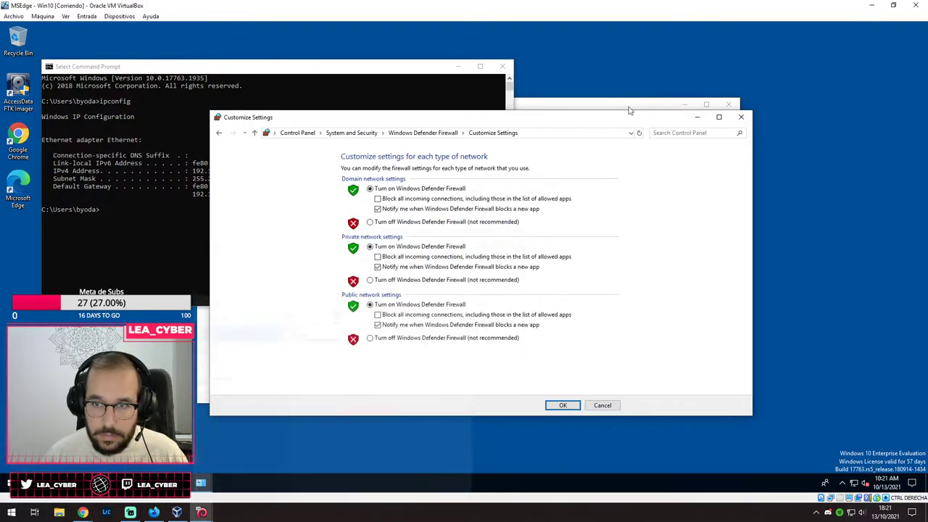
left_click(389, 223)
left_click(406, 280)
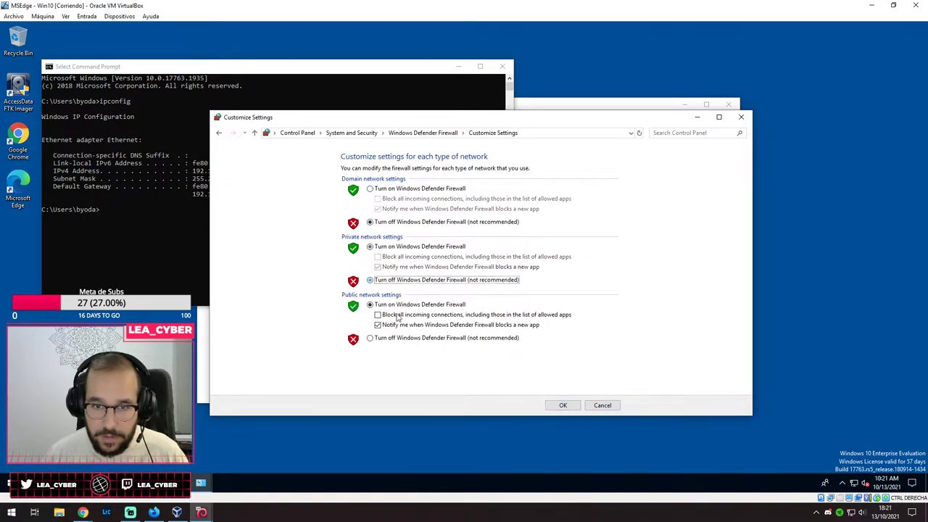
left_click(400, 338)
left_click(562, 405)
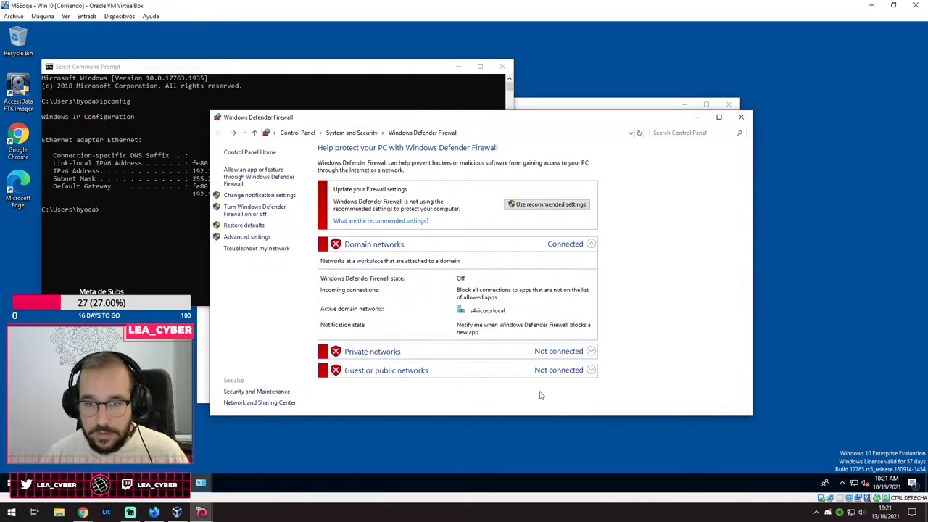
left_click(746, 117)
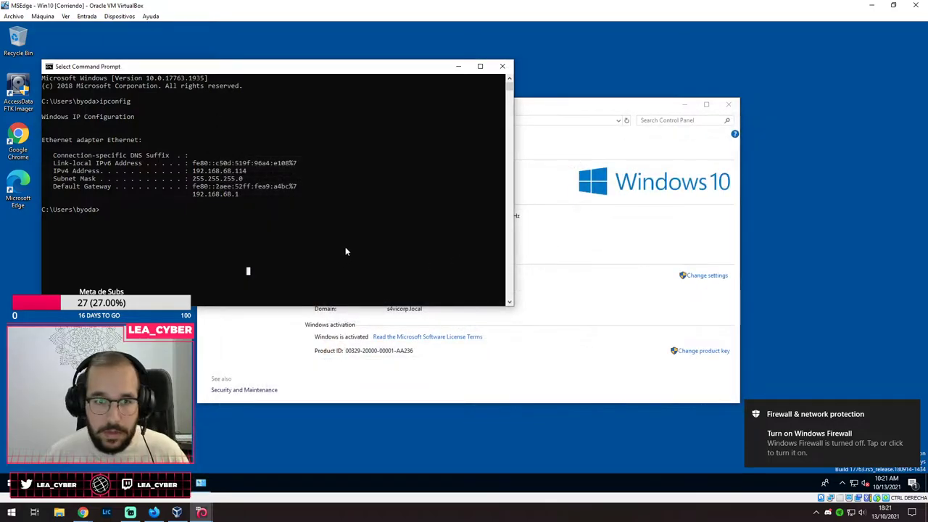
- Switch to the Windows Server VM running Active Directory
left_click(500, 386)
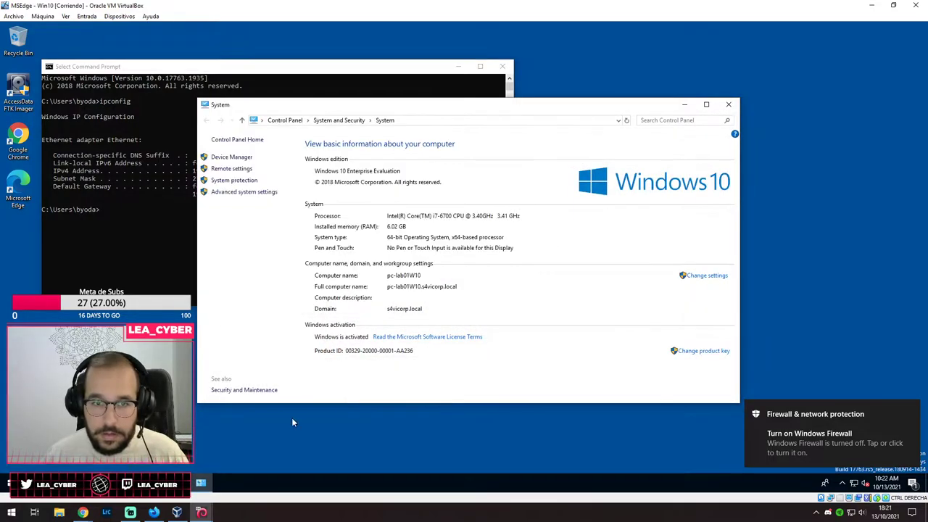
left_click(178, 513)
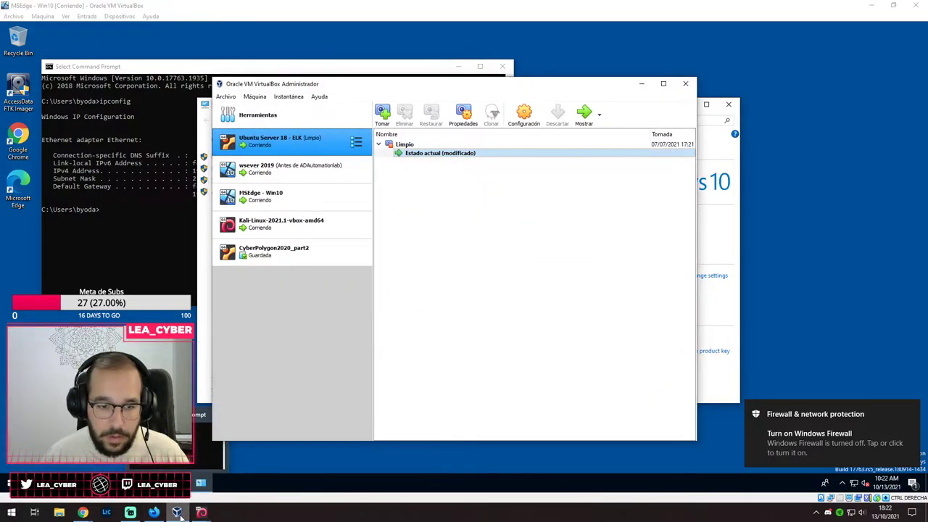
left_click(178, 513)
left_click(178, 513)
left_click(178, 513)
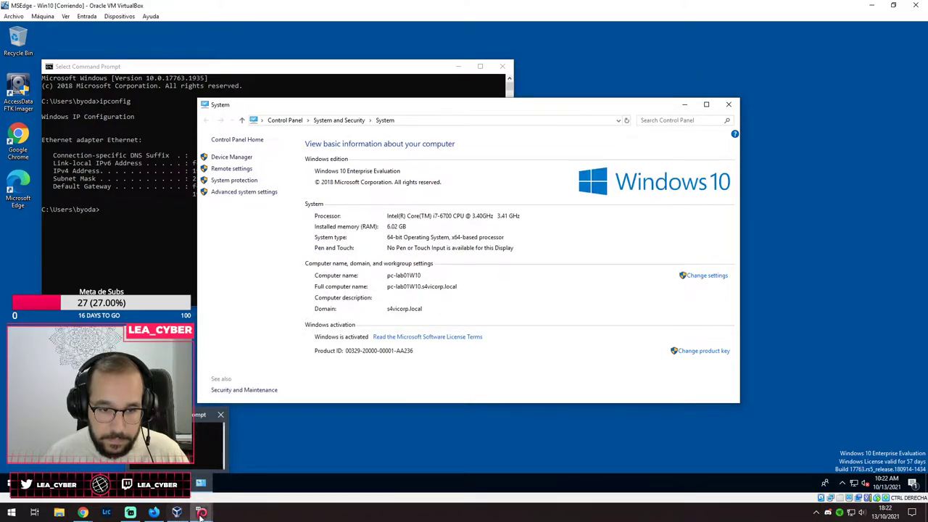
left_click(181, 464)
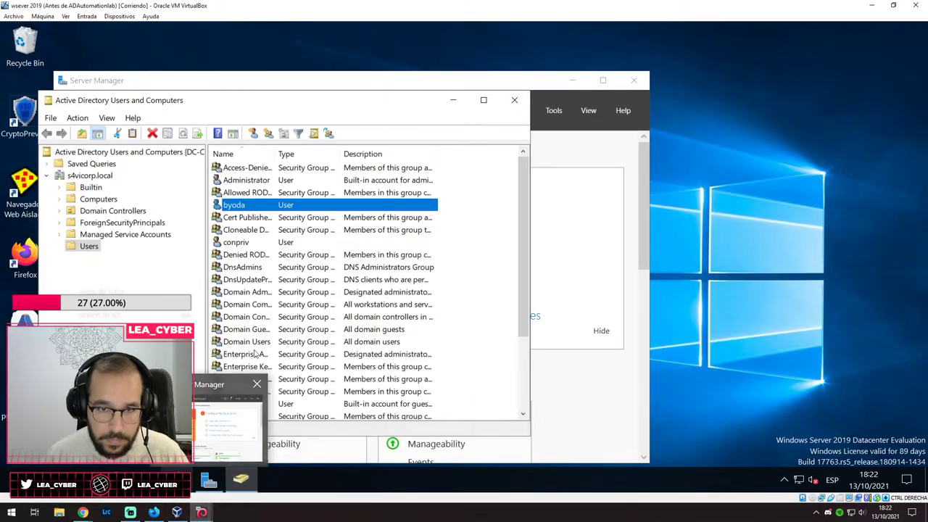
- Open the test user's properties and review its current Member Of groups
right_click(253, 209)
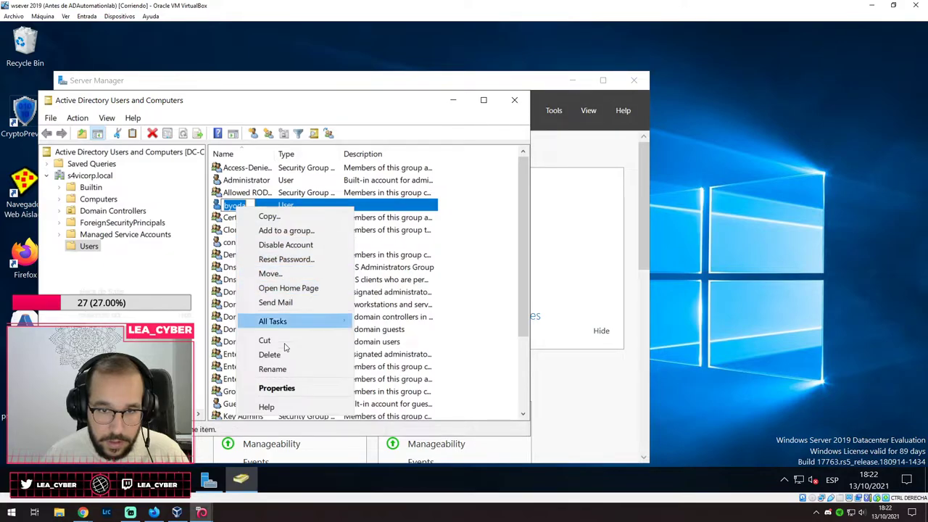
left_click(277, 388)
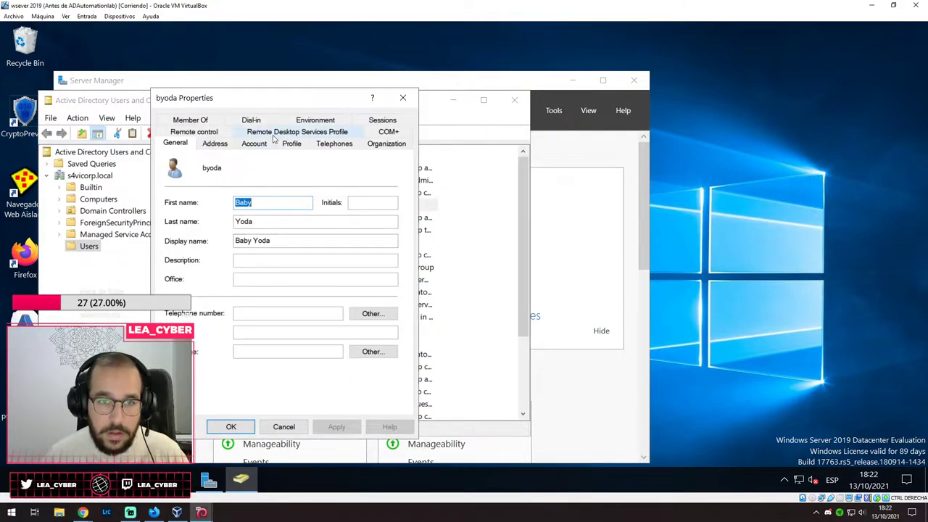
left_click(277, 134)
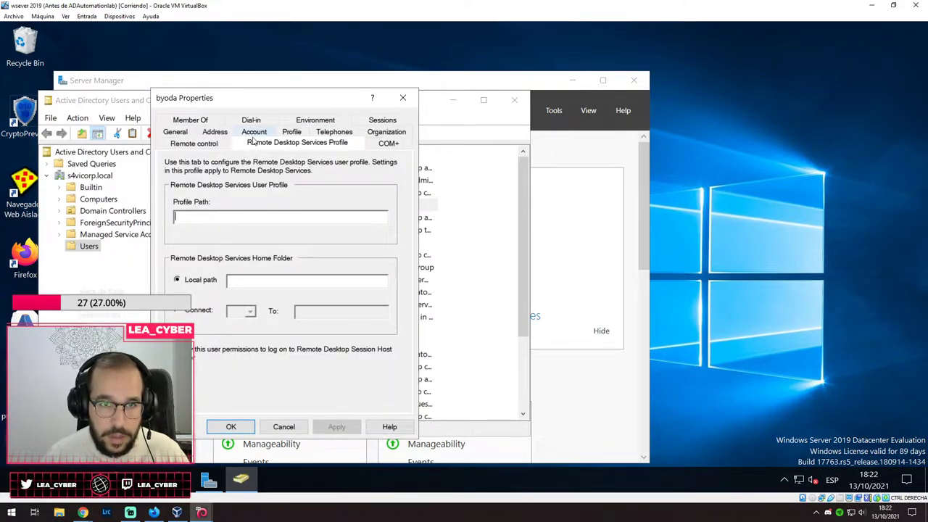
left_click(191, 121)
left_click_drag(232, 177, 329, 177)
left_click(191, 227)
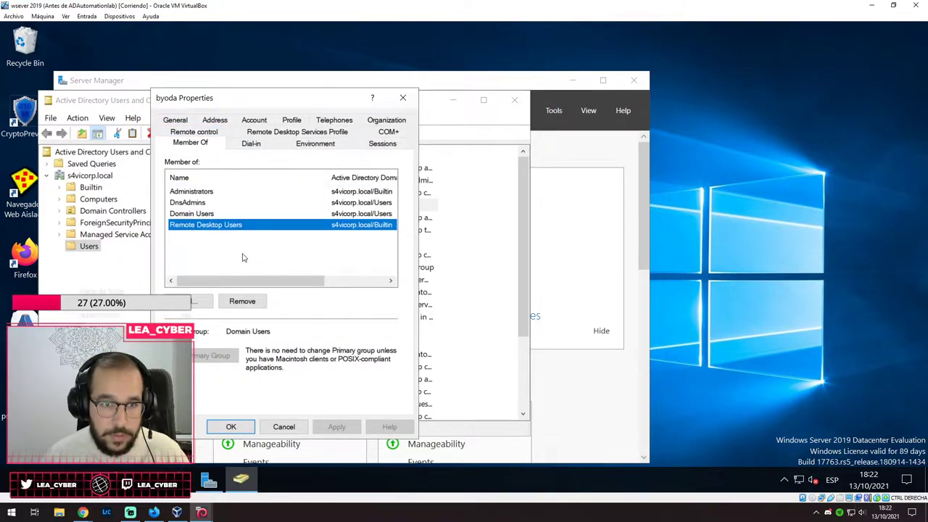
left_click(191, 191)
left_click(211, 214)
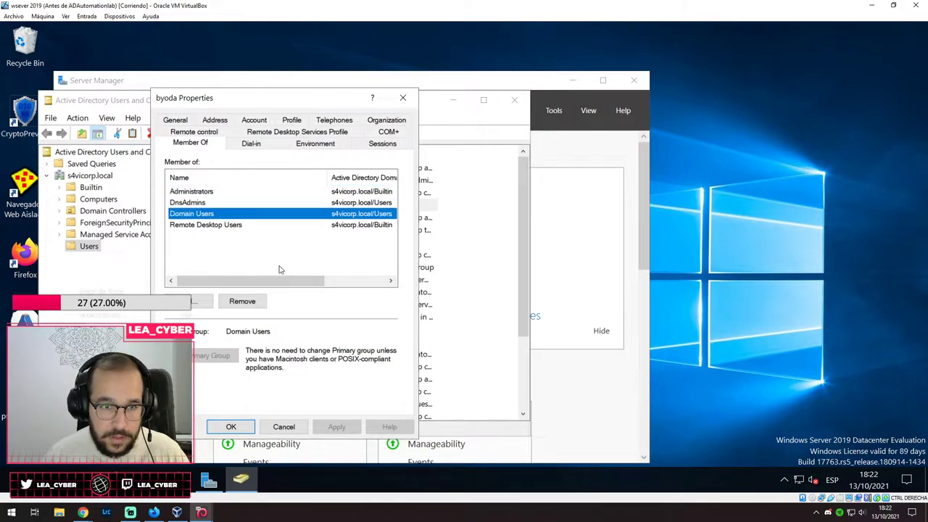
left_click(212, 249)
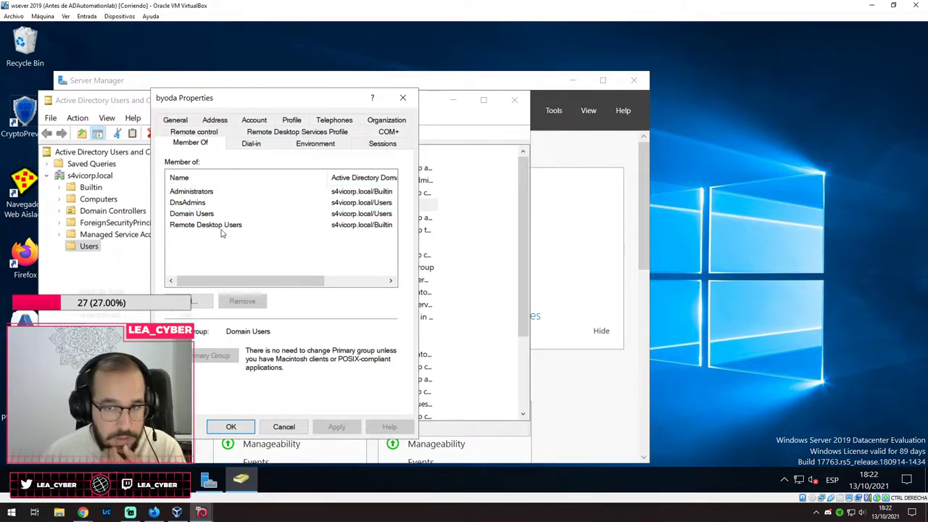
- Add the user to Domain Admins and apply the change
left_click(198, 300)
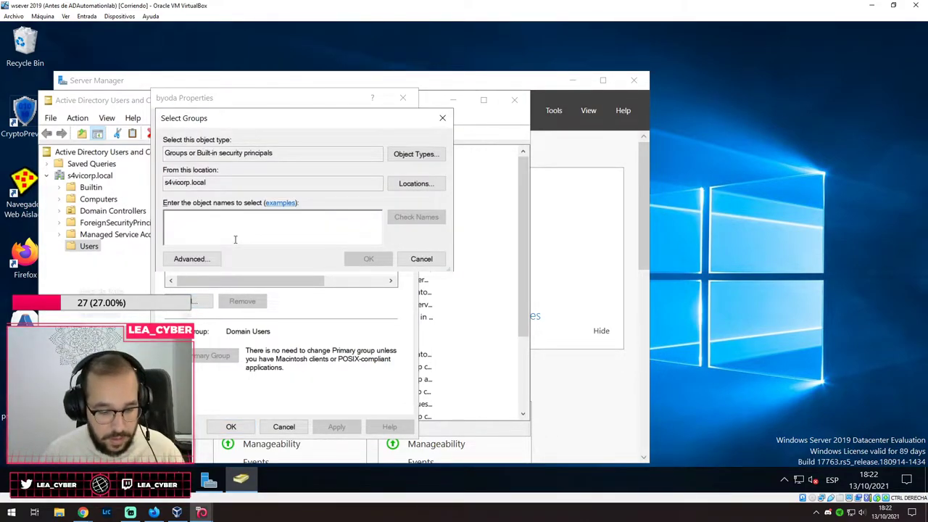
type("domain")
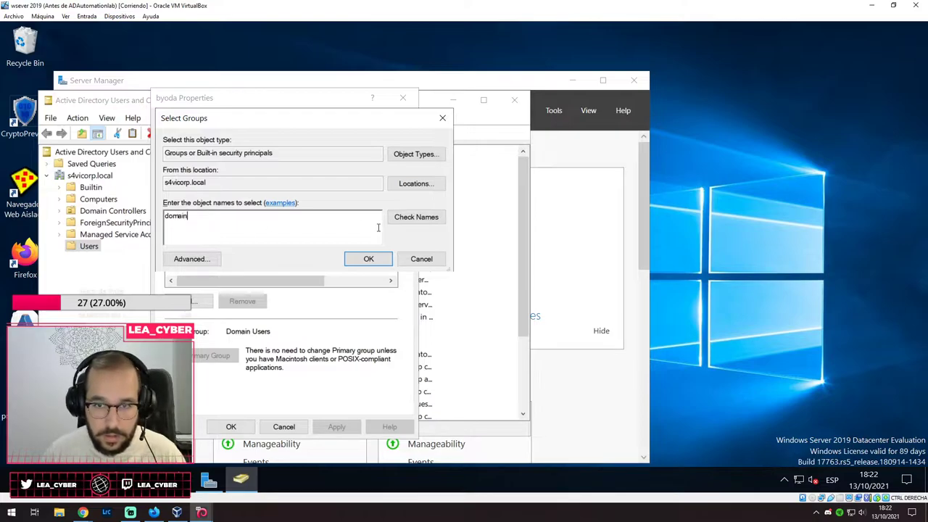
left_click(406, 218)
left_click(220, 222)
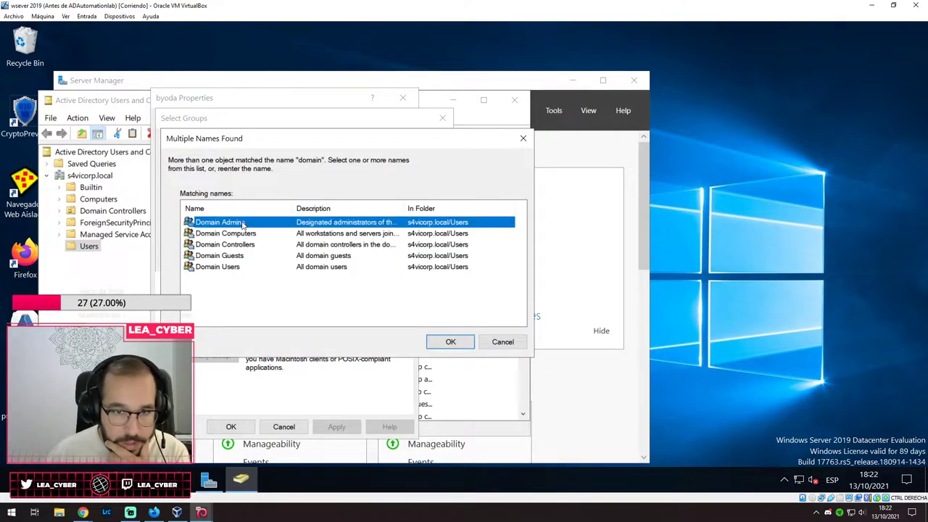
left_click(450, 342)
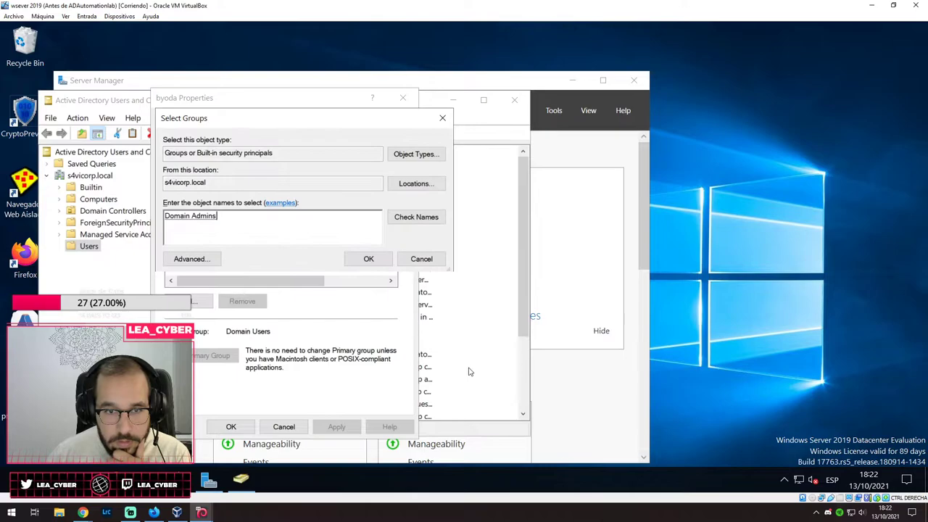
left_click(368, 259)
left_click(337, 426)
left_click(230, 427)
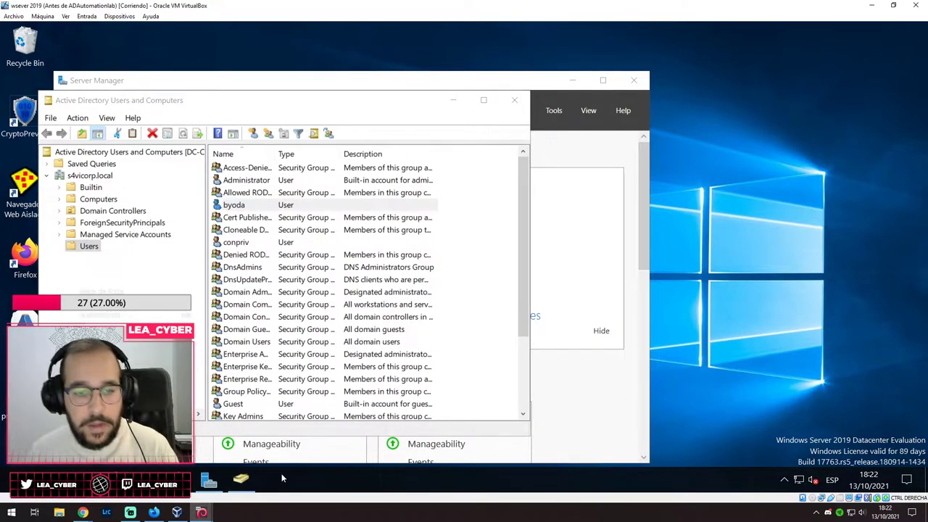
- Return to the Windows 10 VM and open, then dismiss, the Start account options
mouse_move(202, 511)
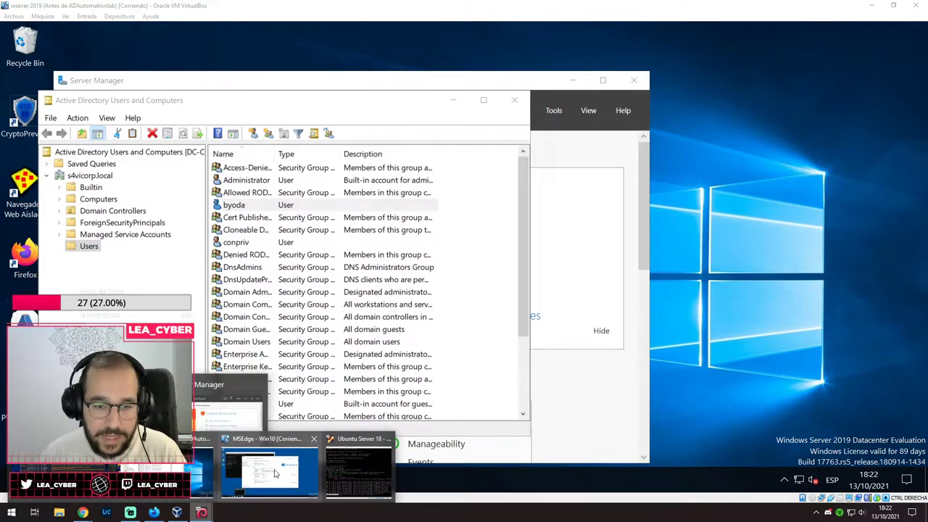
left_click(274, 472)
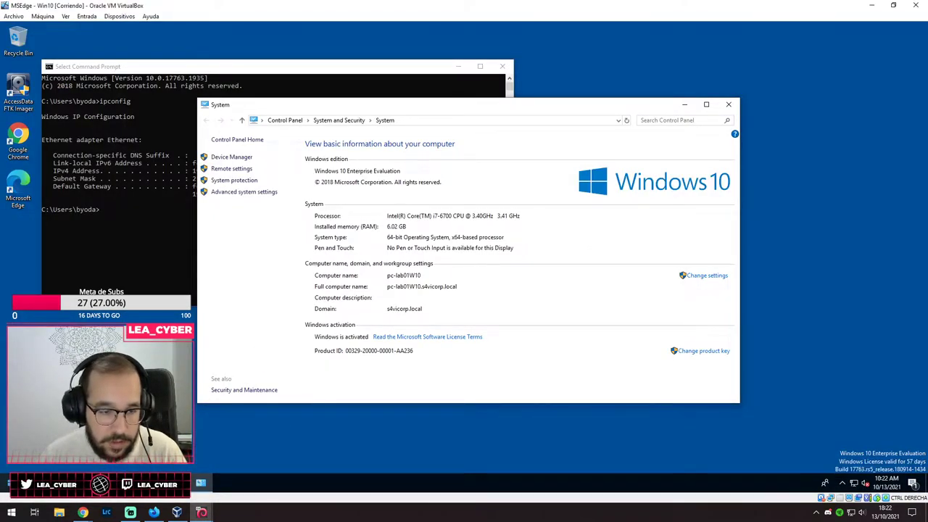
left_click(9, 484)
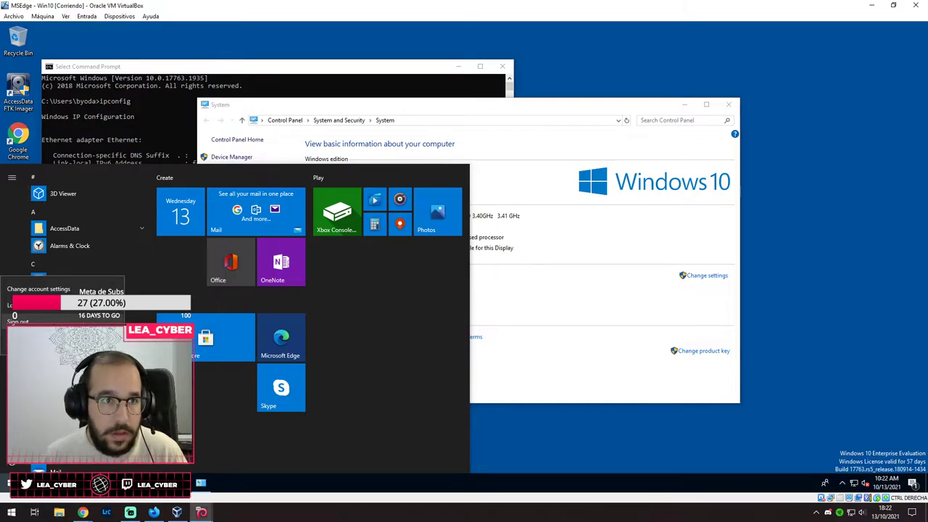
left_click(319, 445)
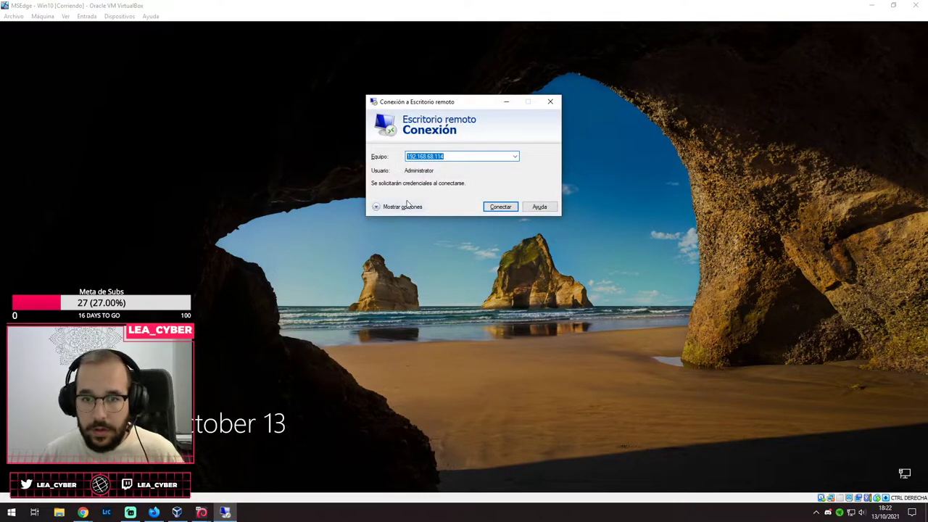
- Clear the prefilled Administrator user and try connecting as byoda with its password
left_click(393, 206)
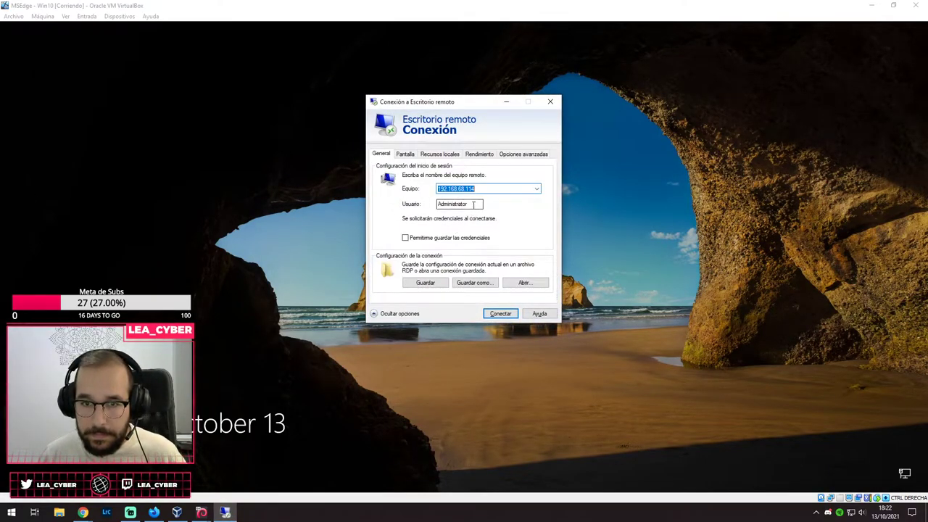
double_click(473, 206)
key("BackSpace")
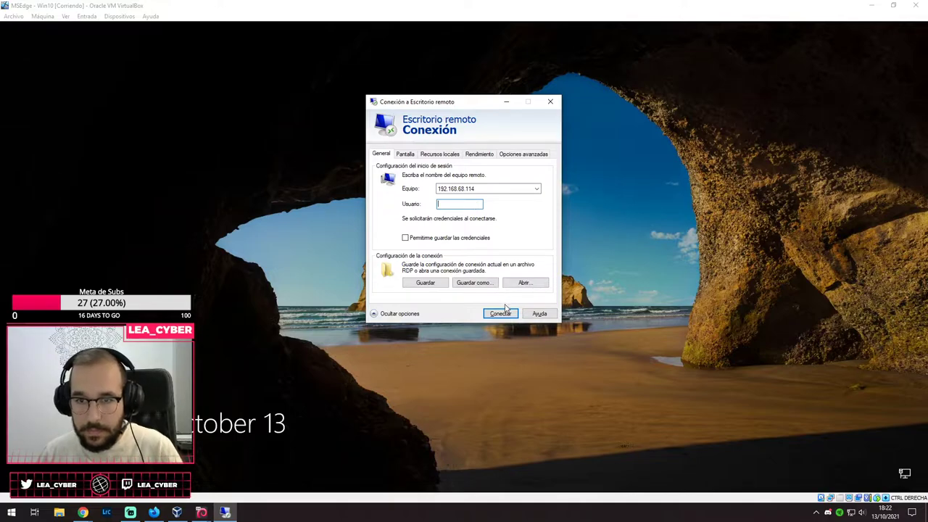
left_click(504, 312)
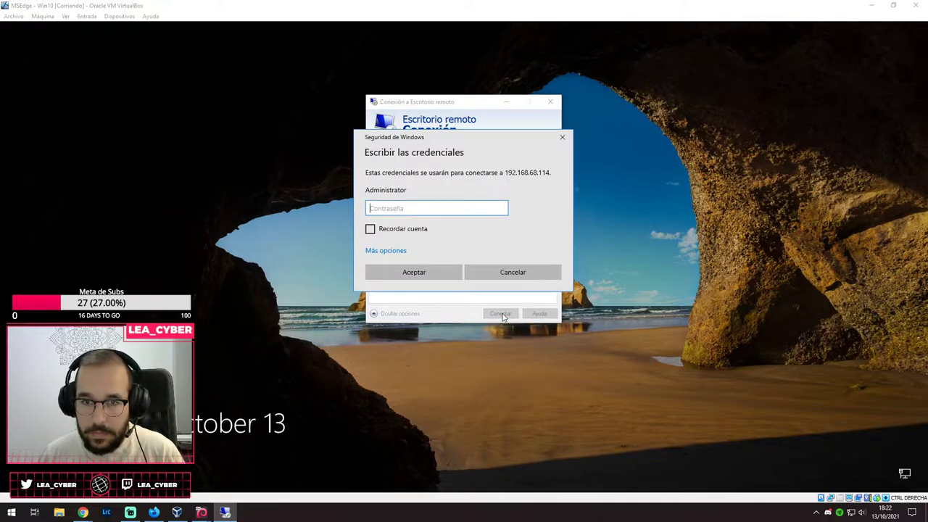
left_click(385, 250)
left_click(435, 298)
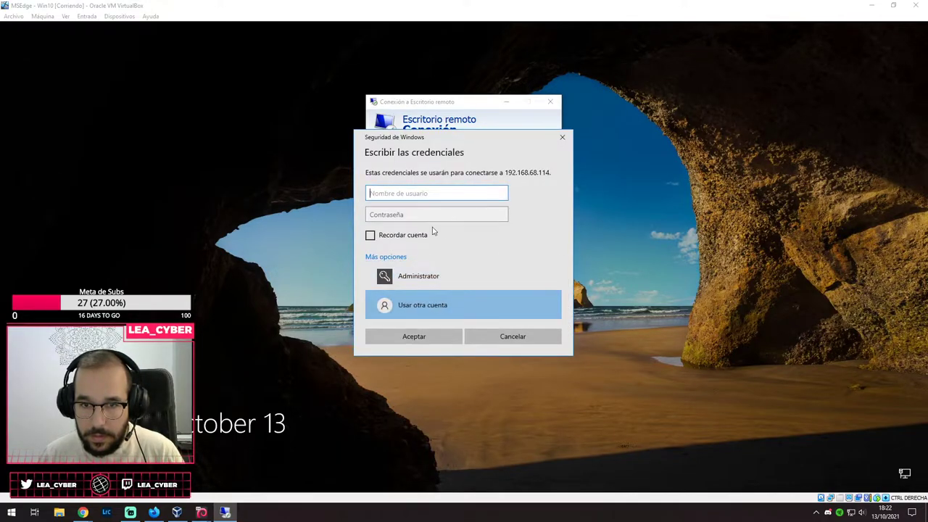
type("byoda")
key("Tab")
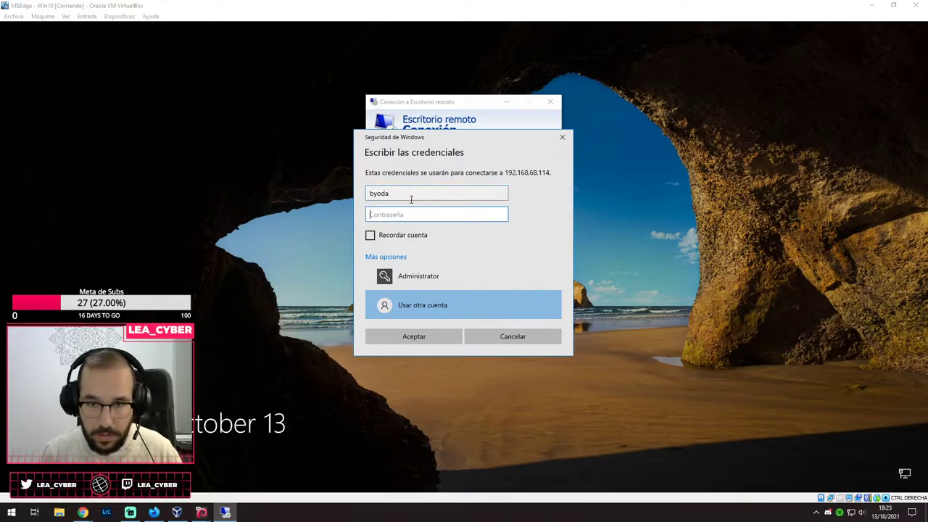
type("•••••••••")
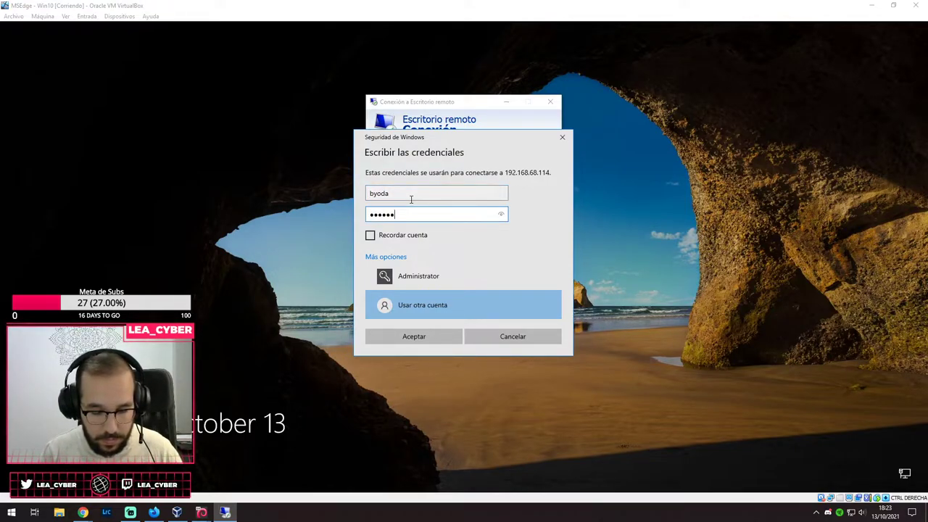
key("Return")
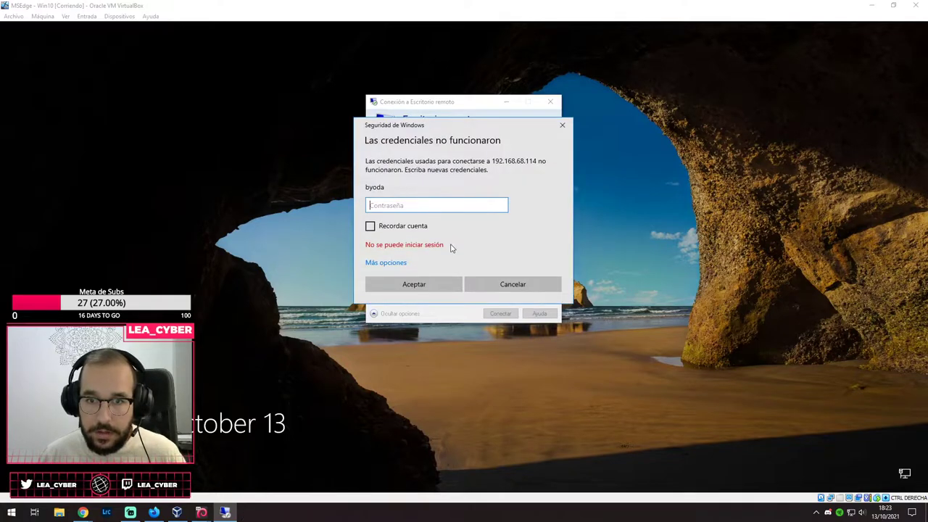
- Retry with another account using the domain-qualified byoda user name and password
left_click(385, 263)
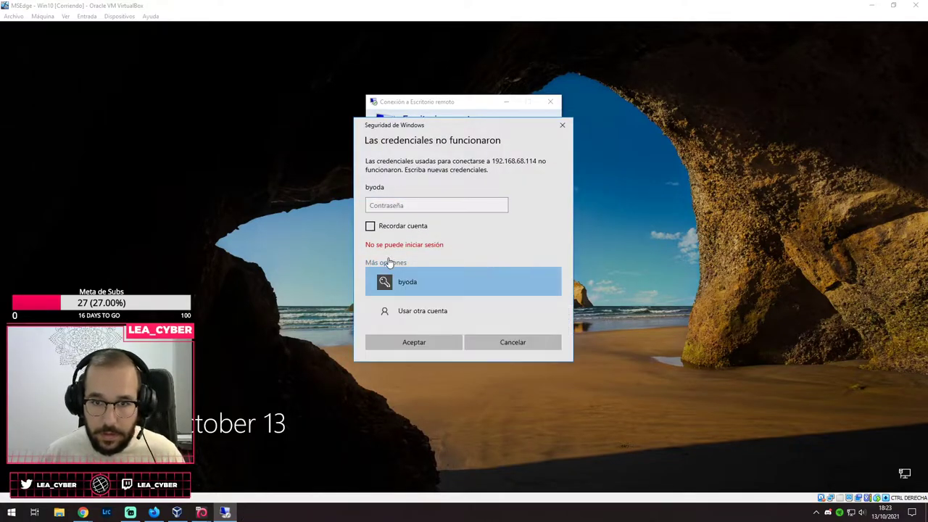
left_click(413, 309)
type("s4vcorp\\")
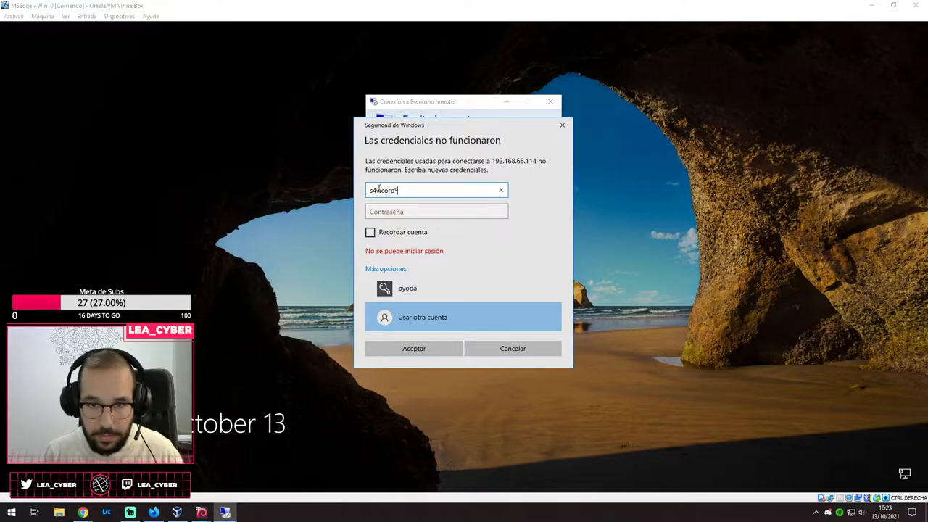
key("BackSpace")
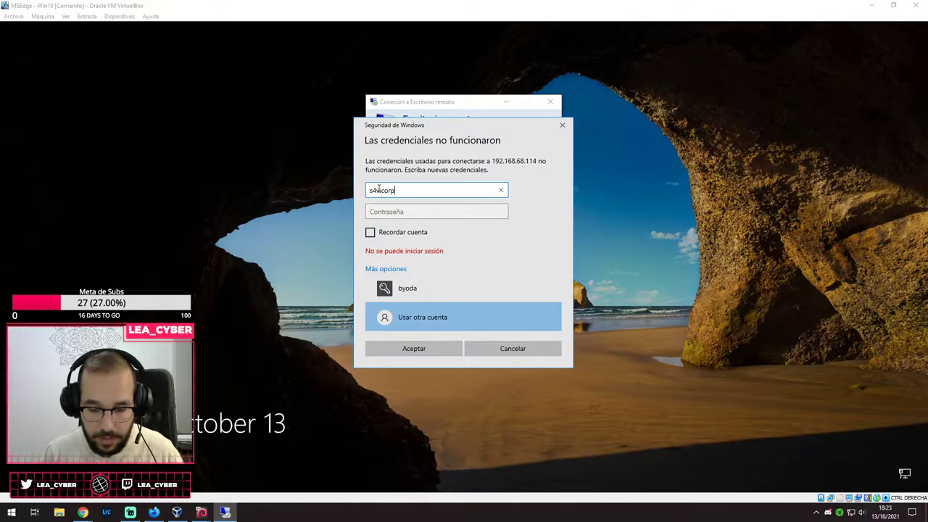
type("\\byoda")
key("Tab")
type("•••••••")
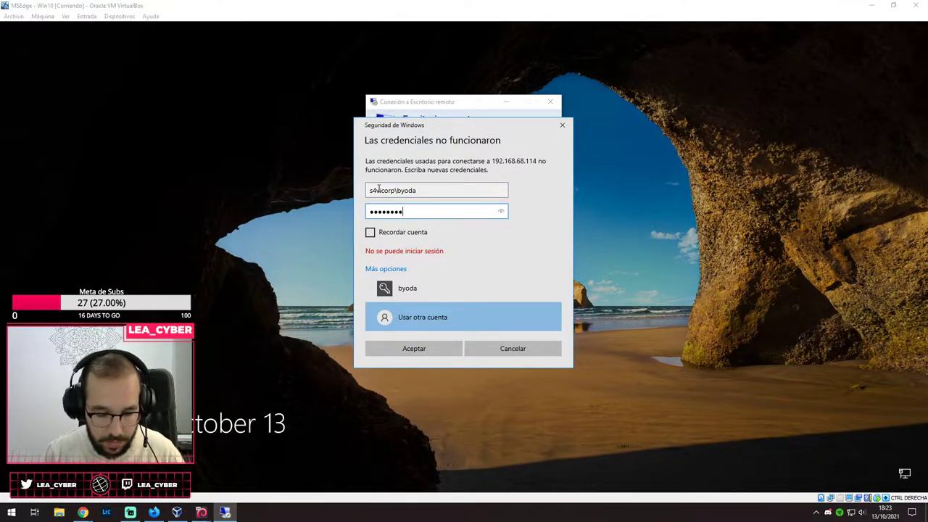
key("Return")
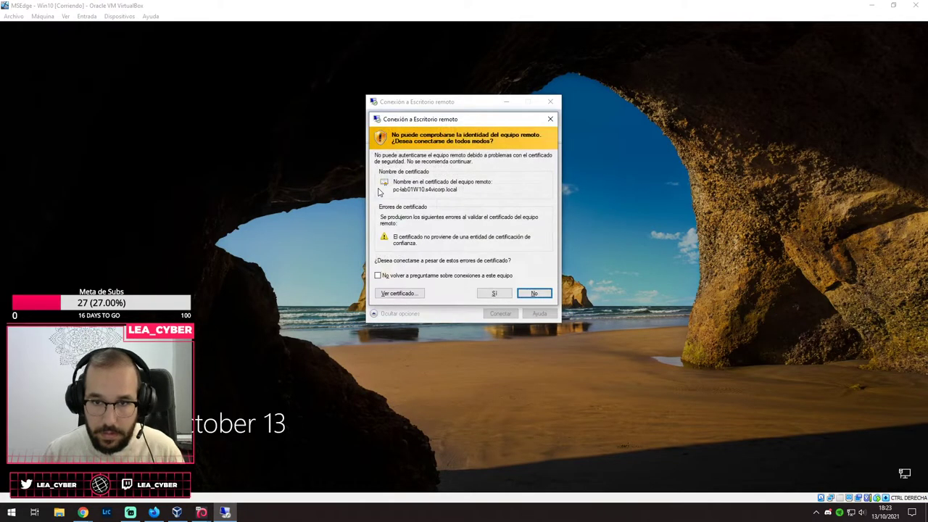
- Accept the certificate warning to sign in to 192.168.68.114, then close the remote session
left_click(494, 293)
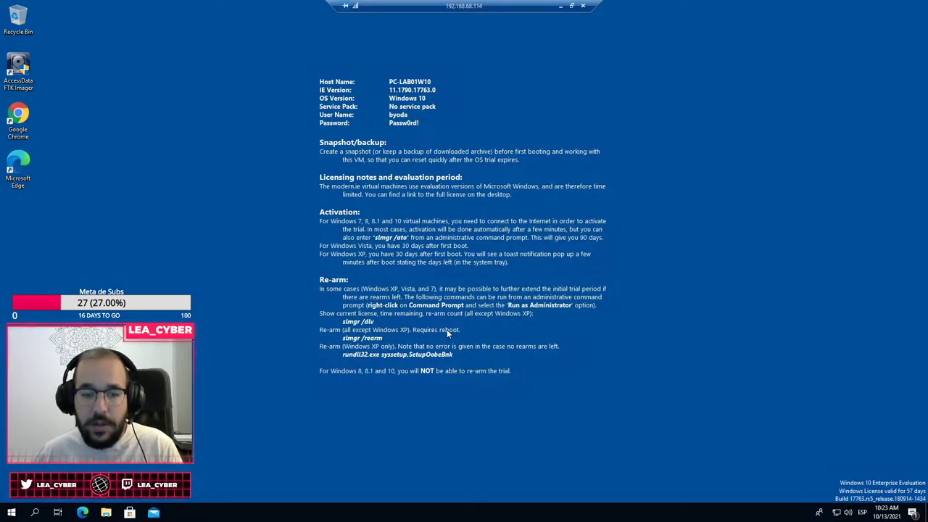
left_click(560, 6)
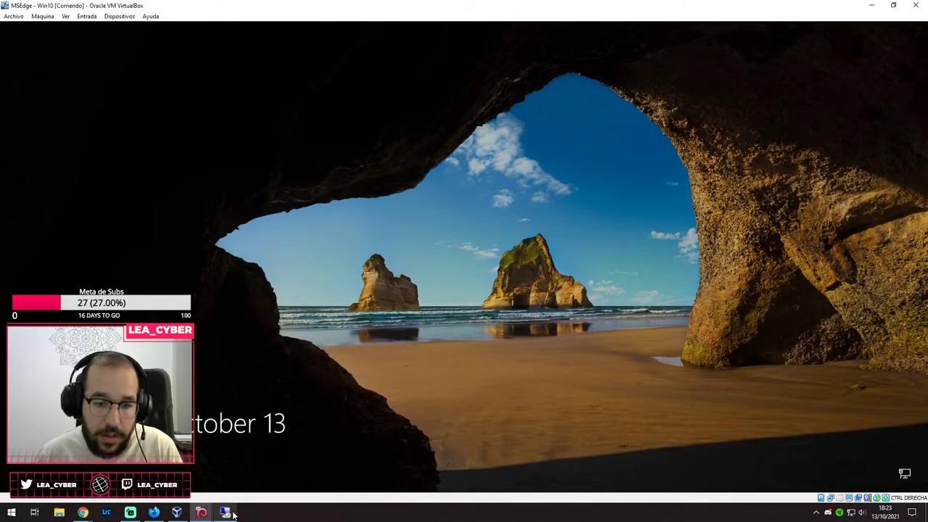
- Back in Kibana Discover, rerun the event-4624 logon search to include the latest events
left_click(157, 513)
left_click_drag(464, 493, 830, 477)
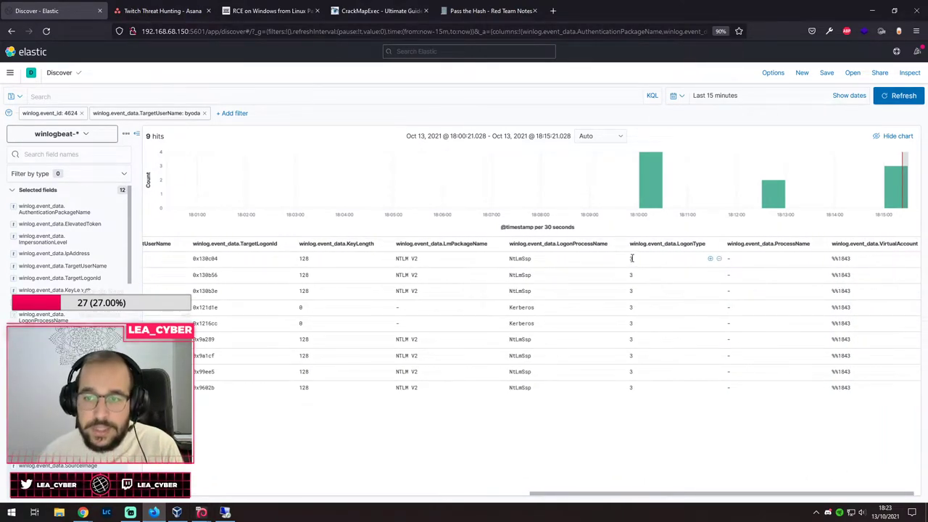
left_click_drag(605, 488, 216, 488)
left_click(885, 102)
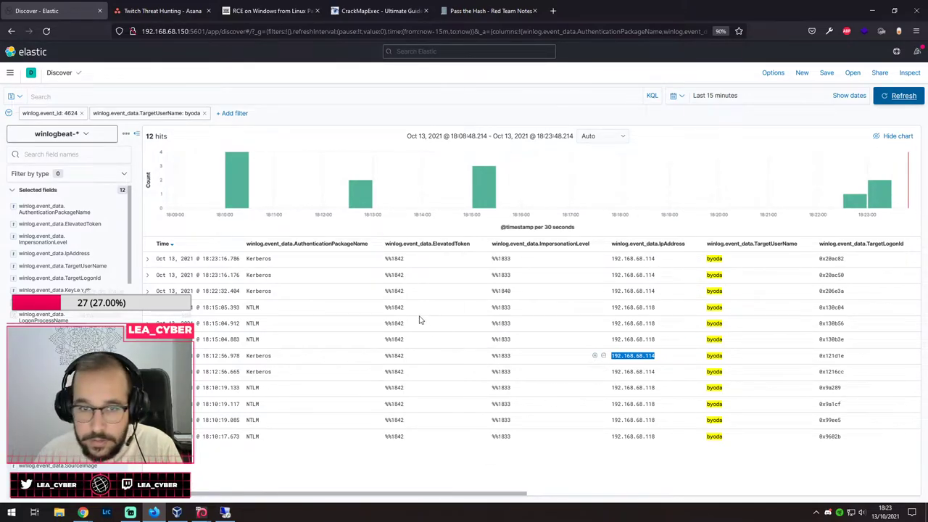
- Review the 12 hits: Kerberos logons from 192.168.68.114 and NTLM from 192.168.68.118
left_click_drag(327, 493, 802, 490)
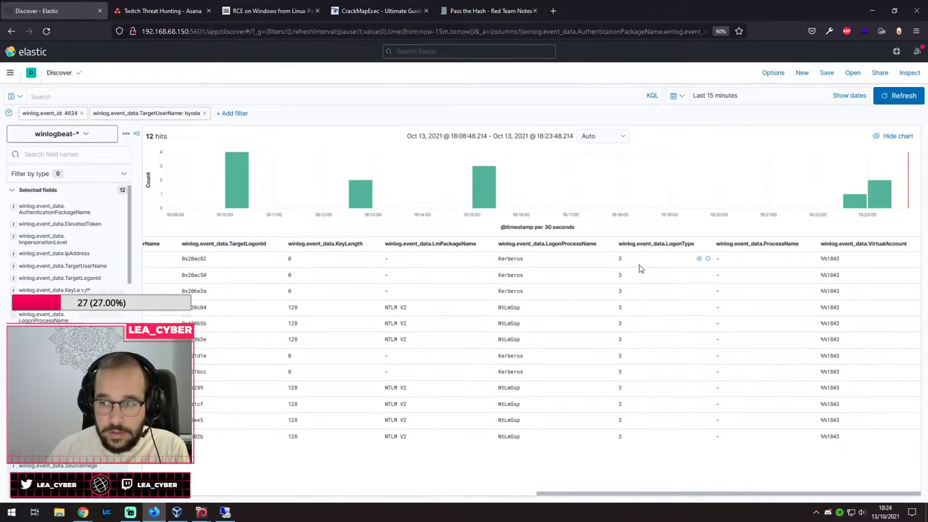
left_click_drag(615, 498, 696, 482)
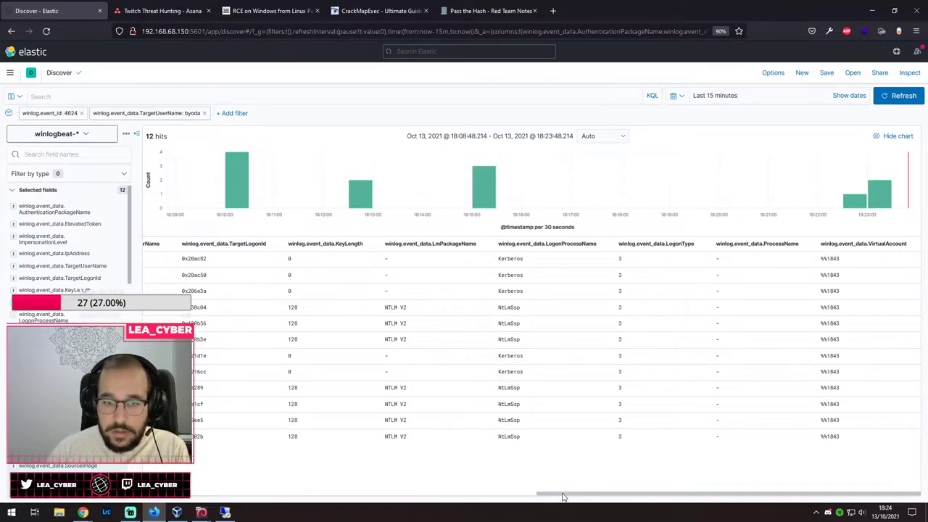
left_click_drag(611, 495, 263, 470)
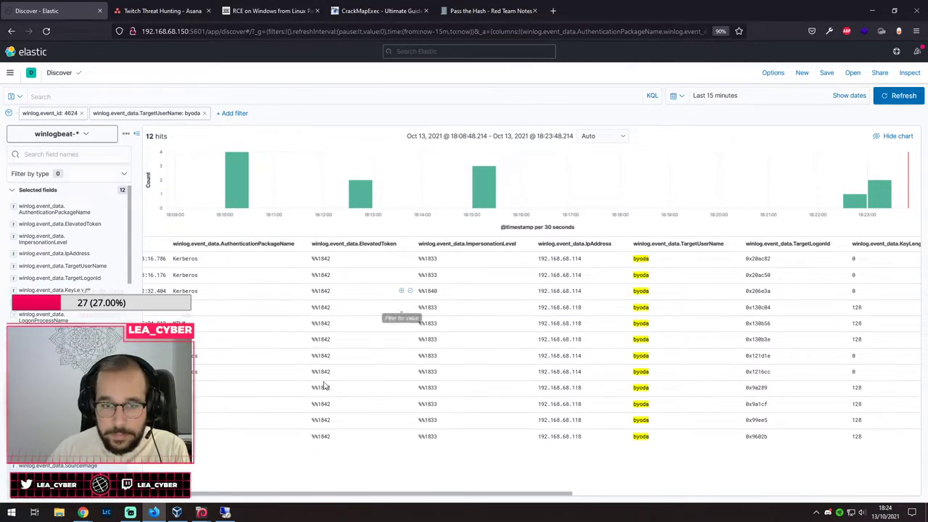
left_click_drag(307, 498, 208, 489)
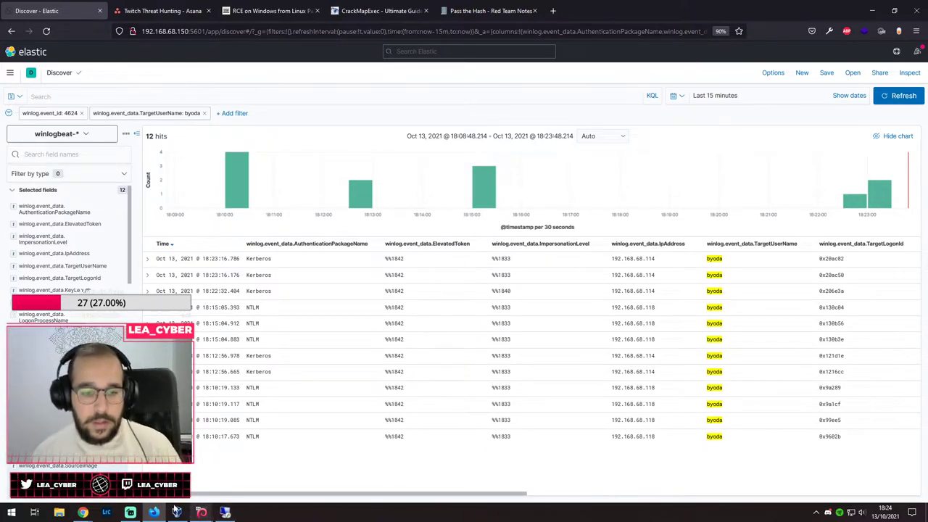
left_click(10, 513)
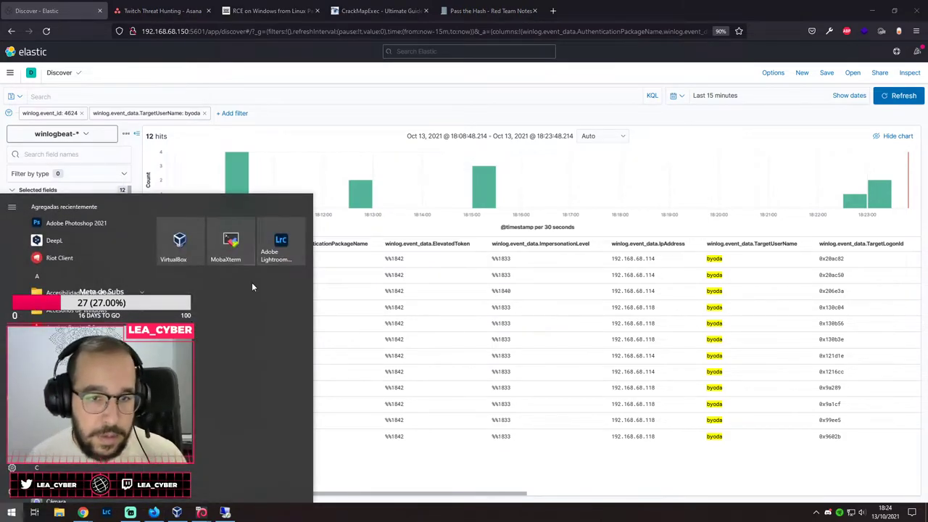
- Launch MobaXterm, open the saved 192.168.68.150 SSH session, and submit the login password
left_click(424, 479)
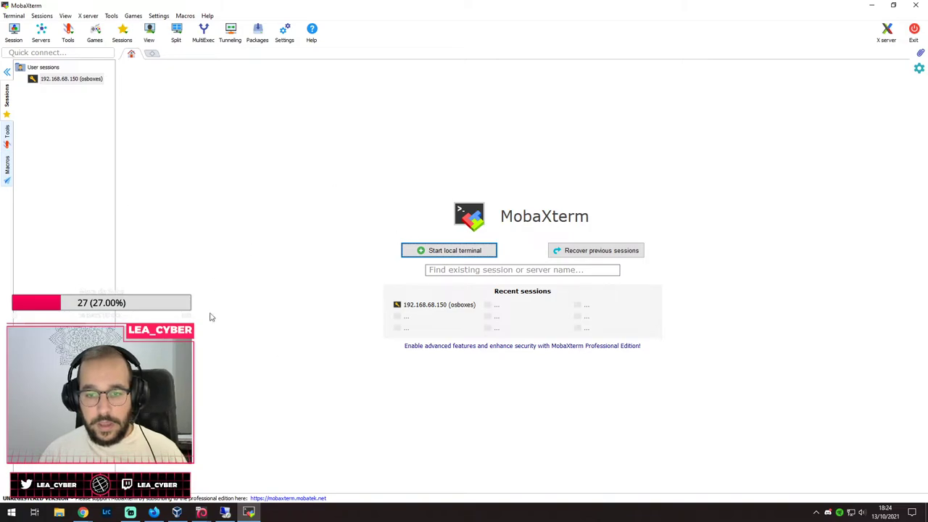
left_click(435, 305)
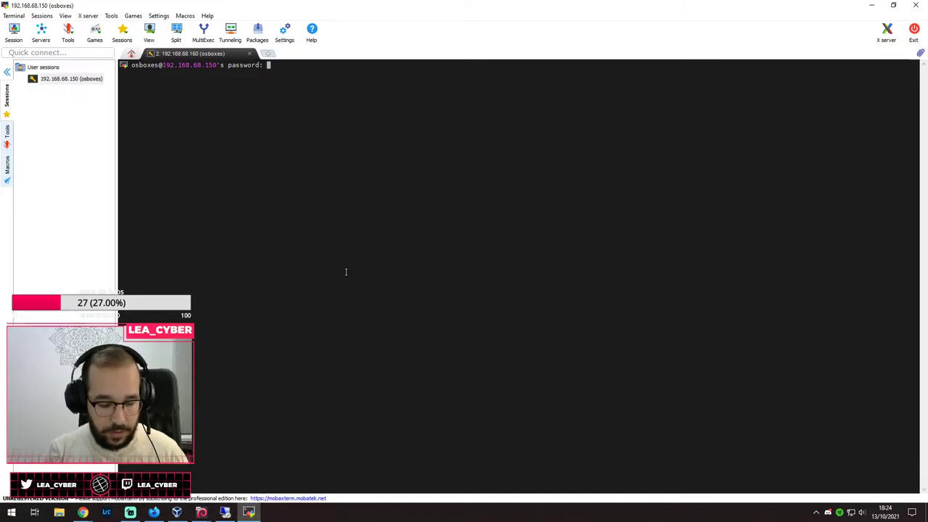
key("Return")
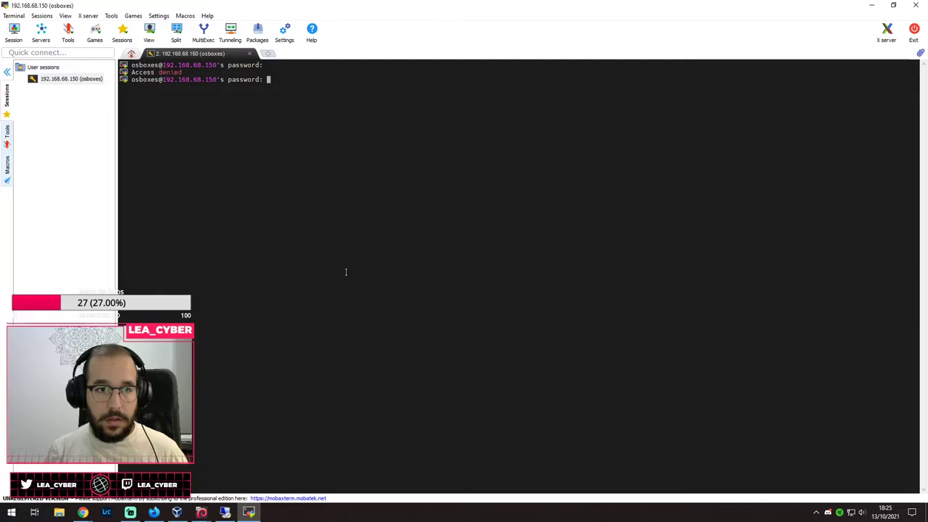
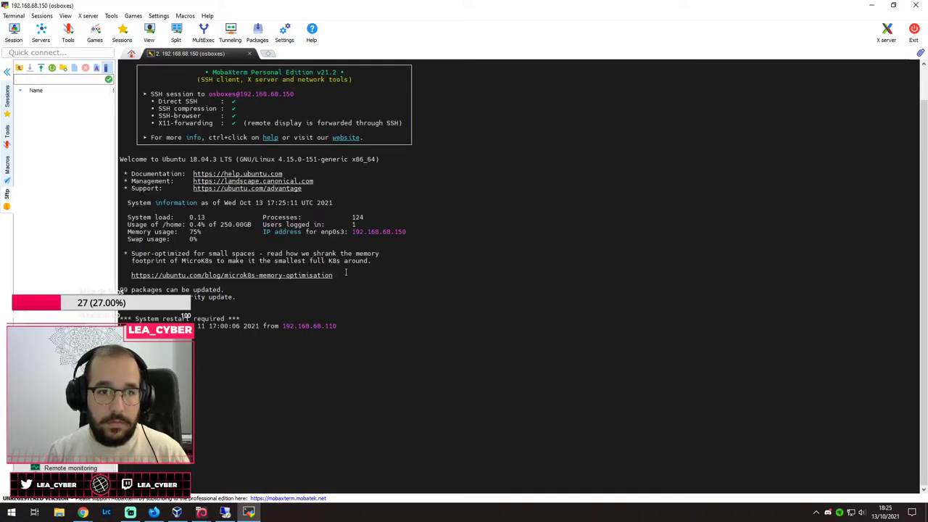
- Clear the terminal and become root with sudo su, entering the account password
key("ctrl+l")
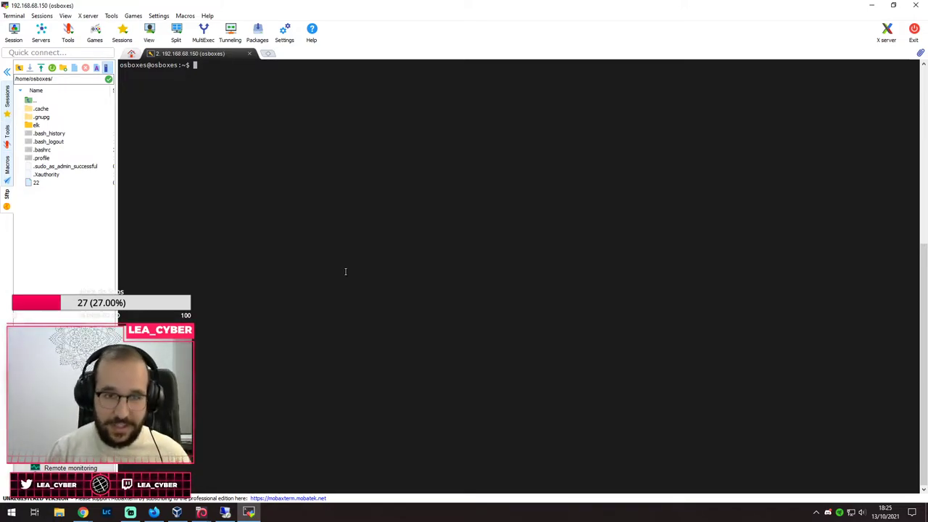
scroll(345, 271, "up", 1, "ctrl")
type("udo su")
key("Return")
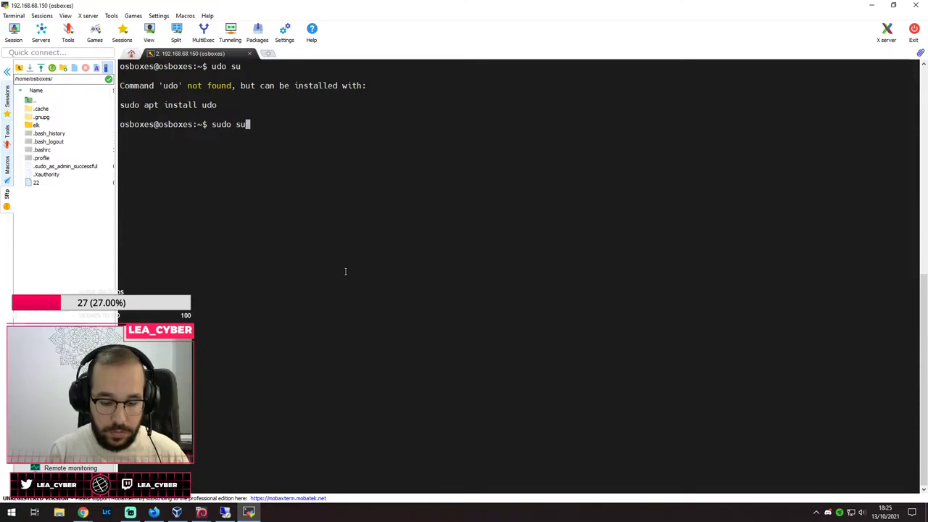
key("Return")
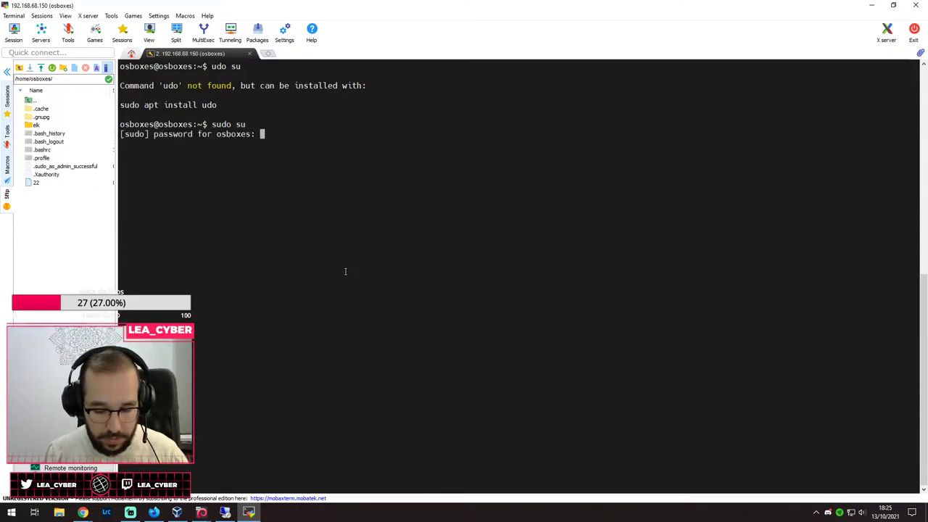
key("Return")
key("ctrl+l")
- Change into /etc/logstash/conf.d and list its configuration files
type("cd /etc/")
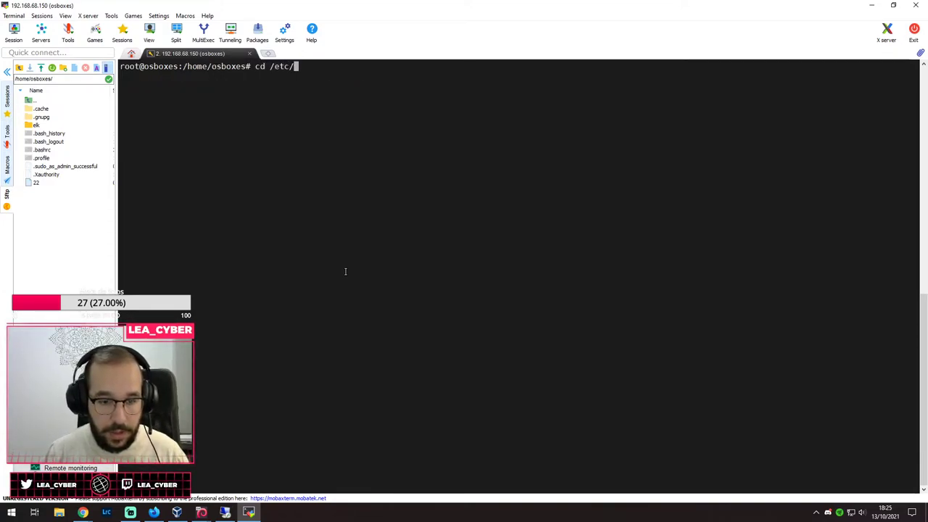
left_click(871, 5)
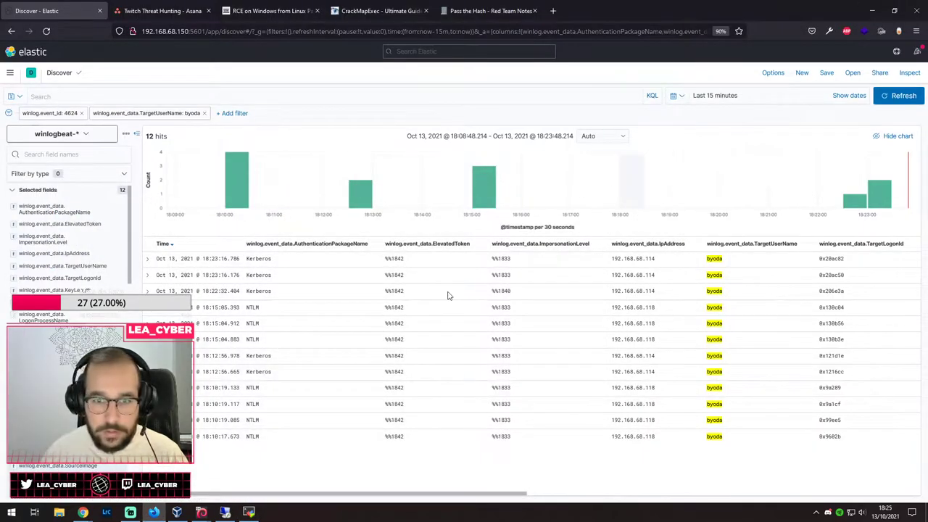
left_click(248, 513)
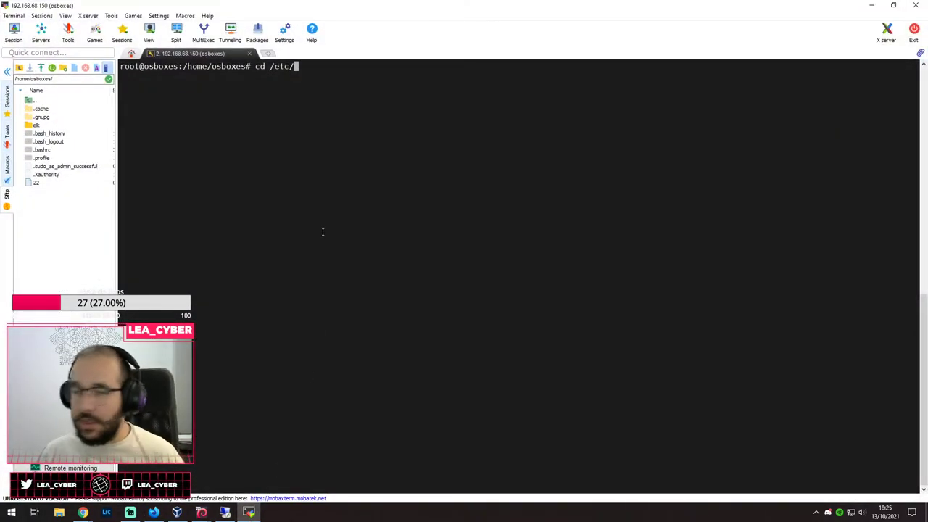
type("logstash/conf.d/")
key("Return")
key("ctrl+l")
type("ls")
key("Return")
- Open 04_windows.conf in nano
type("nano ")
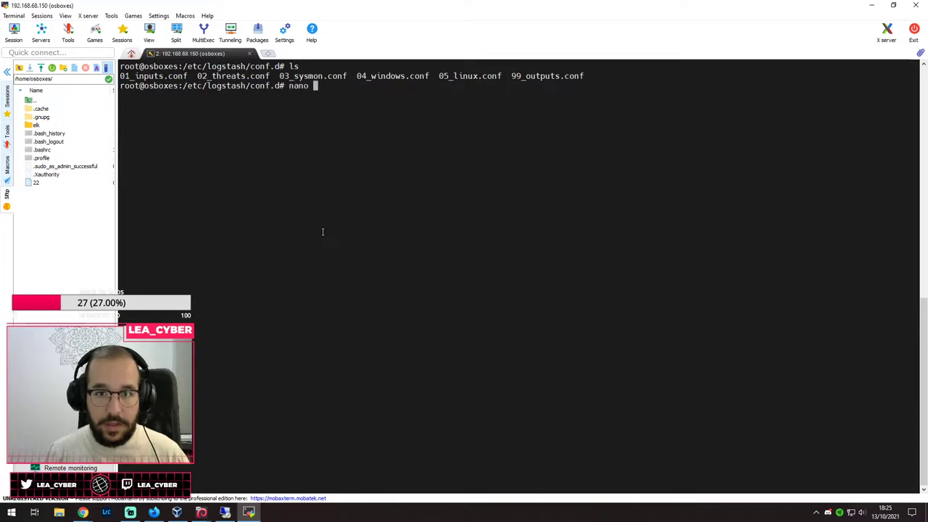
type("04")
key("Tab")
key("Return")
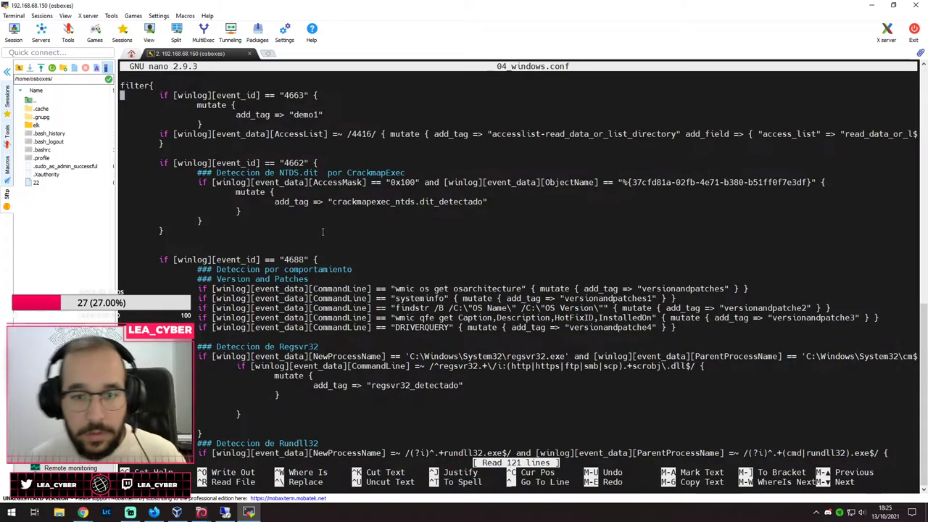
- Paste a copy of the 4662 detection block above the original and fix its indentation
key("Up")
key("Up")
key("Up")
key("Up")
key("Up")
key("Up")
key("Up")
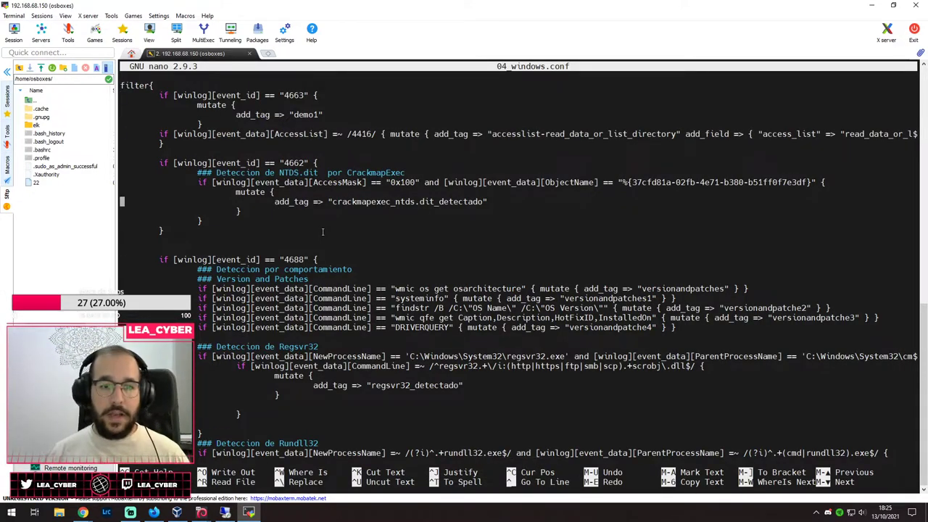
key("Return")
key("Return")
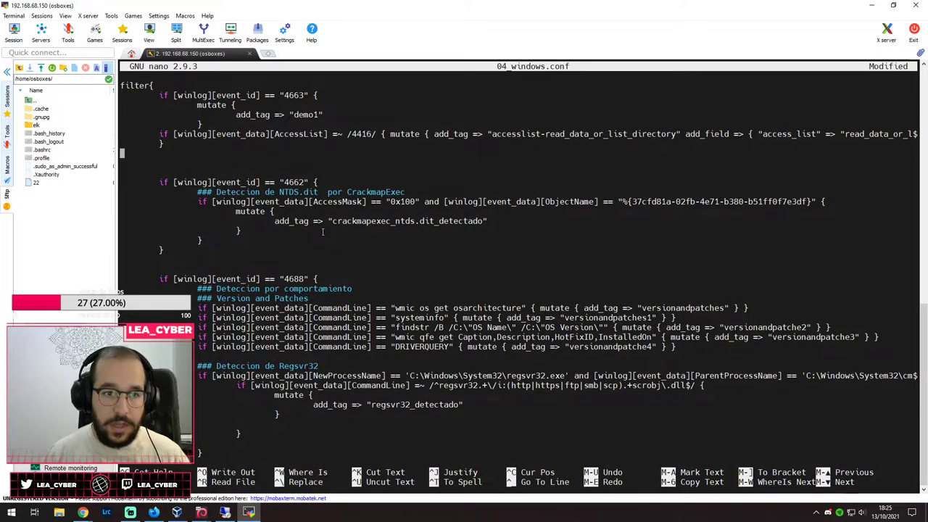
left_click_drag(159, 249, 116, 183)
key("super+c")
right_click(177, 164)
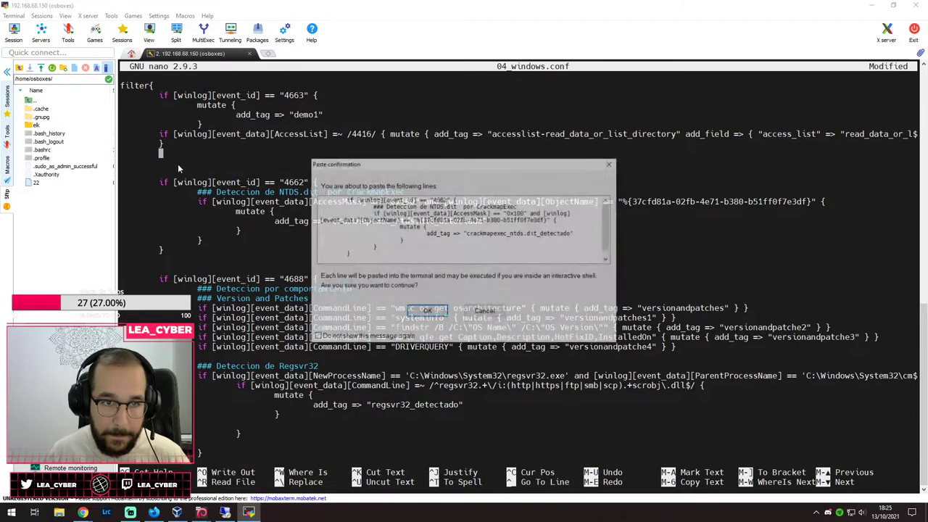
left_click(427, 311)
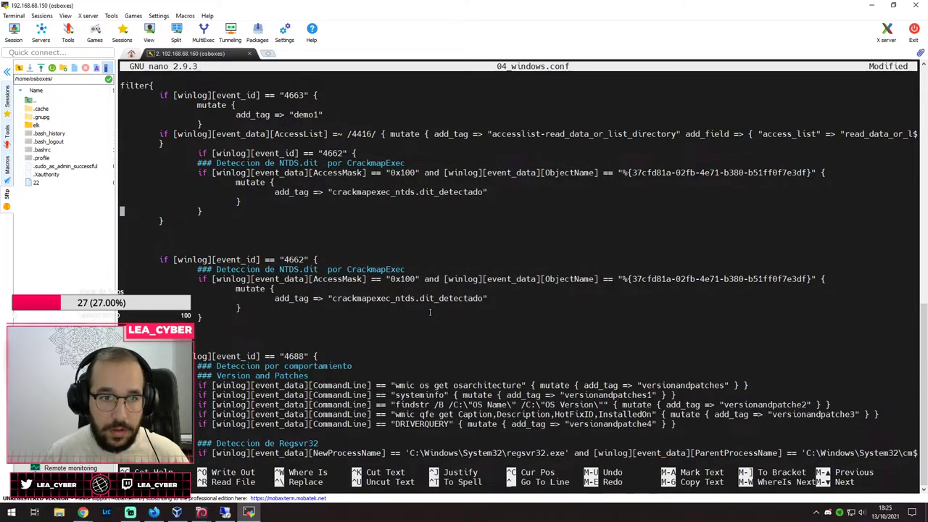
key("Delete")
key("Delete")
key("Delete")
key("Delete")
key("Delete")
key("Delete")
key("Delete")
key("Delete")
key("Delete")
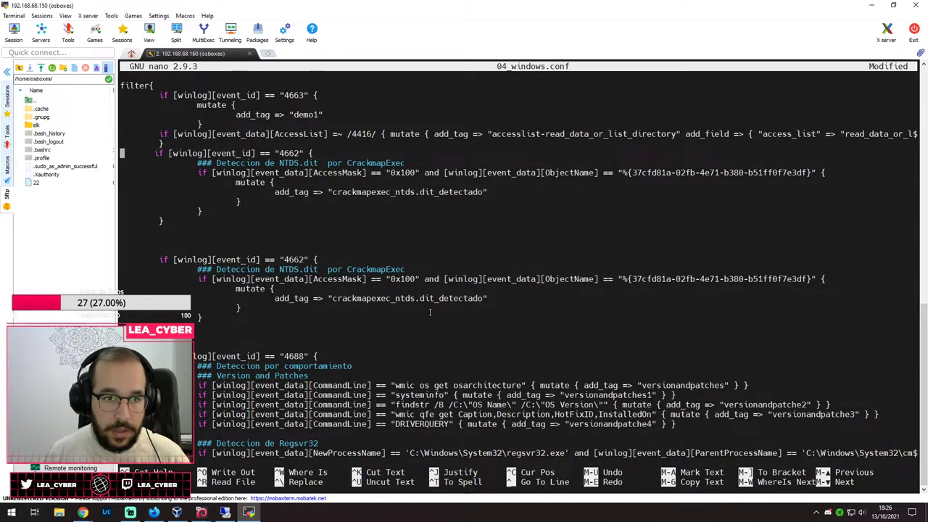
key("alt+u")
key("Right")
key("Delete")
key("Delete")
key("Delete")
key("Delete")
key("Delete")
key("Delete")
key("Delete")
key("Delete")
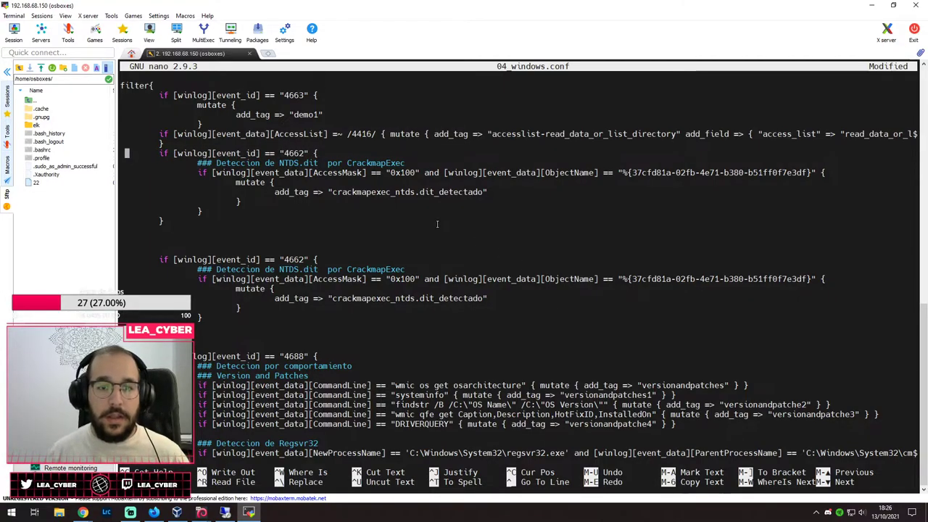
- Retitle the copied block's comment to passthehash and move to its event ID
key("Left")
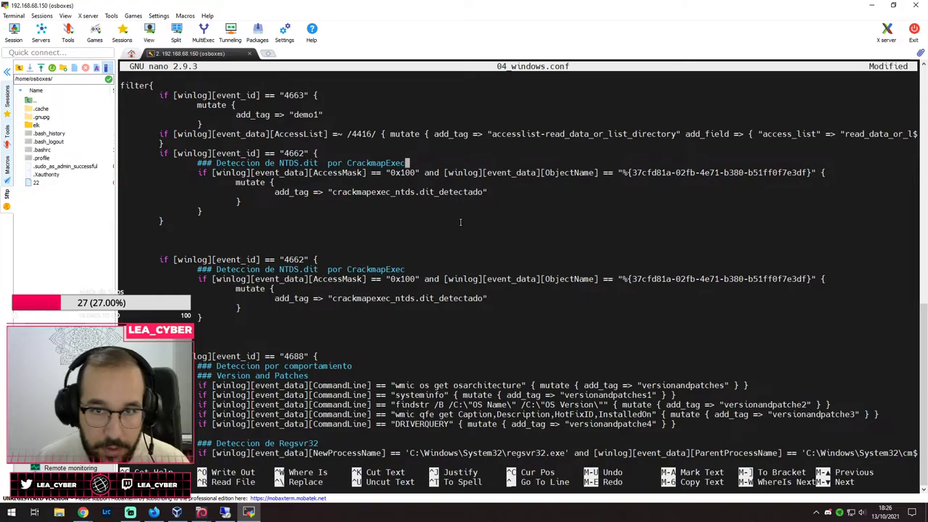
key("BackSpace")
key("BackSpace")
key("BackSpace")
key("BackSpace")
key("BackSpace")
key("BackSpace")
key("BackSpace")
key("BackSpace")
key("BackSpace")
key("BackSpace")
key("BackSpace")
key("BackSpace")
key("BackSpace")
key("BackSpace")
key("BackSpace")
key("BackSpace")
key("BackSpace")
key("BackSpace")
key("BackSpace")
key("BackSpace")
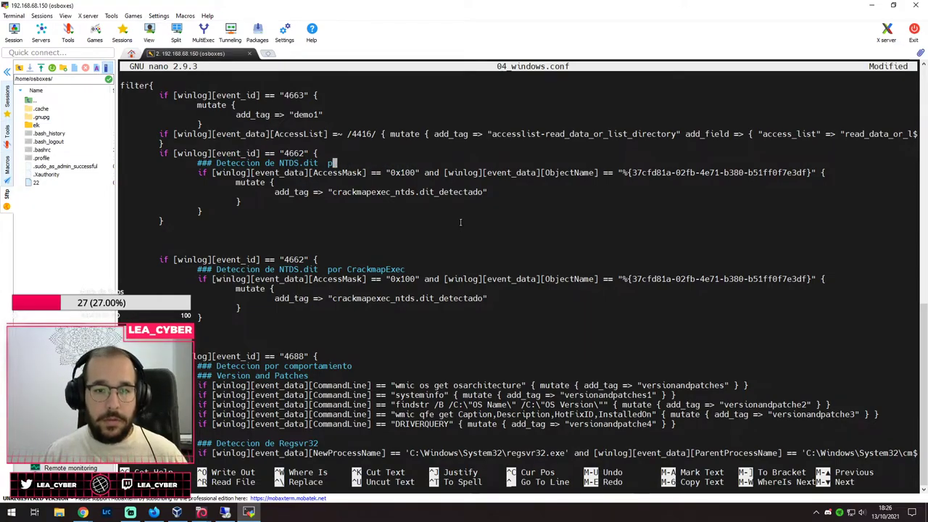
type("passthehas")
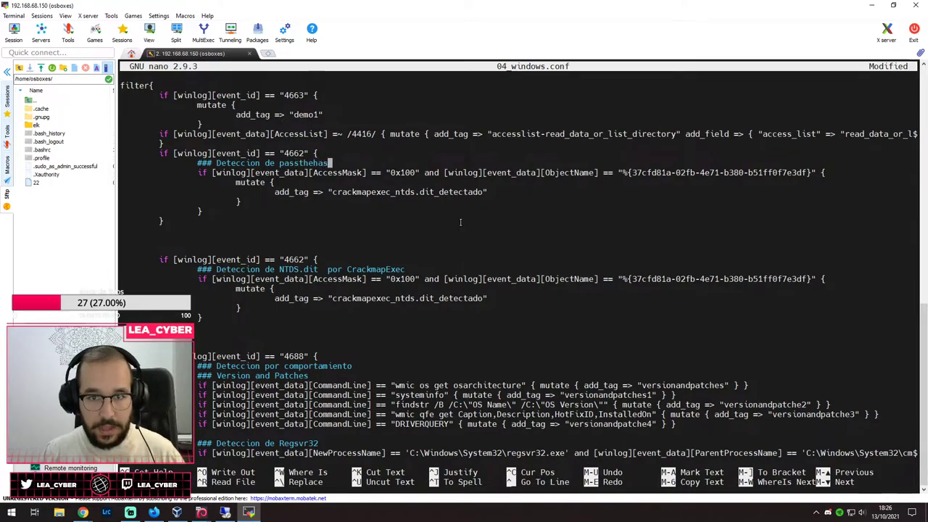
type("h")
key("Up")
key("Left")
key("Left")
key("Left")
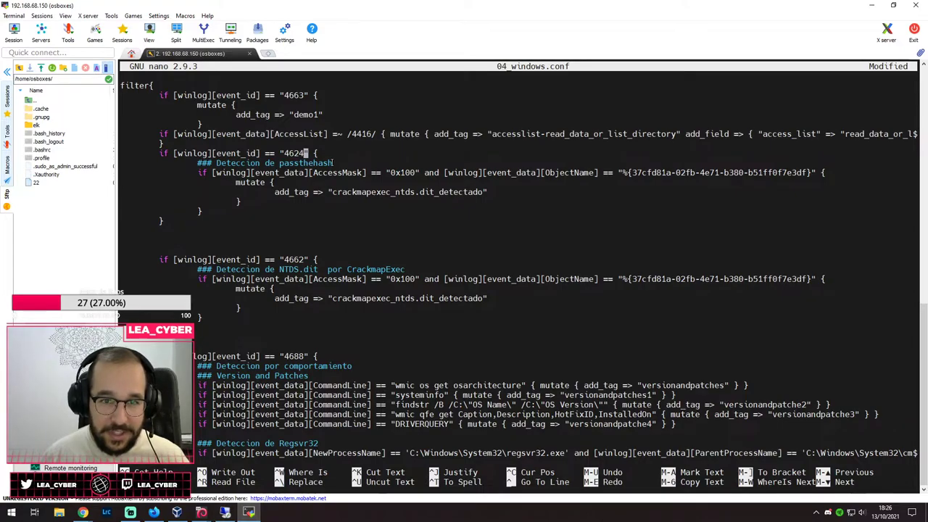
- Copy the AuthenticationPackageName field name from the Kibana Discover table, then return to nano
left_click(154, 512)
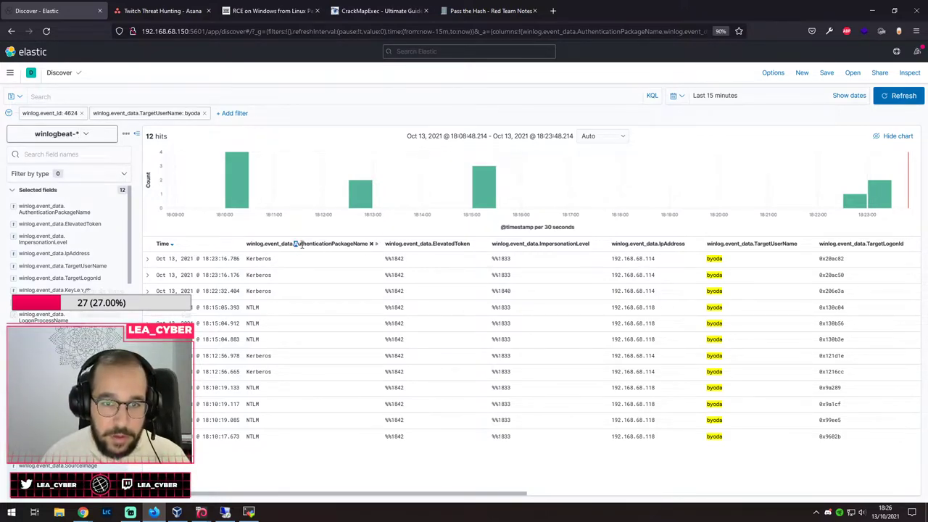
left_click_drag(295, 244, 369, 244)
right_click(358, 245)
left_click(375, 260)
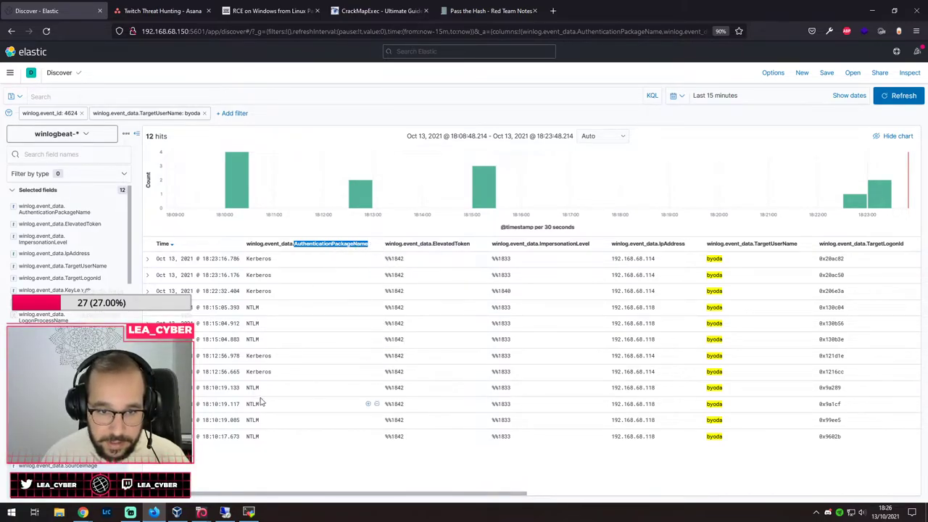
left_click(248, 512)
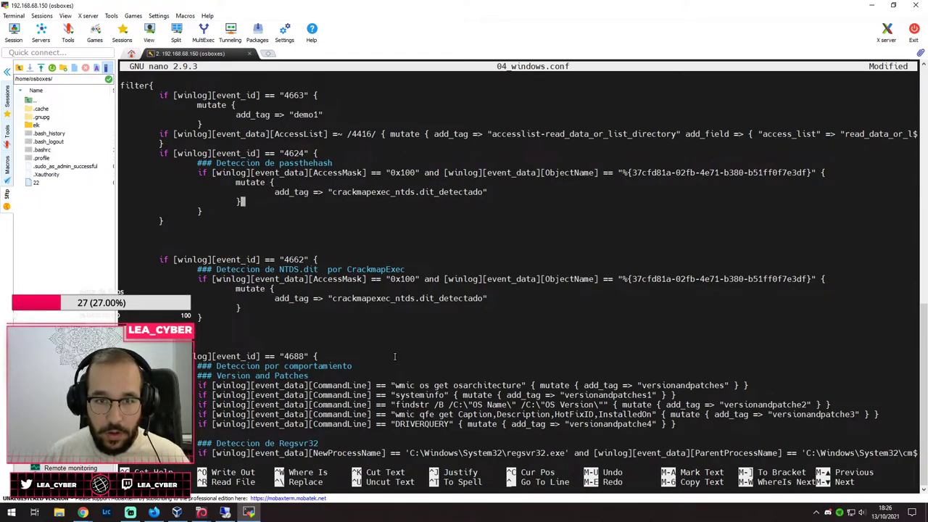
- Replace the AccessMask condition with AuthenticationPackageName == "NTLM" in the 4624 block
key("Up")
key("Delete")
key("Delete")
key("Delete")
key("Delete")
key("Delete")
key("Delete")
key("Delete")
key("Delete")
key("Delete")
key("Delete")
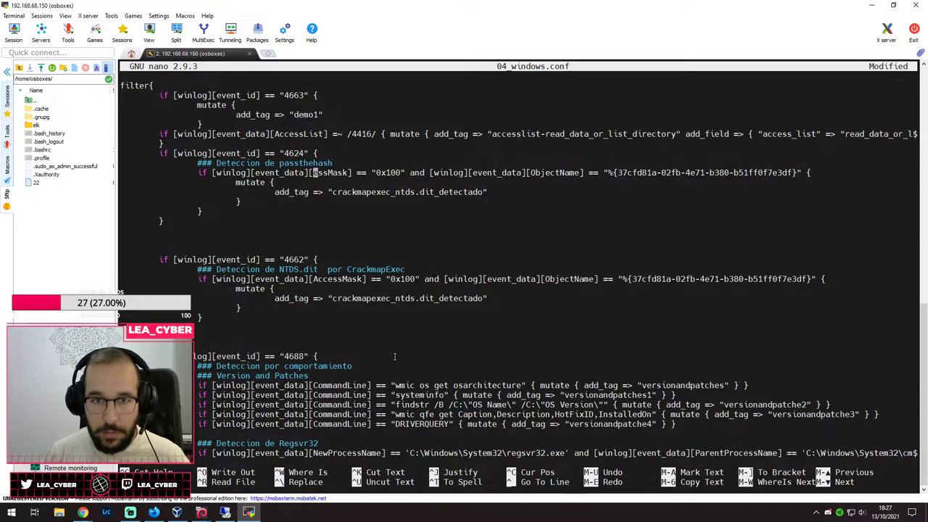
right_click(443, 319)
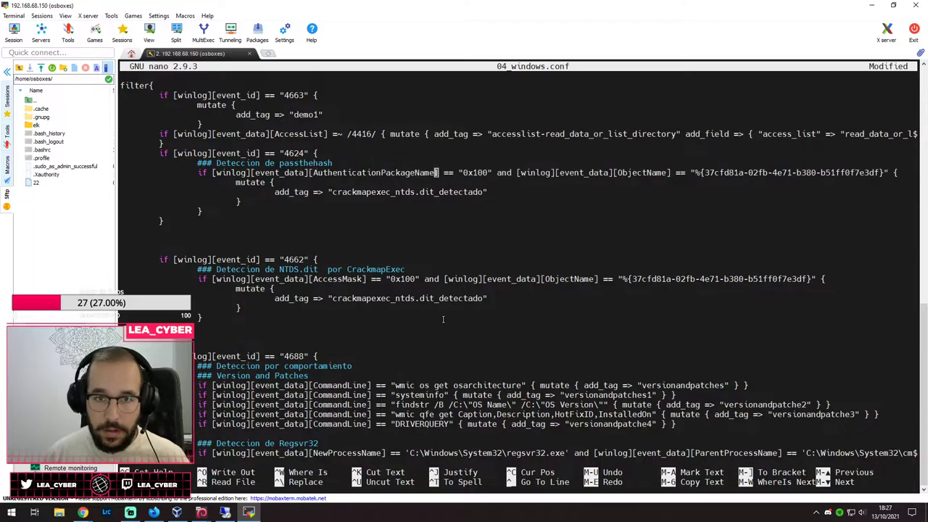
key("Right")
key("Right")
key("Right")
key("Right")
key("Right")
key("Right")
key("Delete")
key("Delete")
key("Delete")
key("Delete")
key("Delete")
type("NTLM")
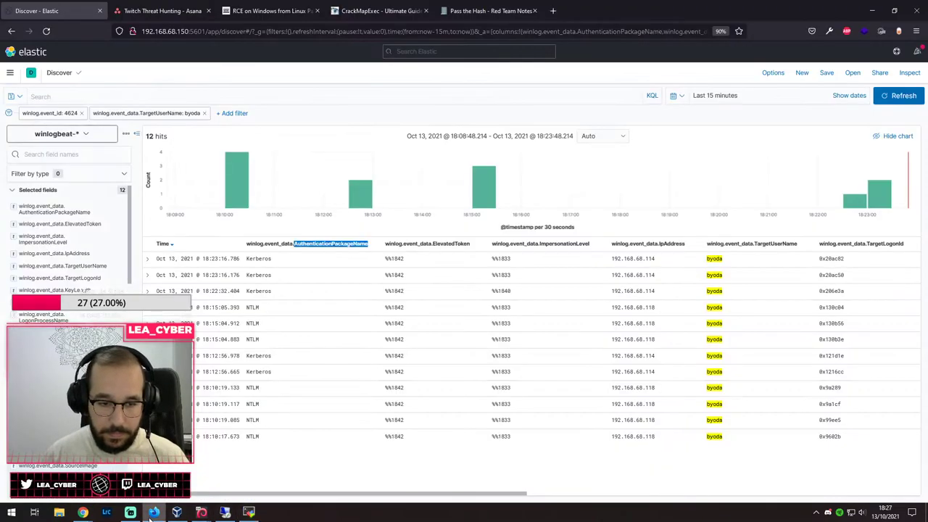
- Check the field values in Kibana, then erase ObjectName from the second condition
key("alt+Tab")
left_click_drag(460, 494, 631, 491)
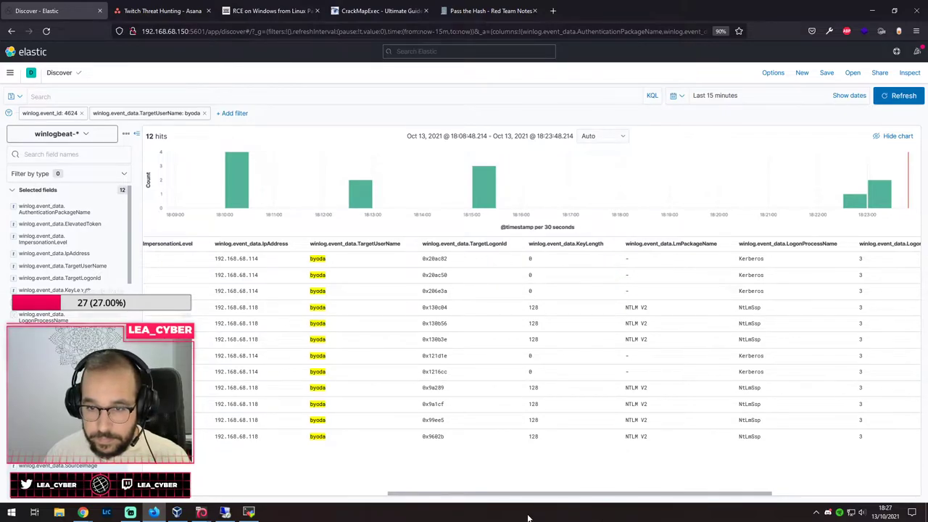
left_click_drag(549, 496, 530, 497)
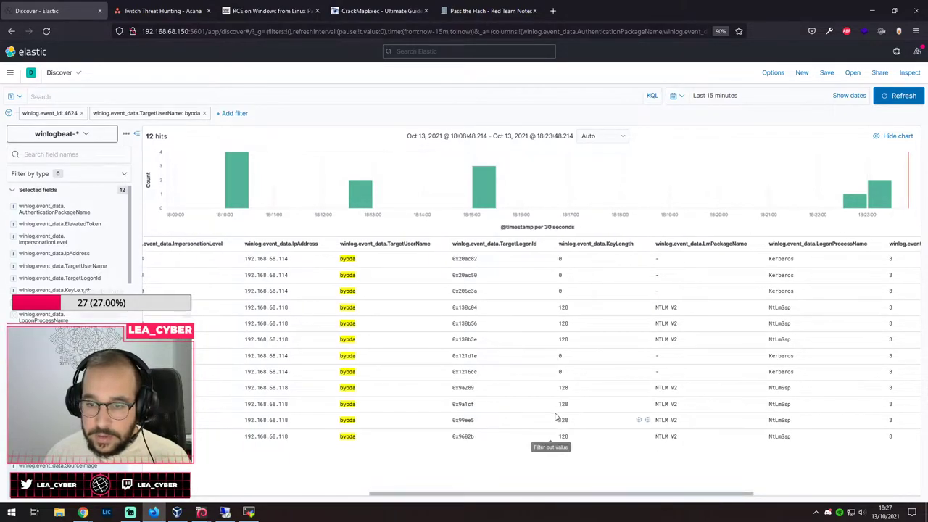
left_click(249, 512)
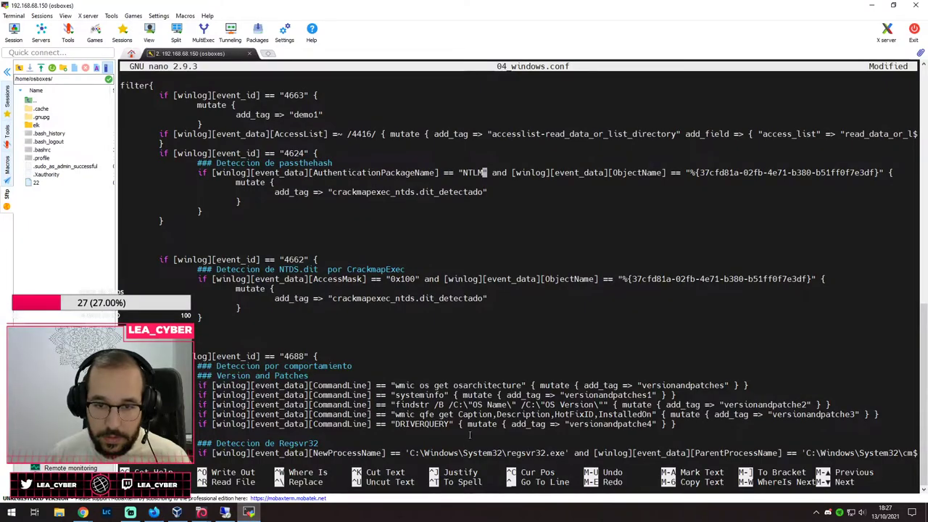
key("Right")
key("Right")
key("Right")
key("Right")
key("Right")
key("Right")
key("Right")
key("Right")
key("Right")
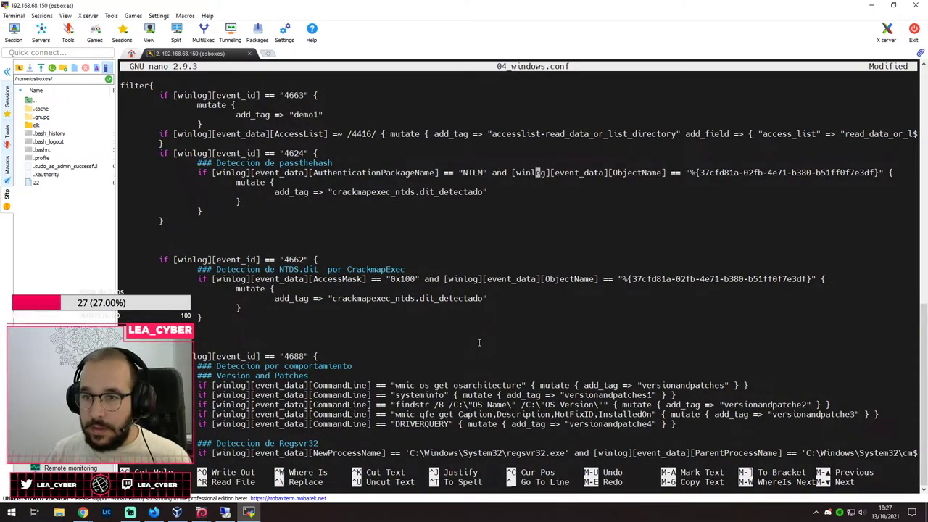
key("Right")
key("Right")
key("Right")
key("Right")
key("Right")
key("Right")
key("Right")
key("Right")
key("Right")
key("Right")
key("Right")
key("Right")
key("Right")
key("BackSpace")
key("BackSpace")
key("BackSpace")
key("BackSpace")
key("BackSpace")
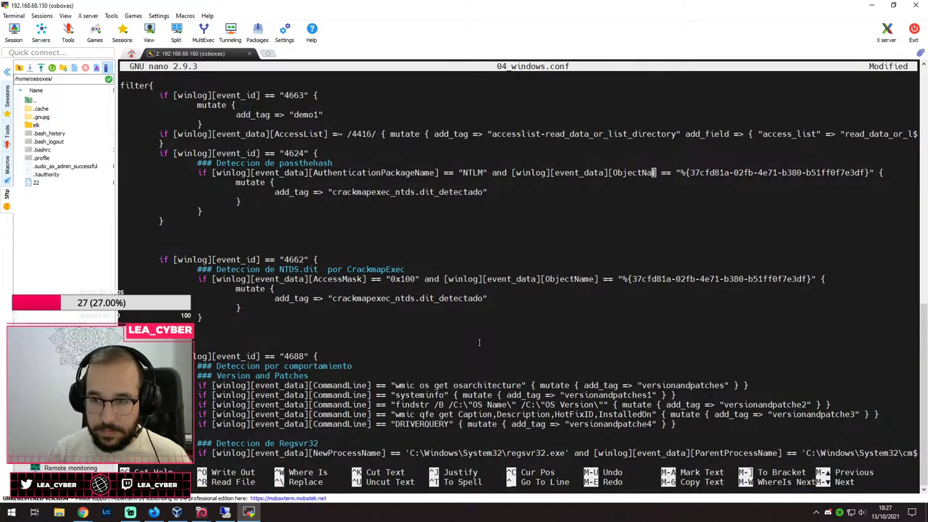
key("BackSpace")
key("BackSpace")
key("BackSpace")
key("BackSpace")
key("BackSpace")
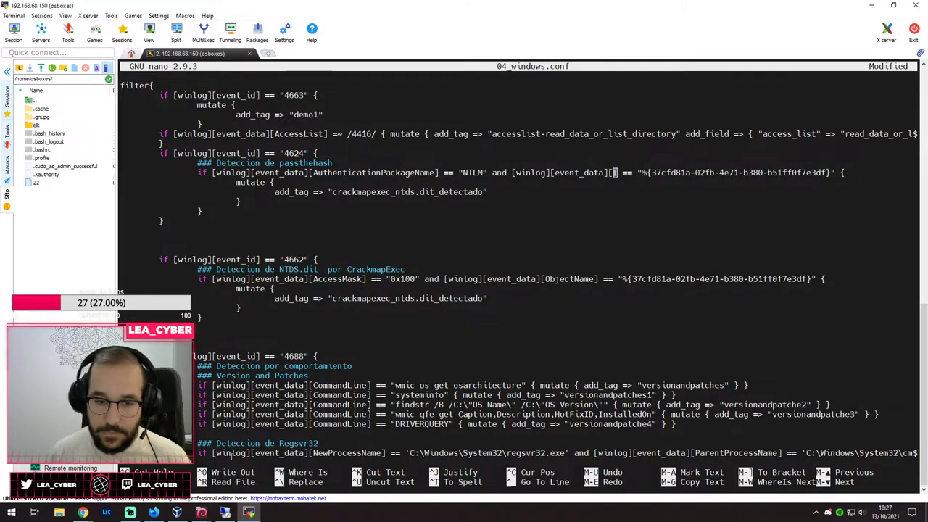
left_click(150, 514)
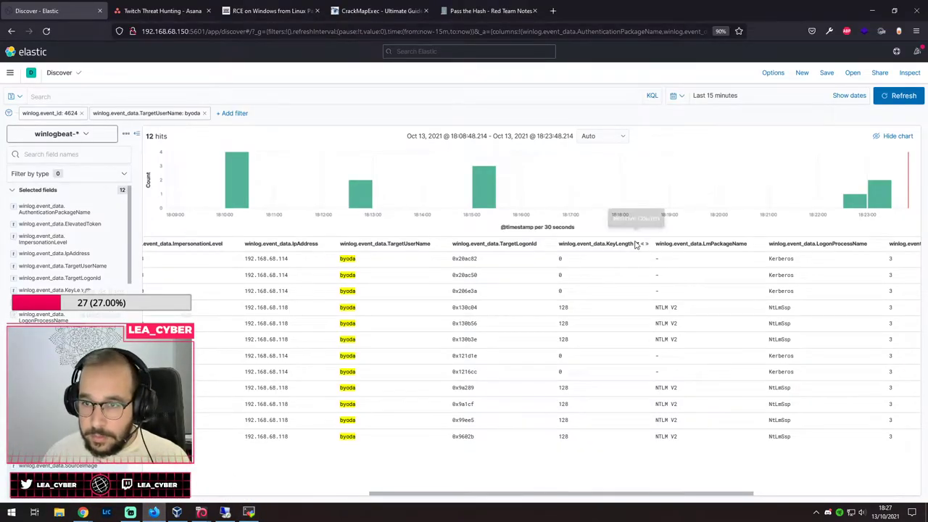
- Make the second condition check KeyLength == "128" instead of the old GUID
left_click_drag(631, 244, 606, 243)
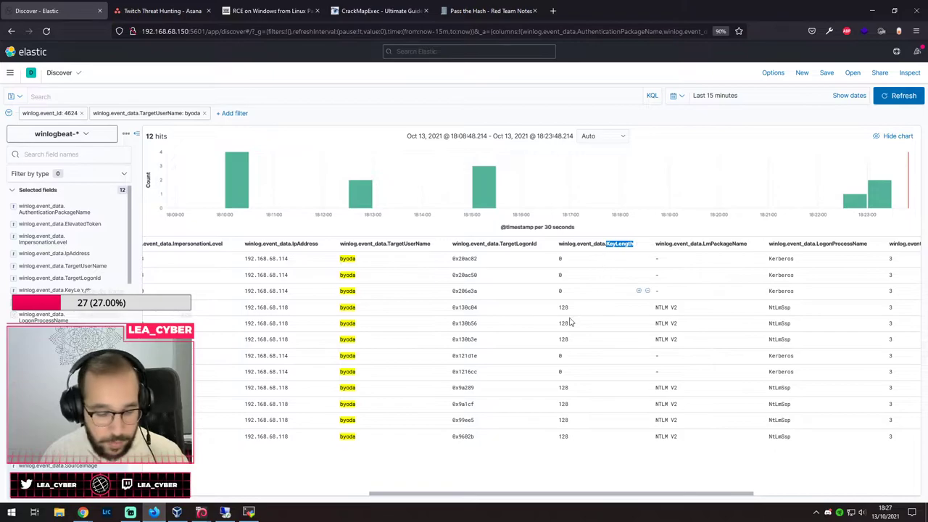
left_click(248, 512)
right_click(677, 310)
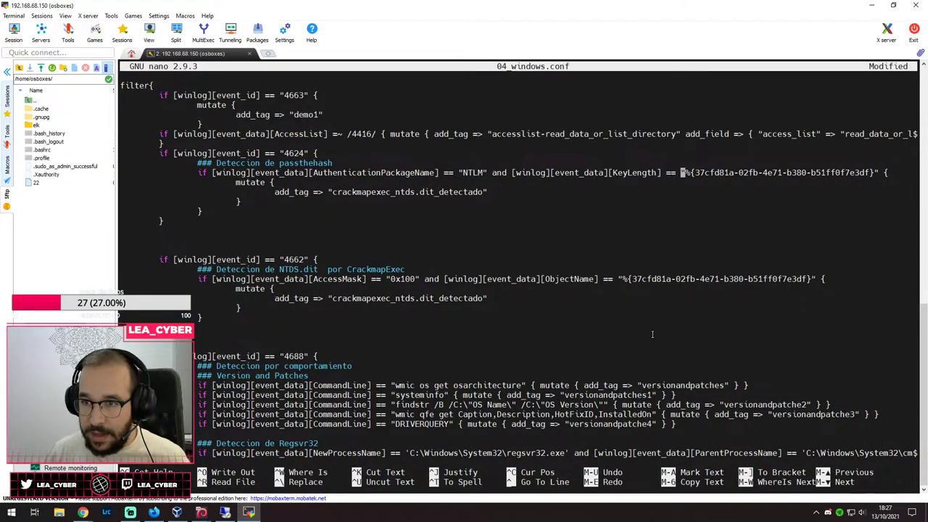
key("Delete")
key("Delete")
key("Delete")
key("Delete")
key("Delete")
key("Delete")
key("Delete")
key("Delete")
key("Delete")
key("Delete")
key("Delete")
key("Delete")
key("Delete")
key("Delete")
key("Delete")
key("Delete")
key("Delete")
key("Delete")
key("Delete")
key("Delete")
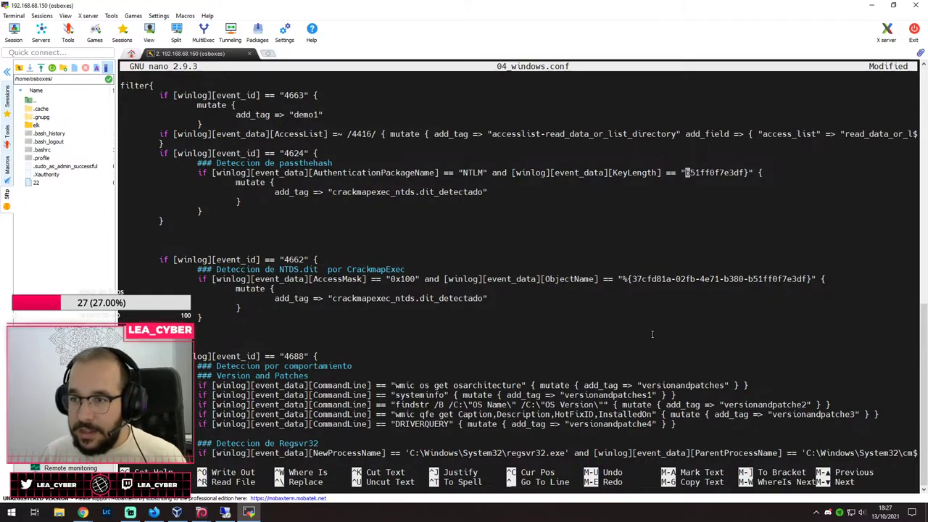
key("Delete")
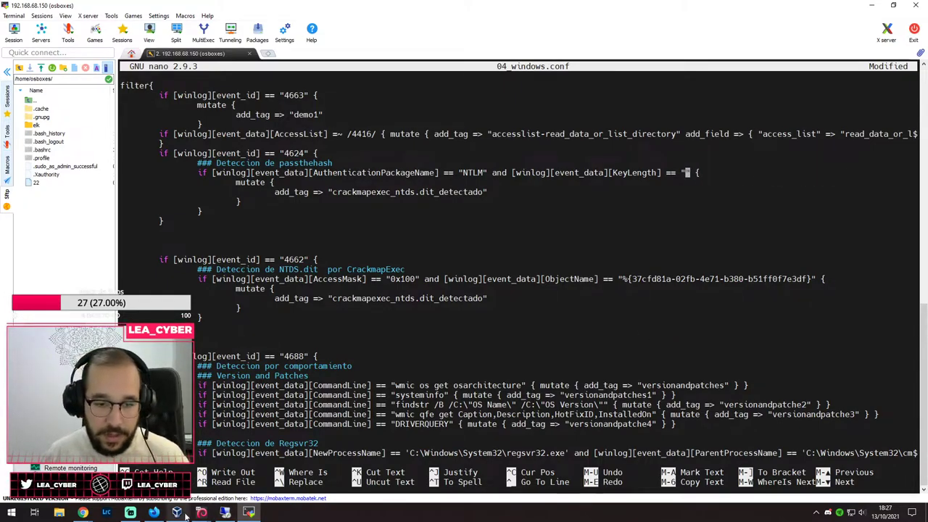
type("128")
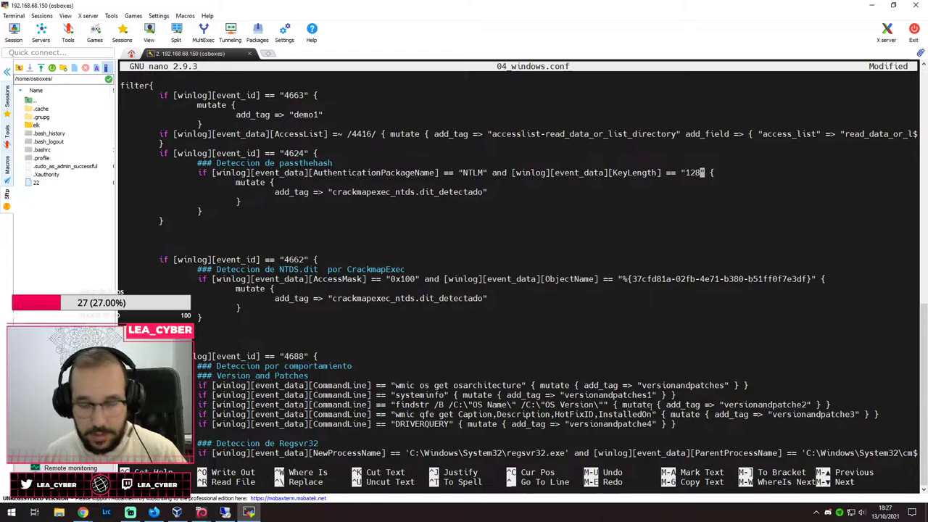
- Copy the LogonProcessName field name from the Kibana Discover results
key("alt+Tab")
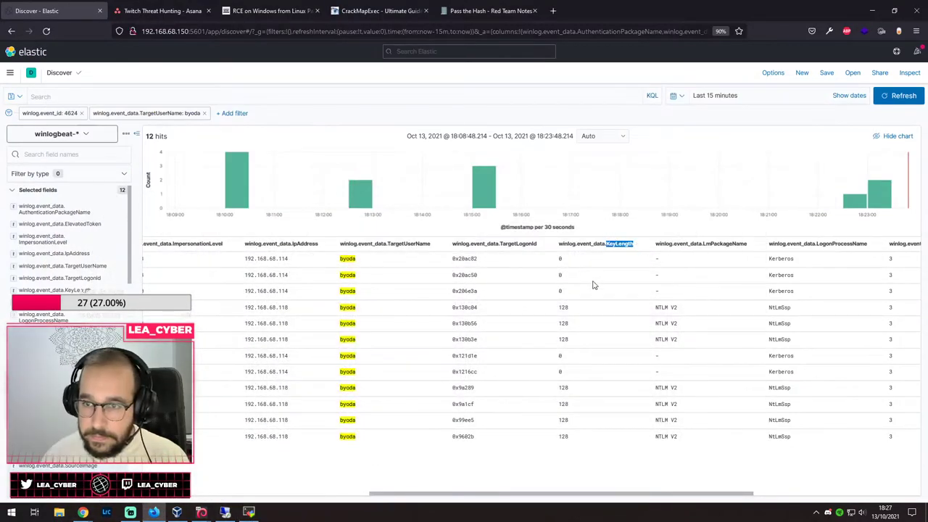
left_click_drag(722, 494, 891, 489)
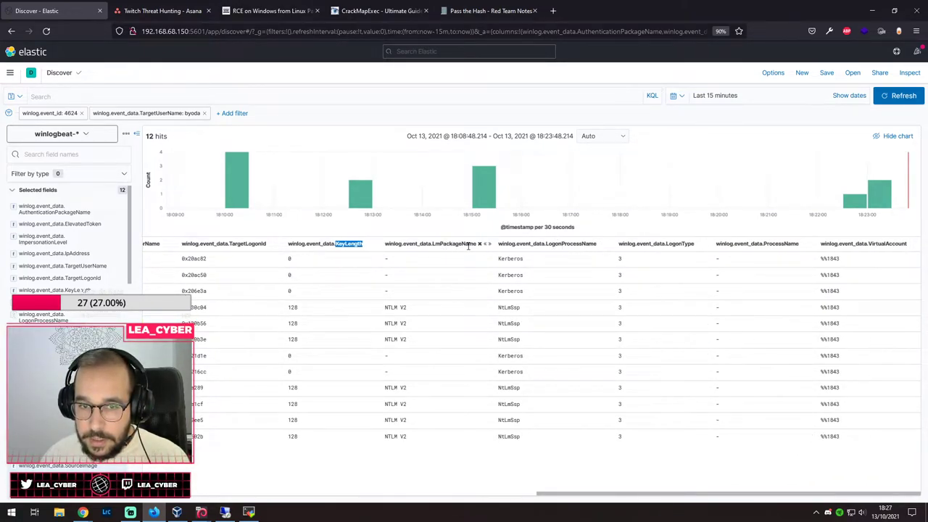
left_click_drag(546, 245, 596, 246)
right_click(581, 246)
left_click(602, 251)
left_click(249, 512)
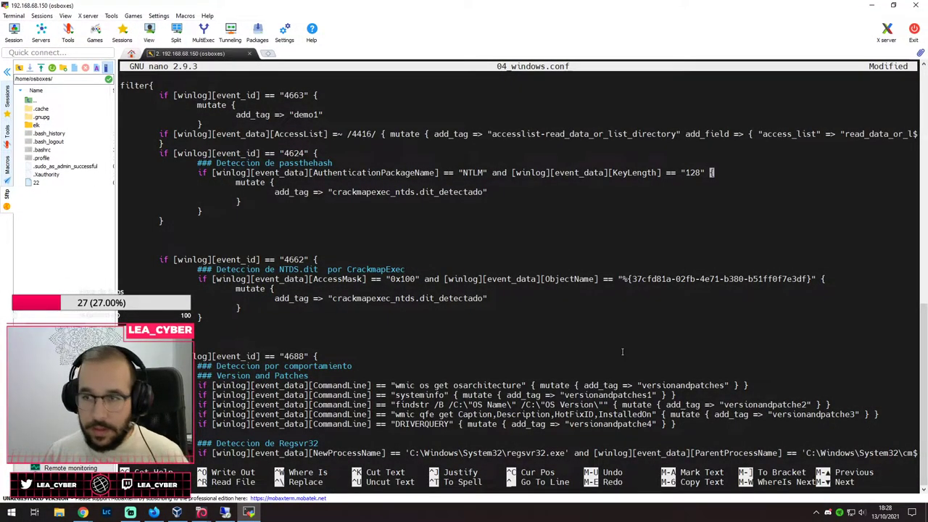
- Append an 'and [winlog][event_data][...] == ""' clause with its field name cleared
type("and")
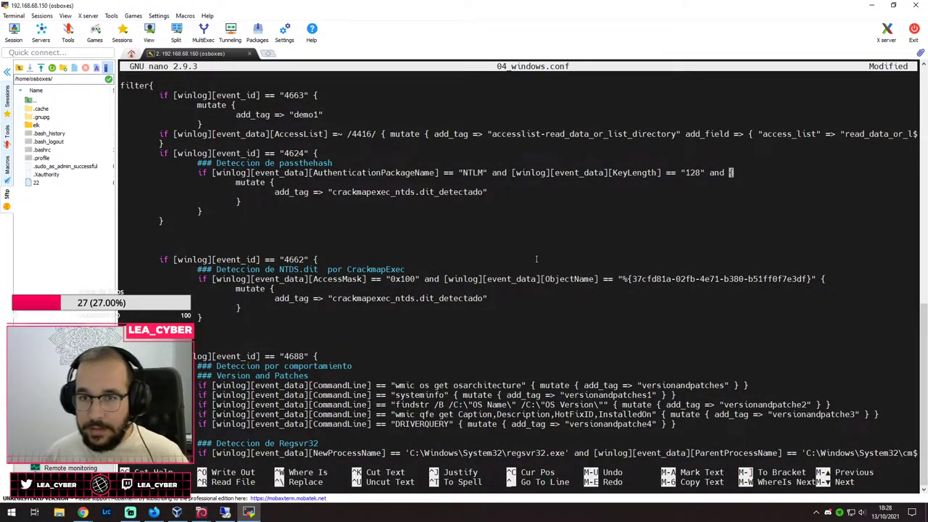
left_click_drag(512, 172, 661, 173)
right_click(682, 185)
type("== ")
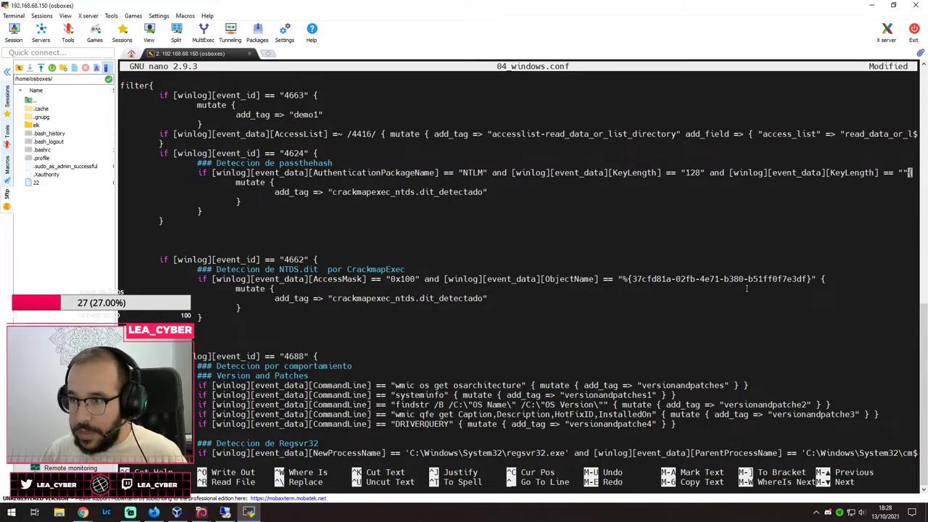
type("\"\"")
key("Right")
key("Left")
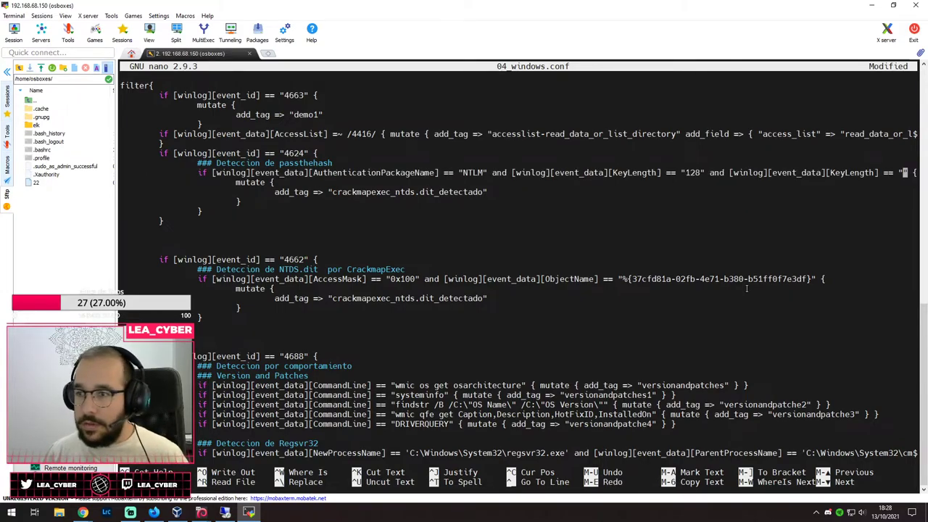
key("BackSpace")
key("BackSpace")
key("BackSpace")
key("BackSpace")
key("BackSpace")
key("BackSpace")
key("BackSpace")
key("BackSpace")
key("BackSpace")
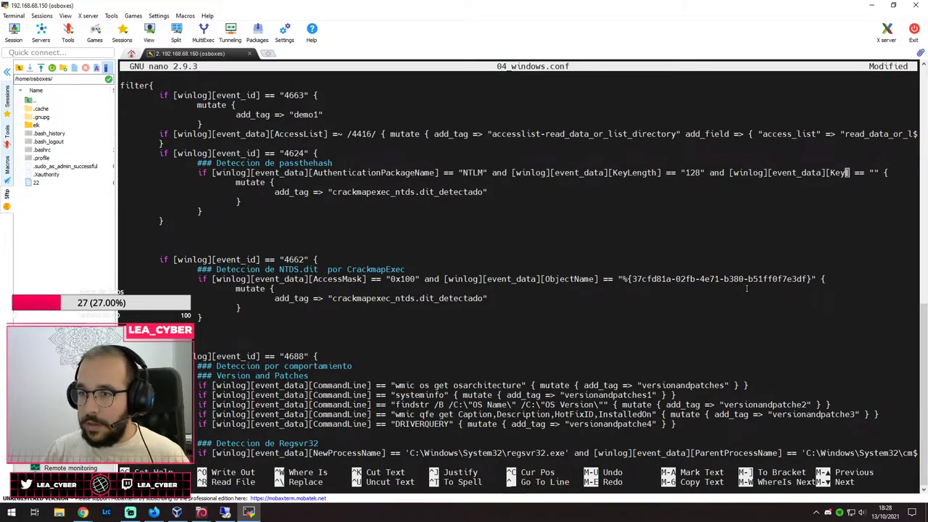
- Insert LogonProcessName from Kibana as the third clause's field
key("alt+Tab")
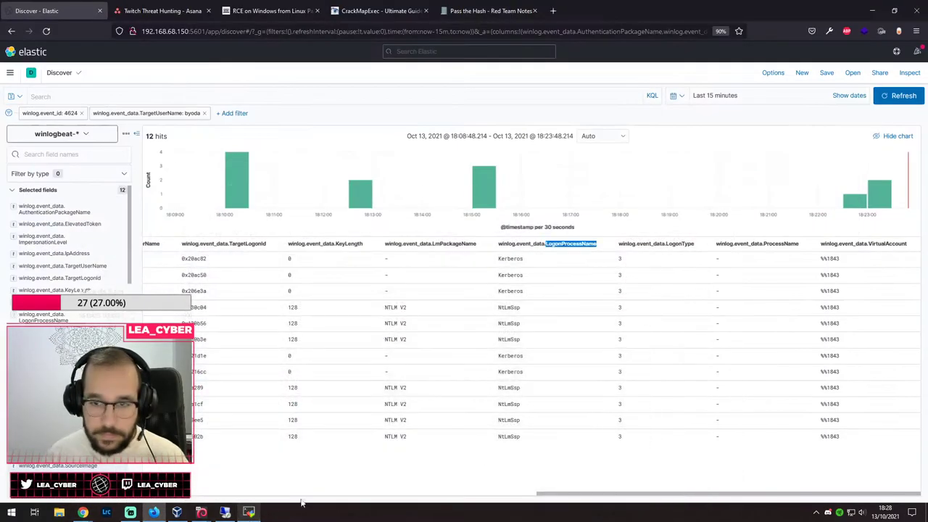
right_click(577, 241)
left_click(590, 250)
key("alt+Tab")
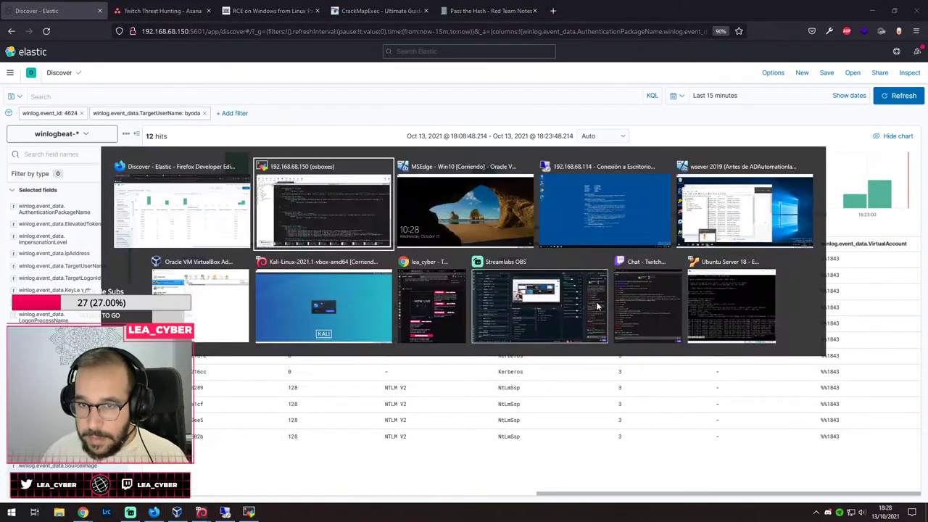
right_click(762, 235)
- Insert the NtLmSsp value from Kibana as the expected logon process
key("alt+Tab")
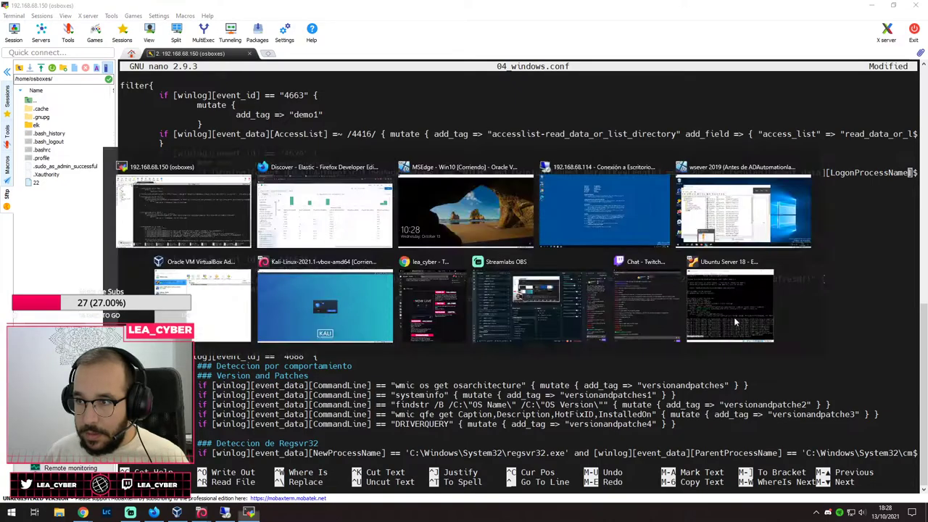
left_click_drag(529, 309, 499, 308)
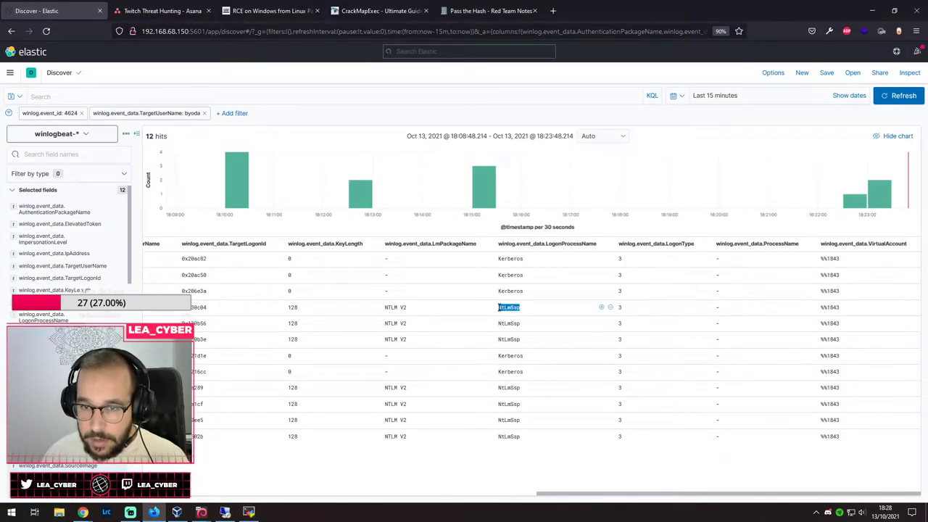
right_click(508, 310)
left_click(521, 320)
key("alt+Tab")
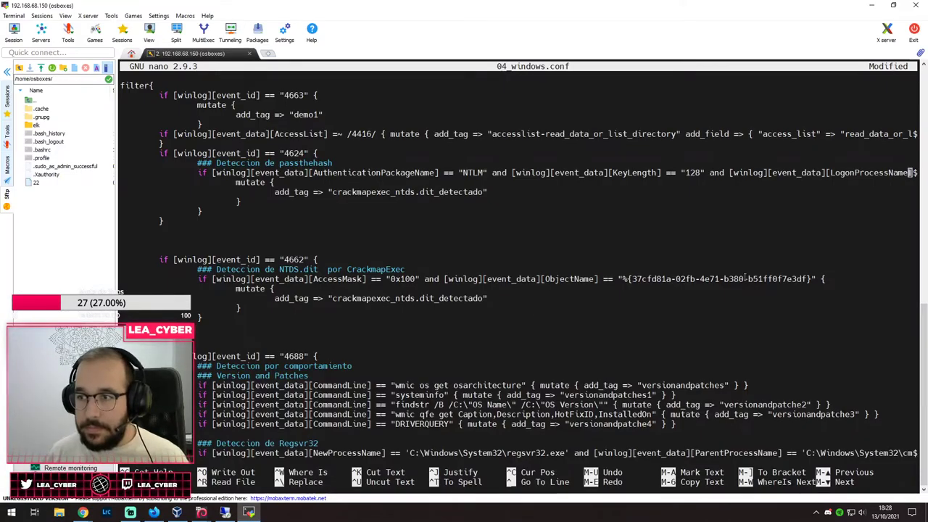
key("Right")
key("Right")
key("Right")
key("Right")
key("Right")
key("Right")
right_click(745, 277)
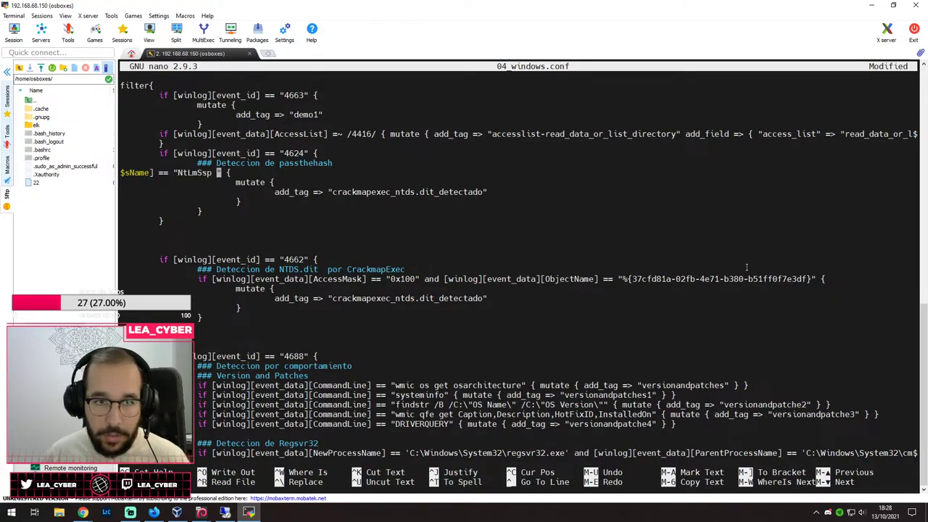
- Rename the tag to passthehash_detectado and save 04_windows.conf
key("Down")
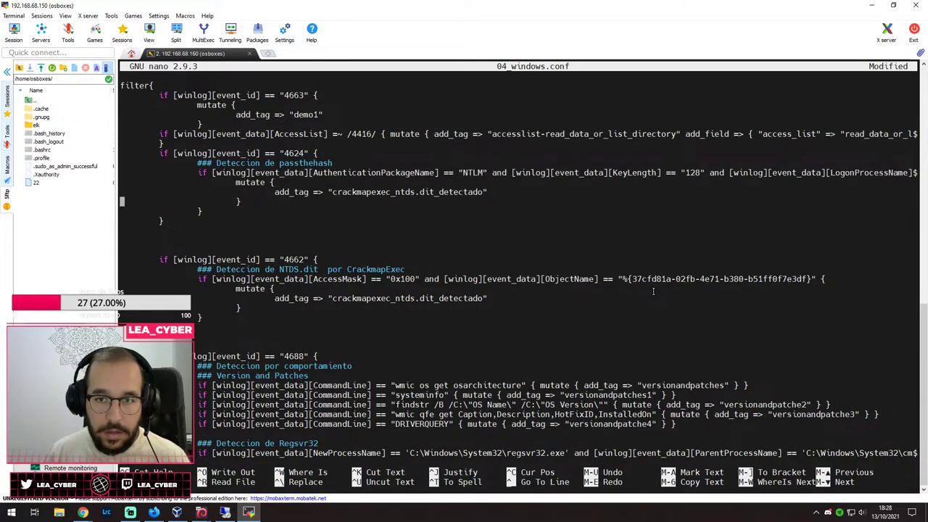
key("Left")
key("Left")
key("Left")
key("Left")
key("Left")
key("Left")
key("Left")
key("Left")
key("Left")
key("Left")
key("Left")
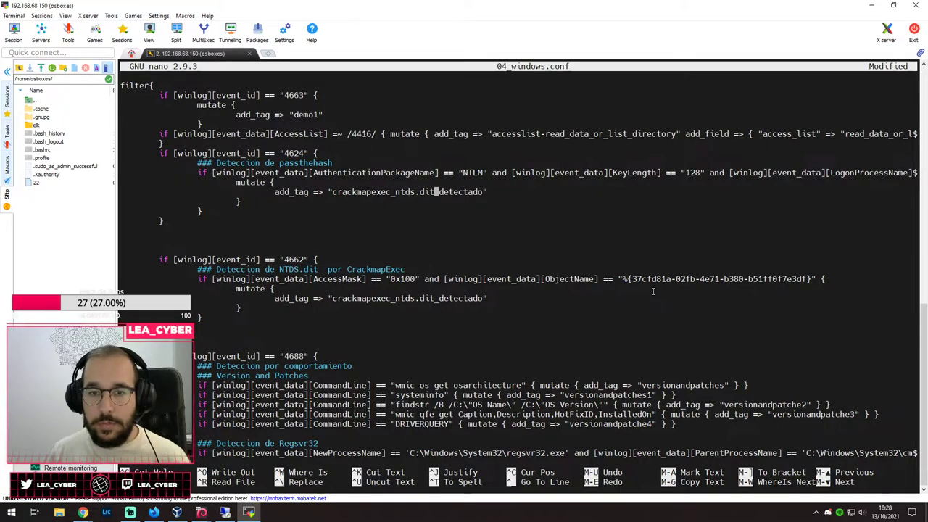
key("BackSpace")
key("BackSpace")
key("BackSpace")
key("BackSpace")
key("BackSpace")
key("BackSpace")
key("BackSpace")
key("BackSpace")
key("BackSpace")
key("BackSpace")
key("BackSpace")
key("BackSpace")
key("BackSpace")
key("BackSpace")
key("BackSpace")
key("BackSpace")
key("BackSpace")
key("BackSpace")
key("BackSpace")
key("BackSpace")
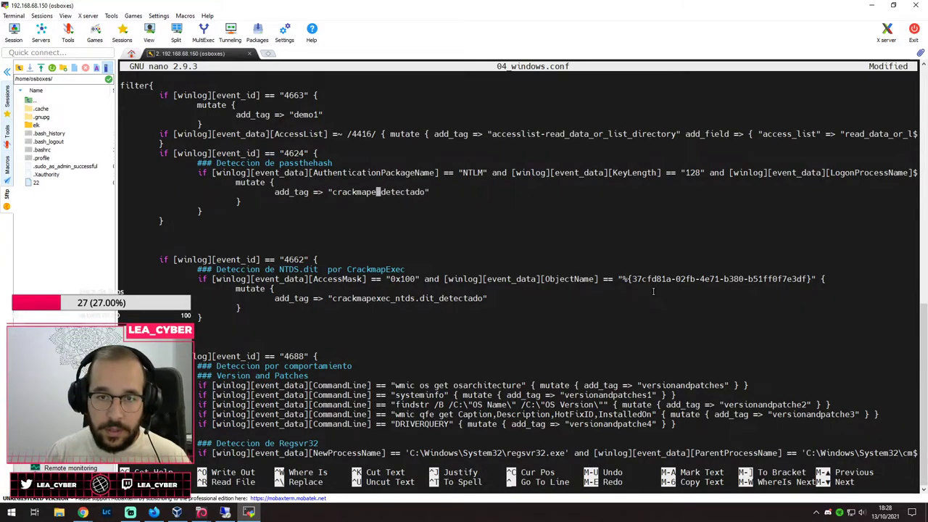
type("passthwehA")
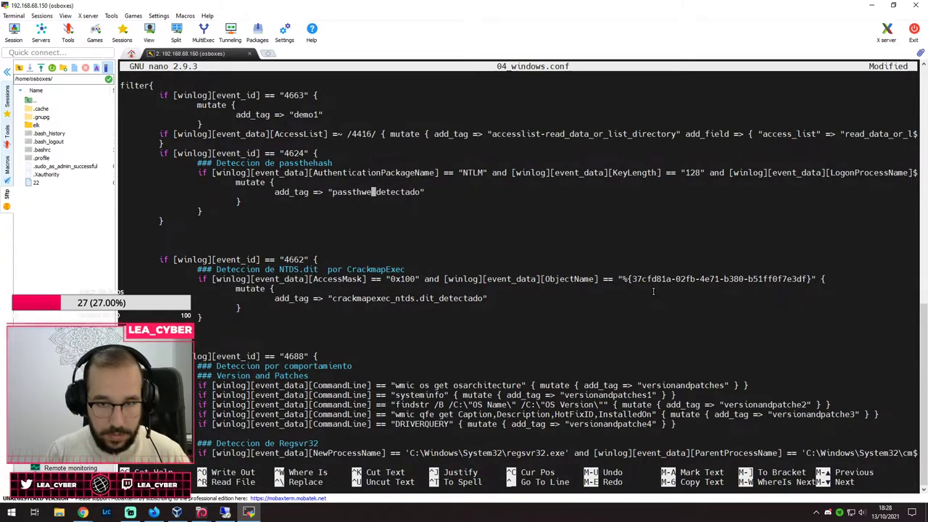
key("BackSpace")
key("BackSpace")
key("BackSpace")
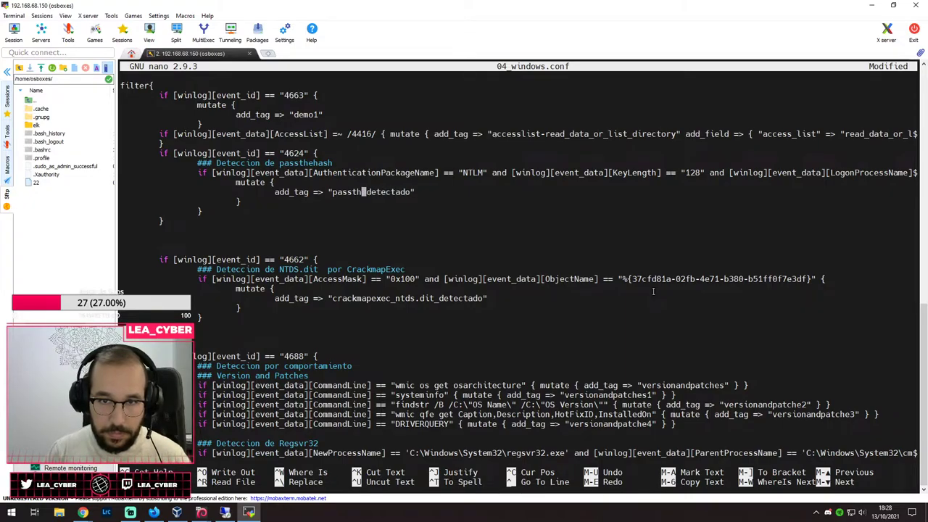
type("hash")
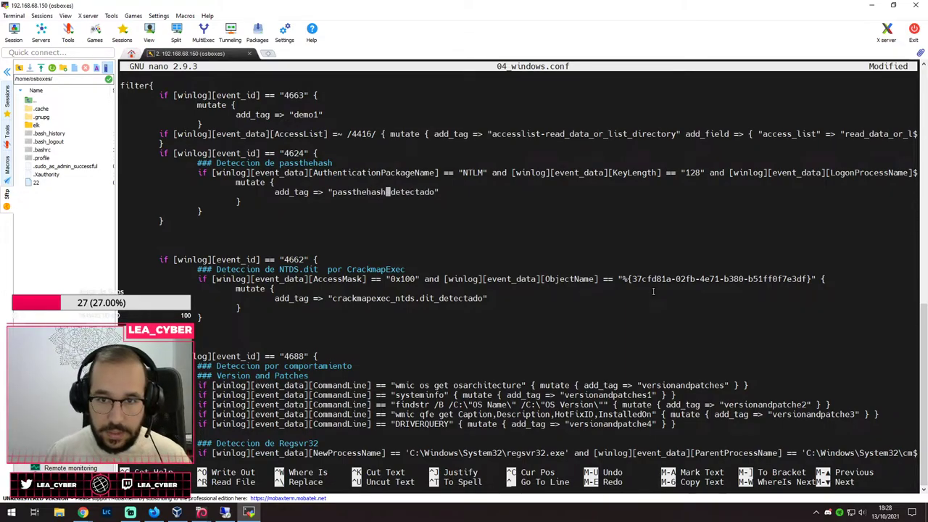
key("ctrl+o")
key("Return")
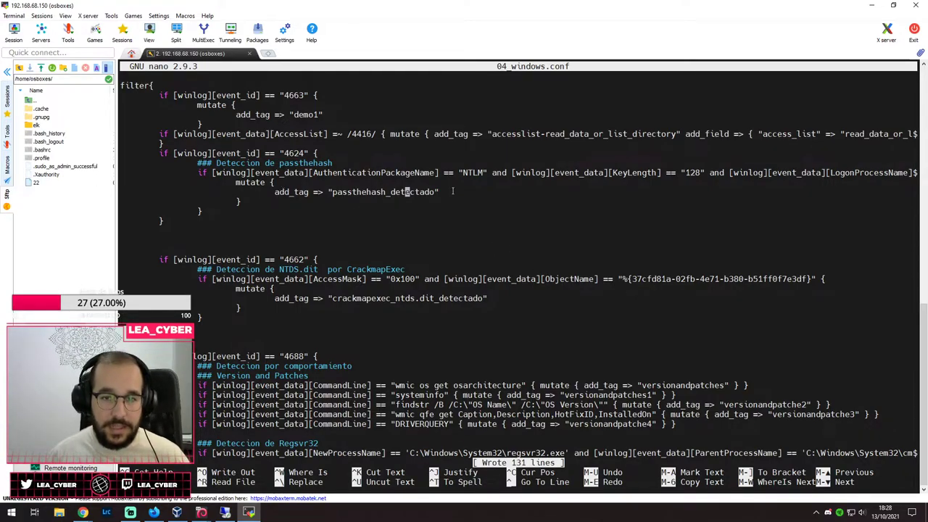
key("Down")
key("Down")
key("Down")
key("Down")
key("Down")
key("Down")
key("Down")
key("Down")
key("Down")
key("Down")
key("Down")
key("Down")
key("Down")
key("Down")
key("Down")
key("Down")
key("Down")
key("Down")
key("Down")
key("Down")
key("Down")
key("Down")
key("Down")
key("Down")
key("Down")
key("Down")
key("Down")
key("Down")
key("Down")
key("Down")
key("Down")
key("Down")
key("Down")
key("Down")
key("Down")
key("Down")
key("Down")
key("Down")
key("Down")
key("Down")
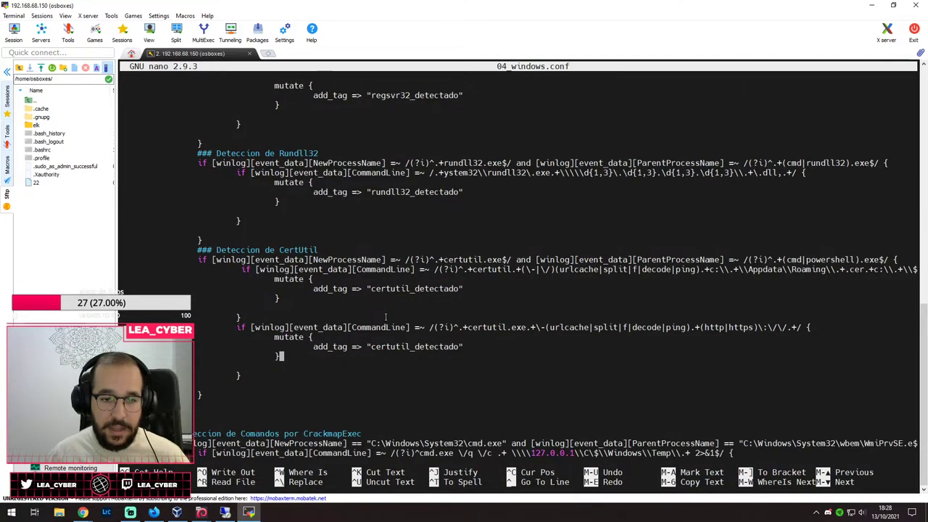
- Scroll up to the 4624 pass-the-hash block and highlight it
key("Up")
key("Up")
key("Up")
key("Up")
key("Up")
key("Up")
key("Up")
key("Up")
key("Up")
key("Up")
key("Up")
key("Up")
key("Up")
key("Up")
key("Up")
key("Up")
key("Up")
key("Up")
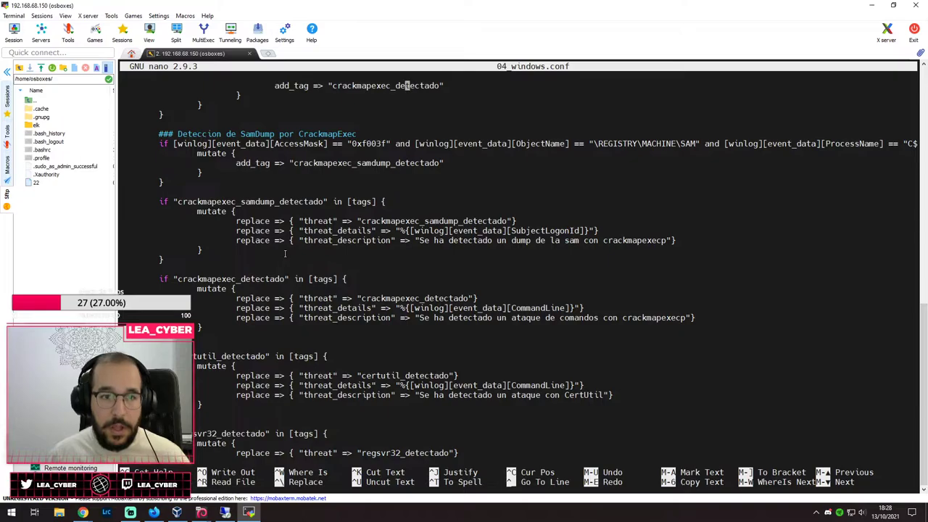
key("Page_Up")
key("Page_Up")
key("Page_Up")
key("Page_Up")
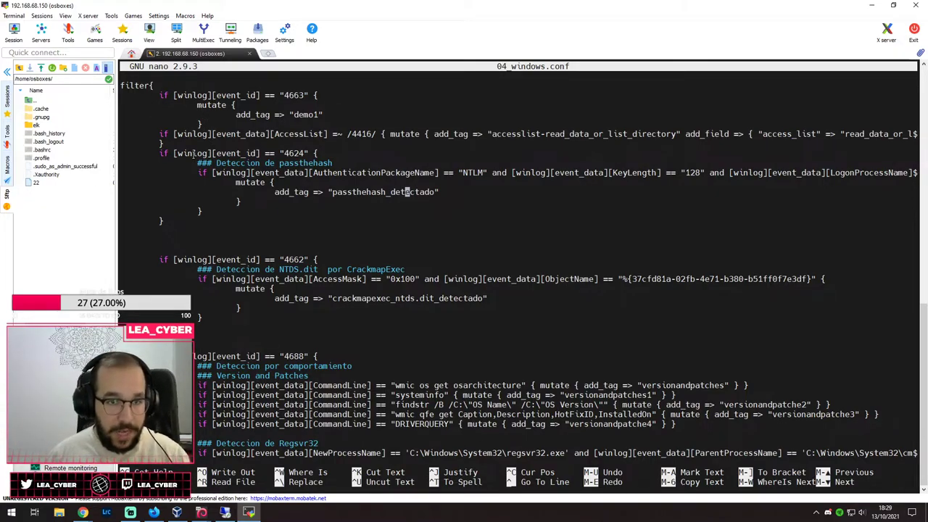
double_click(294, 153)
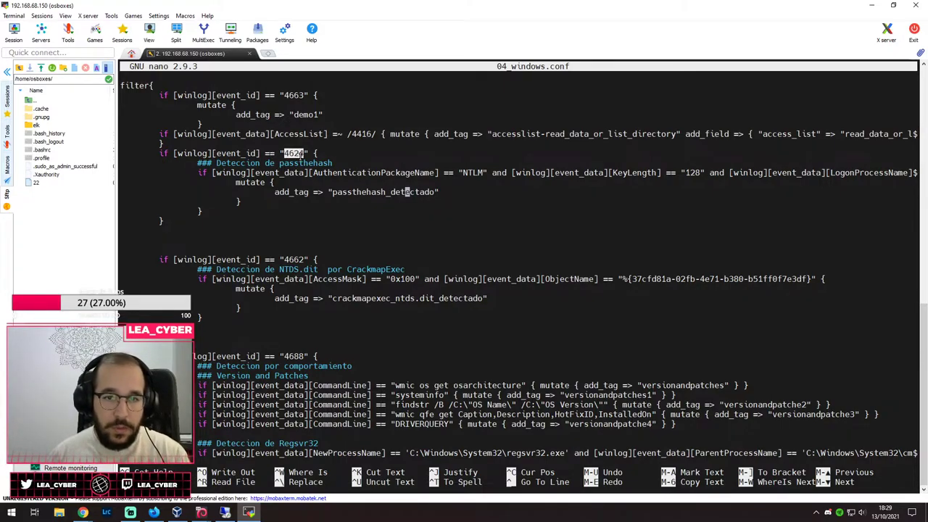
left_click_drag(319, 154, 194, 212)
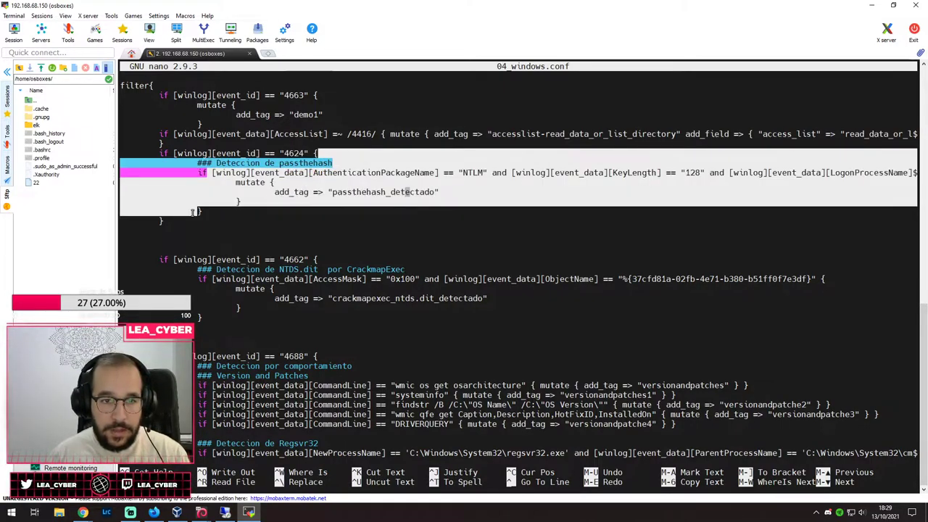
left_click(230, 192)
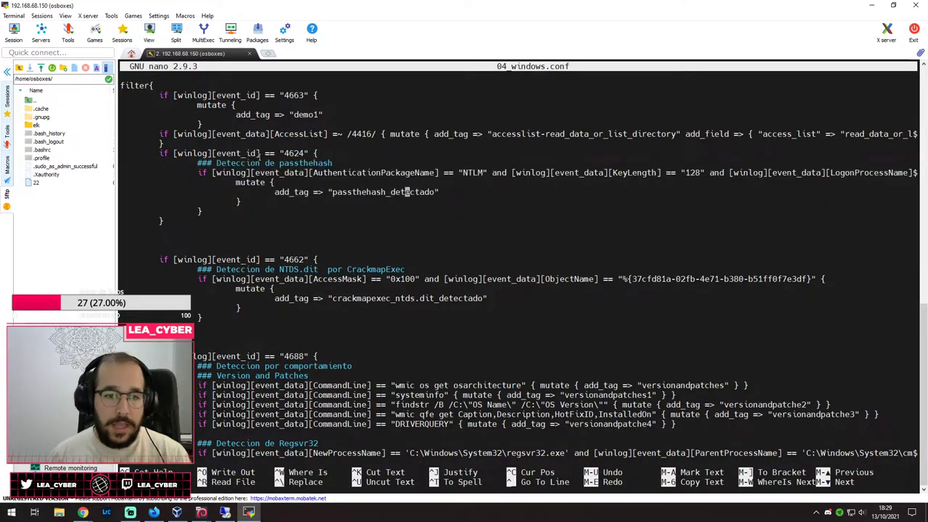
- Review the NTLM, KeyLength 128, LogonProcessName conditions and the passthehash_detectado tag
double_click(328, 173)
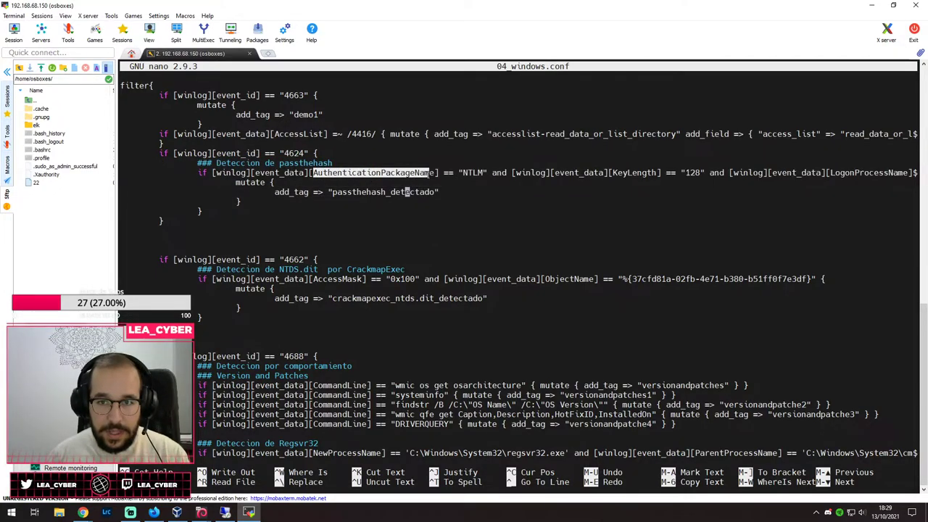
double_click(473, 173)
double_click(628, 173)
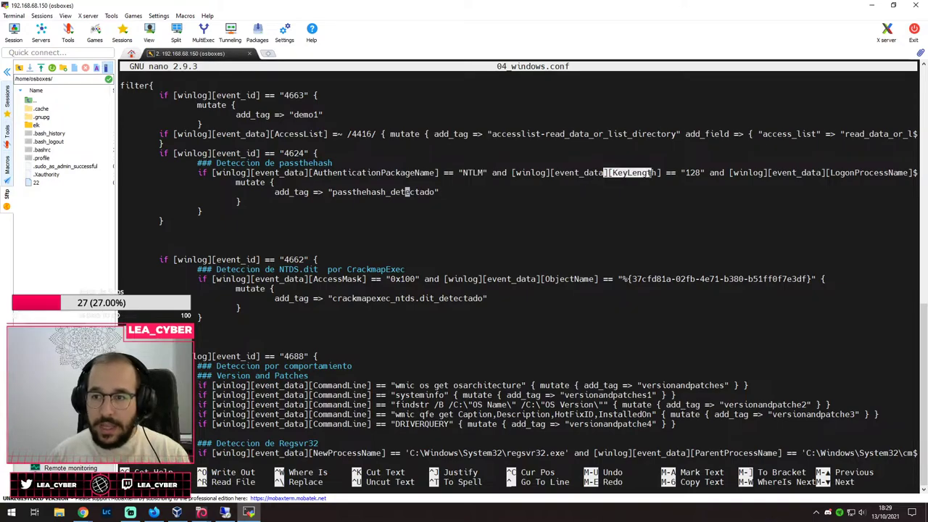
double_click(692, 173)
left_click_drag(832, 173, 899, 174)
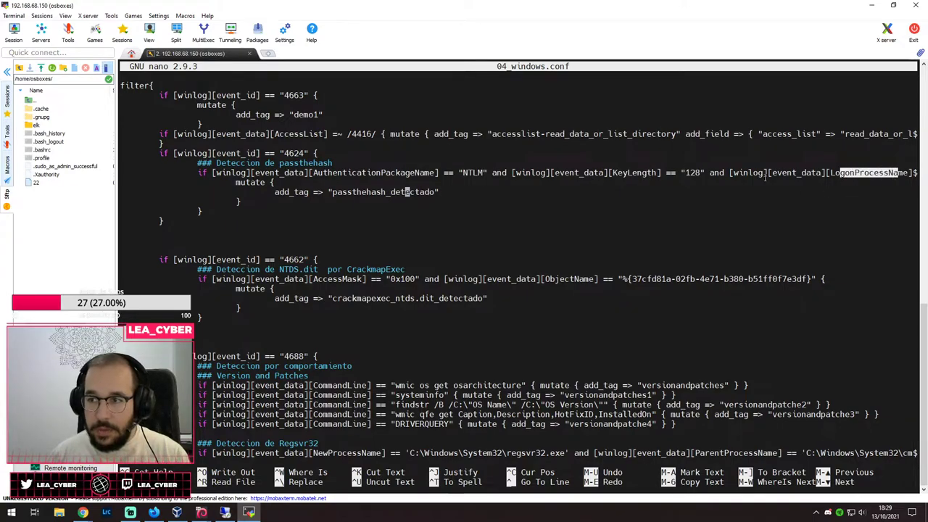
left_click(565, 160)
left_click_drag(276, 193, 433, 192)
left_click(379, 202)
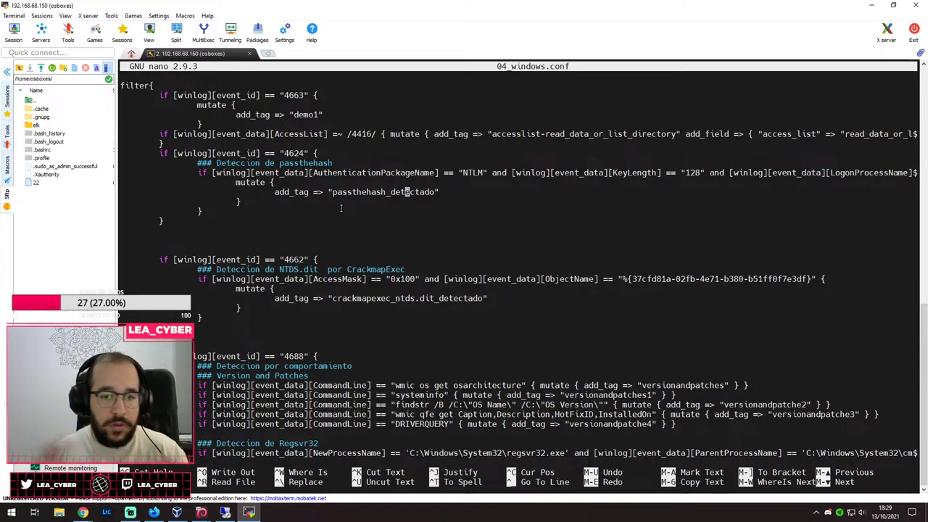
key("Down")
key("Down")
key("Down")
key("Down")
key("Down")
key("Down")
key("Down")
key("Down")
key("Down")
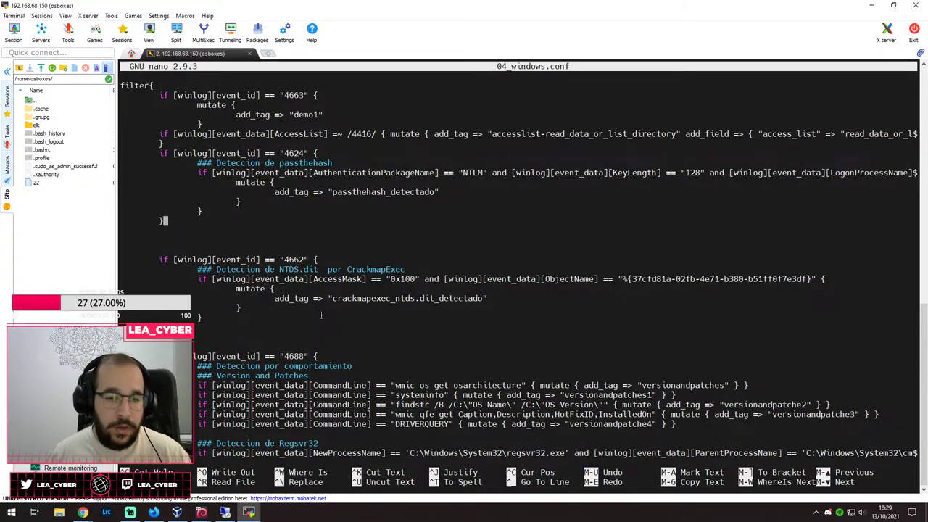
- Duplicate the crackmapexec_samdump_detectado if-block above the original and indent the copy to match
key("Down")
key("Down")
key("Down")
key("Down")
key("Down")
key("Down")
key("Down")
key("Down")
key("Down")
key("Down")
key("Down")
key("Down")
key("Down")
key("Down")
key("Down")
key("Down")
key("Down")
key("Down")
key("Down")
key("Down")
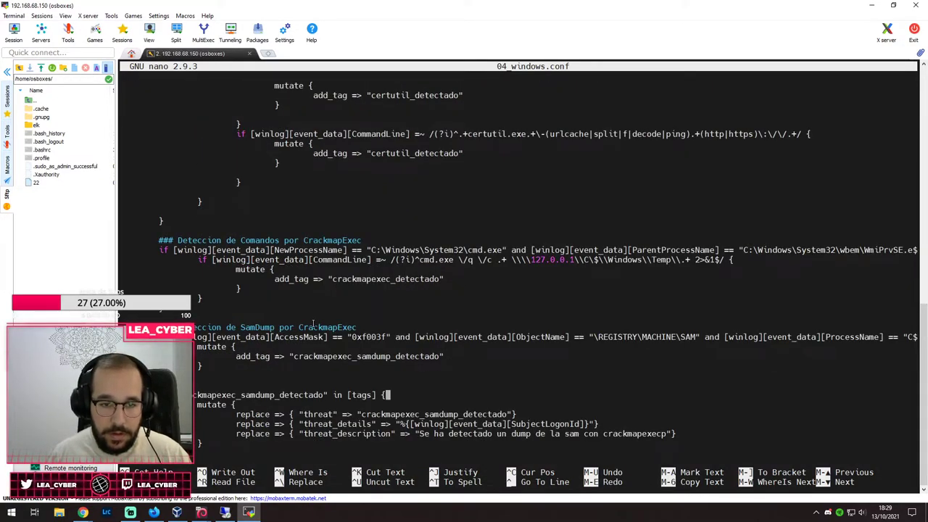
key("Down")
key("Down")
key("Down")
key("Down")
key("Down")
key("Down")
key("Down")
key("Down")
key("Down")
key("Down")
key("Down")
key("Down")
key("Down")
key("Down")
key("Down")
key("Down")
key("Down")
key("Down")
key("Down")
key("Down")
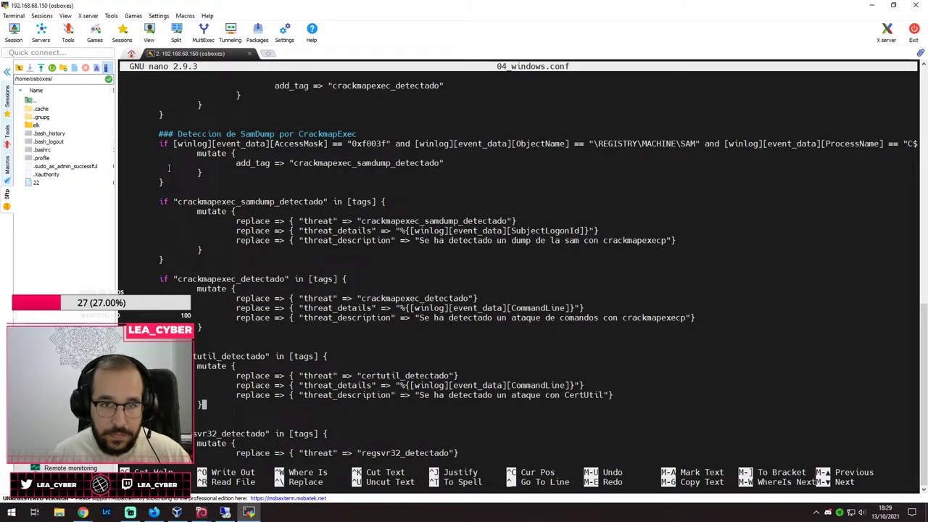
left_click_drag(160, 201, 162, 260)
left_click(162, 260)
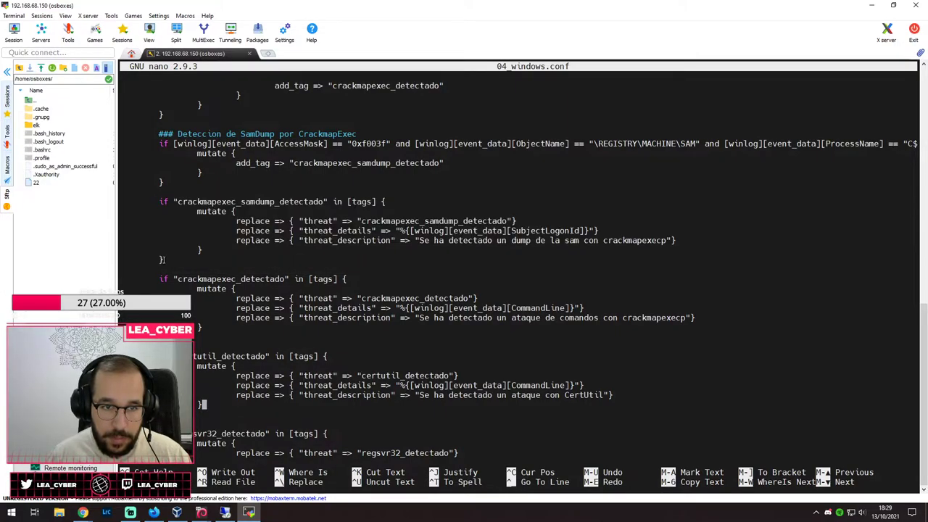
key("Up")
key("Up")
key("Up")
key("Up")
key("Up")
key("Up")
key("Up")
key("Up")
key("Up")
key("Up")
key("Up")
key("Up")
key("Up")
key("Up")
key("Up")
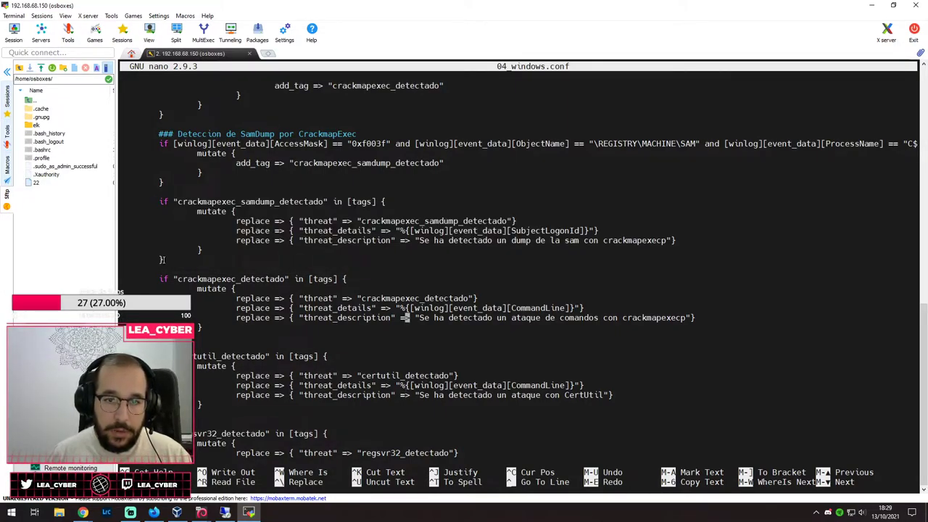
key("Up")
key("Up")
key("Up")
key("Up")
key("Up")
key("Up")
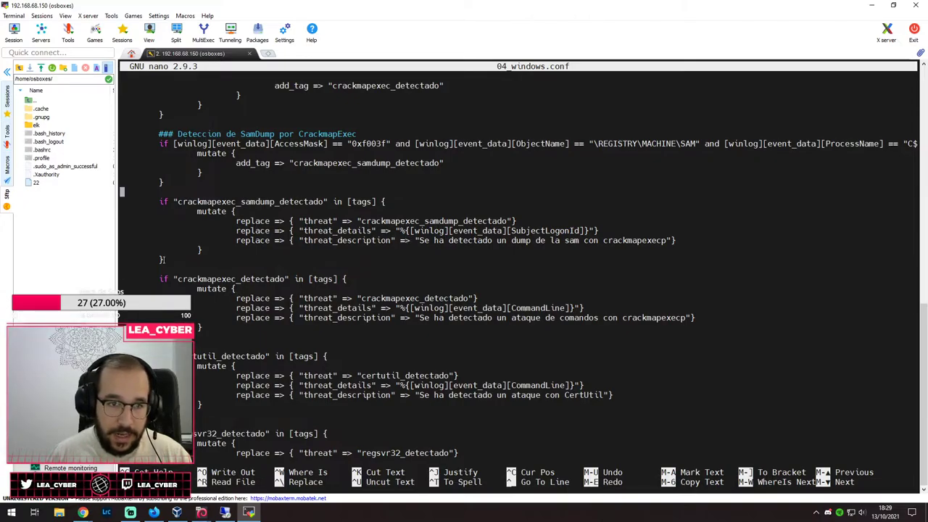
key("Return")
key("Return")
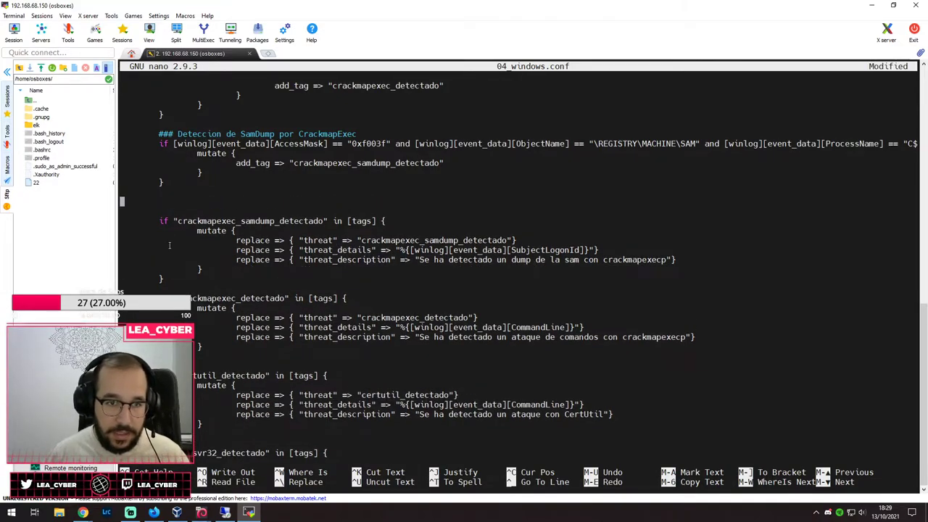
right_click(186, 229)
left_click(427, 311)
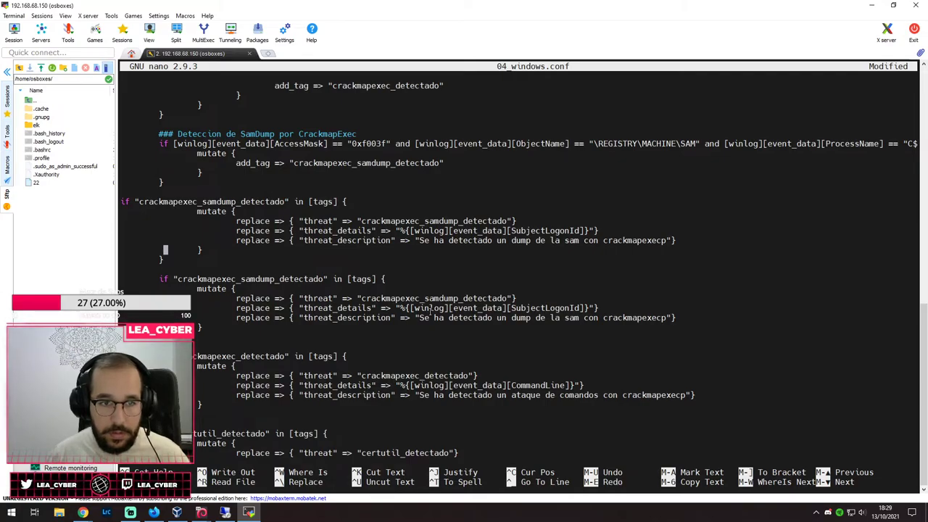
key("Up")
key("Left")
key("Left")
key("Left")
key("Left")
key("Left")
key("Left")
key("Left")
key("Left")
key("Left")
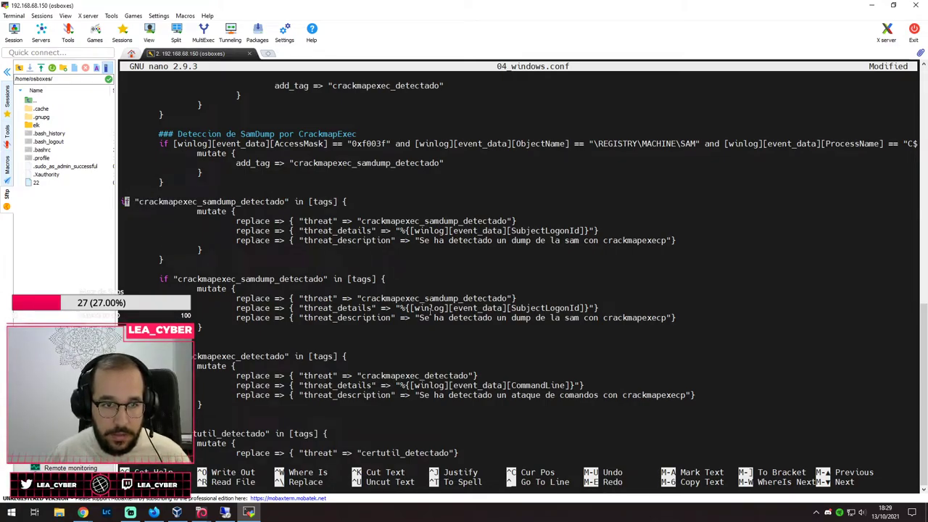
key("Tab")
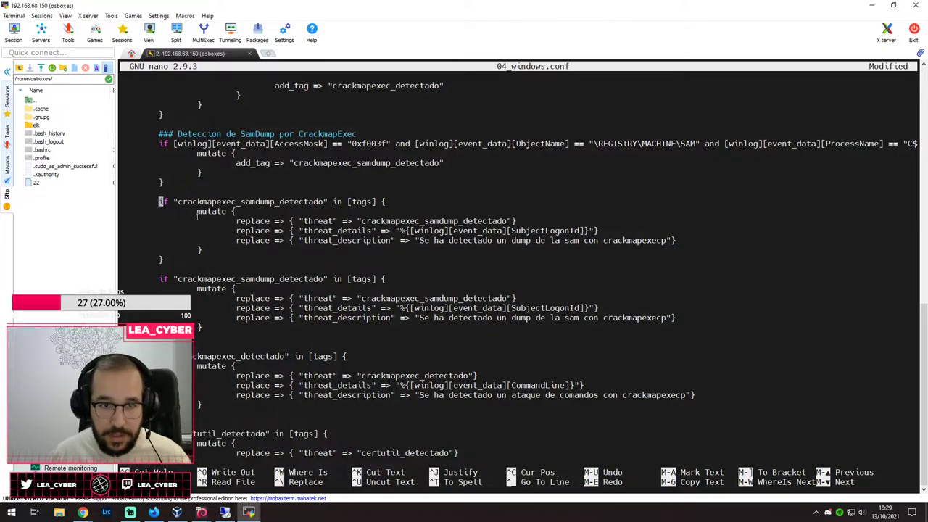
- Inspect the threat, threat_details and threat_description fields in the copied mutate section
left_click_drag(198, 211, 198, 251)
left_click(229, 256)
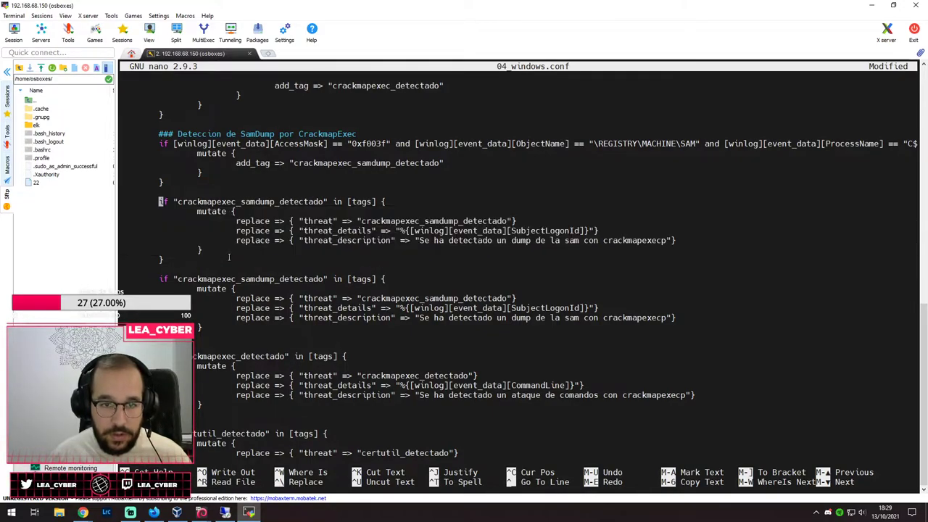
double_click(314, 221)
left_click_drag(303, 231, 371, 230)
left_click_drag(303, 240, 509, 221)
left_click(390, 245)
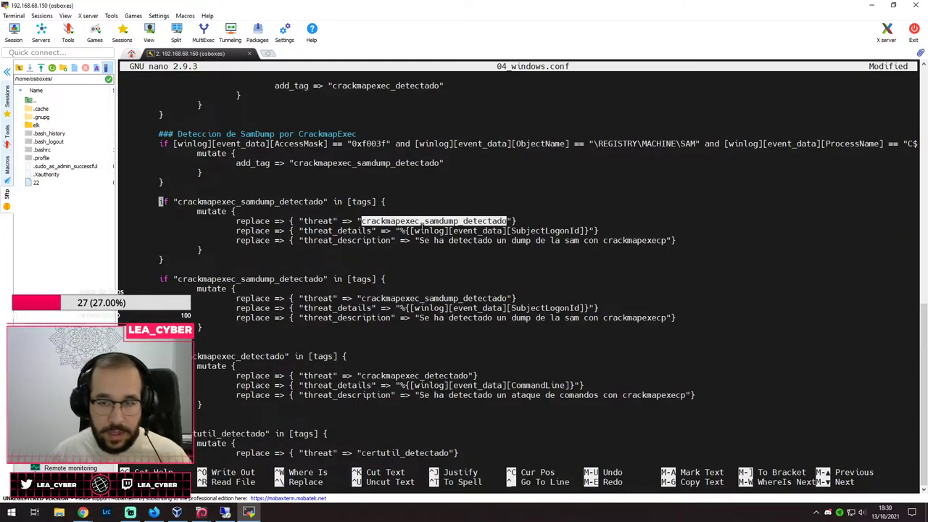
left_click(398, 237)
- Copy the passthehash_detectado tag name and put it in the new block's if condition
scroll(398, 238, "up", 13)
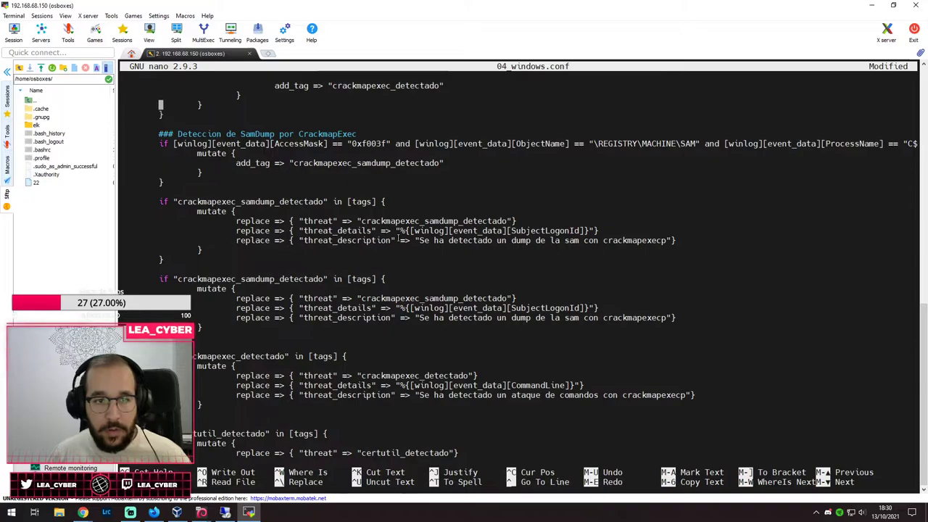
scroll(398, 238, "up", 10)
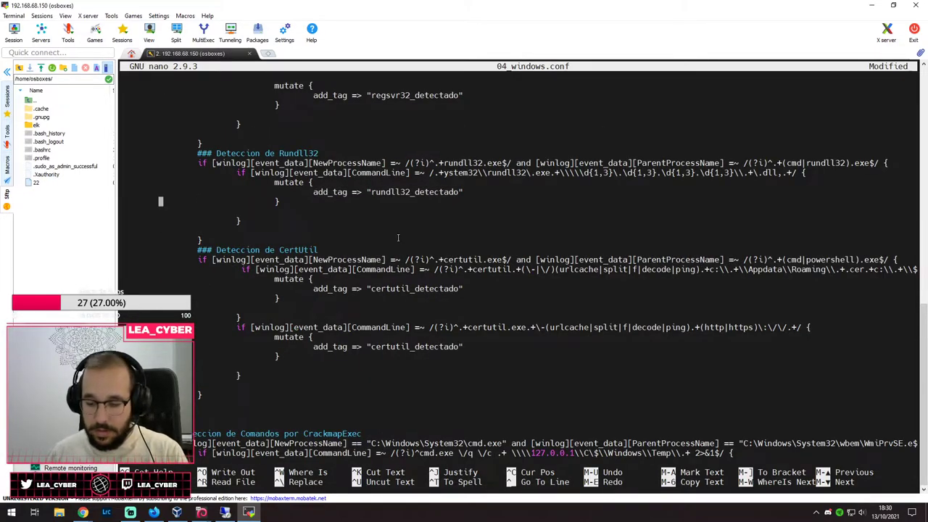
scroll(444, 229, "up", 3)
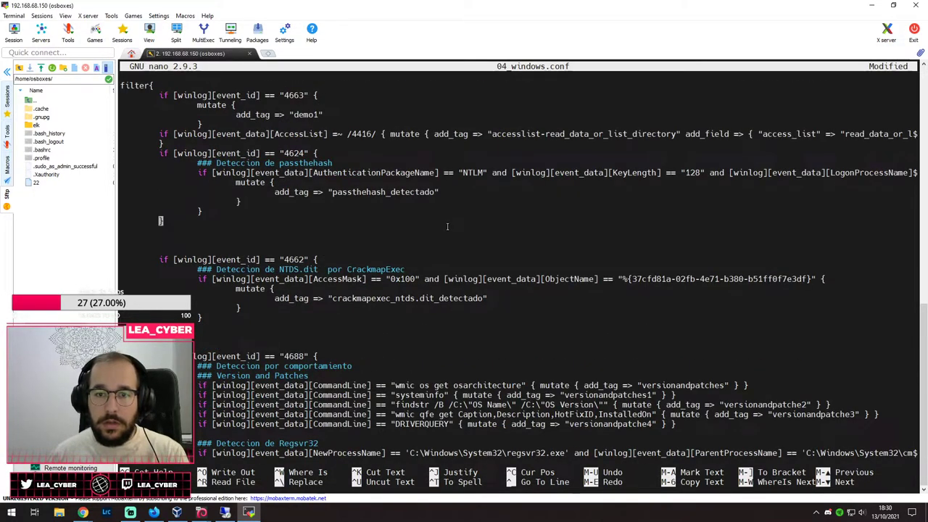
left_click_drag(332, 192, 434, 192)
key("super+c")
scroll(434, 203, "down", 10)
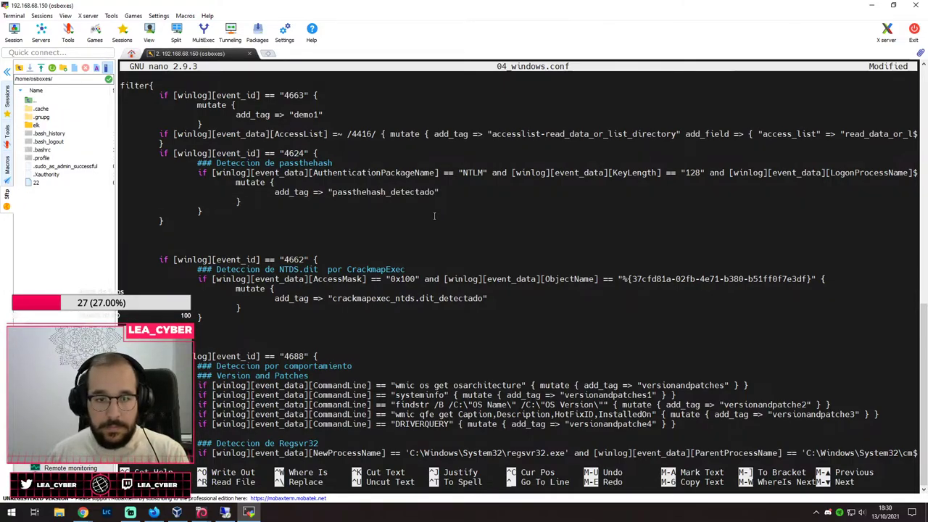
scroll(435, 215, "down", 20)
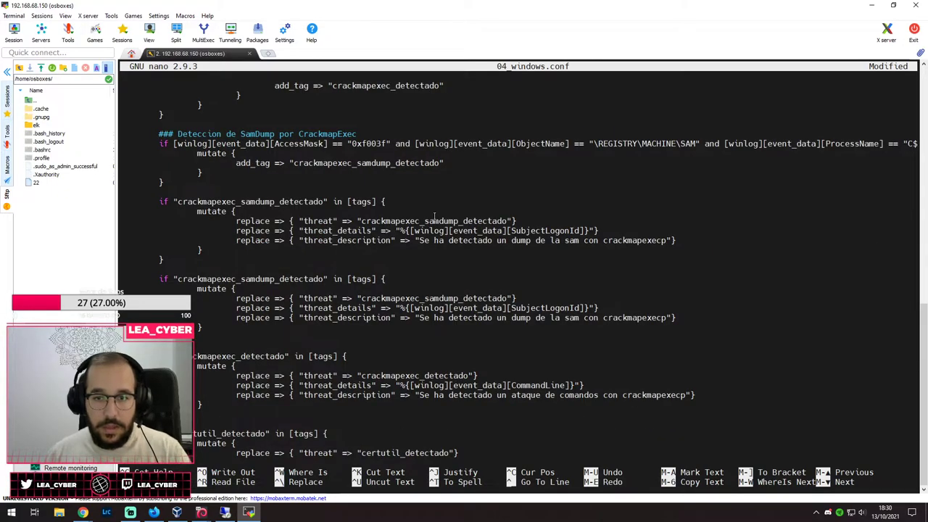
key("Up")
key("Up")
key("Up")
key("Up")
key("Up")
key("Up")
key("Up")
key("Up")
key("Down")
key("Right")
key("Right")
key("Right")
key("Right")
key("Right")
key("Right")
key("Right")
key("Right")
key("Right")
key("Right")
key("Right")
key("Right")
key("Right")
key("Right")
key("Right")
key("Right")
key("Right")
key("Right")
key("Right")
key("Right")
key("Right")
key("Right")
key("Right")
key("Right")
key("Right")
key("Right")
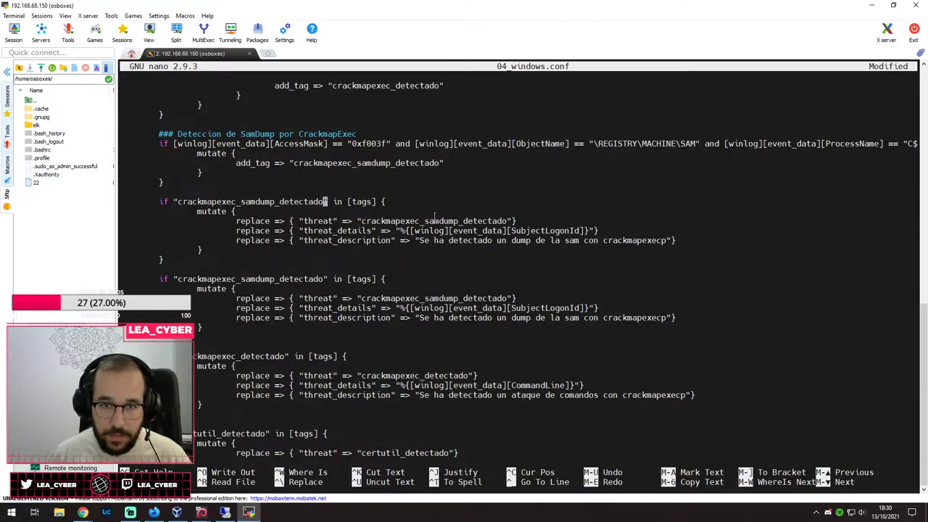
key("BackSpace")
key("BackSpace")
key("BackSpace")
key("BackSpace")
key("BackSpace")
key("BackSpace")
key("BackSpace")
key("BackSpace")
key("BackSpace")
key("BackSpace")
key("BackSpace")
key("BackSpace")
key("BackSpace")
key("BackSpace")
key("BackSpace")
key("BackSpace")
key("BackSpace")
key("BackSpace")
key("BackSpace")
key("BackSpace")
key("BackSpace")
key("BackSpace")
key("BackSpace")
key("BackSpace")
key("BackSpace")
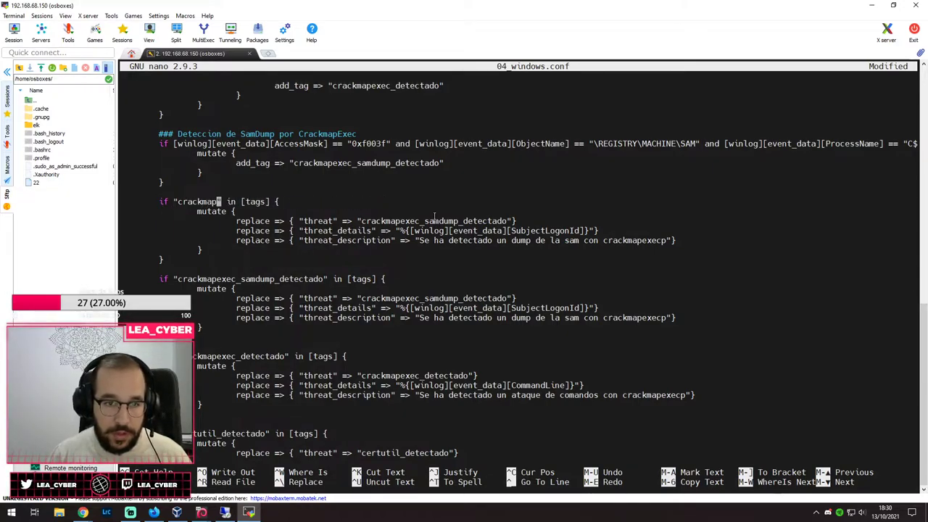
right_click(434, 216)
- Replace the old crackmapexec threat value with passthehash_detectado
key("Down")
key("Down")
key("Right")
key("Right")
key("Right")
key("Right")
key("Right")
key("Right")
key("Right")
key("Right")
key("Right")
key("Right")
key("Right")
key("Right")
key("Right")
key("Right")
key("Right")
key("Right")
key("Right")
key("Right")
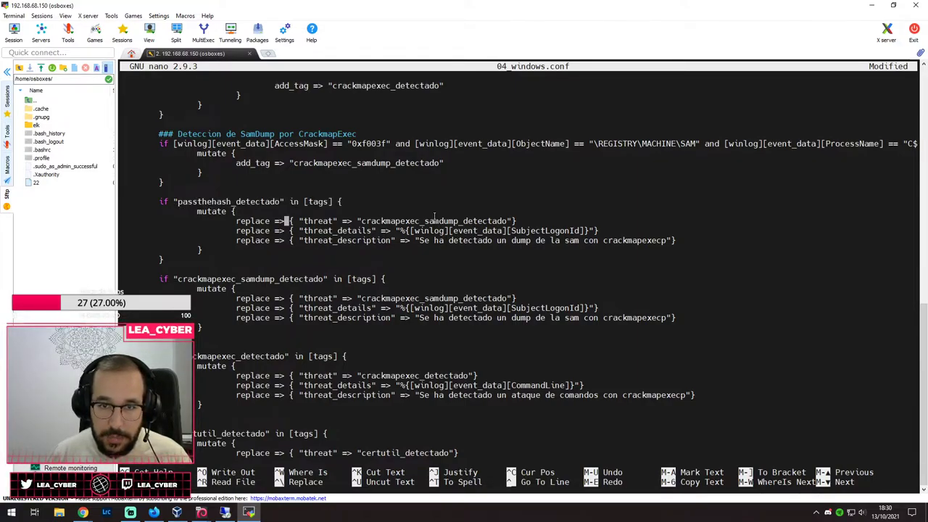
key("Left")
key("Delete")
key("Delete")
key("Delete")
key("Delete")
key("Delete")
key("Delete")
key("Delete")
key("Delete")
key("Delete")
key("Delete")
key("Delete")
key("Delete")
key("Delete")
key("Delete")
key("Delete")
key("Delete")
key("Delete")
key("Delete")
key("Delete")
key("Delete")
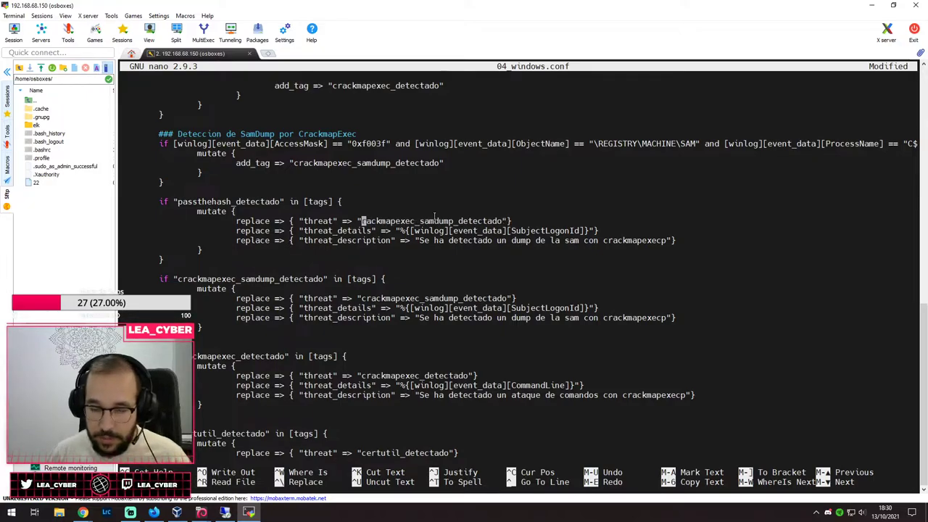
key("Delete")
key("Delete")
key("Delete")
key("Delete")
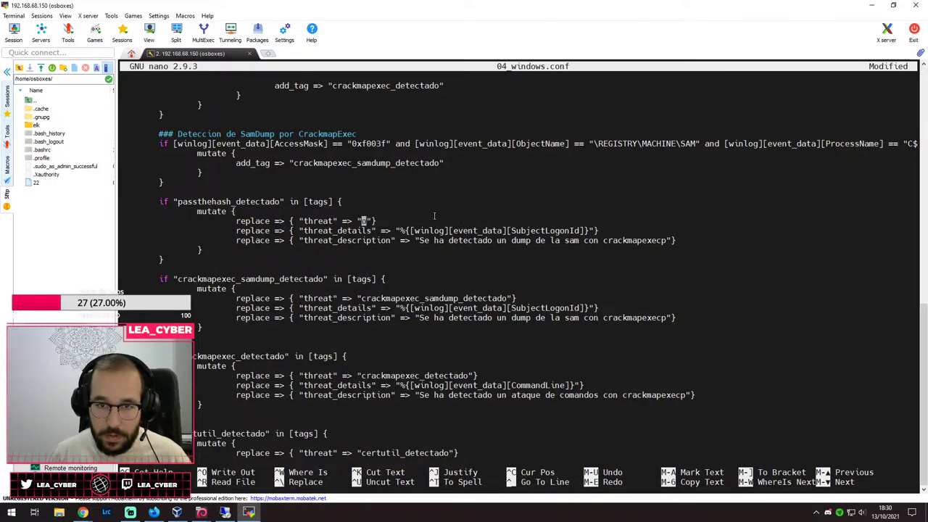
right_click(434, 215)
- Change SubjectLogonId to TargetLogonId and reword the description from samdump to passthehash
key("Down")
key("Right")
key("Right")
key("Right")
key("Right")
key("Right")
key("Right")
key("Right")
key("Right")
key("Right")
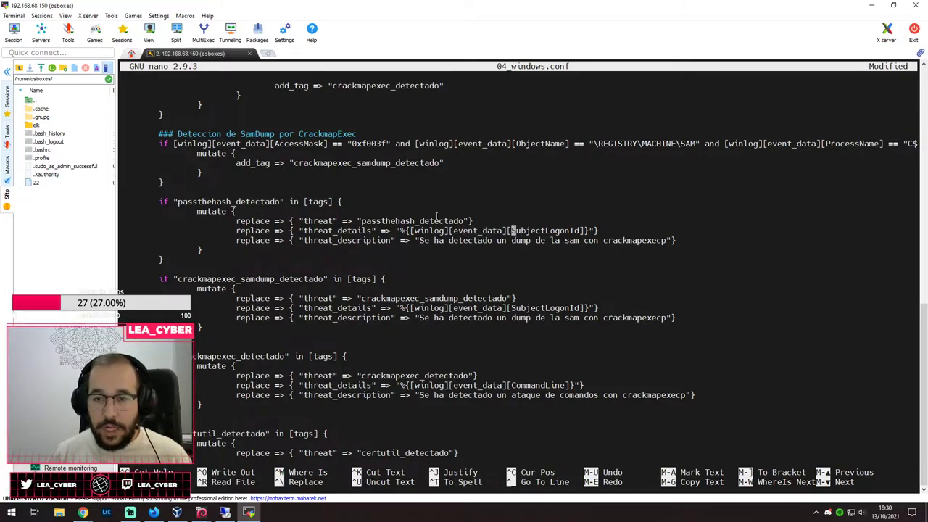
key("Delete")
key("Delete")
key("Delete")
key("Delete")
key("Delete")
key("Delete")
key("Delete")
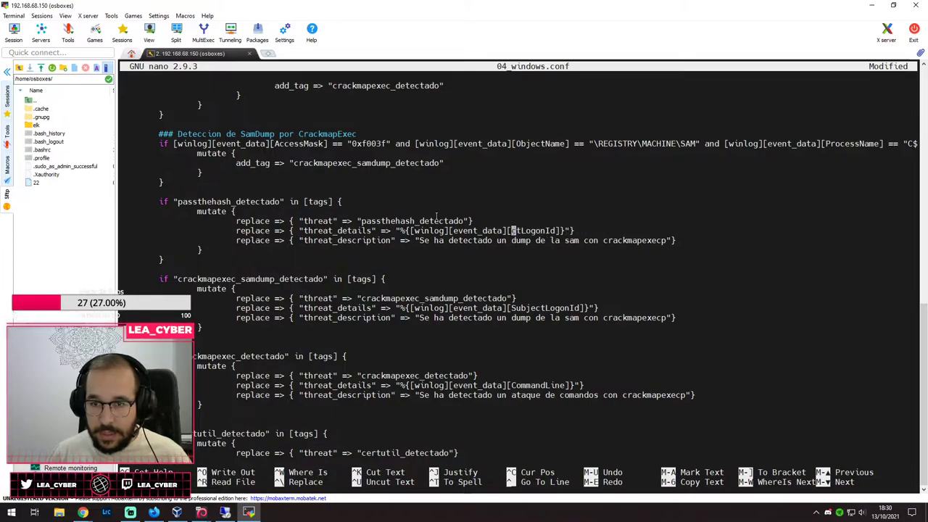
type("Target")
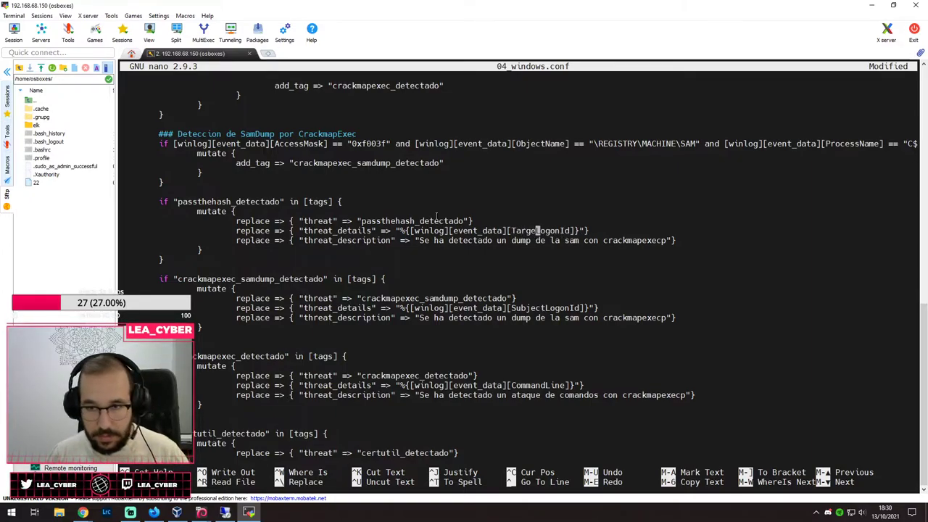
key("Down")
key("Left")
key("Left")
key("Left")
key("Left")
key("Delete")
key("Delete")
key("Delete")
key("Delete")
key("Delete")
key("Delete")
key("Delete")
key("Delete")
key("Delete")
key("Delete")
key("Delete")
key("Delete")
key("Delete")
key("Delete")
key("Delete")
key("Delete")
key("Delete")
key("Delete")
key("Delete")
key("Delete")
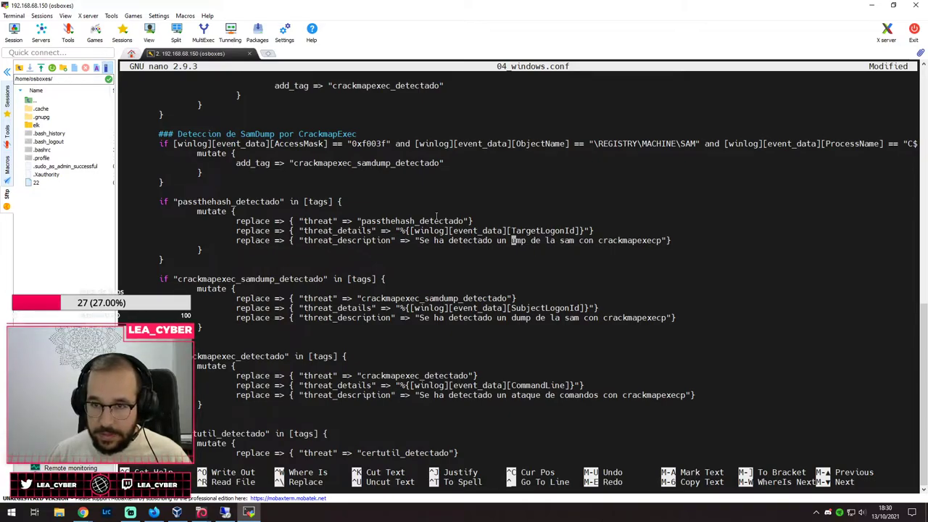
key("Delete")
key("Delete")
key("Delete")
type("passt")
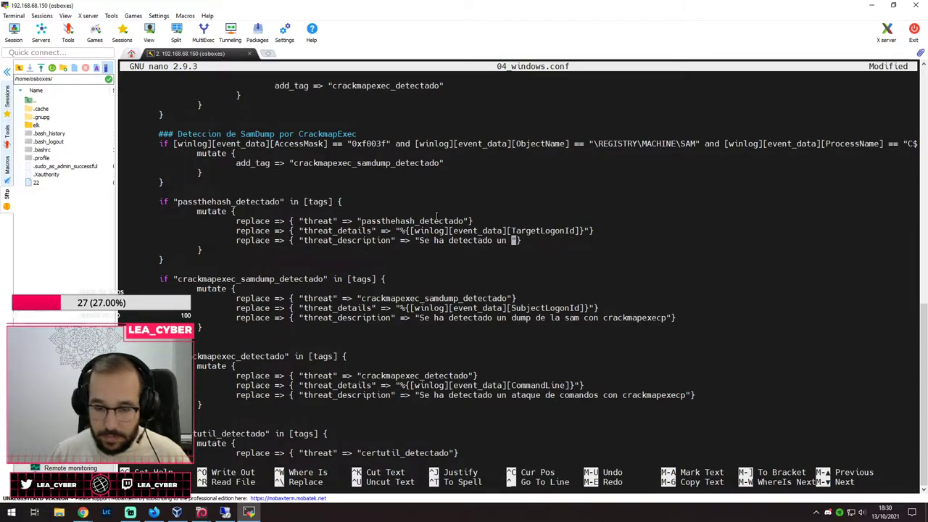
type("hehash")
- Save 04_windows.conf and review the new threat, TargetLogonId details and description lines
key("ctrl+o")
key("Return")
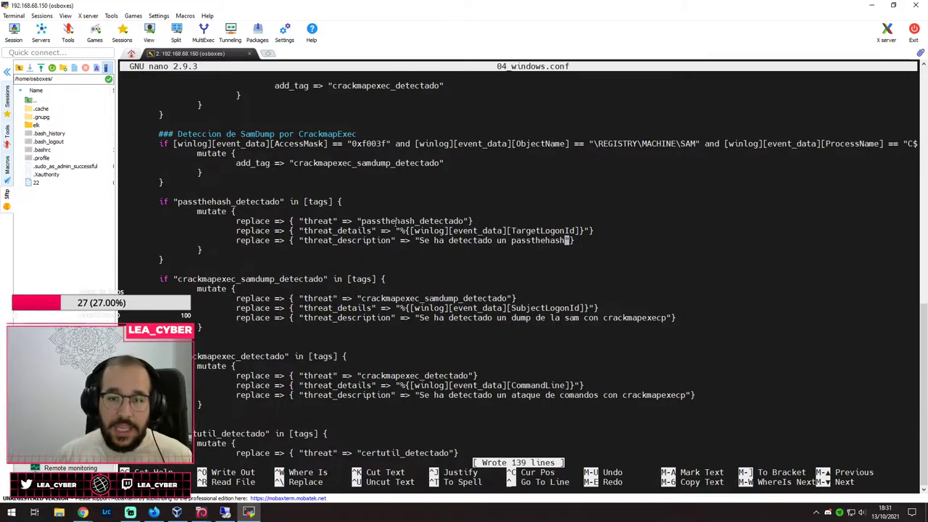
left_click_drag(305, 221, 572, 240)
left_click(438, 240)
left_click_drag(419, 240, 570, 240)
left_click(357, 222)
left_click_drag(361, 221, 462, 221)
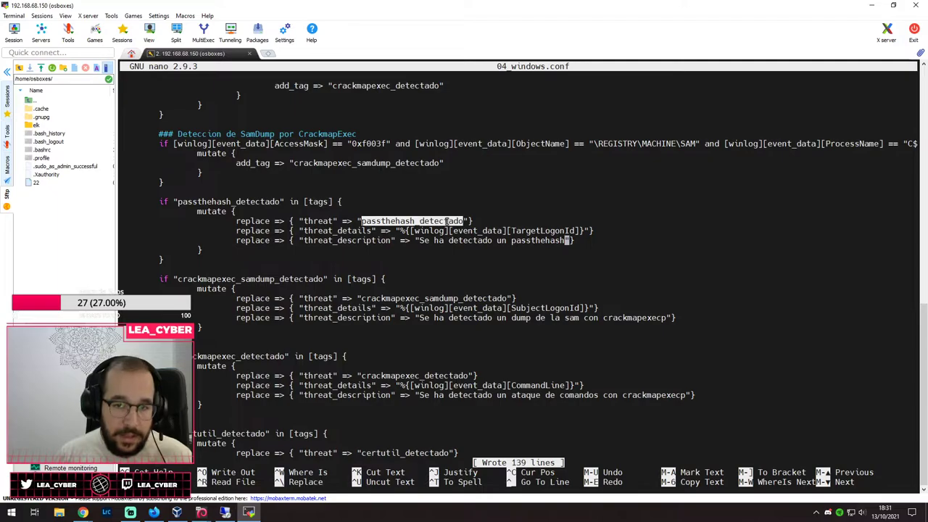
left_click(435, 224)
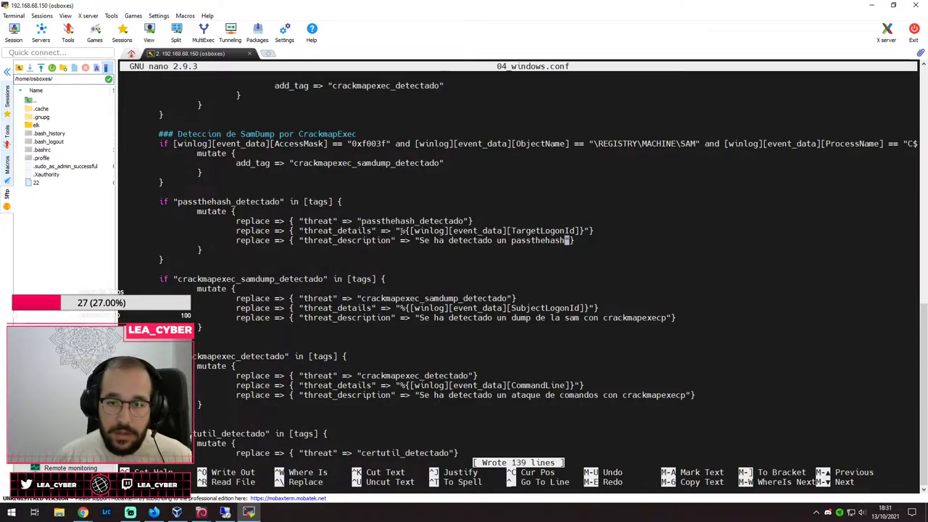
left_click_drag(400, 231, 582, 231)
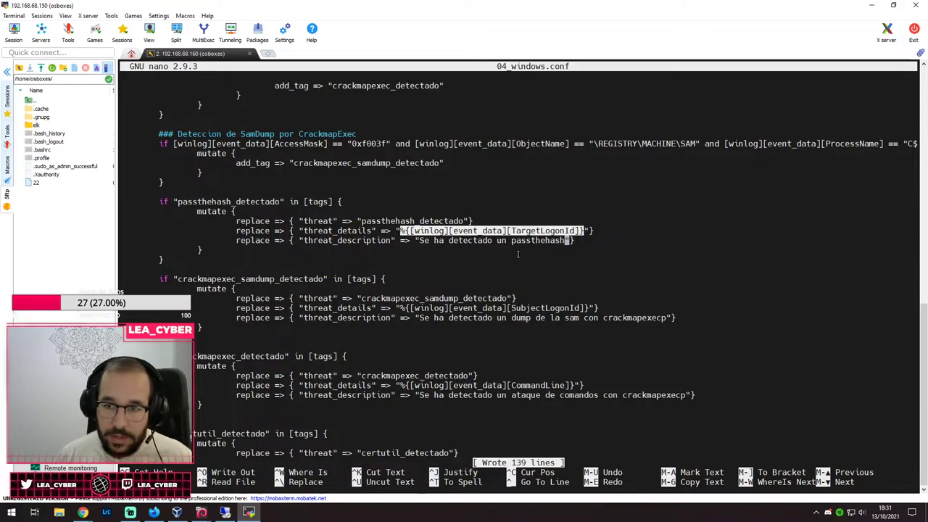
key("alt+Tab")
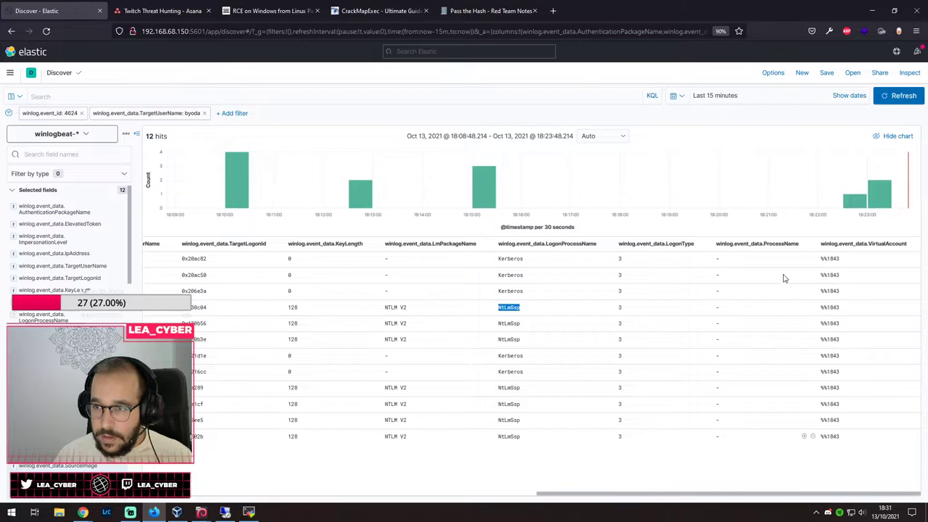
- Scroll the Discover table to reveal TargetUserName and TargetLogonId, checking the first logon id 0x20ac82
double_click(200, 258)
left_click_drag(588, 501, 429, 483)
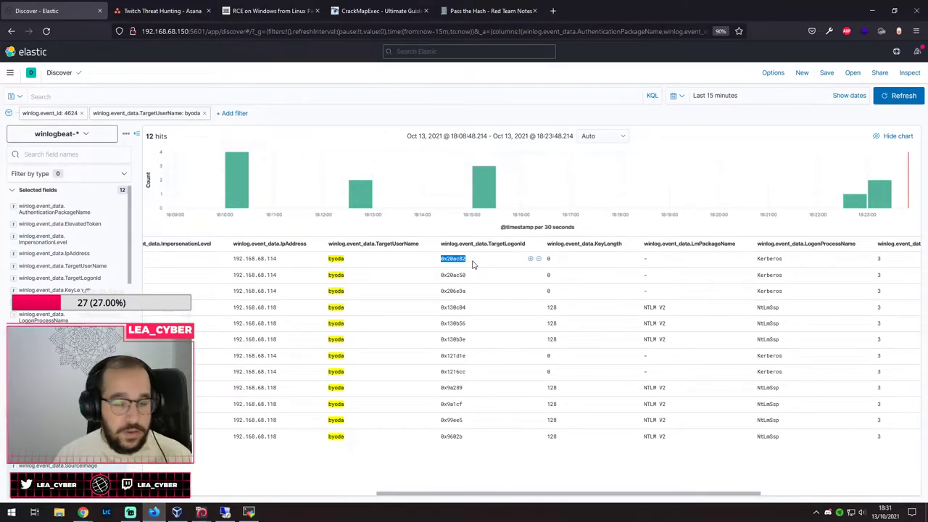
left_click(473, 264)
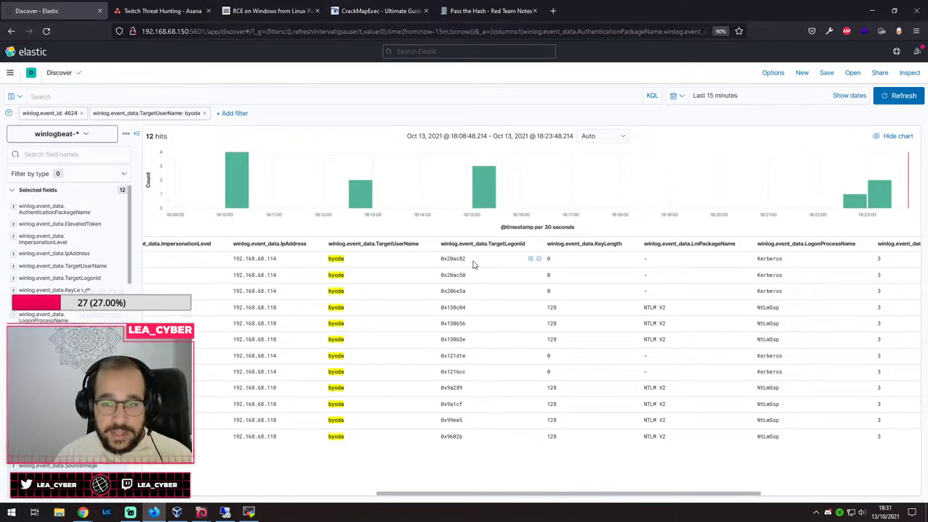
left_click_drag(473, 264, 449, 261)
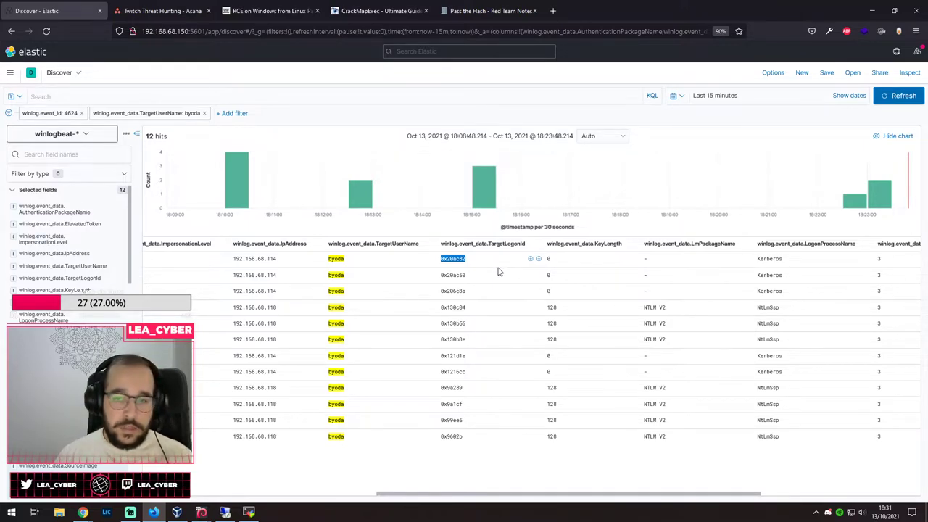
left_click(483, 260)
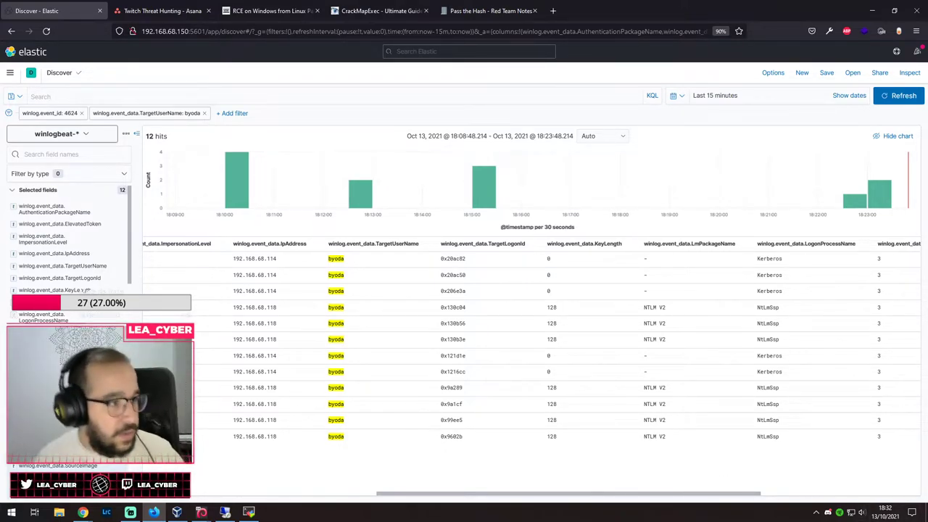
- Scroll the Discover results back to the Time column, then return to nano in MobaXterm
key("alt+Tab")
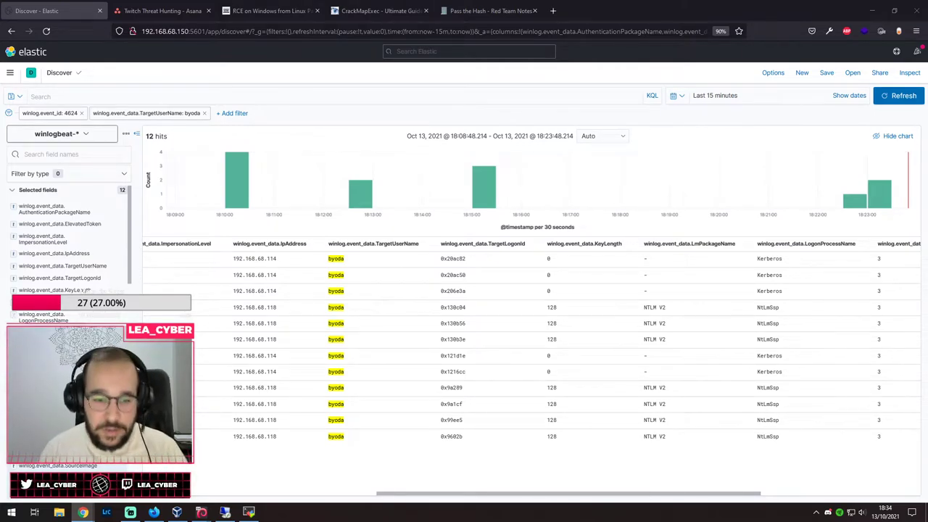
left_click_drag(441, 494, 203, 489)
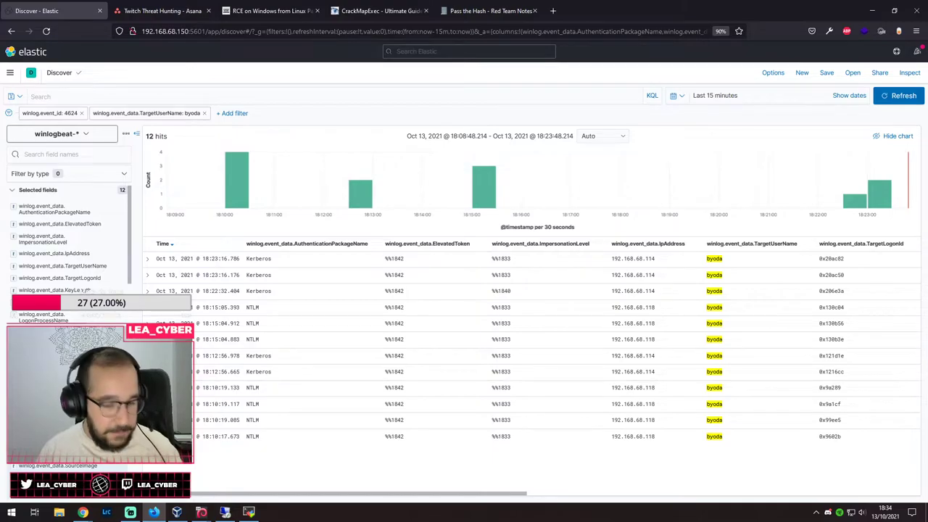
left_click(249, 513)
left_click(353, 406)
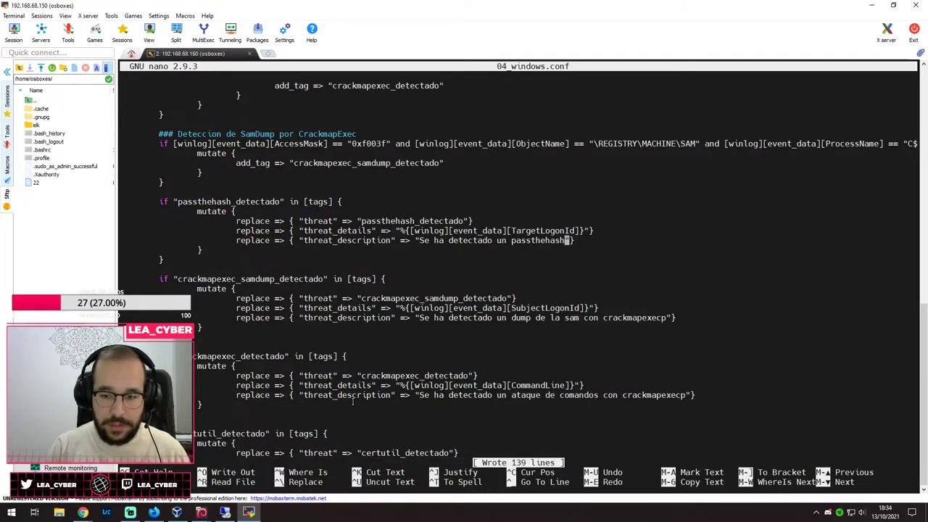
- Delete the stray space after NtLmSsp in the KeyLength condition and save the file
scroll(353, 406, "up", 10)
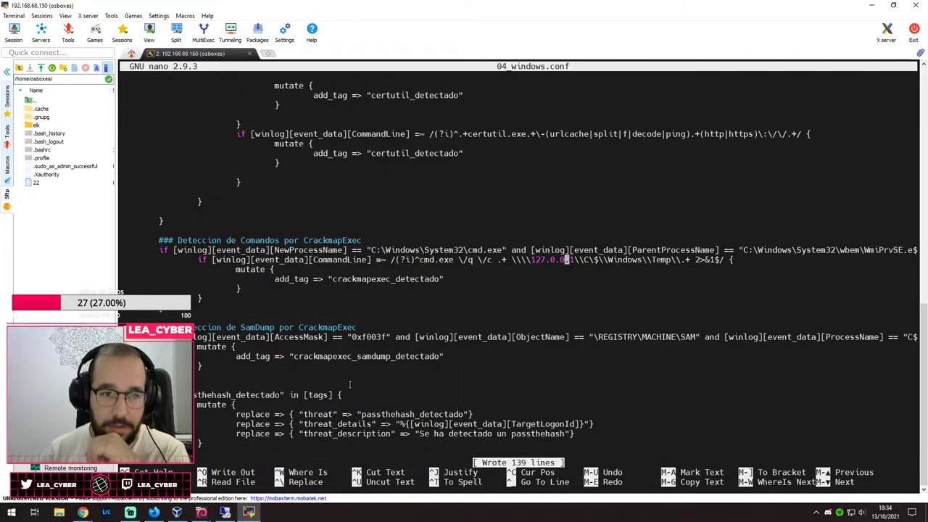
scroll(356, 389, "up", 15)
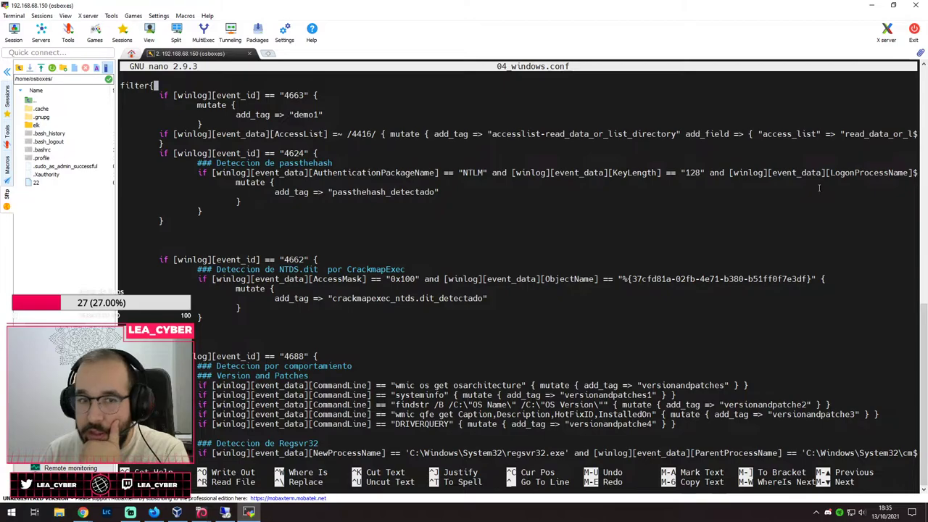
key("Down")
key("Down")
key("Down")
key("Down")
key("Down")
key("Down")
key("Down")
key("Down")
key("Down")
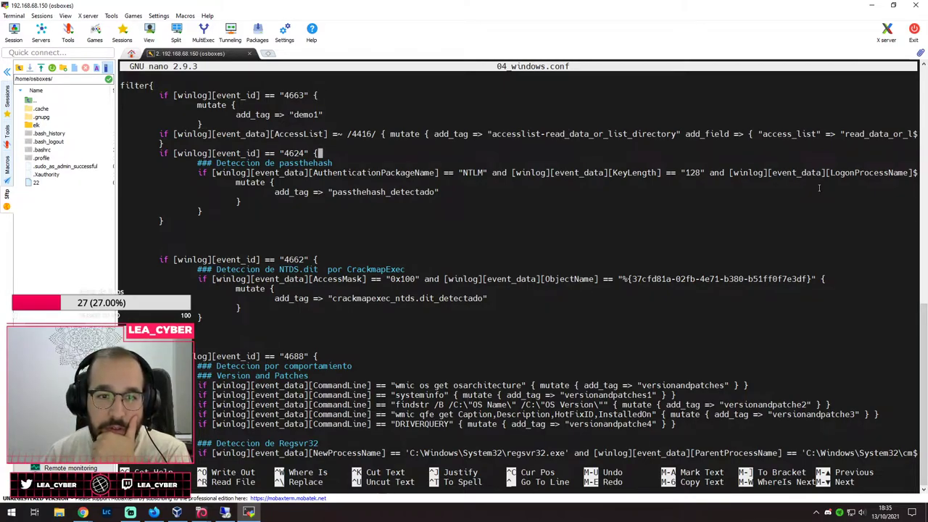
key("Right")
key("Right")
key("Right")
key("Right")
key("Right")
key("Right")
key("Right")
key("Right")
key("Right")
key("Right")
key("Right")
key("Right")
key("Right")
key("Right")
key("Right")
key("Right")
key("Right")
key("Right")
key("Right")
key("Right")
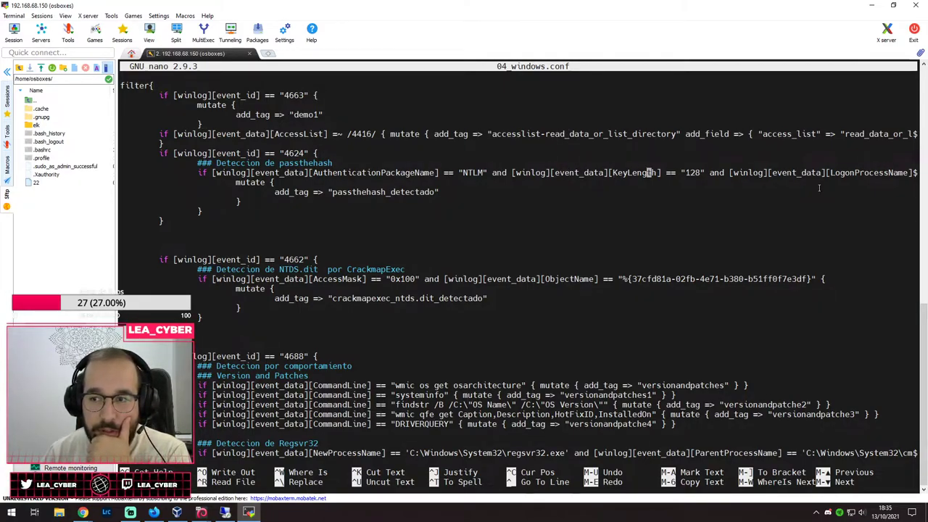
key("Right")
key("Right")
key("Right")
key("Right")
key("Right")
key("Right")
key("Right")
key("Right")
key("Right")
key("Right")
key("Right")
key("Right")
key("Right")
key("Right")
key("Right")
key("Right")
key("Right")
key("Right")
key("Right")
key("Right")
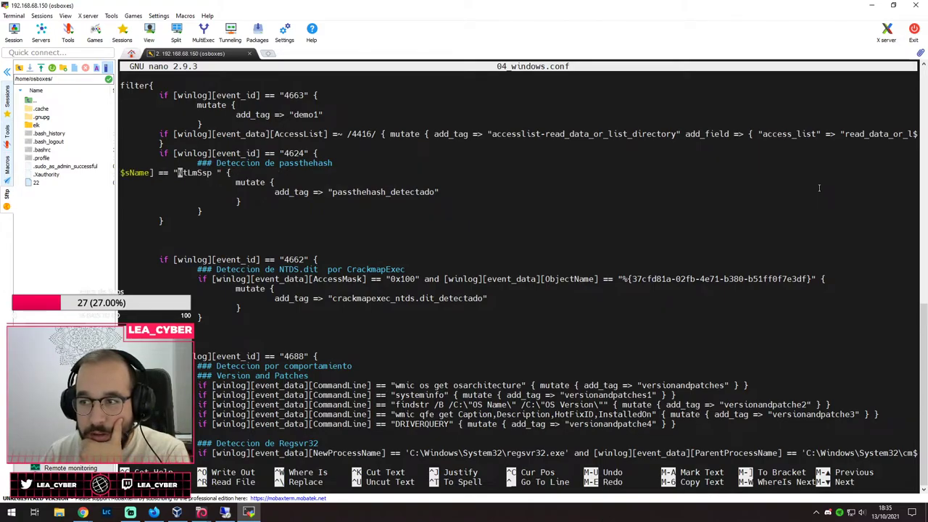
key("Right")
key("Right")
key("Right")
key("Right")
key("Right")
key("Right")
key("Right")
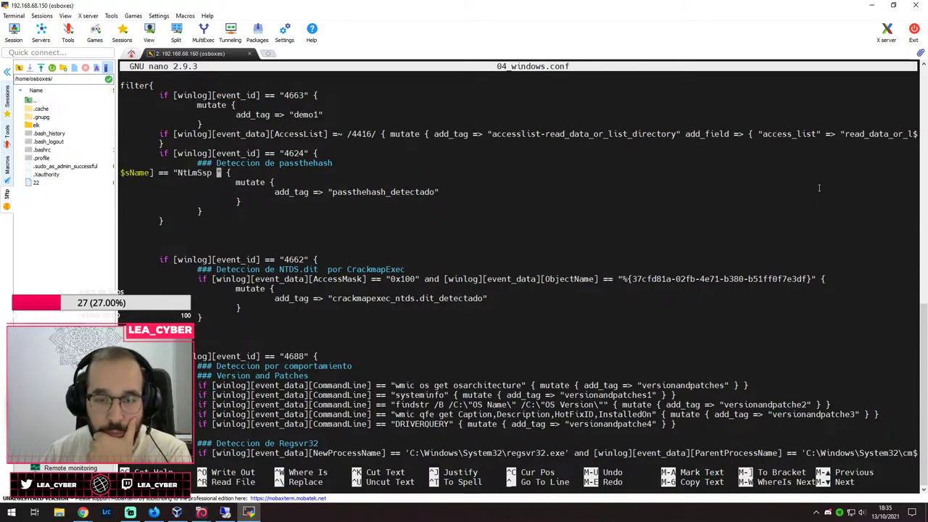
key("Delete")
key("ctrl+o")
key("Return")
- Review the passthehash block, save 04_windows.conf again and exit nano
key("Down")
key("Down")
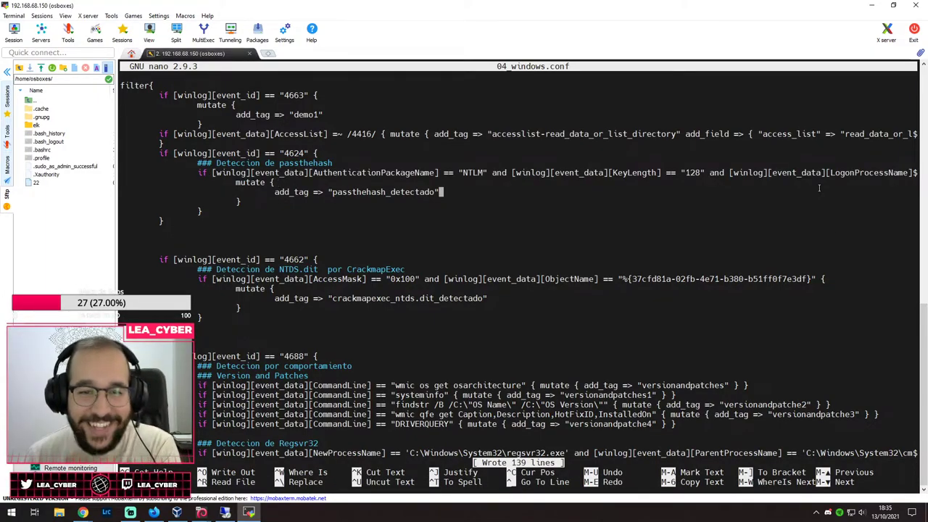
key("Down")
key("Down")
key("Down")
key("Down")
key("Down")
key("Down")
key("Down")
key("Down")
key("Down")
key("Down")
key("Down")
key("Down")
key("Down")
key("Down")
key("Down")
key("Down")
key("Down")
key("Down")
key("Down")
key("Down")
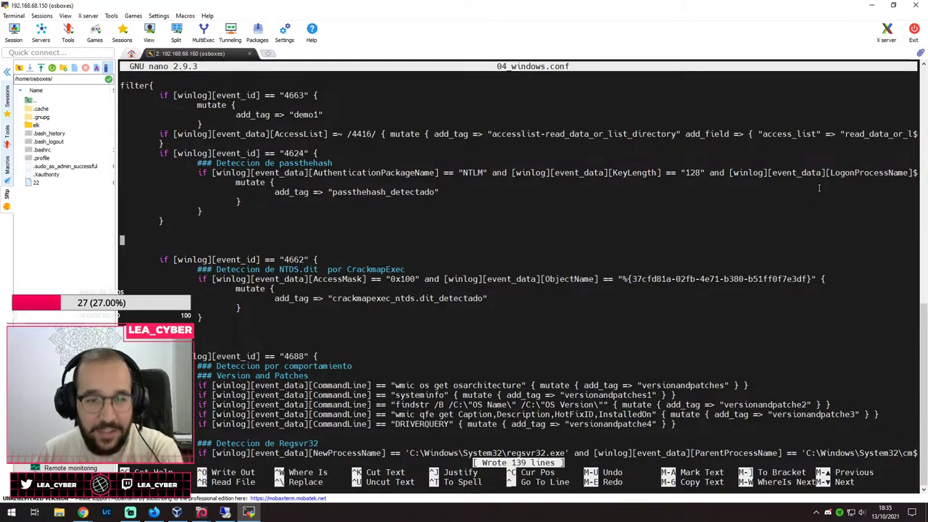
key("Down")
key("Down")
key("Down")
key("Down")
key("Down")
key("Down")
key("Down")
key("Down")
key("Down")
key("Down")
key("Down")
key("Down")
key("Down")
key("Down")
key("Down")
key("Down")
key("Down")
key("Down")
key("Down")
key("Down")
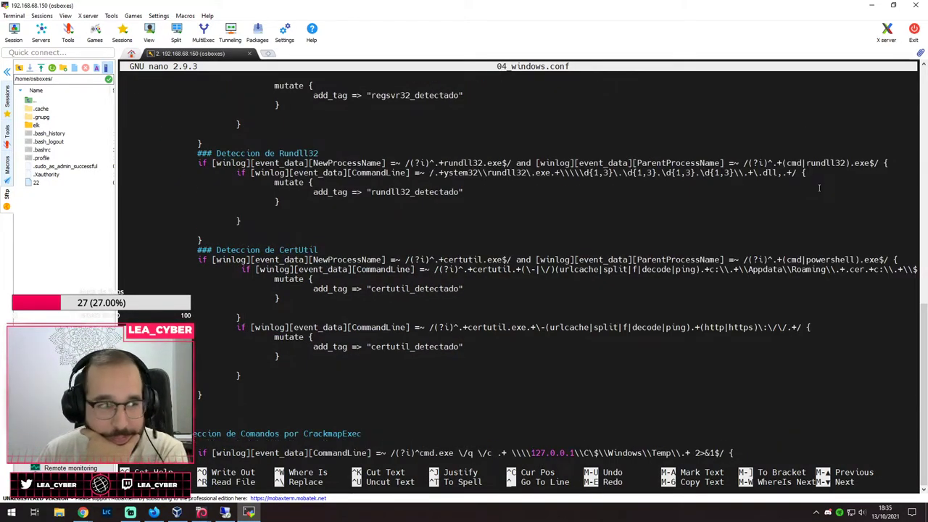
key("Down")
key("Down")
key("Down")
key("Down")
key("Down")
key("Down")
key("Down")
key("Down")
key("Down")
key("Down")
key("Down")
key("Down")
key("Down")
key("Down")
key("Down")
key("Down")
key("Down")
key("Down")
key("Down")
key("Down")
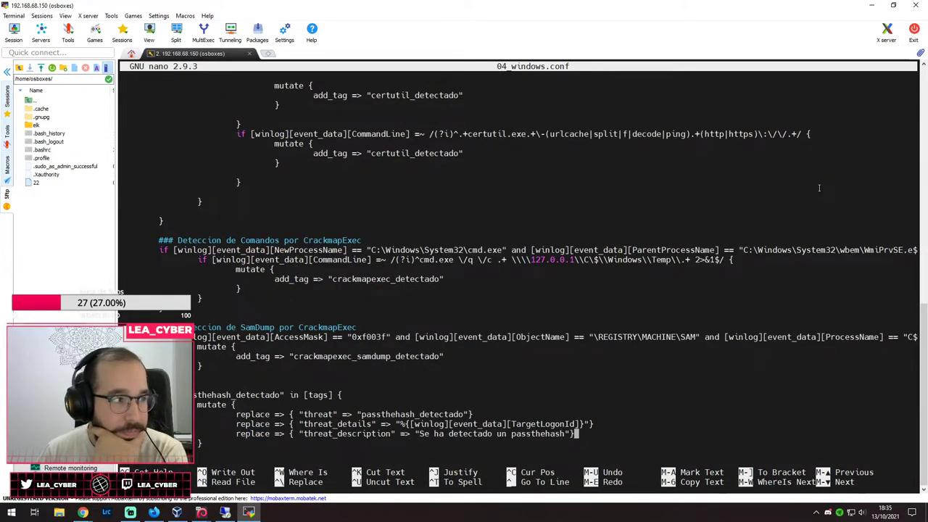
key("Up")
key("Up")
key("Up")
key("Up")
key("Up")
key("Up")
key("Up")
key("Up")
key("Up")
key("Up")
key("Up")
key("Up")
key("Up")
key("Up")
key("Up")
key("Up")
key("Up")
key("Up")
key("Up")
key("Up")
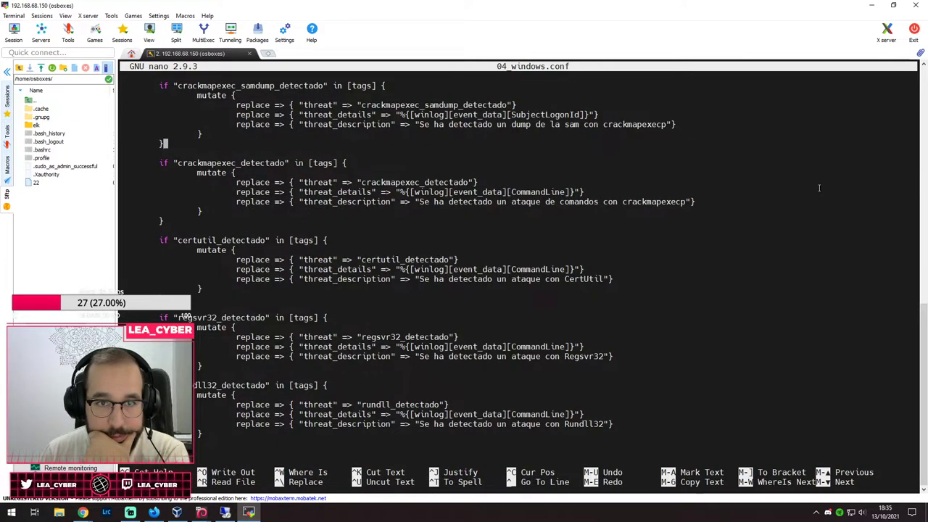
key("Up")
key("Up")
key("Up")
key("Up")
key("Up")
key("Up")
key("Up")
key("Up")
key("Up")
key("Up")
key("Up")
key("Up")
key("Up")
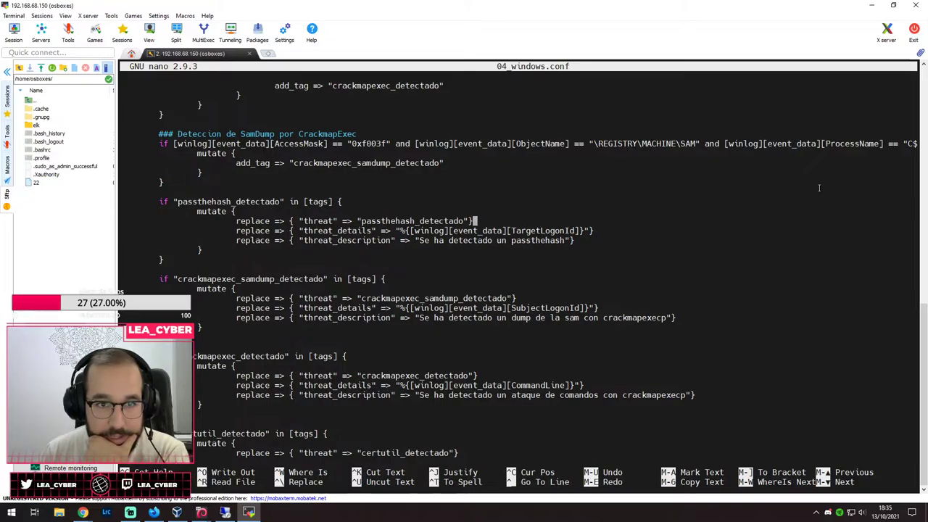
key("Down")
key("Down")
key("Down")
key("Down")
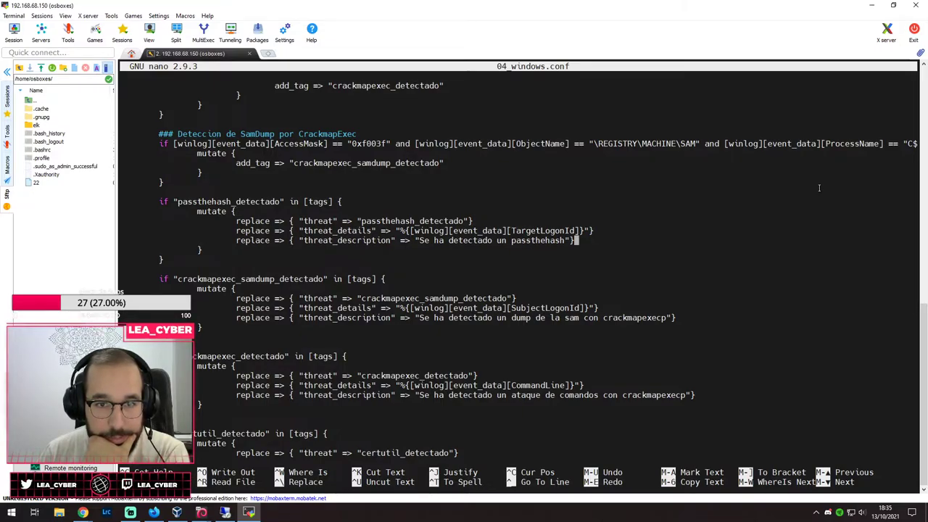
key("Down")
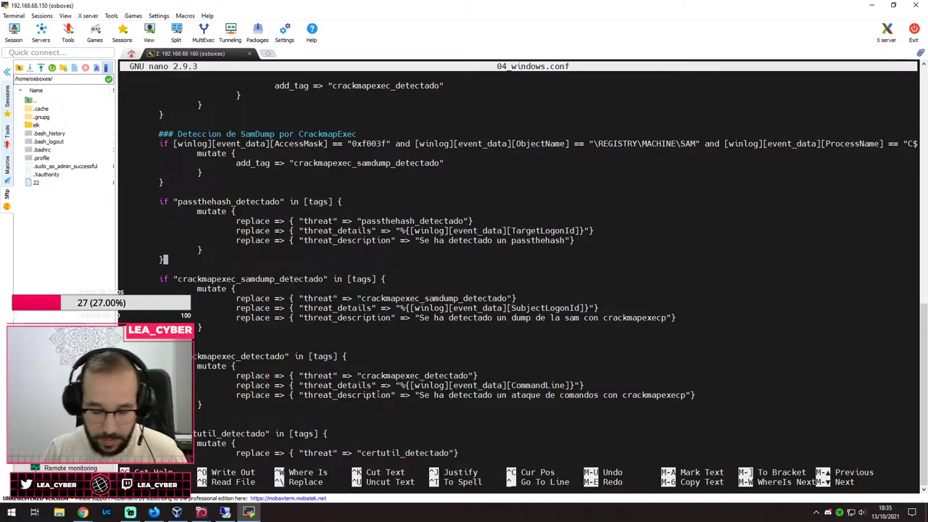
key("ctrl+o")
key("Return")
key("ctrl+x")
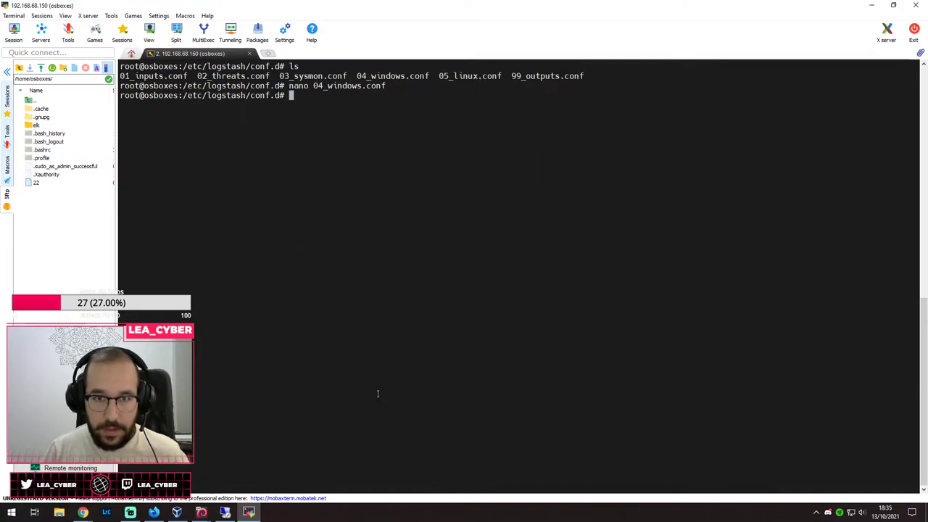
- Google 'slack login' in a new tab and drag that results tab out into its own window
left_click(154, 512)
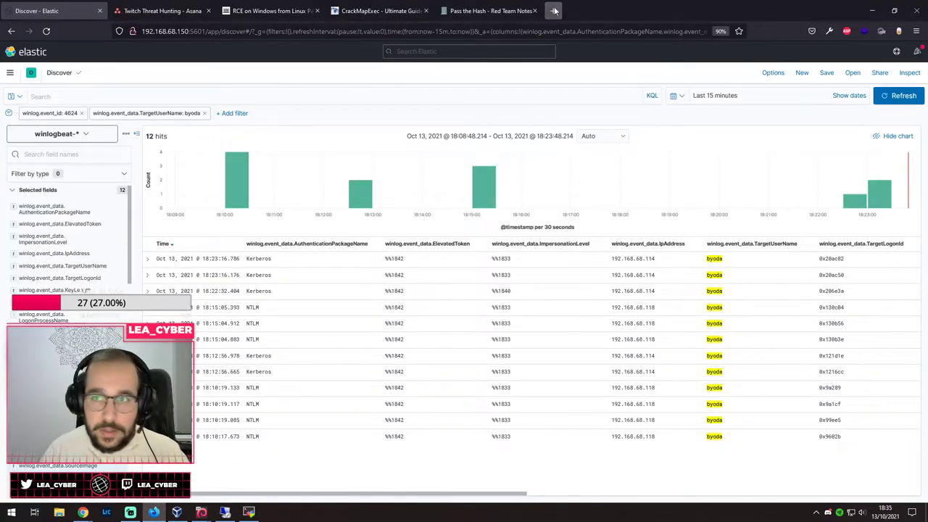
key("ctrl+t")
type("slack")
key("Return")
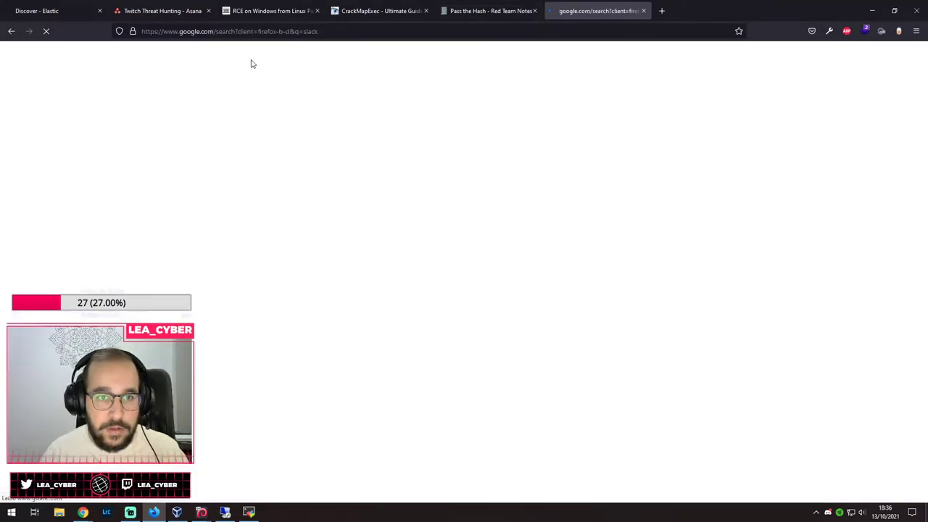
left_click(253, 69)
type("login")
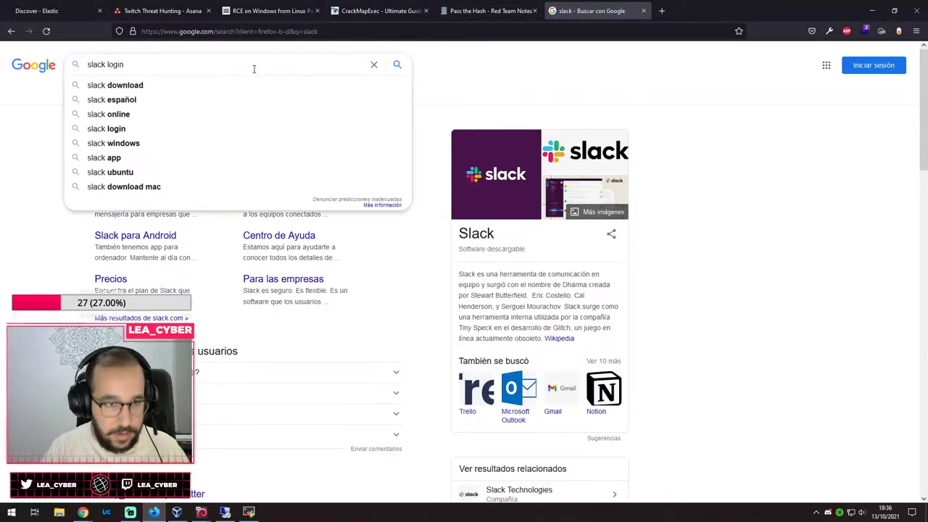
key("Return")
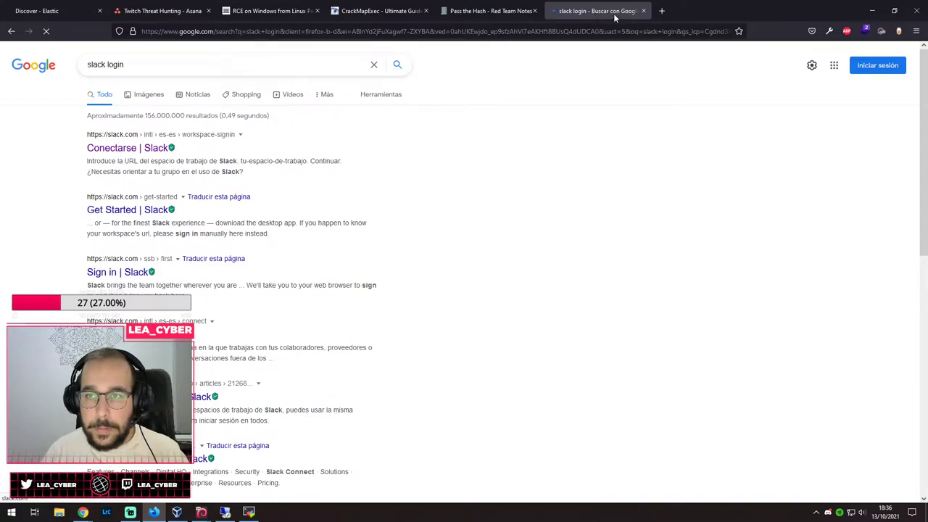
left_click_drag(598, 12, 594, 225)
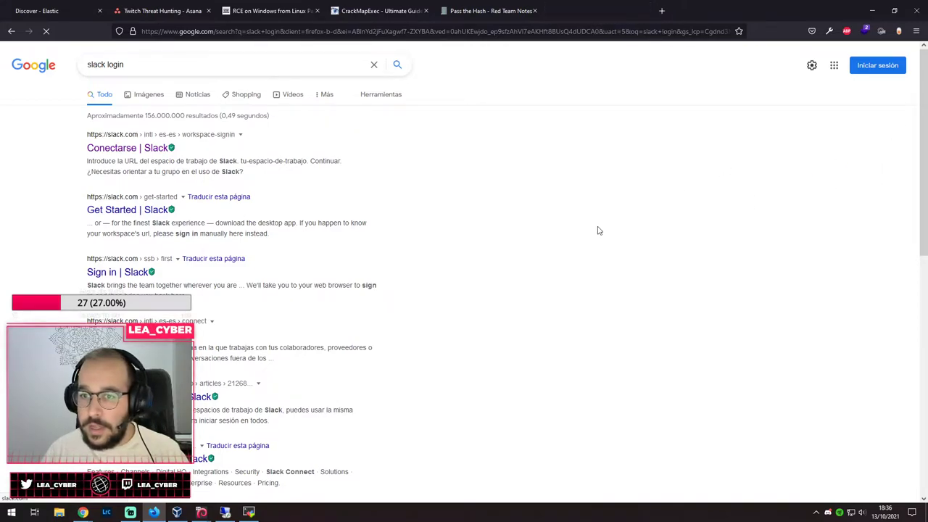
left_click_drag(153, 10, 0, 10)
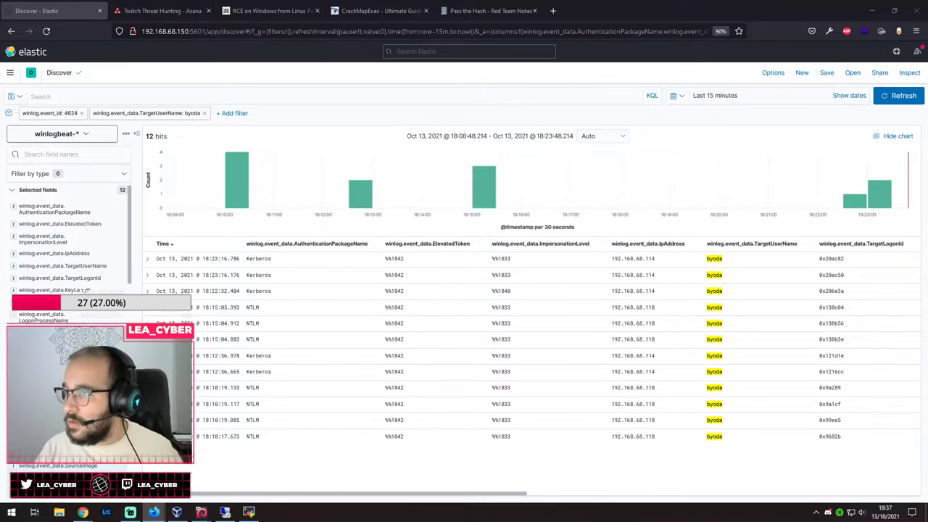
- Load the Slack web app in a new tab and enter #cybersecurity-threat-hunting in Threat Hunters
left_click(552, 12)
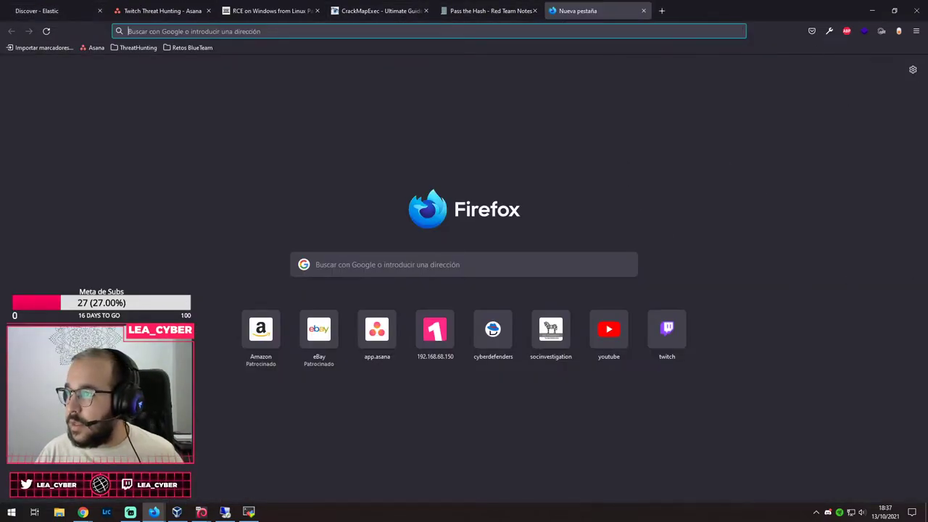
left_click(285, 31)
type("slack")
key("Return")
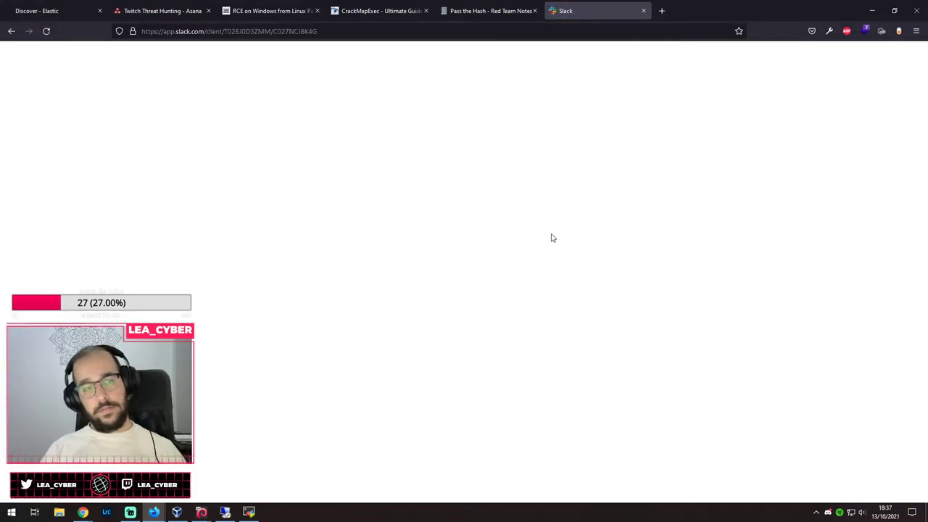
left_click(42, 38)
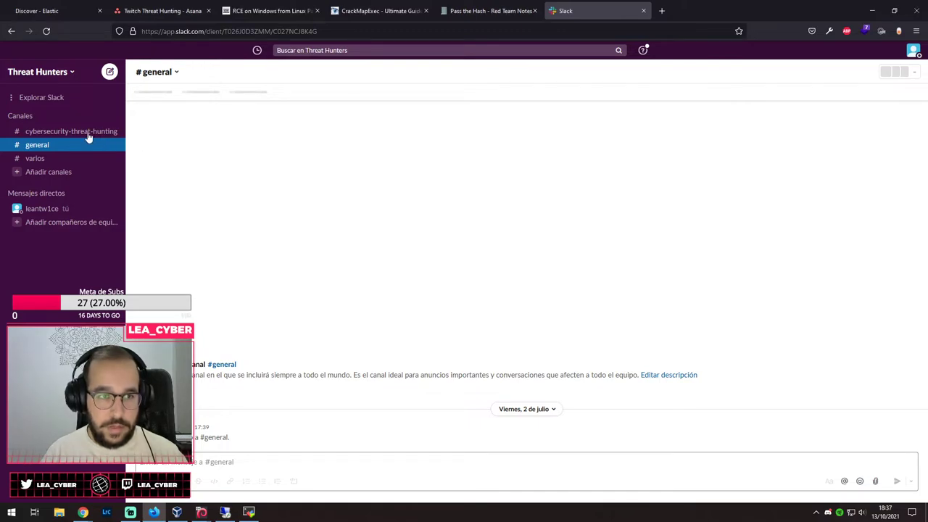
left_click(87, 135)
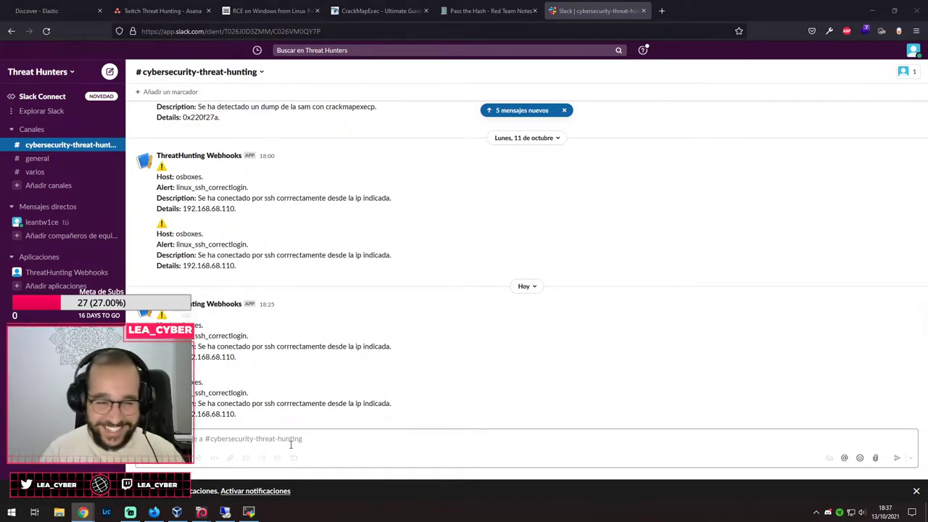
- Run 'service logstash restart' in the MobaXterm terminal
left_click(250, 511)
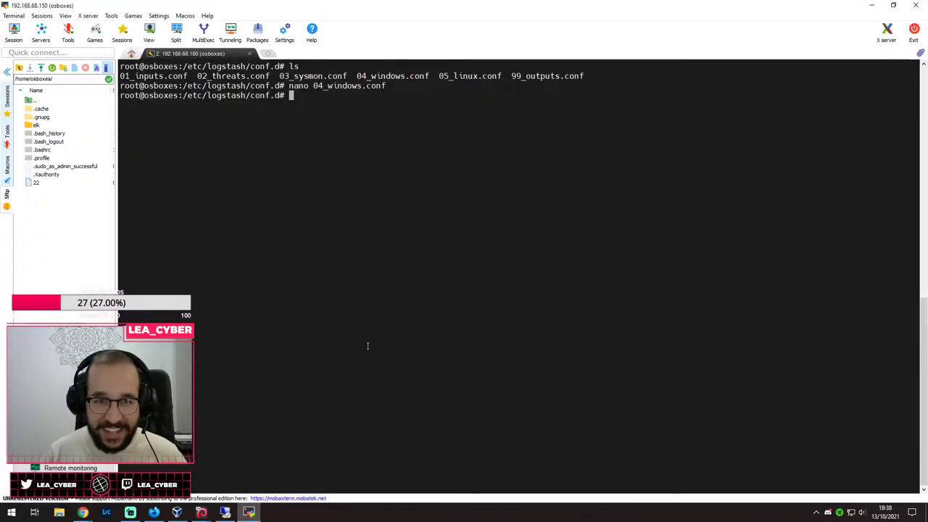
type("se")
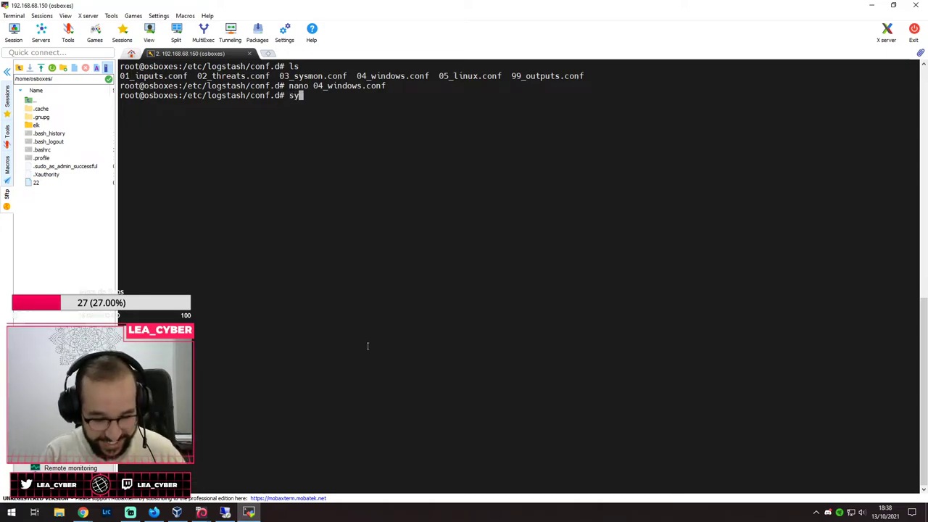
type("rvice")
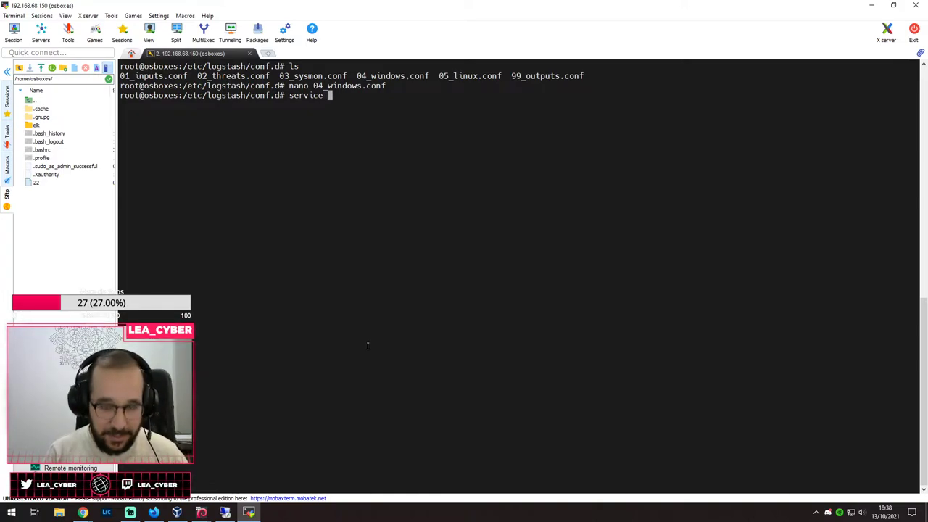
type(" logstash restart")
key("Return")
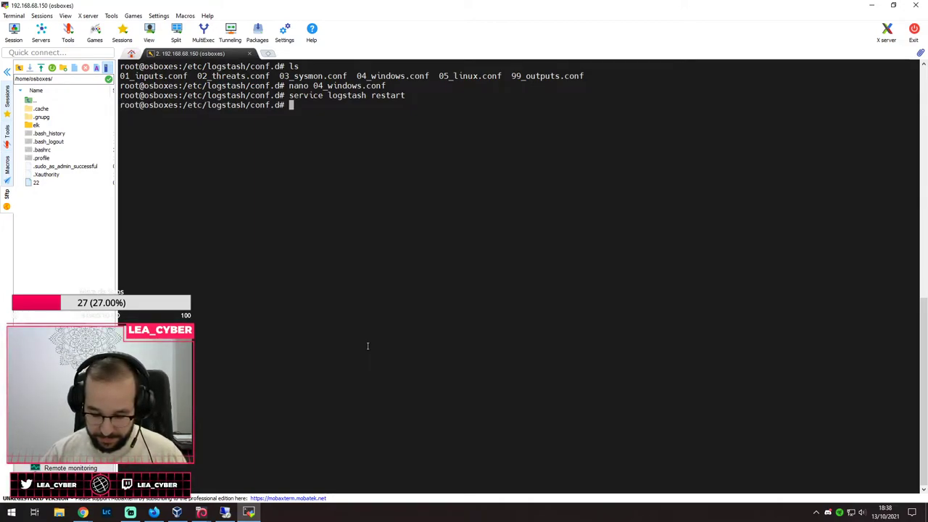
- Follow /var/log/logstash/logstash-plain.log live with tail -f
type("t")
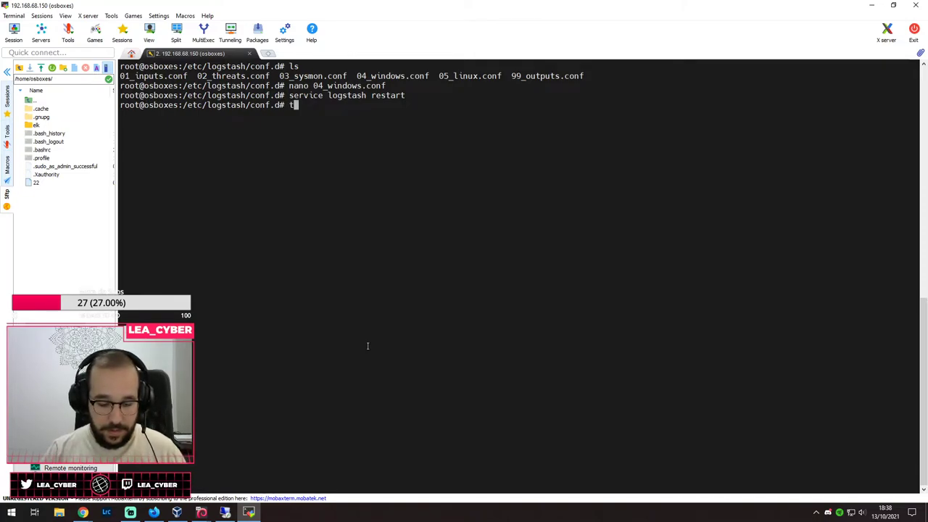
type("ail -f /var/log/log")
key("Tab")
key("Tab")
type("p")
key("Tab")
key("Return")
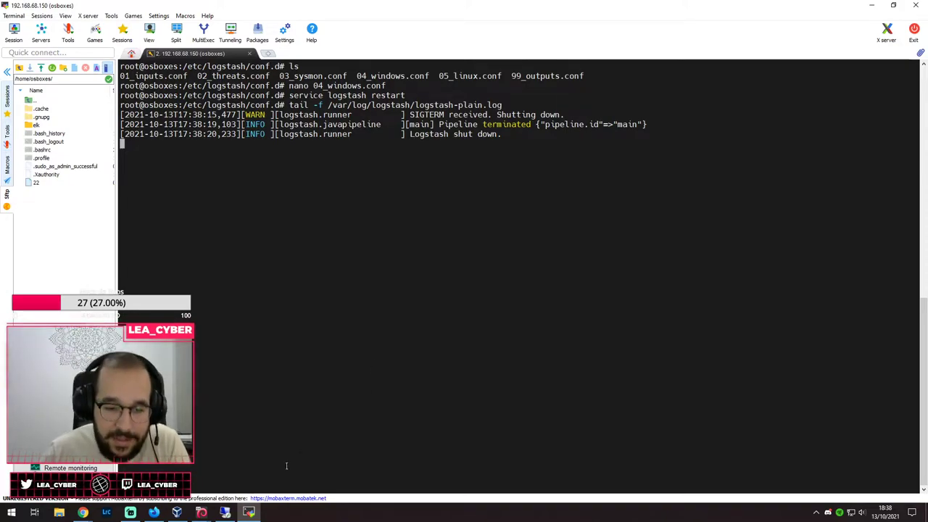
left_click(158, 514)
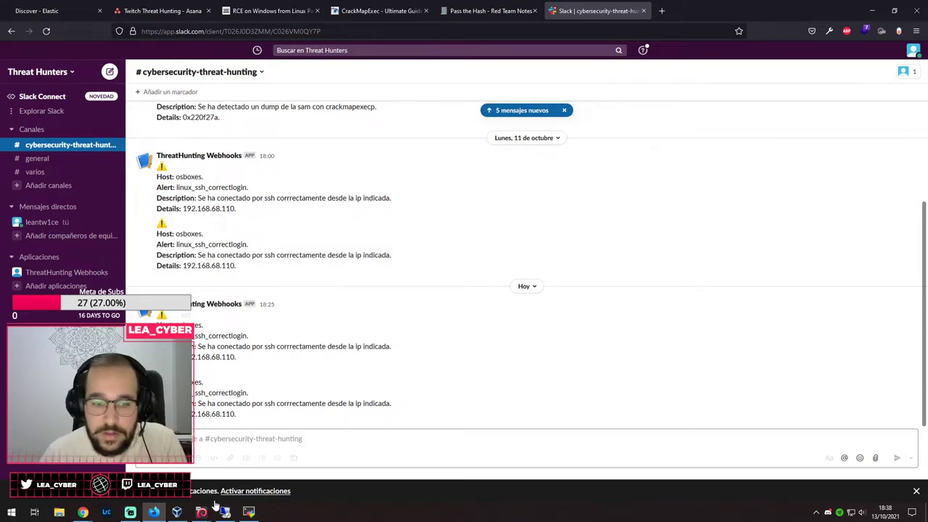
- Bring the Windows Server 2019 VM forward and unlock it with the administrator password
left_click(176, 512)
left_click(201, 512)
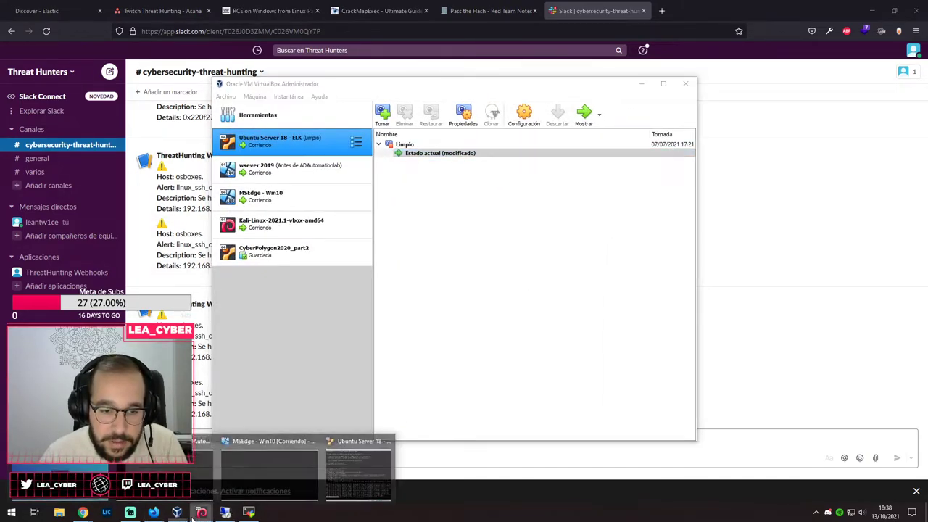
left_click(156, 472)
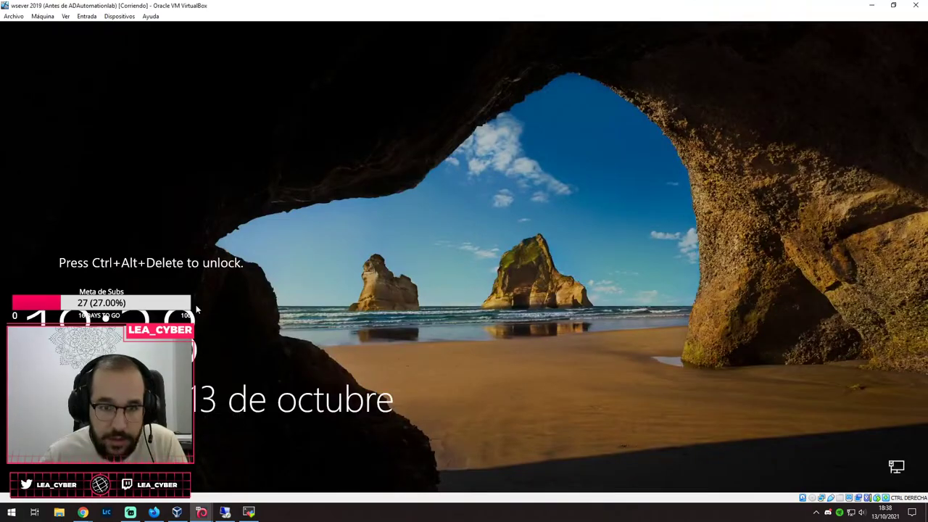
key("ctrl+alt+Delete")
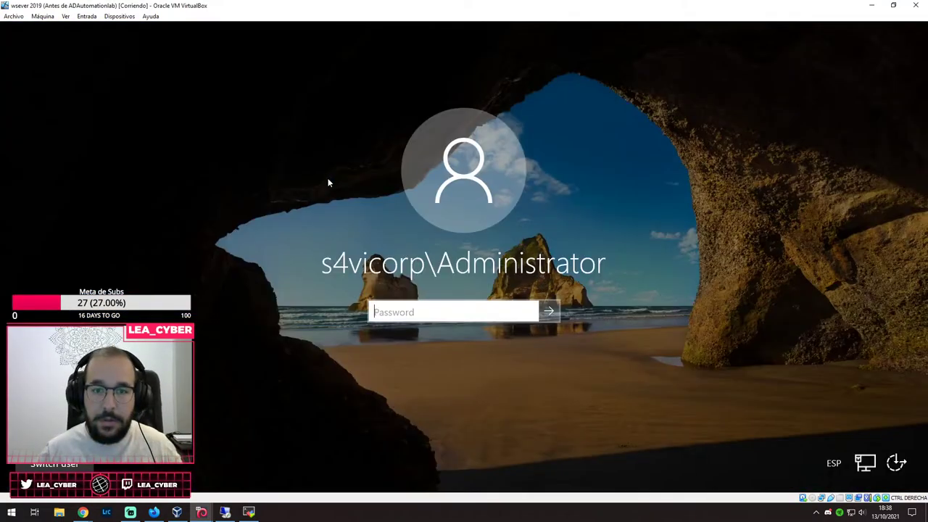
type("P")
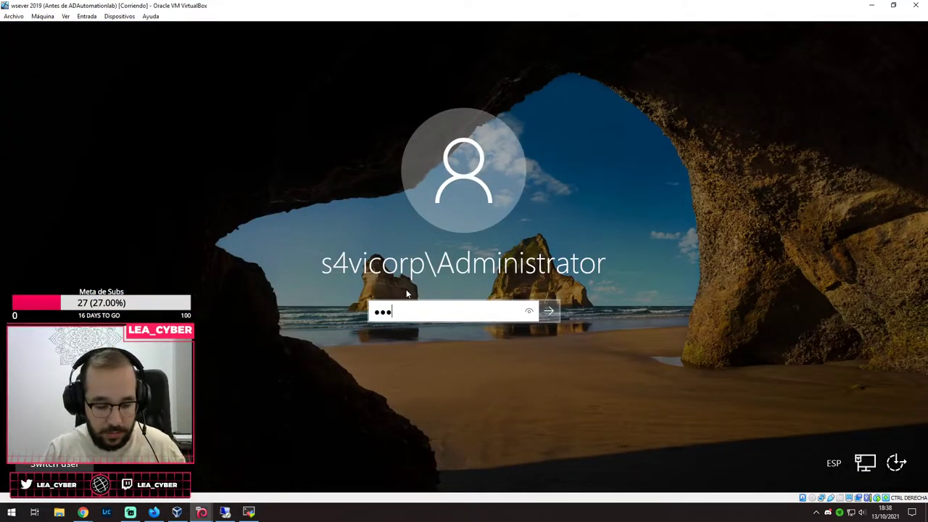
type("@$$w0rd!")
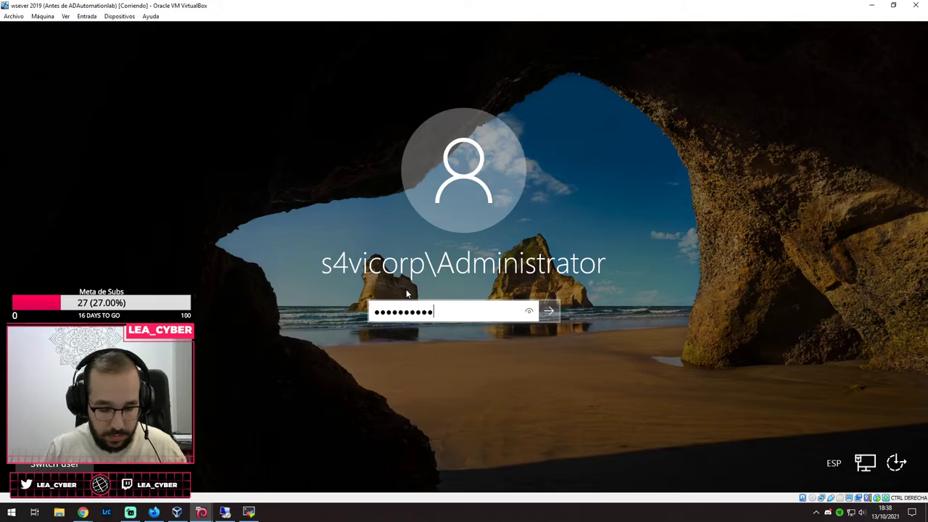
key("Return")
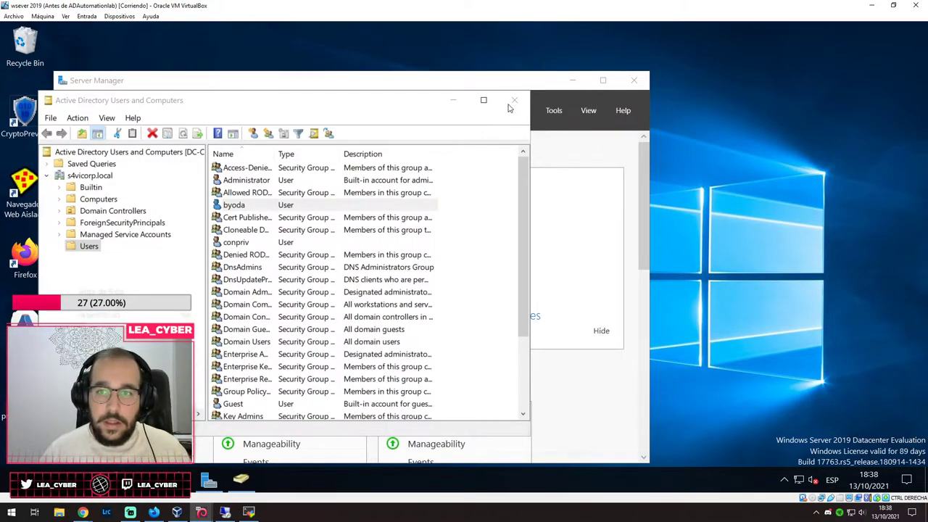
- In Local Security Policy, set Audit process tracking to Success and Failure
left_click(514, 100)
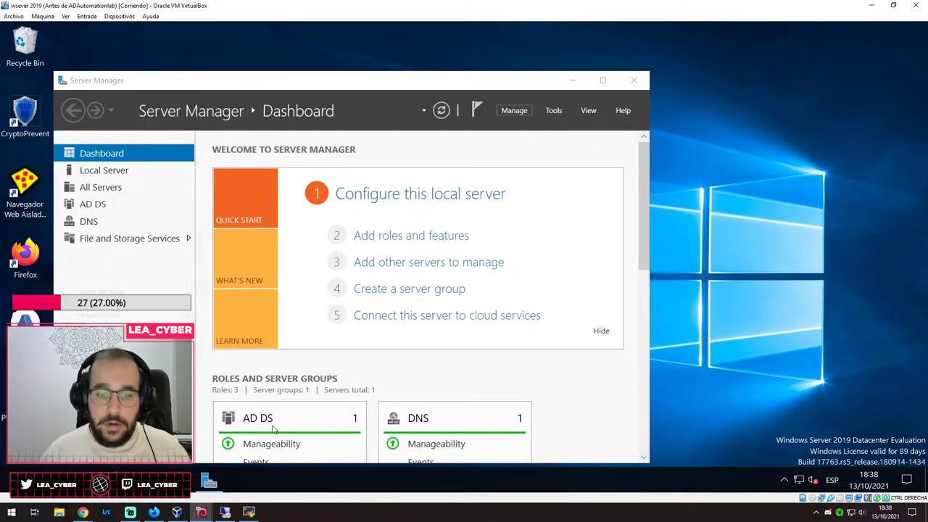
left_click(553, 113)
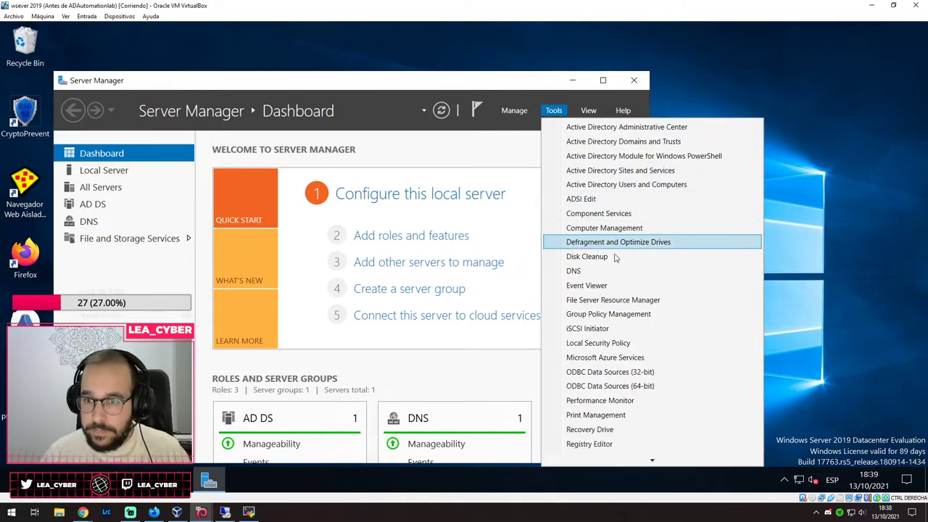
left_click(628, 356)
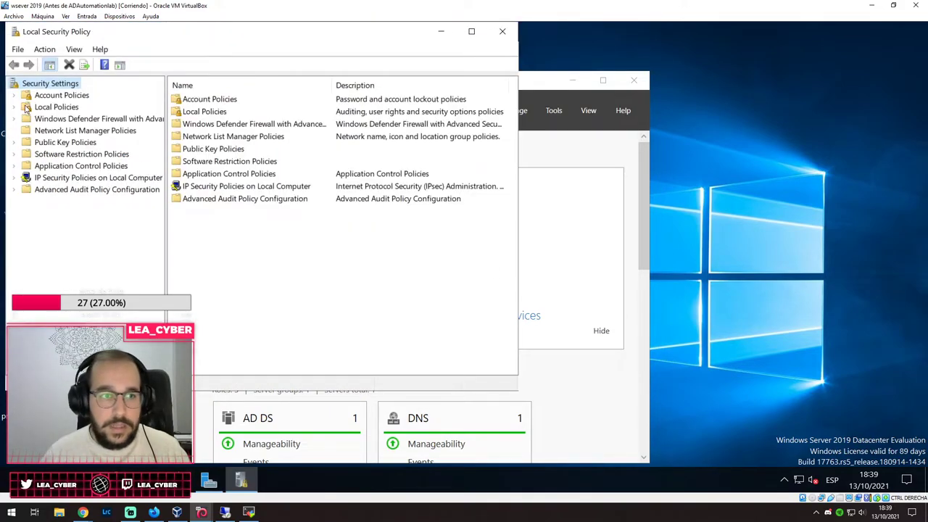
left_click(13, 107)
left_click(64, 119)
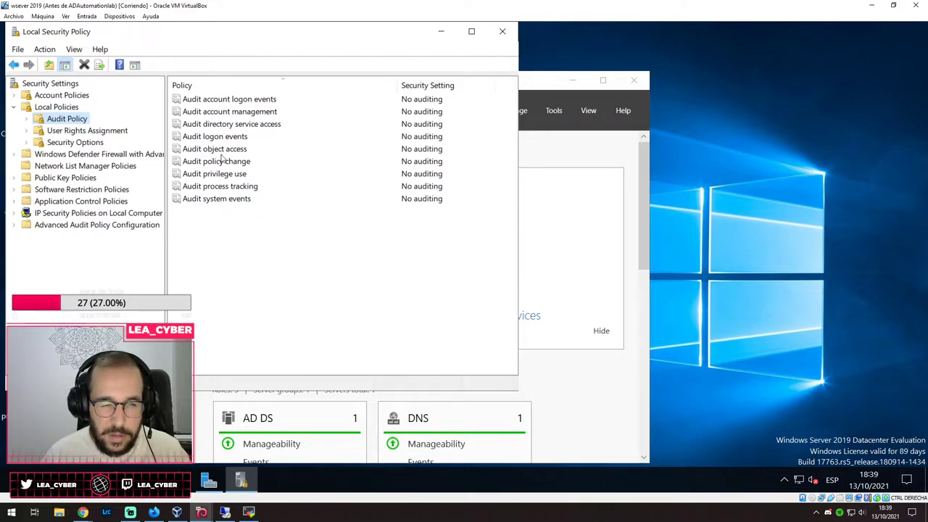
double_click(222, 187)
left_click(168, 160)
left_click(168, 176)
left_click(369, 359)
left_click(264, 359)
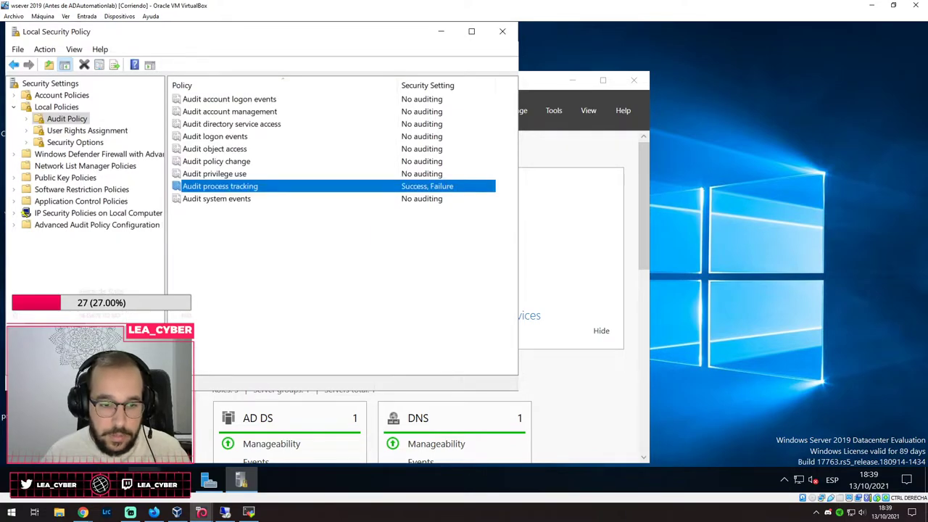
- Run a Start-menu search, entering 'cmd'
key("super")
type("cmd")
key("Return")
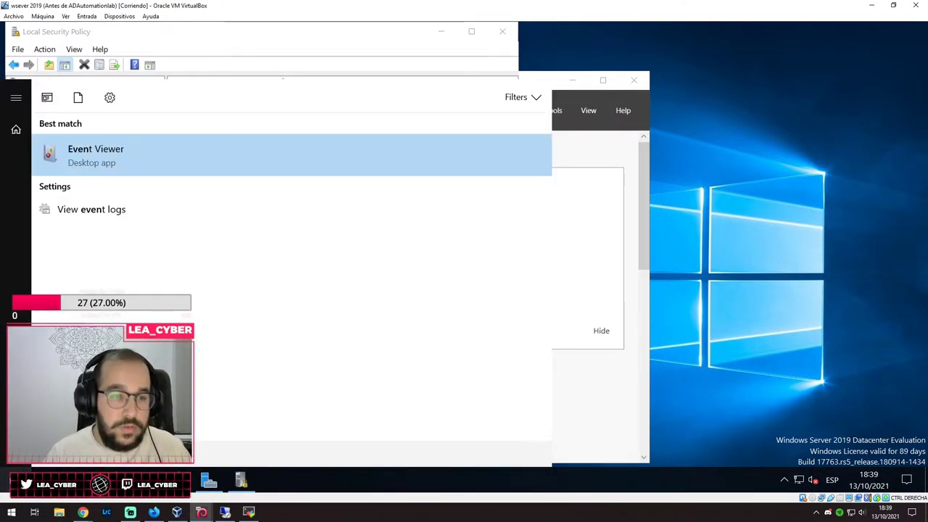
- Launch Event Viewer and show the Security log under Windows Logs, refreshing it via Setup
key("Escape")
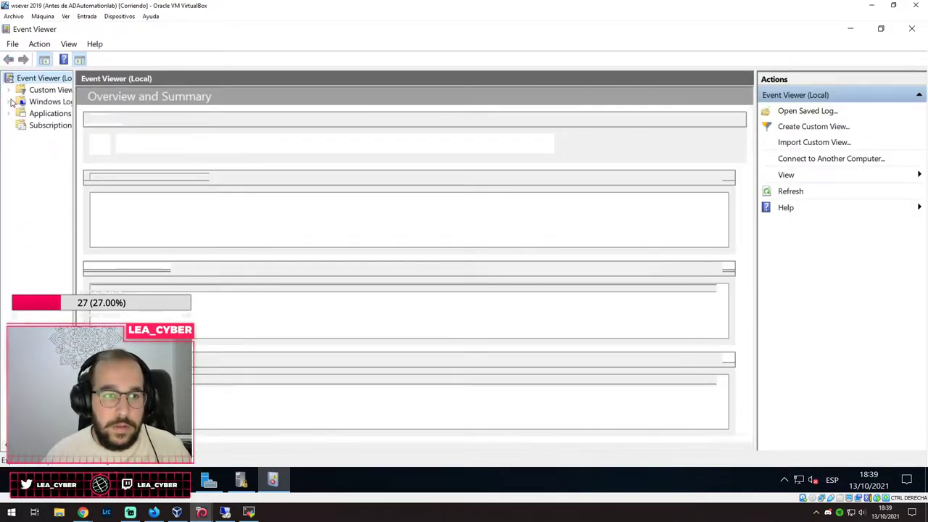
left_click(9, 102)
left_click(56, 125)
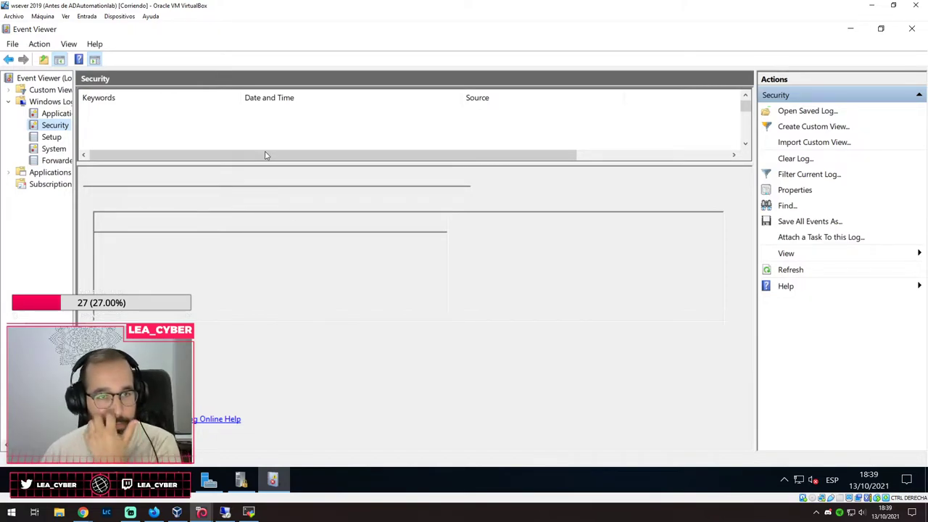
left_click(49, 137)
left_click(53, 127)
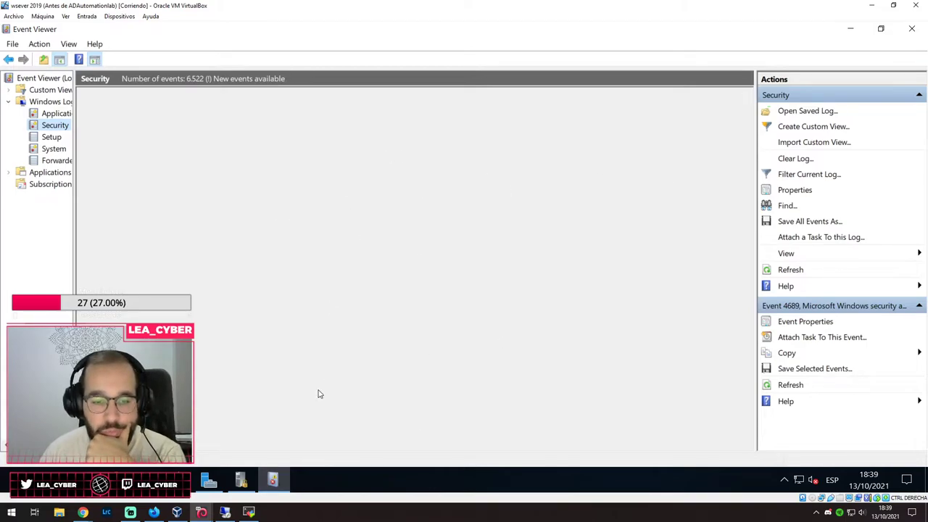
- Confirm the 'Starting server on port: 5044' line, stop tail, and clear the terminal
left_click(248, 512)
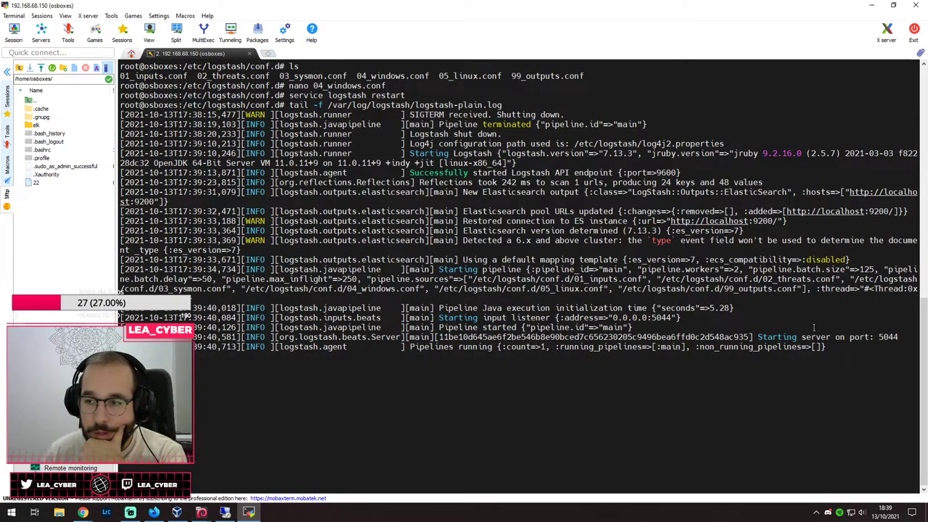
left_click_drag(758, 336, 897, 337)
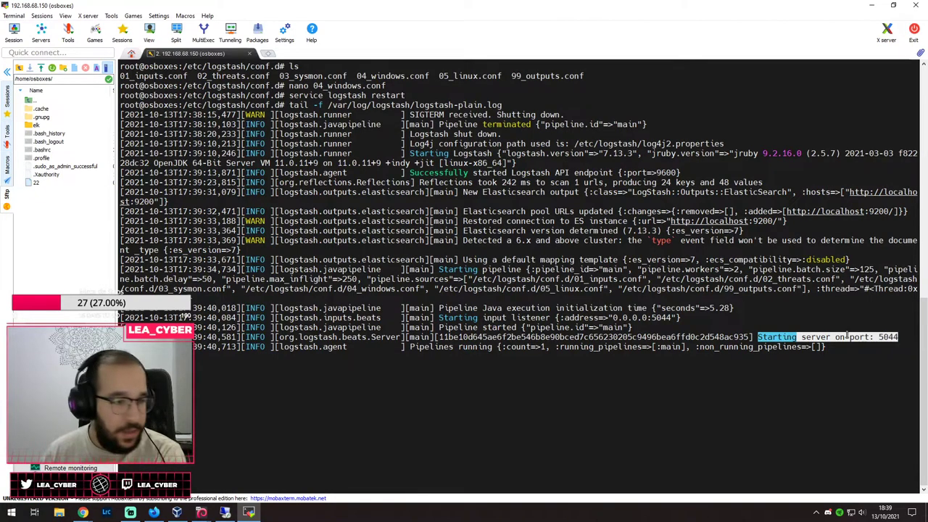
left_click(784, 332)
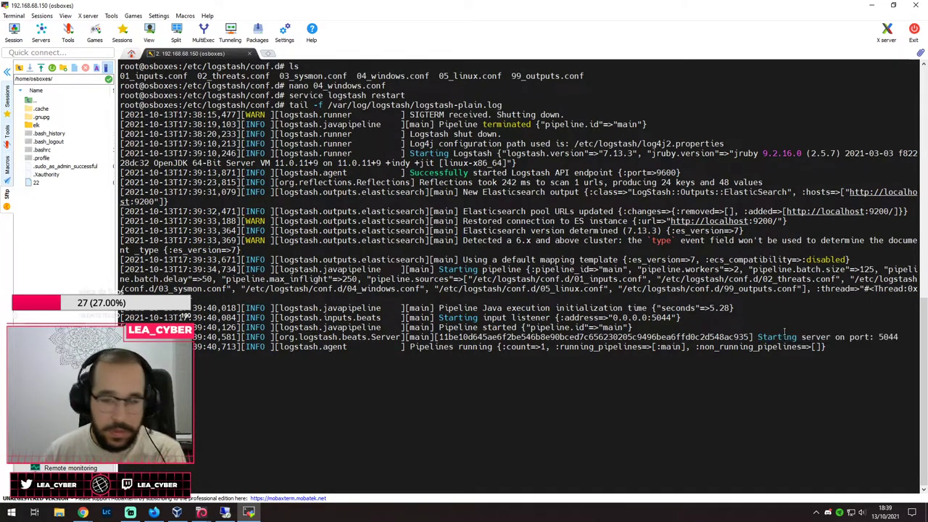
key("ctrl+c")
key("ctrl+l")
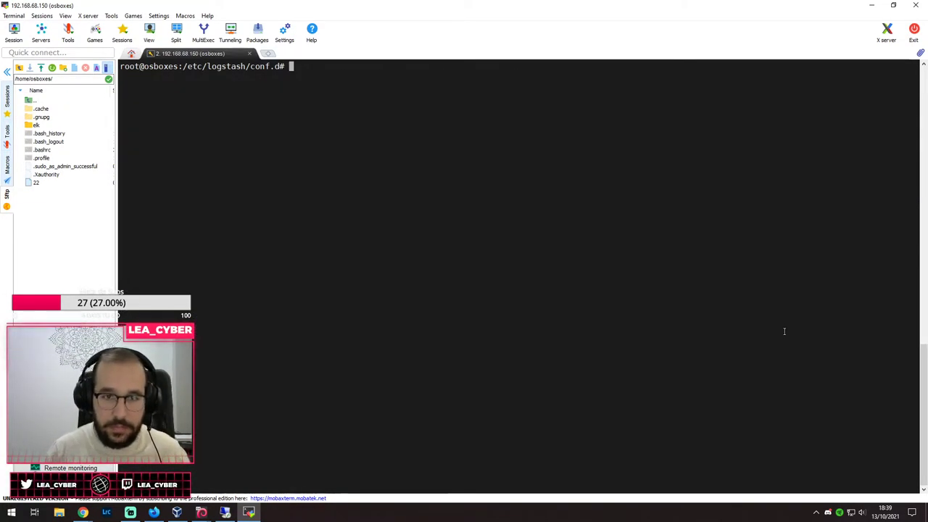
- Reload the Security log in Event Viewer and widen the view to the Event ID column
left_click(871, 5)
left_click(51, 137)
left_click(54, 125)
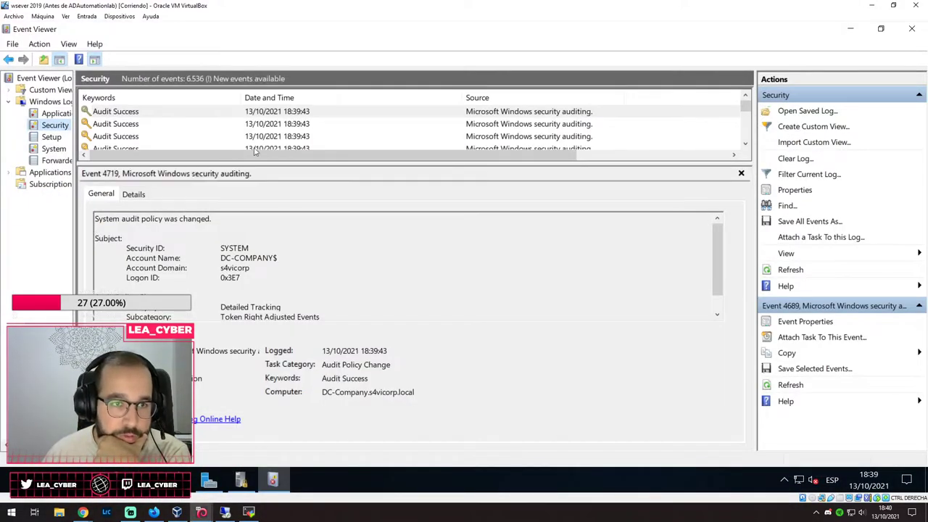
left_click_drag(522, 154, 681, 155)
scroll(594, 141, "down", 3)
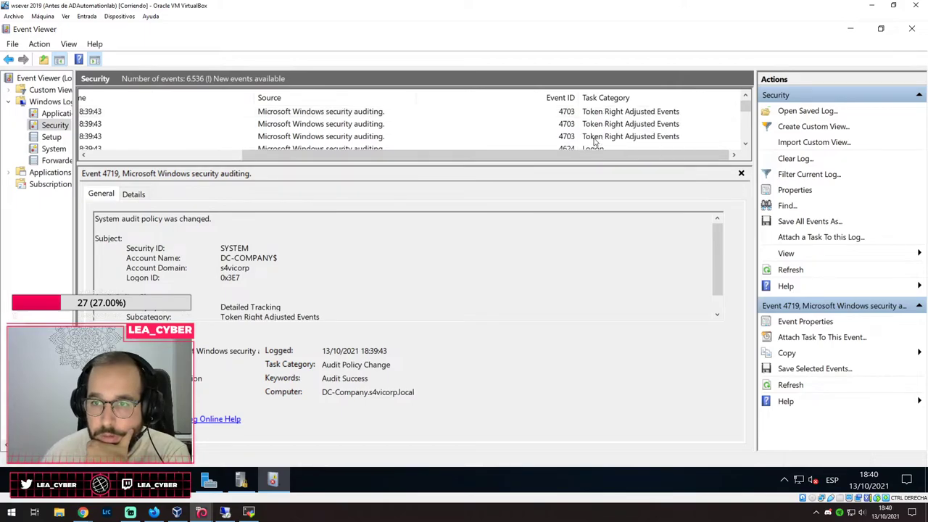
scroll(597, 141, "up", 2)
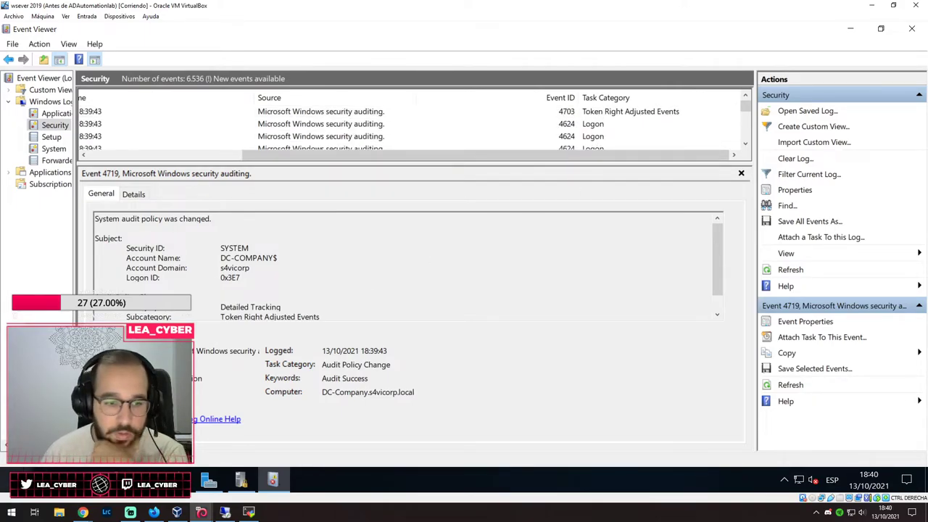
- Launch Command Prompt to create a new process, refresh the Security log, then close Event Viewer
left_click(11, 480)
type("cmd")
key("Return")
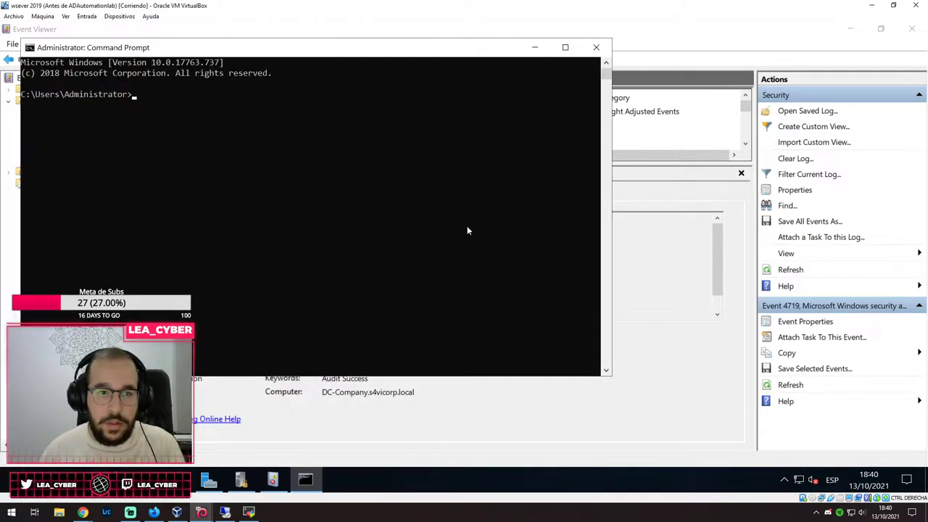
left_click(537, 46)
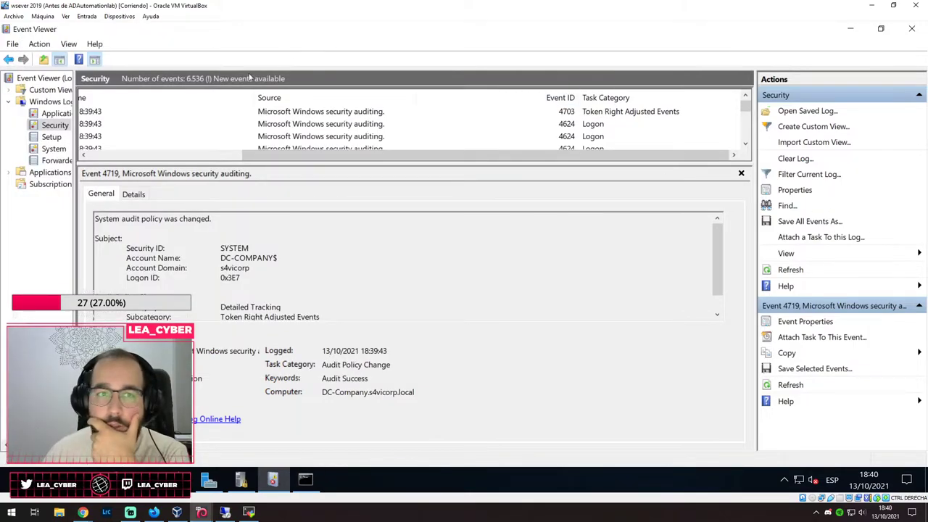
left_click(789, 269)
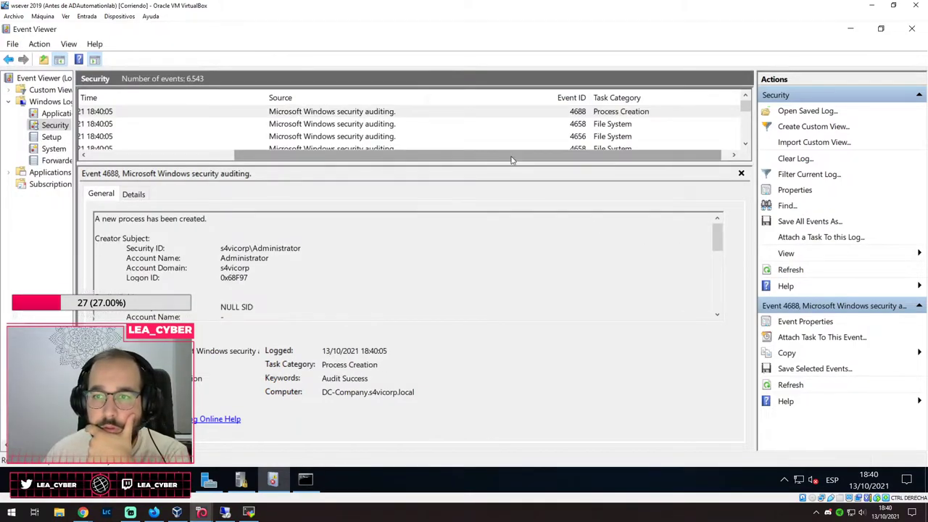
left_click(911, 28)
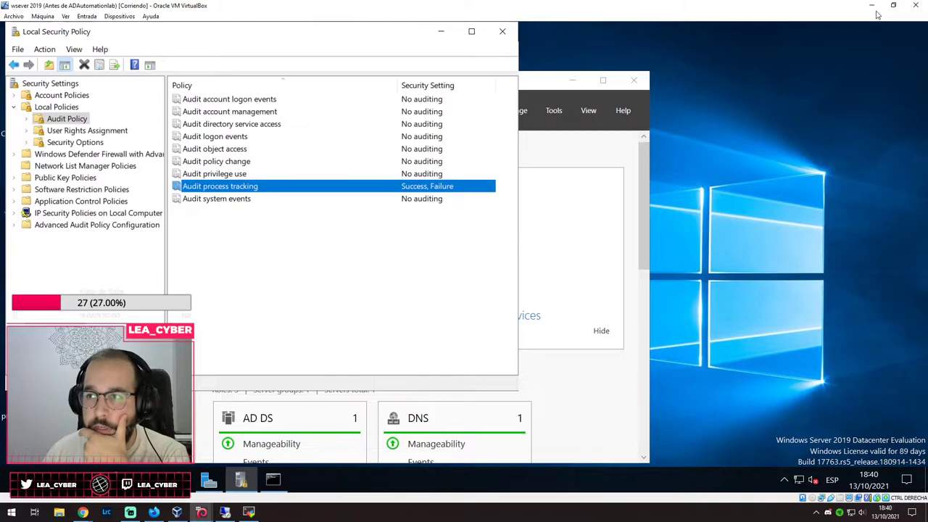
left_click(871, 5)
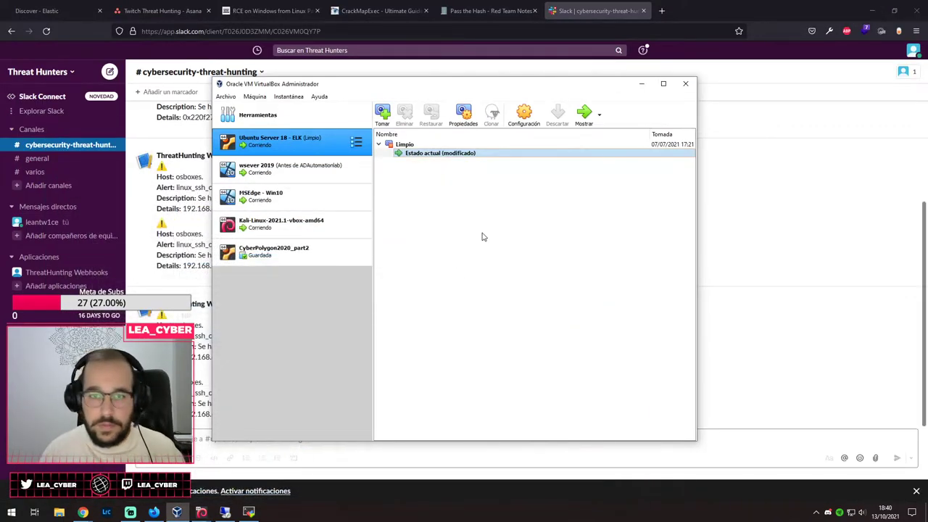
- Set VirtualBox Manager aside, check Slack's #general channel, and bring the Kali Linux VM forward
left_click(641, 84)
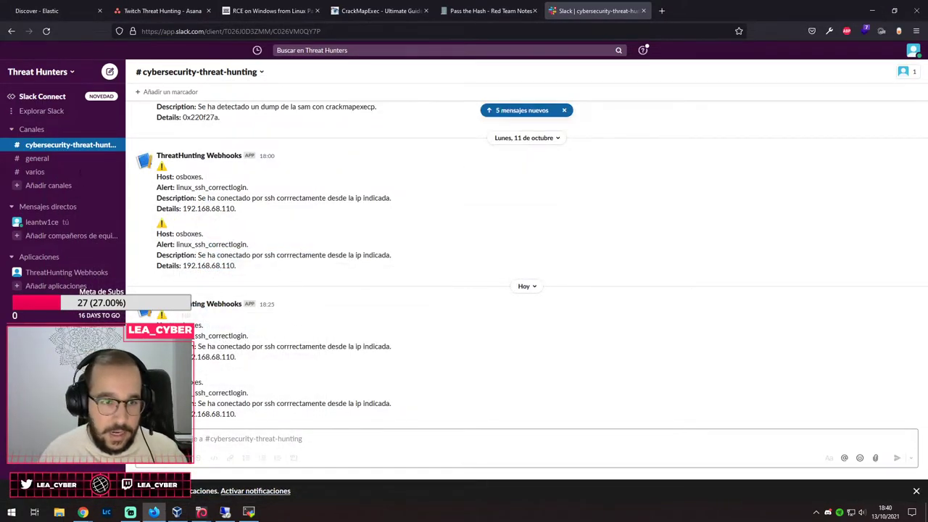
left_click(36, 158)
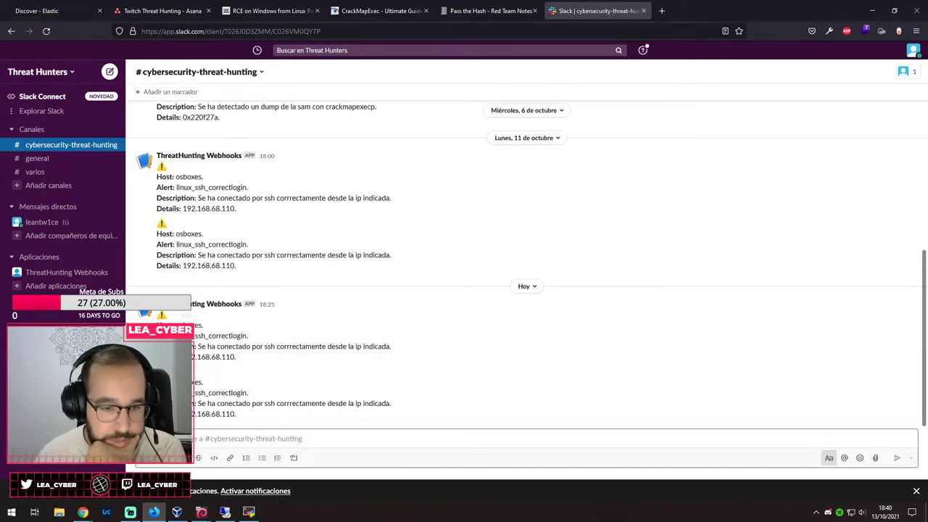
left_click(202, 511)
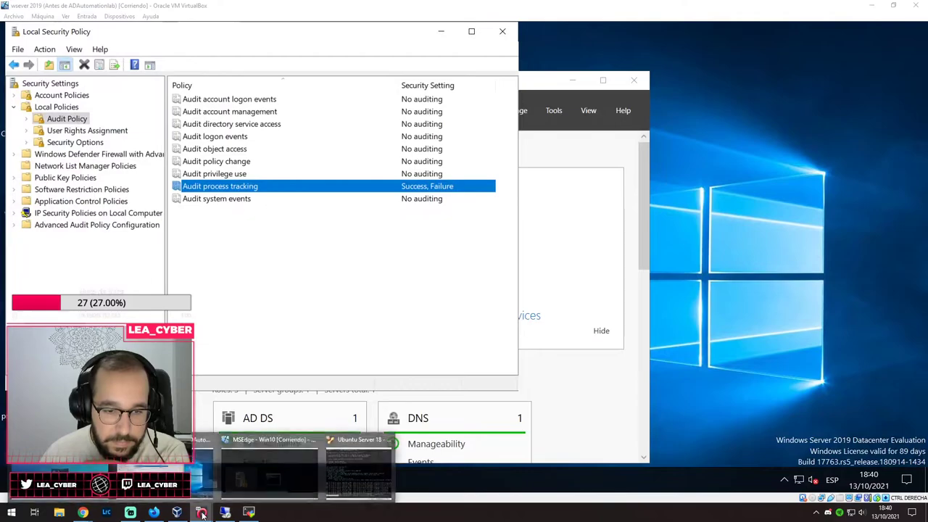
left_click(159, 468)
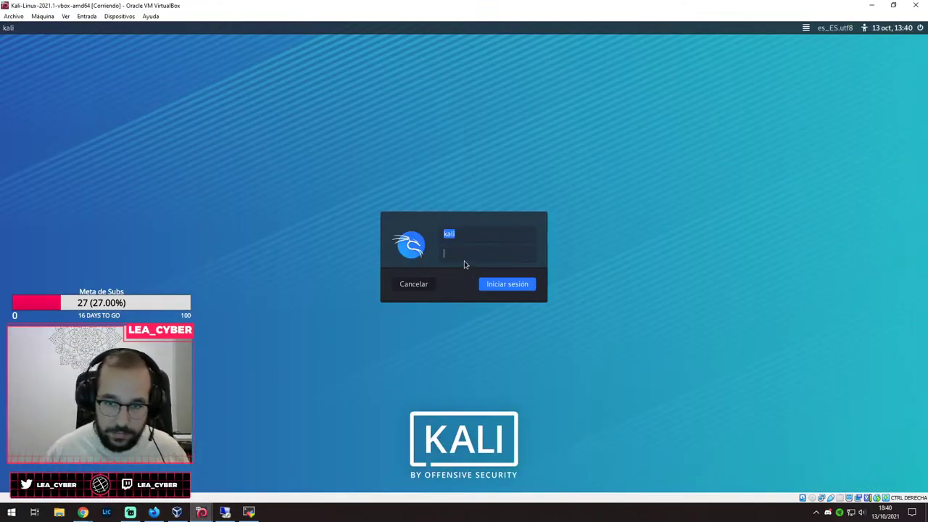
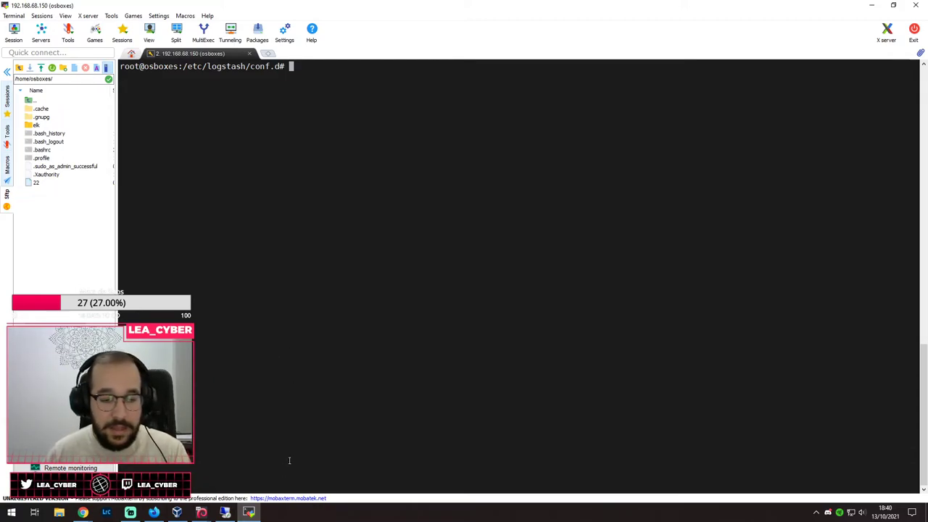
- Bring Slack to the front to view today's linux_ssh_correctlogin webhook alerts in the threat-hunting channel
left_click(153, 511)
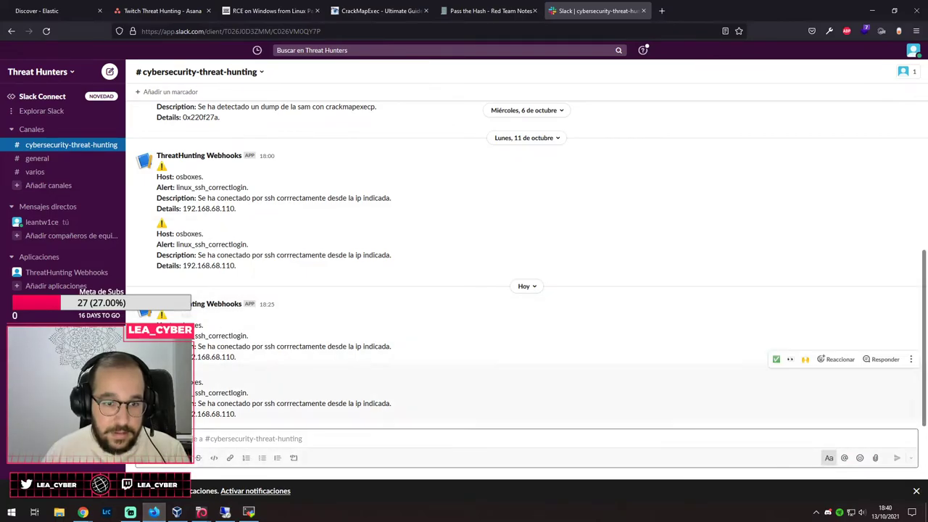
mouse_move(201, 512)
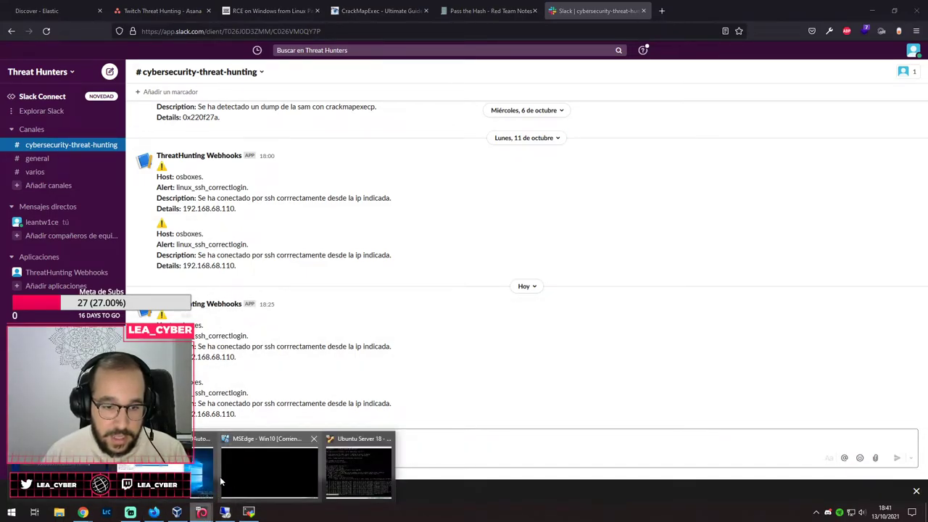
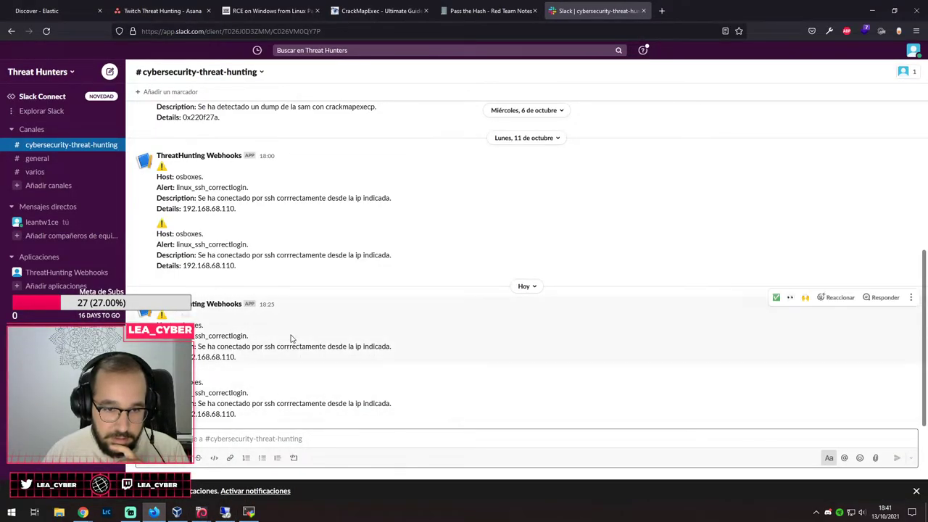
- Refresh the Kibana Discover 4624 logon search to show the latest four NTLM hits
left_click(251, 340)
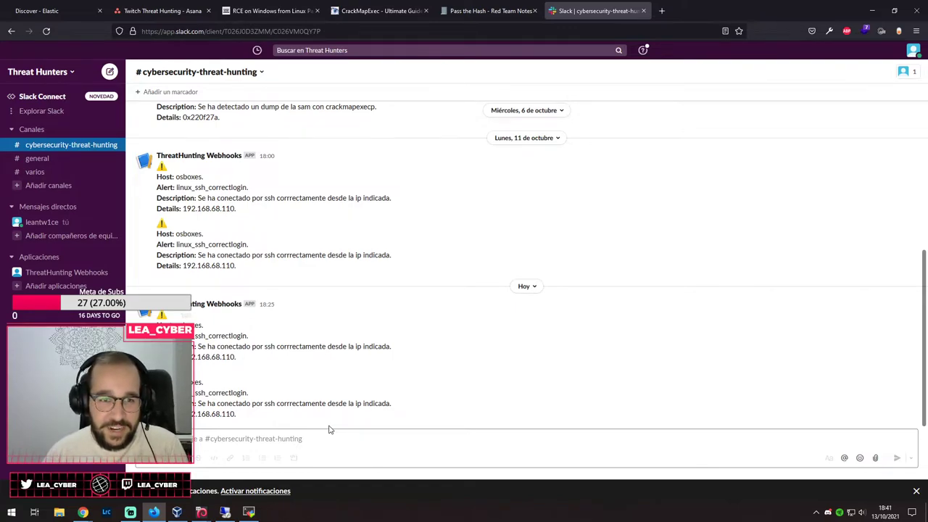
left_click(63, 157)
left_click(67, 147)
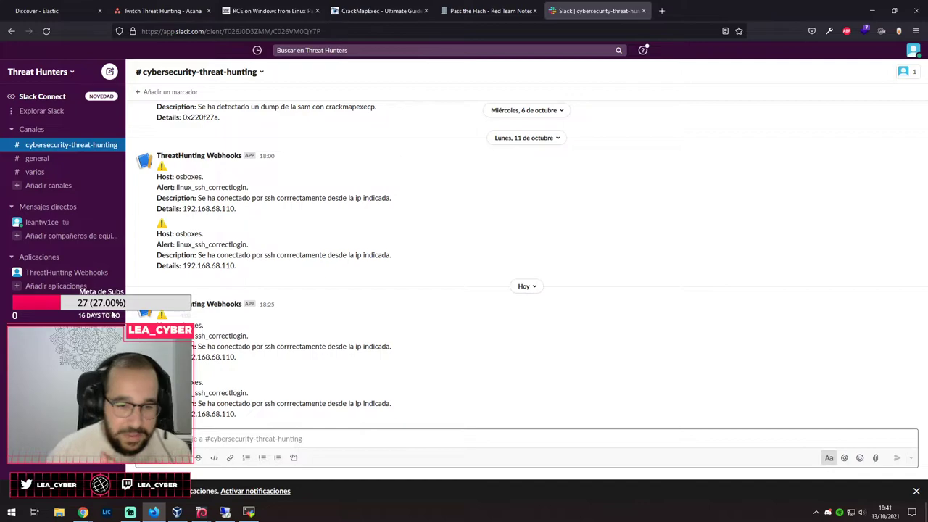
left_click(63, 12)
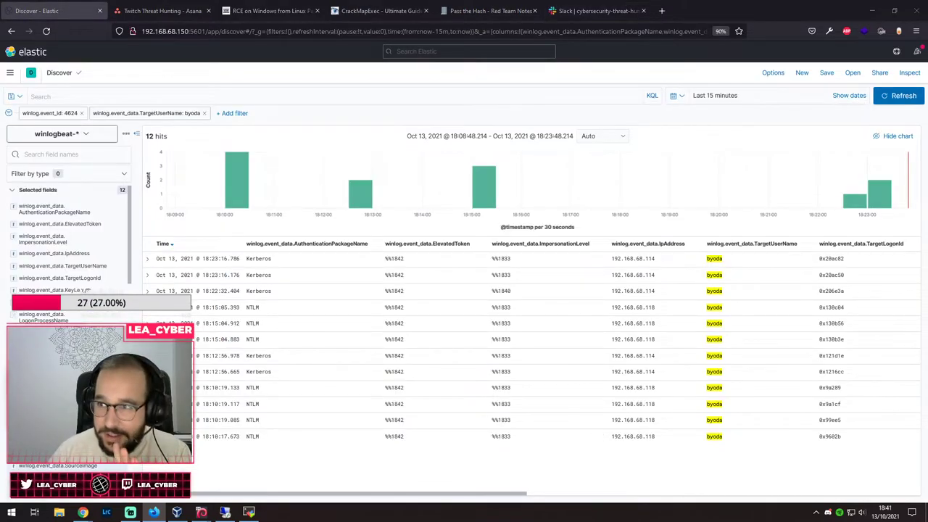
left_click(906, 100)
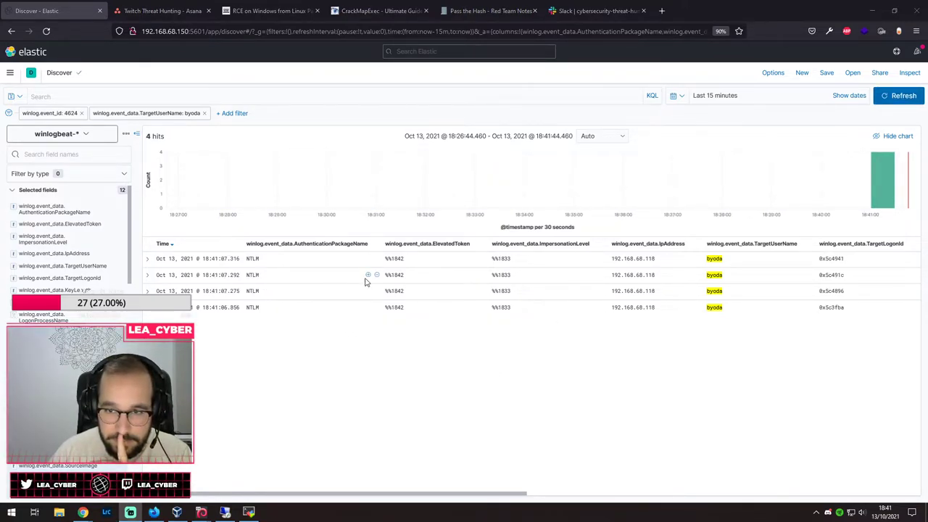
left_click_drag(500, 500, 902, 493)
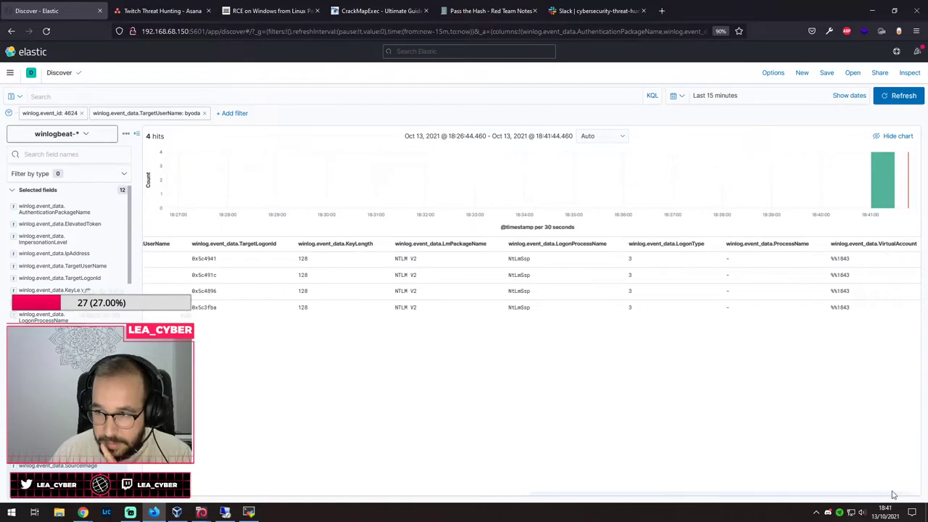
left_click_drag(899, 494, 348, 466)
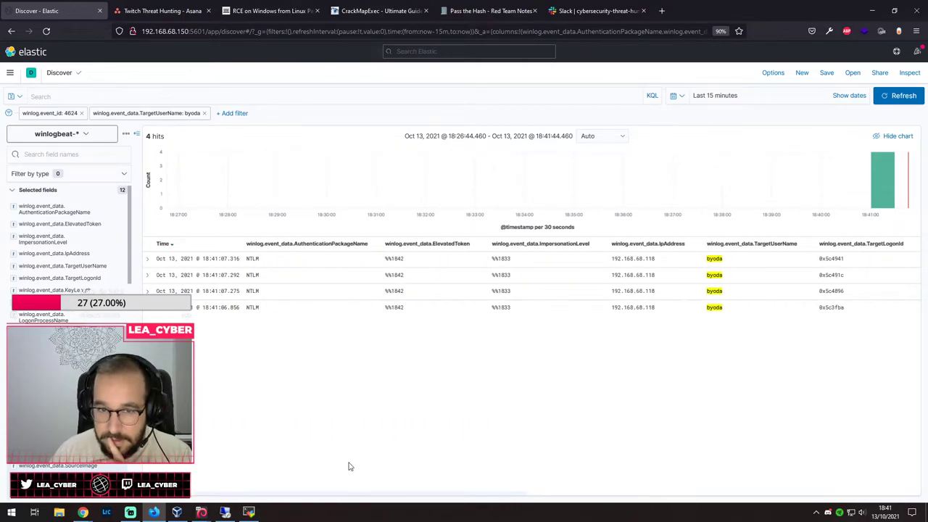
- Expand the newest logon event and search its field details with Ctrl+F
left_click(147, 261)
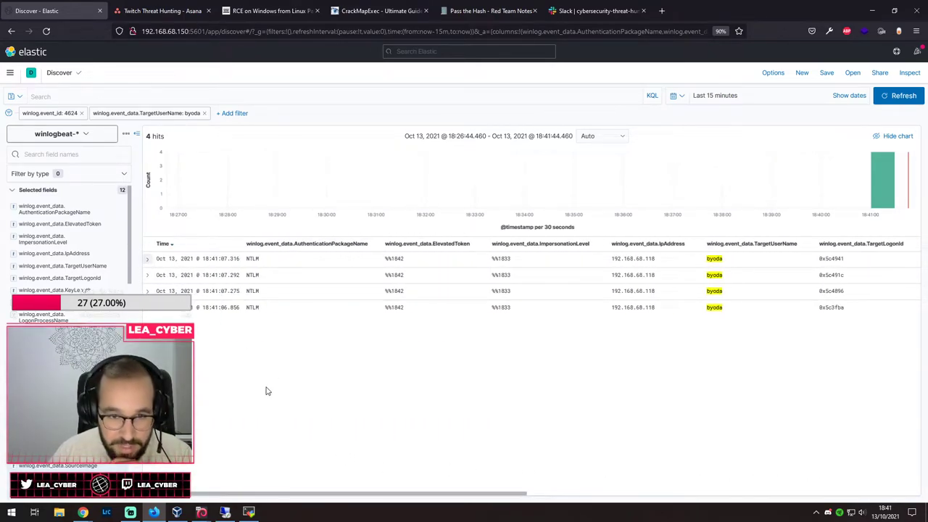
scroll(440, 410, "down", 15)
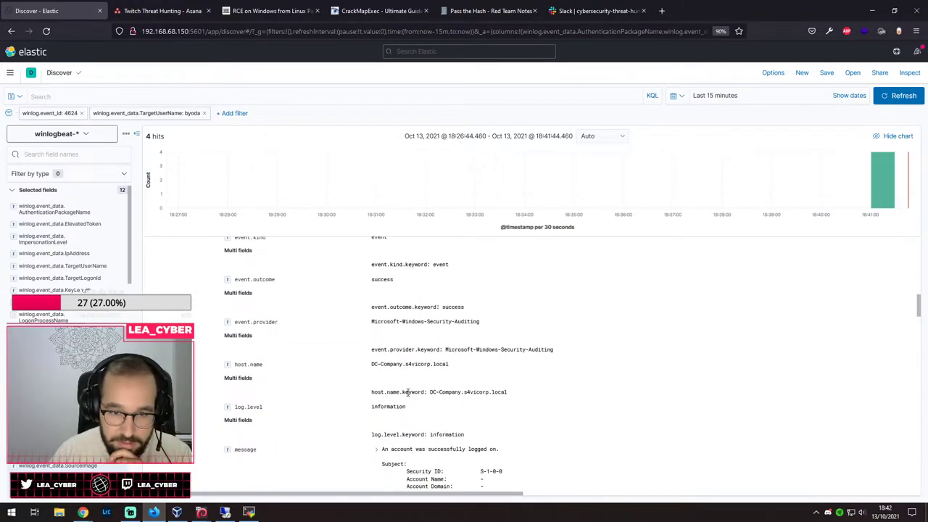
scroll(407, 396, "down", 15)
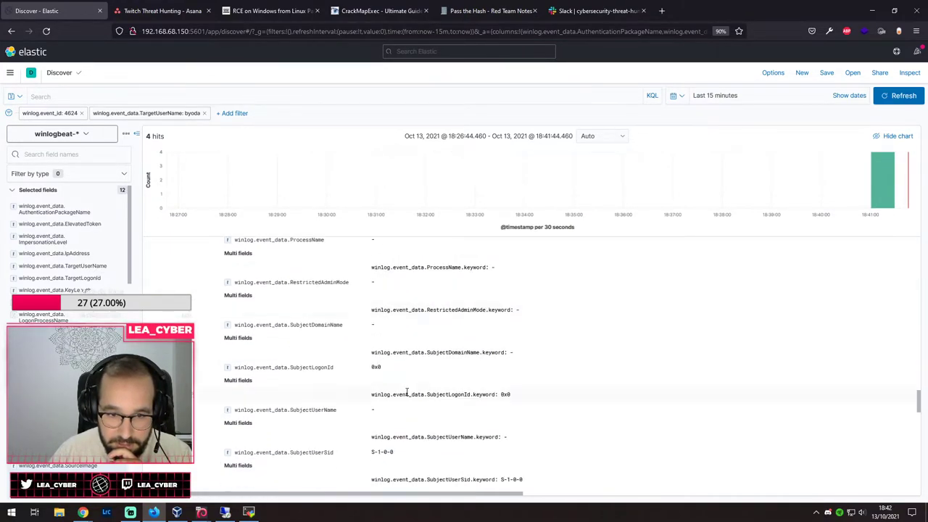
scroll(407, 396, "down", 5)
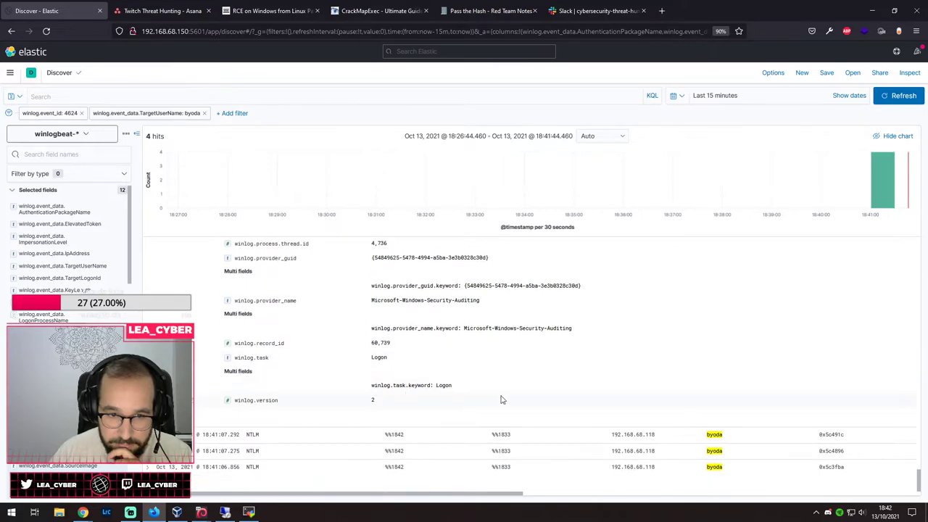
scroll(480, 404, "up", 4)
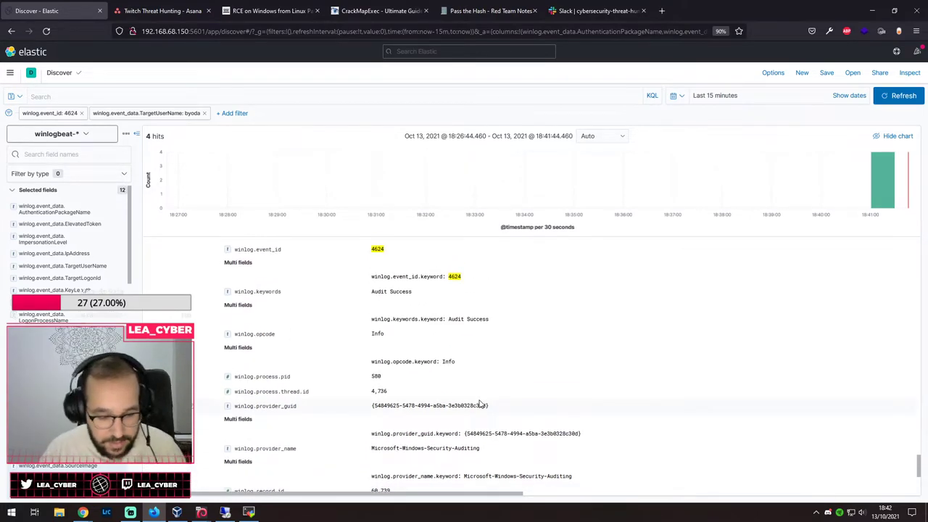
key("ctrl+f")
scroll(480, 404, "up", 10)
key("BackSpace")
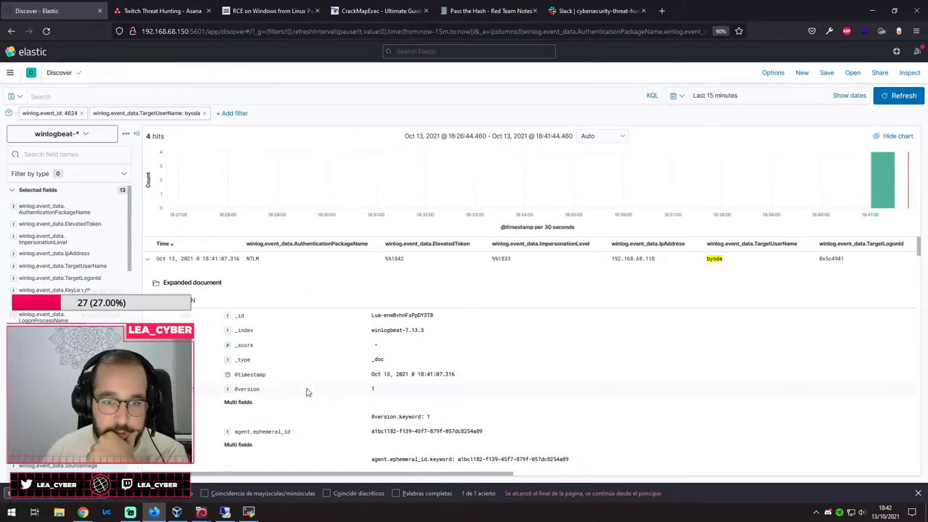
- Collapse the expanded event and scroll the table across the KeyLength and LogonProcessName columns
left_click(148, 259)
left_click_drag(342, 476, 854, 471)
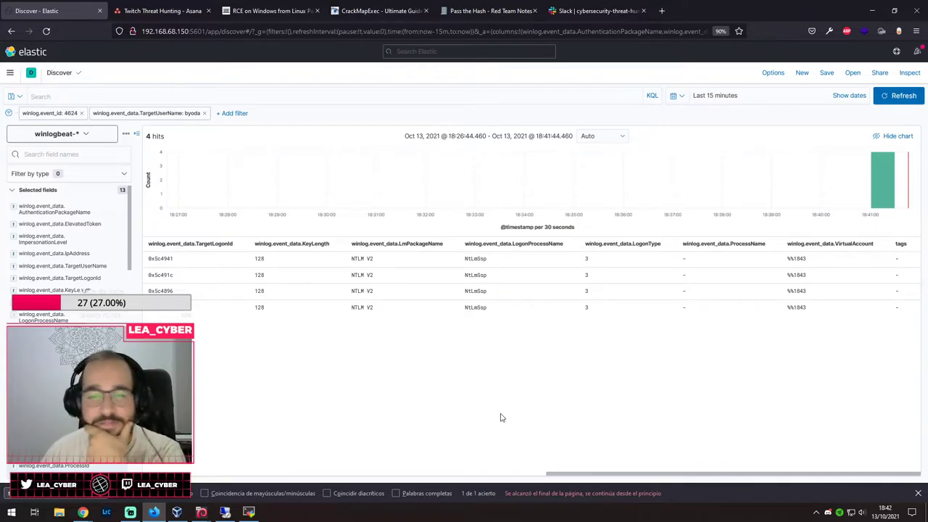
left_click_drag(696, 474, 220, 451)
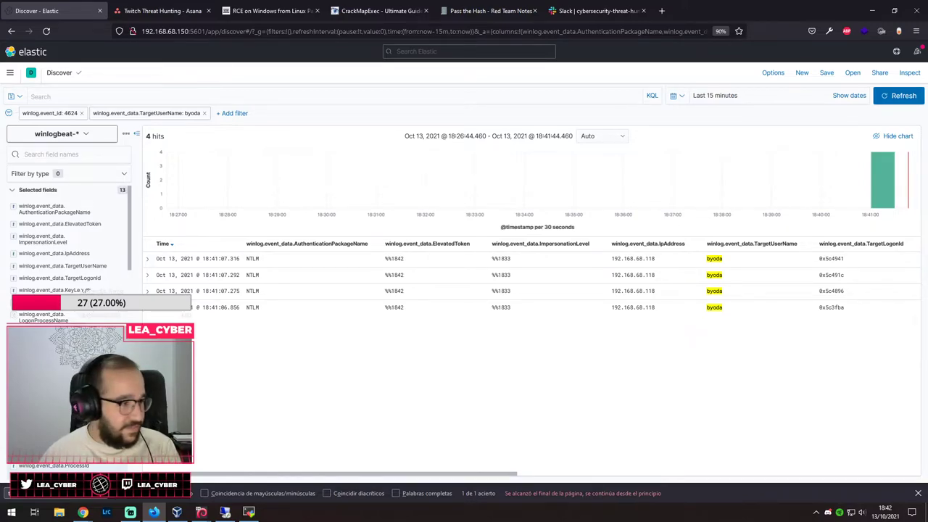
key("alt+Tab")
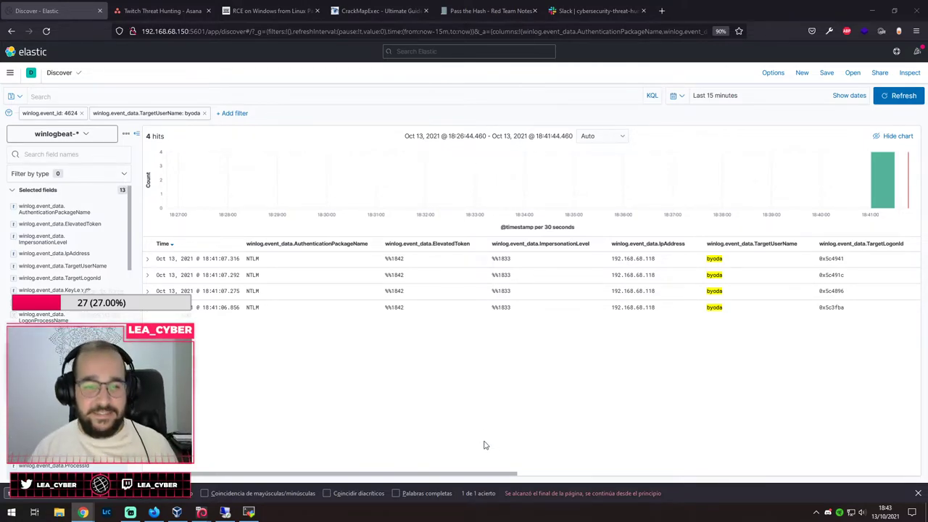
left_click_drag(485, 473, 673, 446)
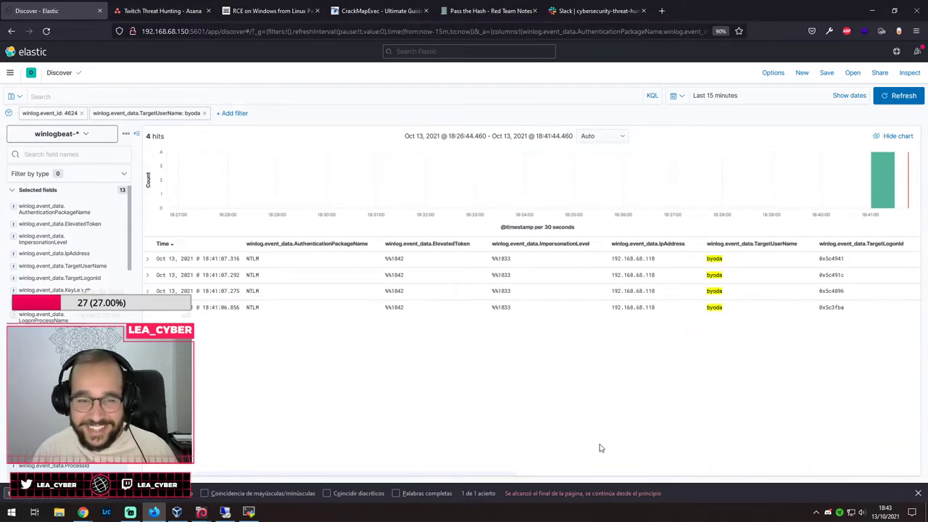
- Reopen 04_windows.conf in nano to review the pass-the-hash rule, then return to Kibana
left_click(249, 512)
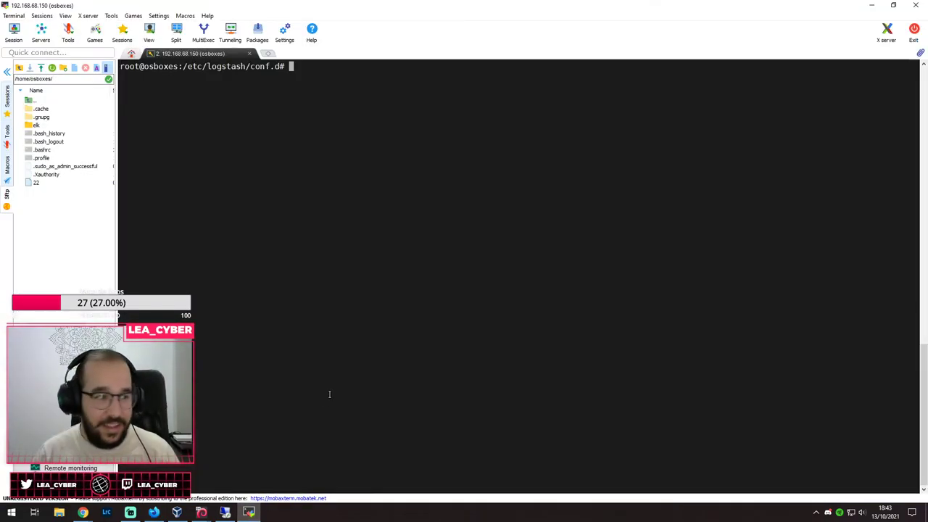
left_click(248, 512)
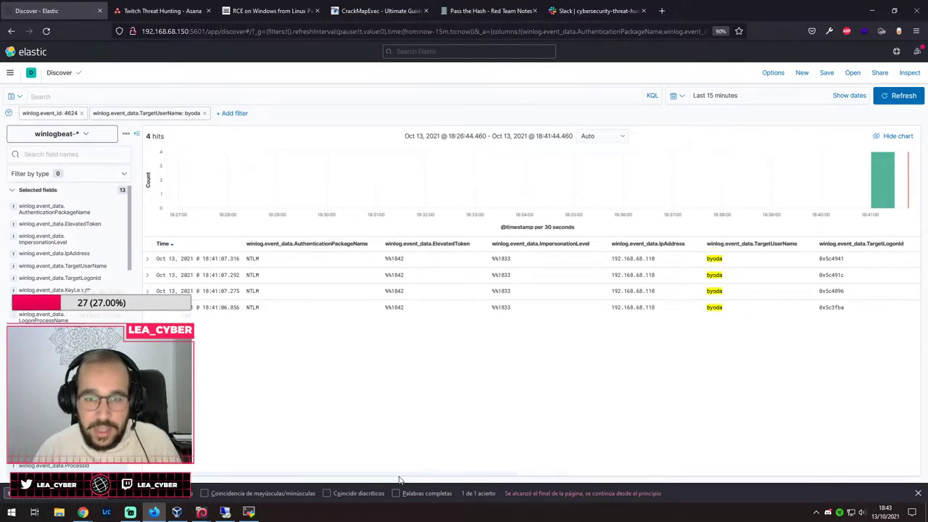
left_click_drag(399, 478, 342, 469)
left_click(249, 511)
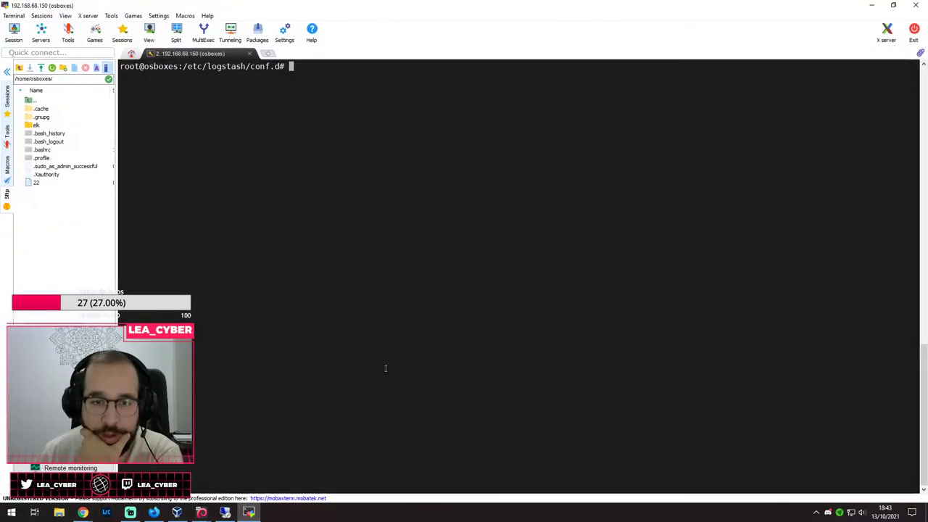
key("Up")
key("Up")
key("Up")
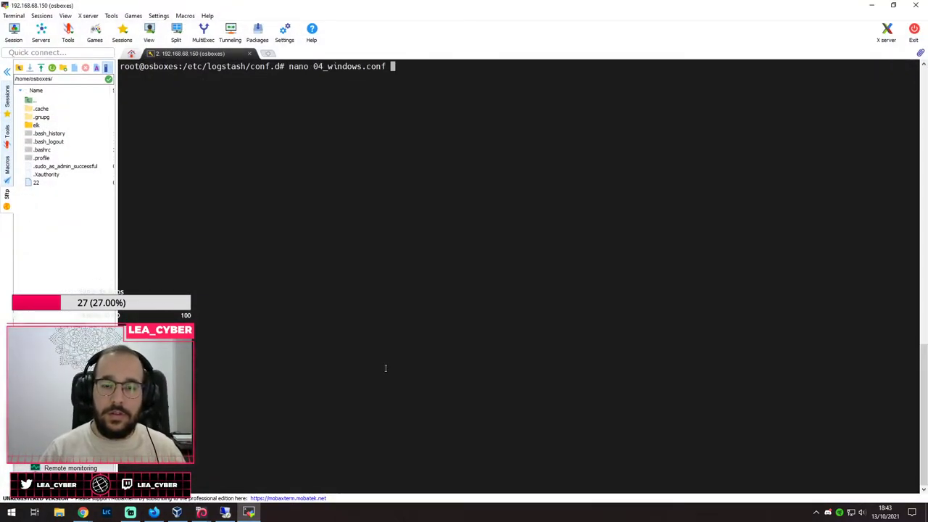
key("Return")
key("Down")
key("Down")
key("Down")
key("Down")
key("Down")
key("Down")
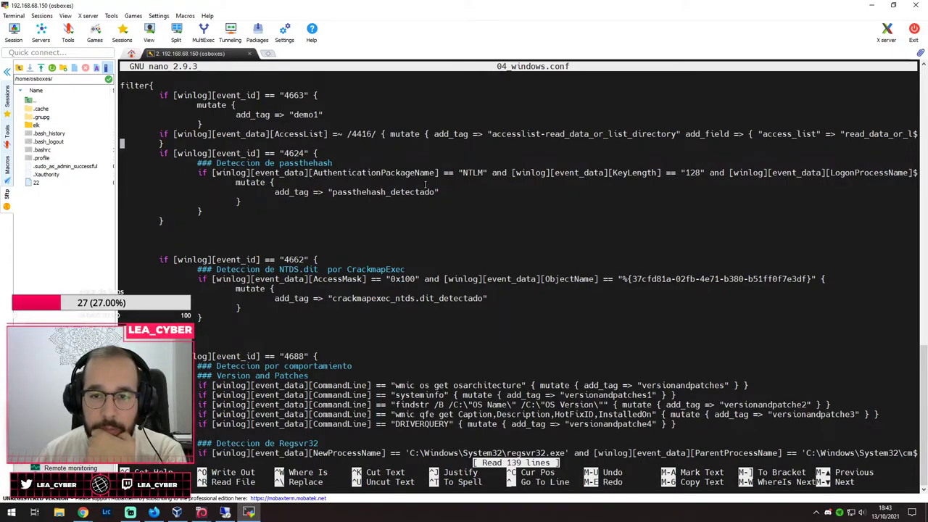
key("alt+Tab")
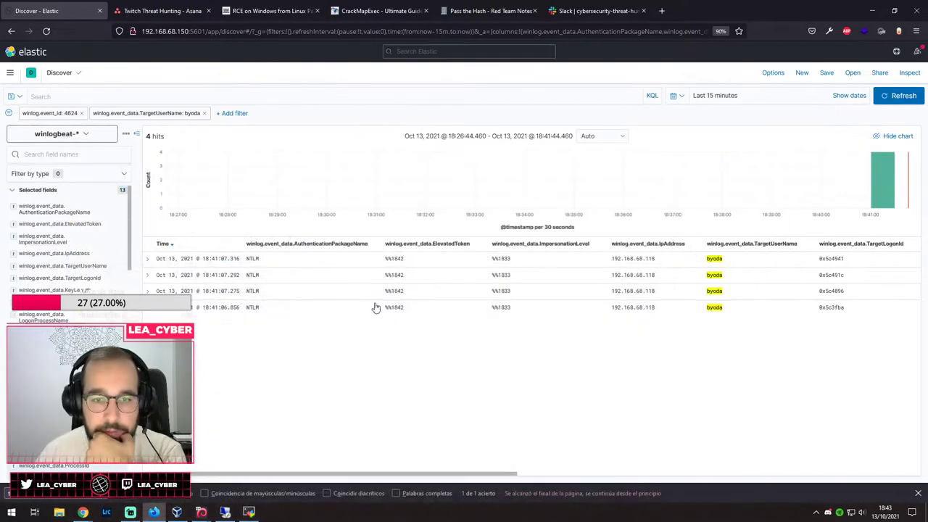
- Add an NTLM filter and remove the TargetUserName: byoda filter, keeping 4 hits
left_click(368, 258)
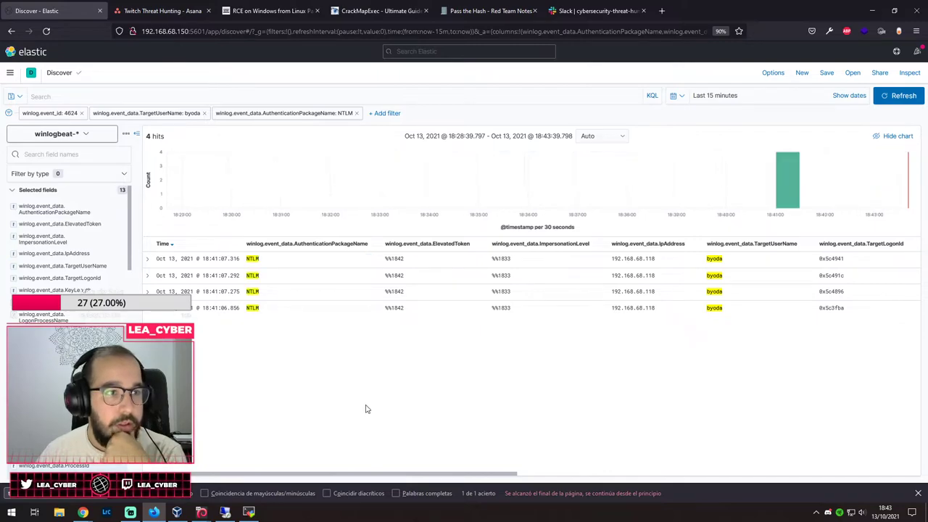
key("alt+Tab")
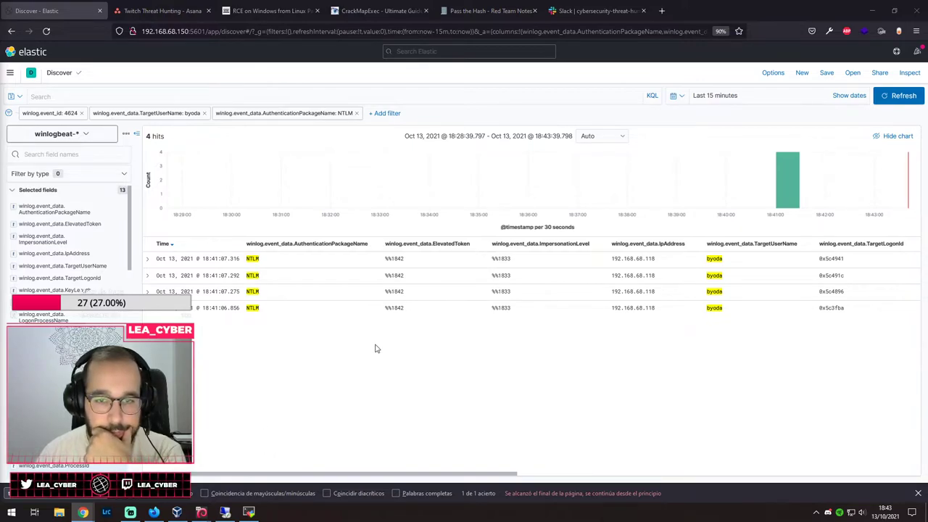
left_click(205, 113)
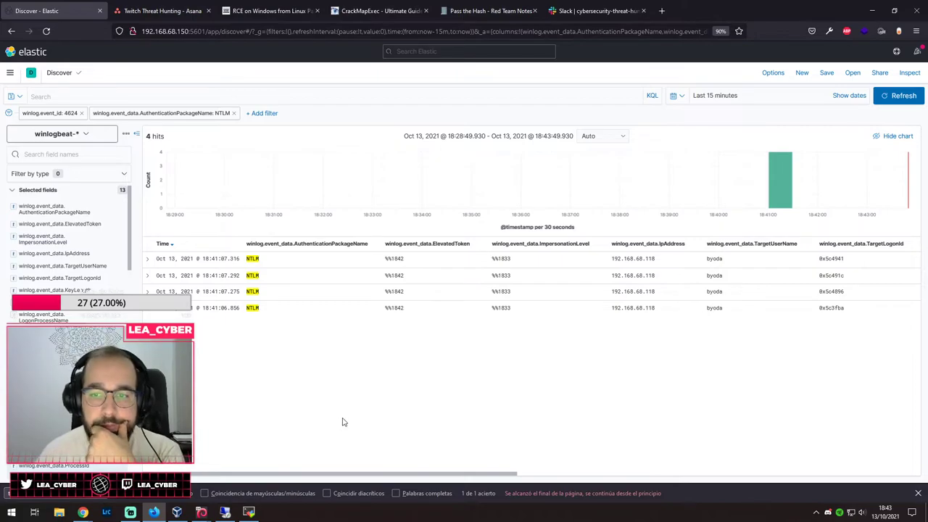
left_click(248, 512)
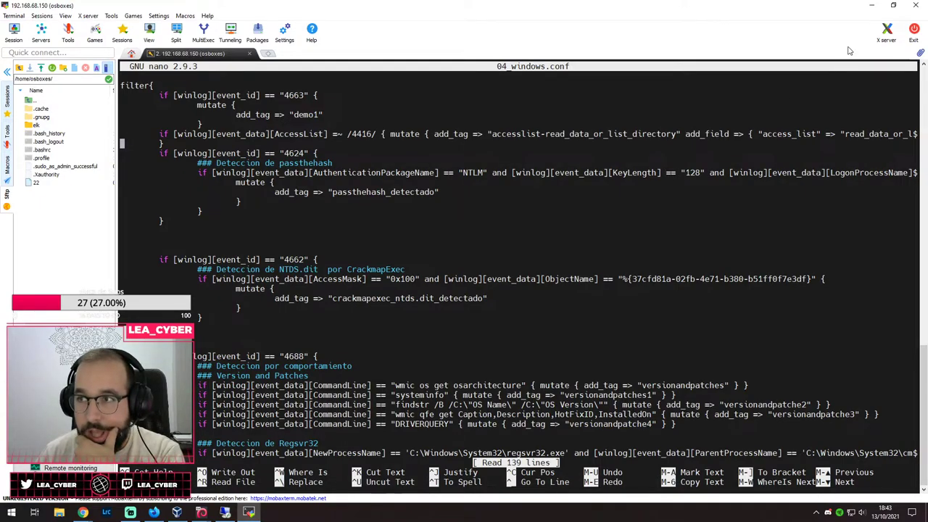
- Return to Kibana Discover and scroll the results table right to the KeyLength column
left_click(83, 513)
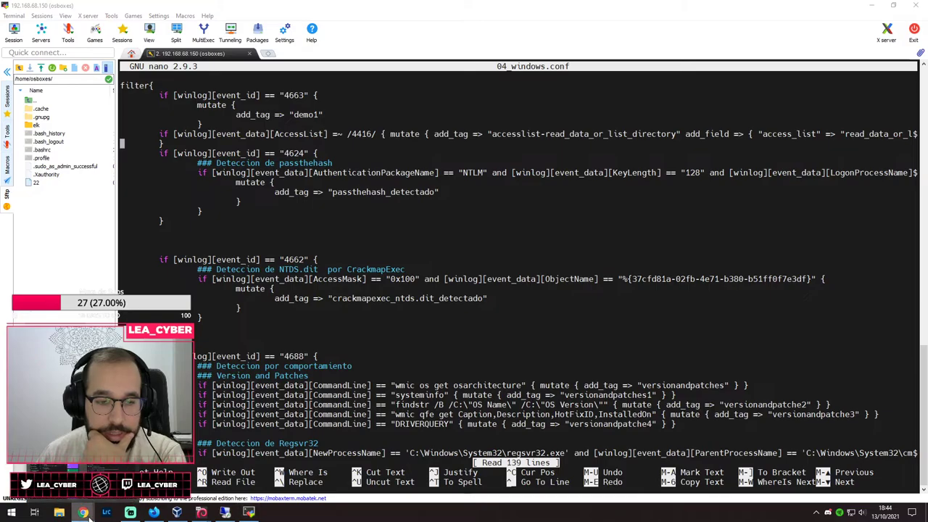
mouse_move(177, 515)
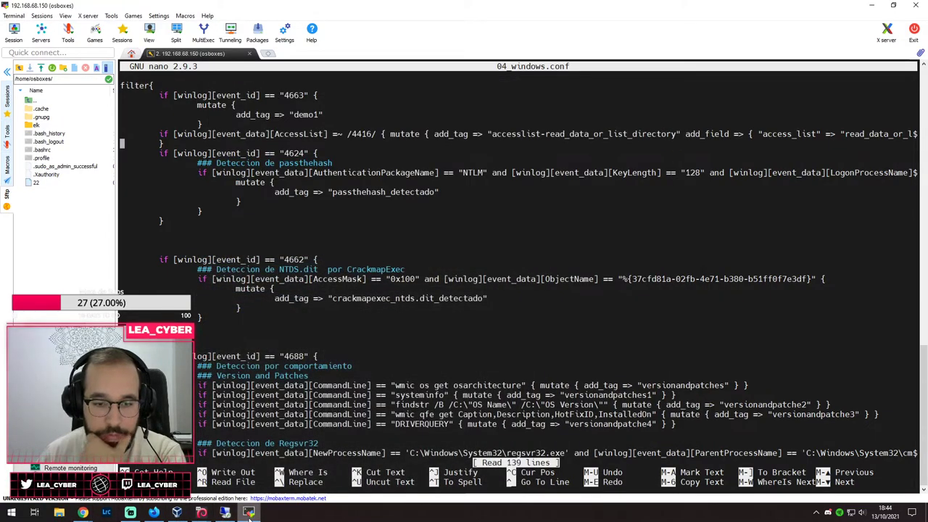
left_click(154, 513)
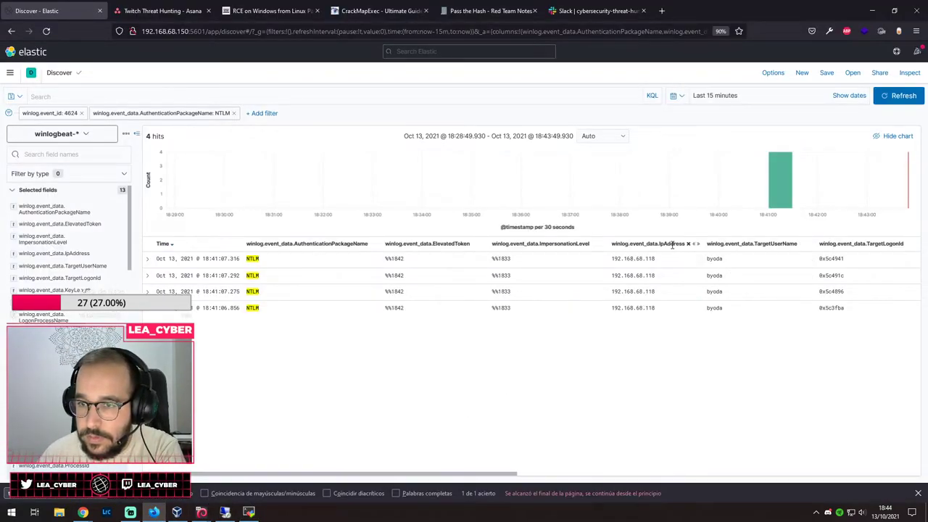
left_click_drag(460, 475, 665, 472)
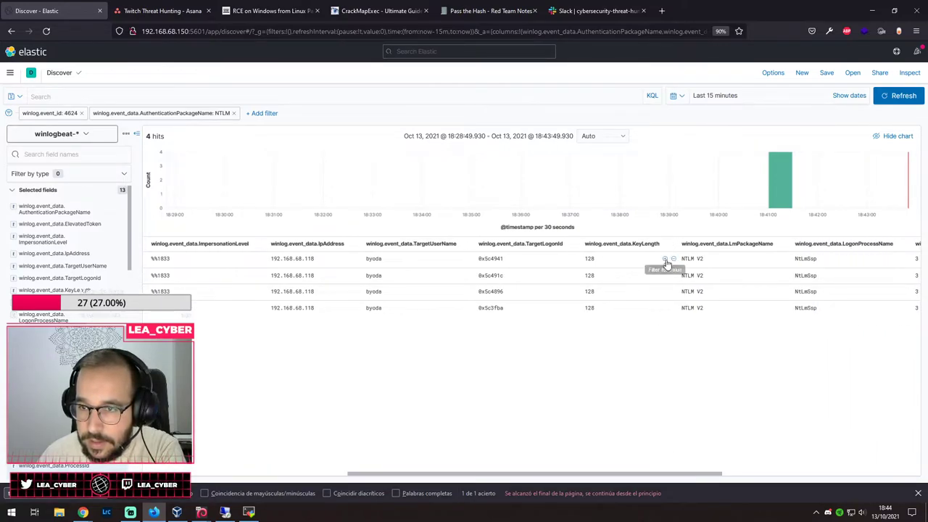
- Add a KeyLength 128 filter and check the rule line's NtLmSsp condition in nano
left_click(664, 258)
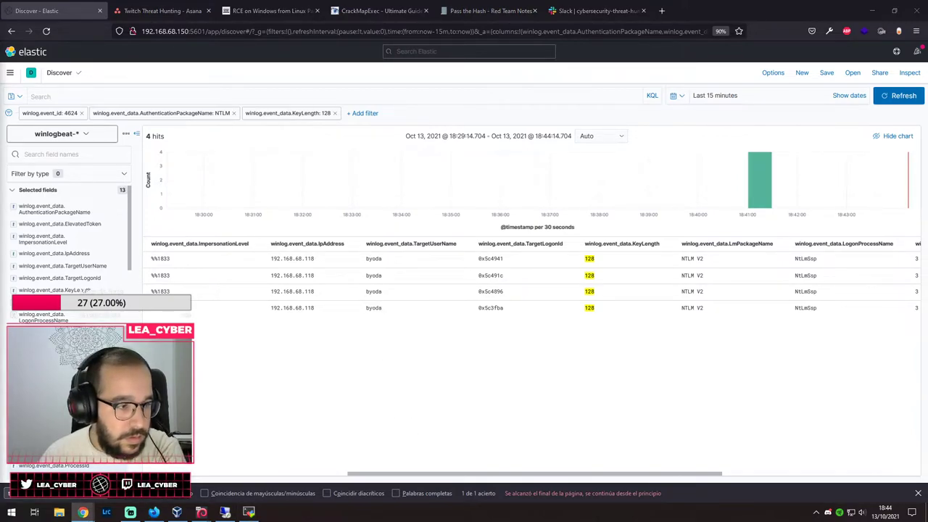
left_click(249, 512)
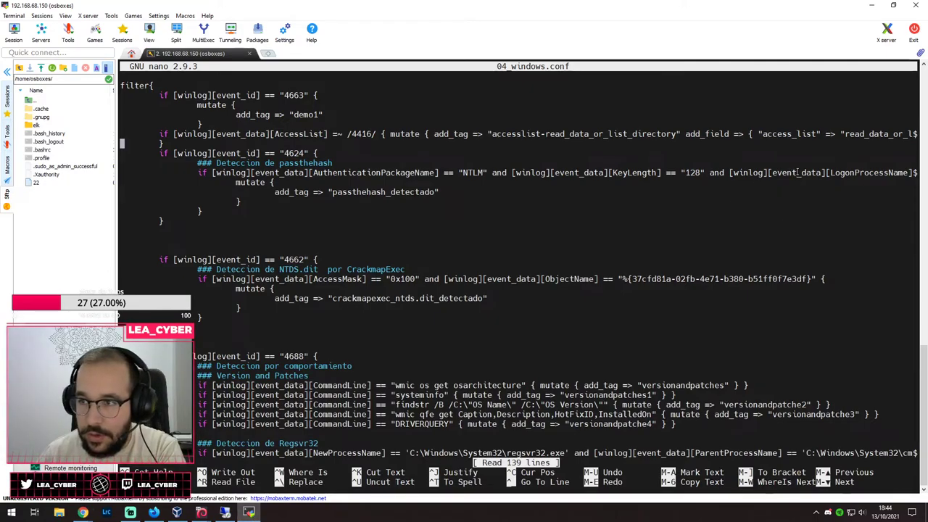
key("End")
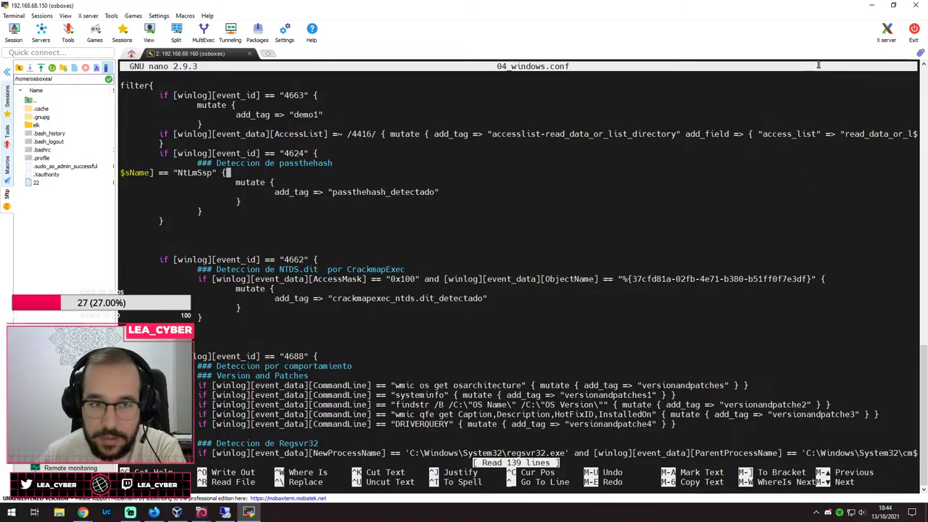
left_click(872, 5)
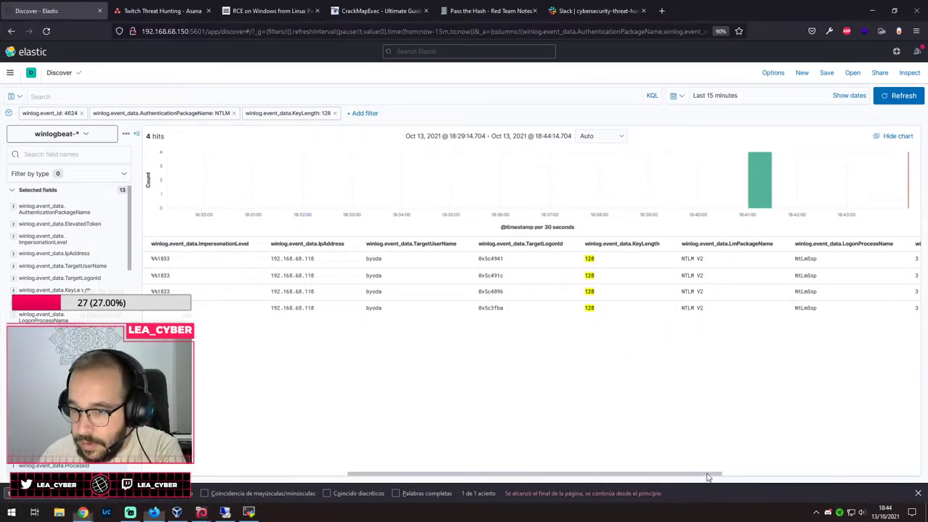
- Add a LogonProcessName NtLmSsp filter to the search, still returning four hits
left_click_drag(704, 475, 793, 460)
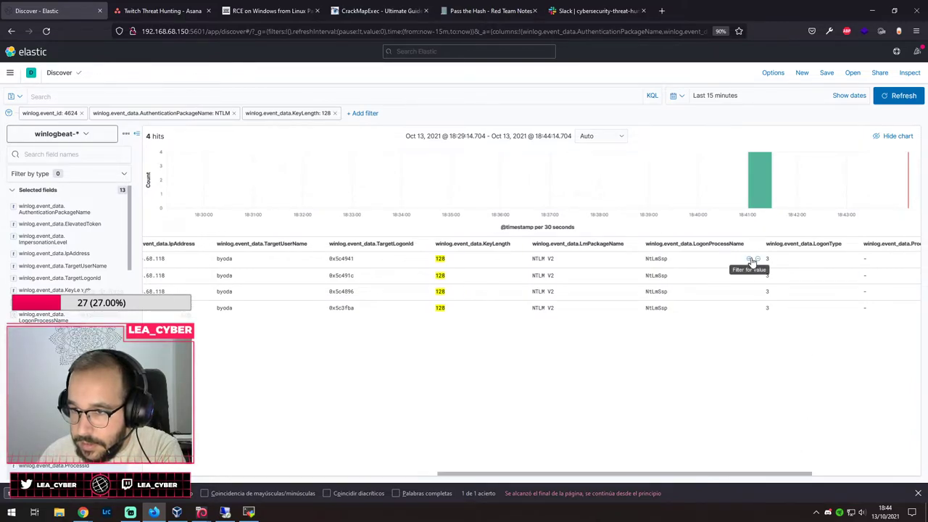
left_click(750, 259)
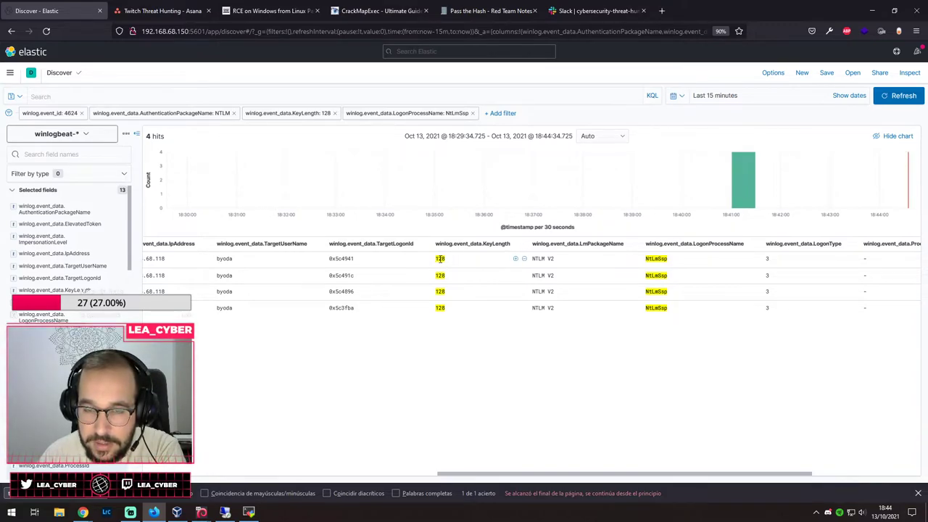
left_click_drag(441, 474, 290, 475)
left_click_drag(217, 475, 187, 478)
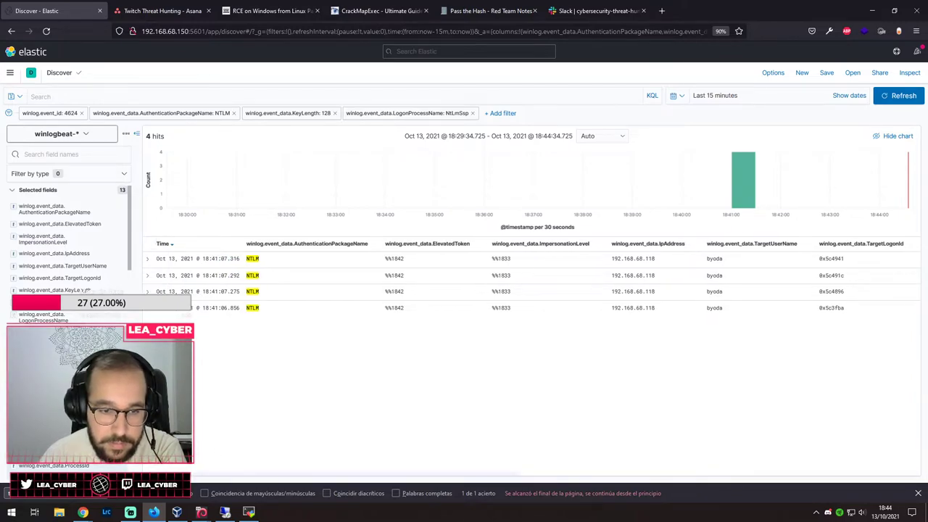
- Expand the first logon event and review its fields before returning to nano
left_click(147, 258)
scroll(444, 387, "down", 10)
scroll(444, 386, "down", 7)
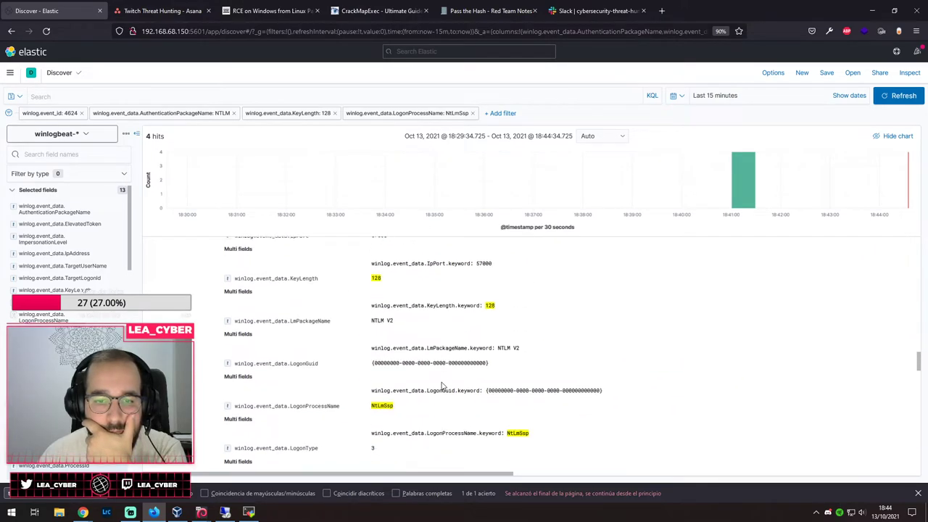
scroll(443, 386, "up", 1)
scroll(442, 385, "up", 4)
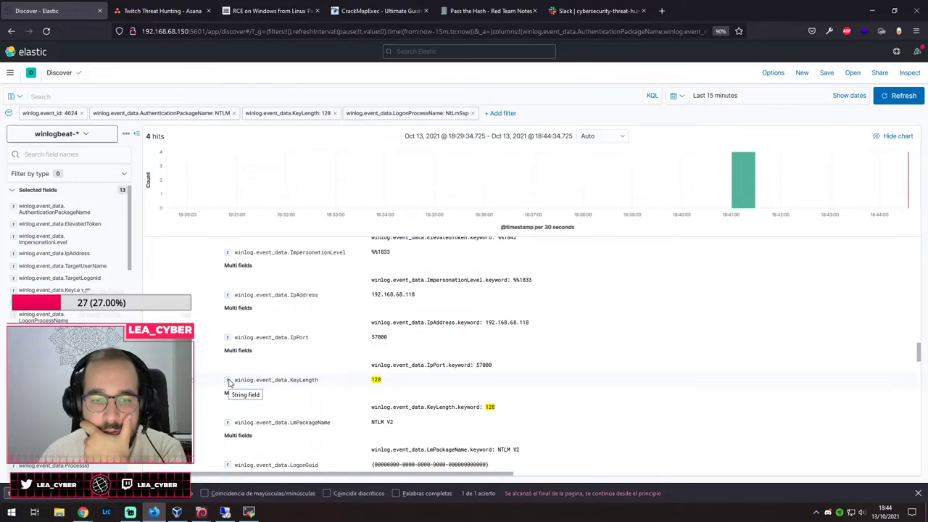
key("ctrl+Tab")
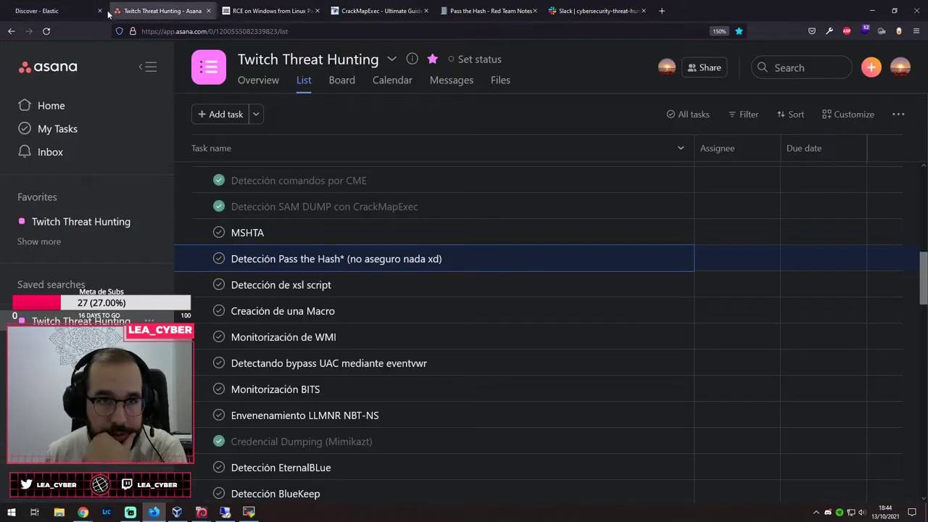
key("ctrl+shift+Tab")
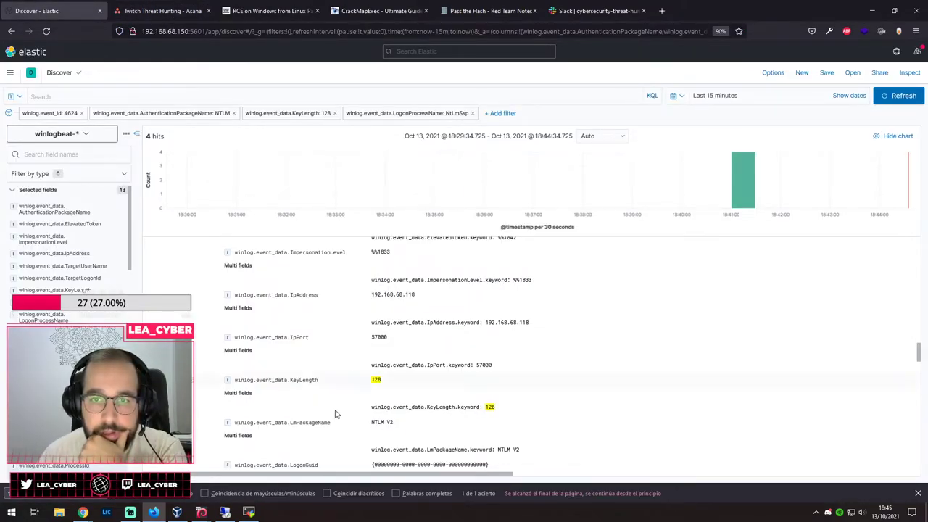
left_click(249, 512)
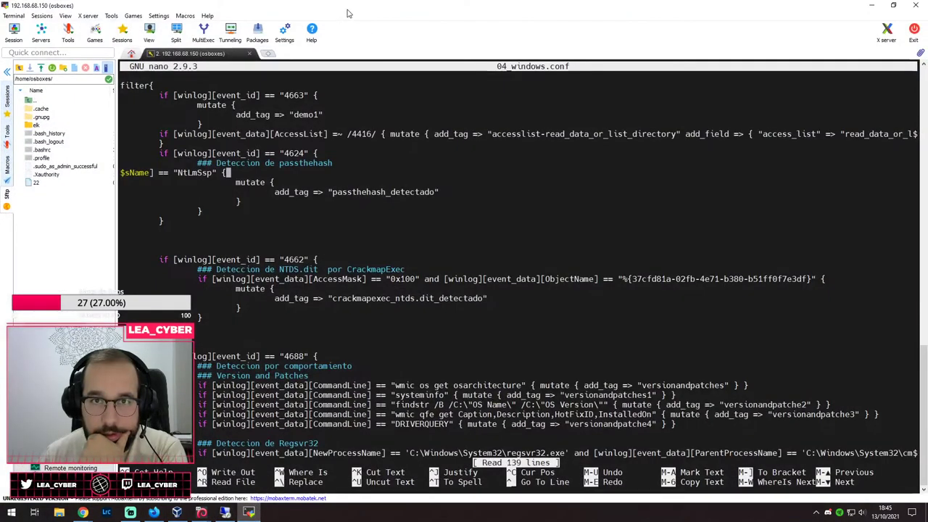
- Resize the terminal window, save 04_windows.conf and exit nano
key("super+Down")
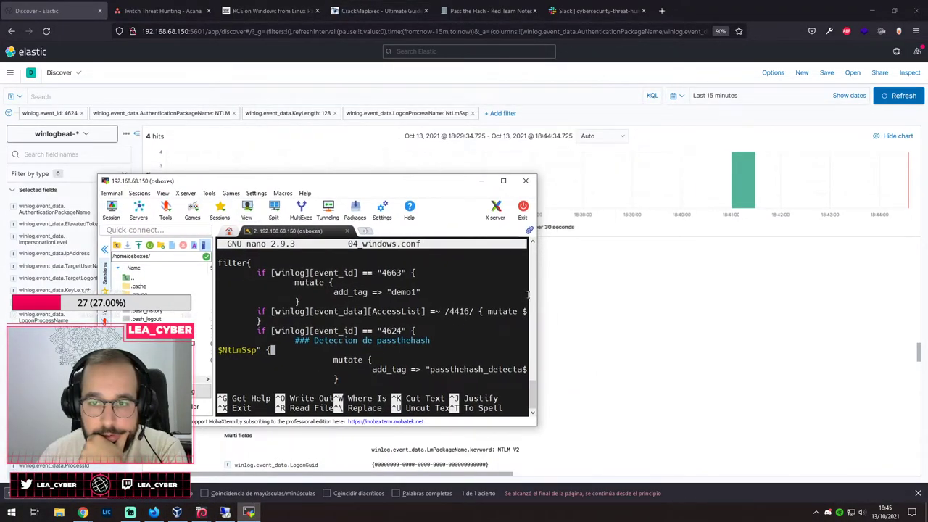
left_click_drag(538, 294, 815, 293)
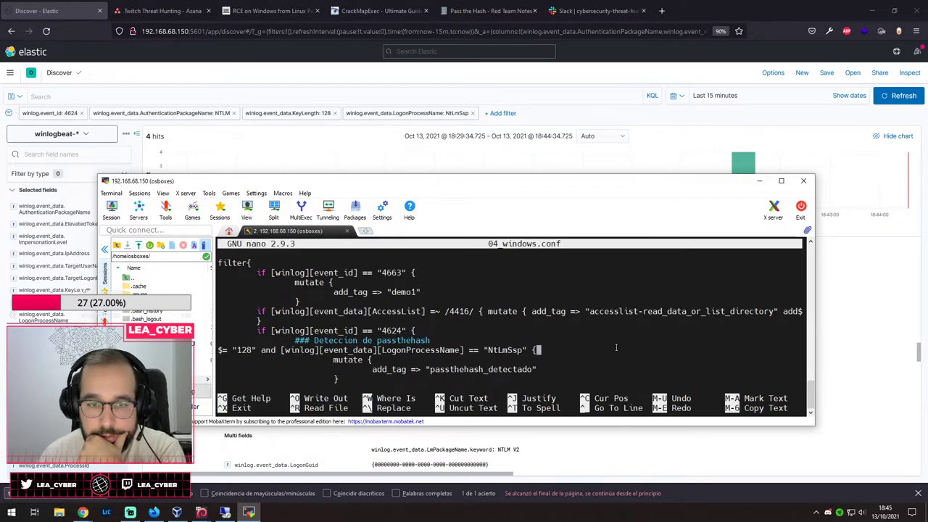
key("ctrl+o")
key("Return")
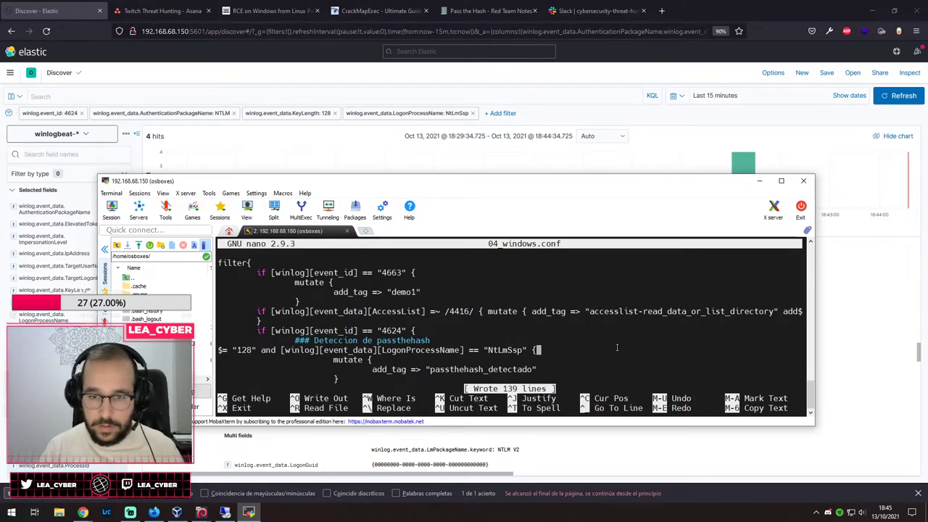
key("Down")
key("ctrl+x")
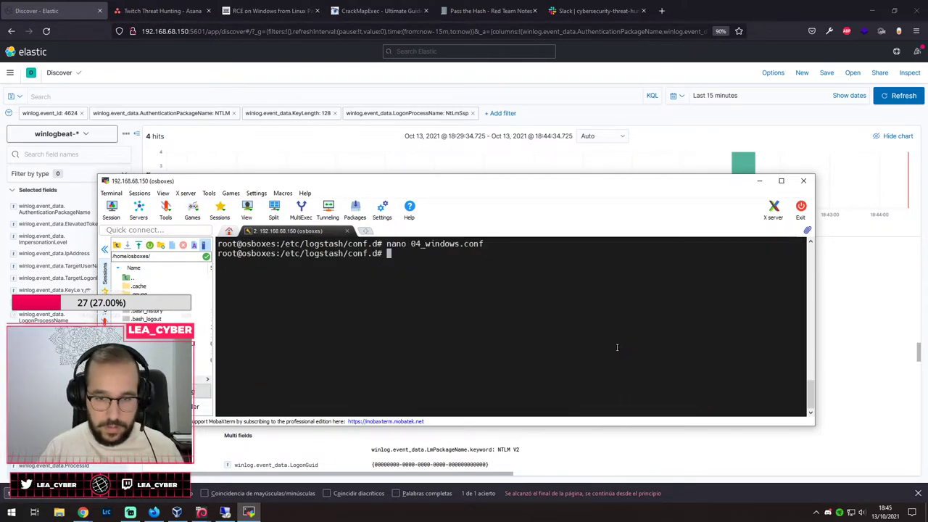
- Print the file with 'cat 04_windows.conf' and scroll up to the event 4624 block
type("cat 04_windows.conf")
key("Return")
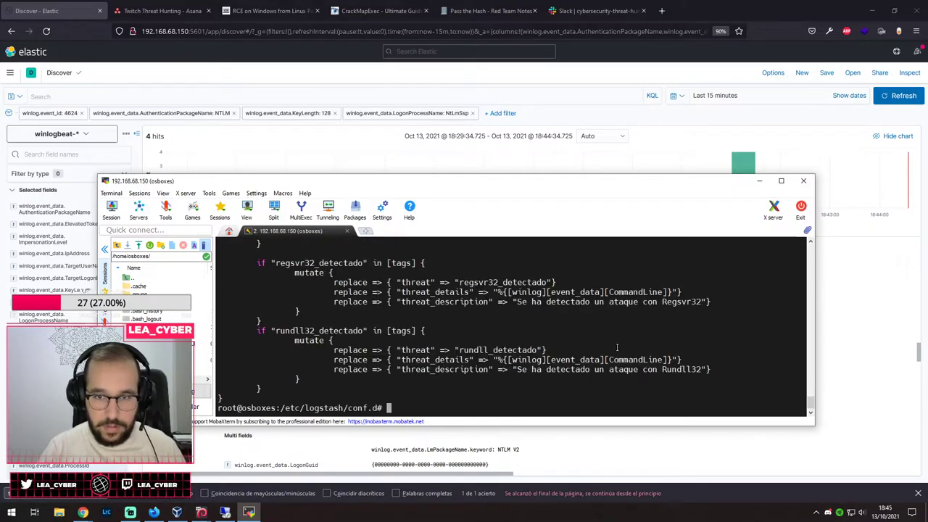
left_click_drag(143, 183, 45, 209)
scroll(715, 323, "up", 3)
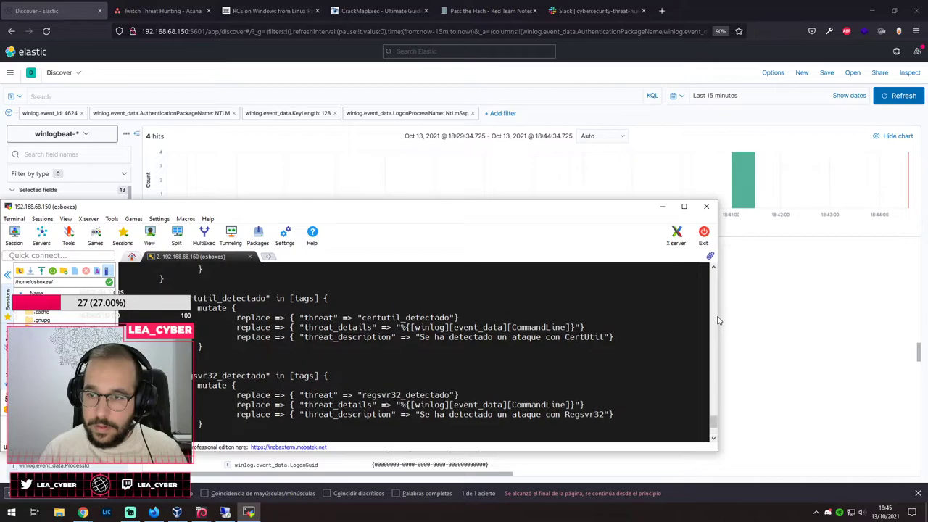
left_click_drag(718, 323, 915, 331)
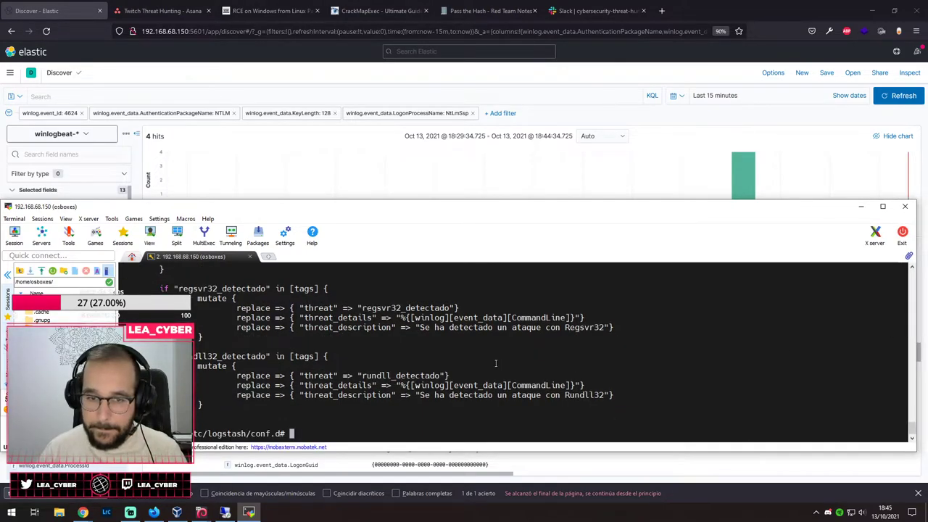
scroll(468, 397, "up", 7)
scroll(468, 397, "up", 5)
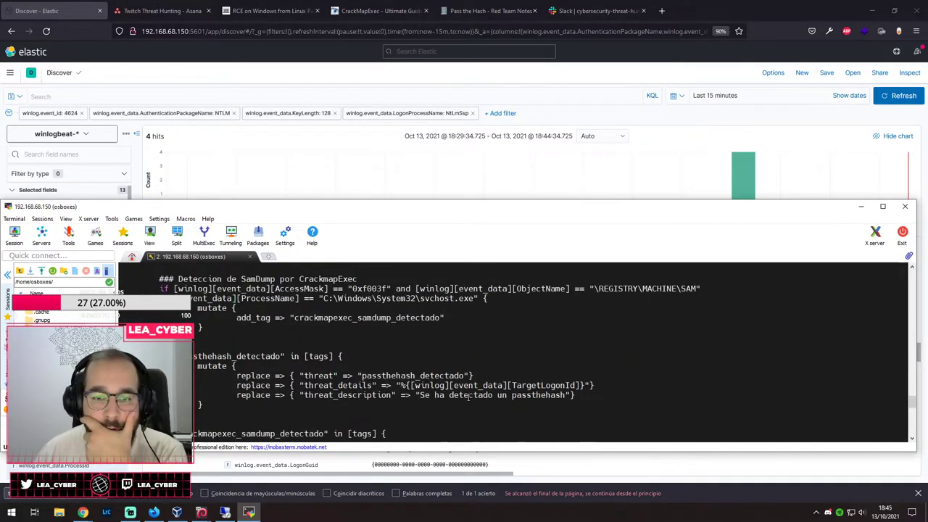
scroll(467, 397, "up", 10)
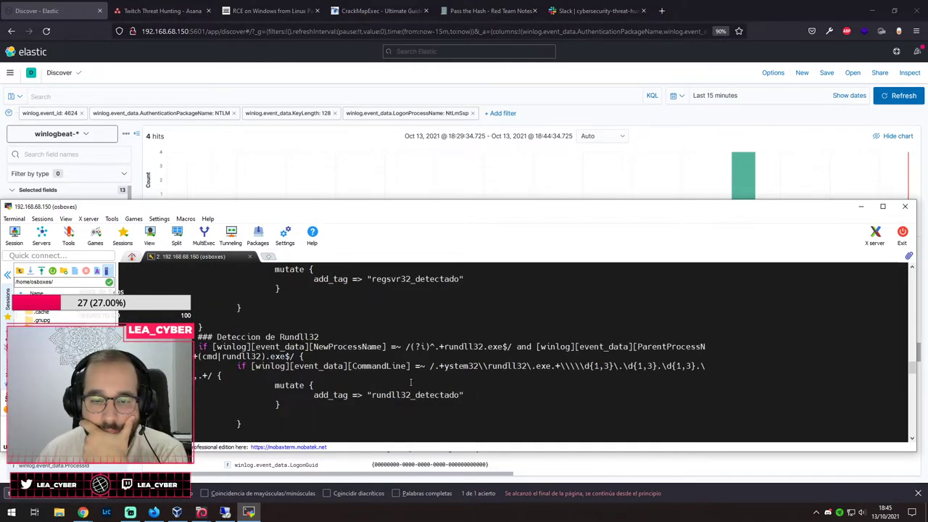
scroll(392, 380, "up", 10)
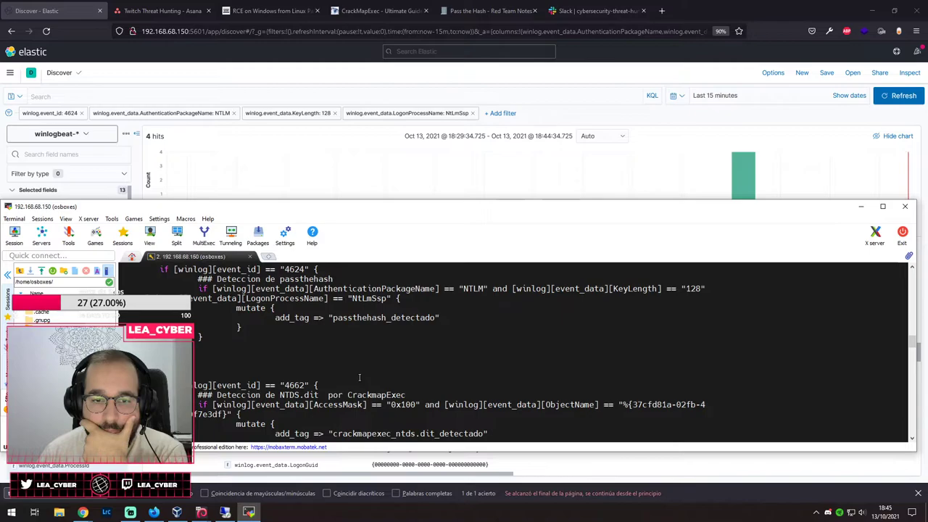
scroll(359, 377, "up", 2)
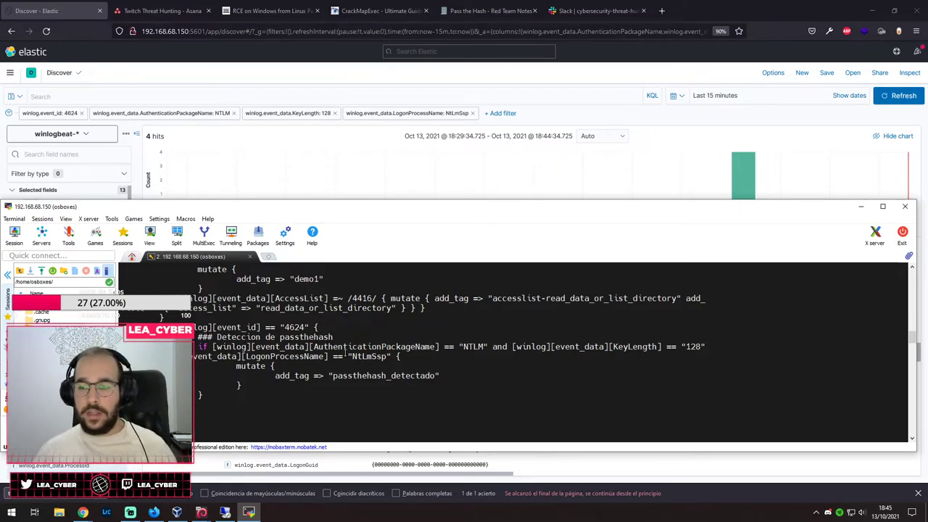
- Reopen 04_windows.conf, delete the KeyLength 128 condition after NTLM, and save
scroll(344, 353, "down", 10)
key("Up")
key("Up")
key("Return")
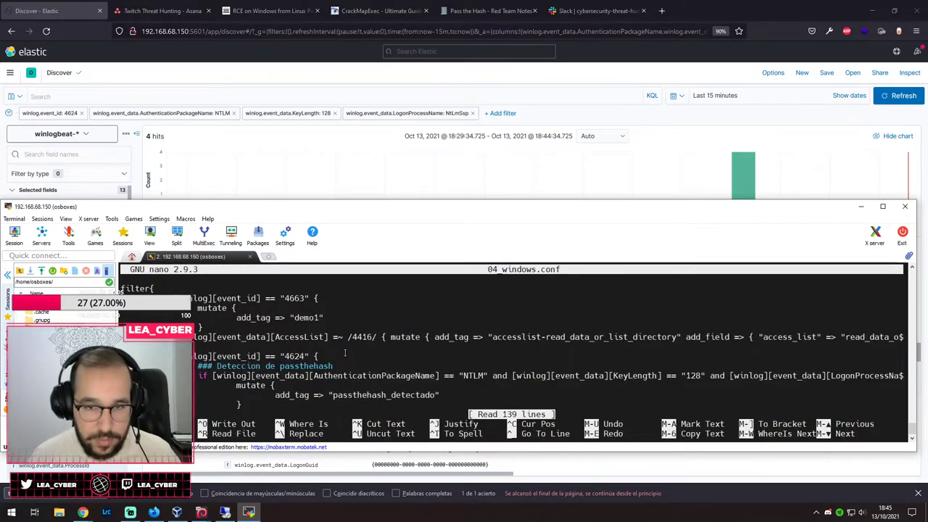
key("Down")
key("Down")
key("Down")
key("Down")
key("Down")
key("Down")
key("Down")
key("Down")
key("Down")
key("End")
key("Left")
key("Left")
key("Left")
key("Left")
key("Left")
key("Left")
key("Left")
key("Left")
key("Left")
key("Left")
key("Left")
key("Left")
key("Left")
key("Left")
key("Left")
key("Left")
key("Left")
key("Left")
key("Left")
key("Left")
key("Left")
key("Left")
key("Left")
key("Left")
key("Left")
key("Left")
key("Left")
key("Left")
key("Left")
key("Left")
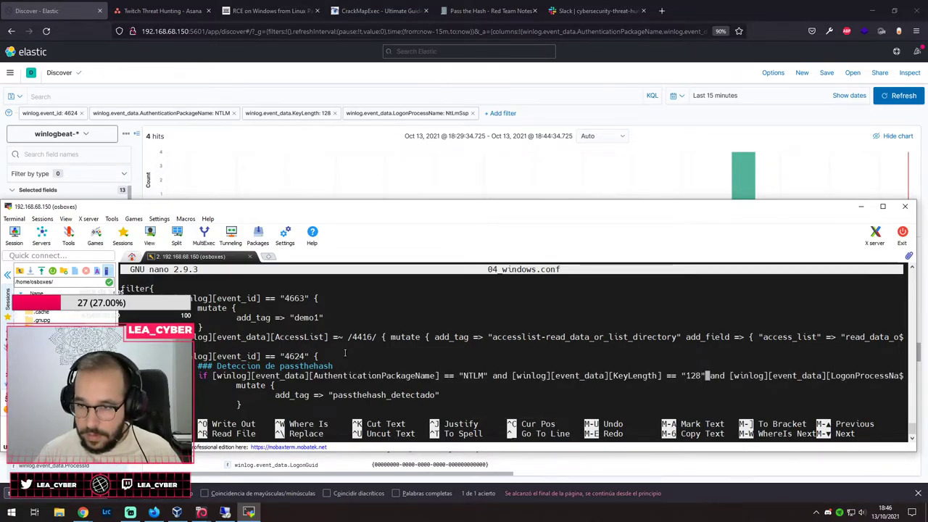
key("BackSpace")
key("BackSpace")
key("BackSpace")
key("BackSpace")
key("BackSpace")
key("BackSpace")
key("BackSpace")
key("BackSpace")
key("BackSpace")
key("BackSpace")
key("BackSpace")
key("BackSpace")
key("BackSpace")
key("BackSpace")
key("BackSpace")
key("BackSpace")
key("BackSpace")
key("BackSpace")
key("BackSpace")
key("BackSpace")
key("BackSpace")
key("BackSpace")
key("BackSpace")
key("BackSpace")
key("BackSpace")
key("BackSpace")
key("BackSpace")
key("BackSpace")
key("BackSpace")
key("BackSpace")
key("BackSpace")
key("BackSpace")
key("BackSpace")
key("BackSpace")
key("BackSpace")
key("BackSpace")
key("BackSpace")
key("BackSpace")
key("BackSpace")
key("BackSpace")
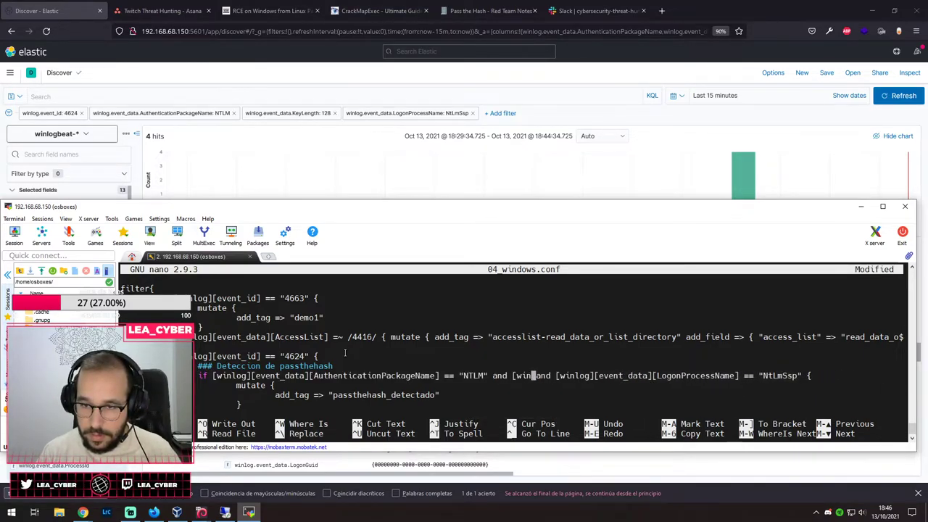
key("BackSpace")
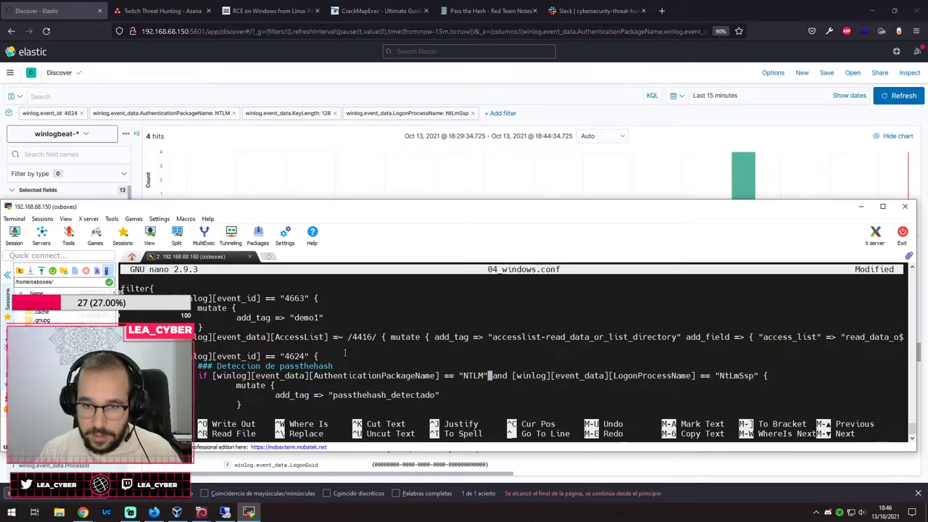
key("ctrl+o")
key("Return")
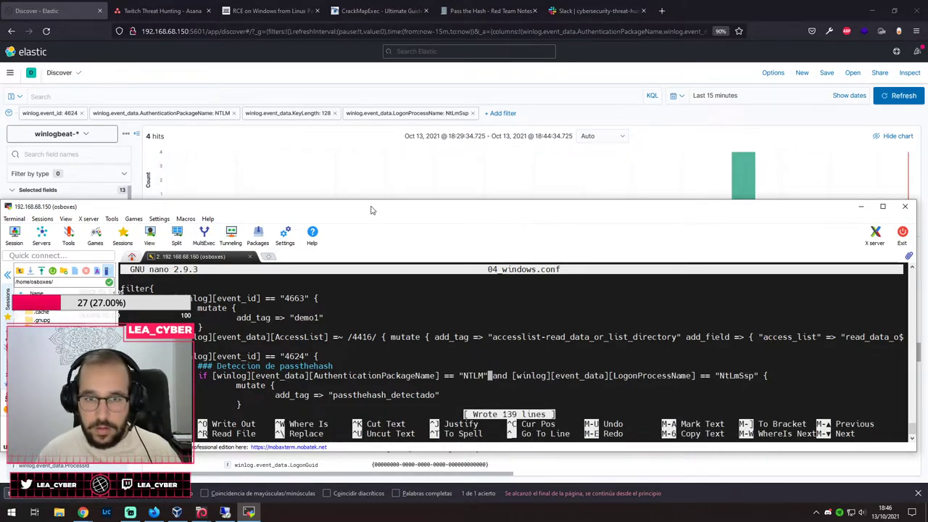
double_click(372, 208)
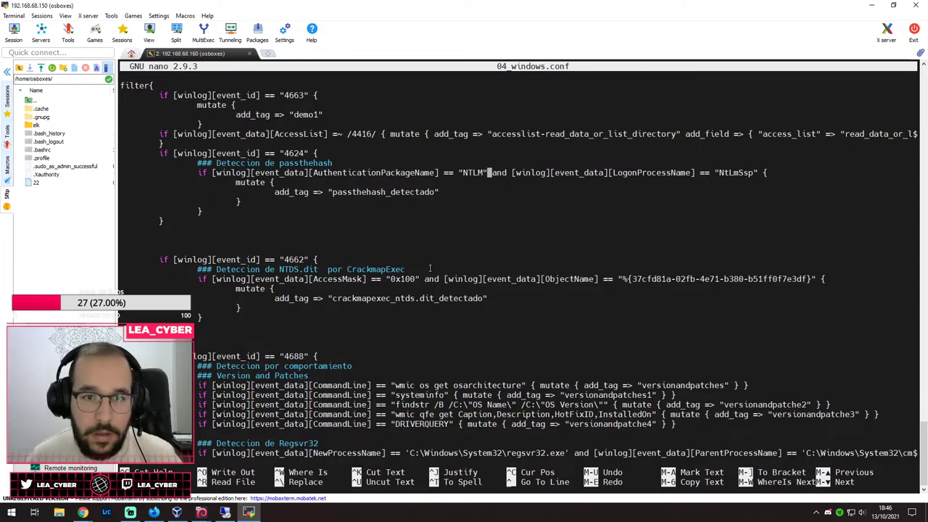